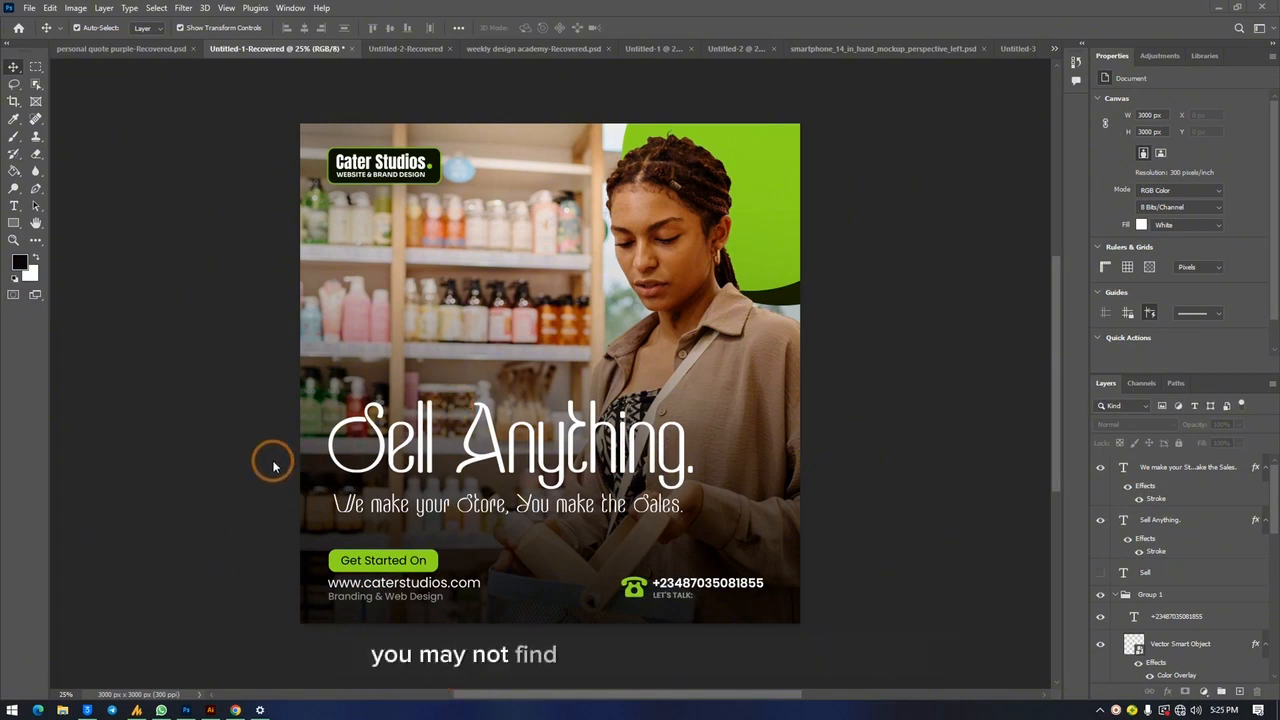
Step: Locate Adobe Photoshop 2023 in the list of installed Windows applications
click(11, 710)
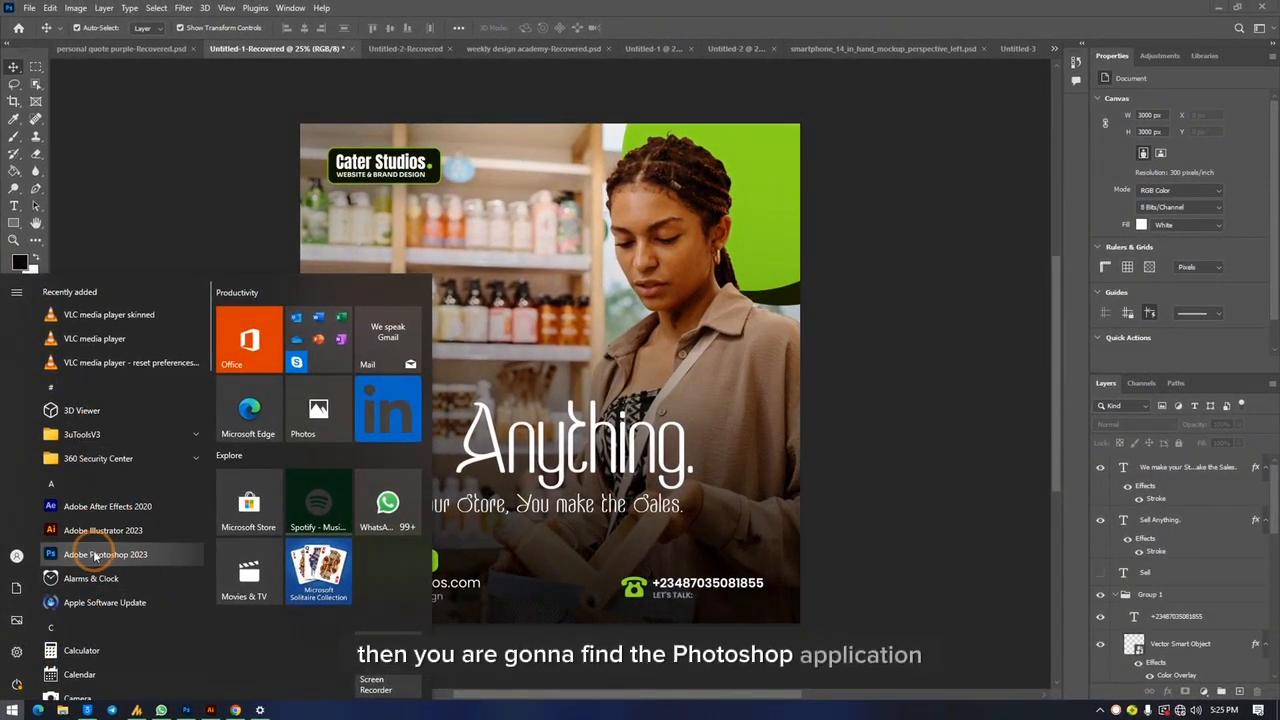
click(935, 236)
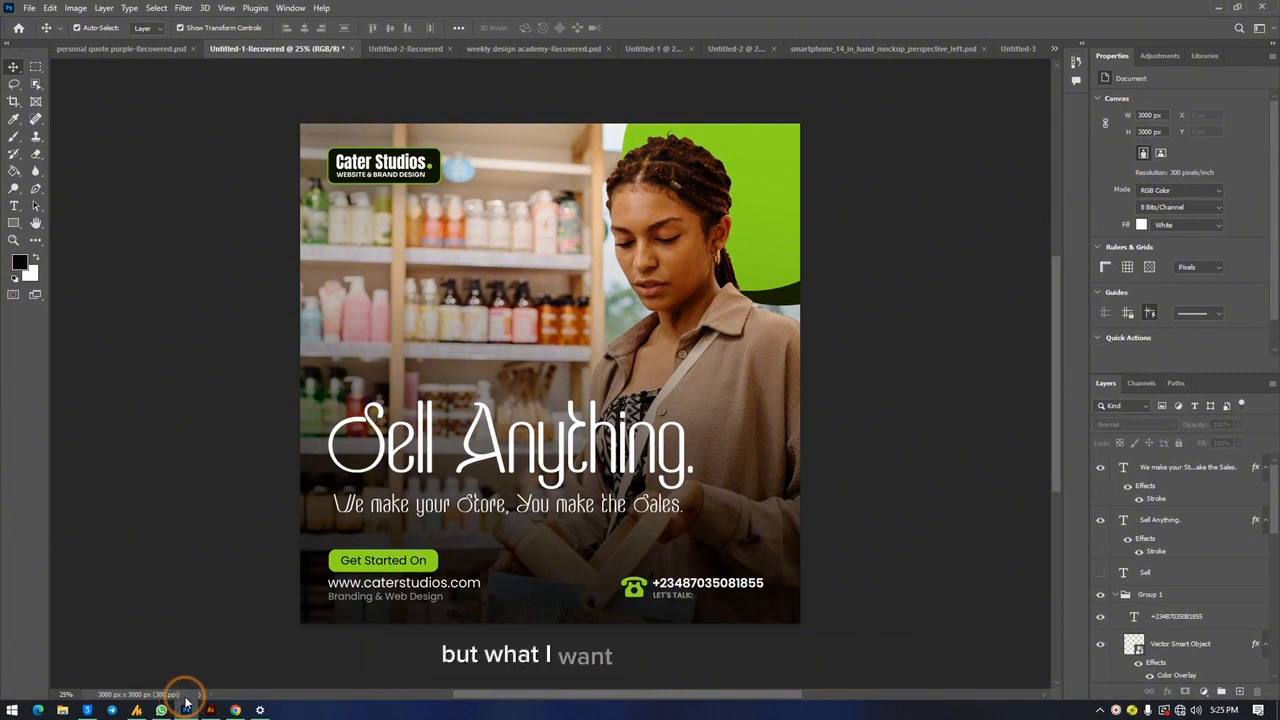
mouse_move(187, 711)
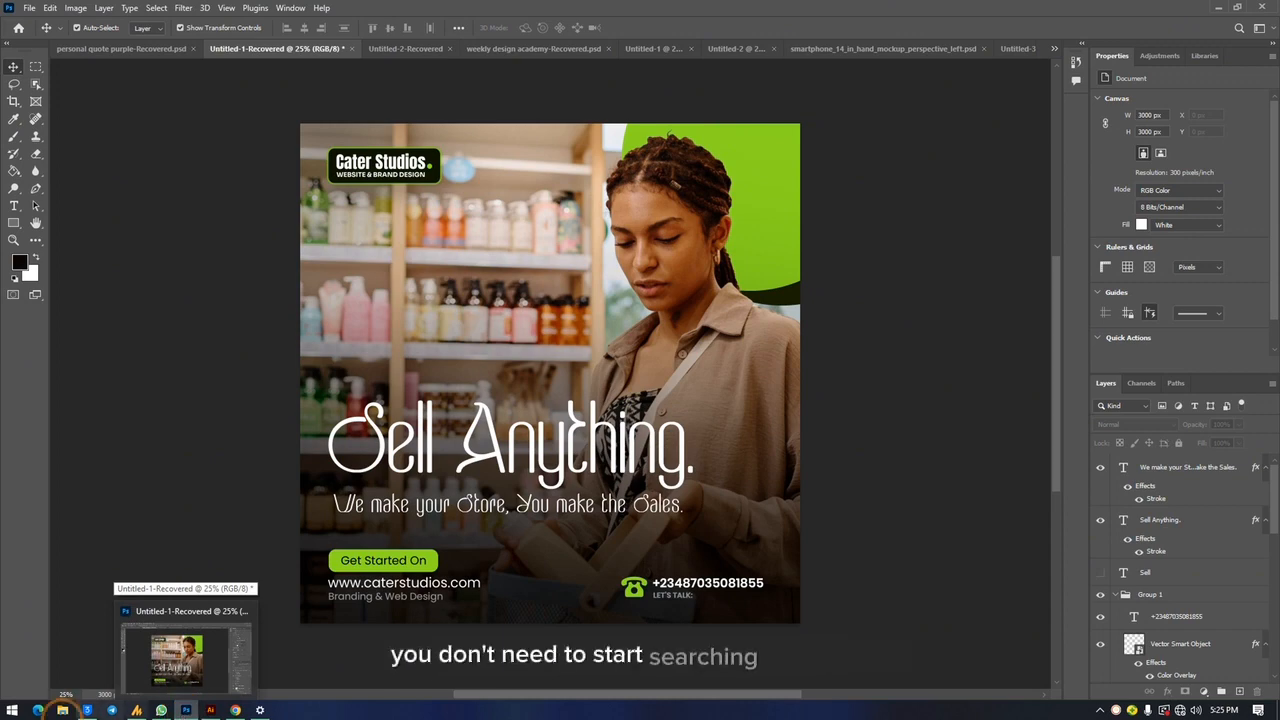
click(12, 710)
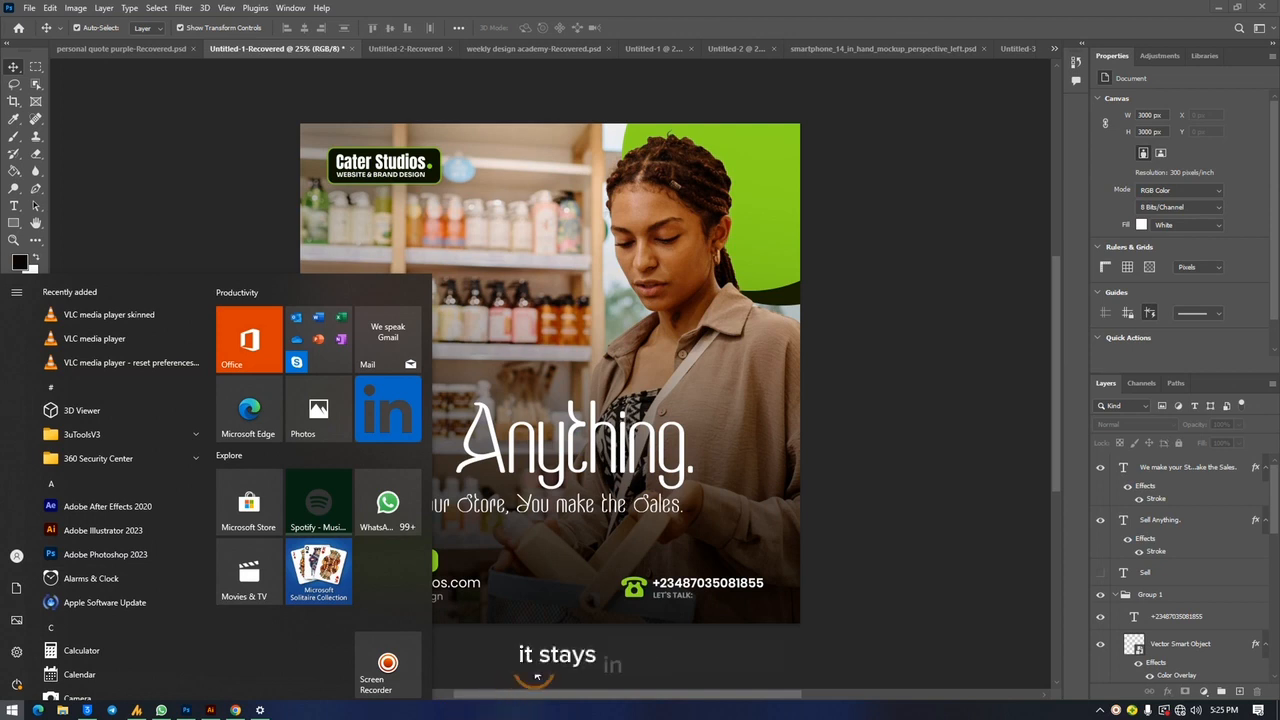
click(490, 710)
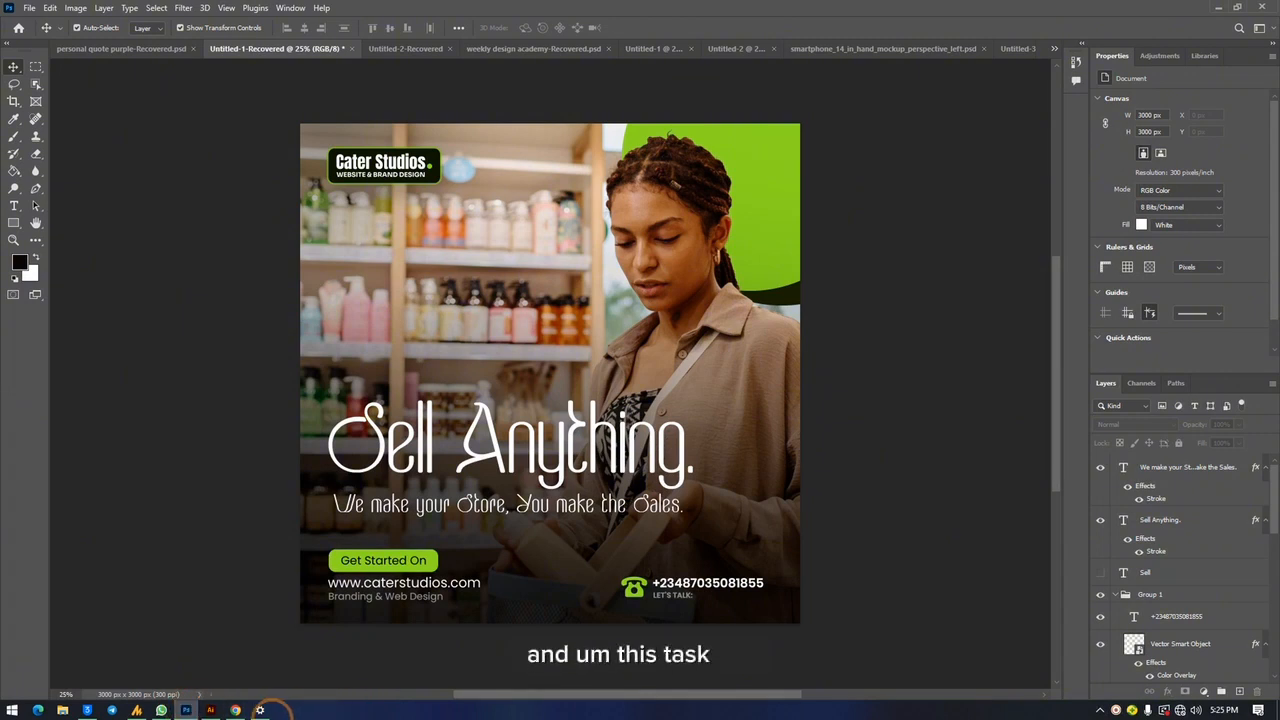
mouse_move(186, 712)
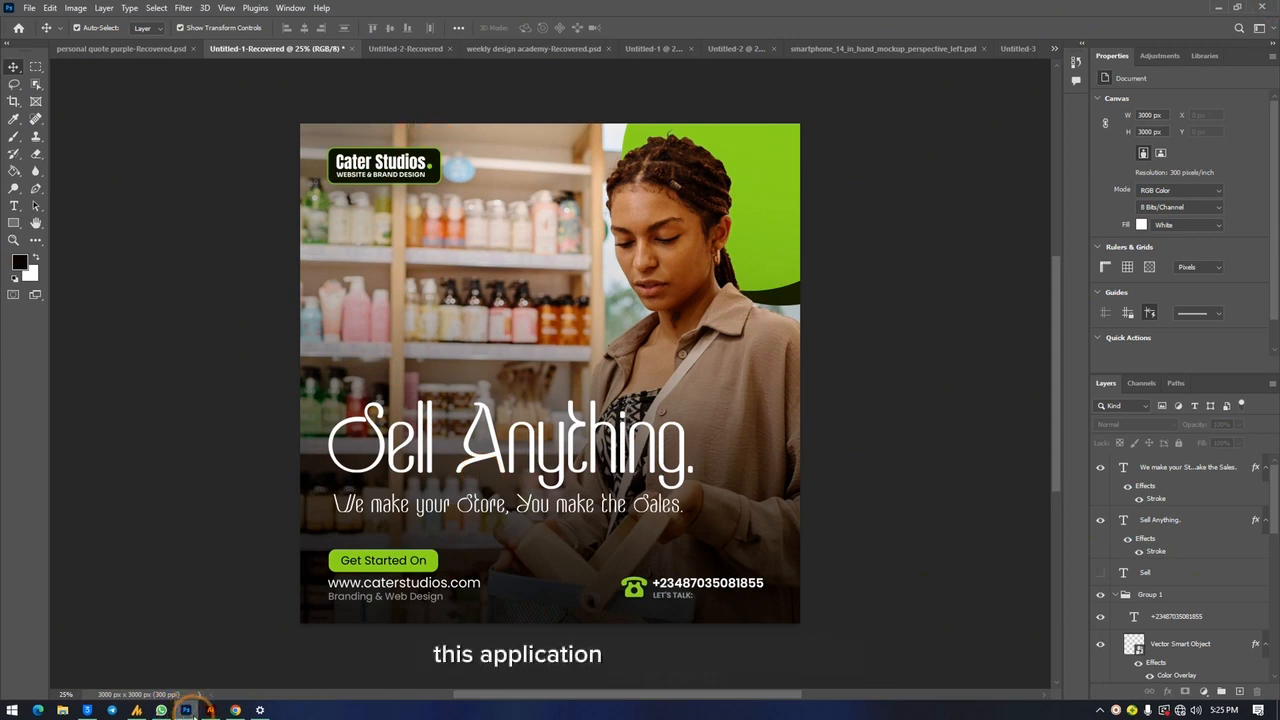
click(12, 710)
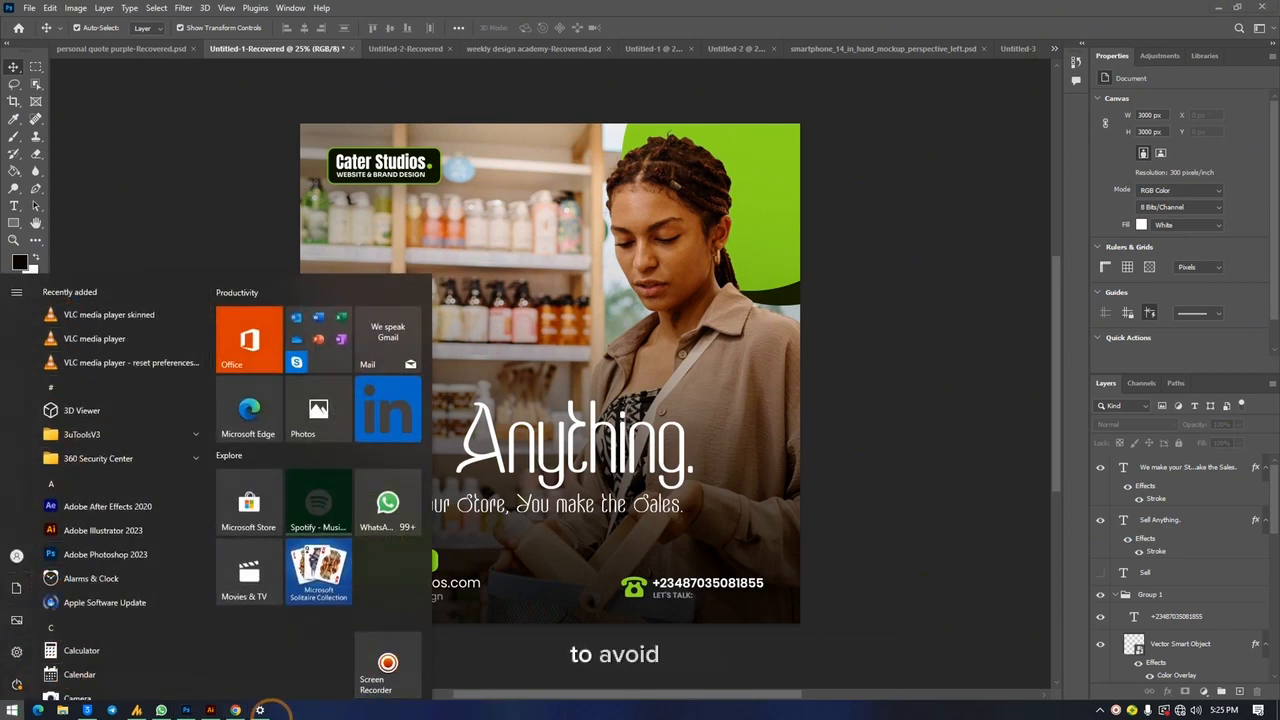
click(187, 710)
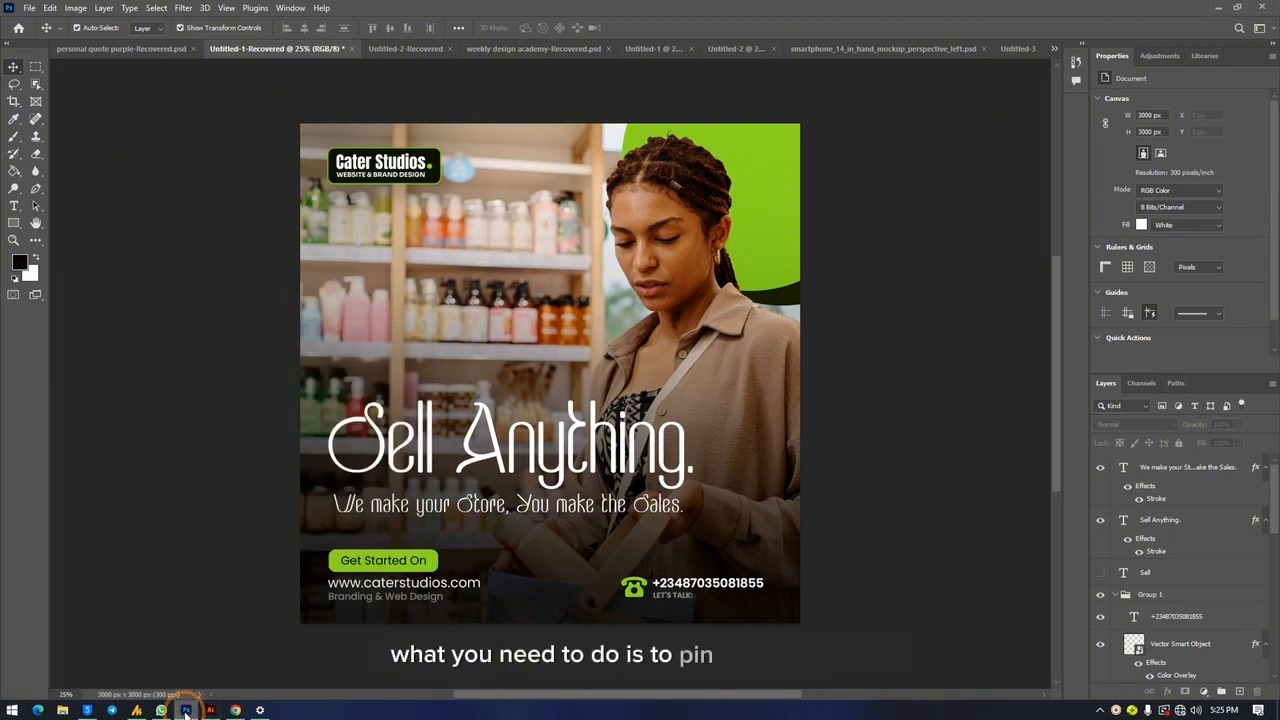
Step: Pin the running Photoshop application to the Windows taskbar
mouse_move(186, 713)
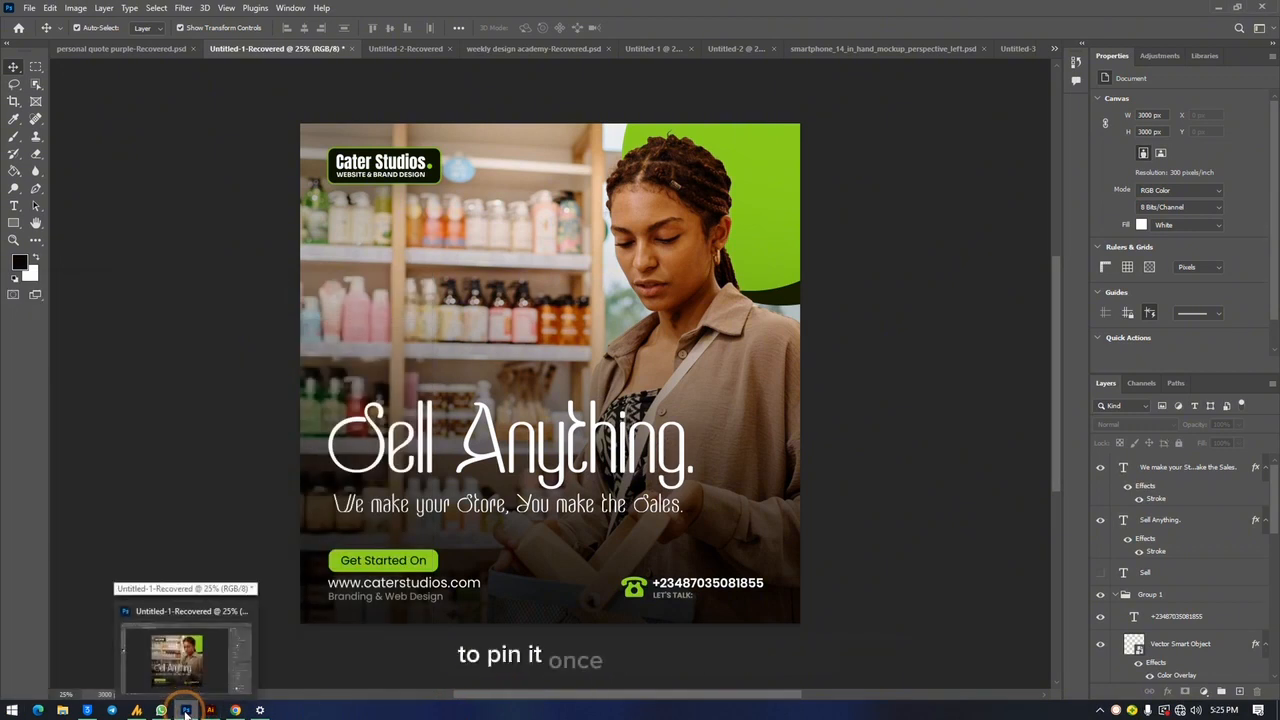
right_click(186, 713)
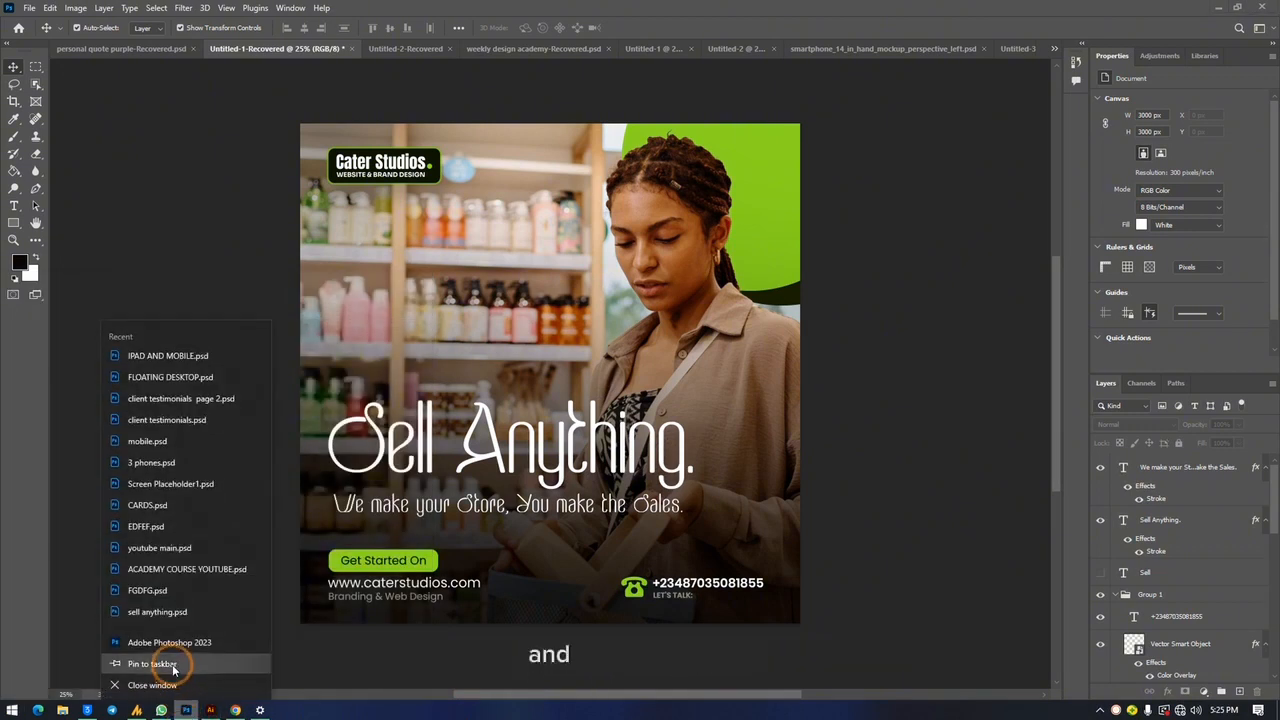
click(172, 672)
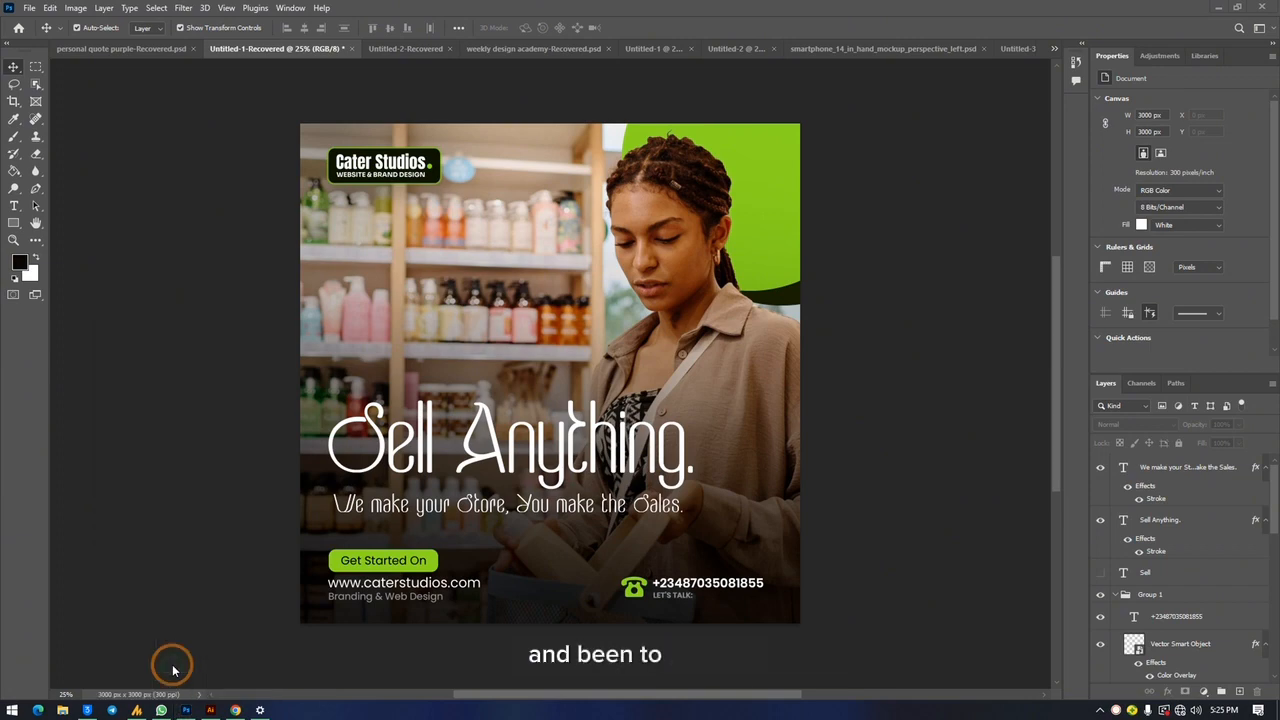
Step: Launch the pinned 3uTools application and dismiss its window, twice in a row, returning to the Photoshop document
click(88, 710)
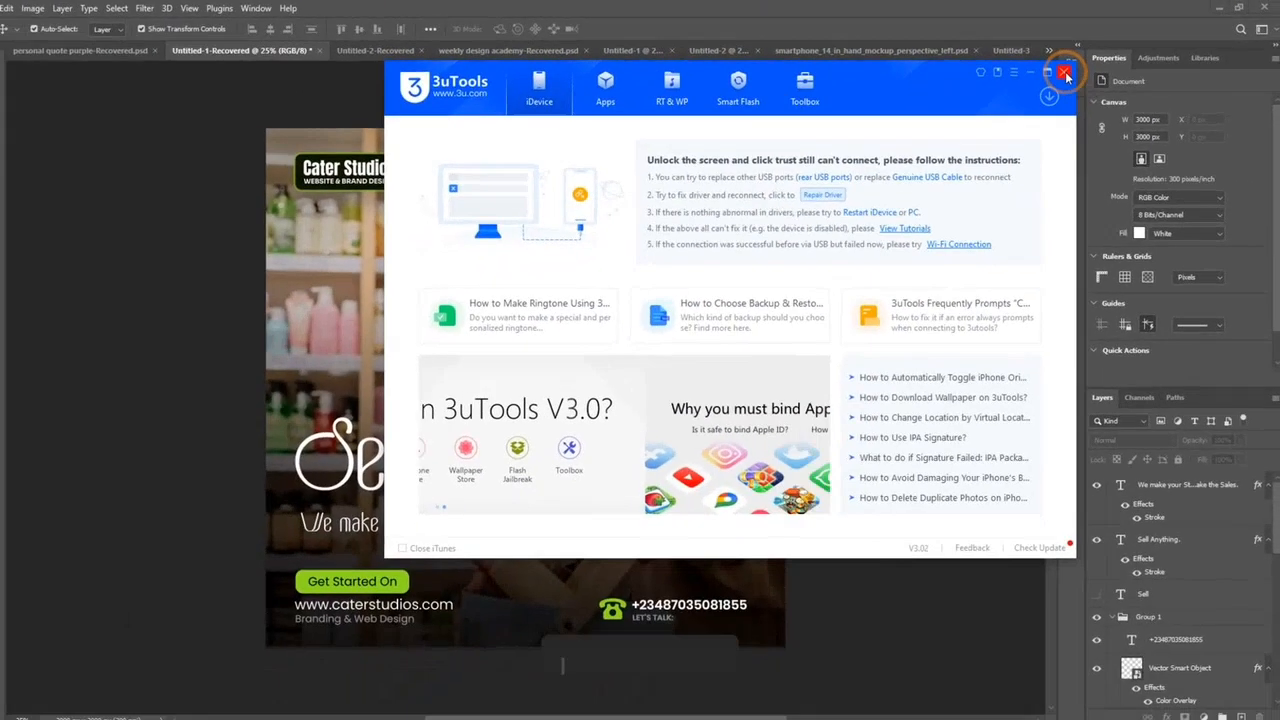
click(642, 280)
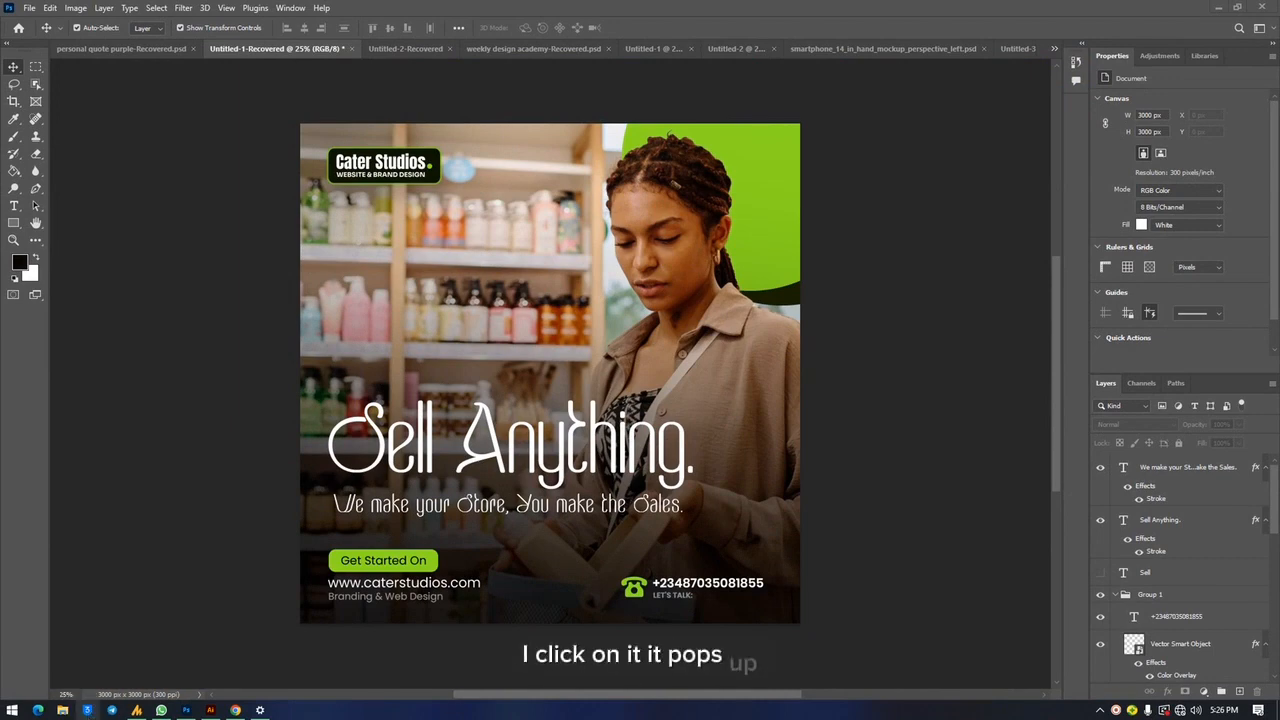
click(87, 710)
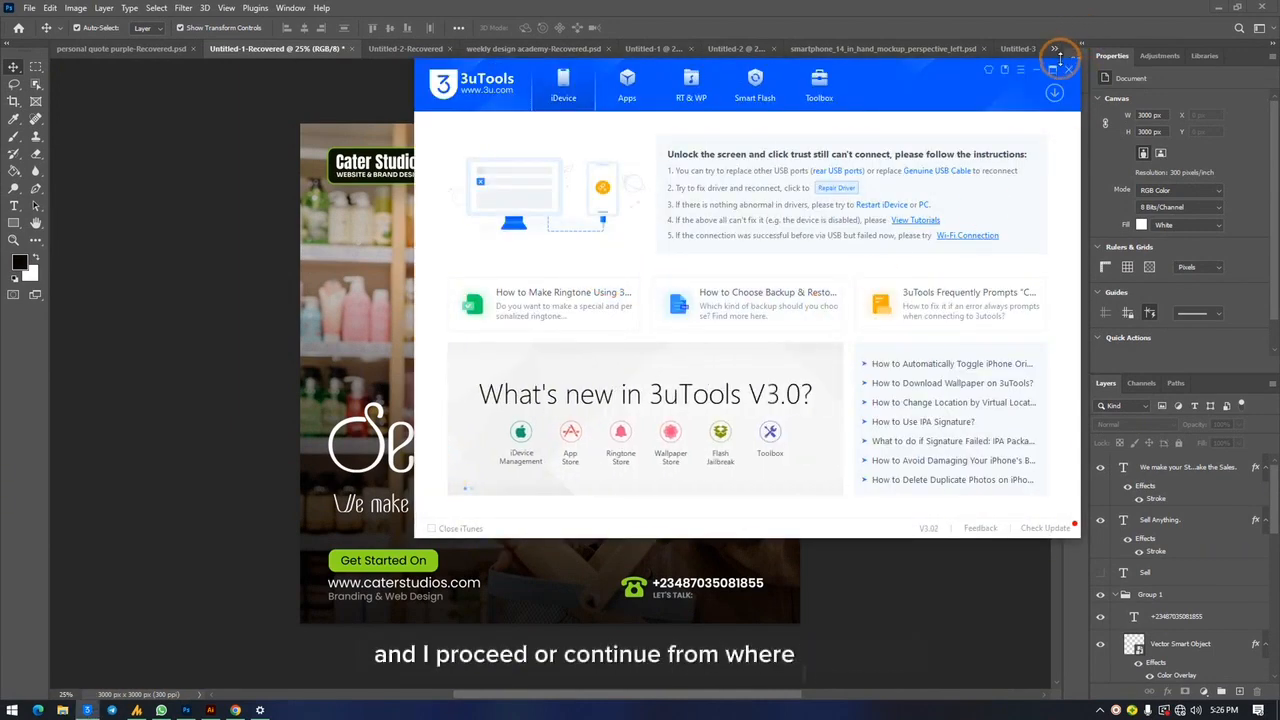
click(1040, 70)
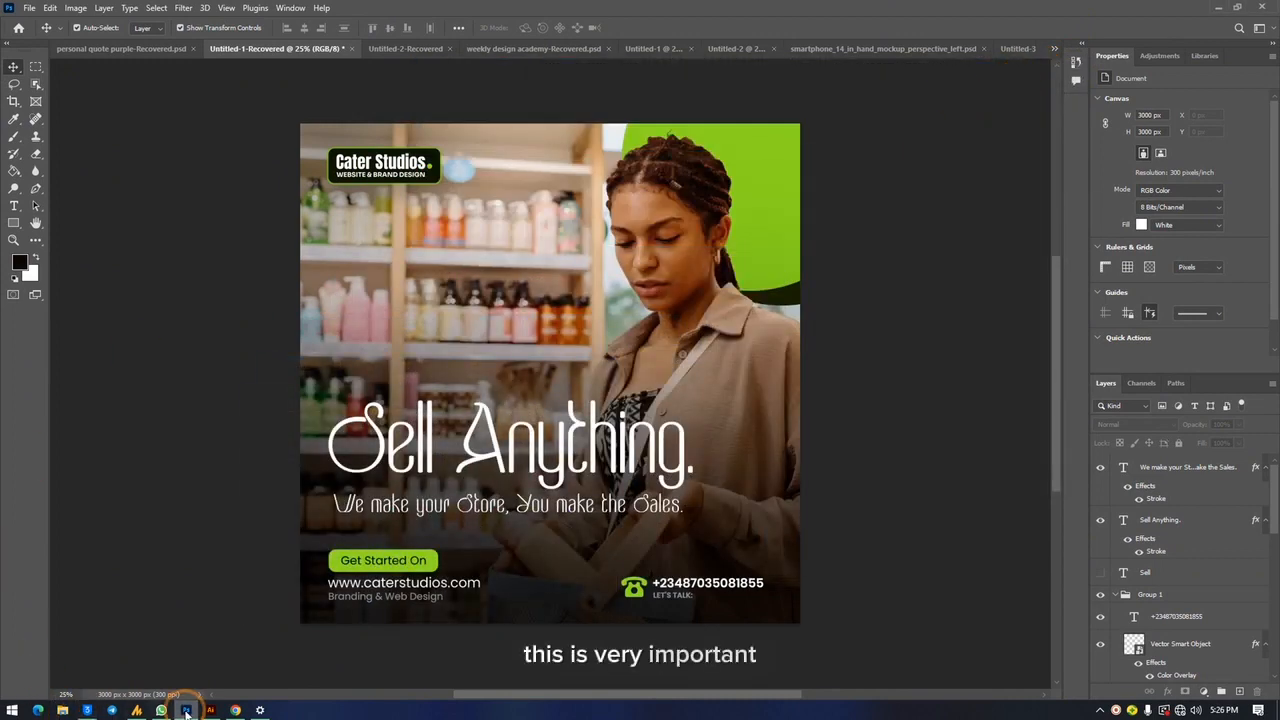
mouse_move(187, 710)
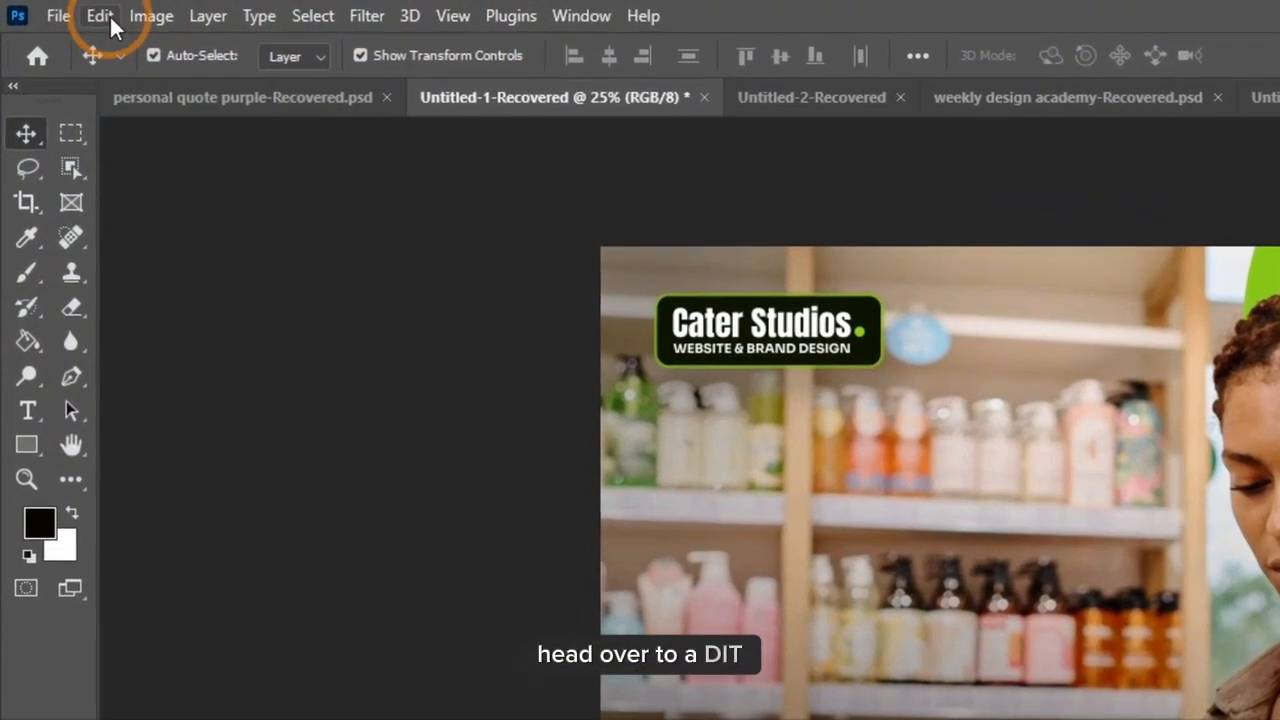
Step: Open the Interface page of the Photoshop preferences, with a brief look at the General page
click(50, 9)
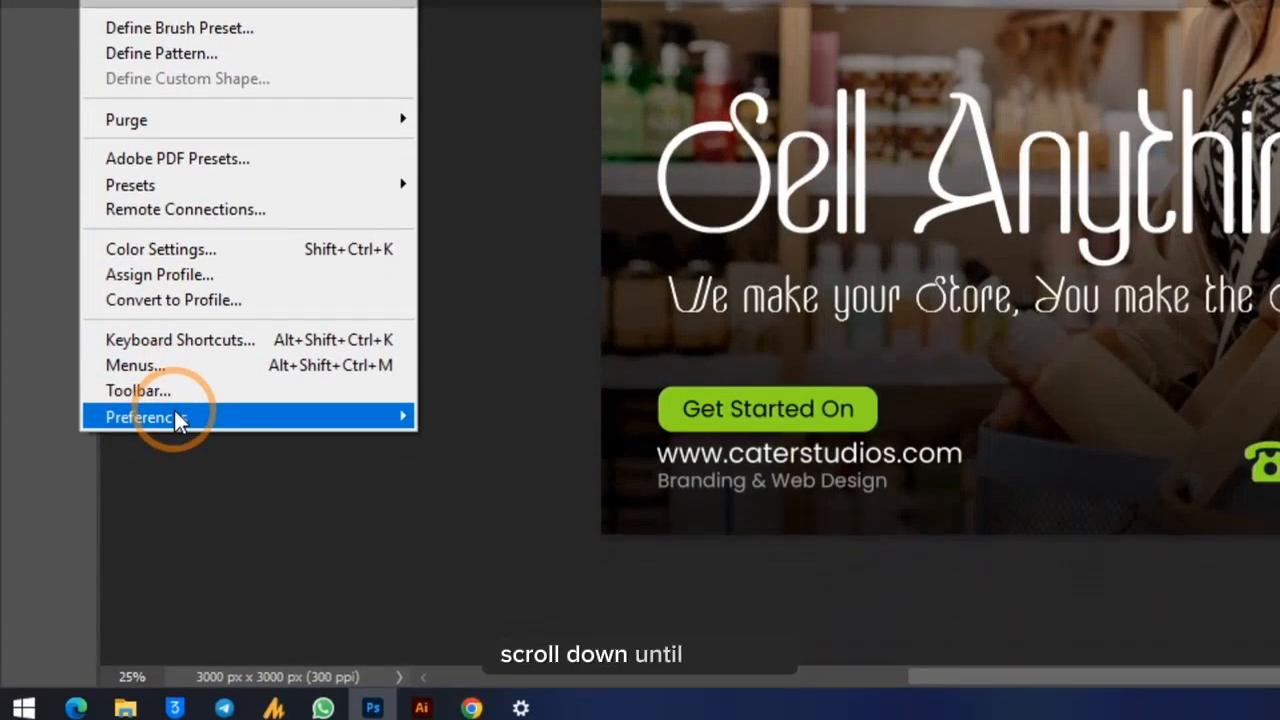
mouse_move(190, 404)
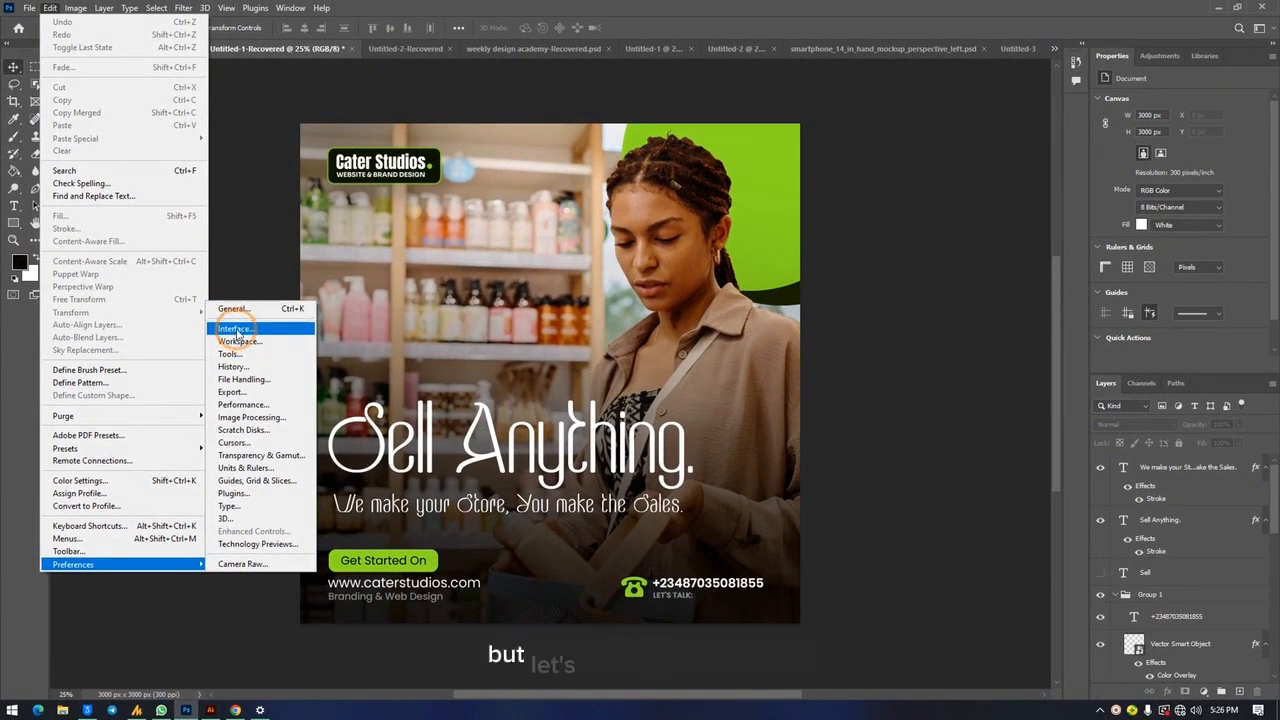
click(236, 330)
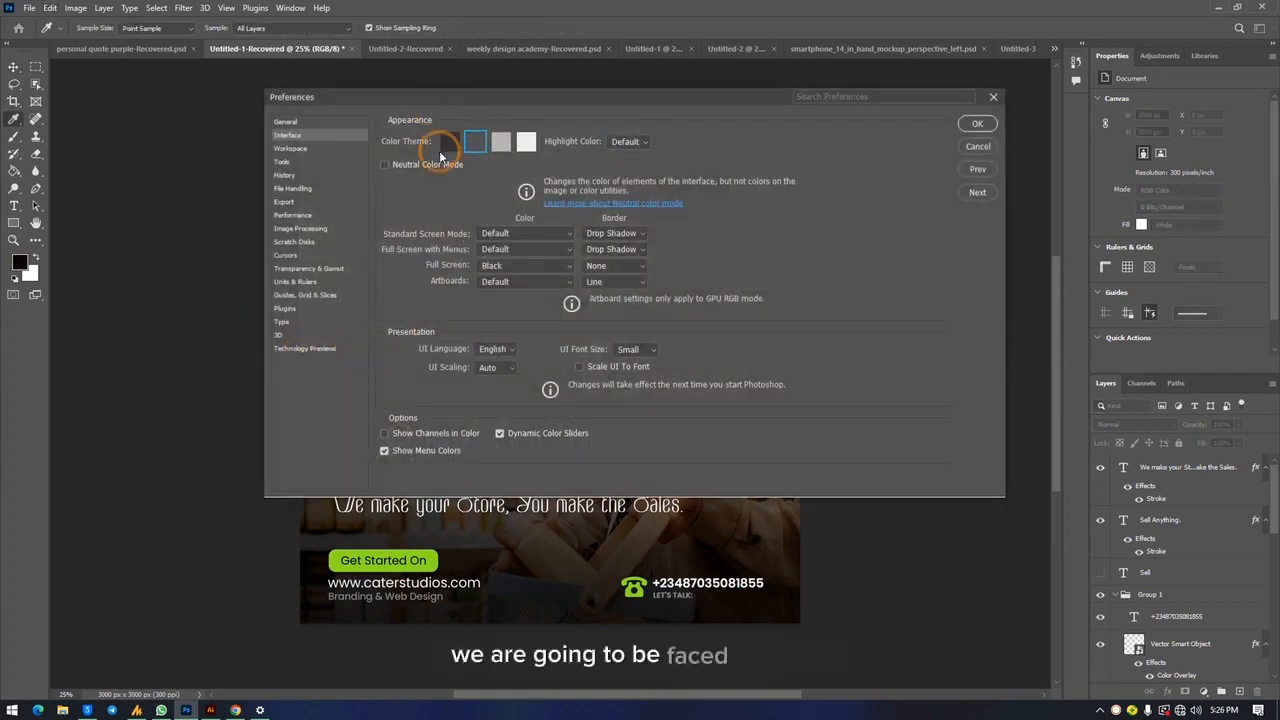
click(286, 122)
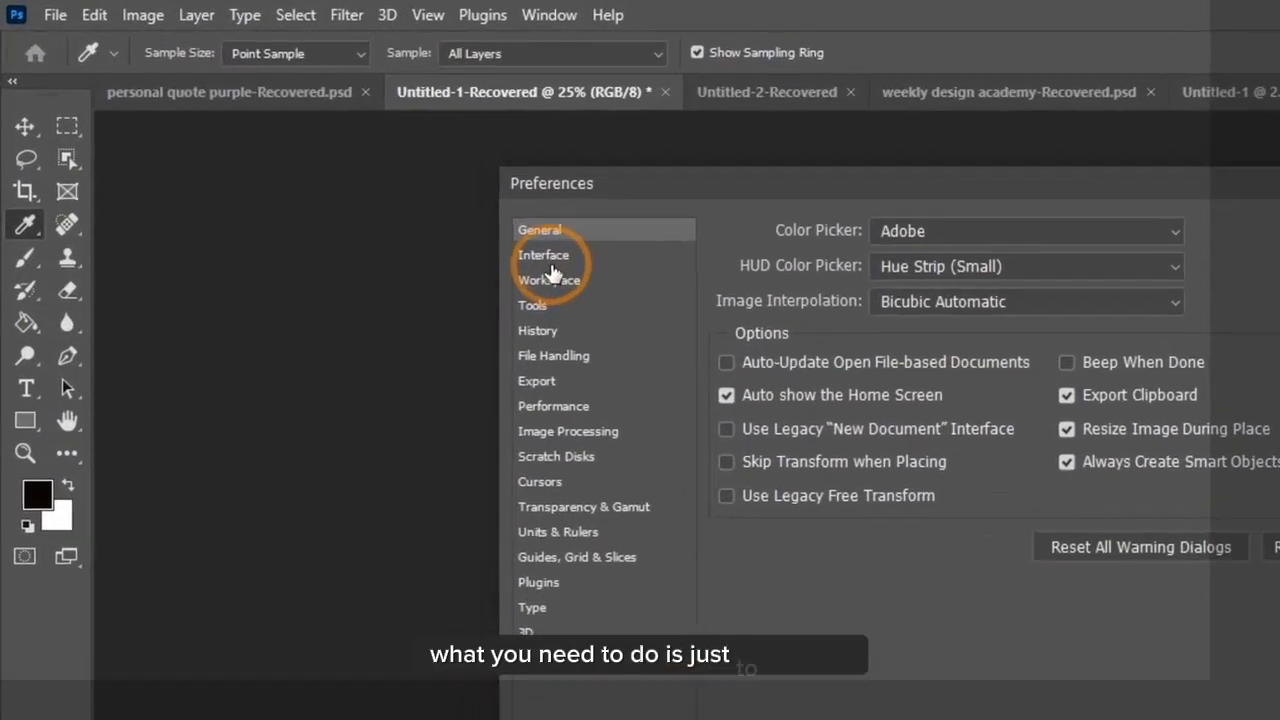
click(288, 135)
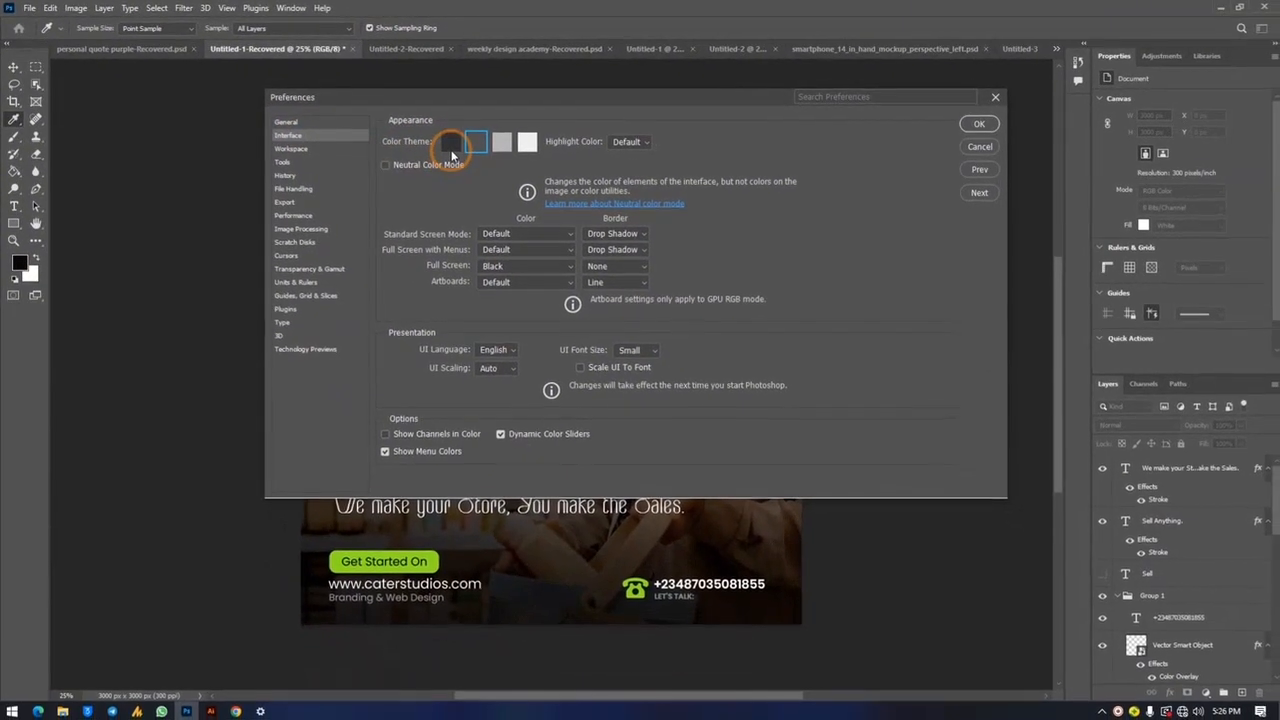
Step: Try the light grey and the lightest color themes, and go back to the dark grey theme
click(502, 141)
click(527, 143)
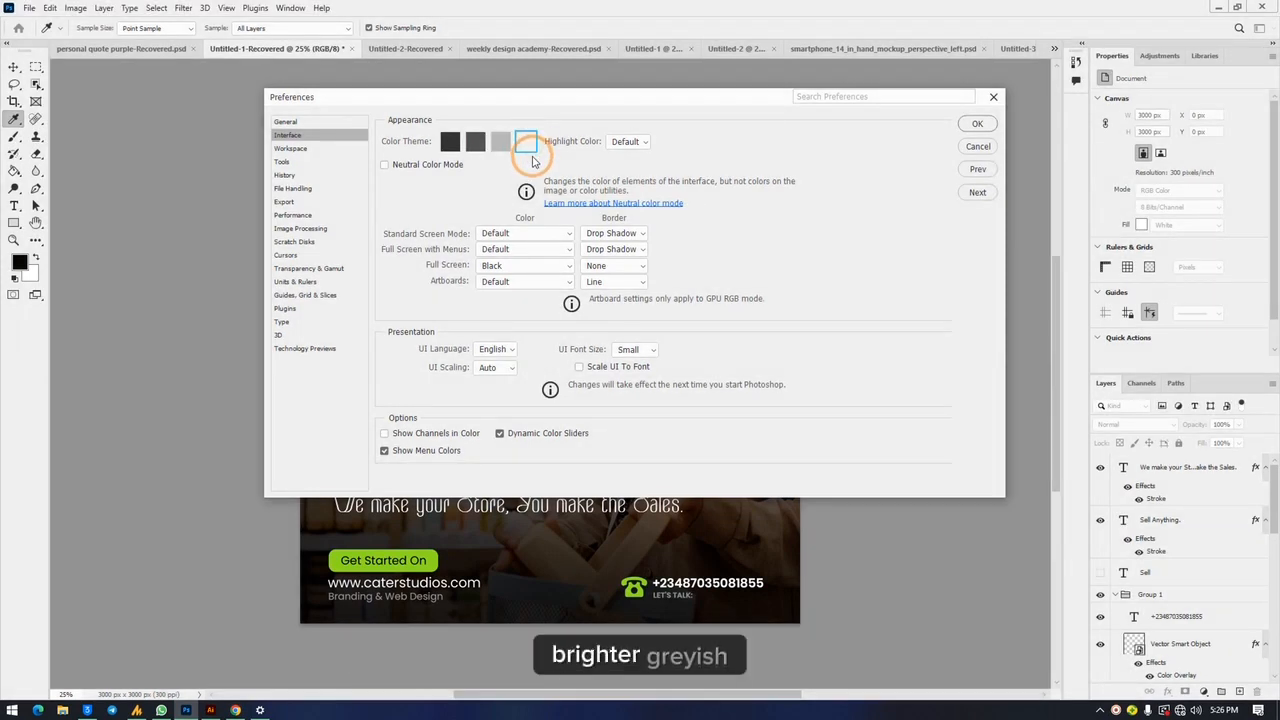
click(475, 141)
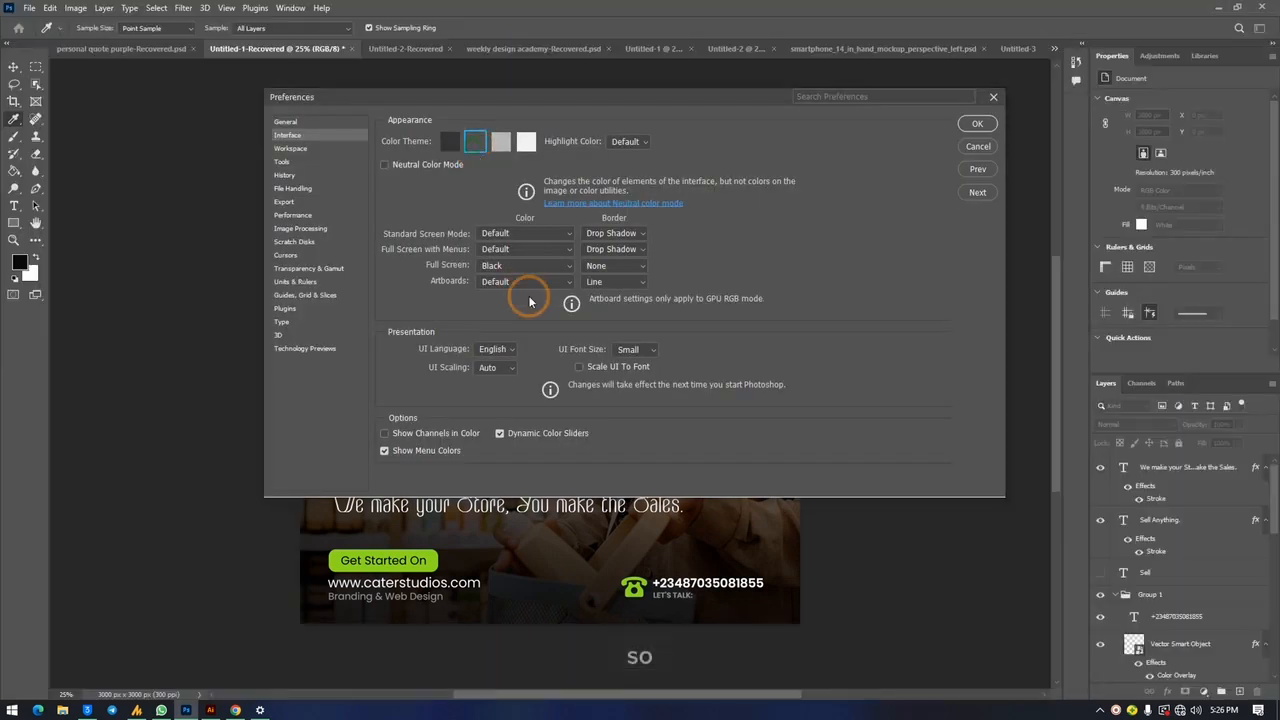
Step: Set the interface color theme to the darkest swatch and apply the preferences
click(450, 143)
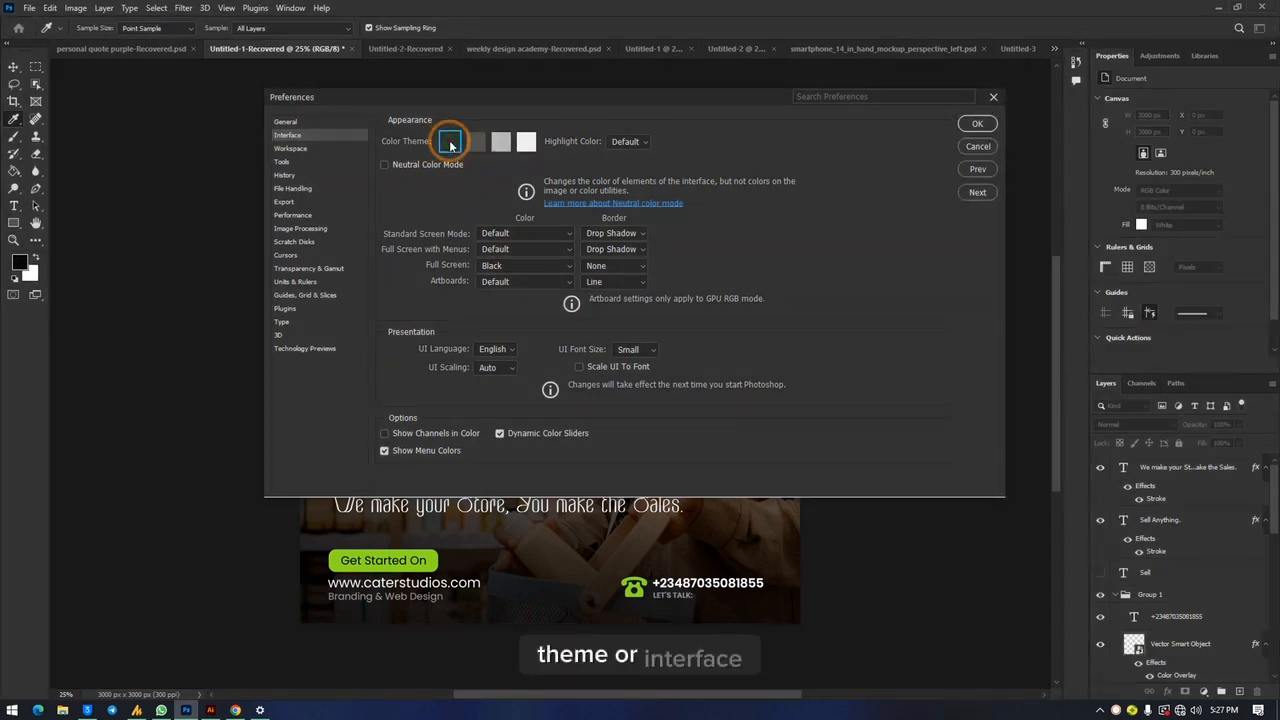
click(972, 124)
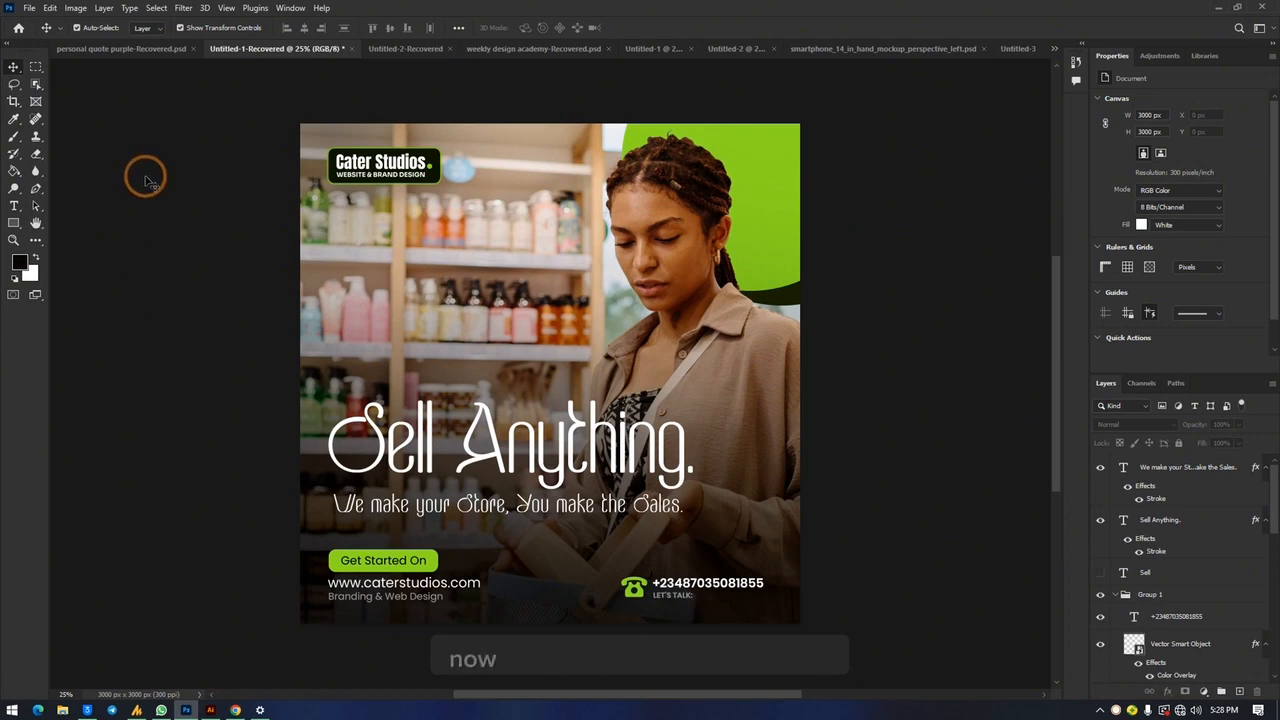
Step: Start a new file from the home screen and compare the Default Photoshop Size and Custom 2000 x 2500 px recent presets
click(18, 27)
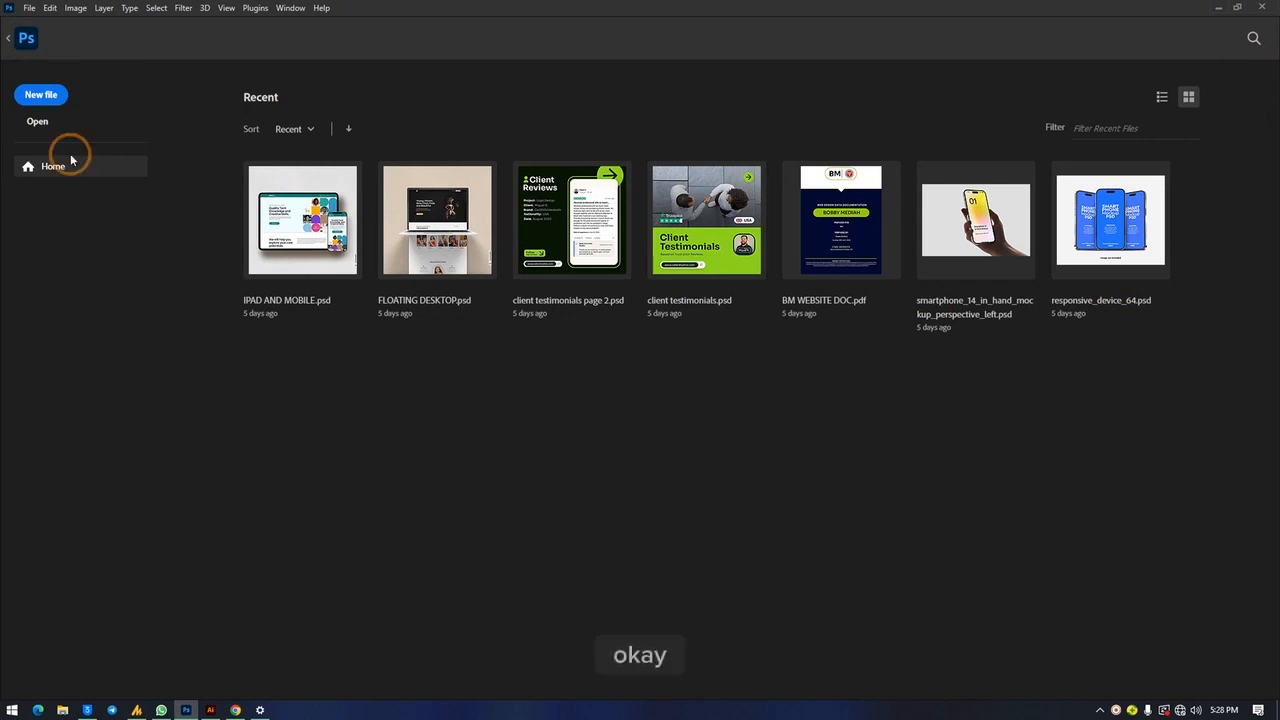
click(45, 96)
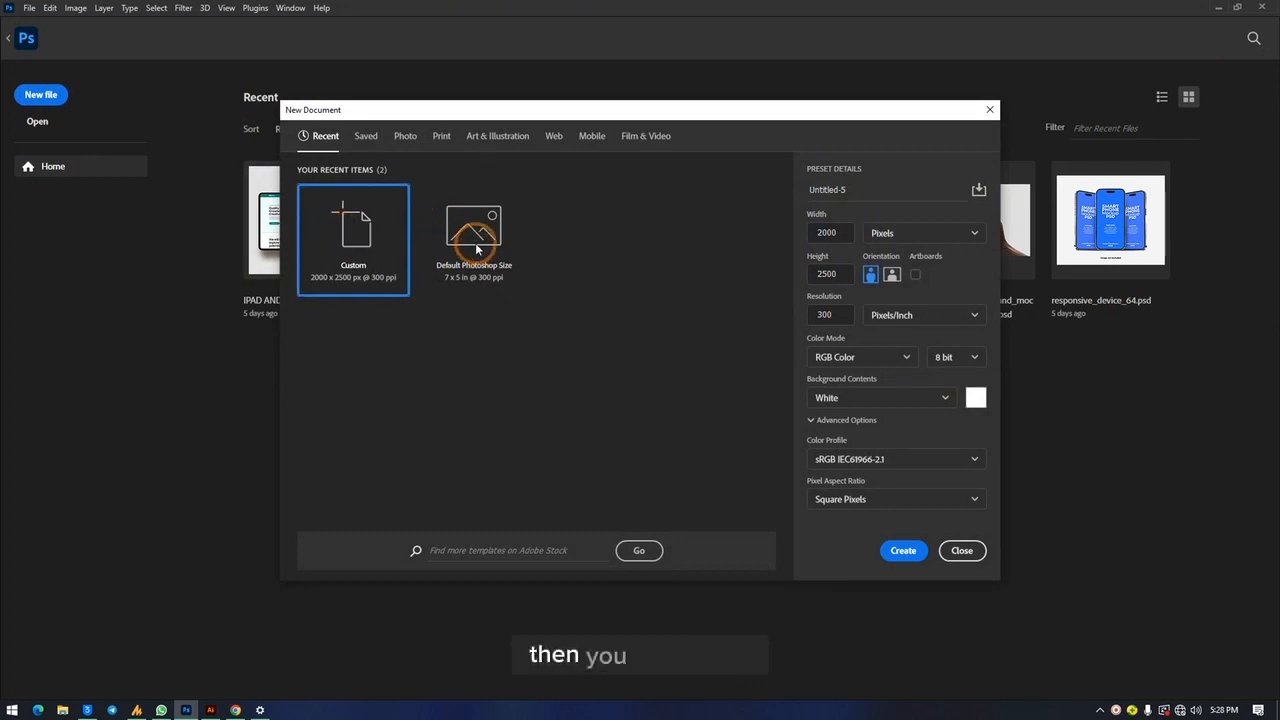
click(477, 249)
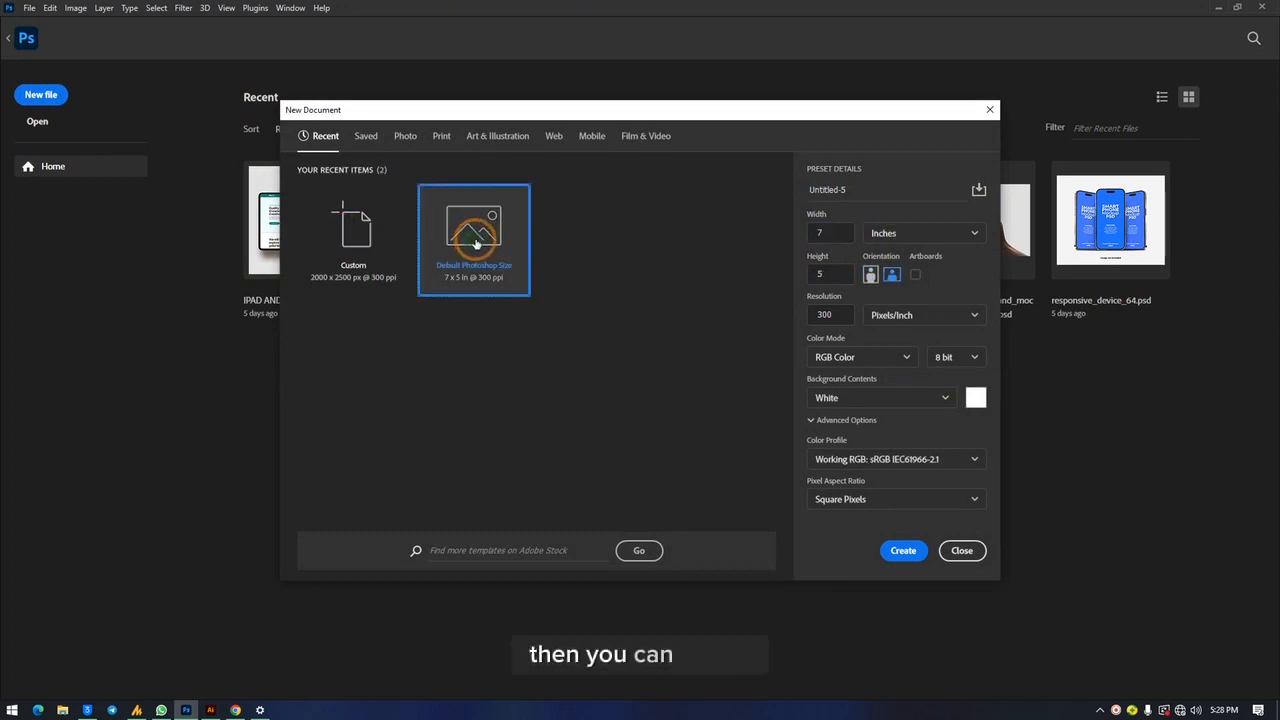
click(356, 251)
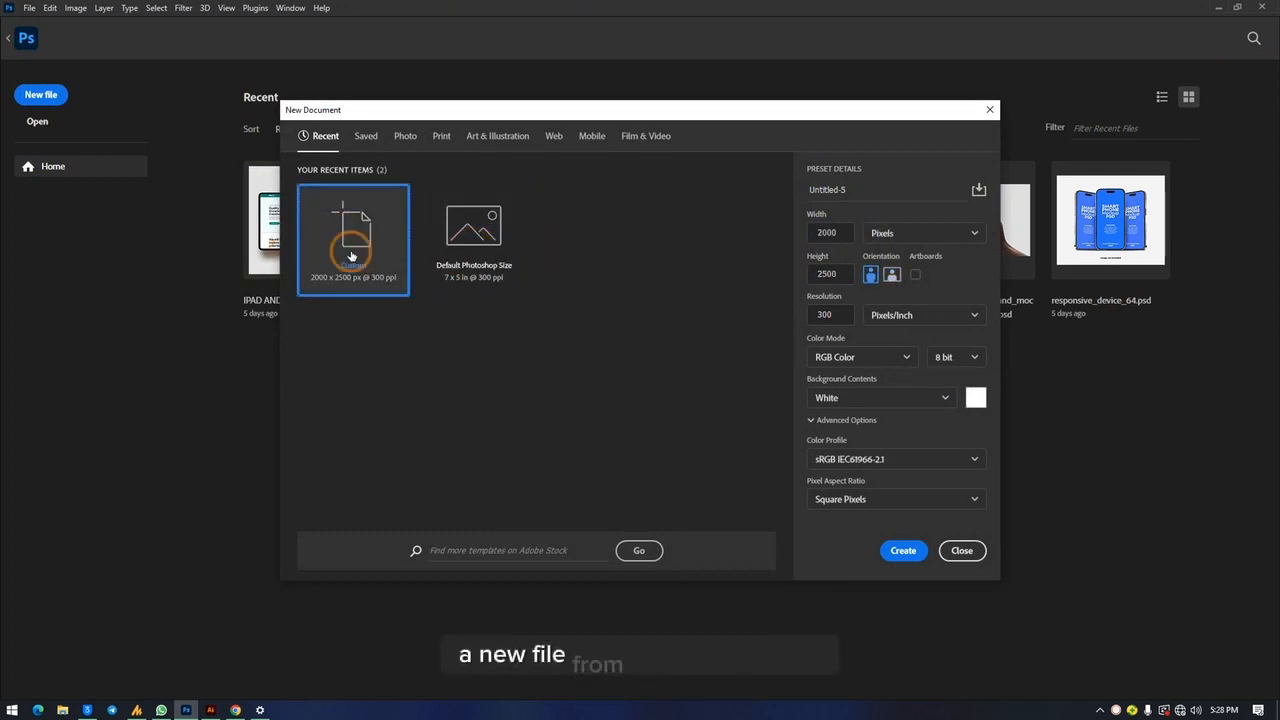
Step: Browse the blank document presets for Print, Art & Illustration, Web and Mobile
click(442, 138)
click(492, 138)
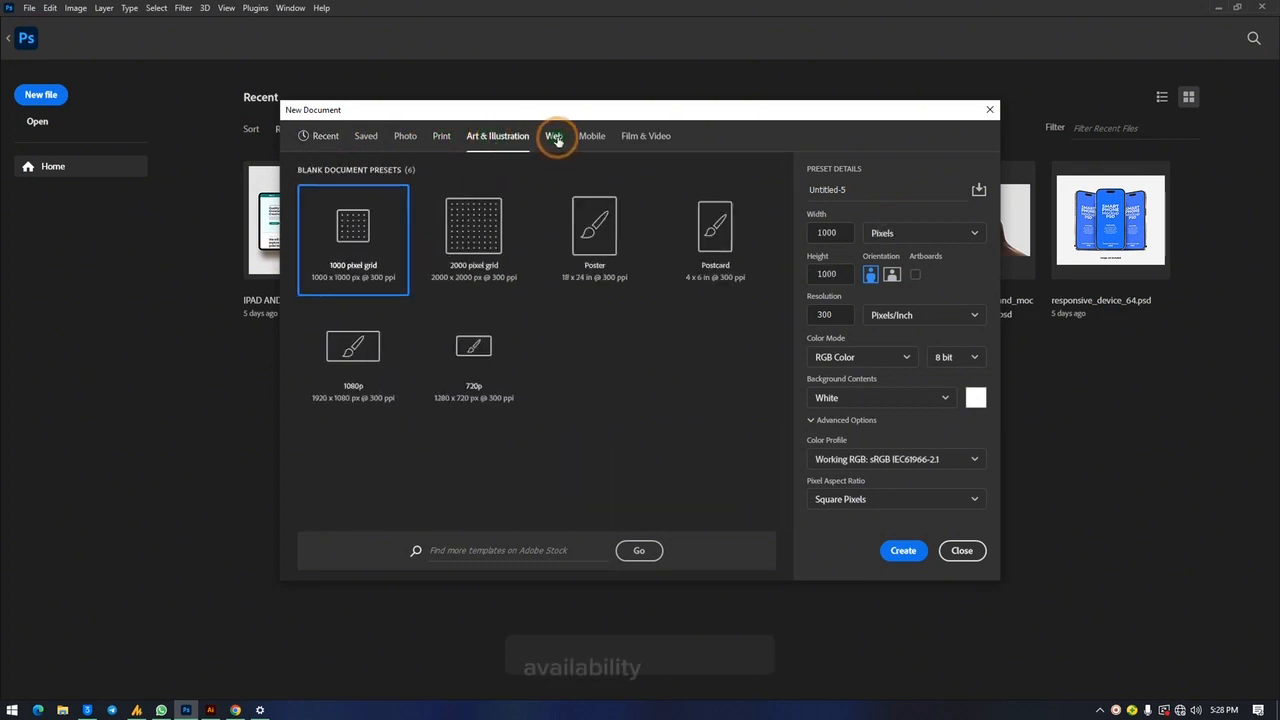
click(555, 137)
click(592, 136)
click(553, 136)
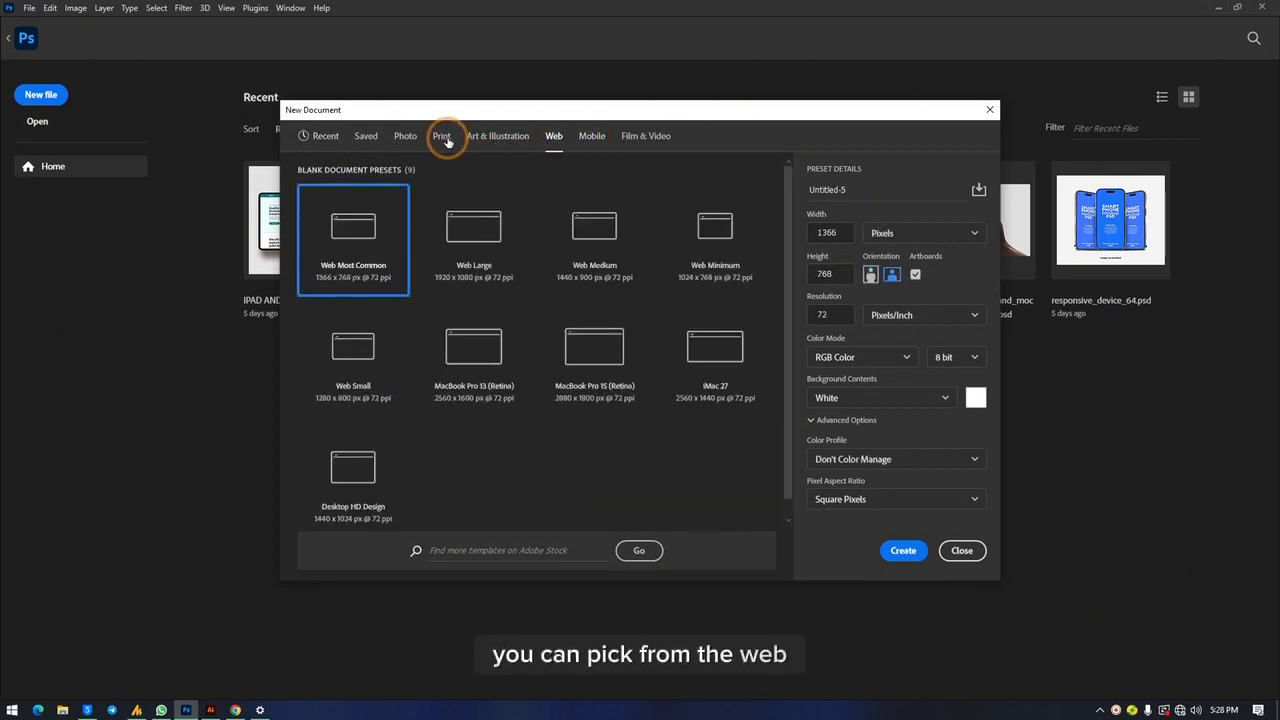
Step: Try the A4 print preset and list its color modes before returning to the recent presets
click(442, 138)
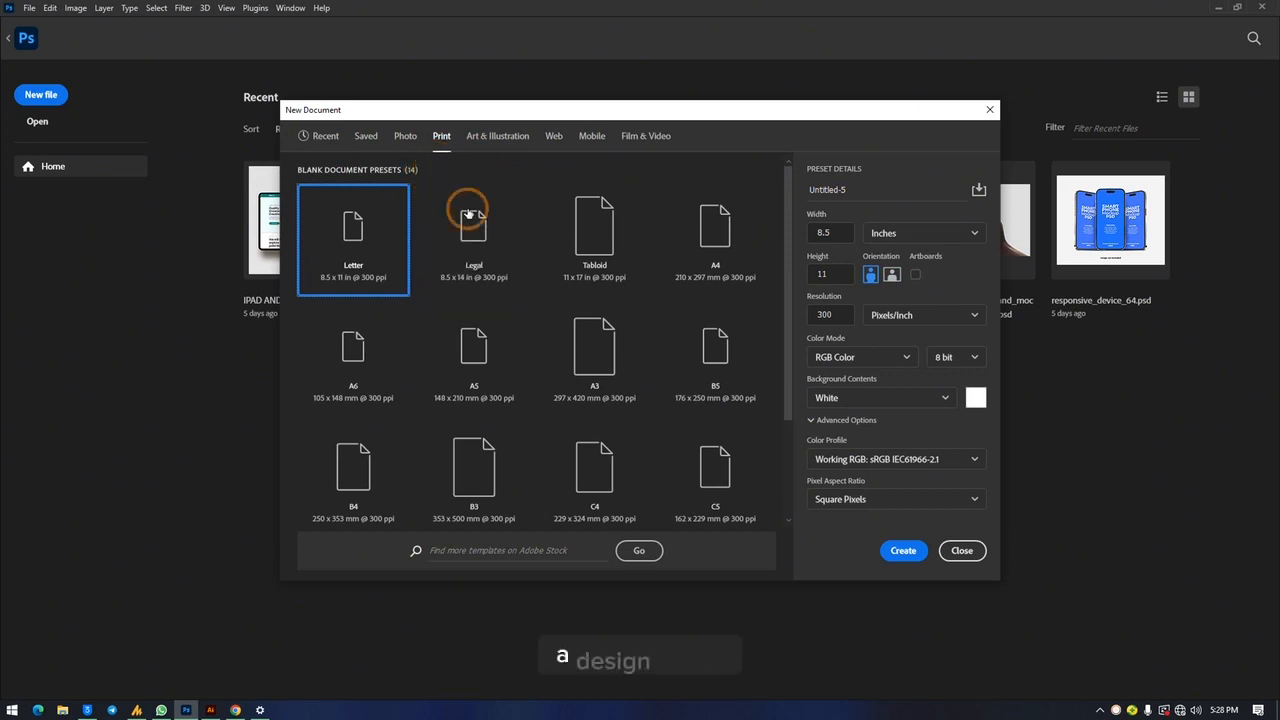
click(714, 229)
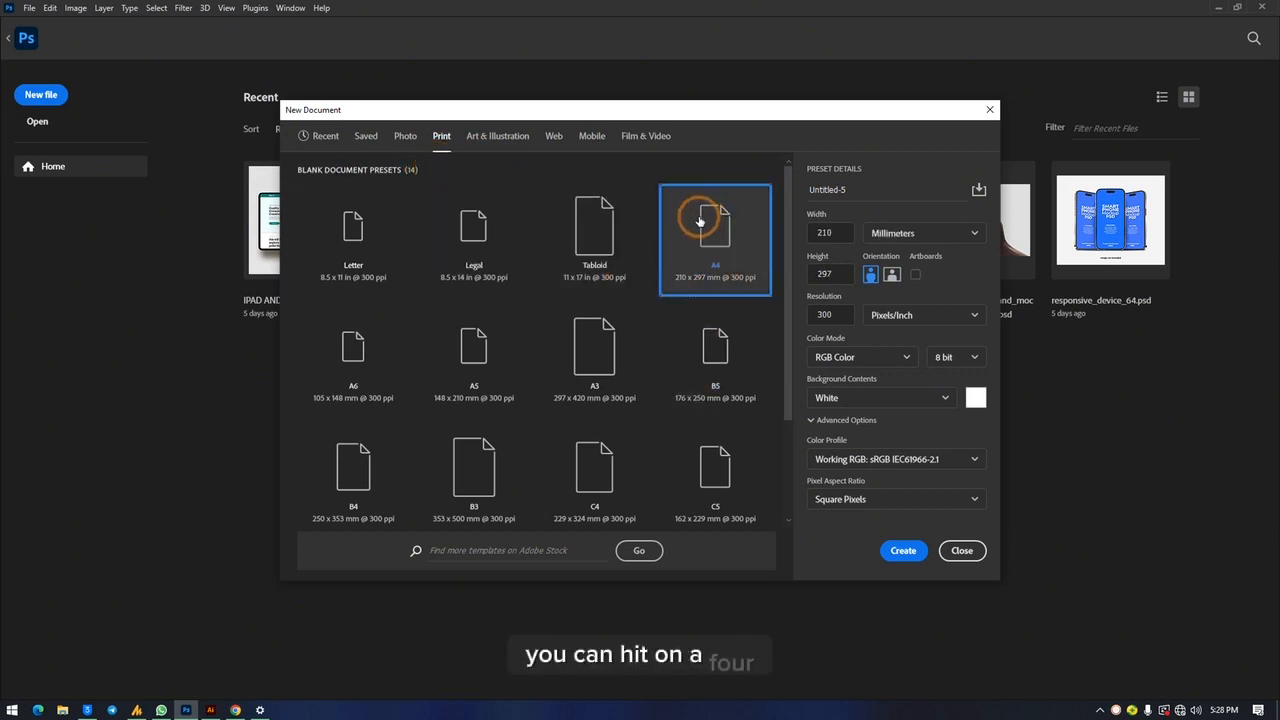
click(885, 362)
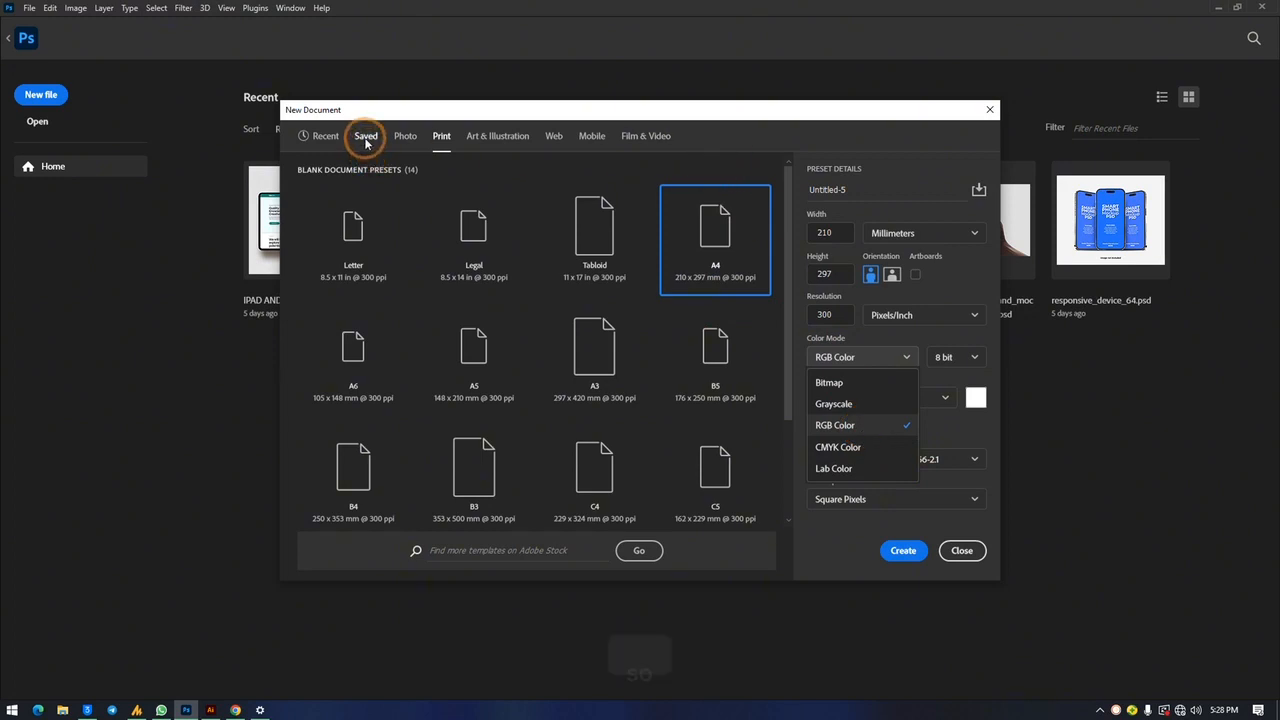
click(322, 136)
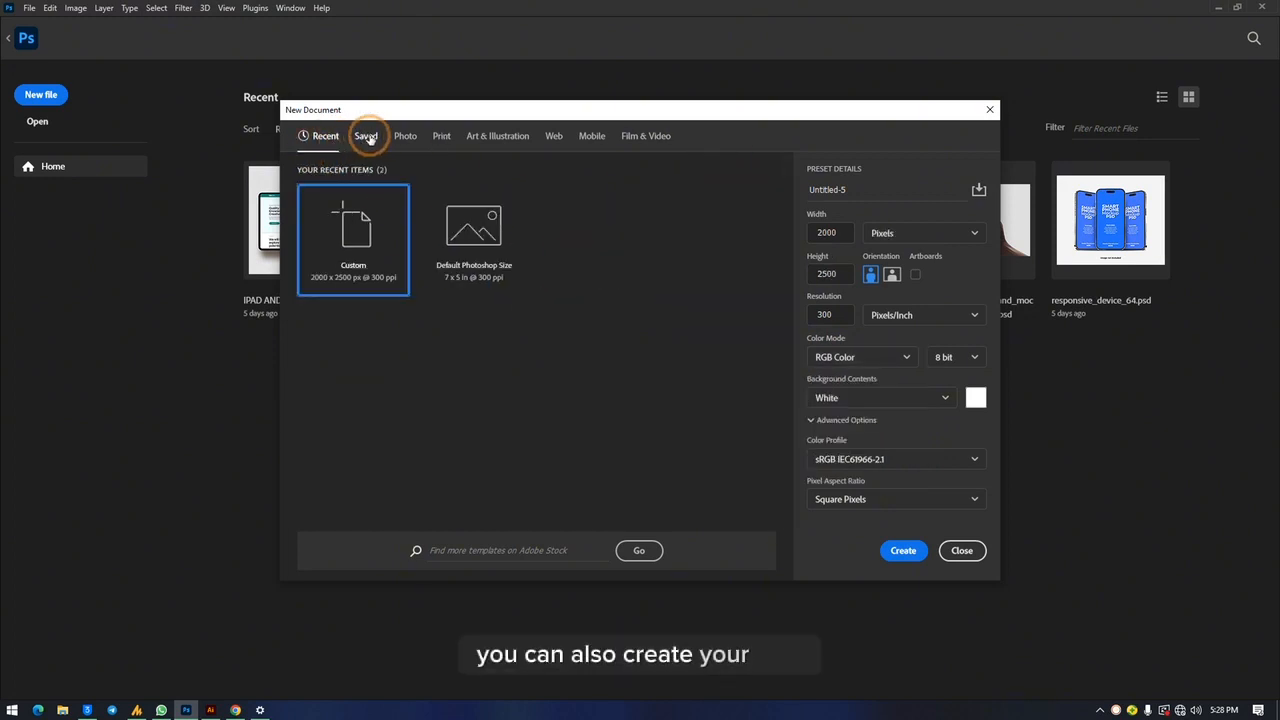
Step: Try Inches as the unit for the document dimensions, and return the unit to Pixels
click(826, 232)
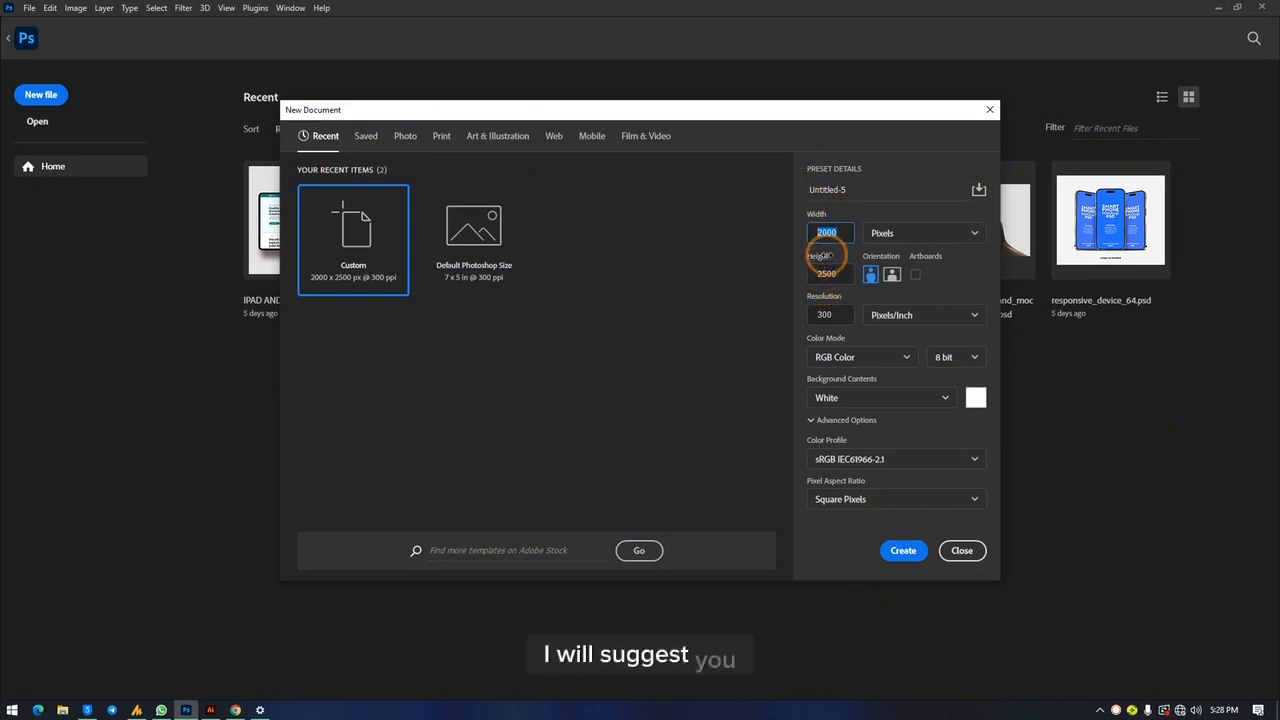
click(895, 232)
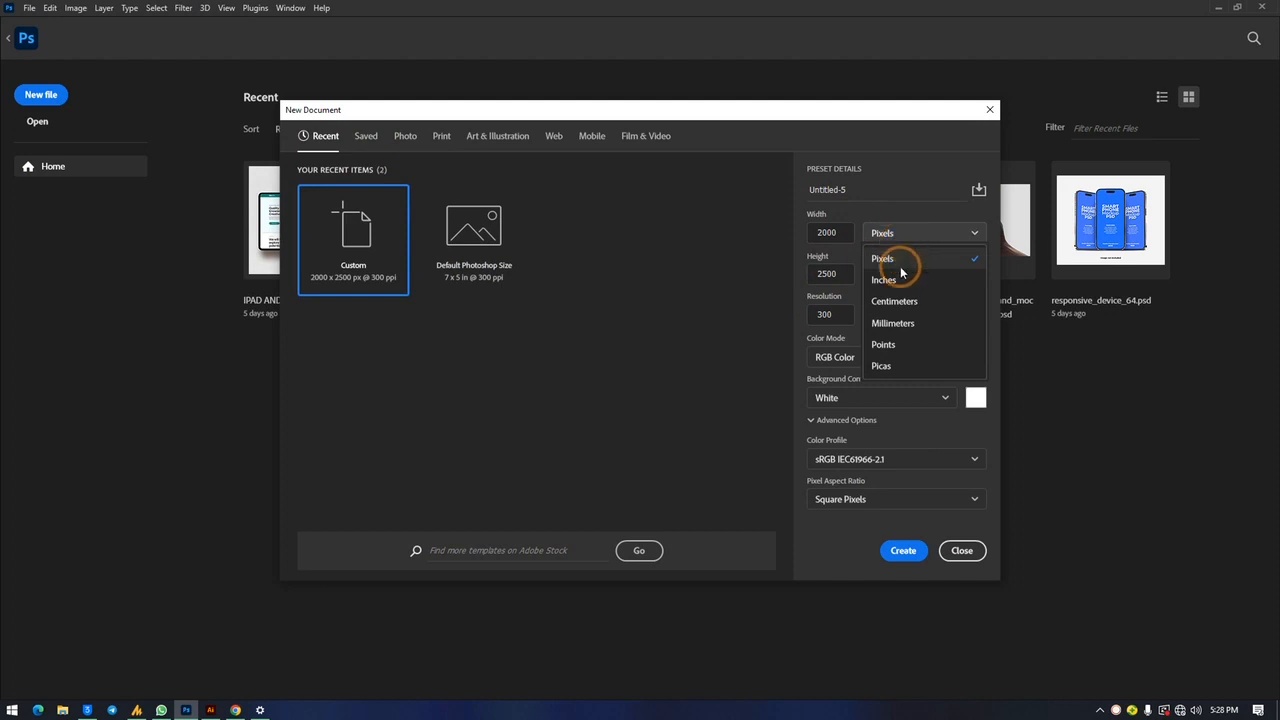
click(885, 279)
click(905, 238)
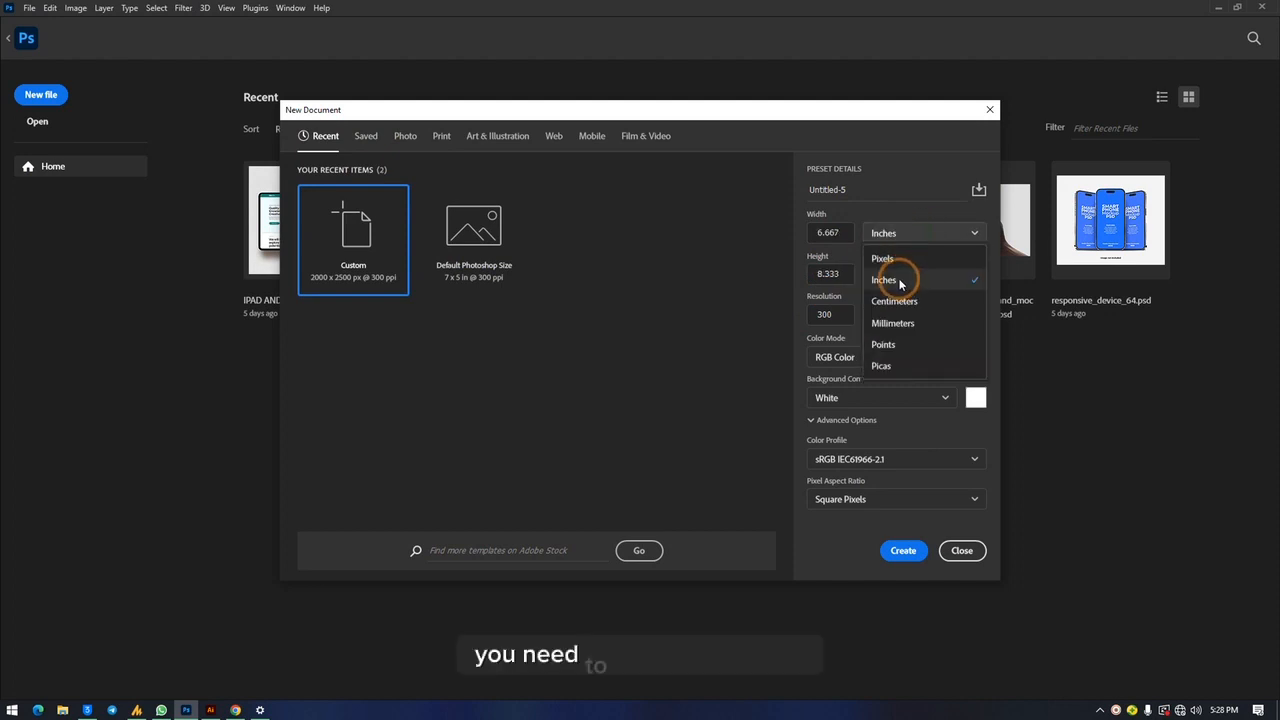
click(884, 259)
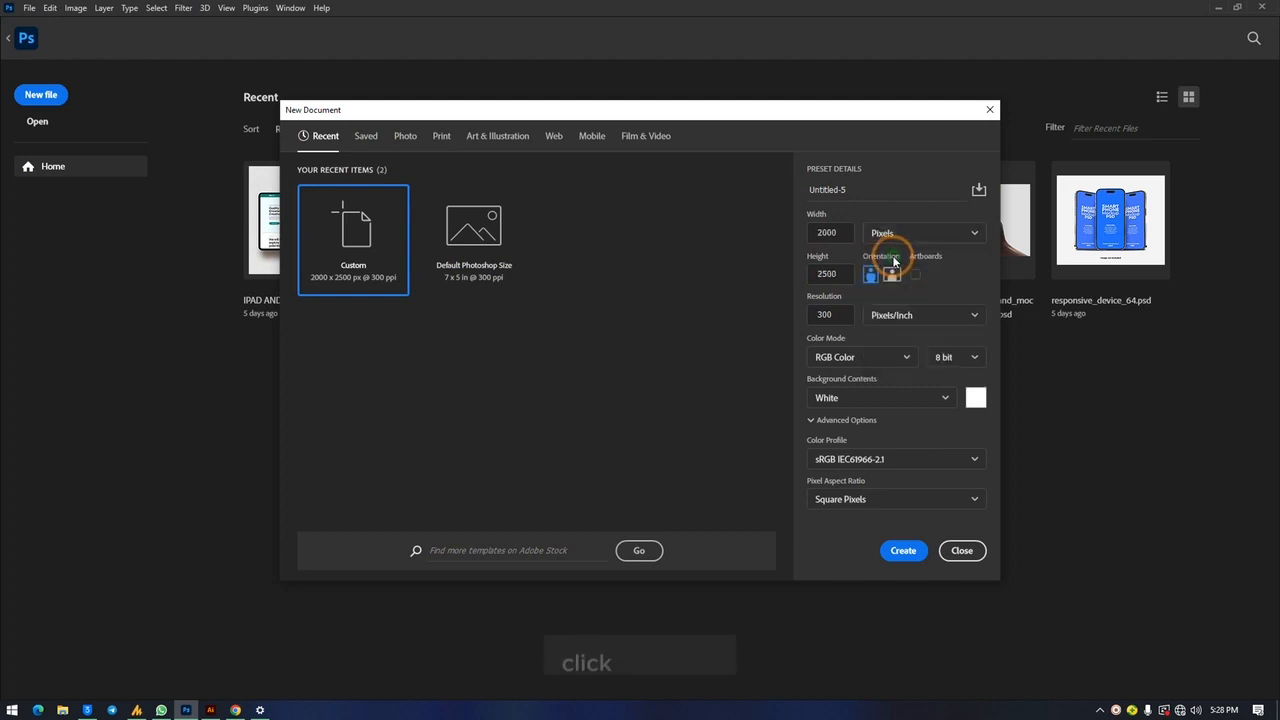
Step: Create a document with a width of 2500 pixels and a height of 3000 pixels
click(826, 234)
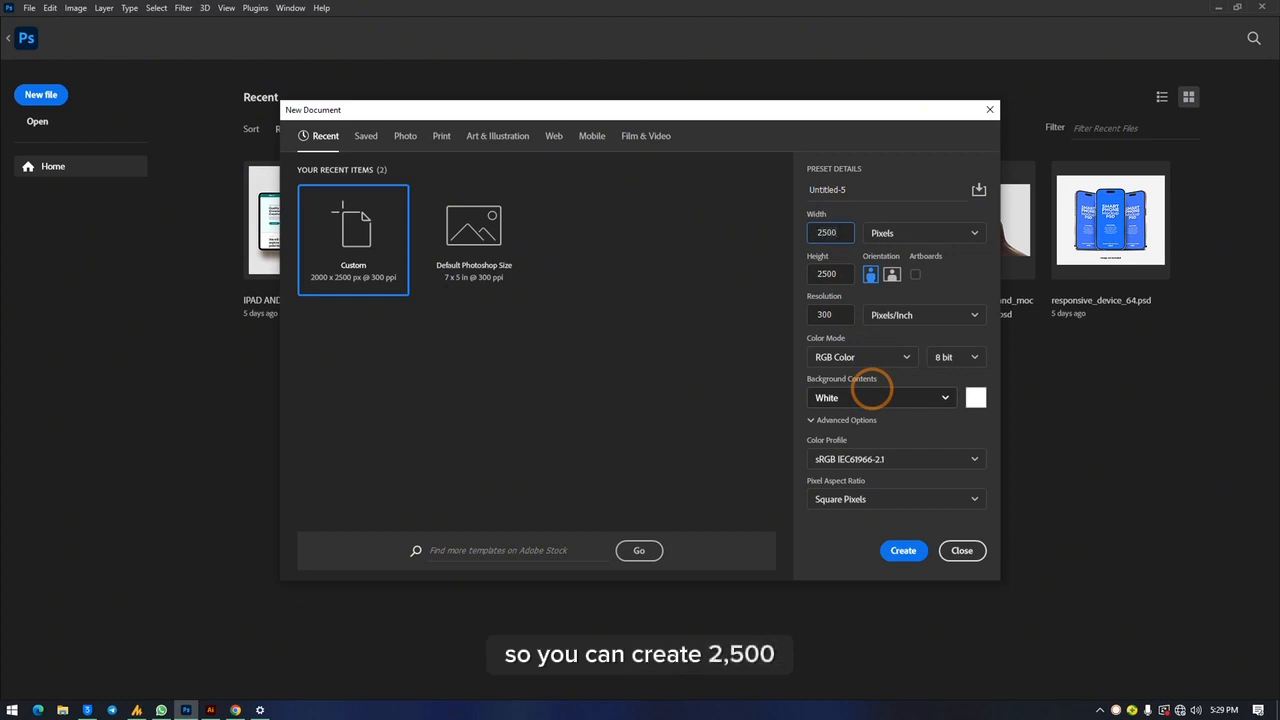
text(2500)
click(830, 274)
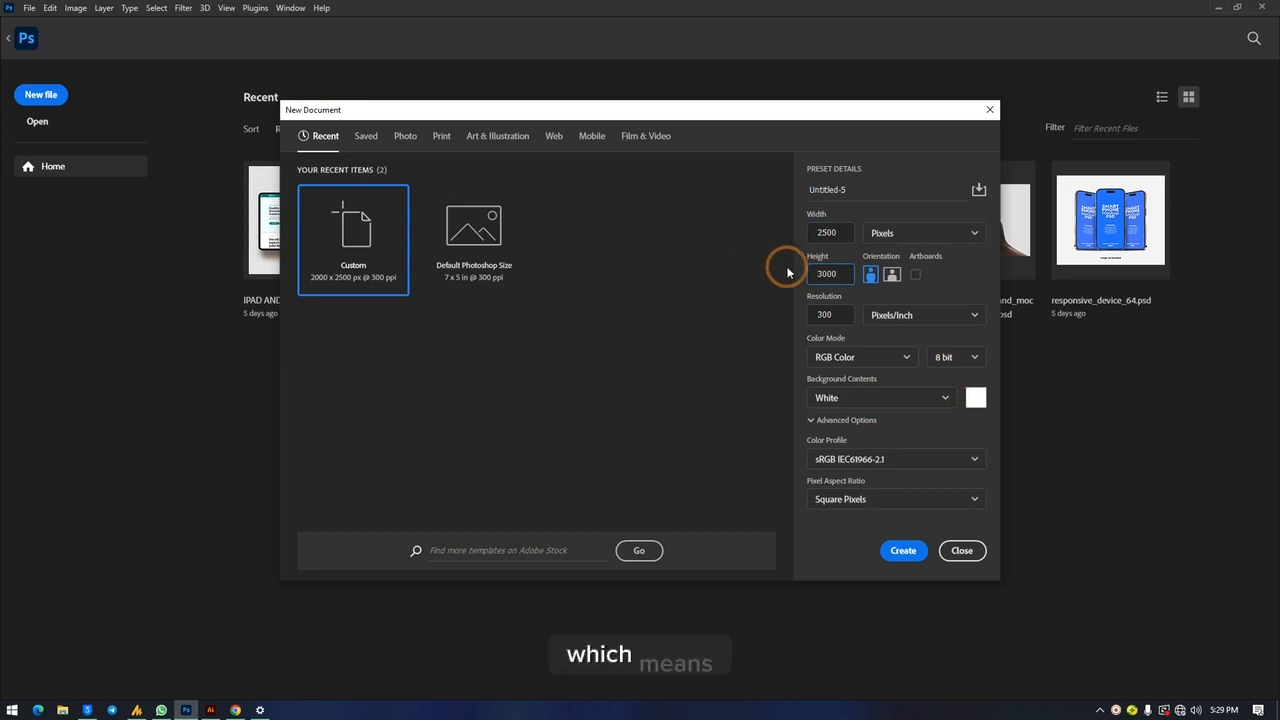
click(833, 233)
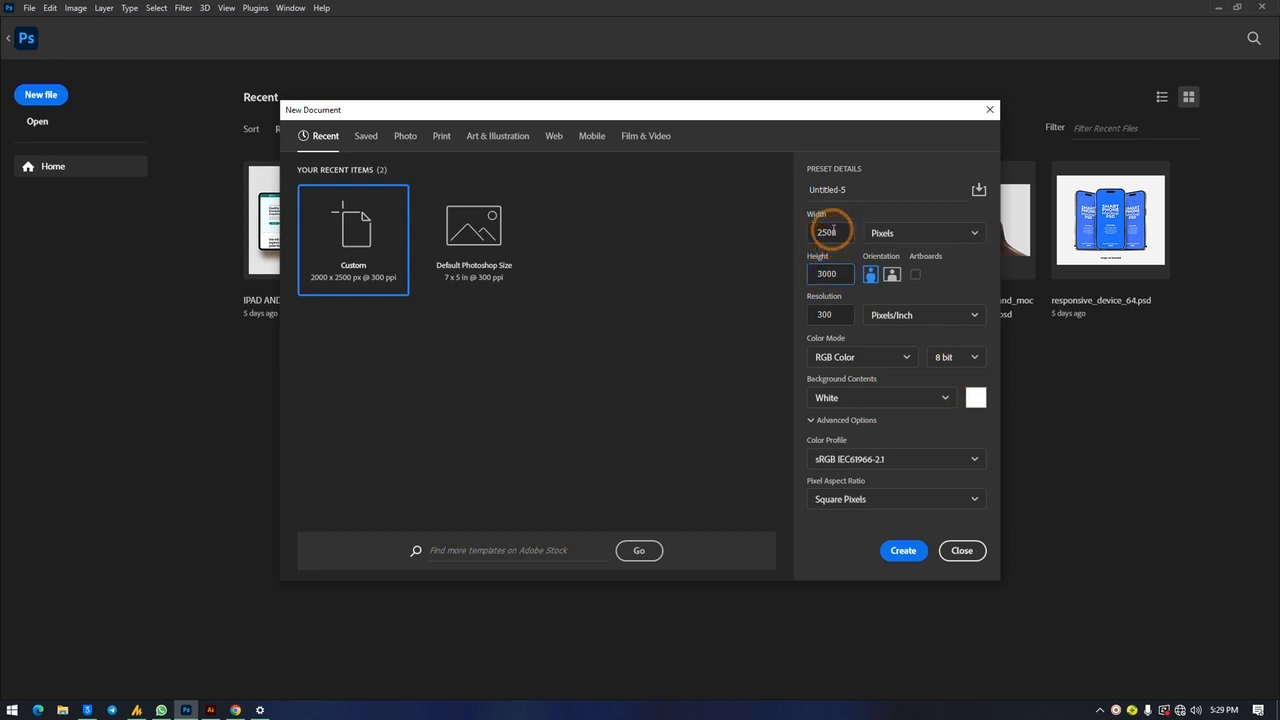
click(903, 552)
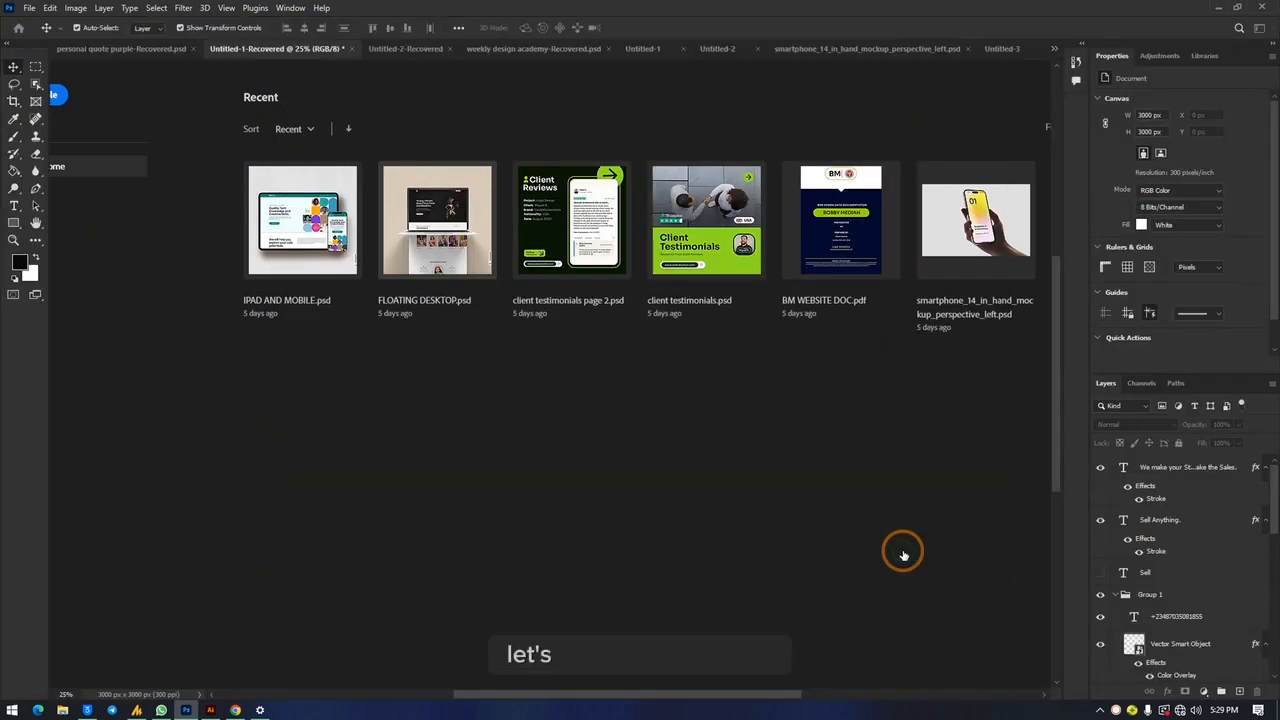
Step: Create another document in landscape orientation, 3000 pixels wide and 2500 pixels high
key(ctrl+n)
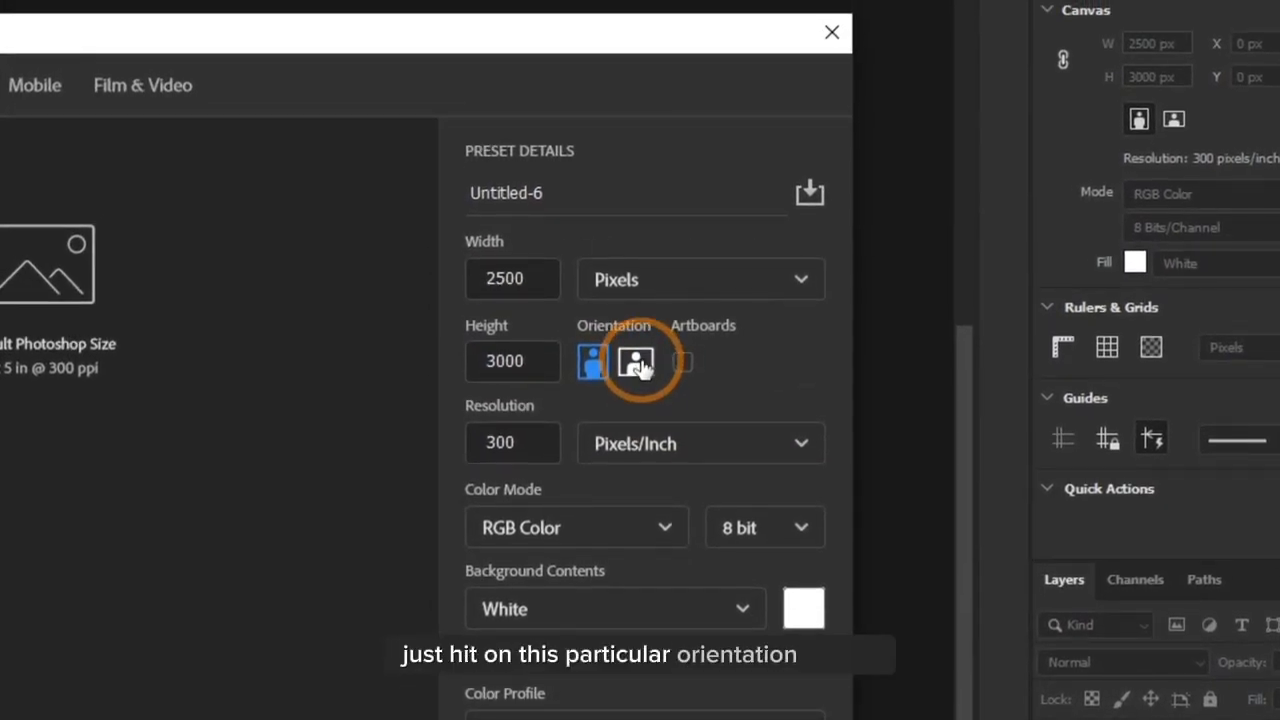
click(637, 363)
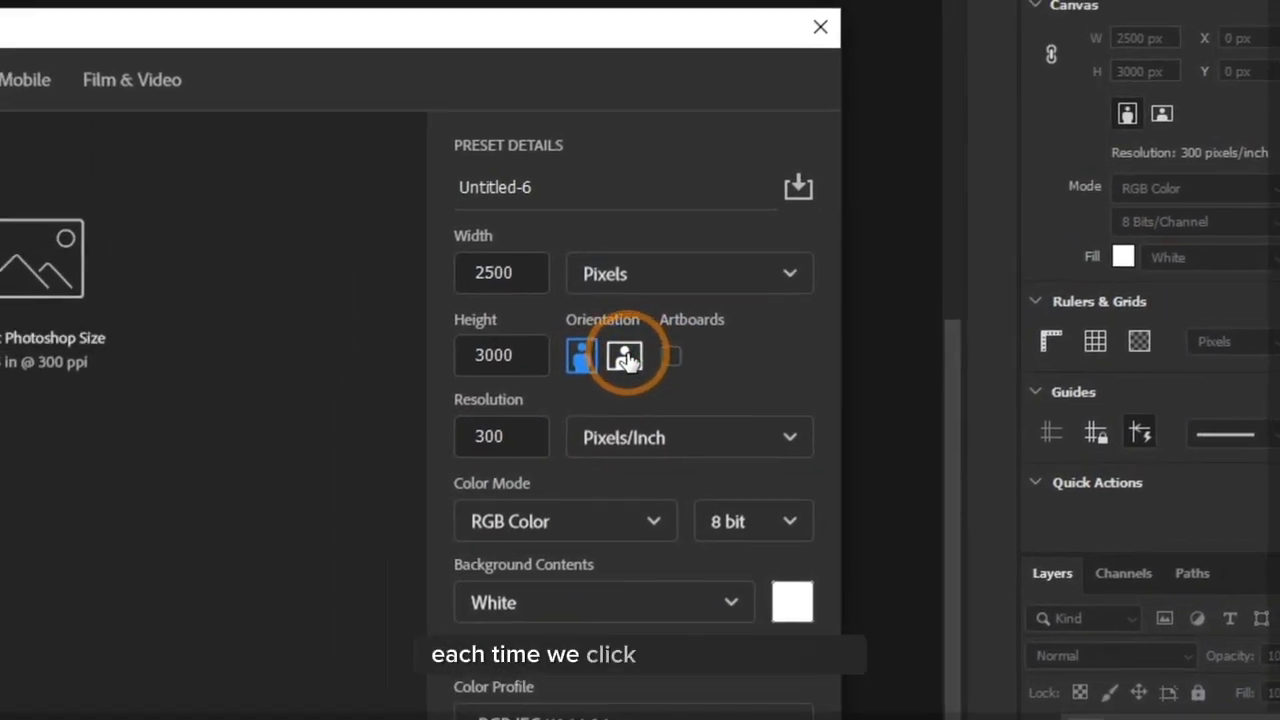
click(625, 357)
click(582, 357)
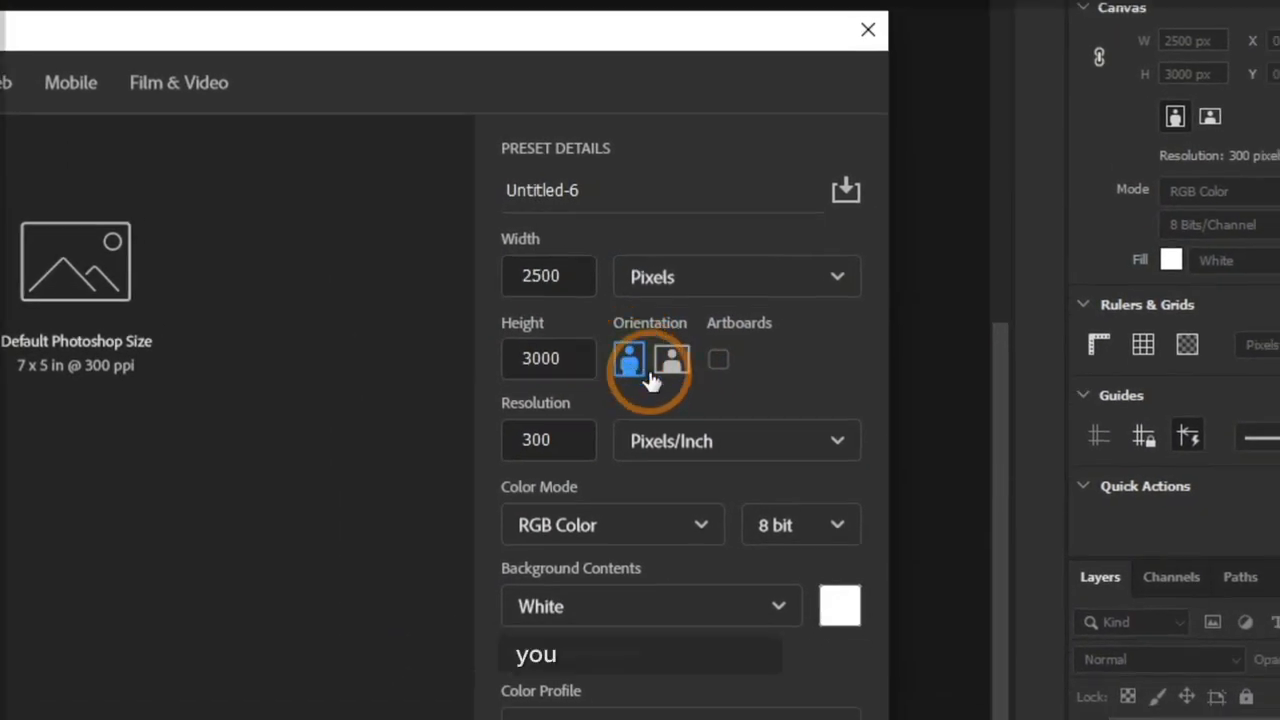
click(671, 358)
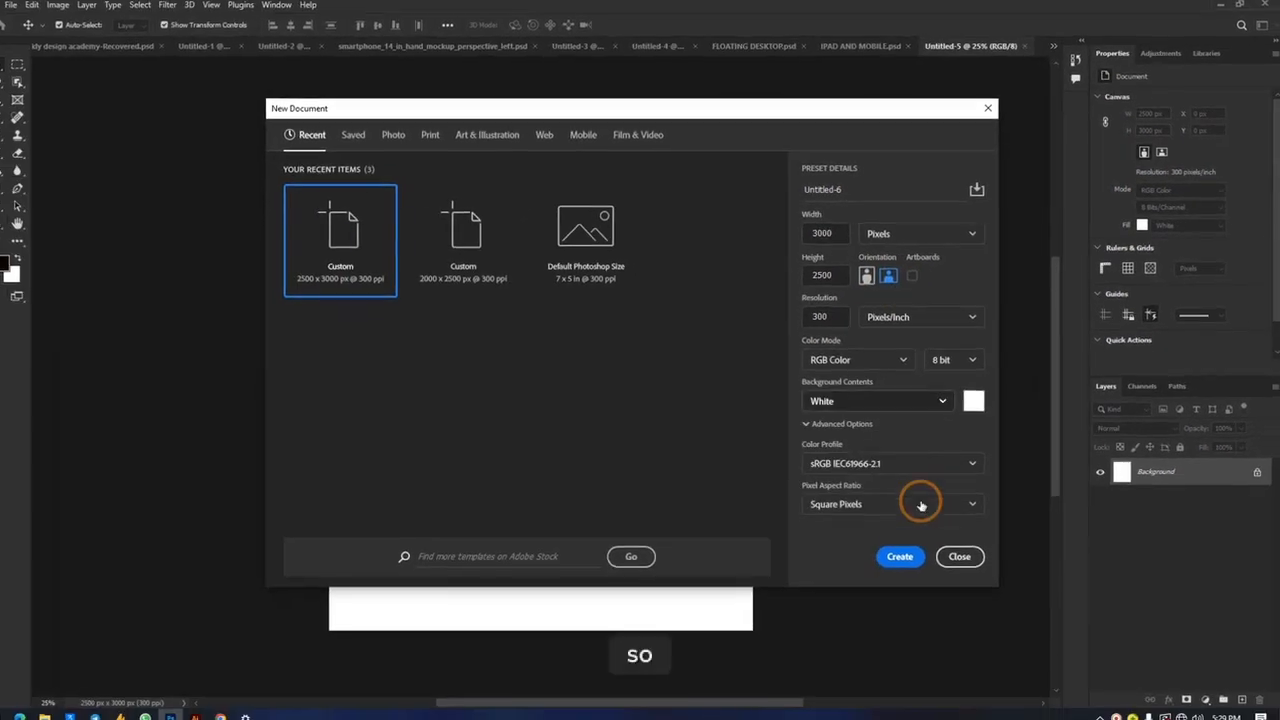
click(900, 556)
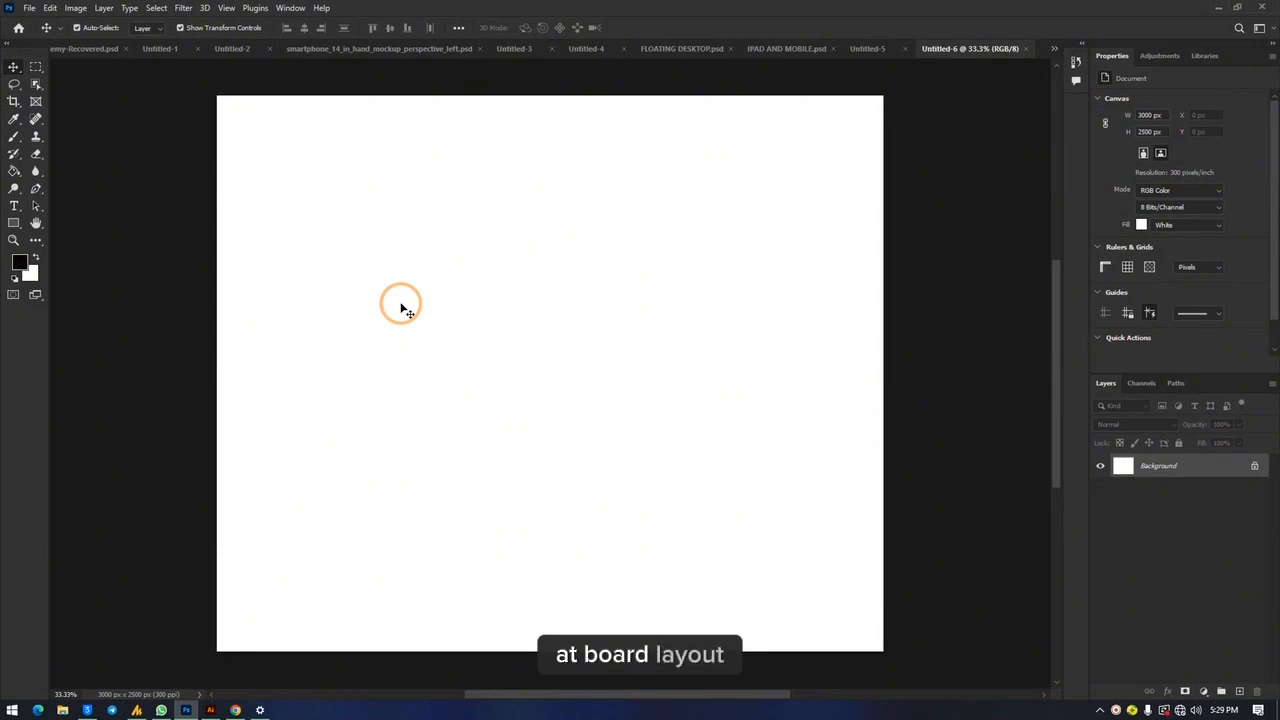
Step: Start another landscape document, switch its dimensions to Inches and list the available units
key(ctrl+n)
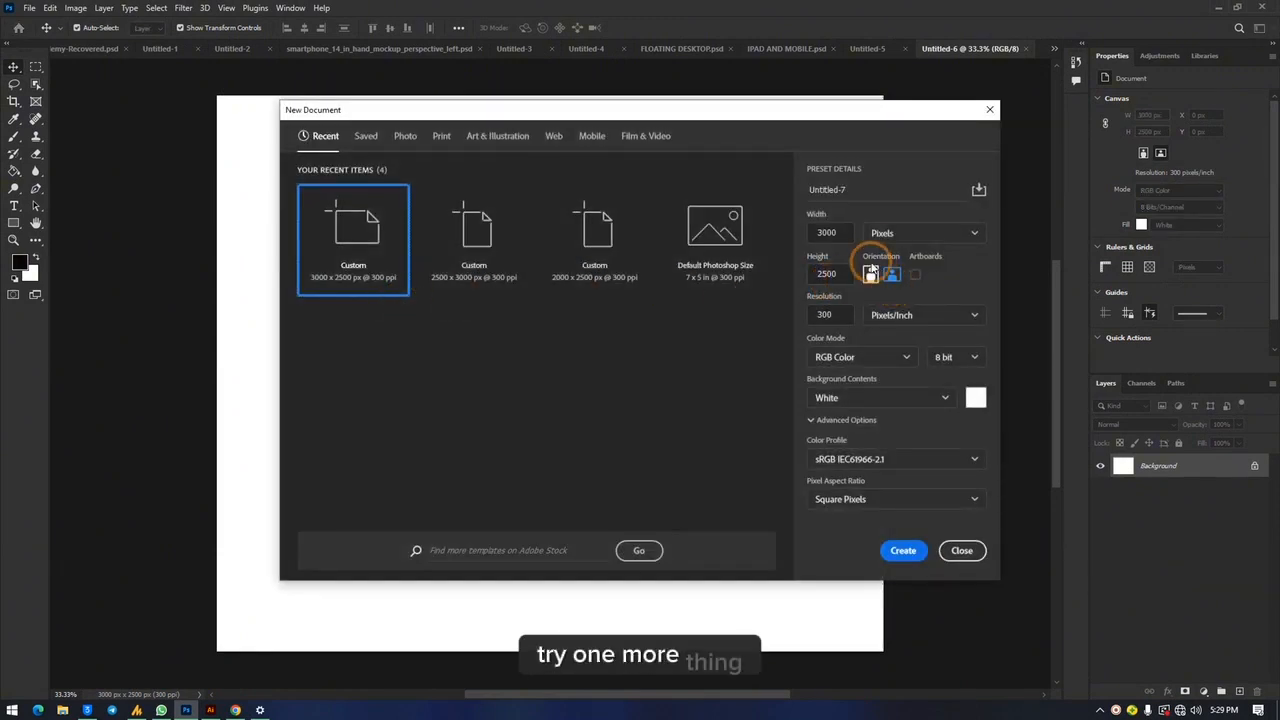
click(886, 232)
click(893, 277)
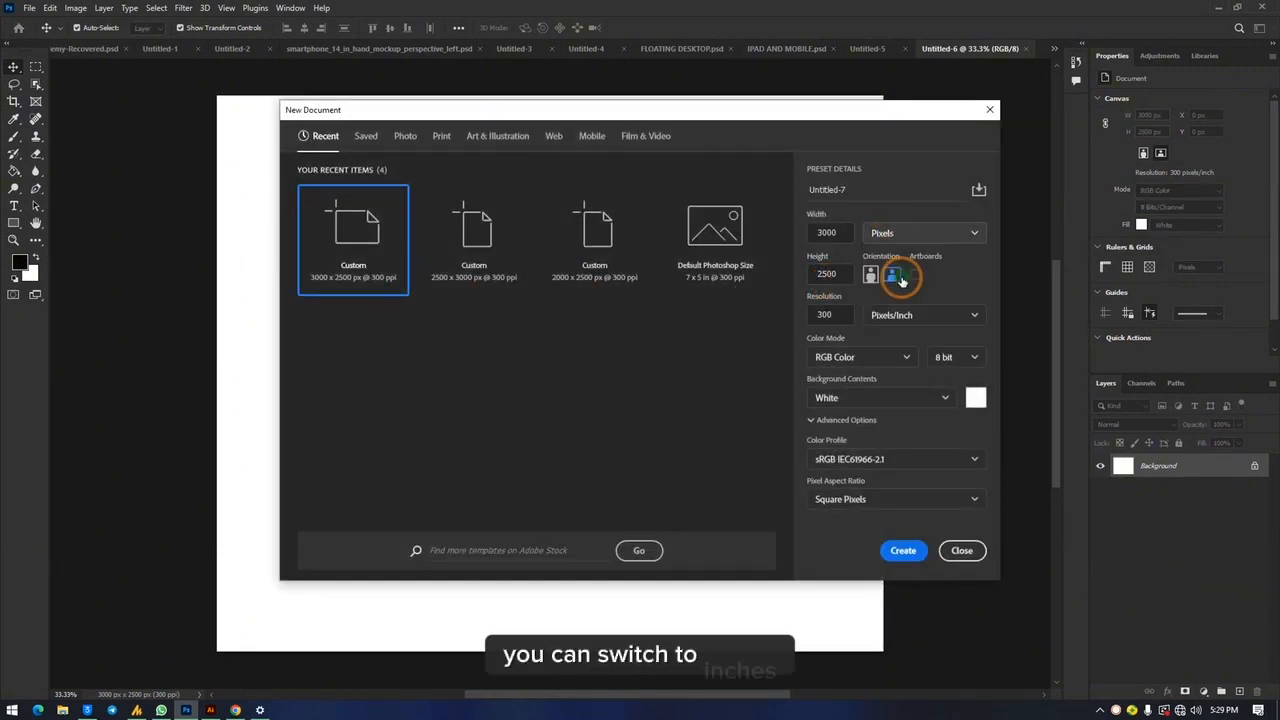
click(845, 231)
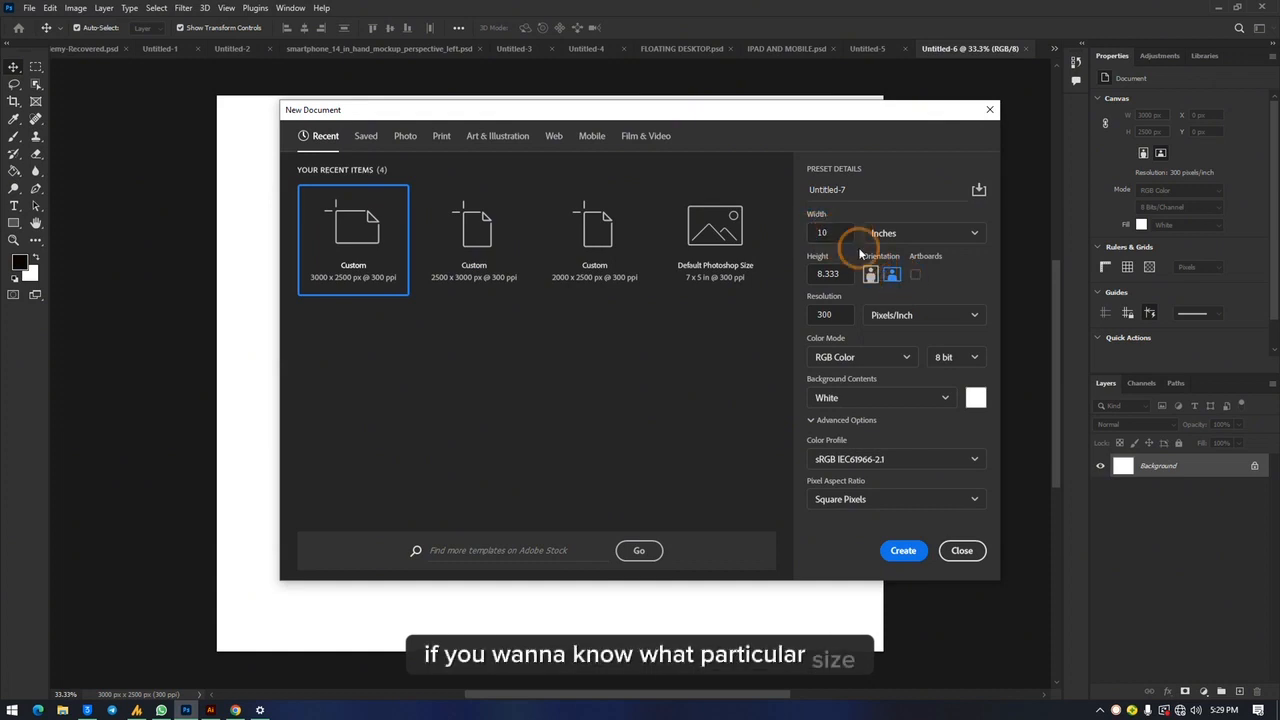
click(900, 234)
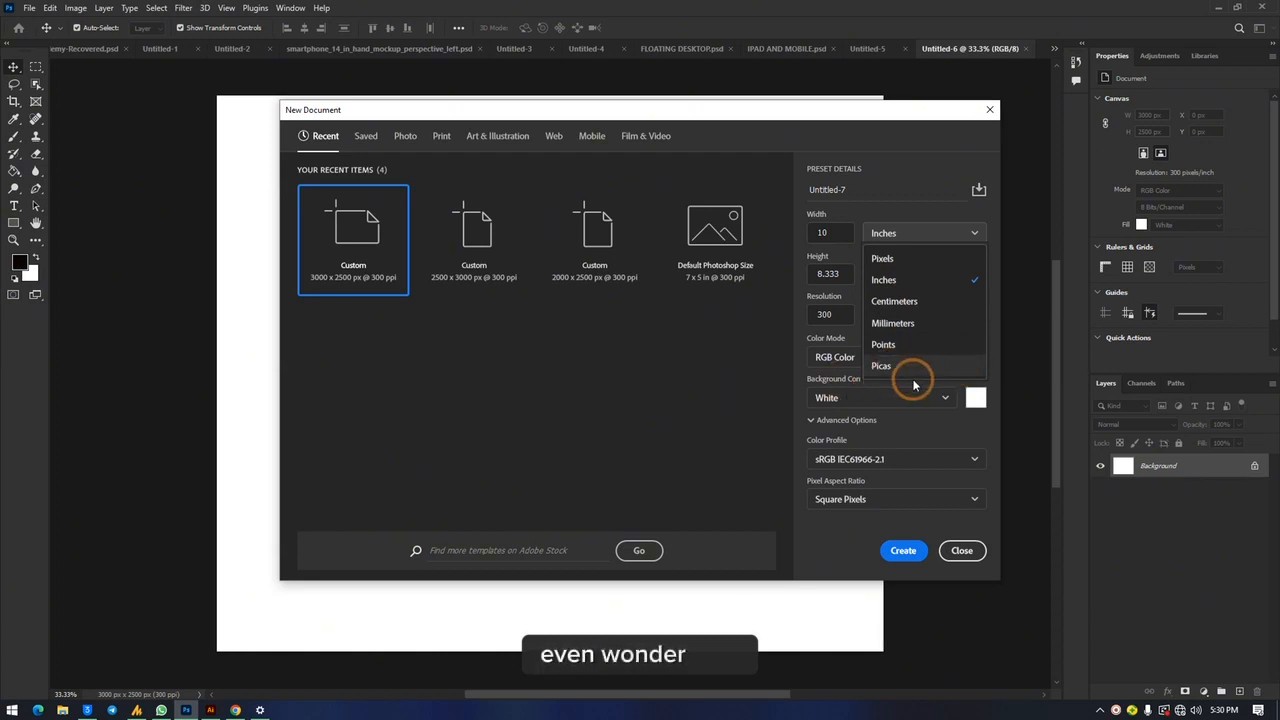
click(893, 208)
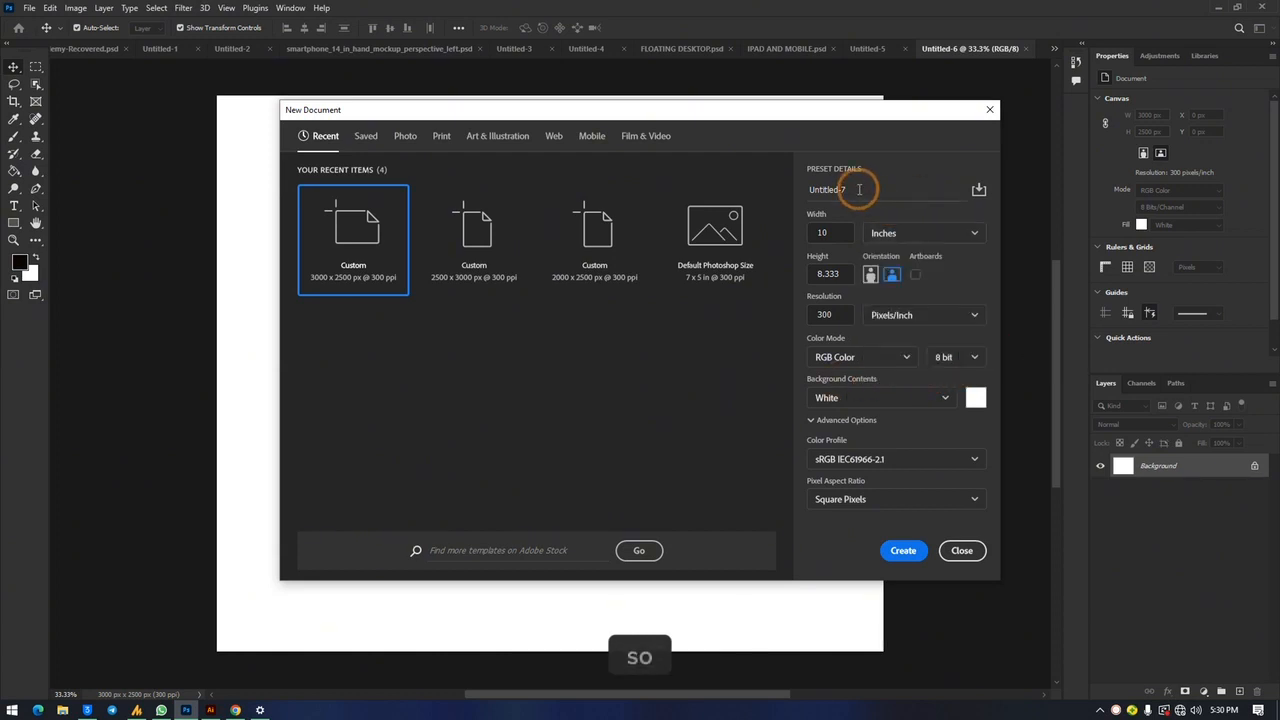
Step: Name the new document "flier" and check its color mode and bit depth options
click(859, 189)
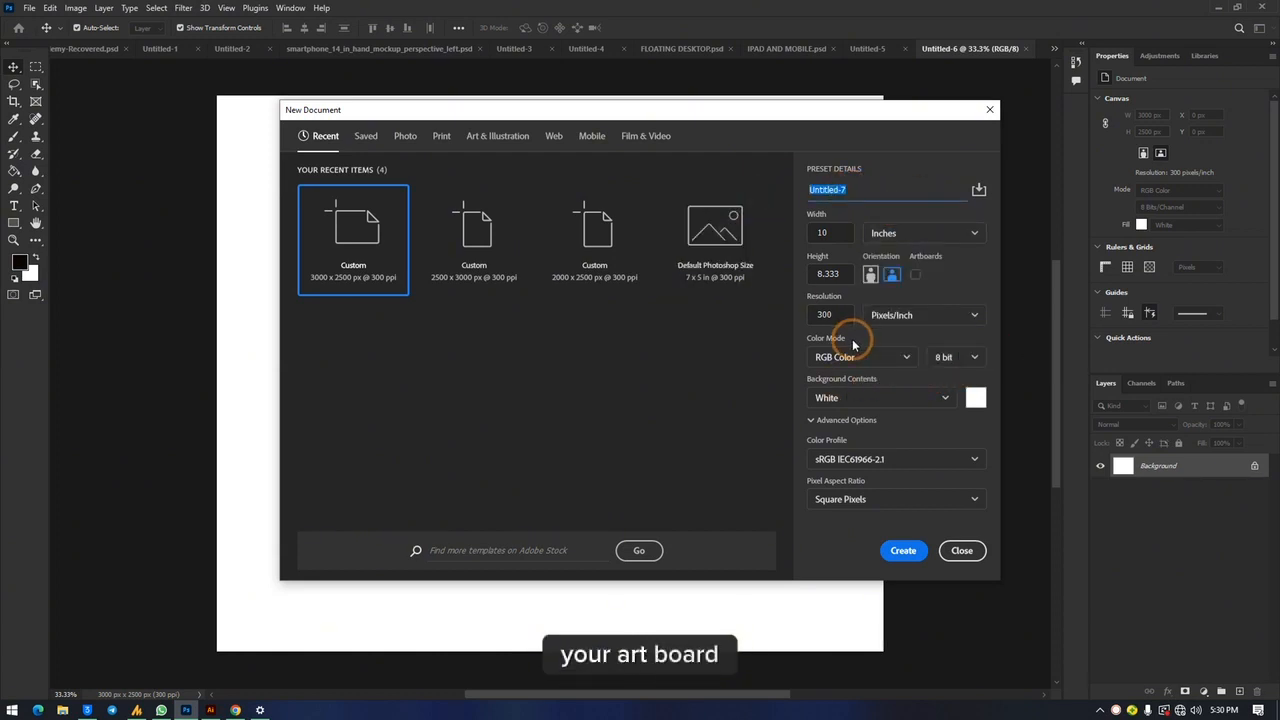
text(fl)
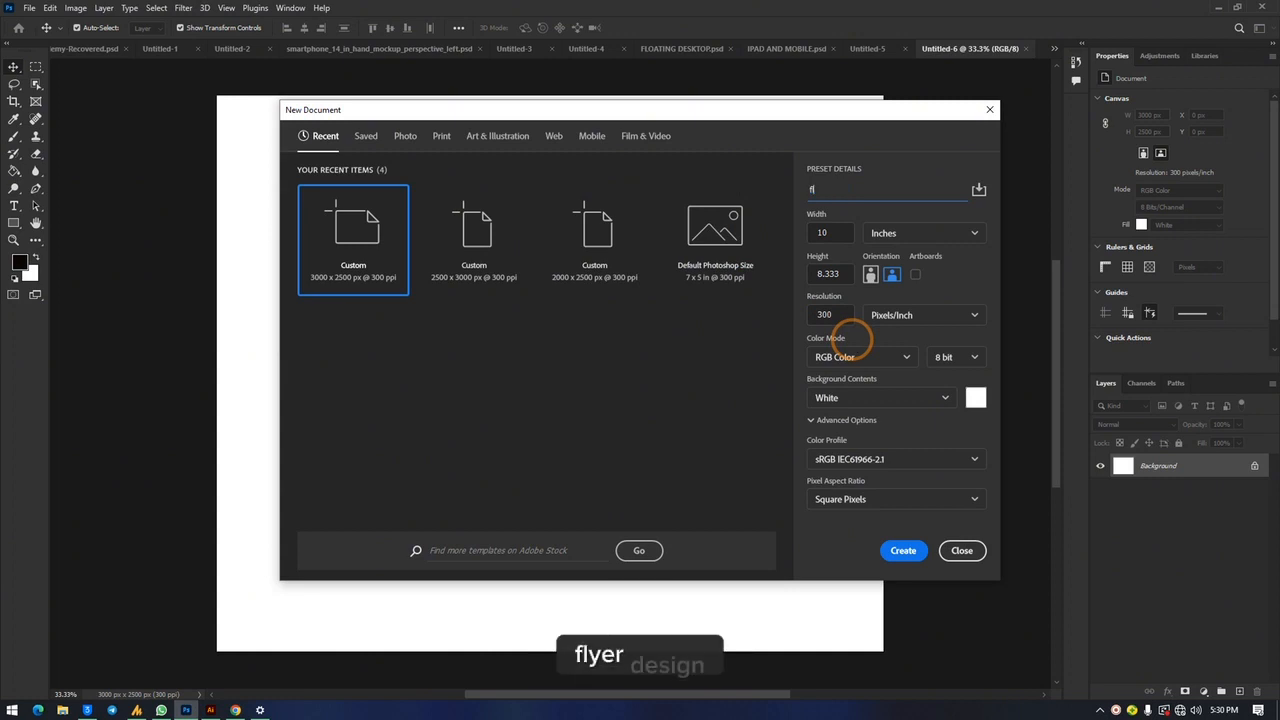
text(yer)
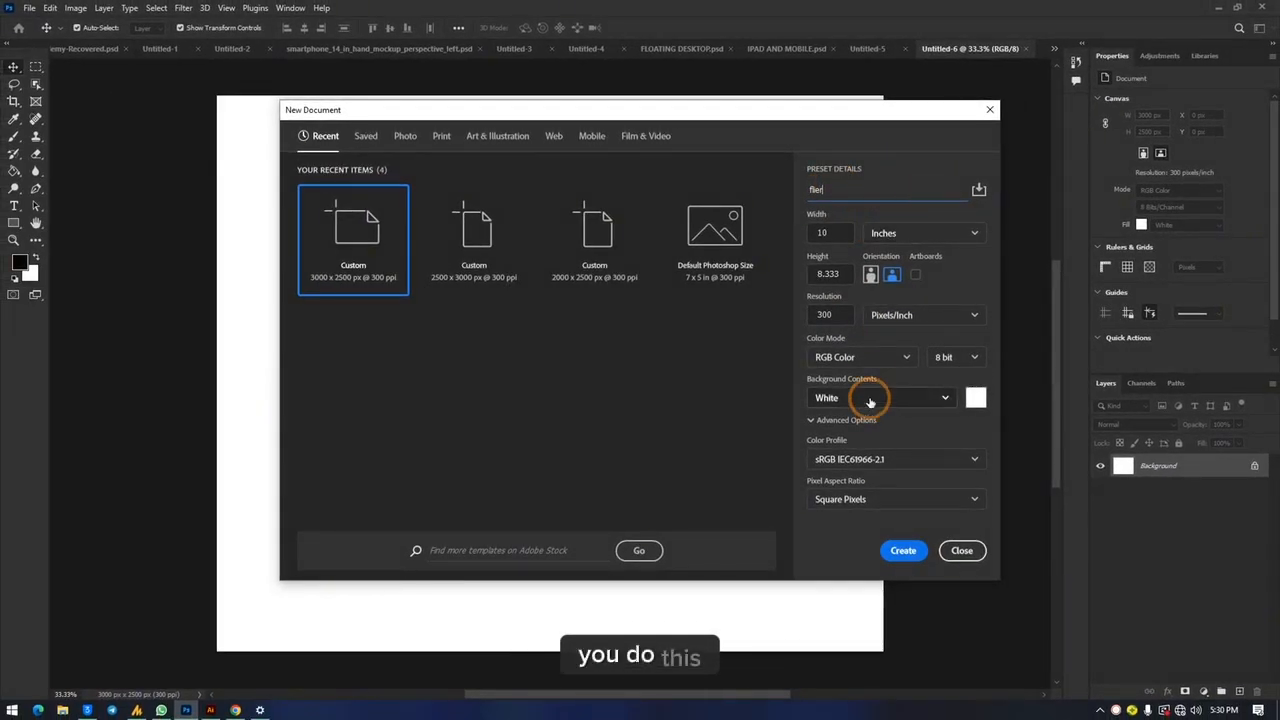
click(853, 359)
click(854, 360)
click(972, 360)
click(972, 360)
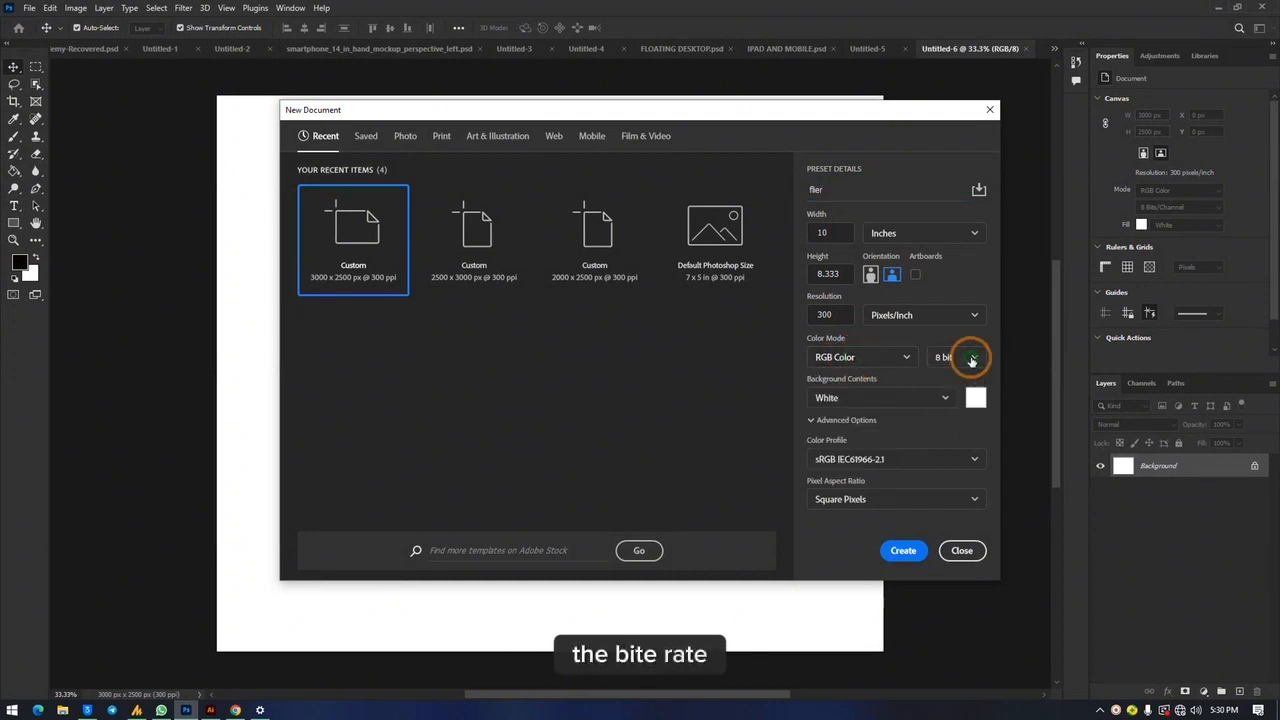
Step: Try Black as the background contents of the new document, and return them to White
click(895, 400)
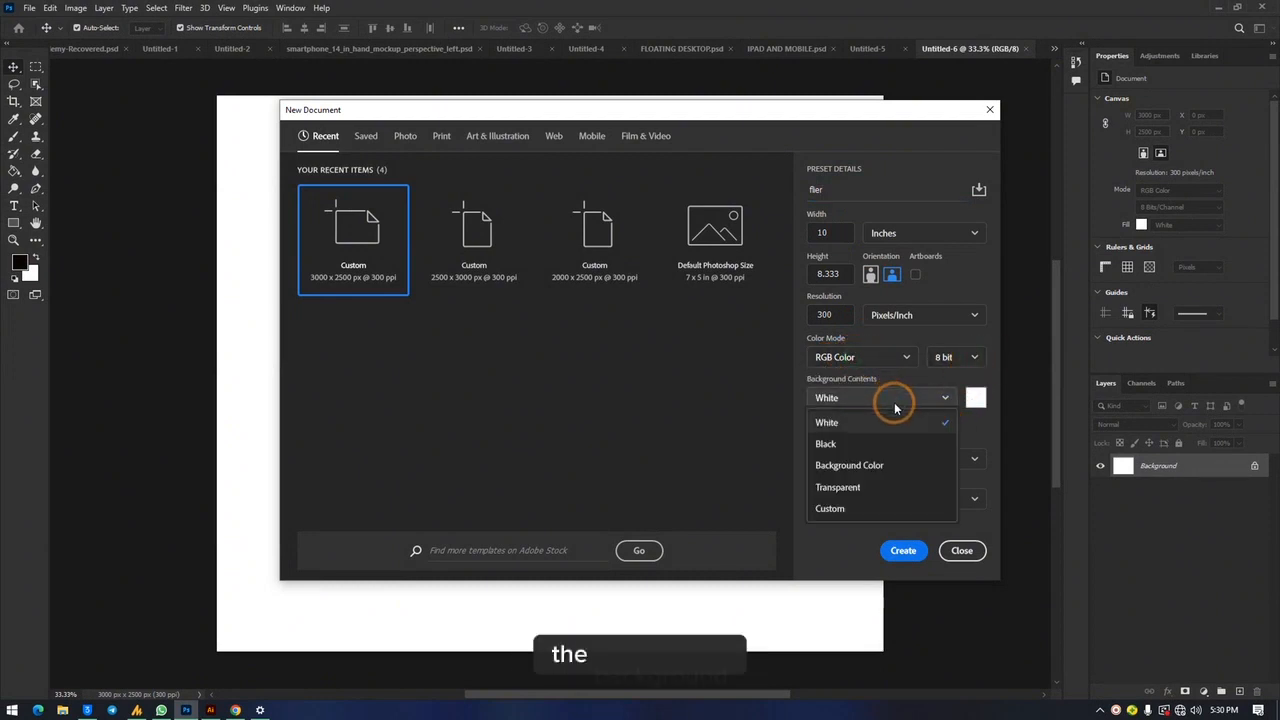
click(848, 446)
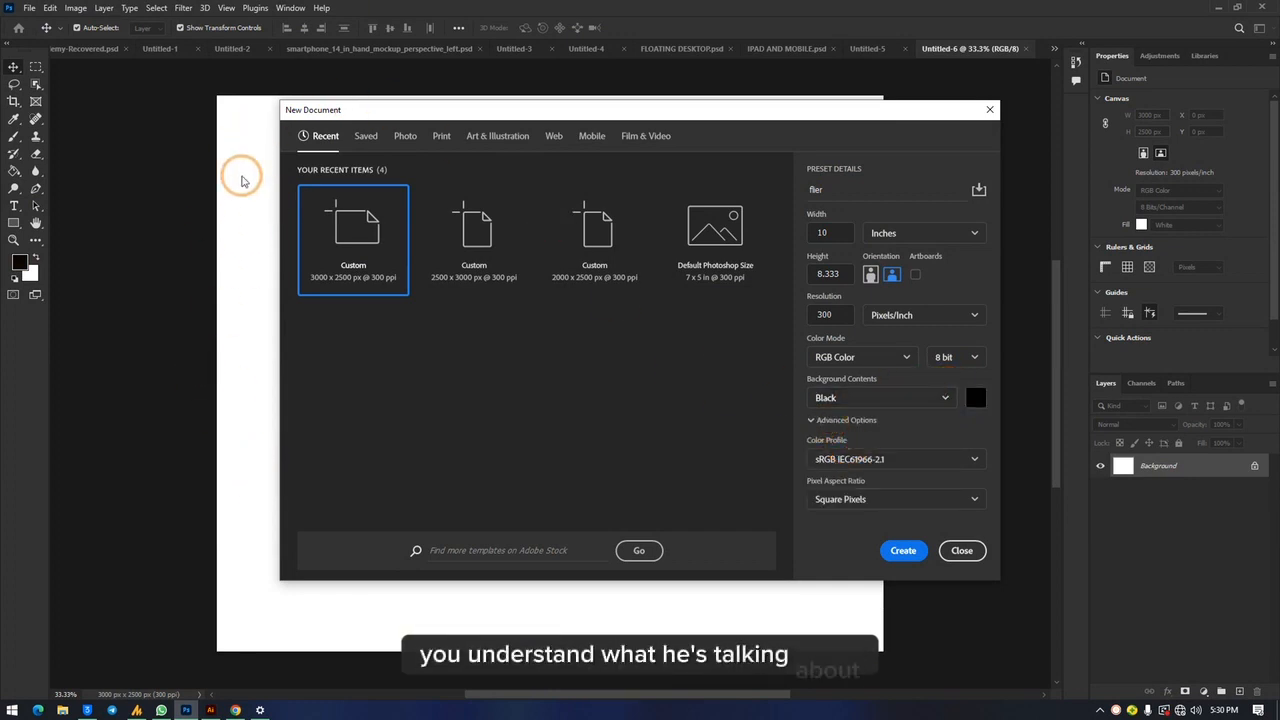
click(958, 397)
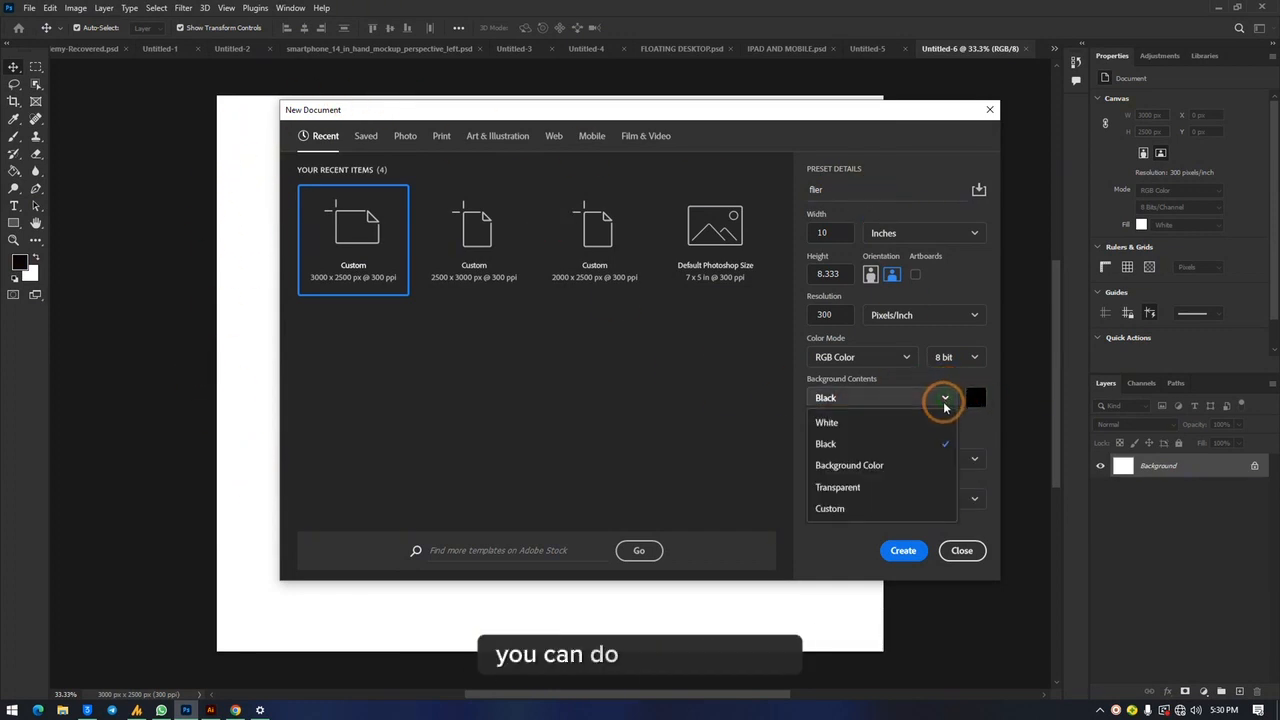
click(930, 419)
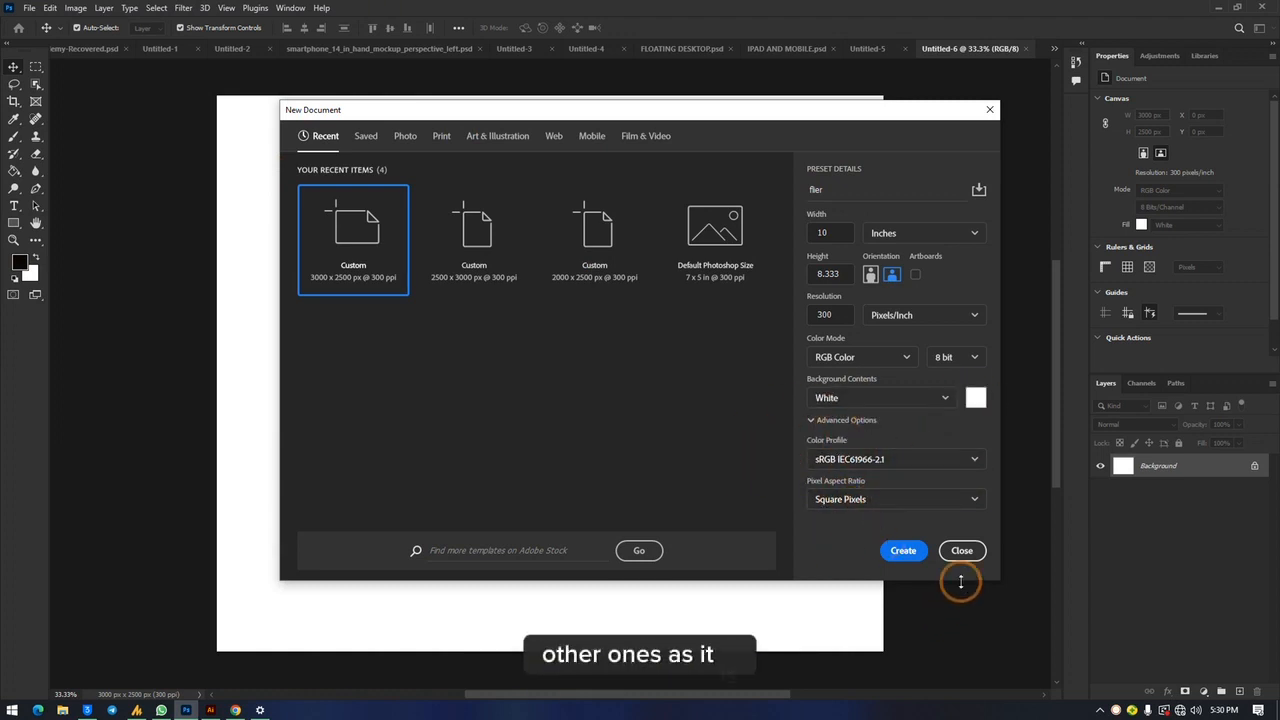
Step: Create the flier document with Black background contents, and close it after viewing the canvas
click(911, 396)
click(870, 443)
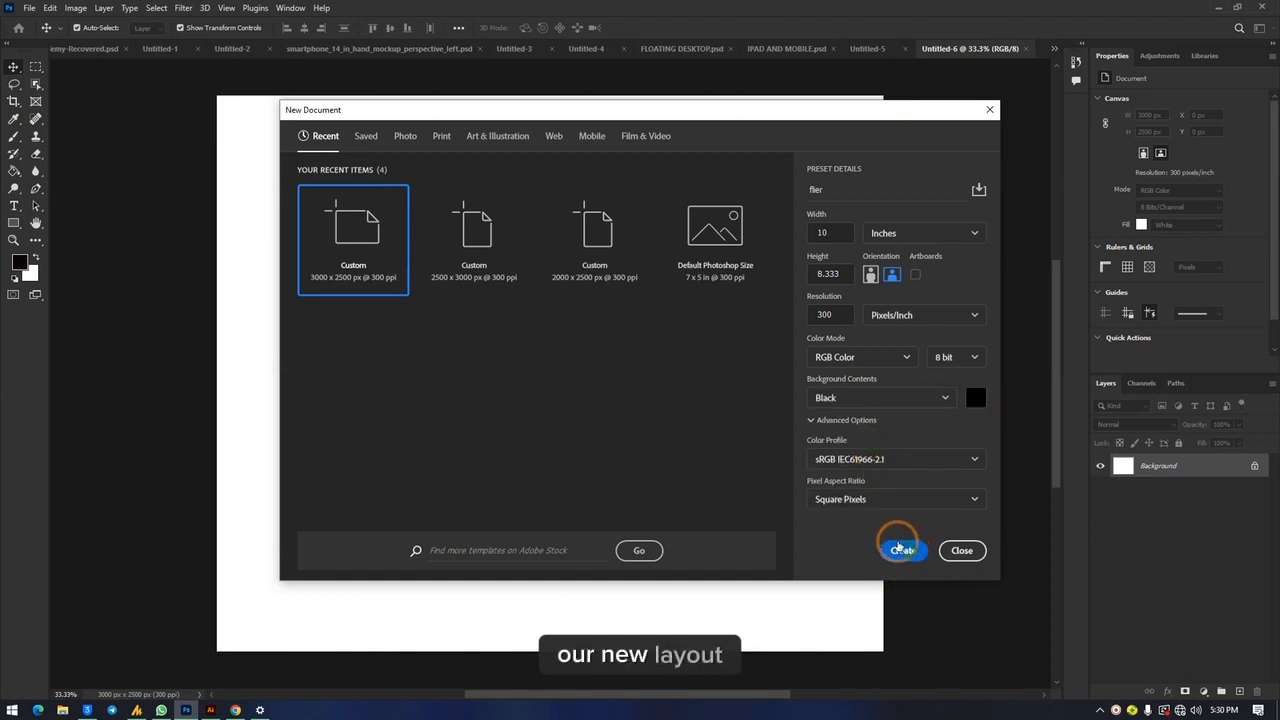
click(899, 549)
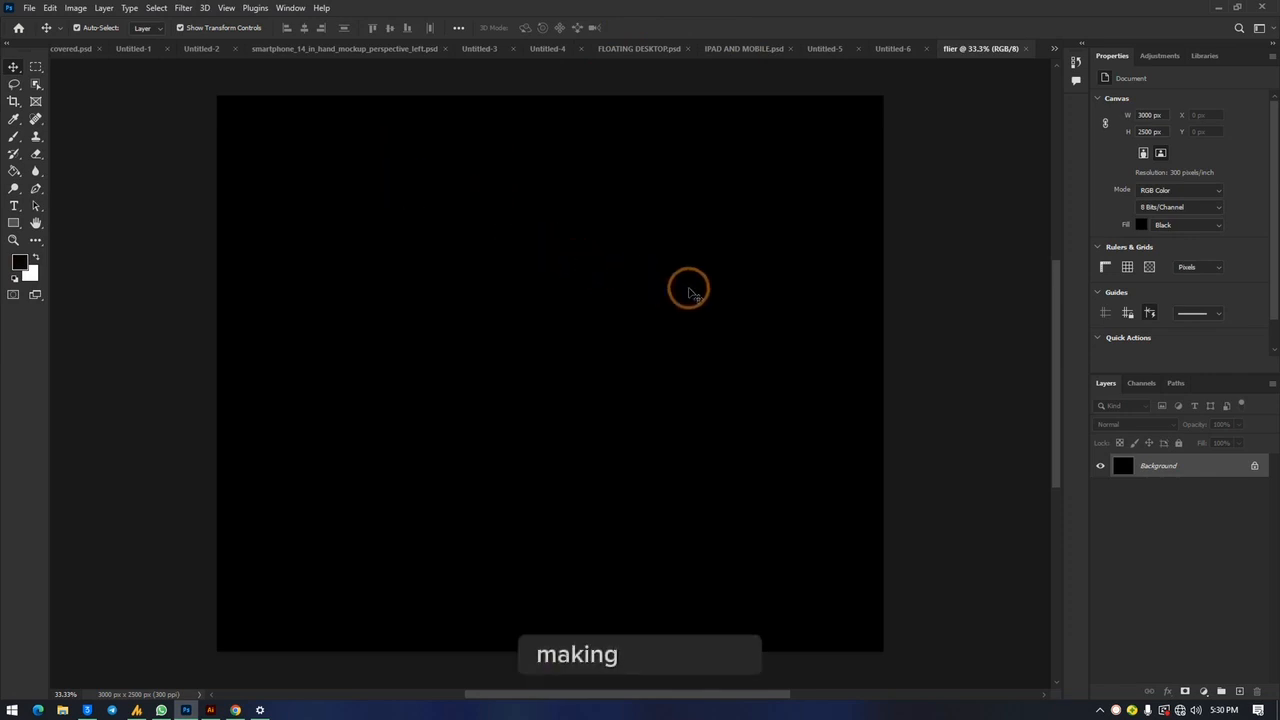
click(1025, 50)
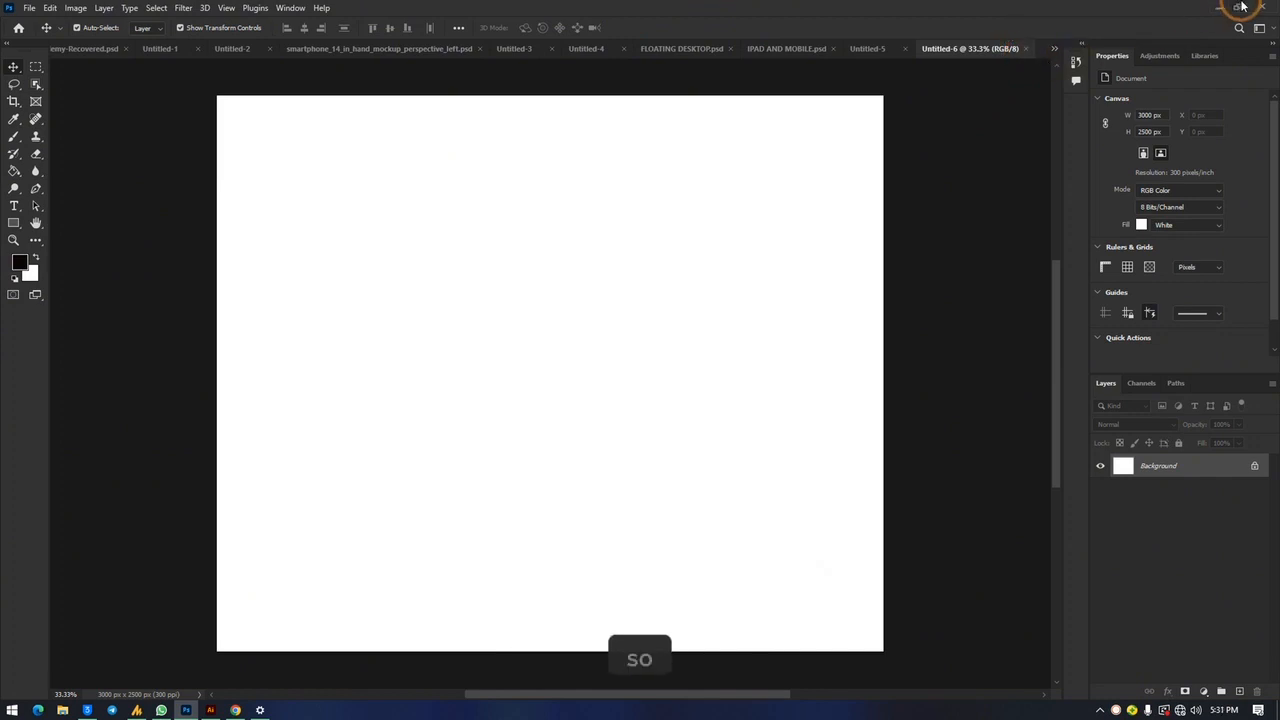
Step: Place sell anything.jpg from the desktop into the white 3000 x 2500 px document and commit the placement
click(1238, 8)
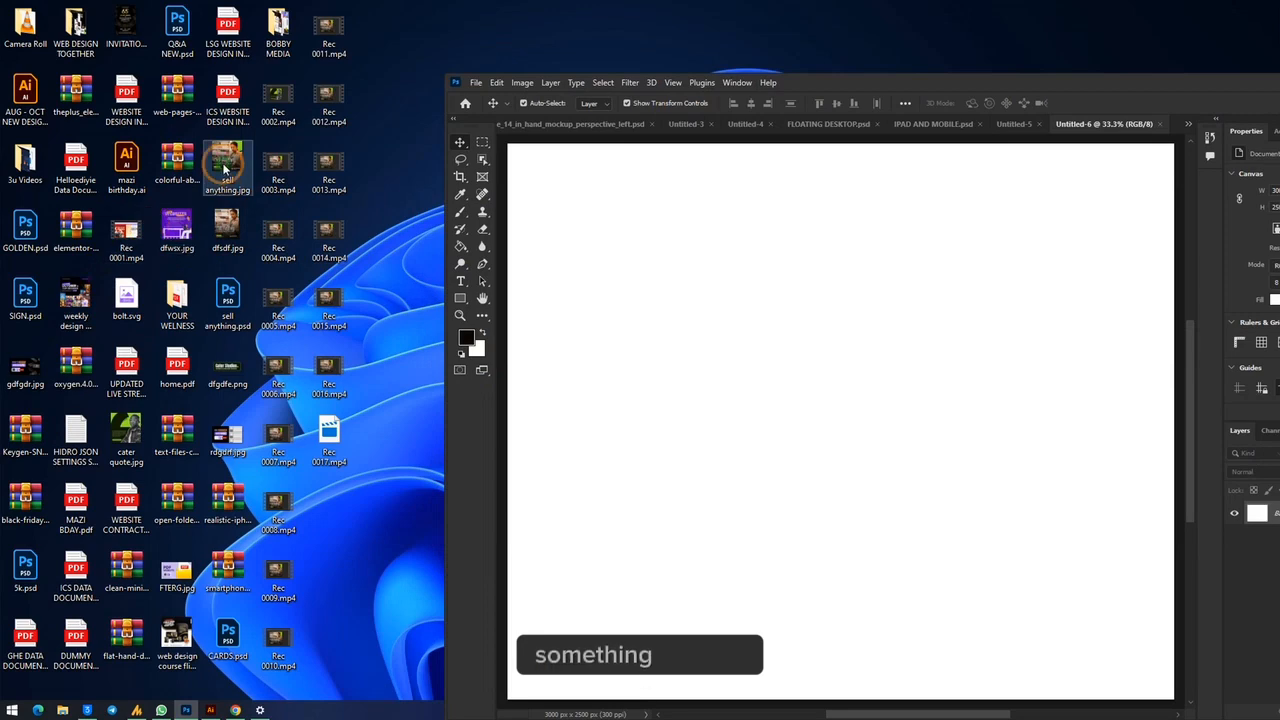
key(ctrl+t)
double_click(1001, 85)
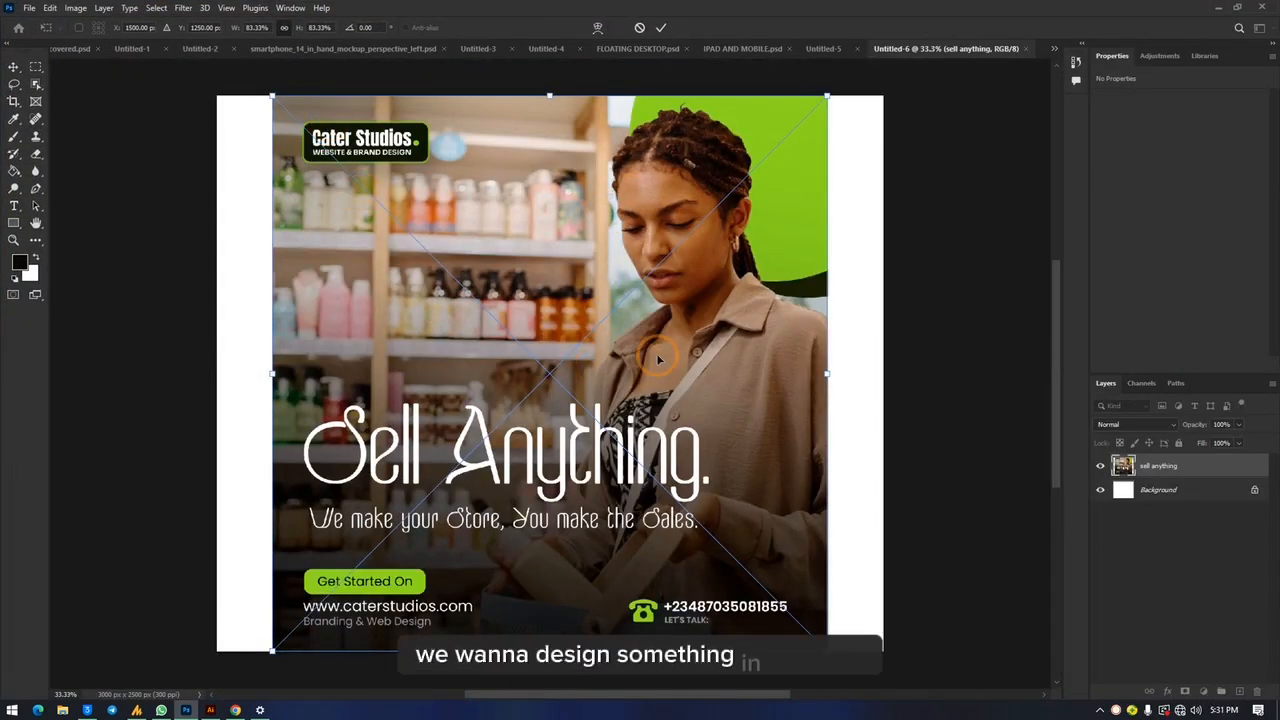
key(Return)
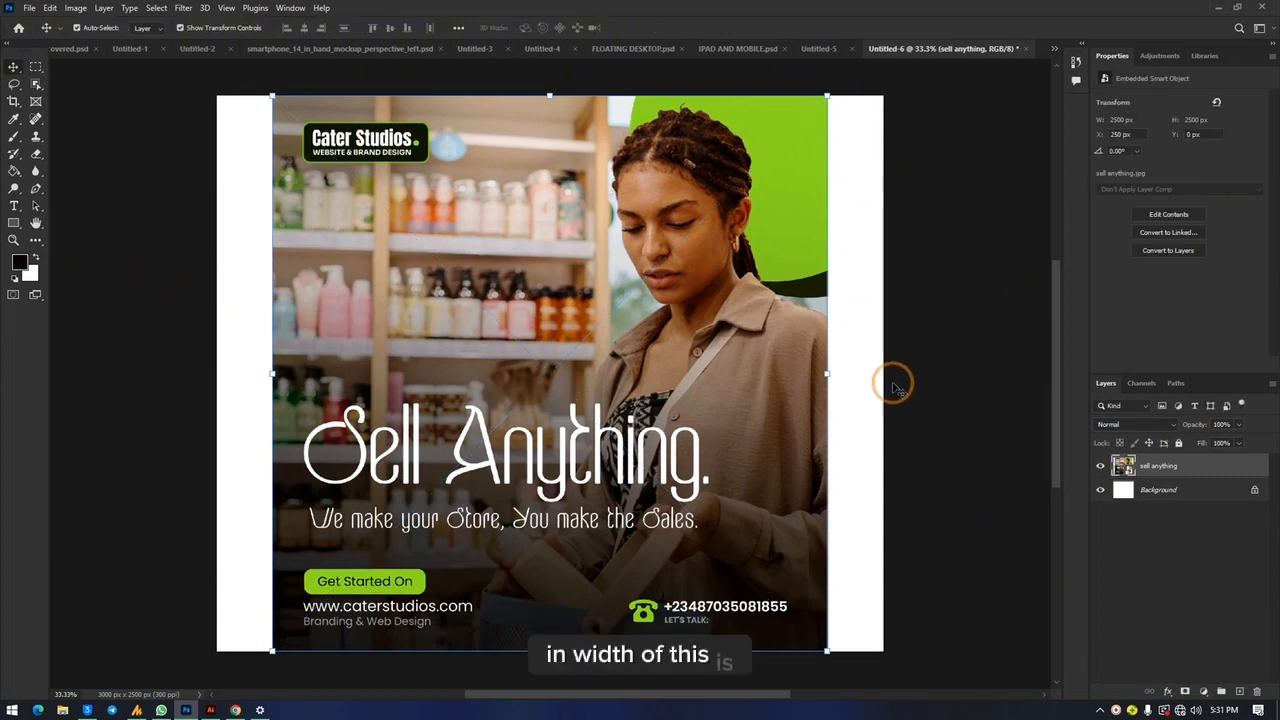
Step: Start the Crop tool on the placed design, switch the preset to Ratio and clear the ratio values
click(15, 104)
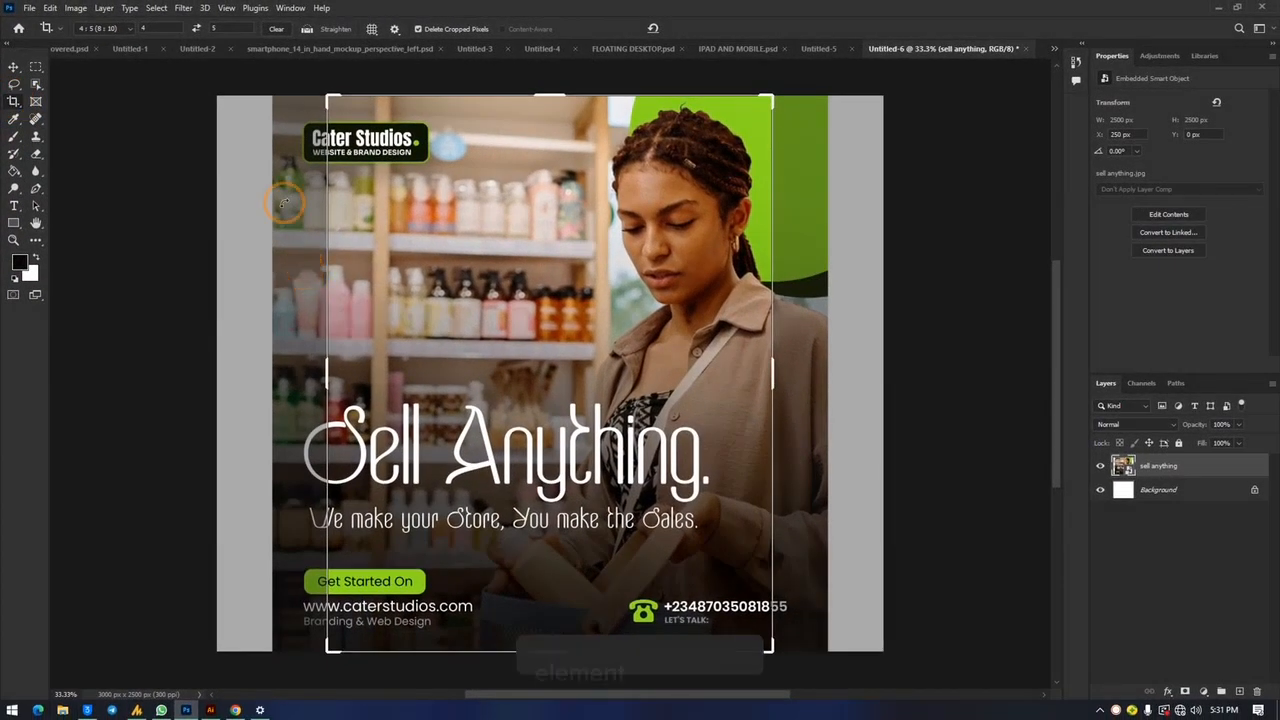
click(114, 37)
click(112, 47)
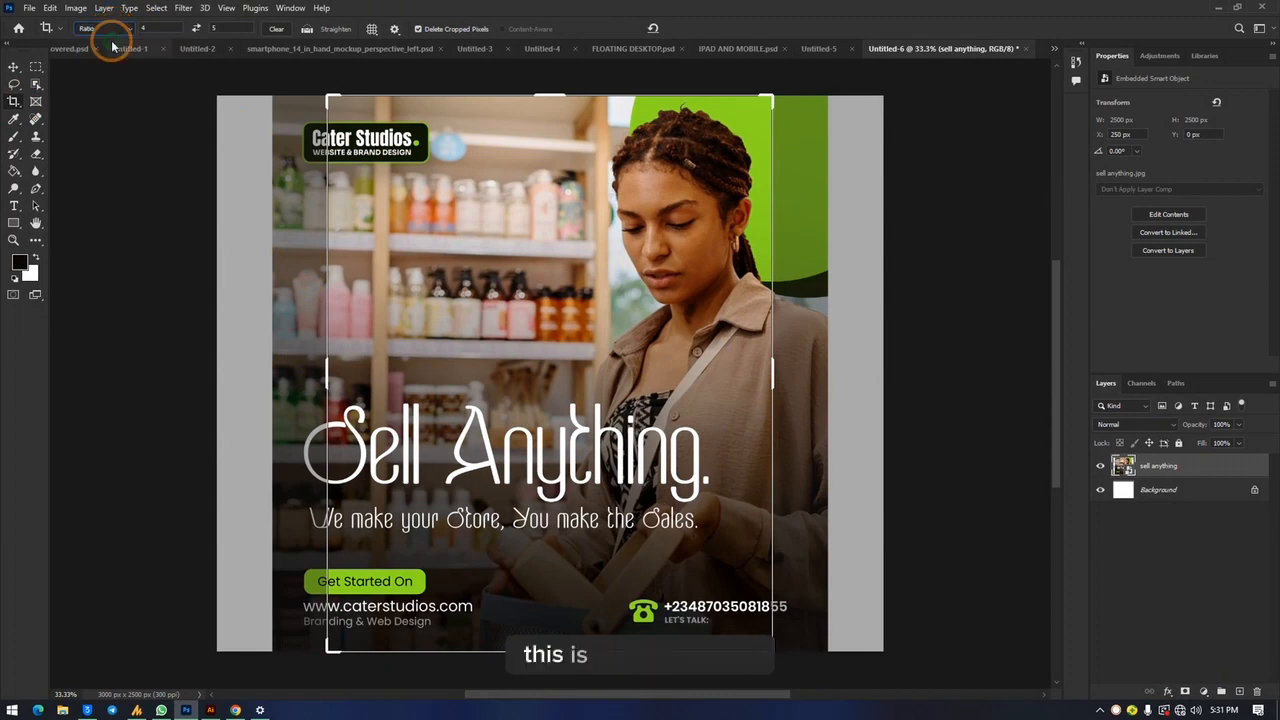
click(270, 30)
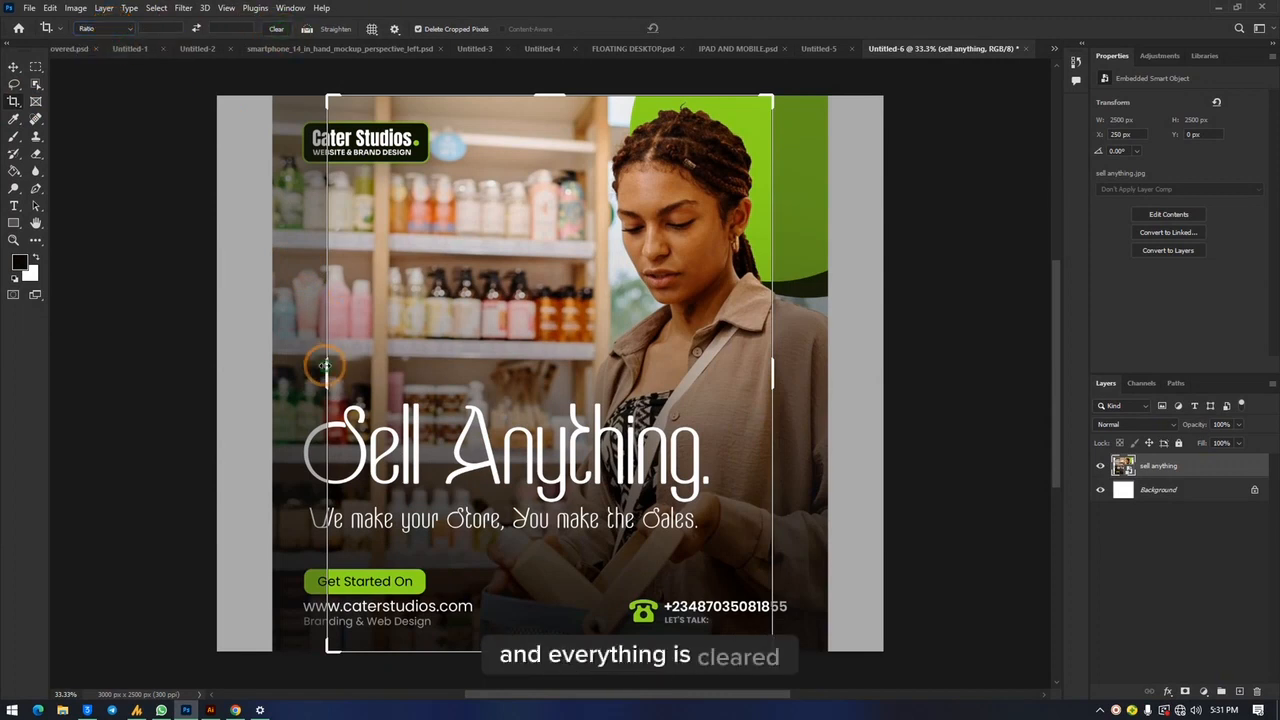
Step: Crop the canvas to the placed design's side edges, making it 2500 x 2500 px, and delete the design layer
drag(325, 366, 266, 364)
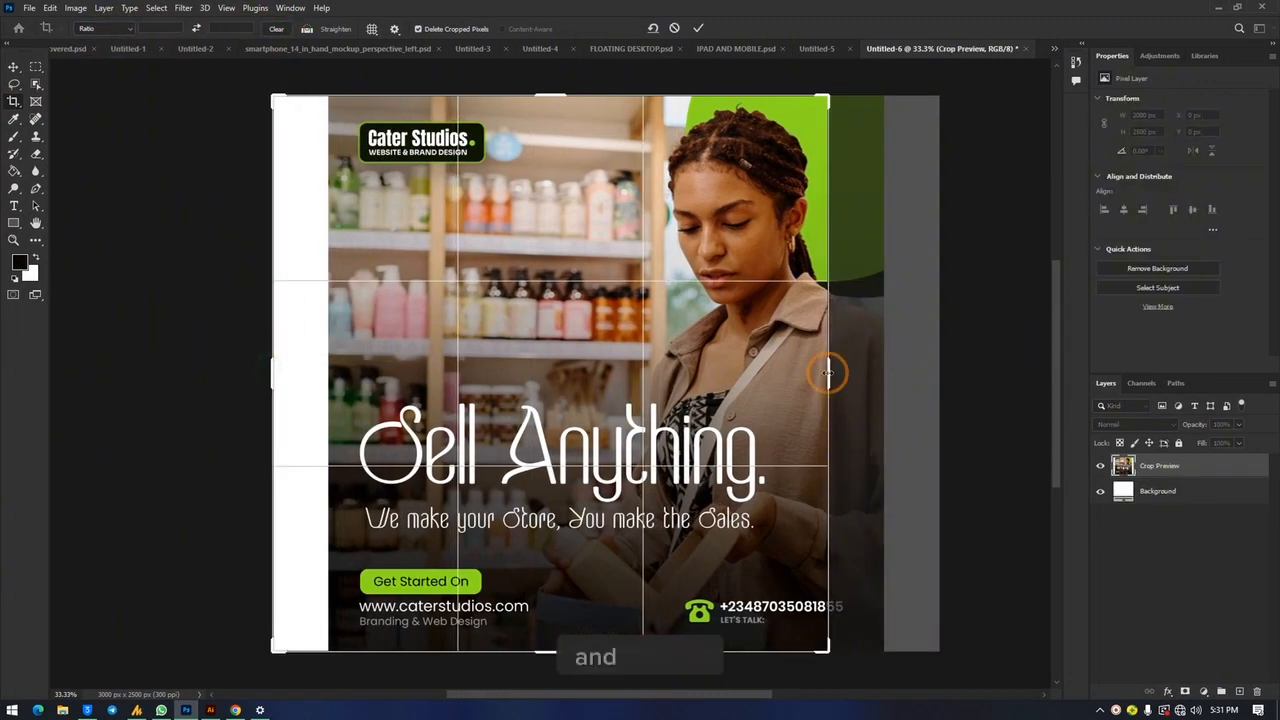
drag(828, 373, 880, 375)
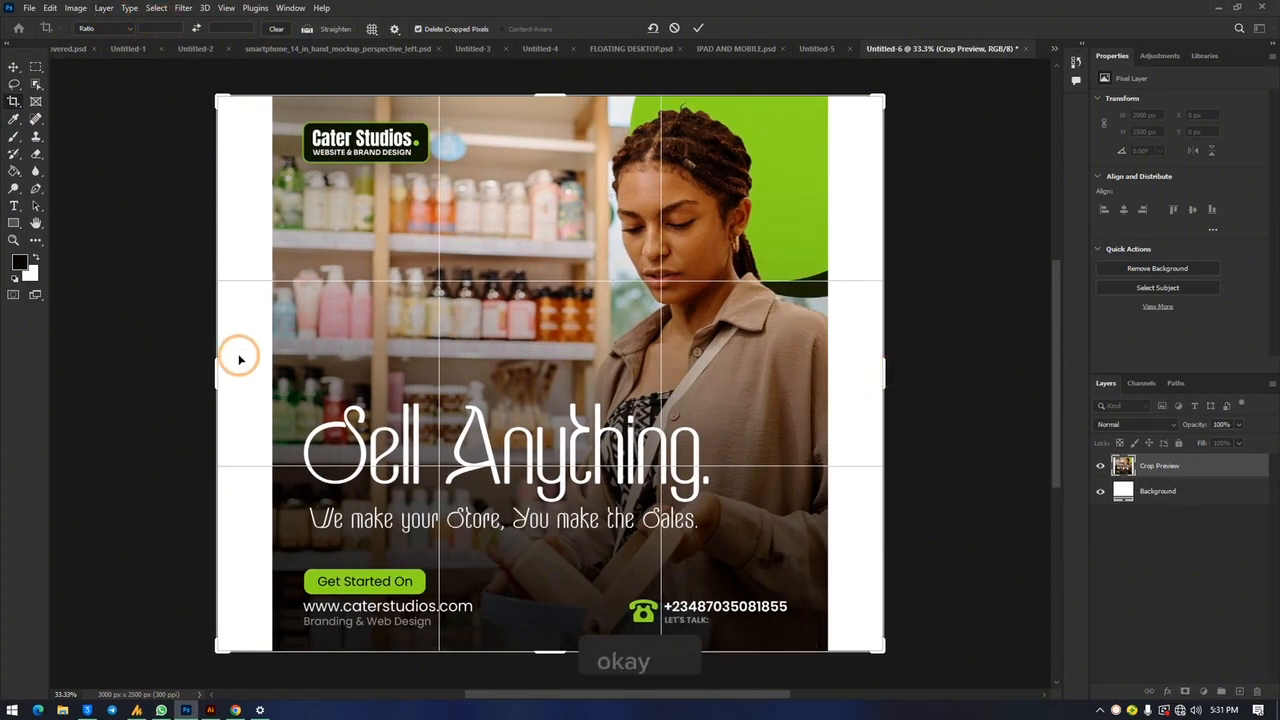
drag(218, 373, 242, 376)
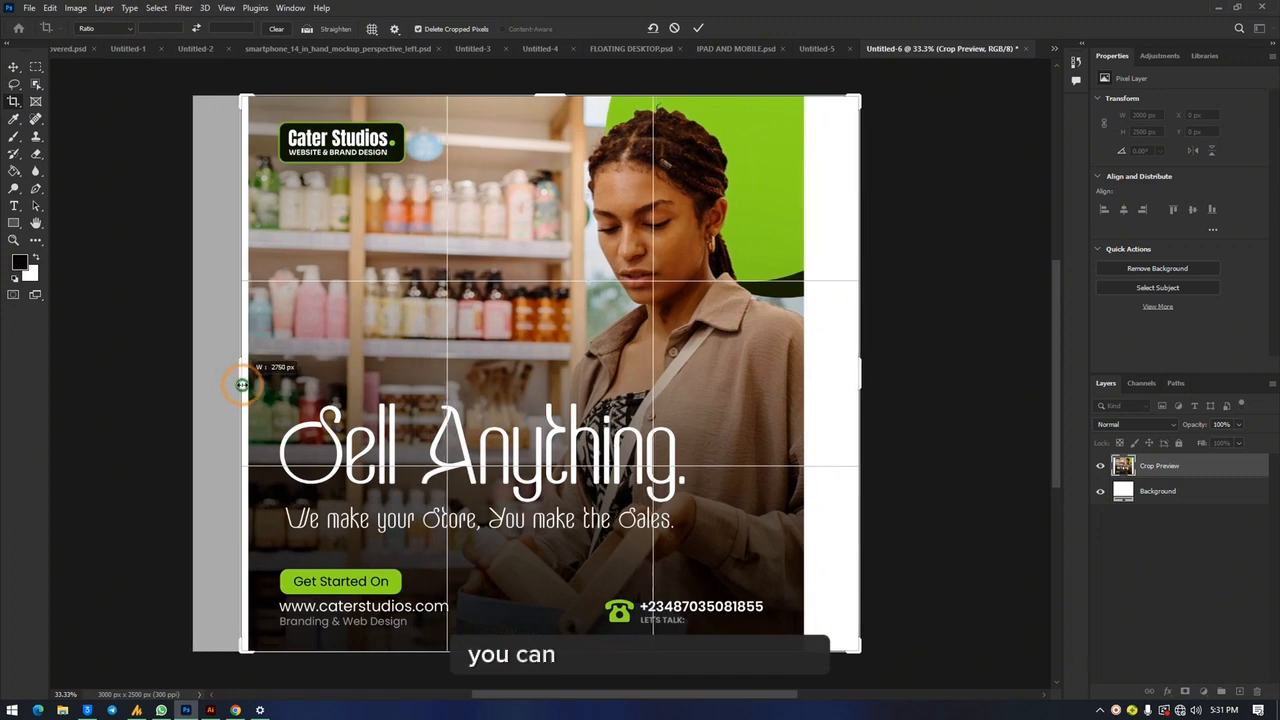
drag(862, 367, 831, 369)
key(Return)
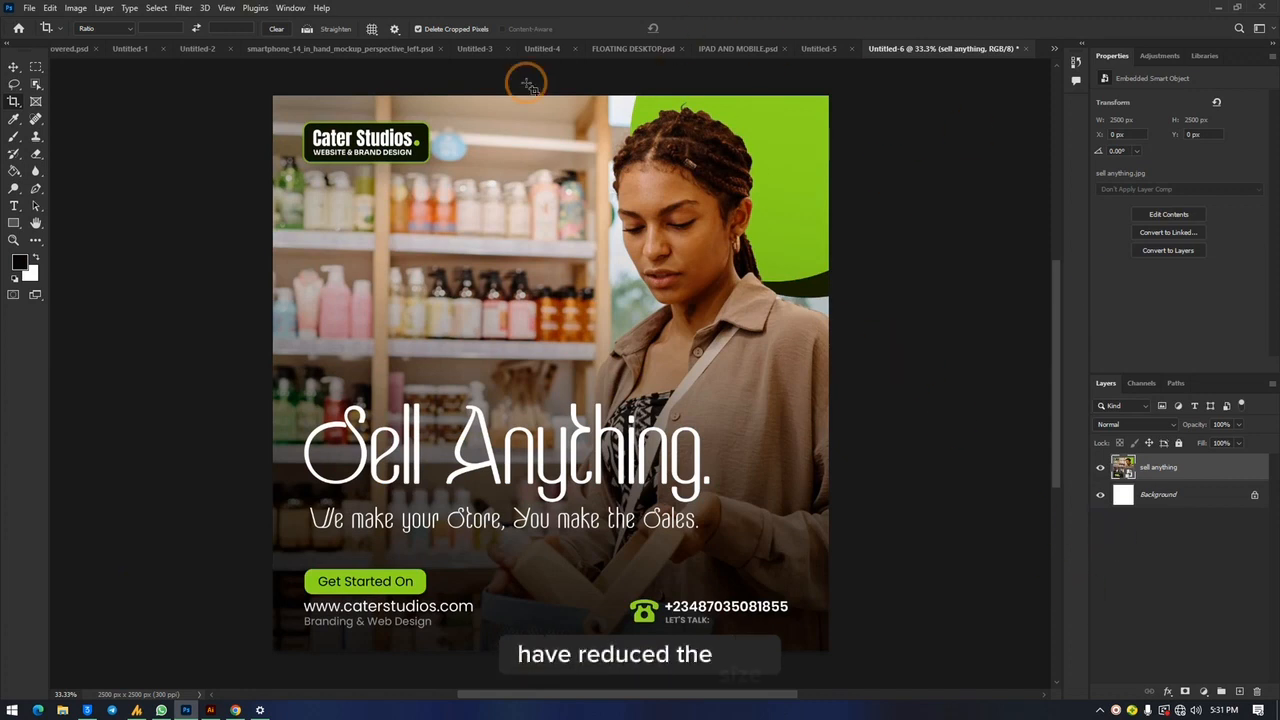
click(14, 68)
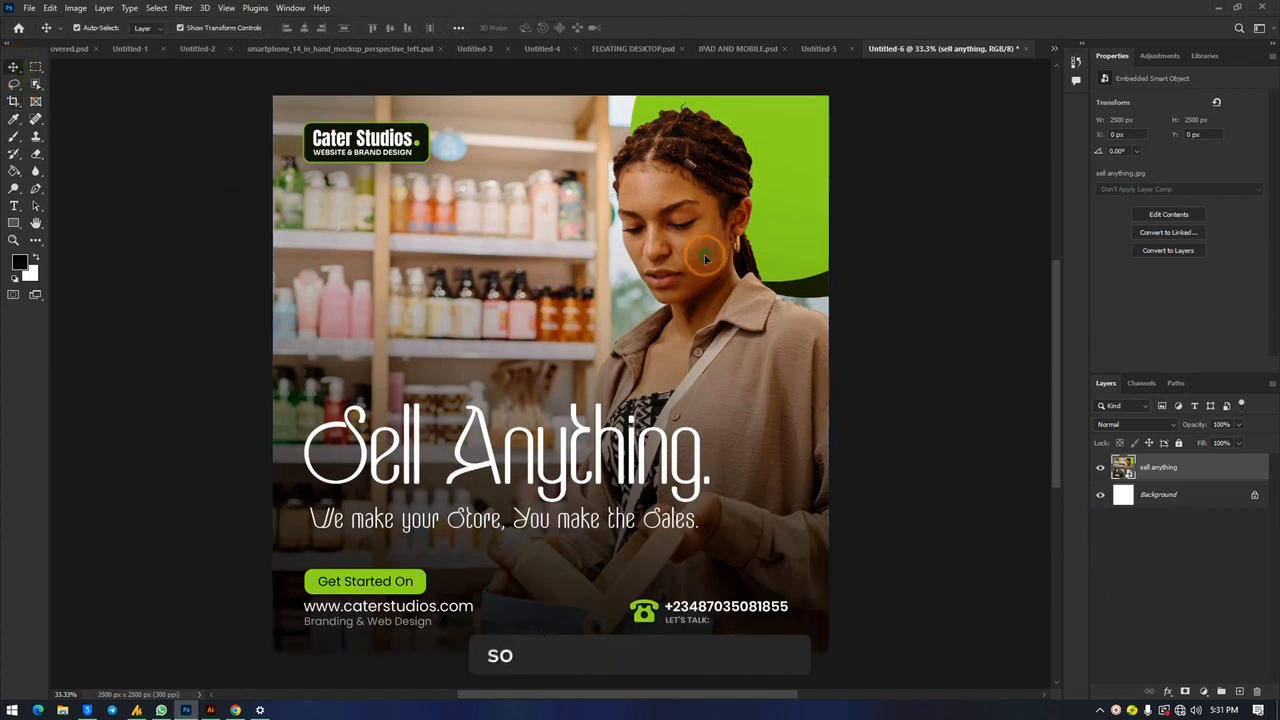
key(Delete)
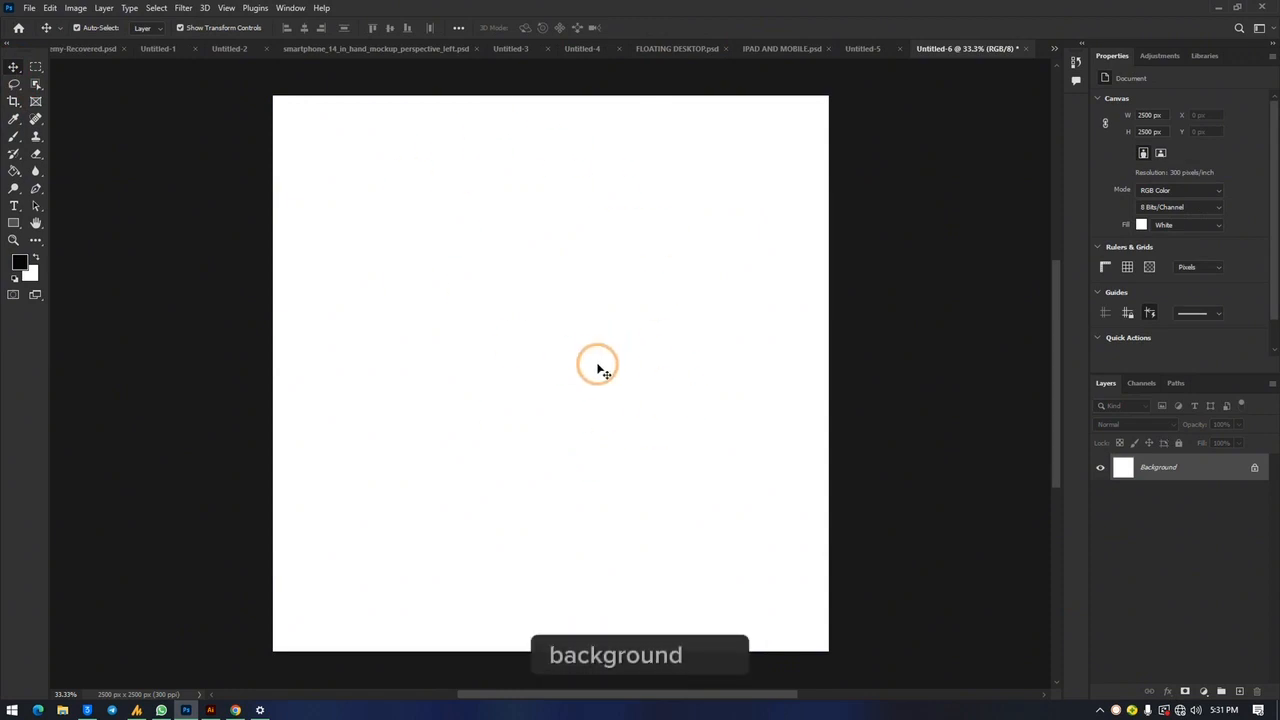
Step: Create a new 2000 x 2000 px document at 300 pixels/inch with Black background contents
key(ctrl+n)
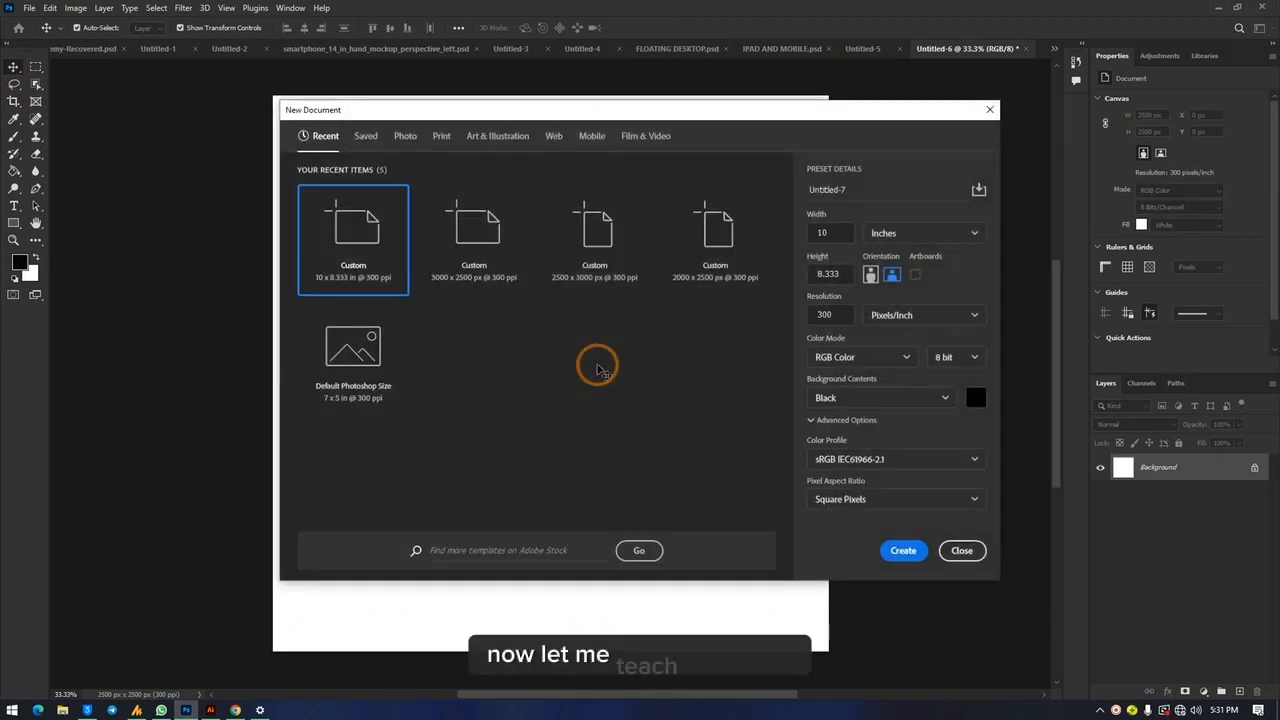
click(899, 230)
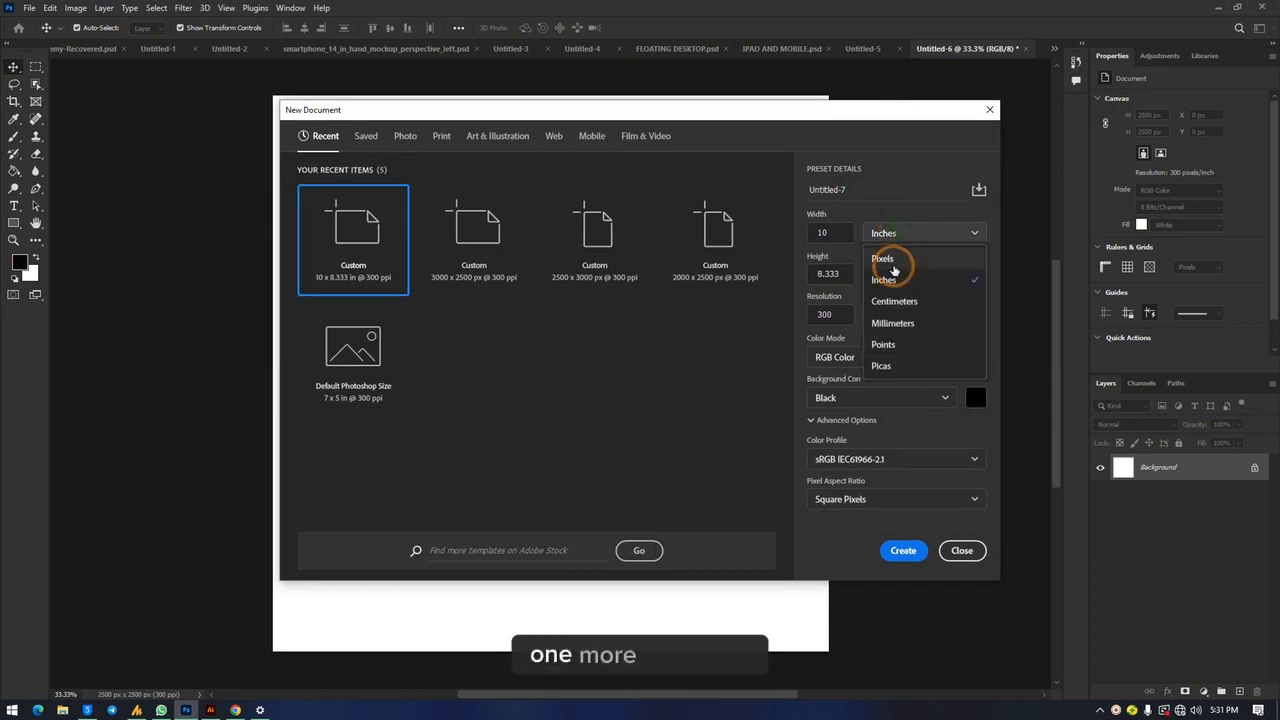
click(882, 248)
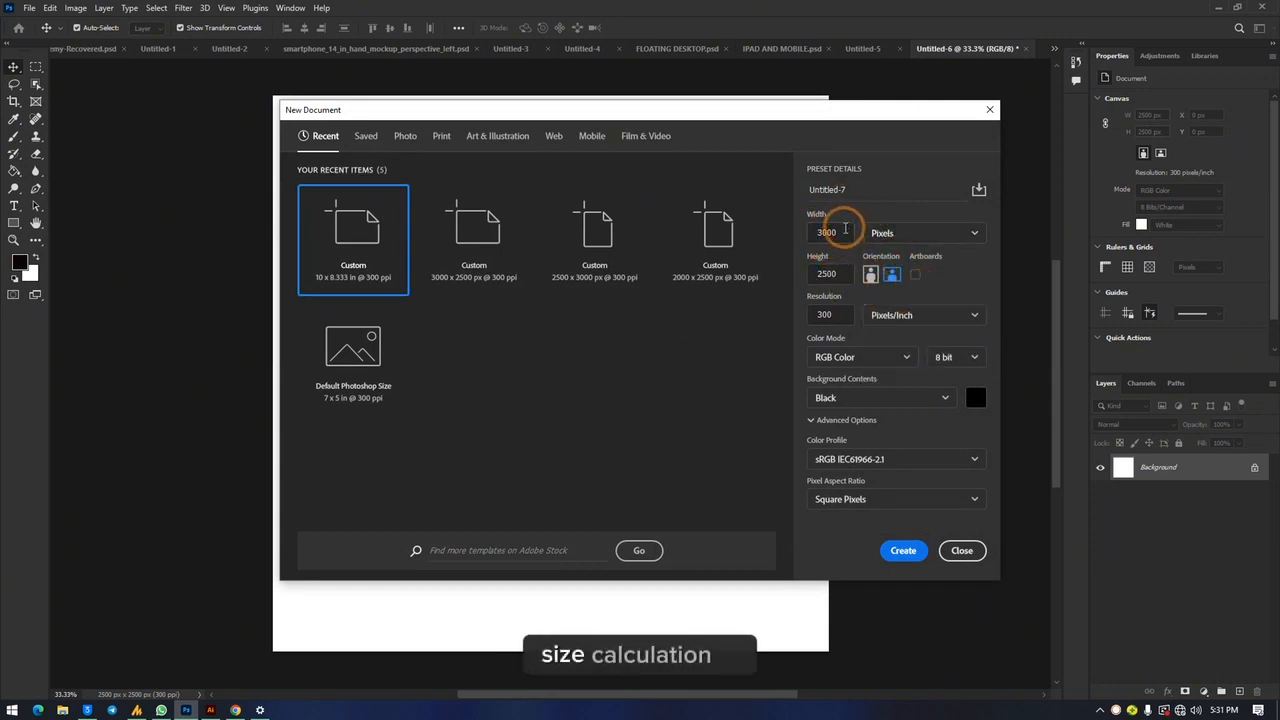
drag(842, 232, 809, 228)
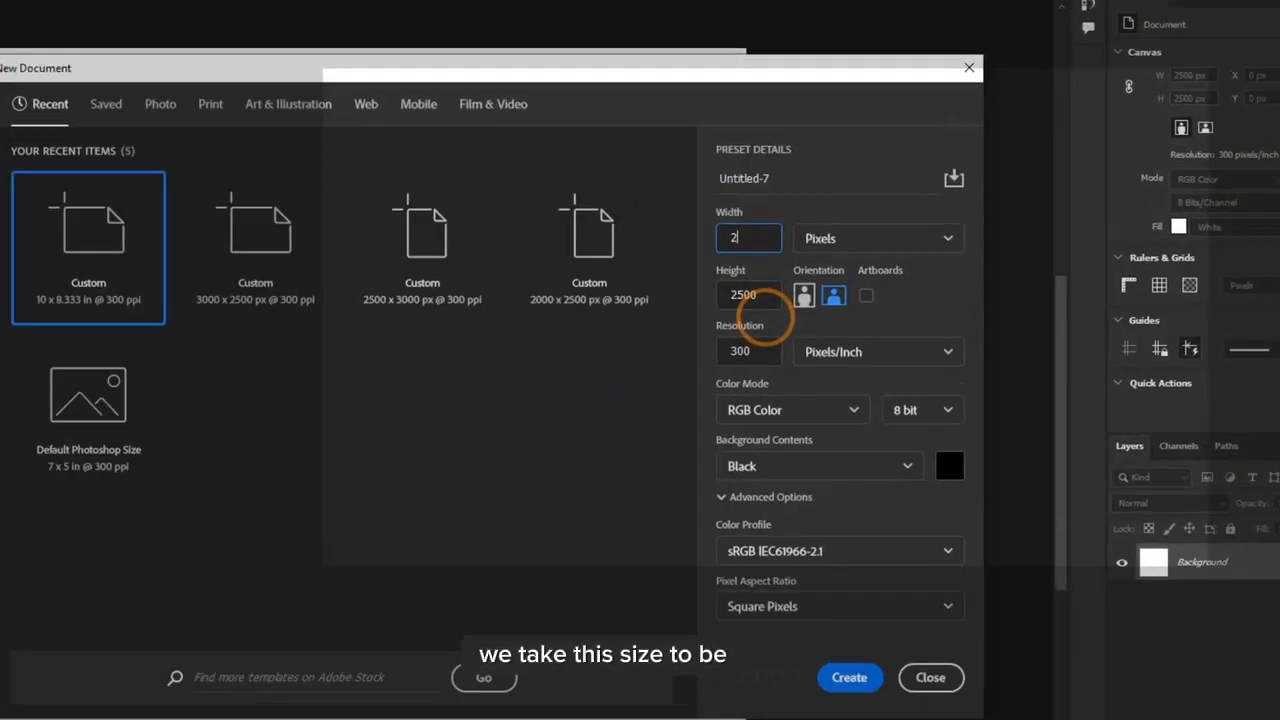
text(2000)
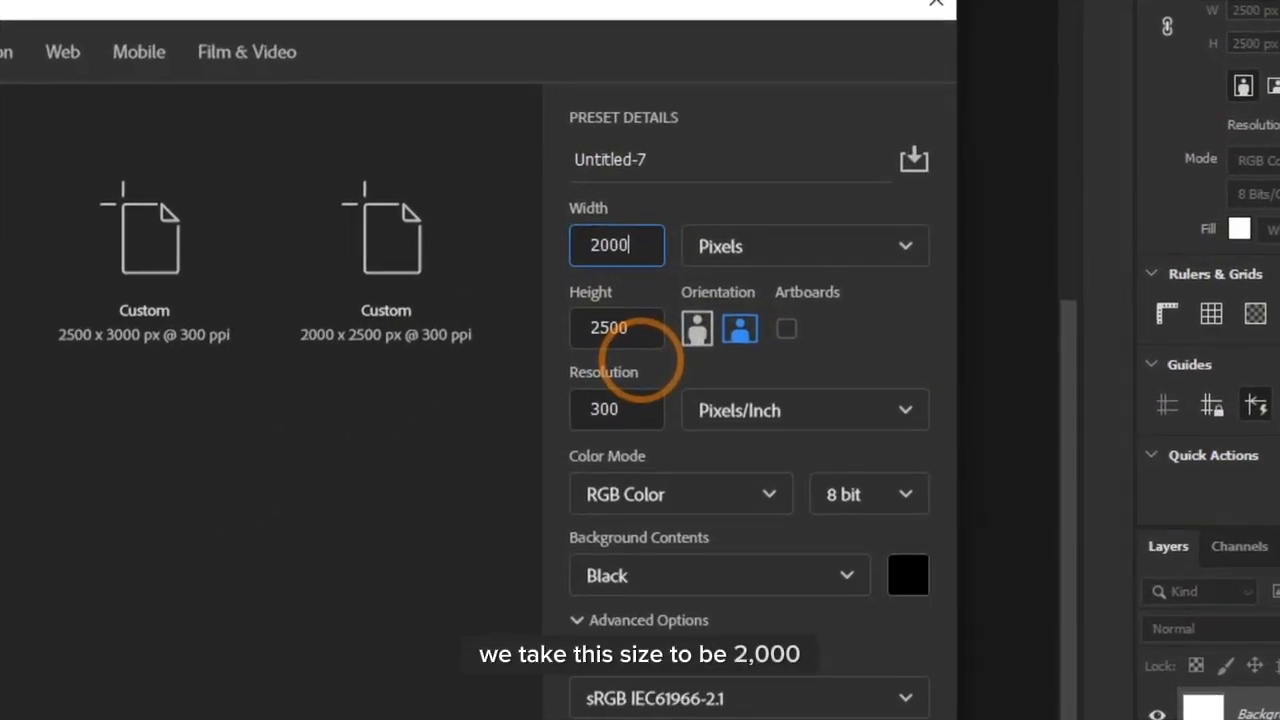
key(Tab)
text(2000)
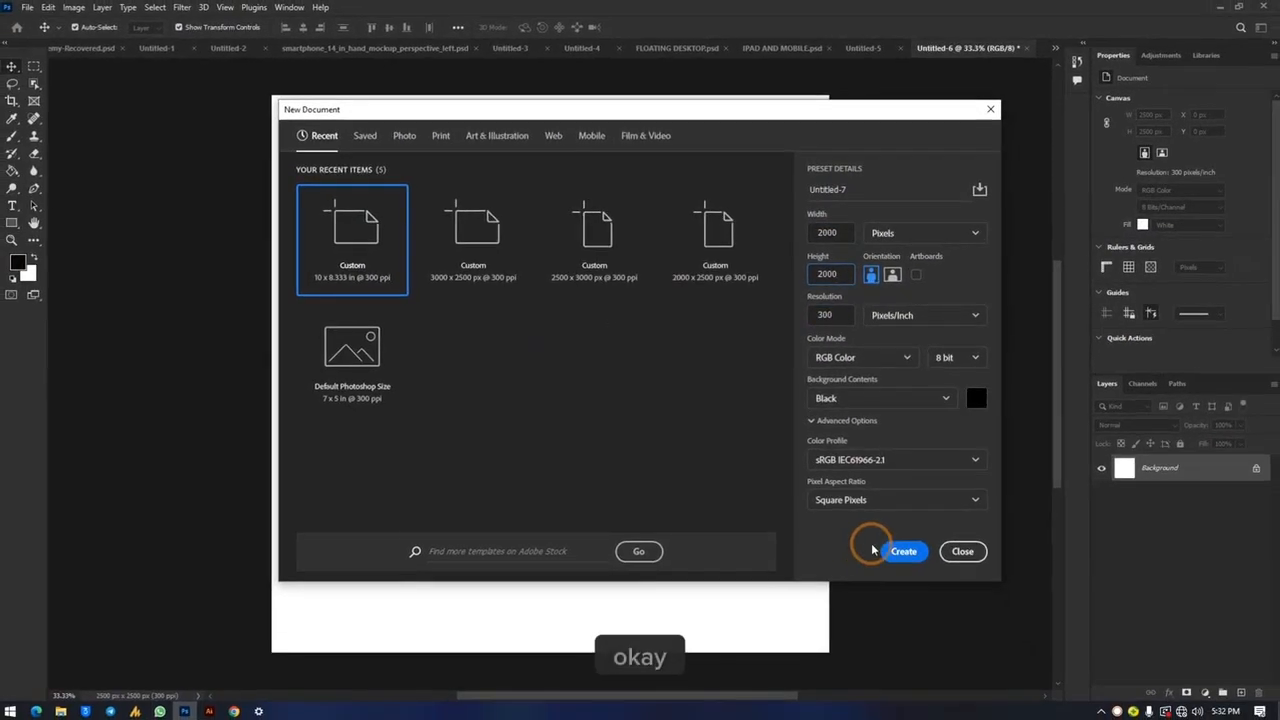
click(903, 549)
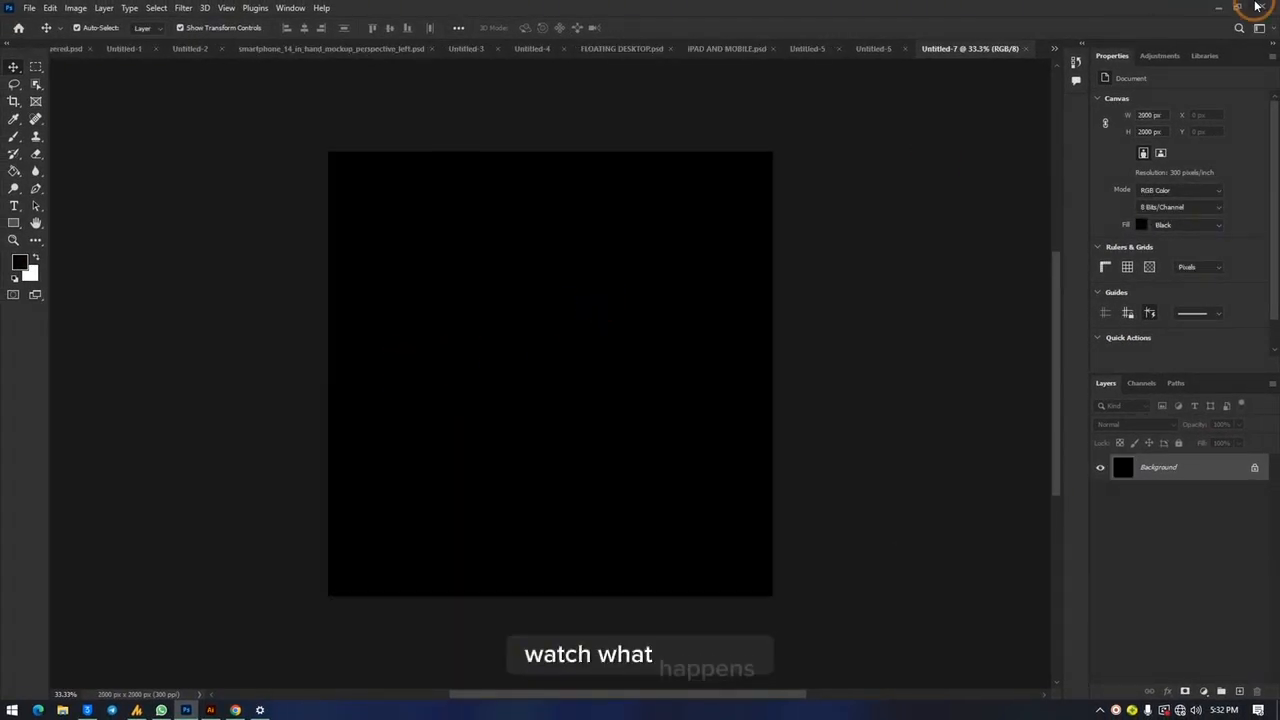
Step: Place sell anything.jpg from the desktop into the 2000 x 2000 px document and commit the placement
click(1247, 7)
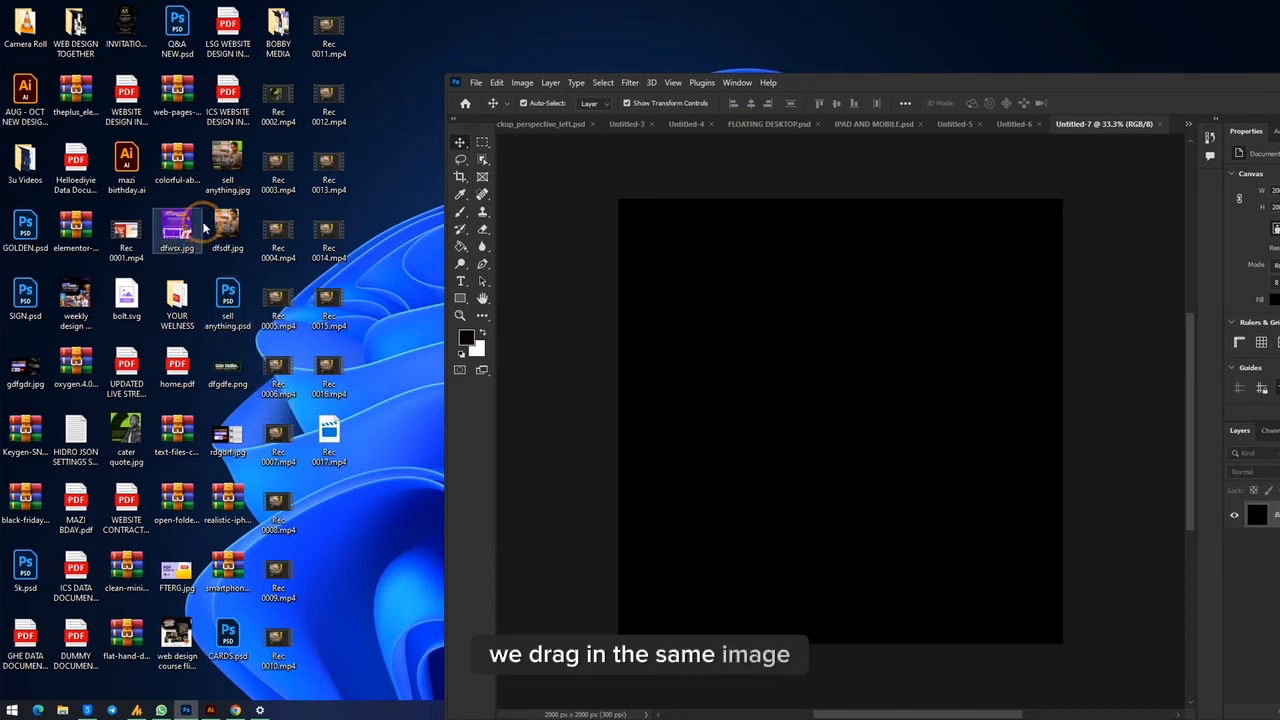
drag(234, 166, 822, 392)
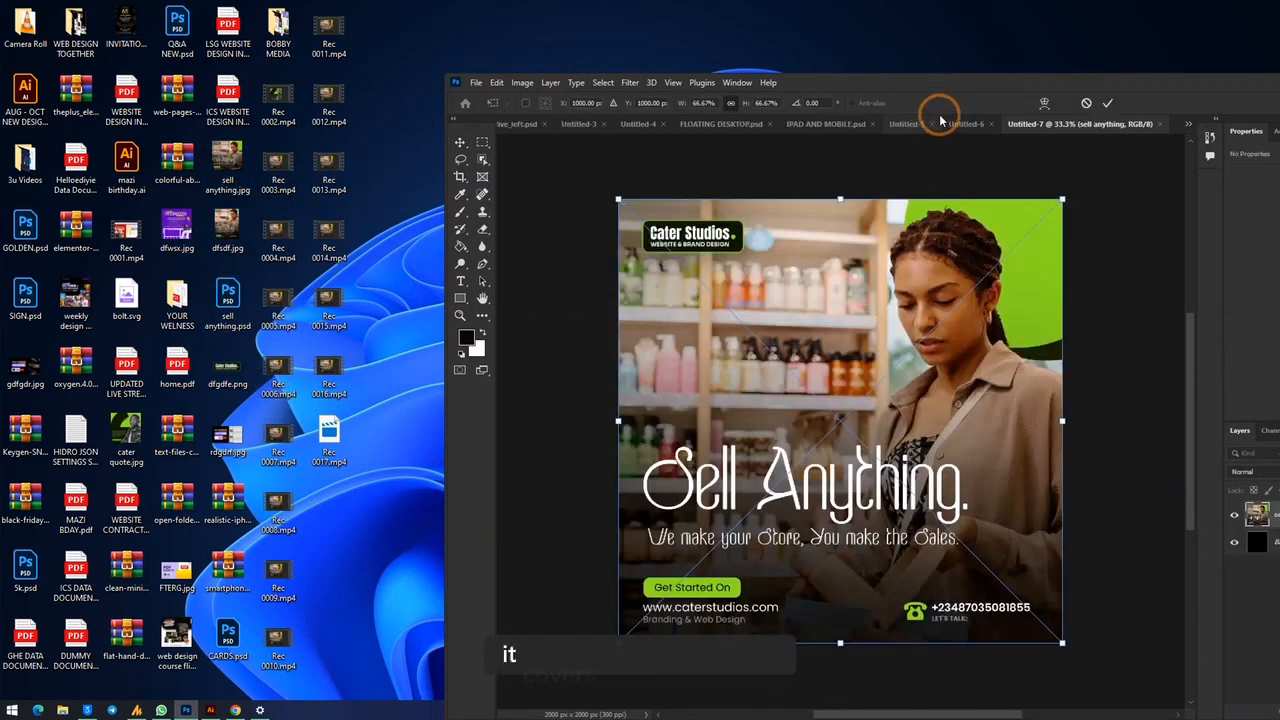
double_click(971, 74)
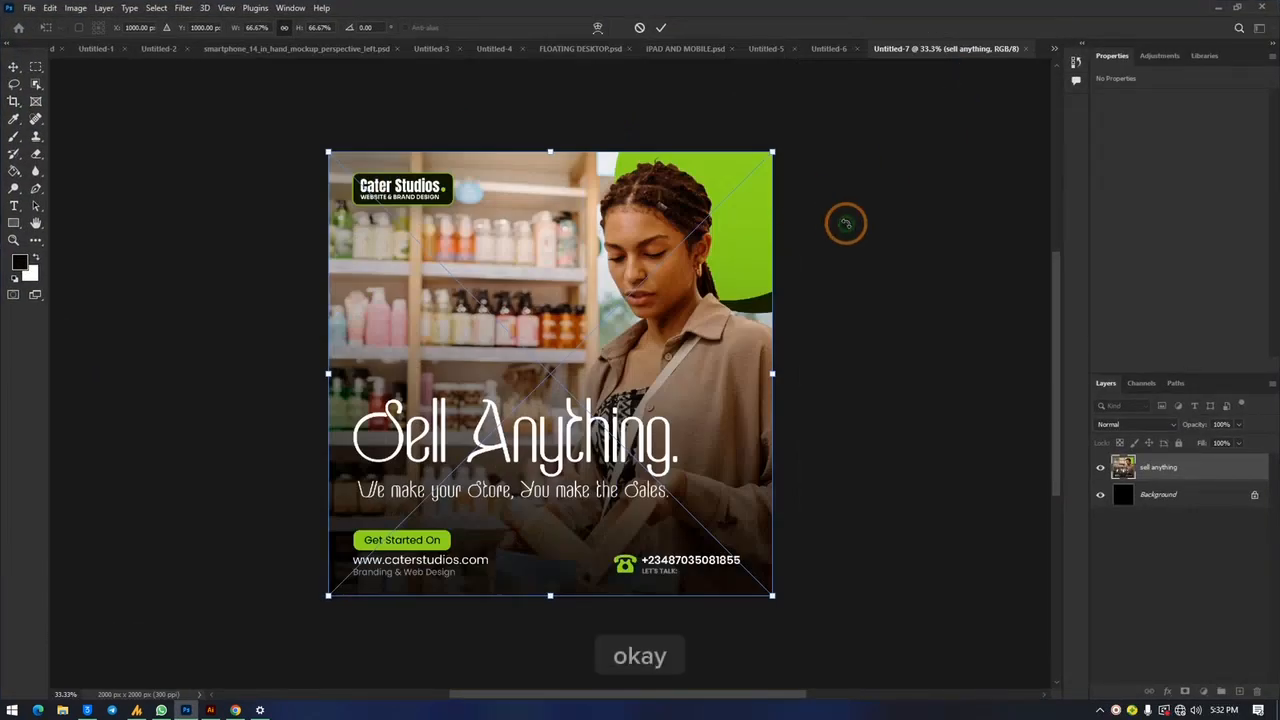
key(Return)
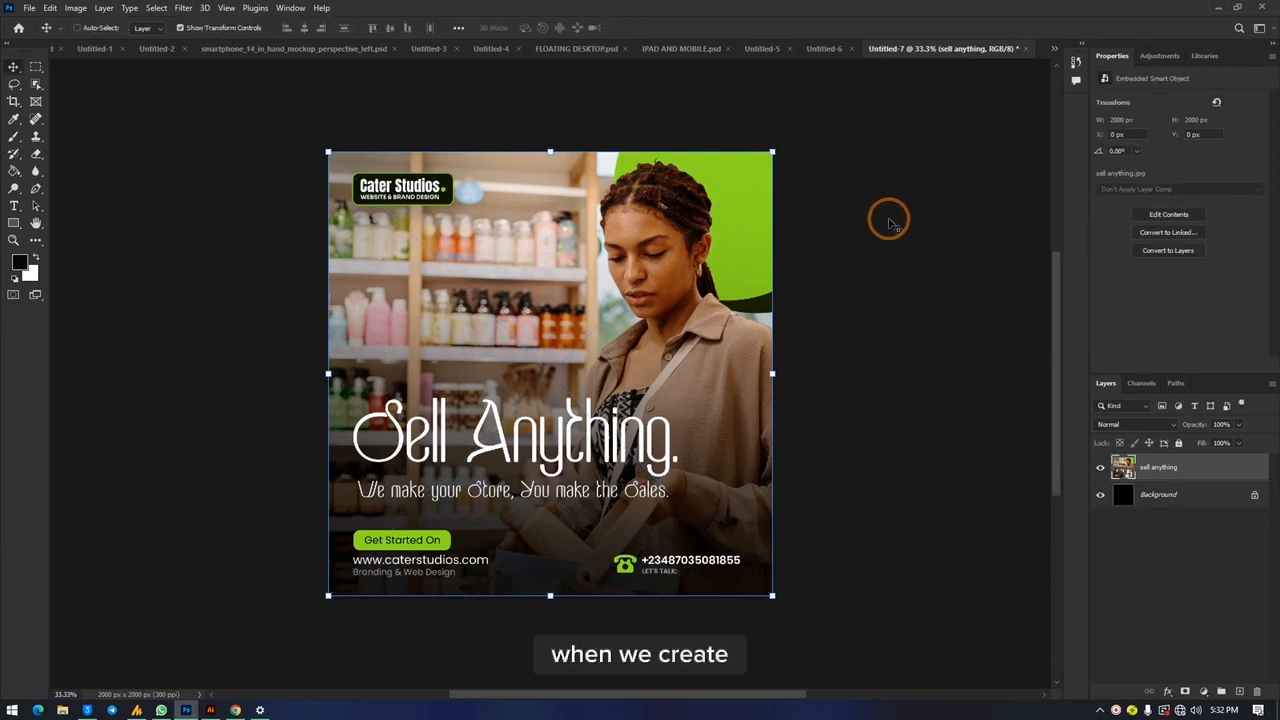
Step: Create a new 4000 x 4000 px document at 300 pixels/inch with Black background contents
key(ctrl+n)
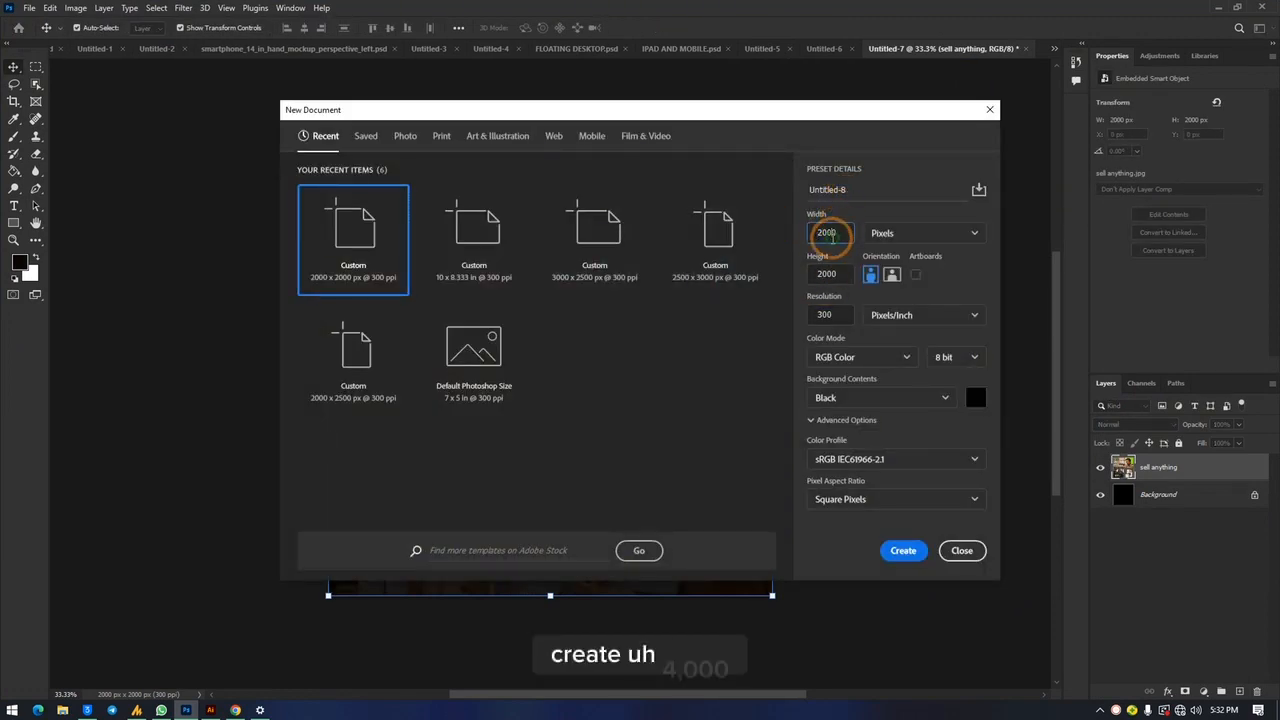
click(832, 238)
text(400)
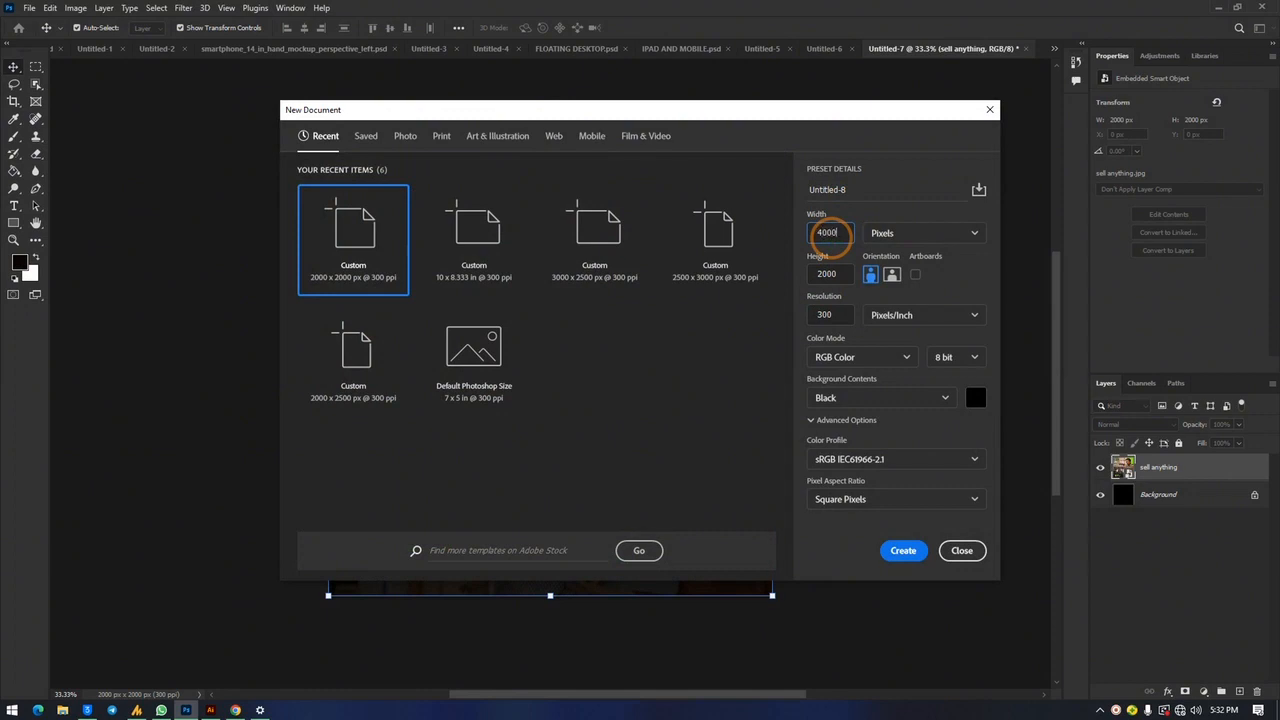
click(826, 273)
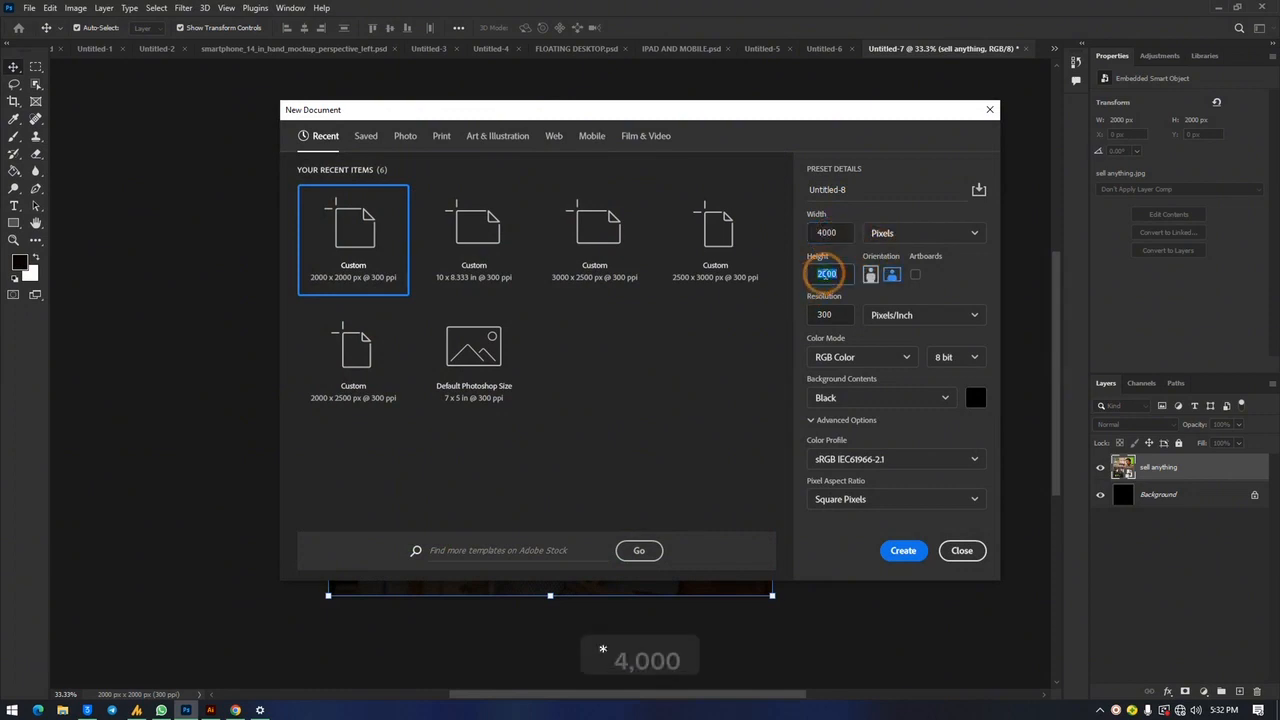
text(4000)
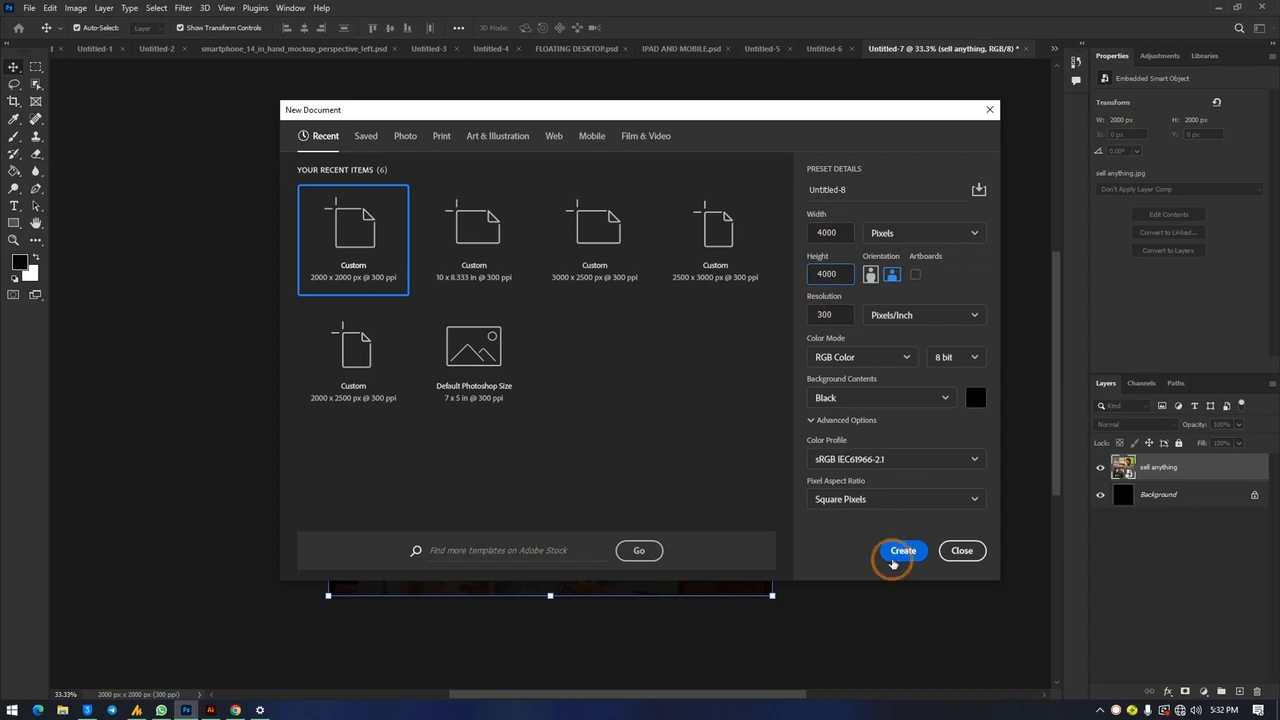
click(897, 552)
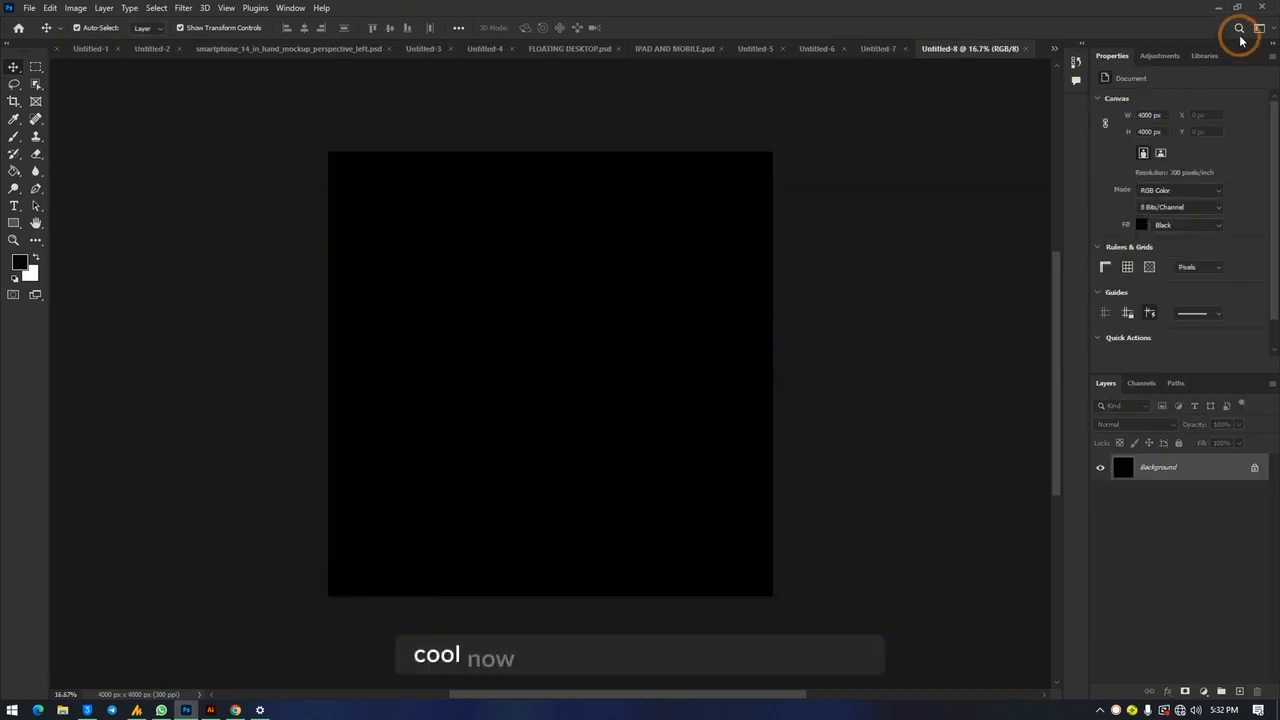
Step: Place sell anything.jpg from the desktop into the 4000 x 4000 px document and scale it to 133.33% to fill the canvas
click(1237, 7)
drag(243, 175, 1030, 463)
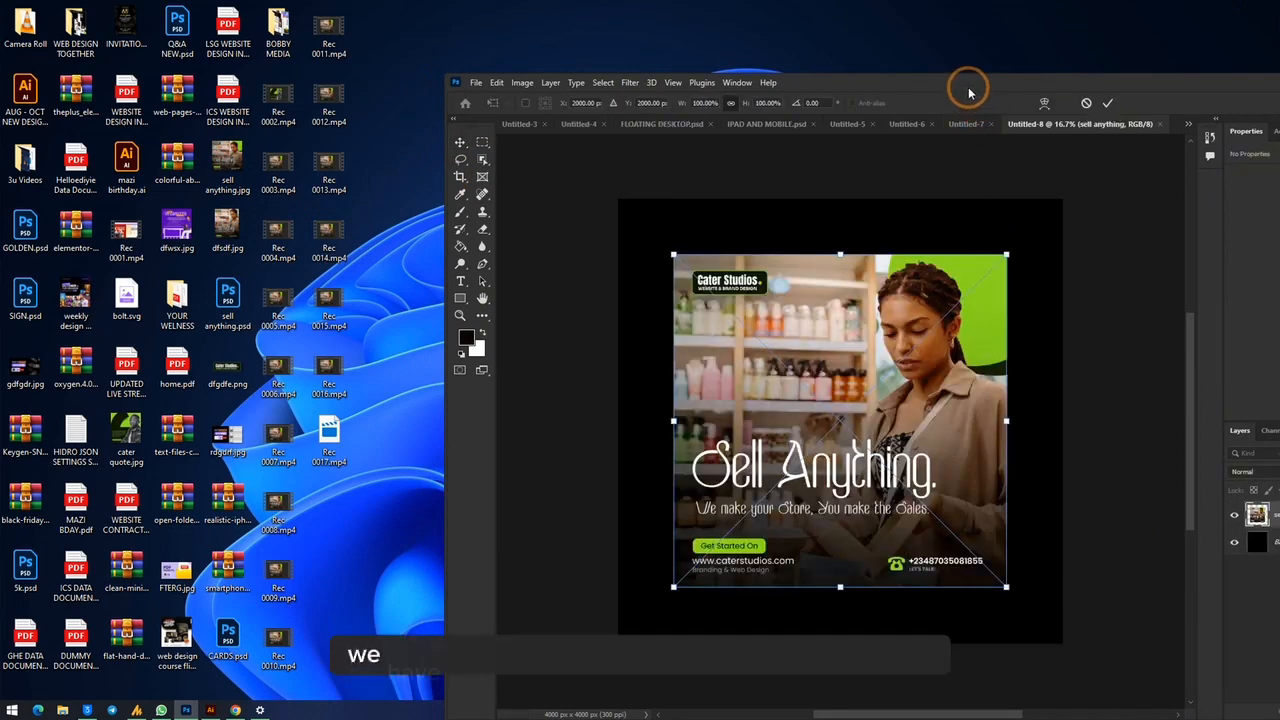
double_click(966, 84)
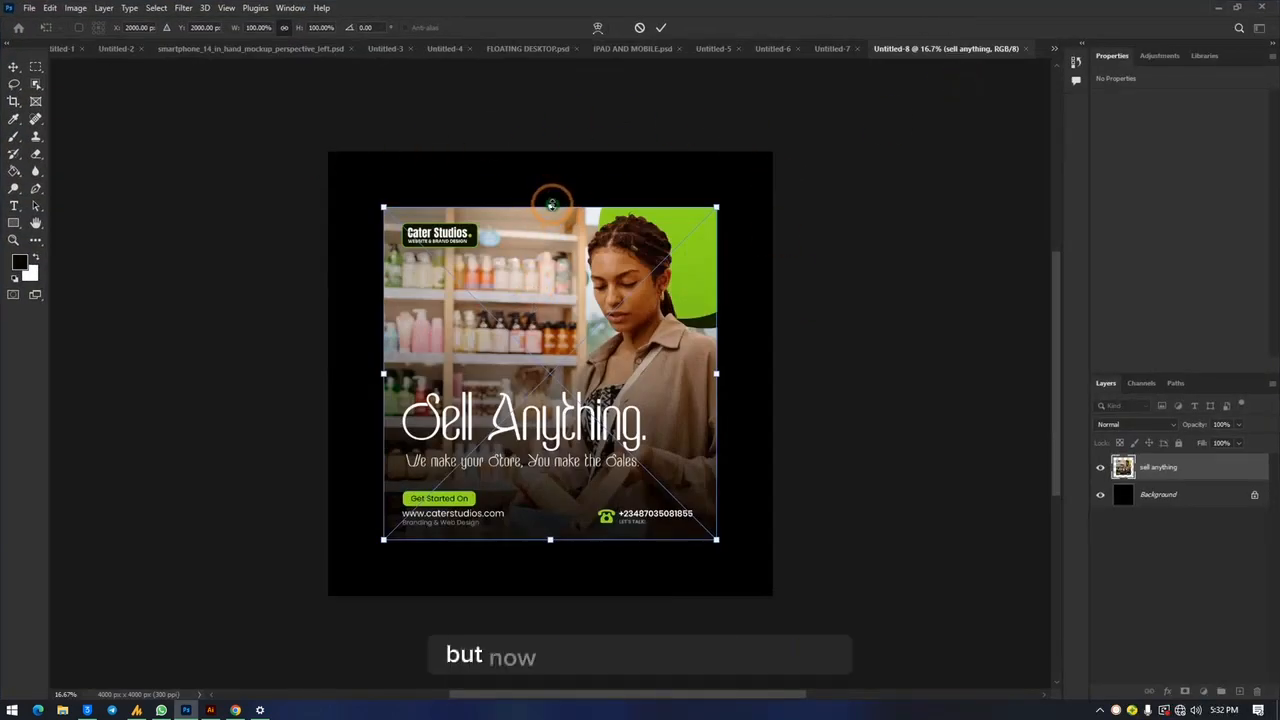
drag(551, 205, 546, 150)
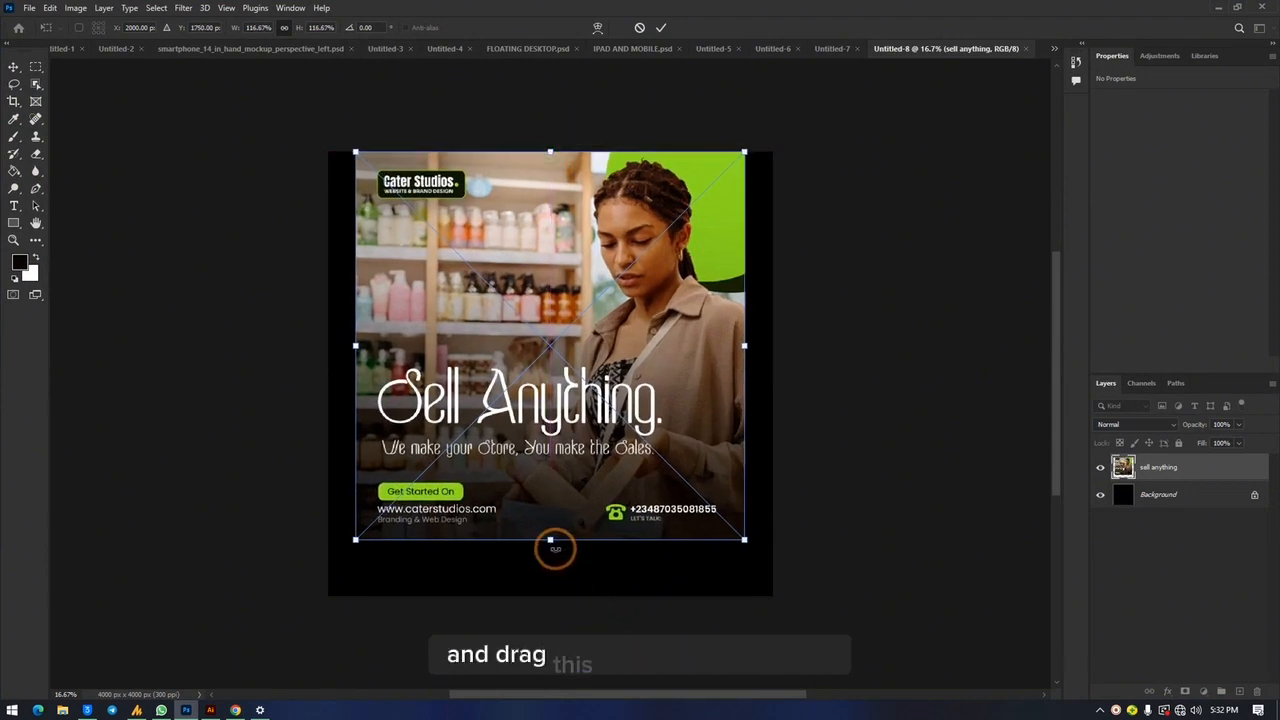
drag(553, 545, 557, 594)
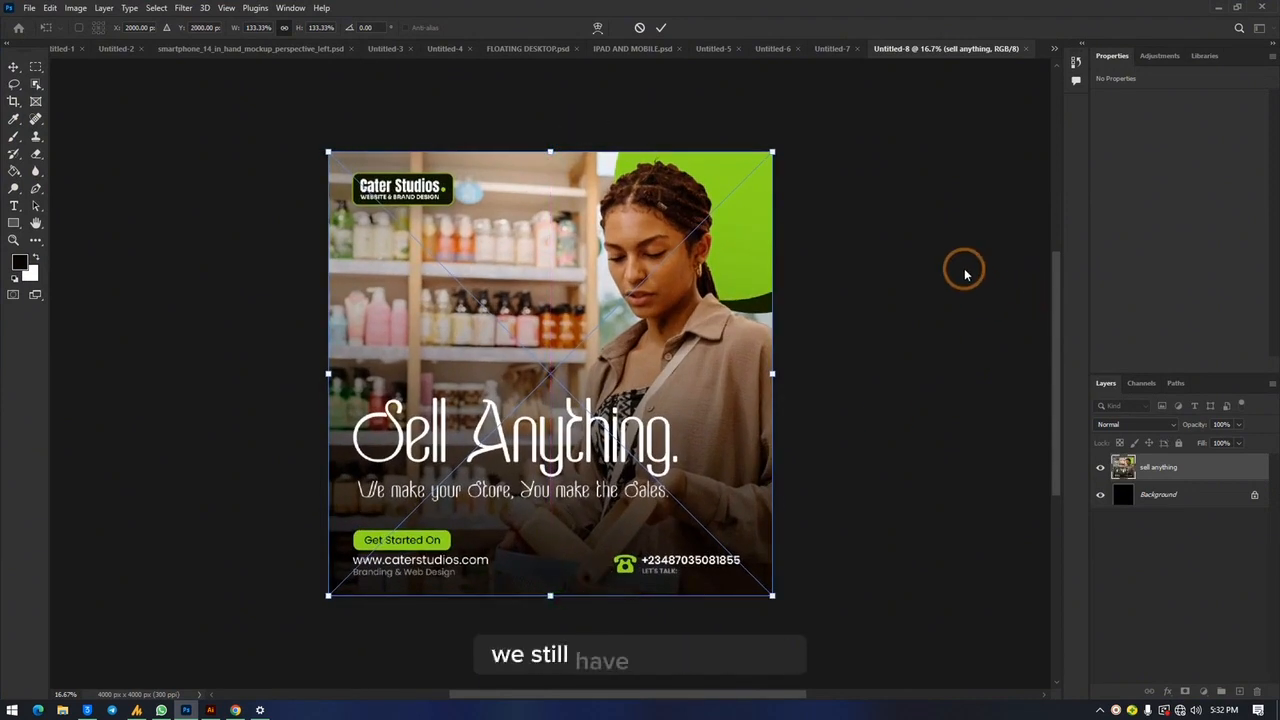
key(Return)
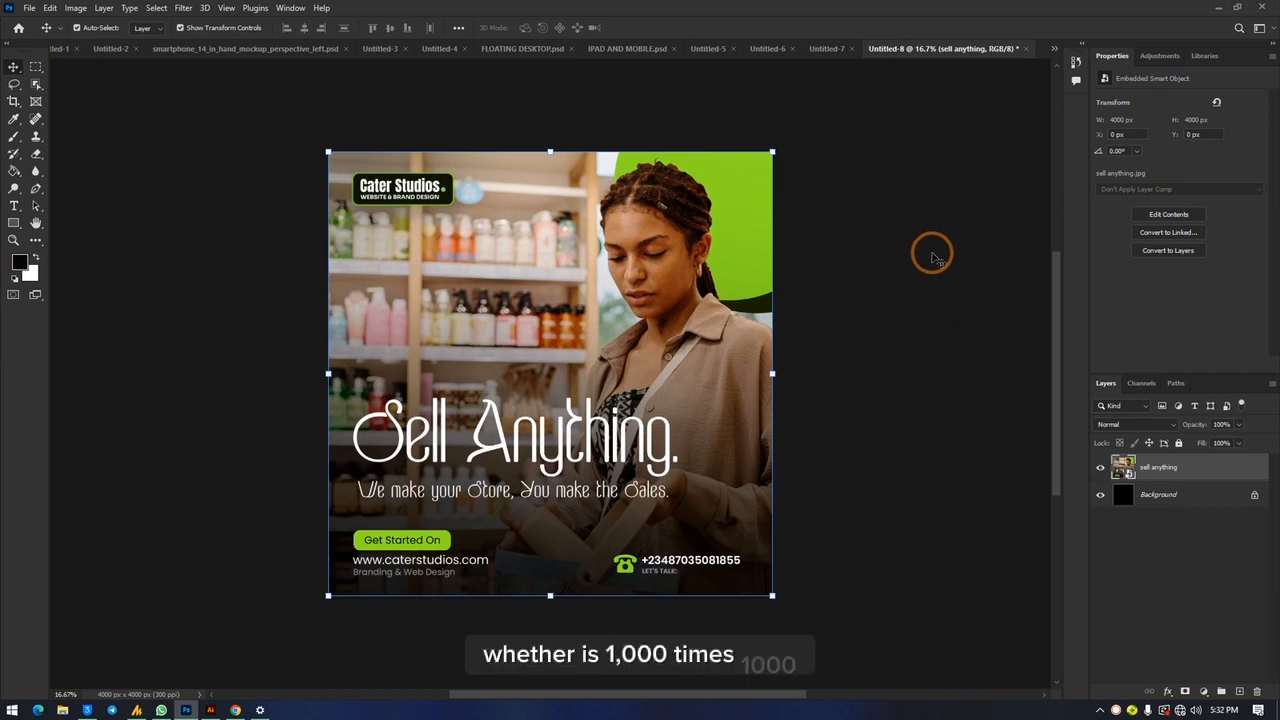
Step: Try scaling the placed design down to 87.36% from its upper edge, and cancel the transform
click(908, 414)
click(657, 375)
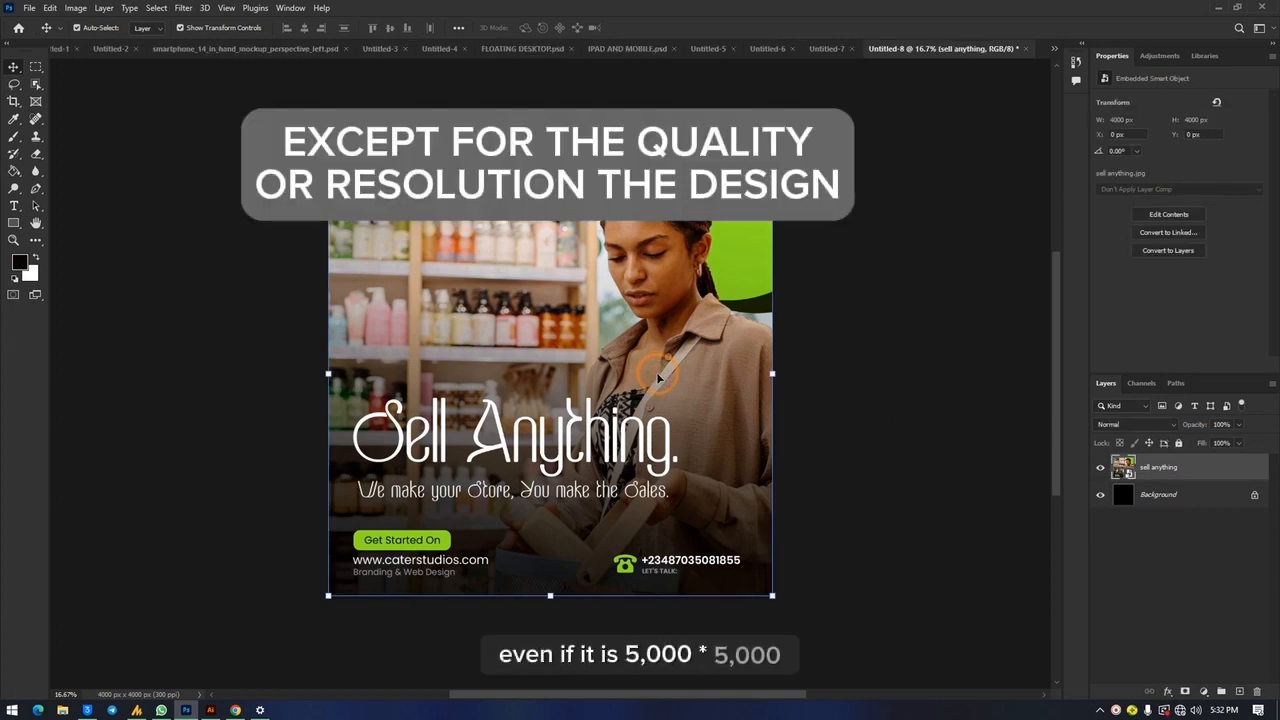
drag(570, 151, 584, 303)
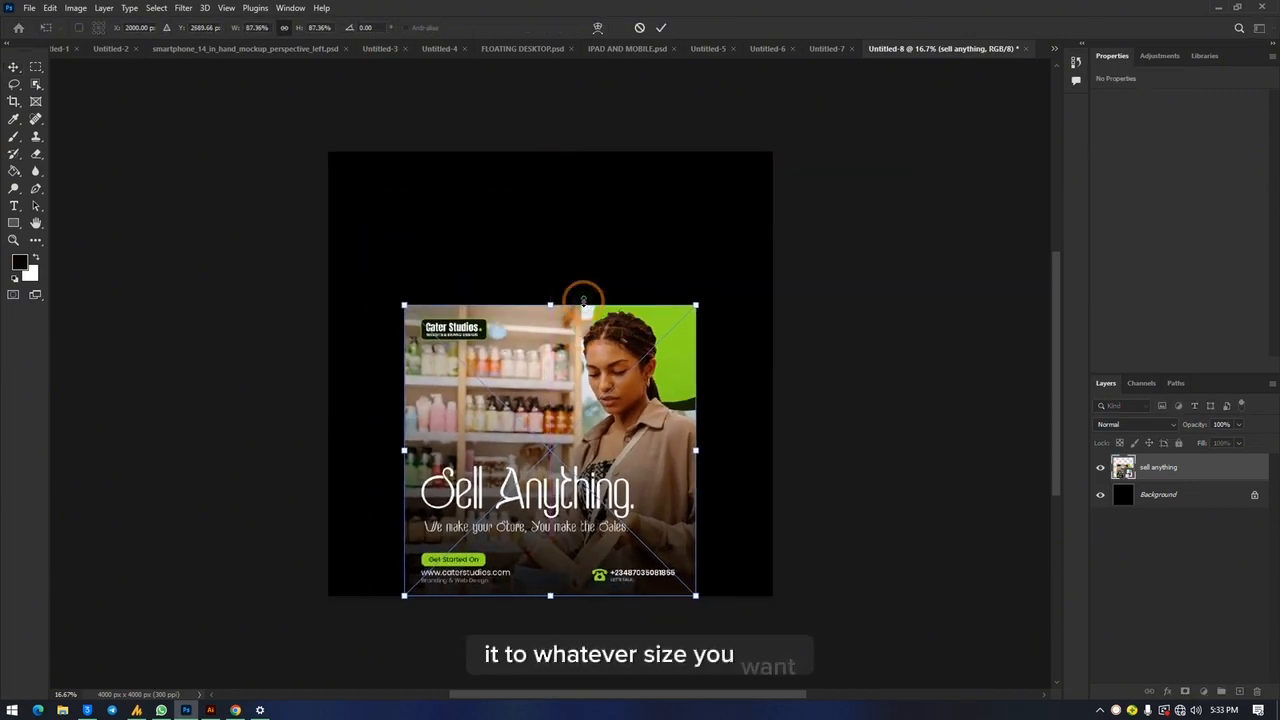
key(Escape)
Step: Delete the placed design from the 4000 x 4000 px document, and close this and the 2000 x 2000 px document without saving
click(763, 248)
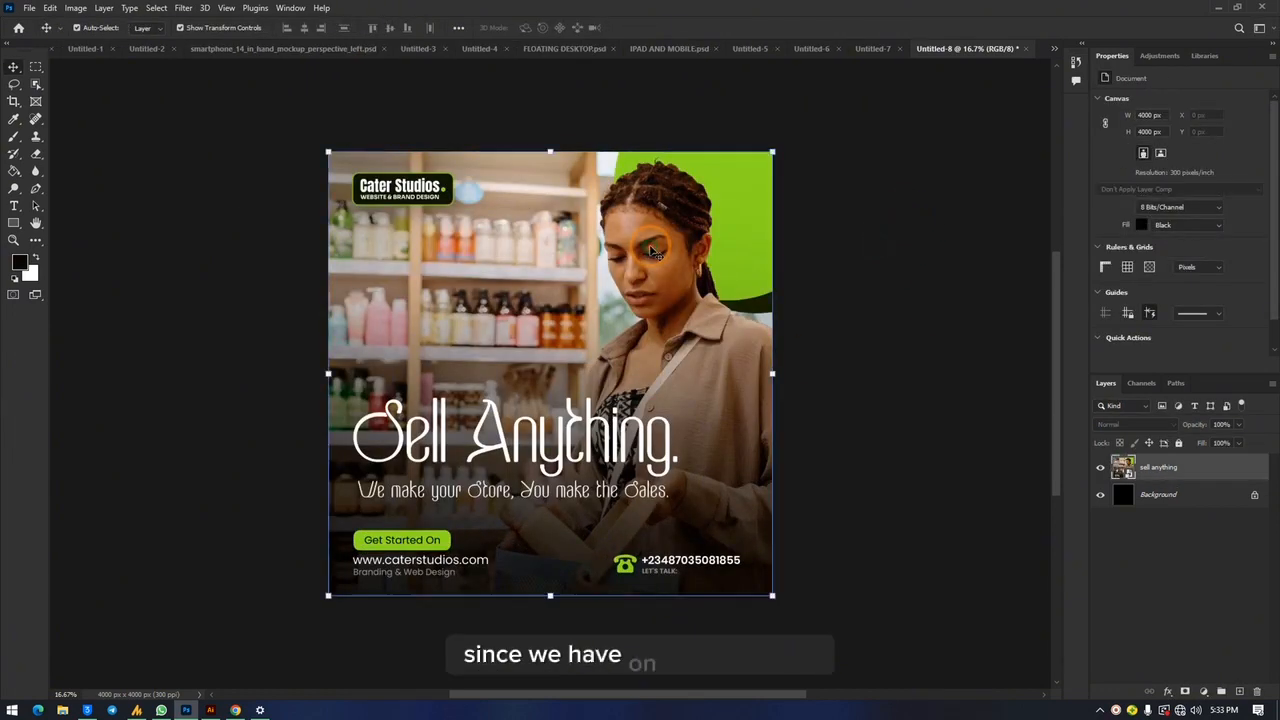
key(Delete)
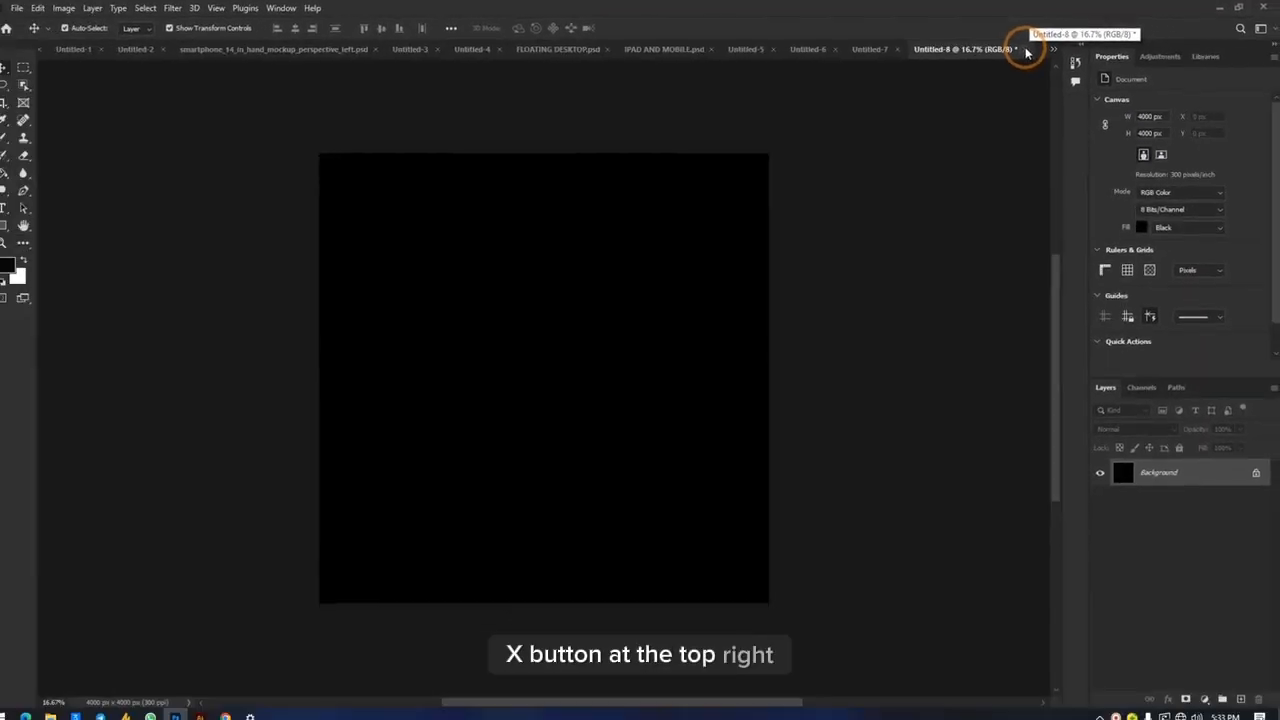
click(641, 196)
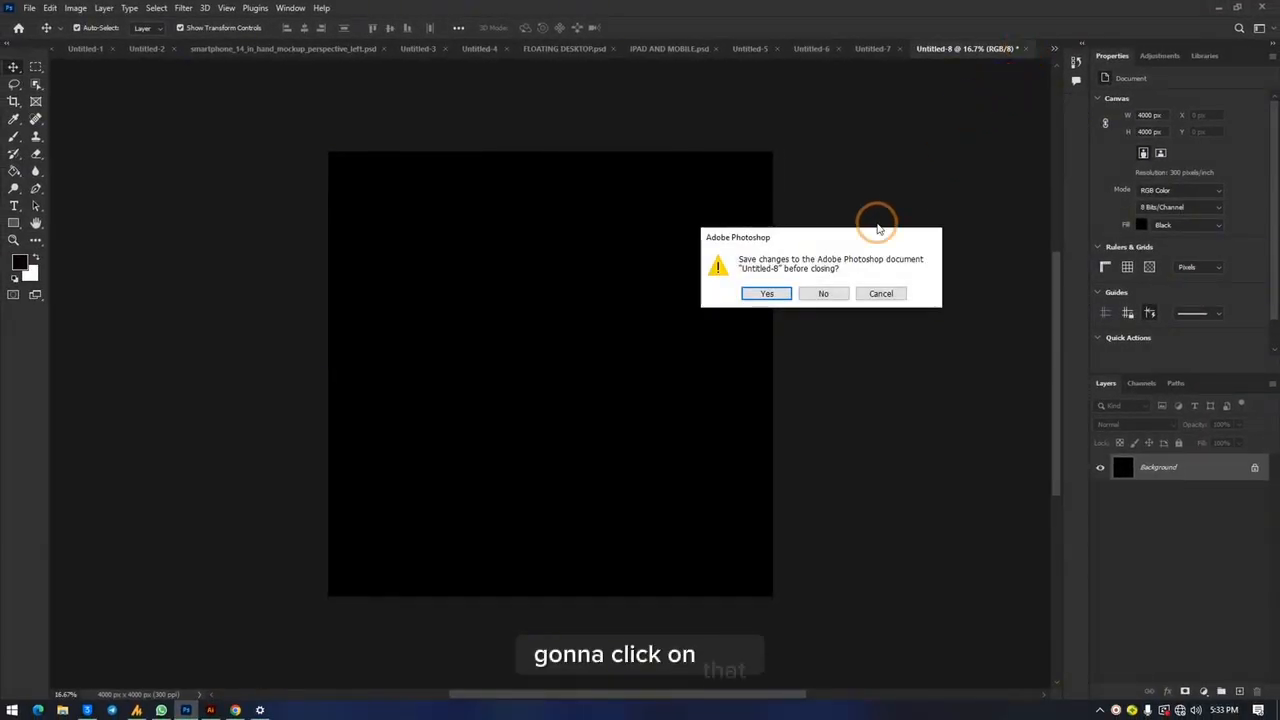
click(824, 293)
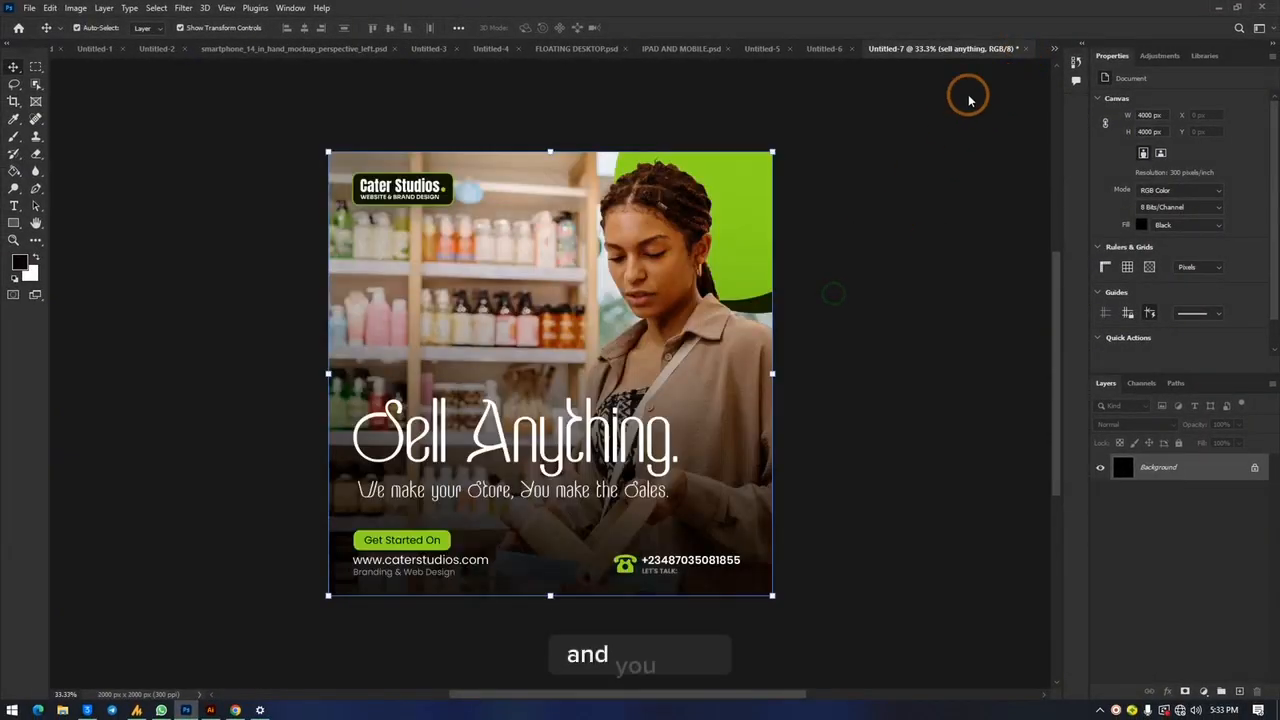
click(1015, 49)
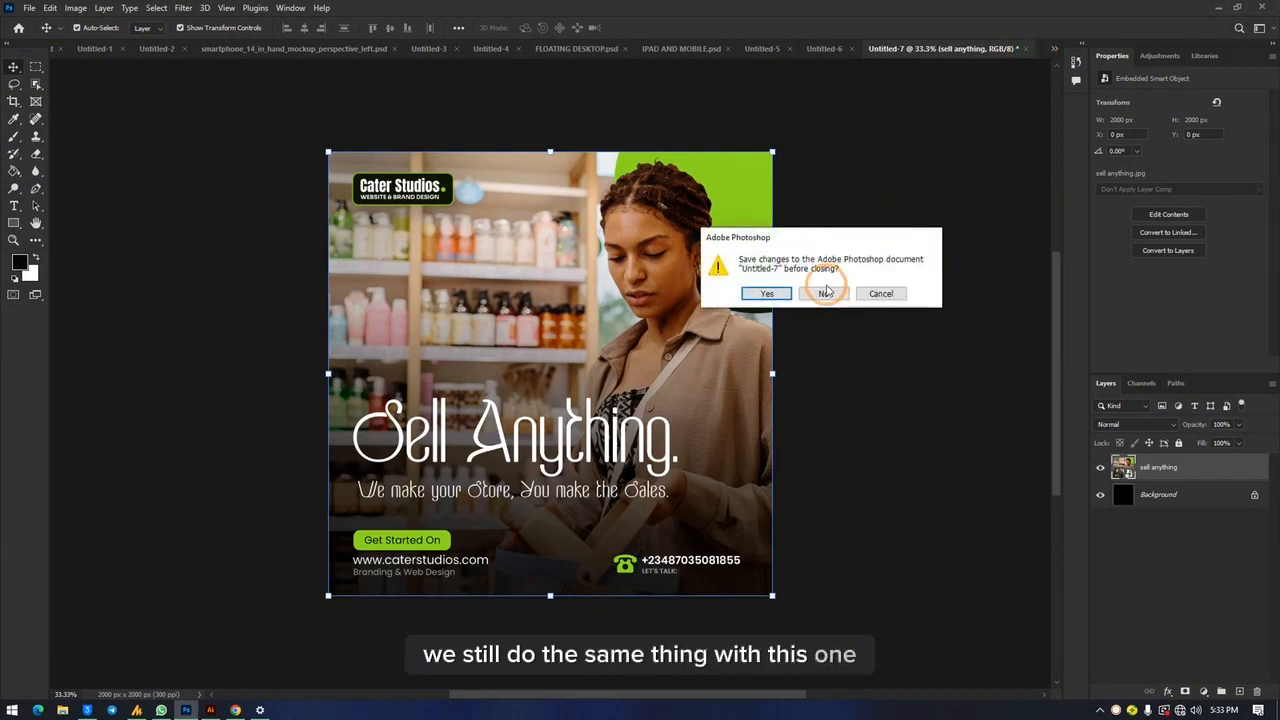
click(823, 292)
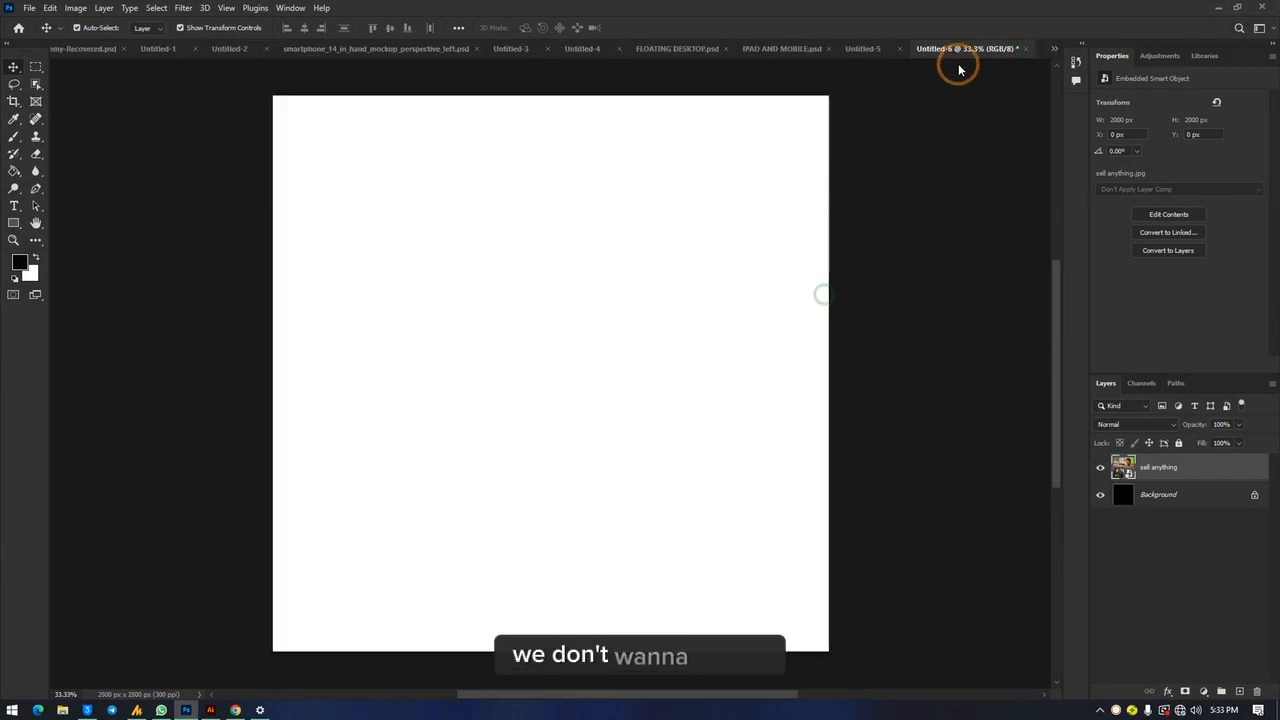
Step: Close the 2000 x 2000 px document without saving, and close the blank 2500 x 3000 px document
click(1026, 48)
click(845, 296)
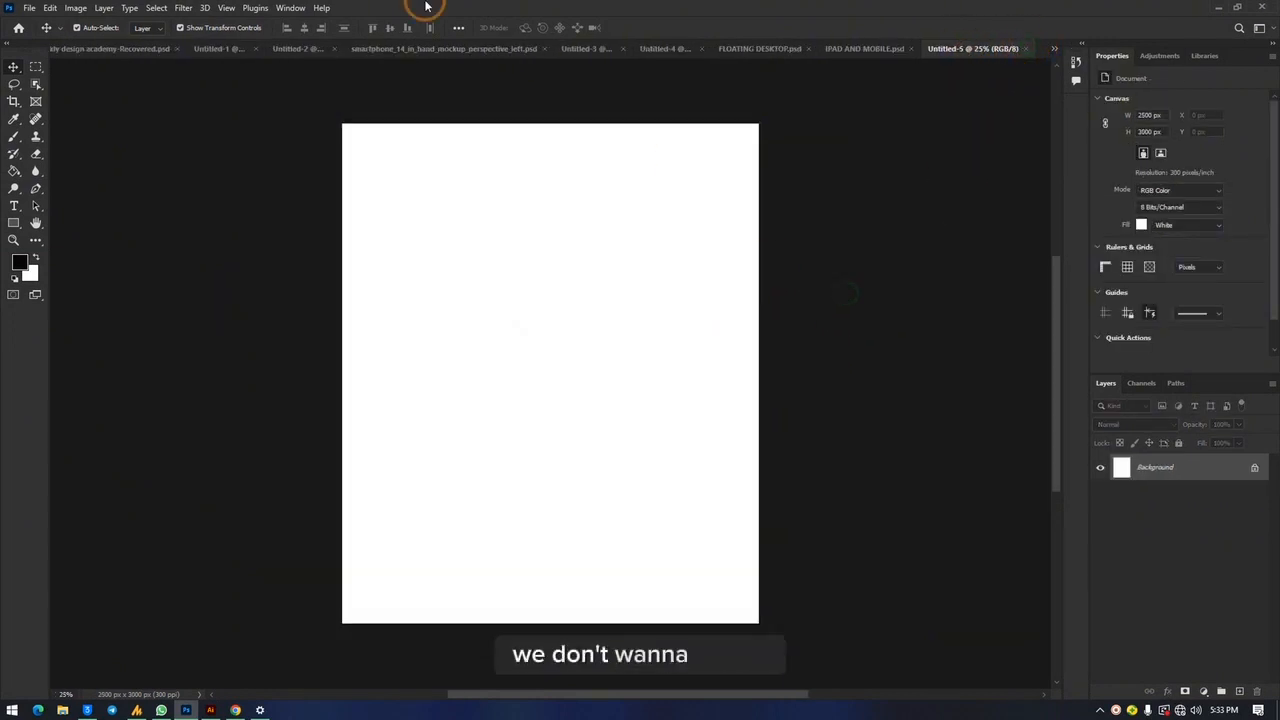
click(1022, 50)
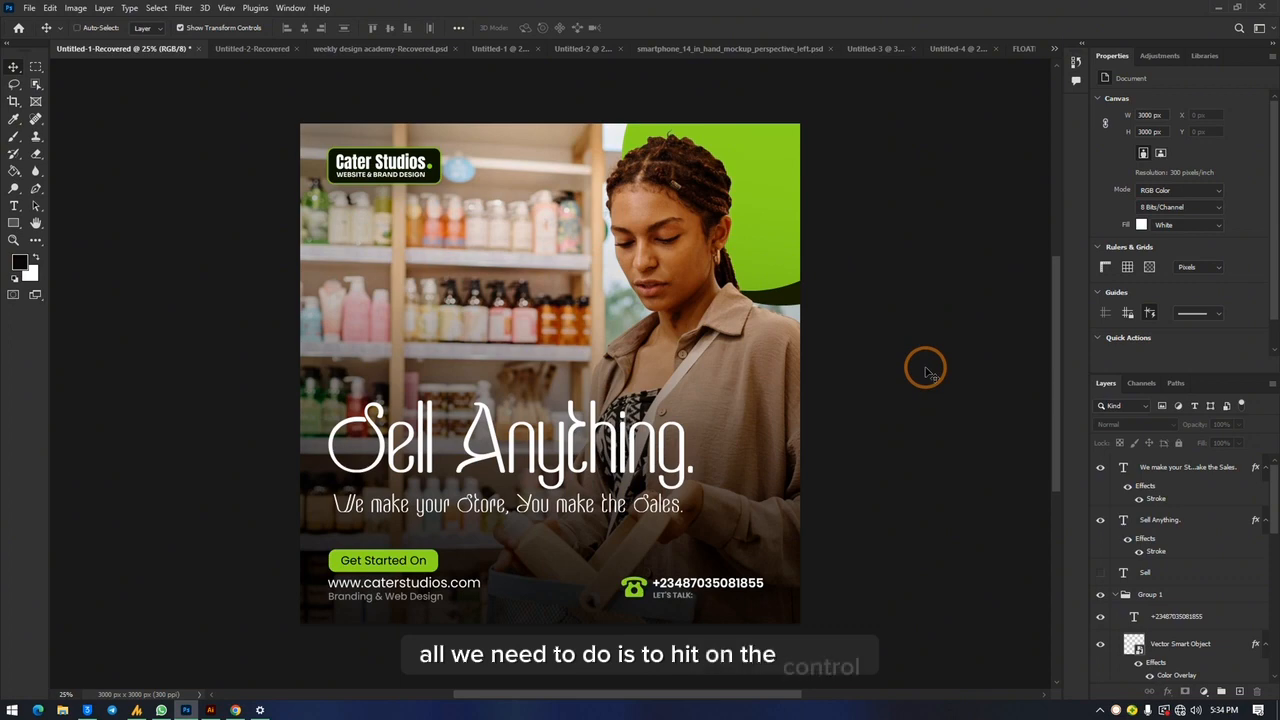
Step: Save a copy of the Sell Anything design to the desktop in Photoshop (PSD) format, named "sell any"
key(ctrl+alt+s)
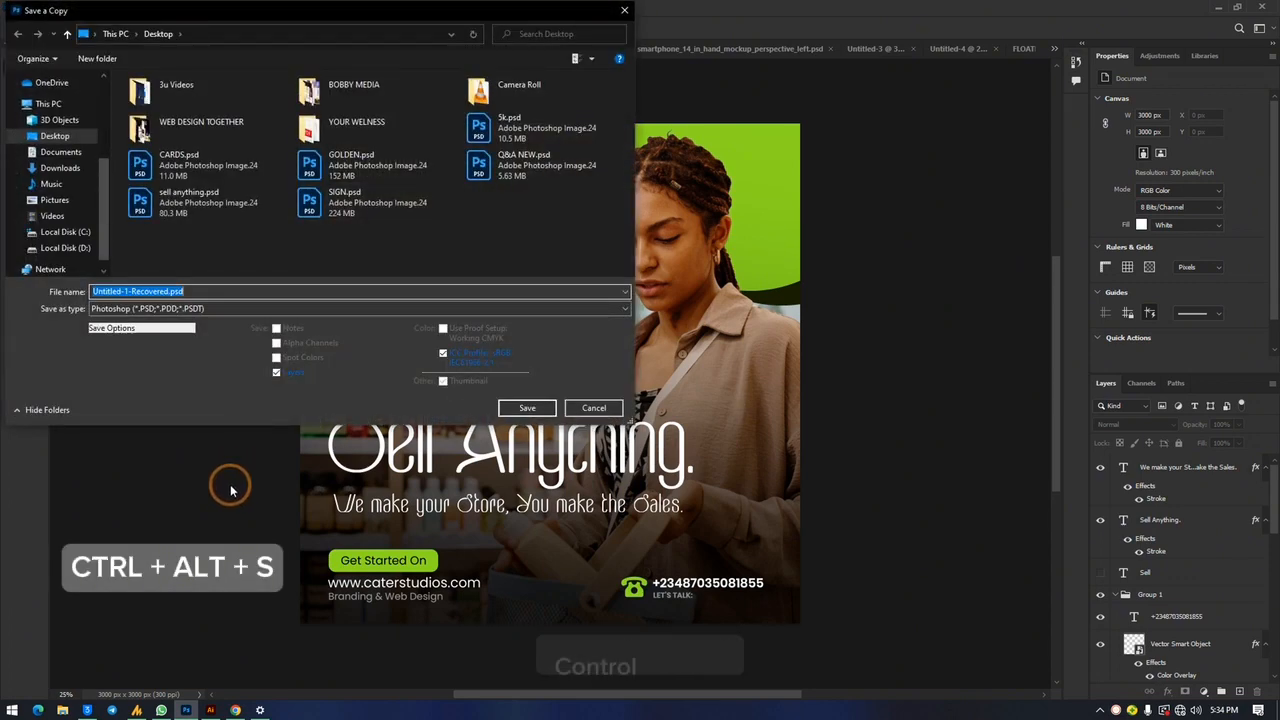
click(455, 309)
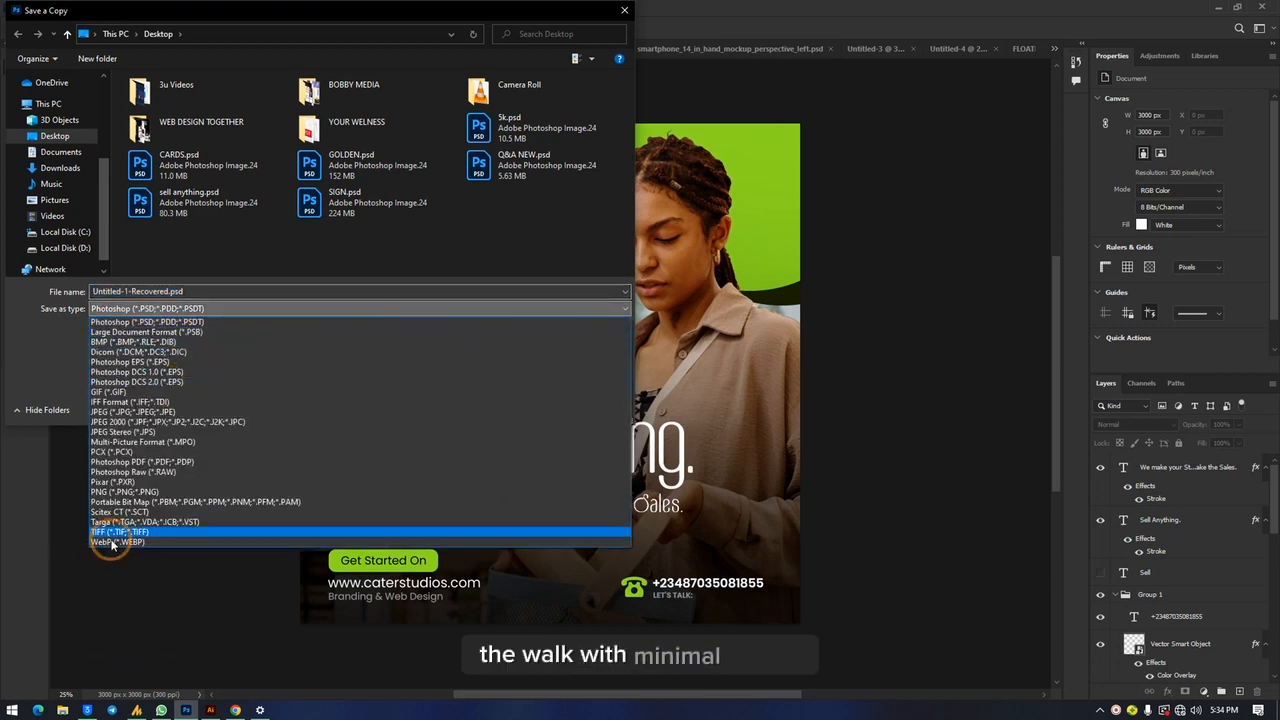
click(12, 355)
click(184, 291)
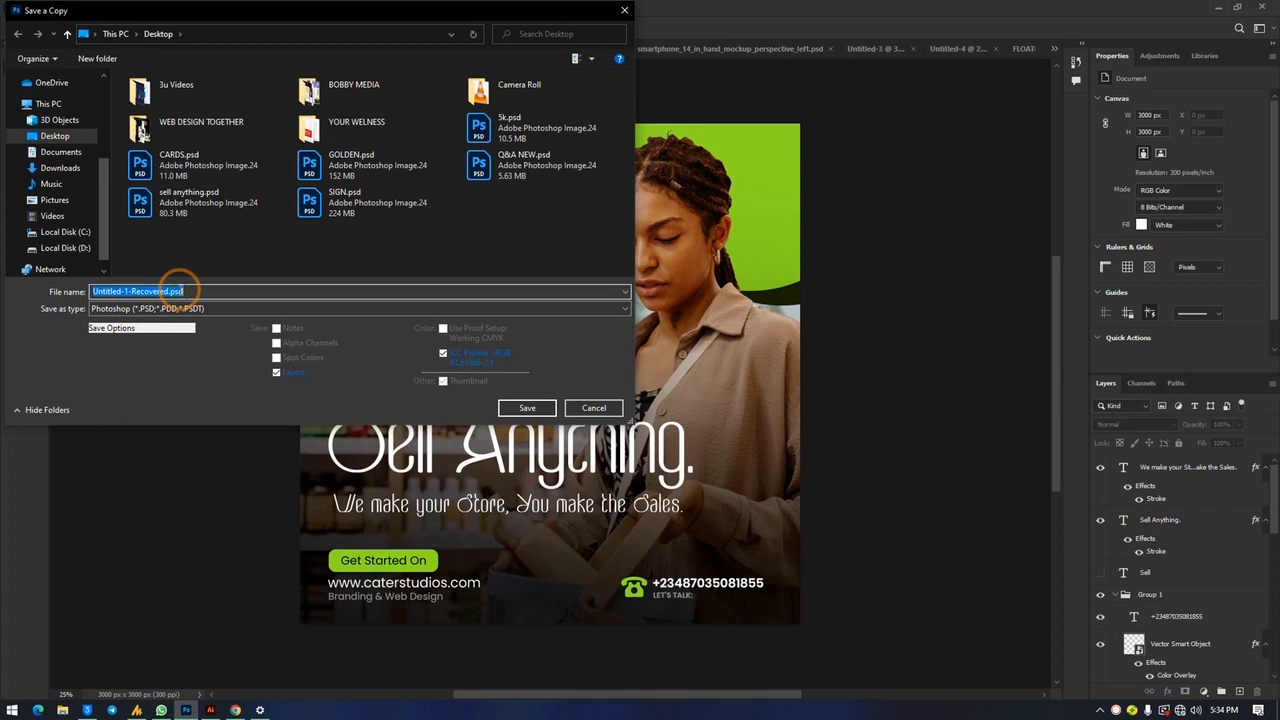
text(sell any)
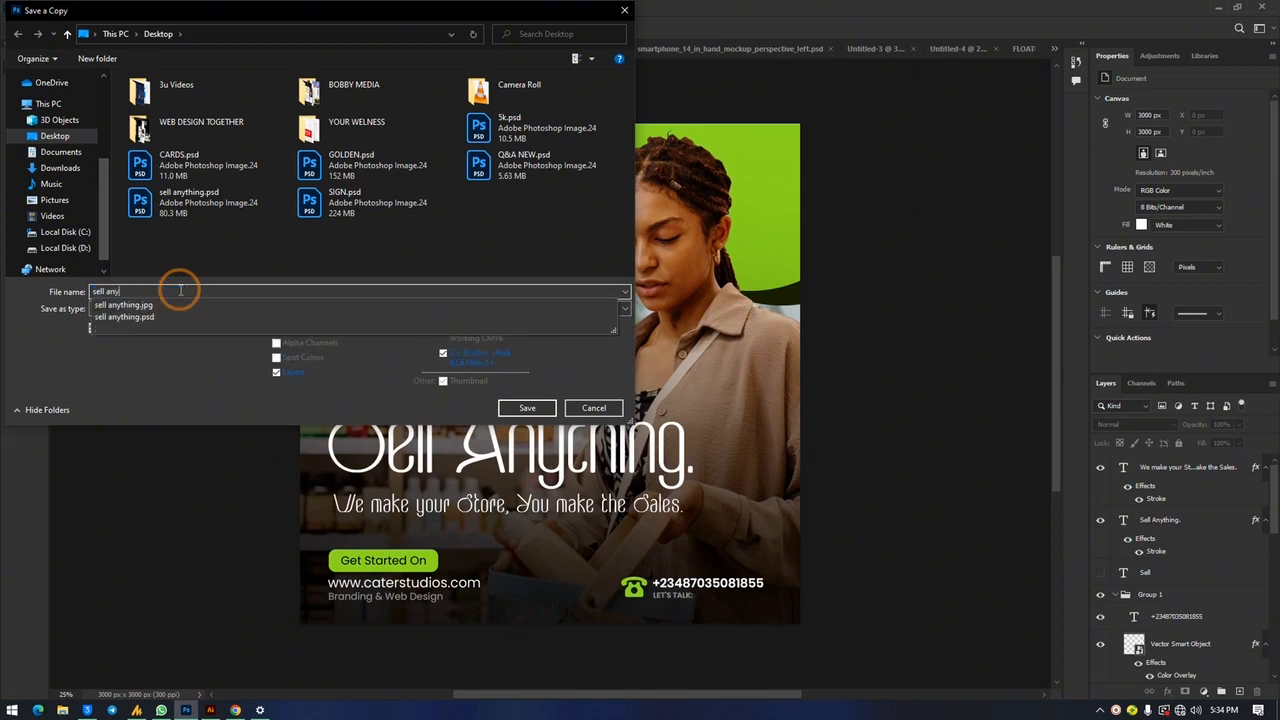
click(166, 363)
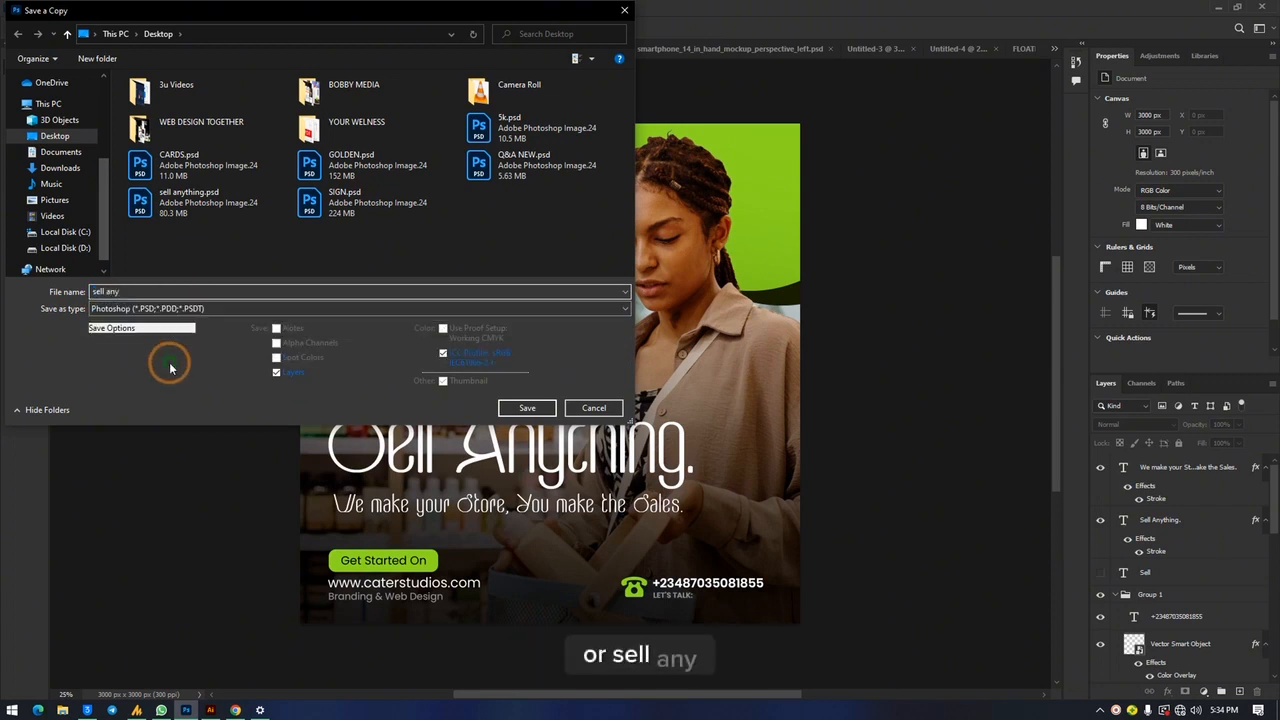
click(200, 310)
click(210, 306)
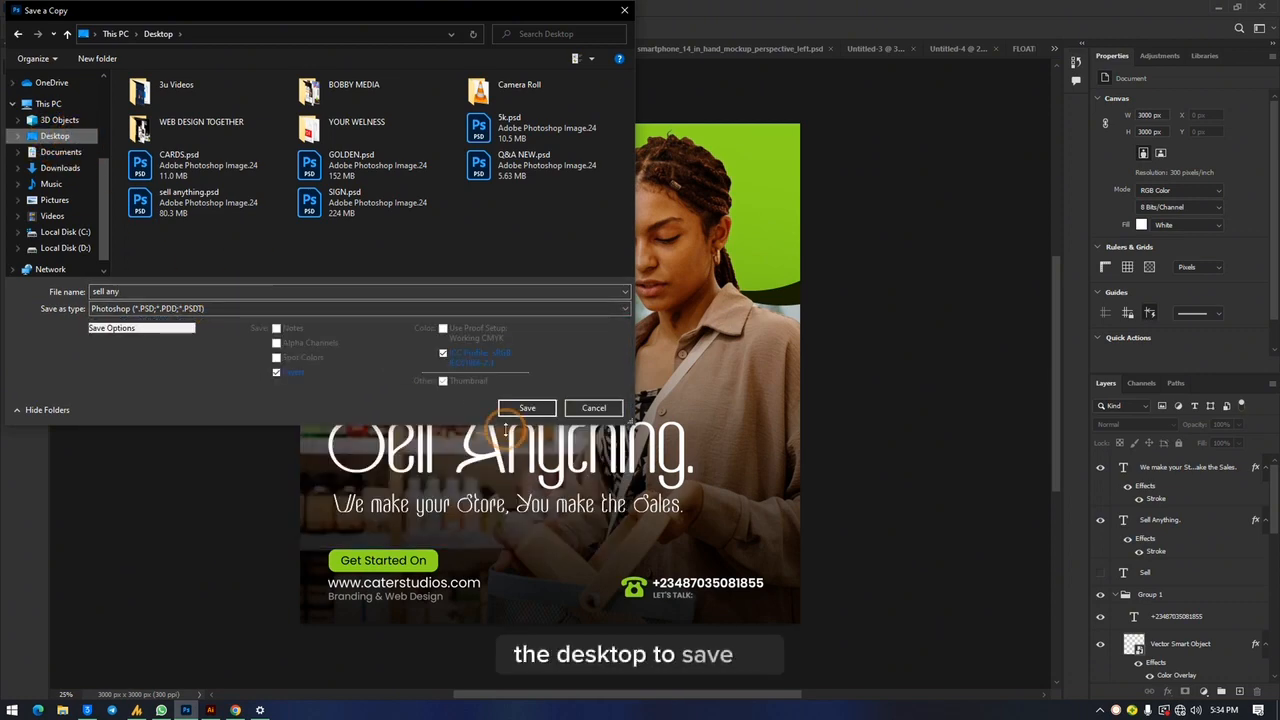
click(535, 407)
click(788, 201)
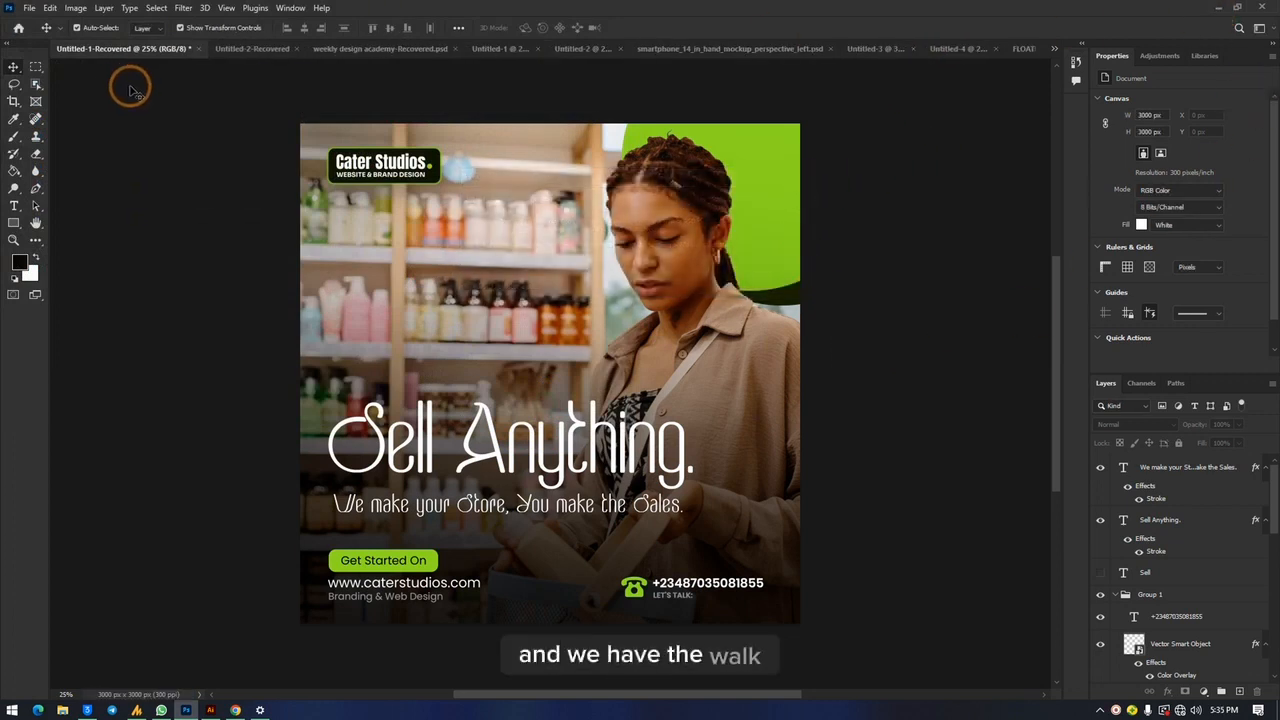
Step: Close Untitled-1-Recovered without saving, and open the saved sell any.psd from the desktop
click(196, 49)
click(823, 293)
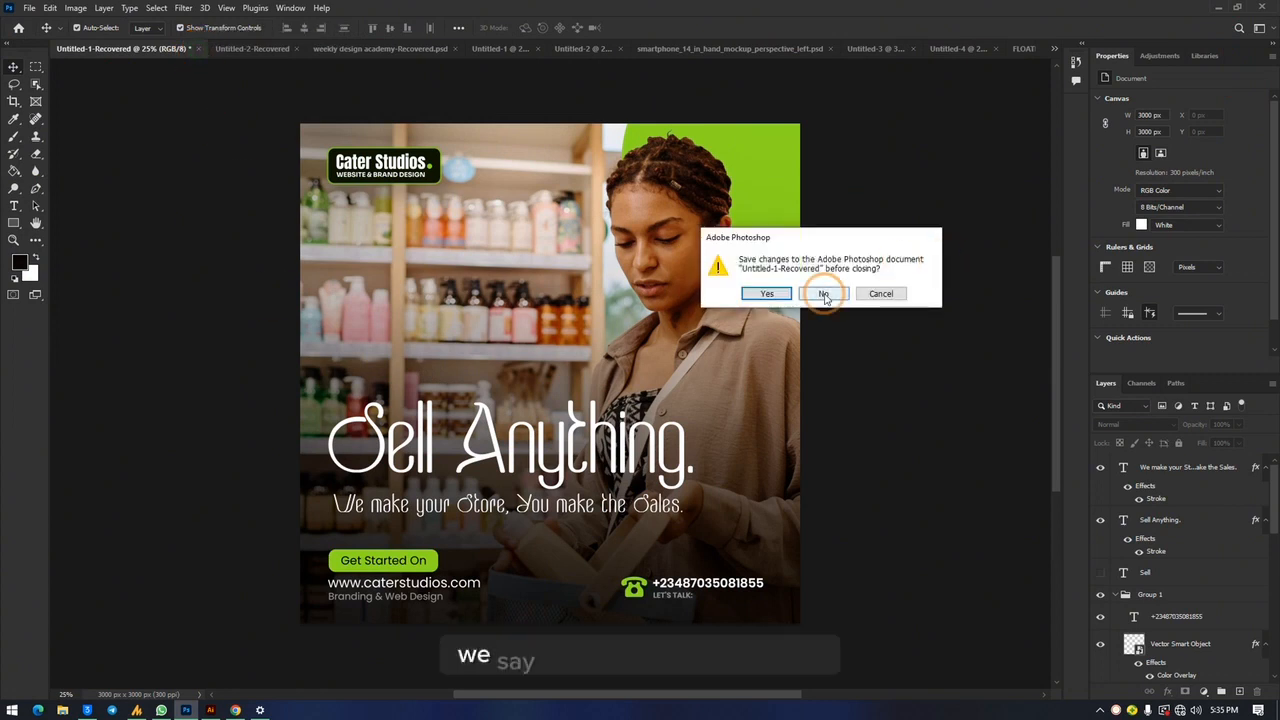
click(1218, 7)
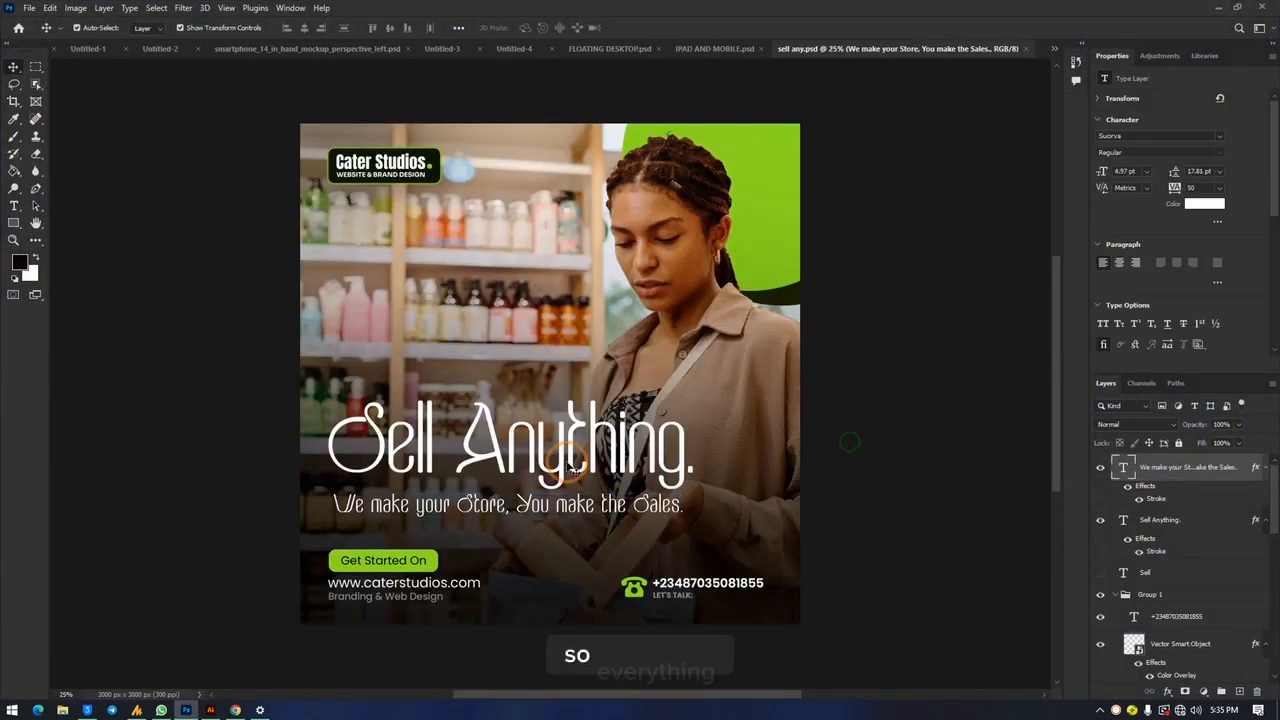
Step: Inspect the layers in sell any.psd by selecting the woman's photo, the contact texts, the green label and the headline
click(567, 460)
click(675, 594)
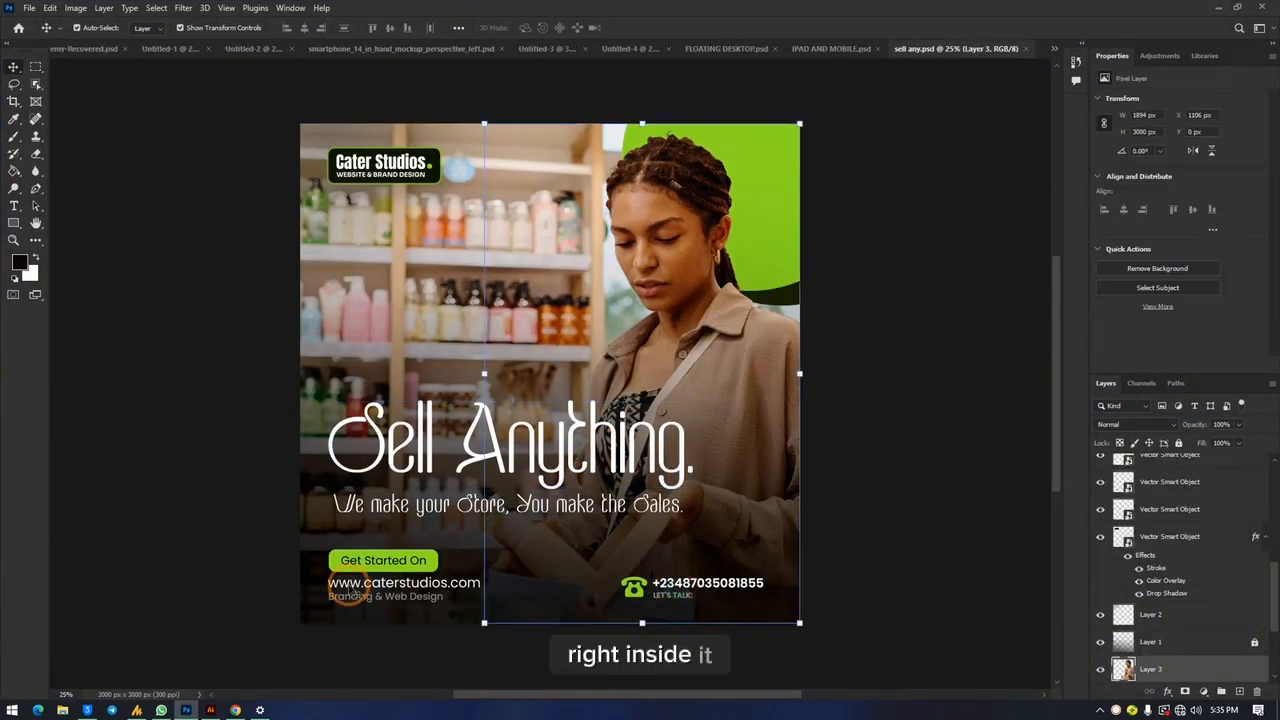
click(354, 594)
click(362, 563)
click(378, 436)
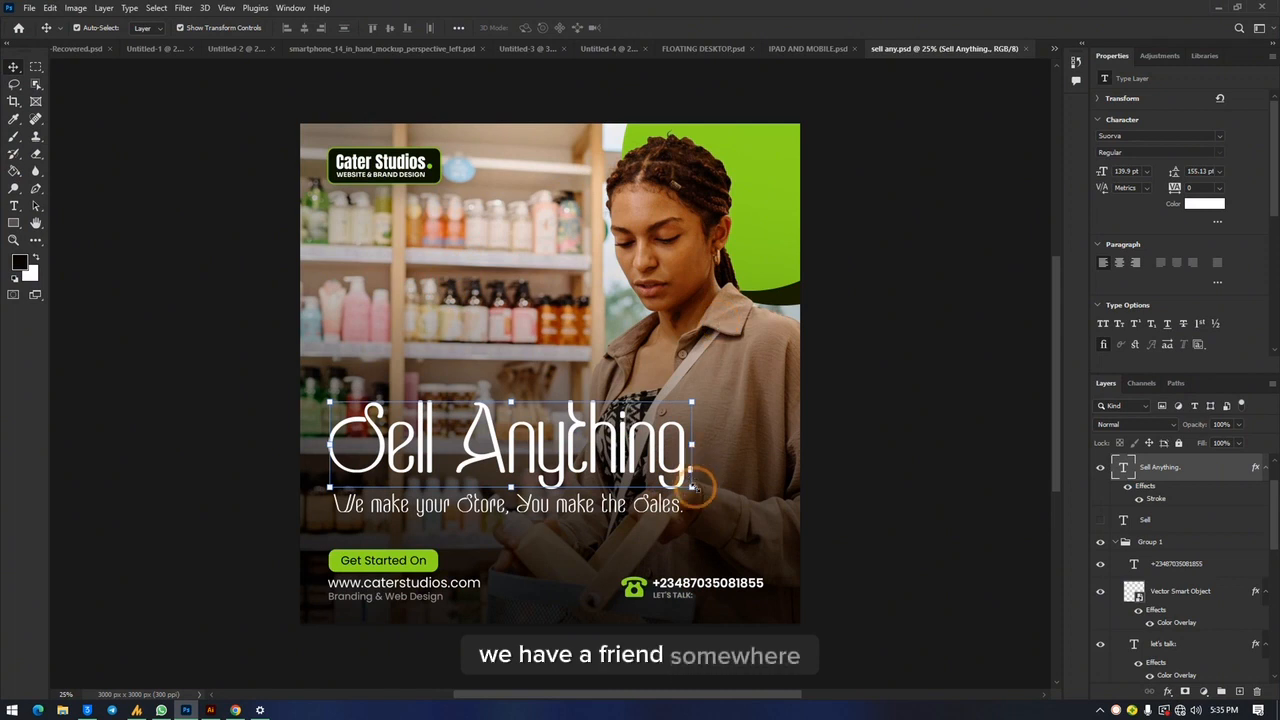
click(850, 444)
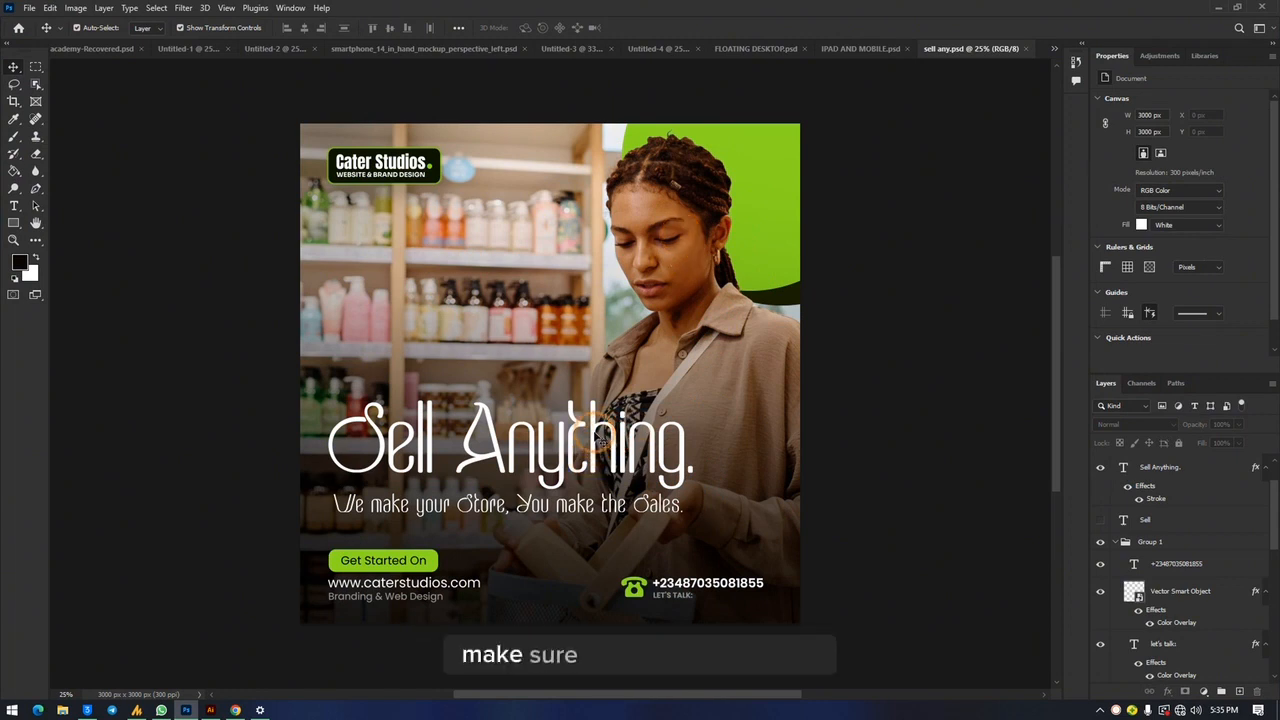
Step: Delete the stray text layer above the Sell Anything headline, and check the headline's font with the Horizontal Type tool
click(592, 432)
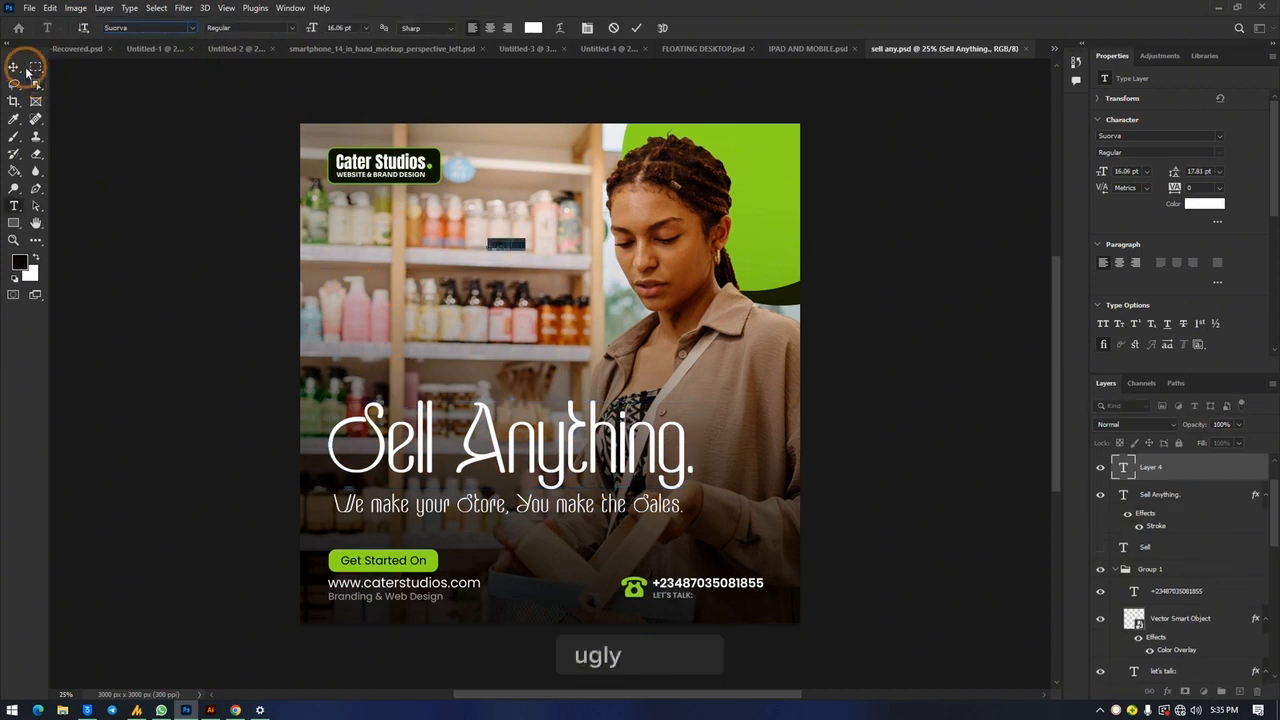
click(18, 67)
key(Delete)
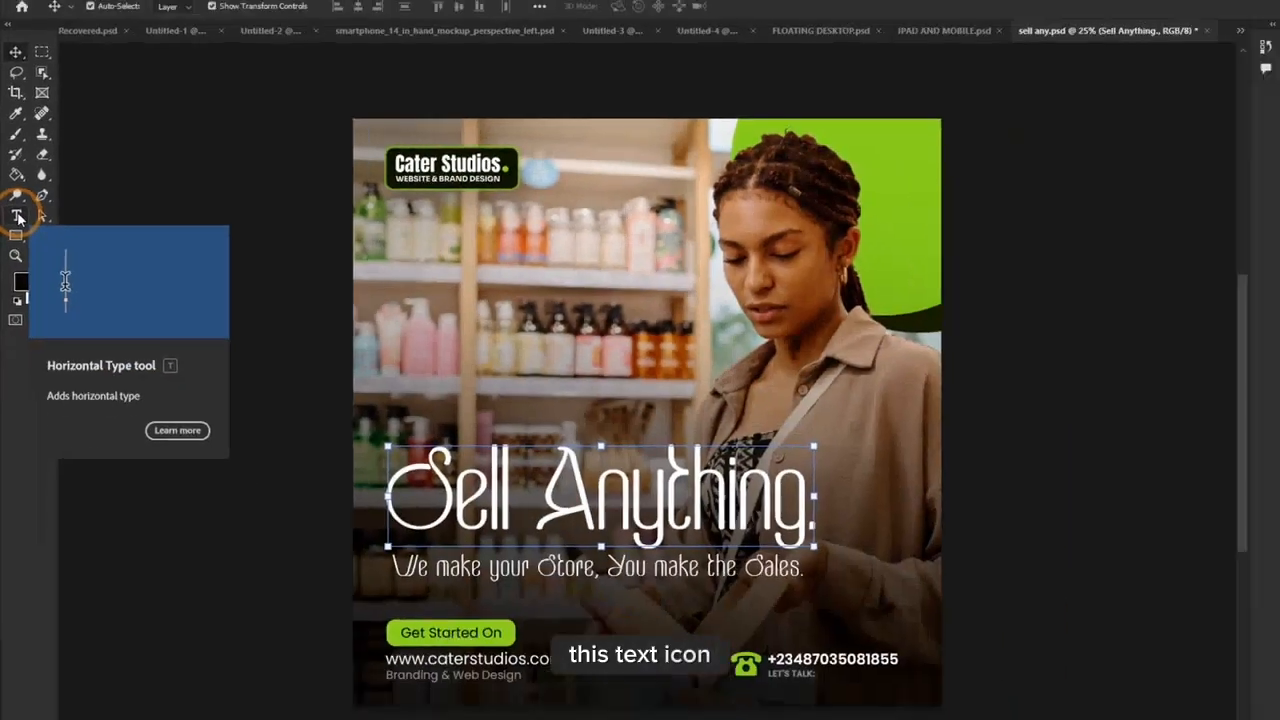
click(17, 215)
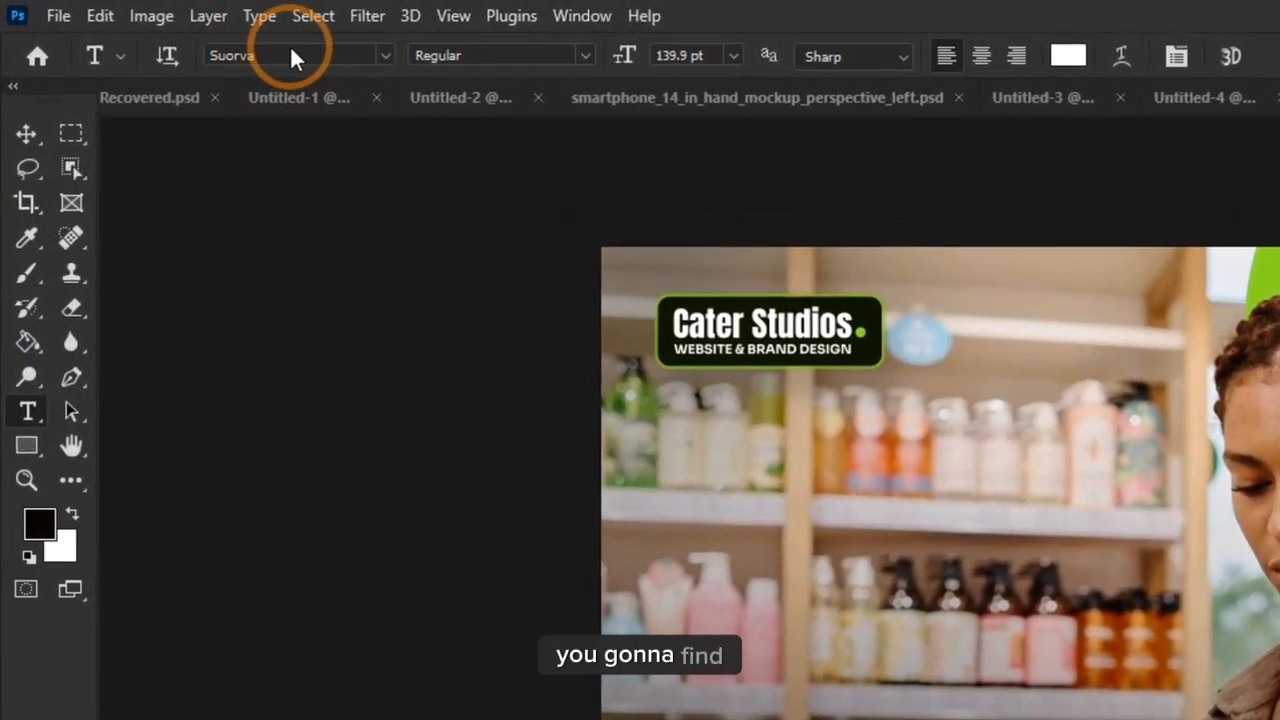
click(232, 55)
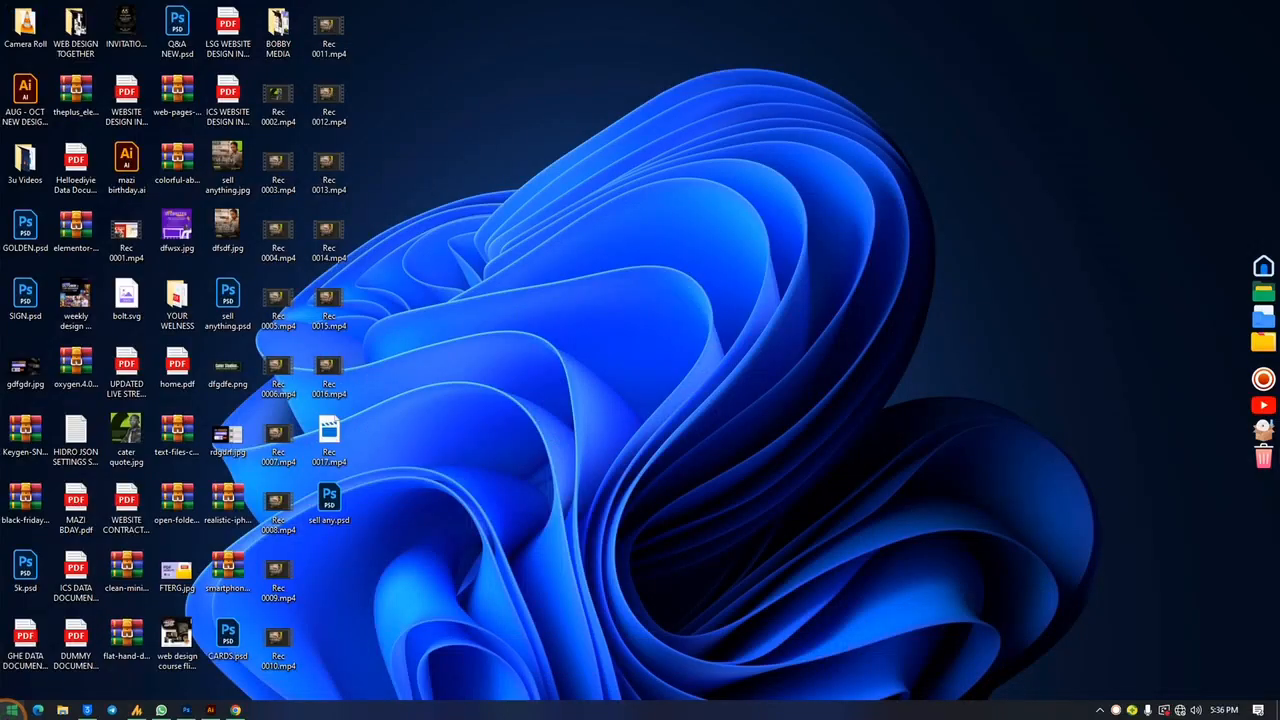
Step: Open the Windows Control Panel, search it for "font", and open the Fonts folder beside the desktop files
key(super)
text(control)
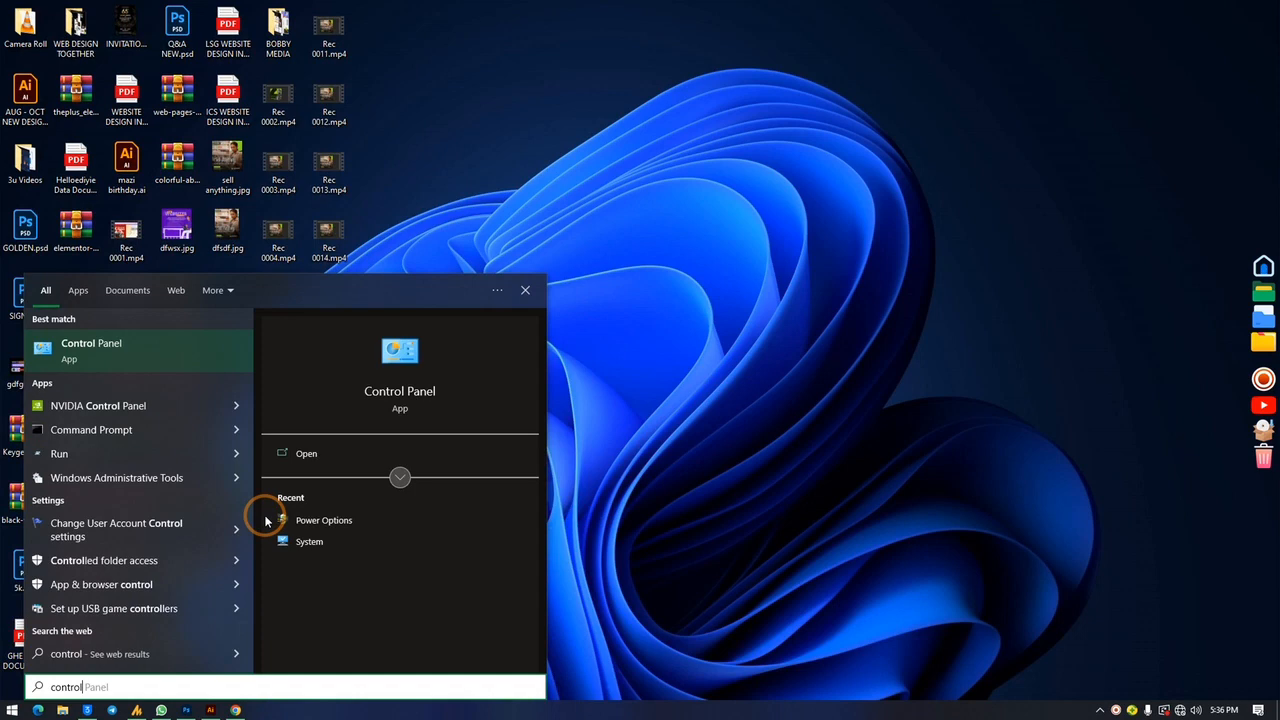
click(86, 350)
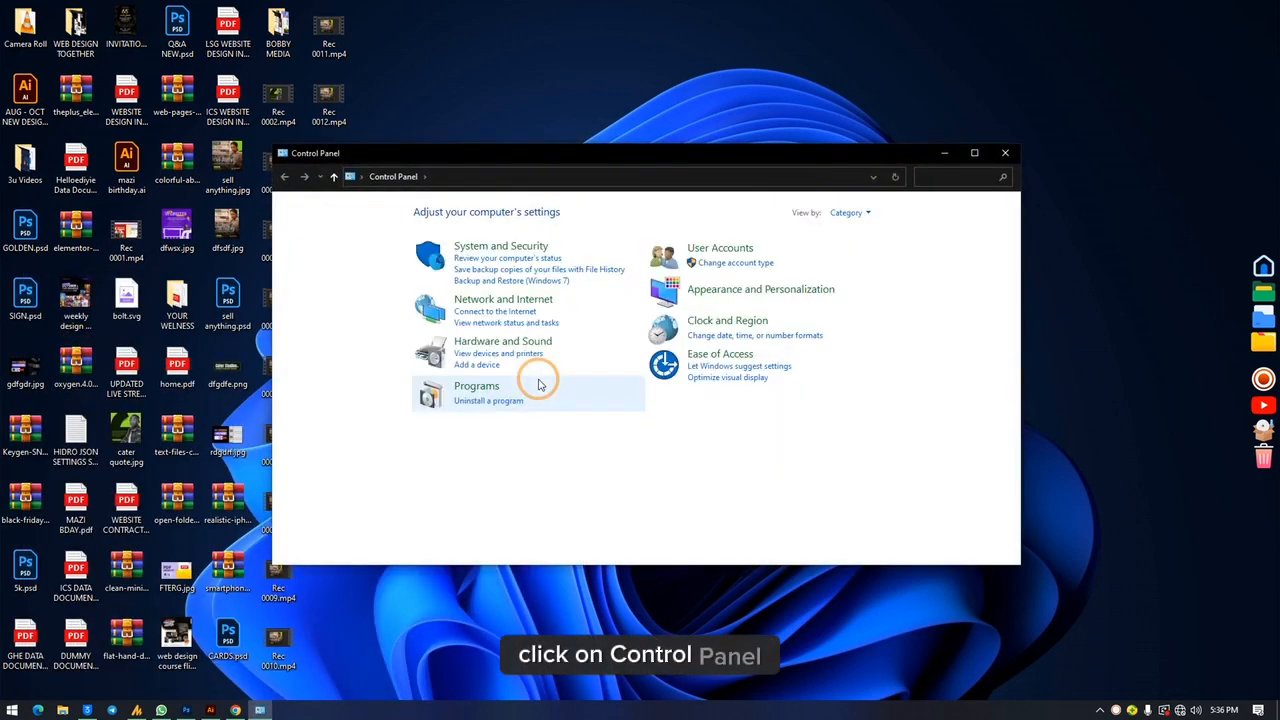
click(936, 176)
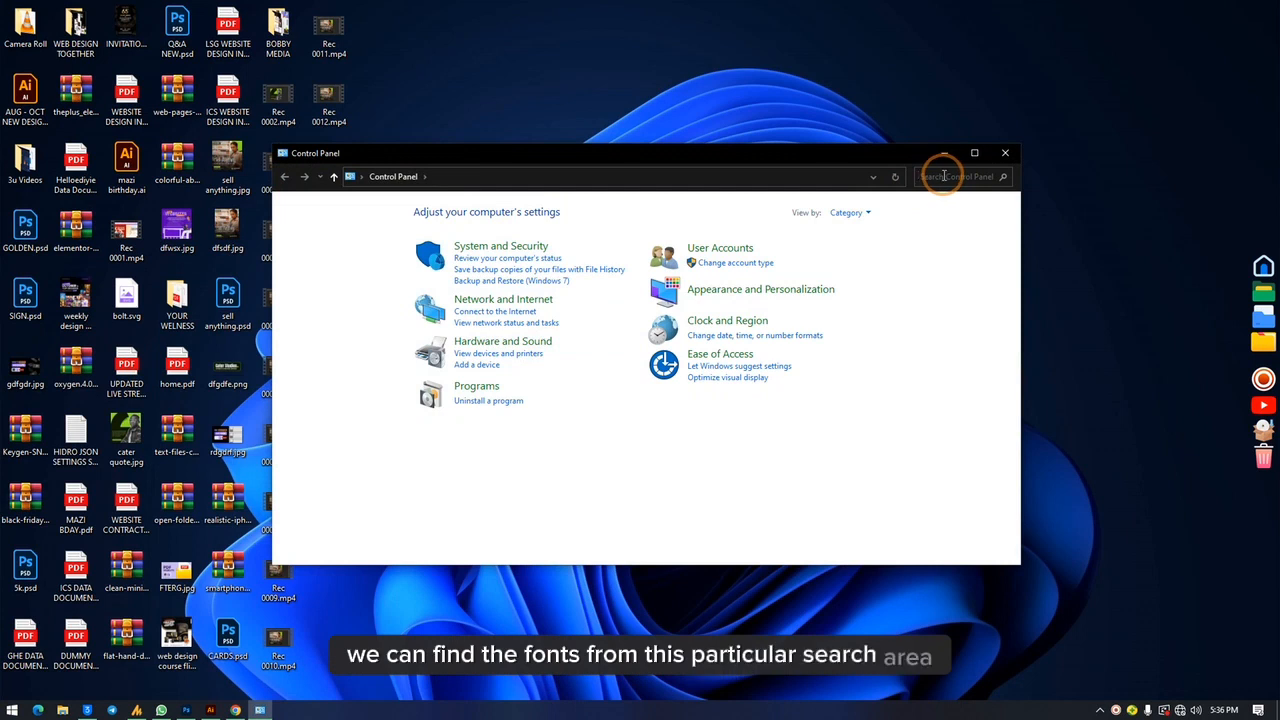
text(font)
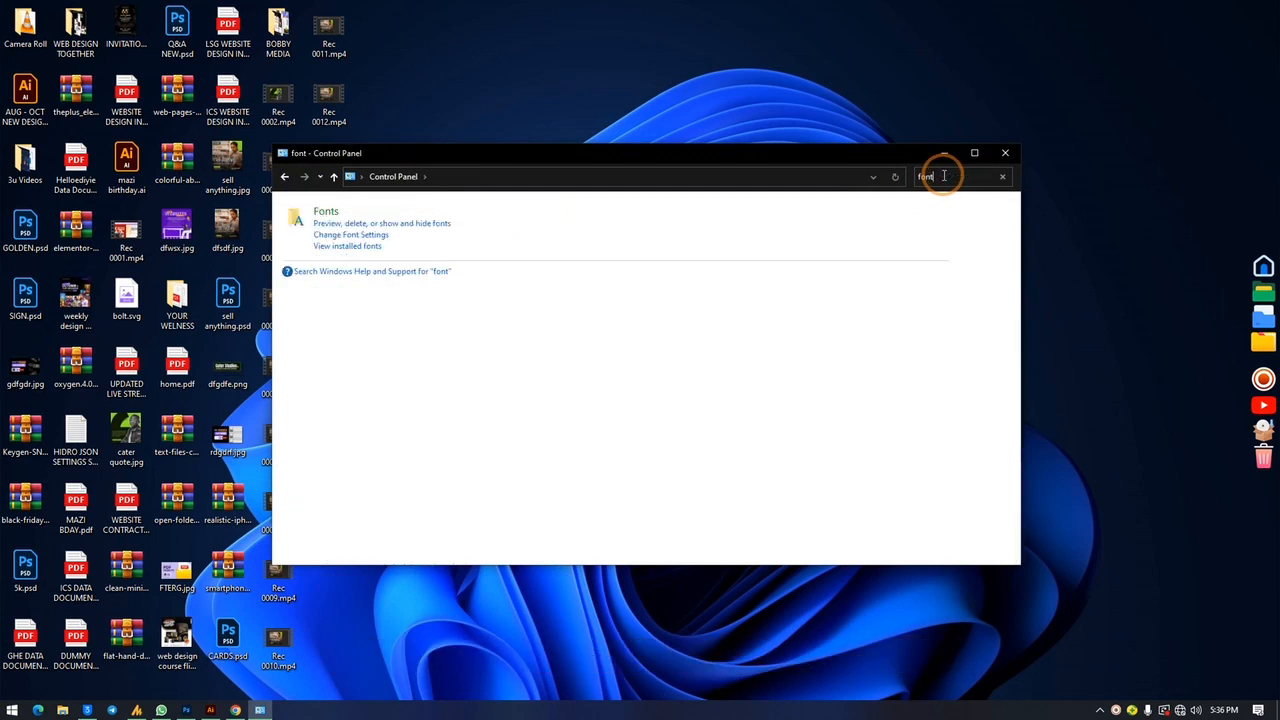
click(399, 228)
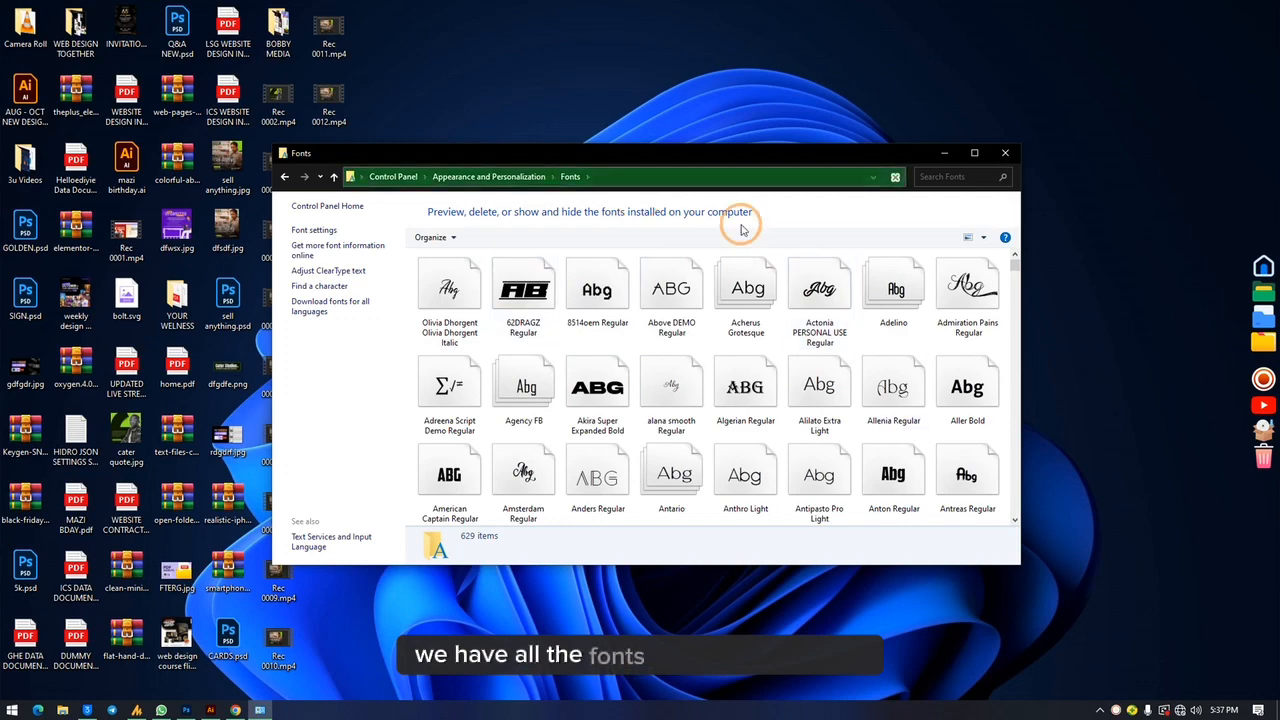
drag(671, 151, 899, 67)
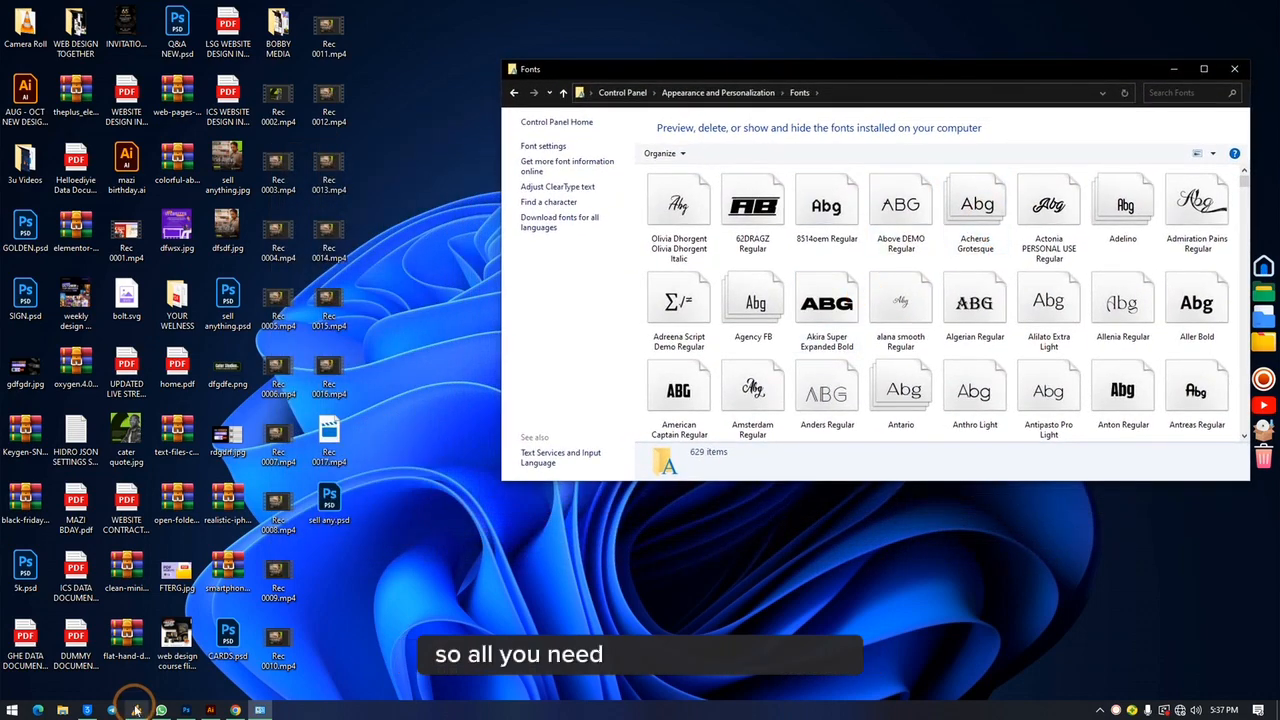
Step: Switch to Photoshop and copy the font name of the Sell Anything headline
click(190, 710)
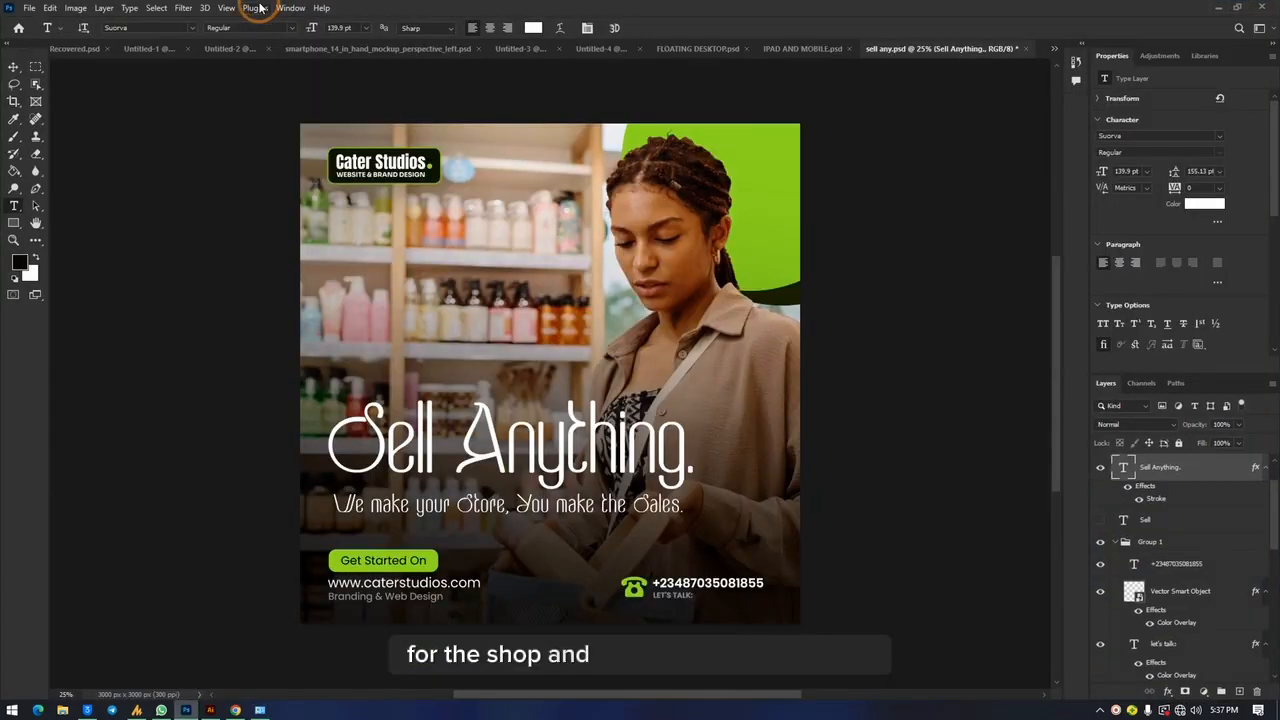
right_click(128, 27)
click(163, 64)
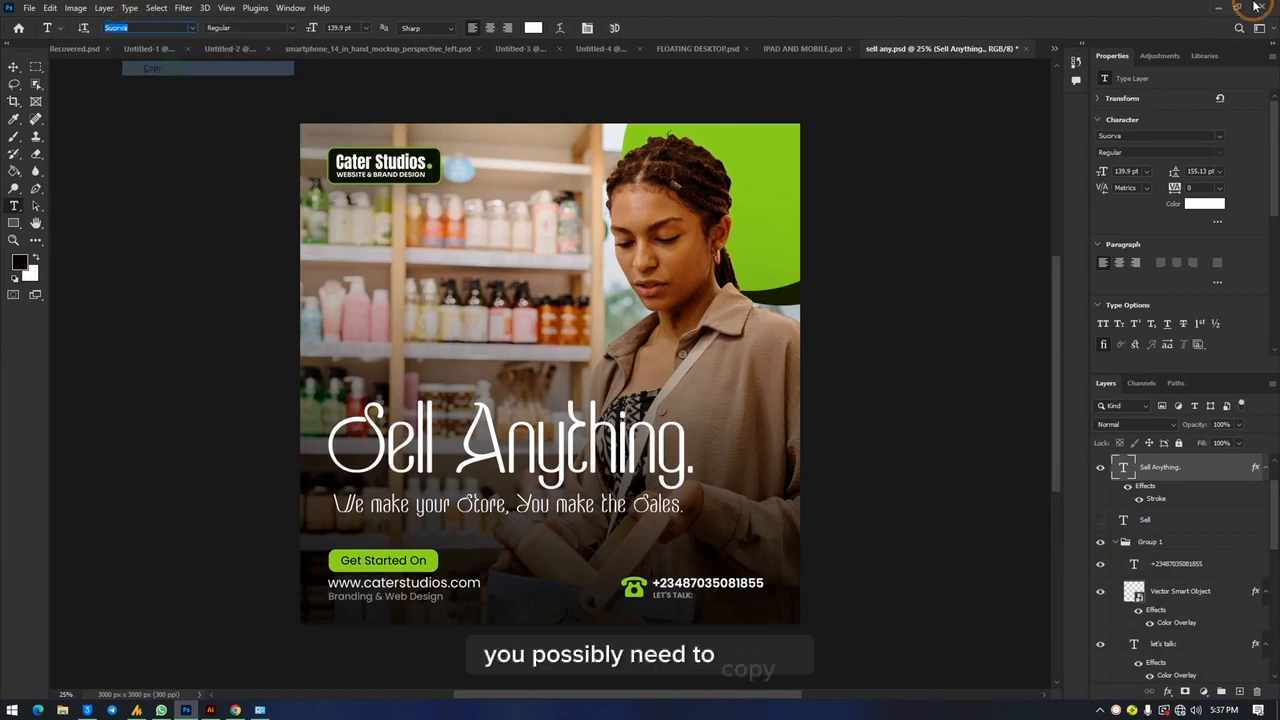
Step: Search the Windows Fonts folder for Suorva and copy the Suorva Regular font file to the desktop
click(1210, 10)
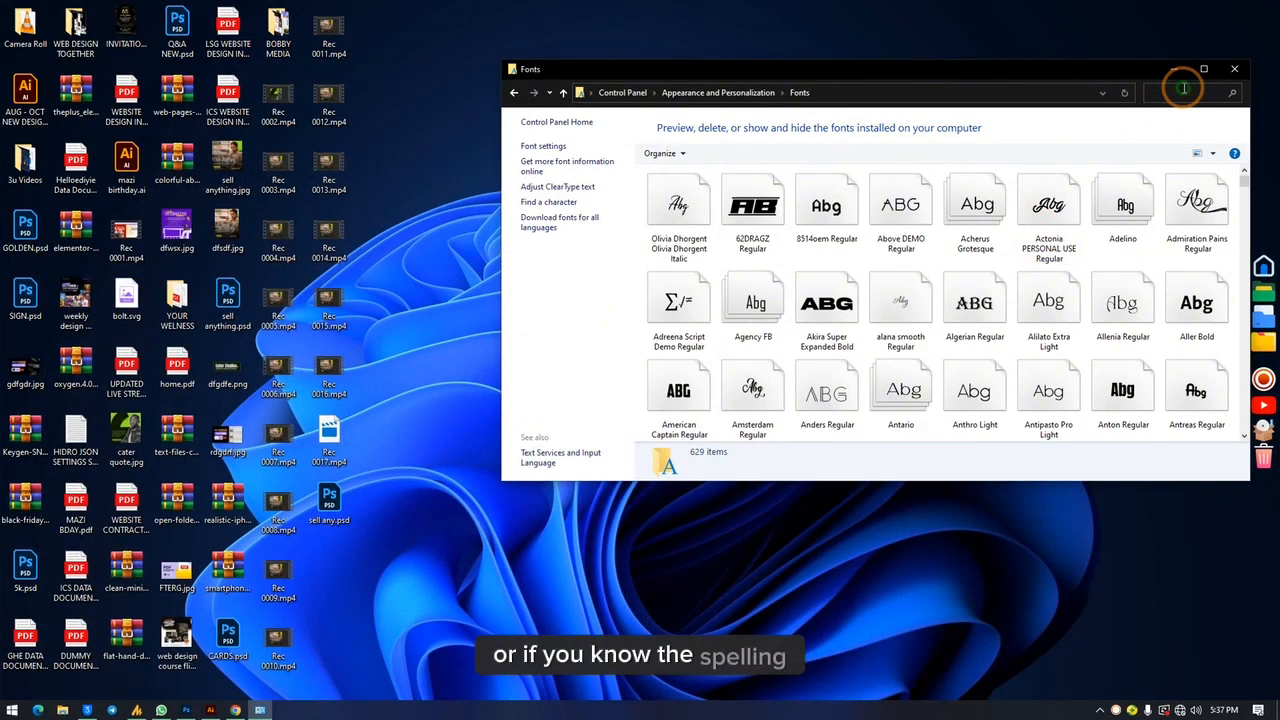
click(1183, 88)
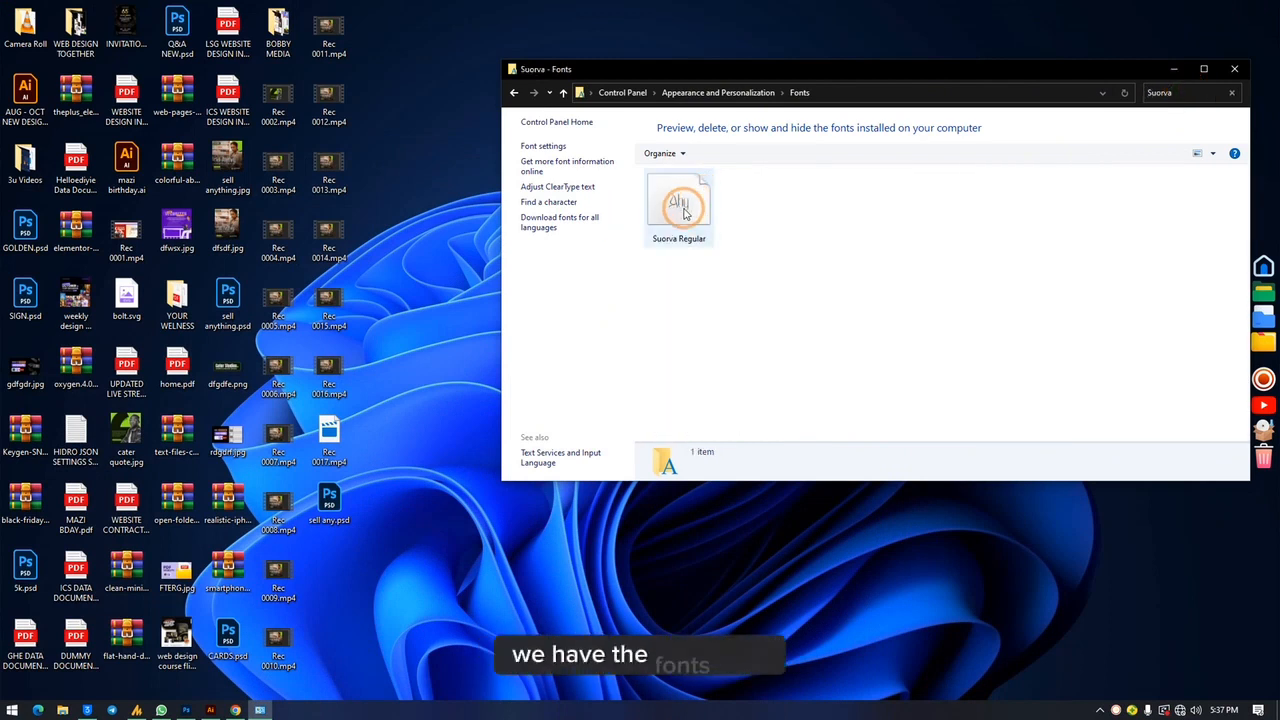
drag(676, 208, 371, 586)
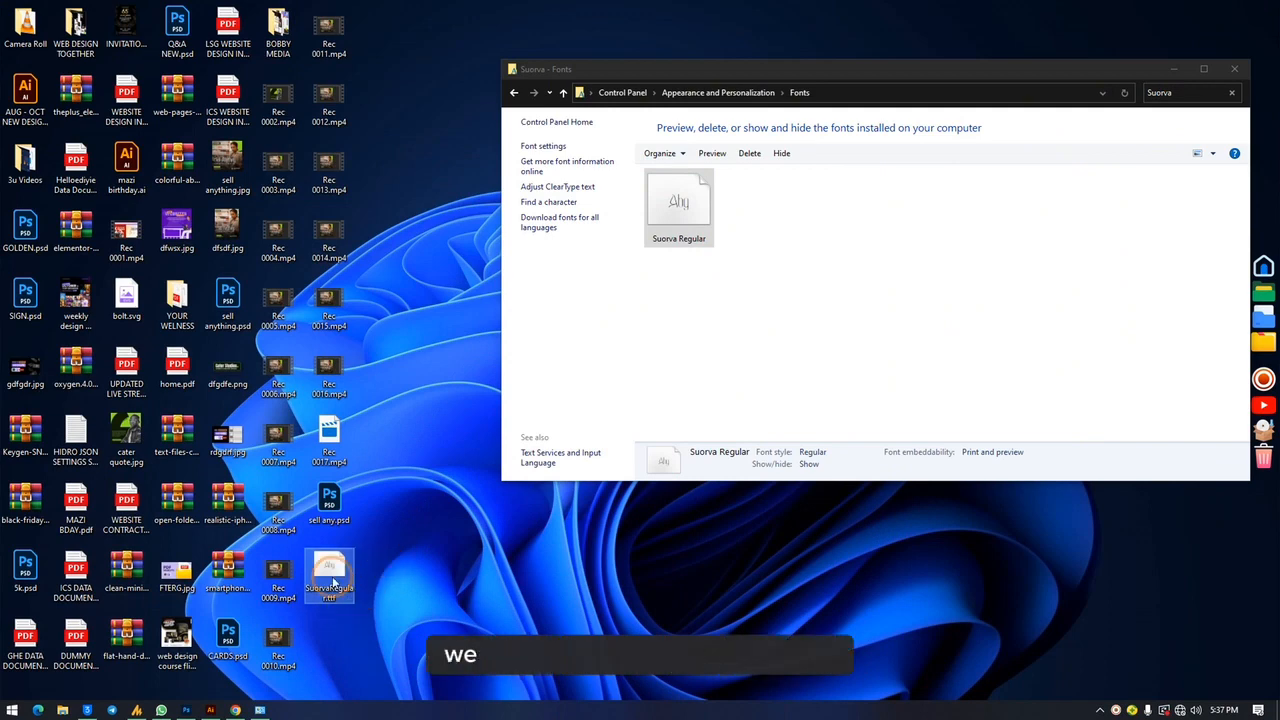
click(1176, 67)
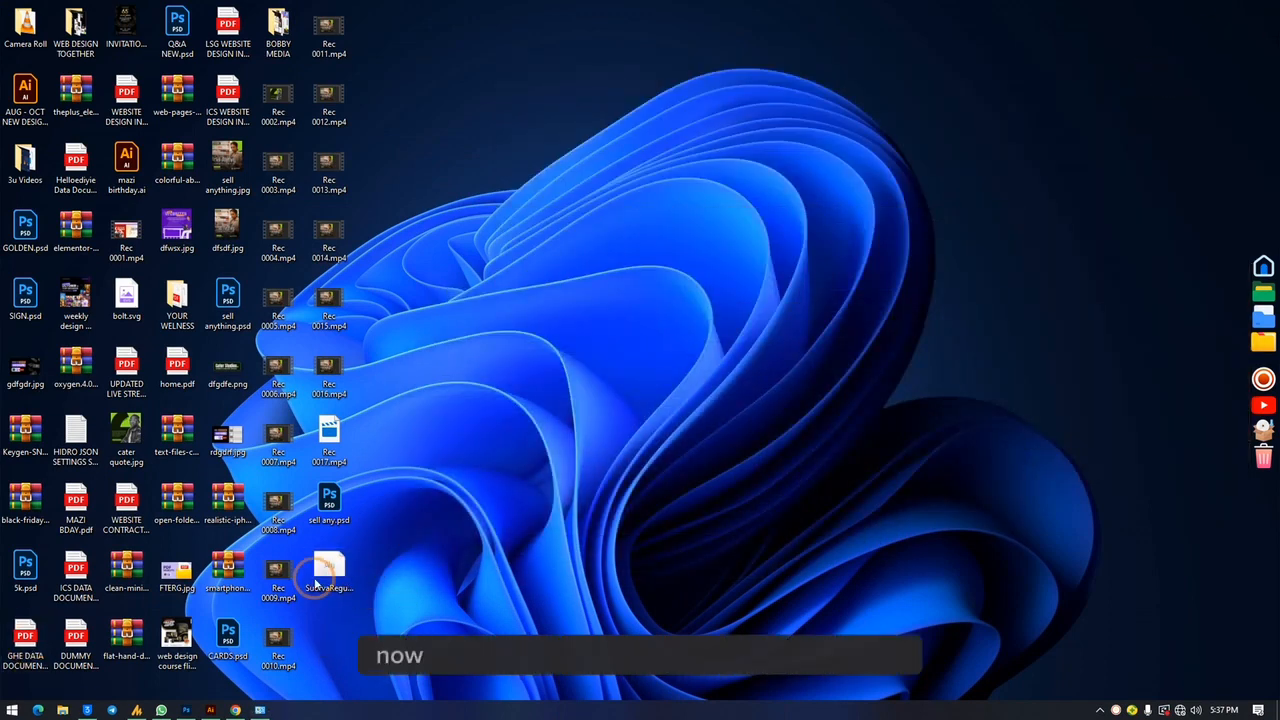
Step: Switch to WhatsApp and show the chat for forwarding the Suorva font file to a friend
mouse_move(163, 712)
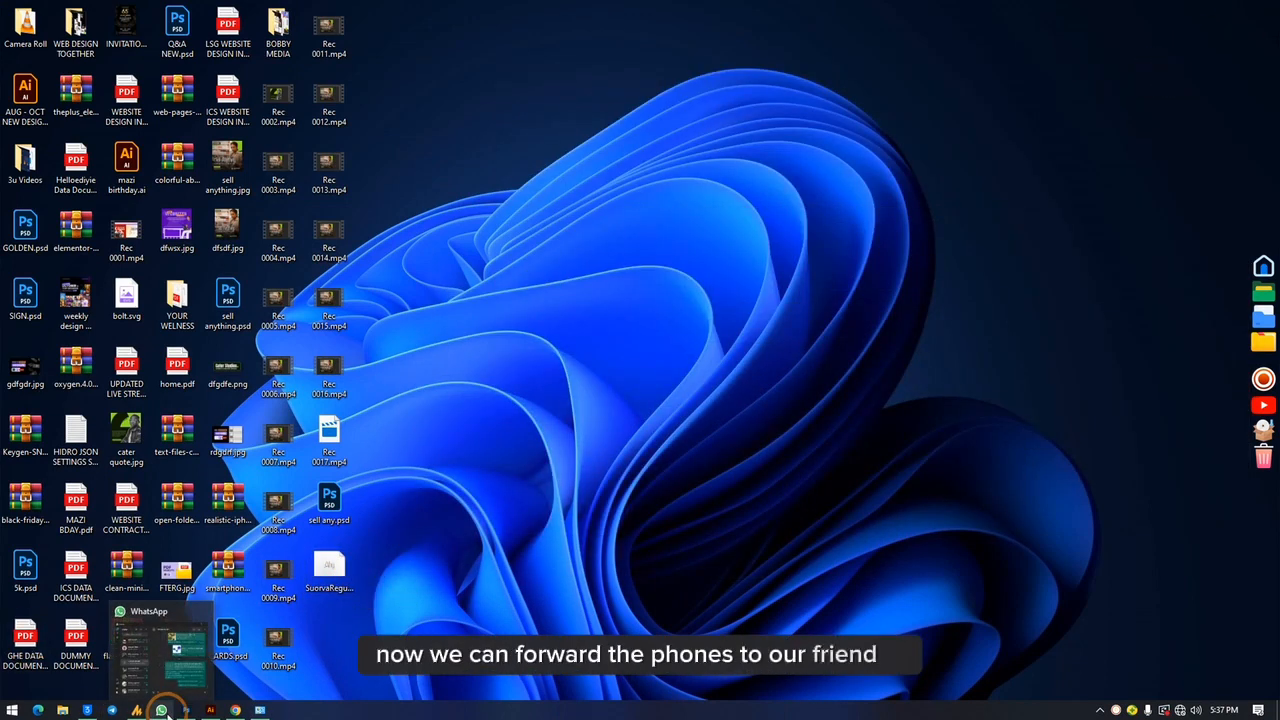
click(161, 711)
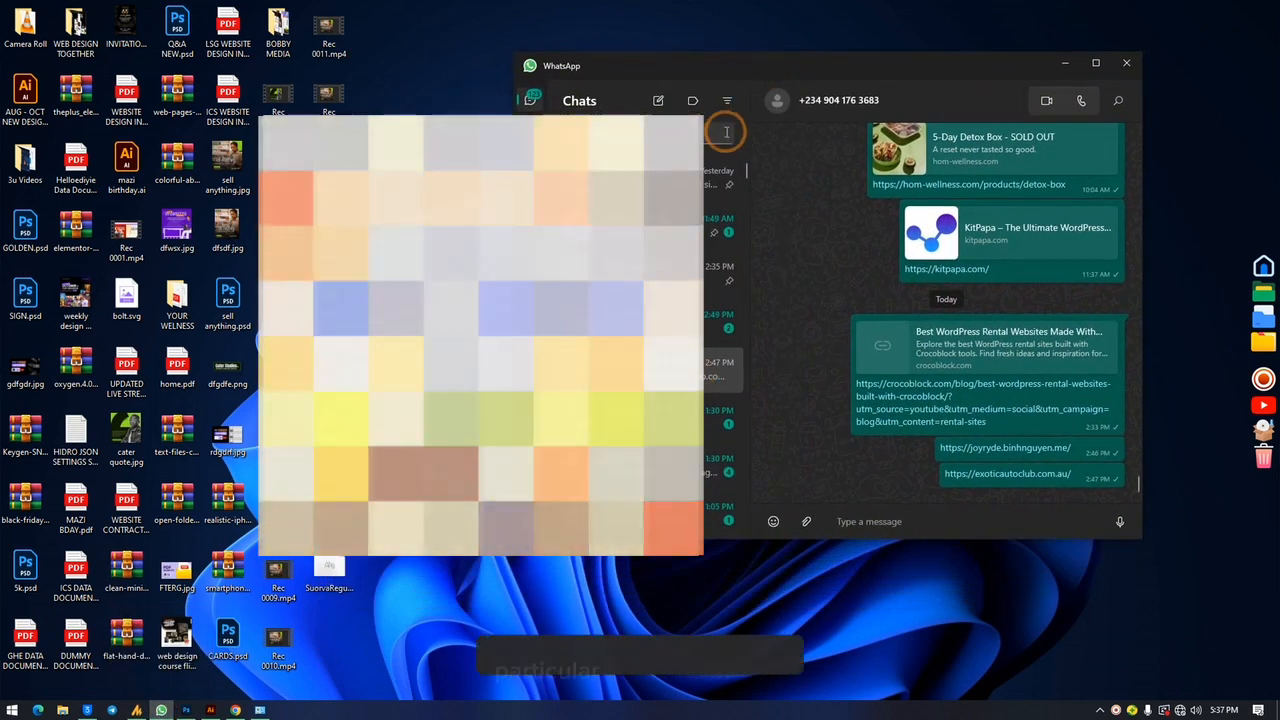
drag(707, 405, 960, 300)
click(1105, 514)
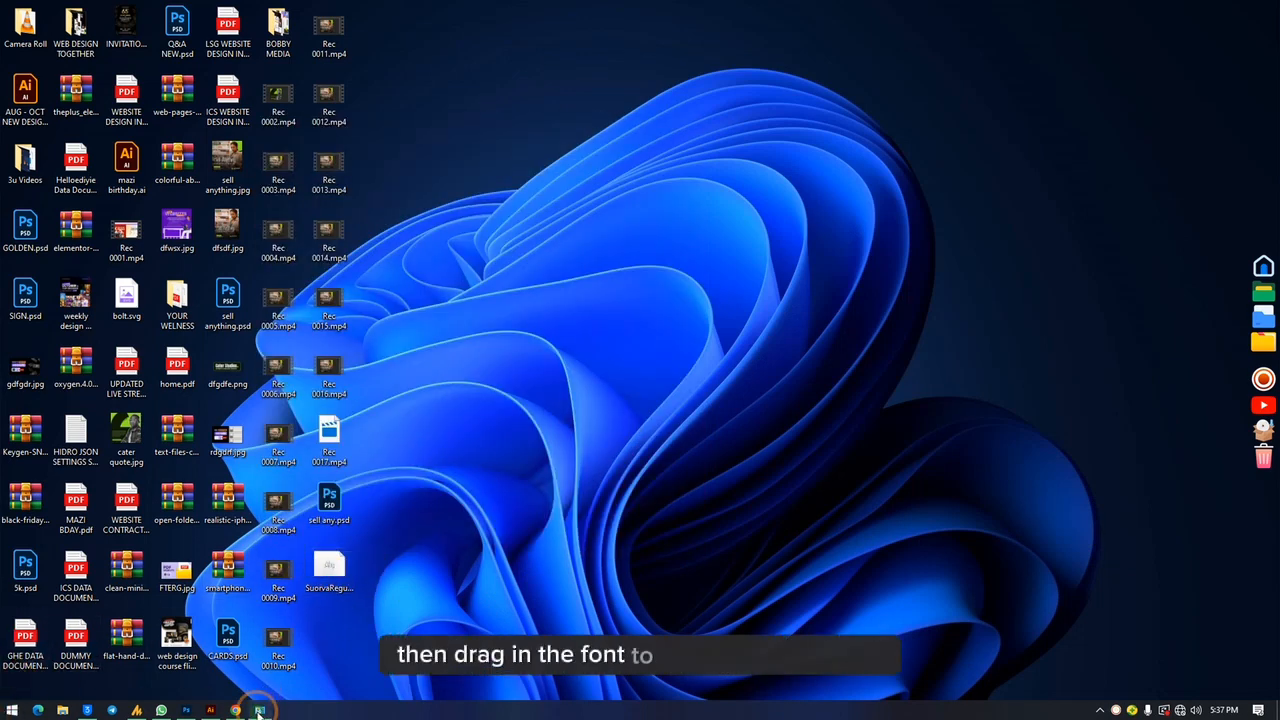
Step: Reopen the Fonts folder, and install the Suorva font from the SuorvaRegular.ttf file on the desktop
click(259, 710)
mouse_move(329, 568)
mouse_down()
mouse_move(998, 285)
mouse_move(1008, 262)
mouse_move(334, 592)
mouse_move(329, 575)
mouse_up()
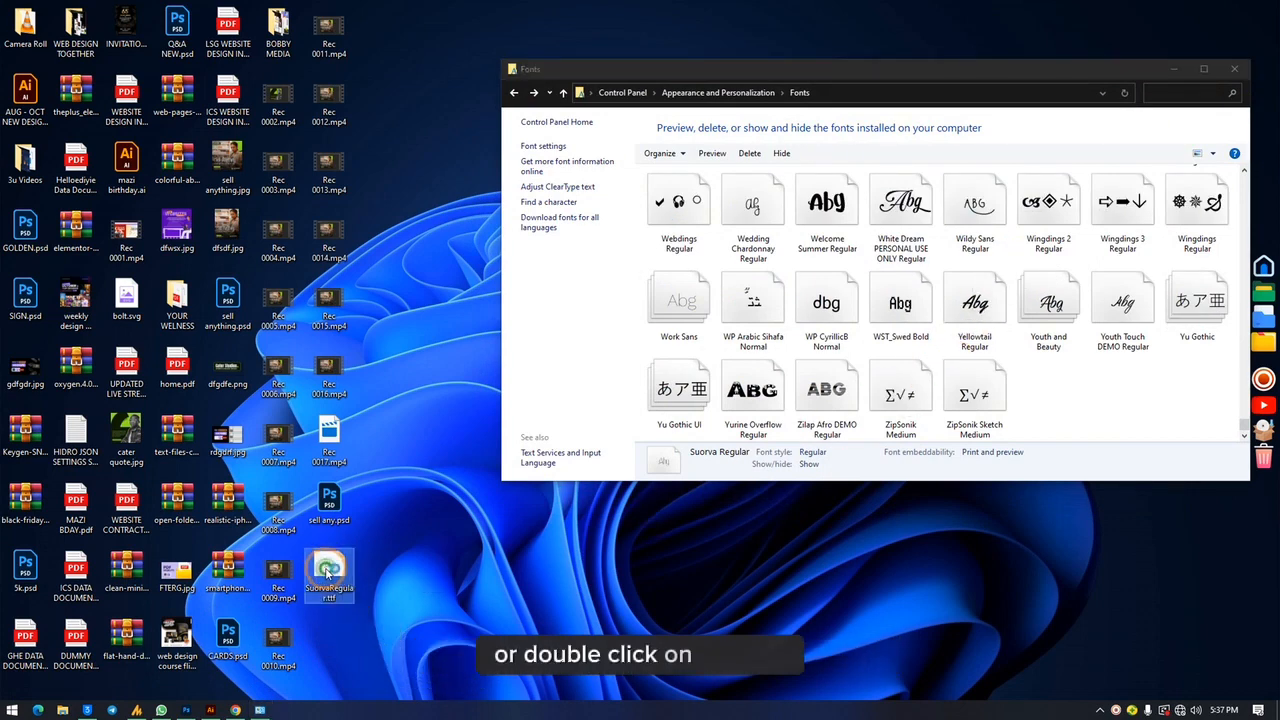
double_click(329, 572)
click(163, 140)
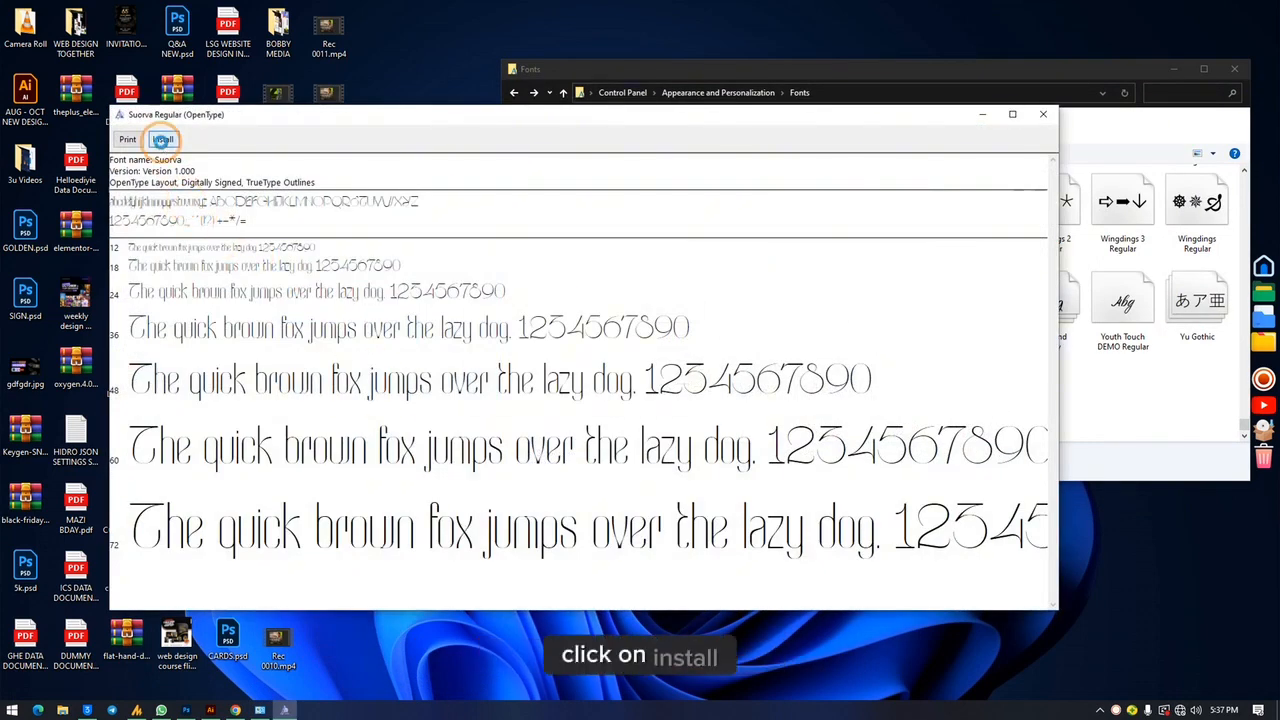
Step: Confirm the installation of the Suorva font, and close its preview and the Fonts folder
click(675, 366)
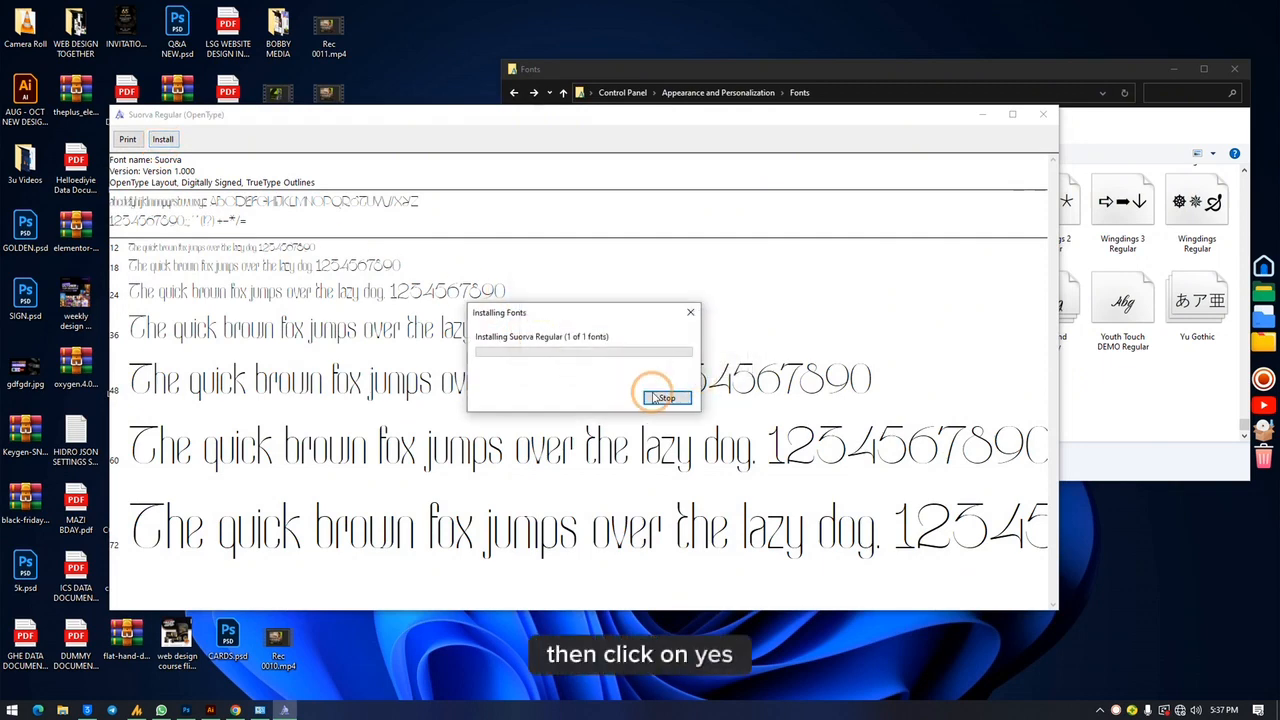
click(689, 313)
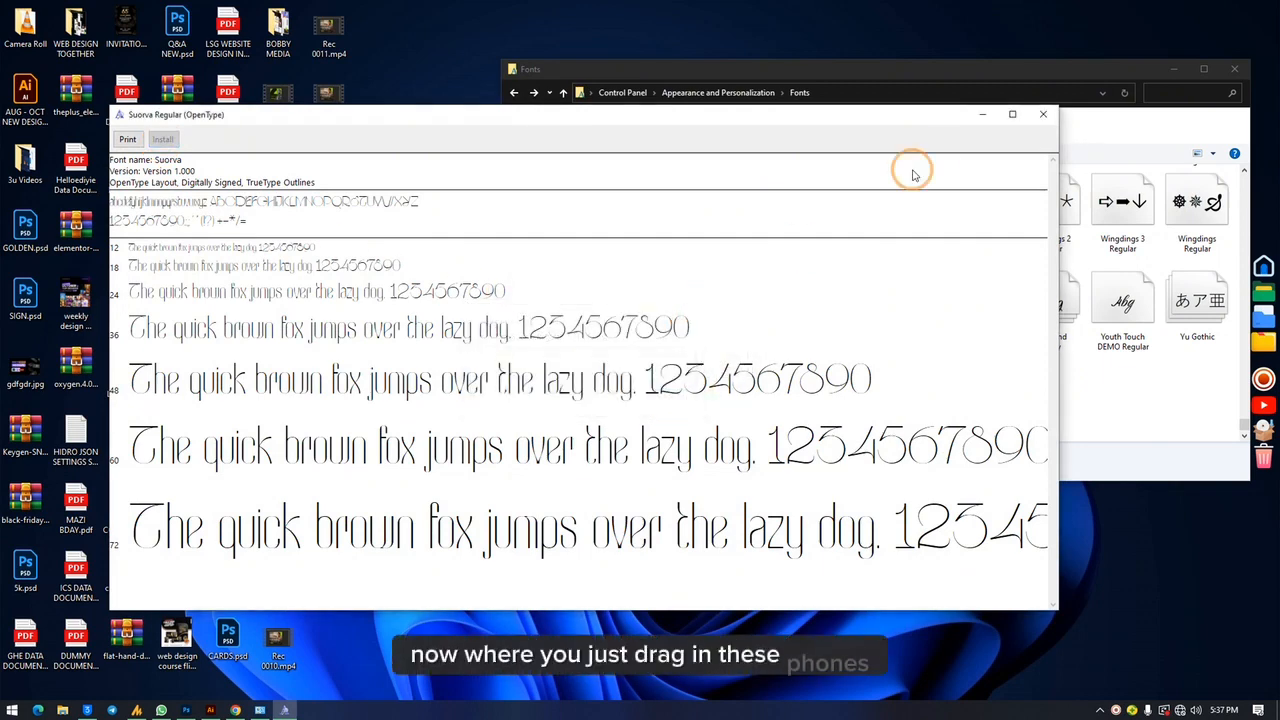
click(1043, 114)
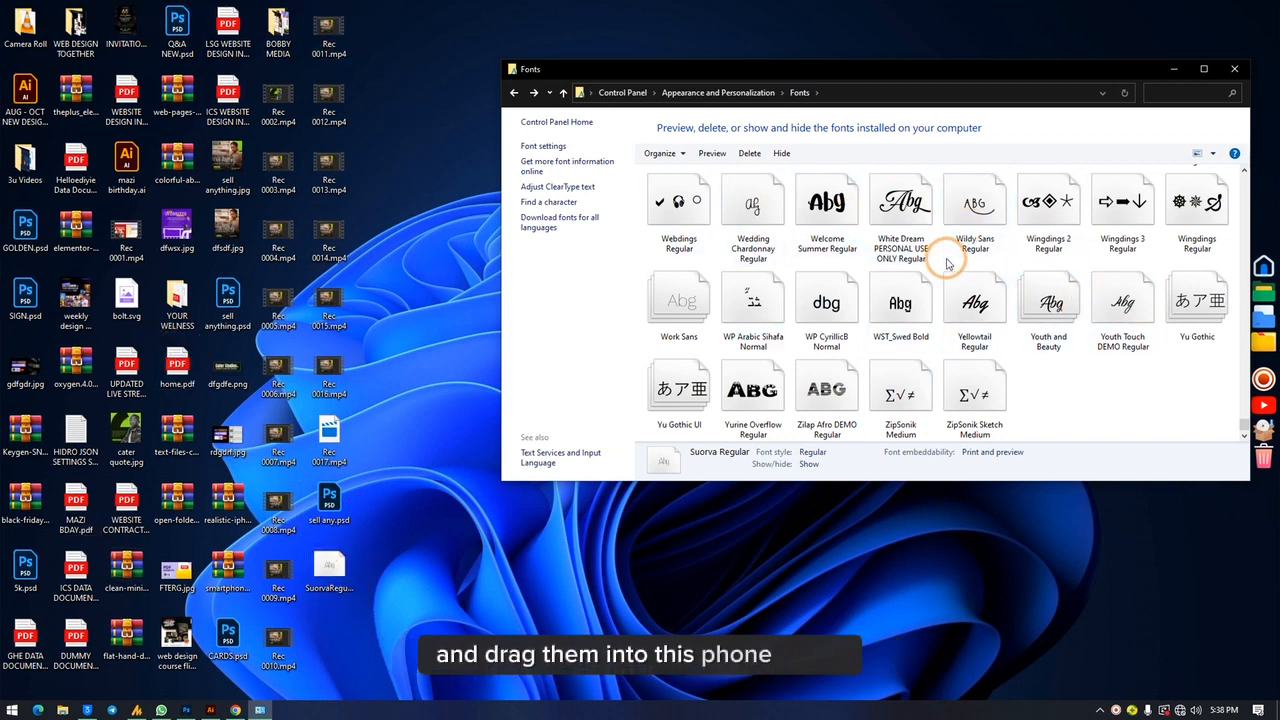
click(1239, 69)
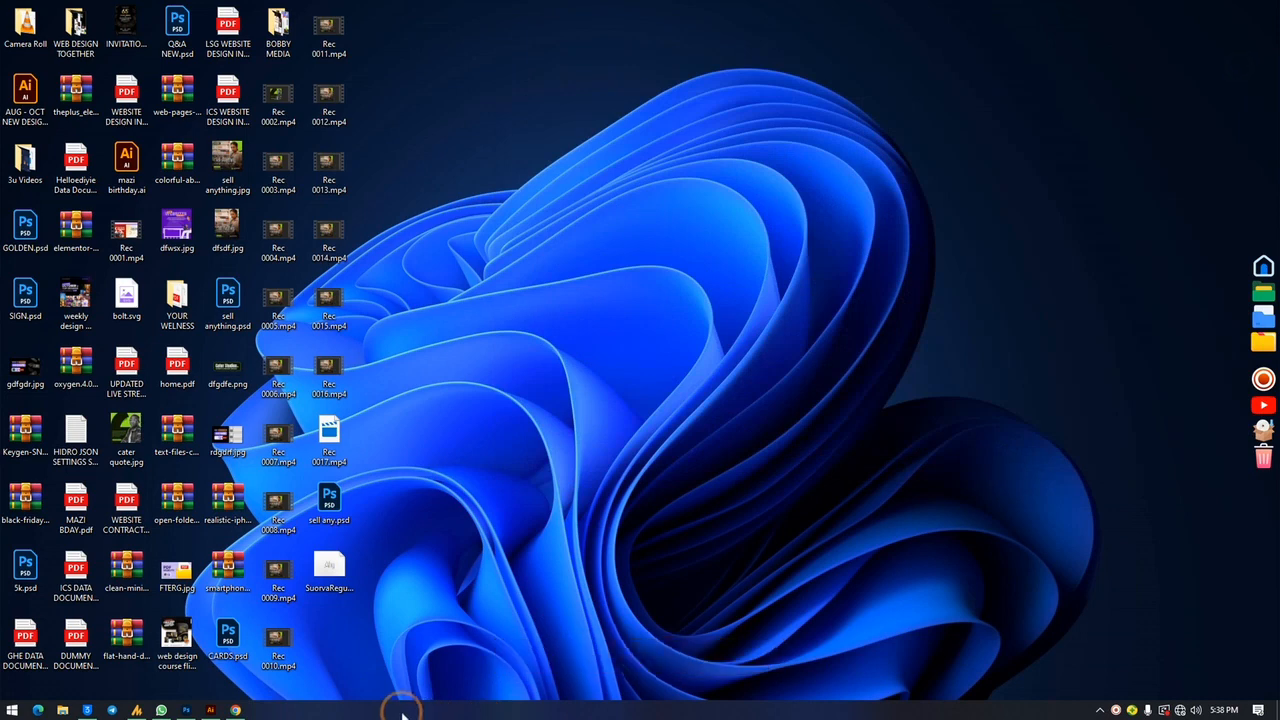
Step: Switch to Photoshop and change the workspace to Photography
click(185, 710)
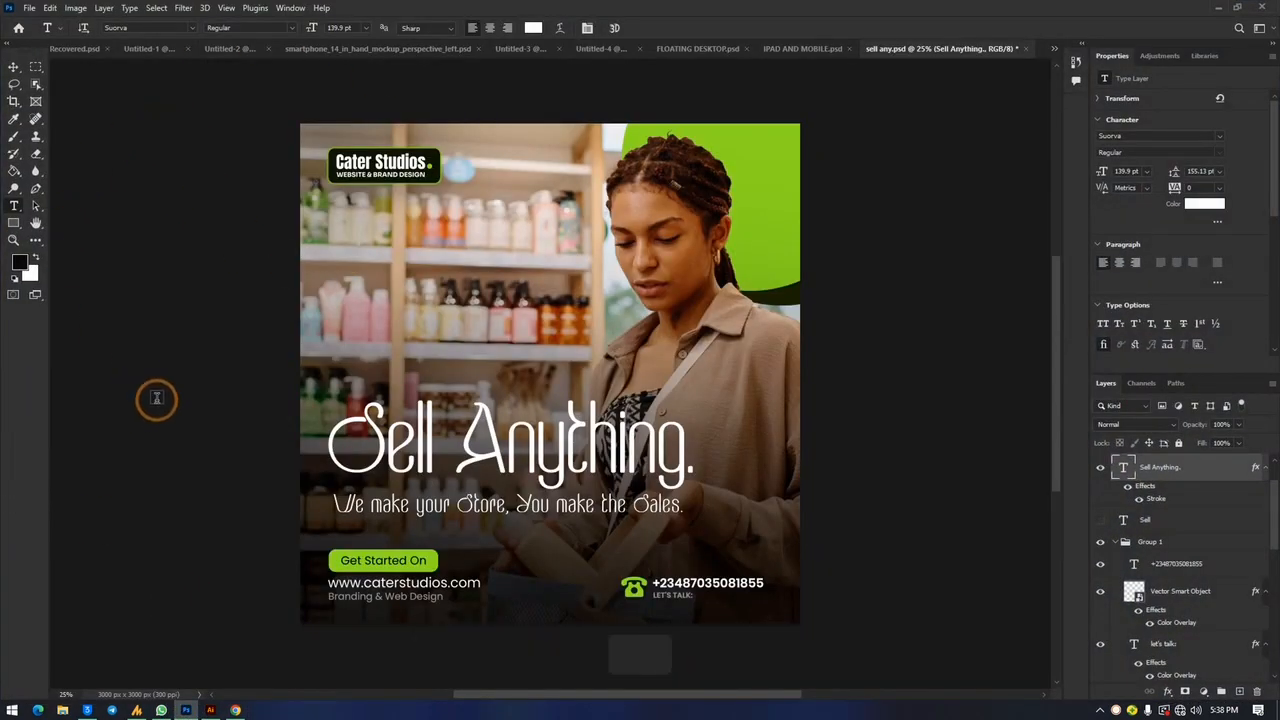
click(13, 66)
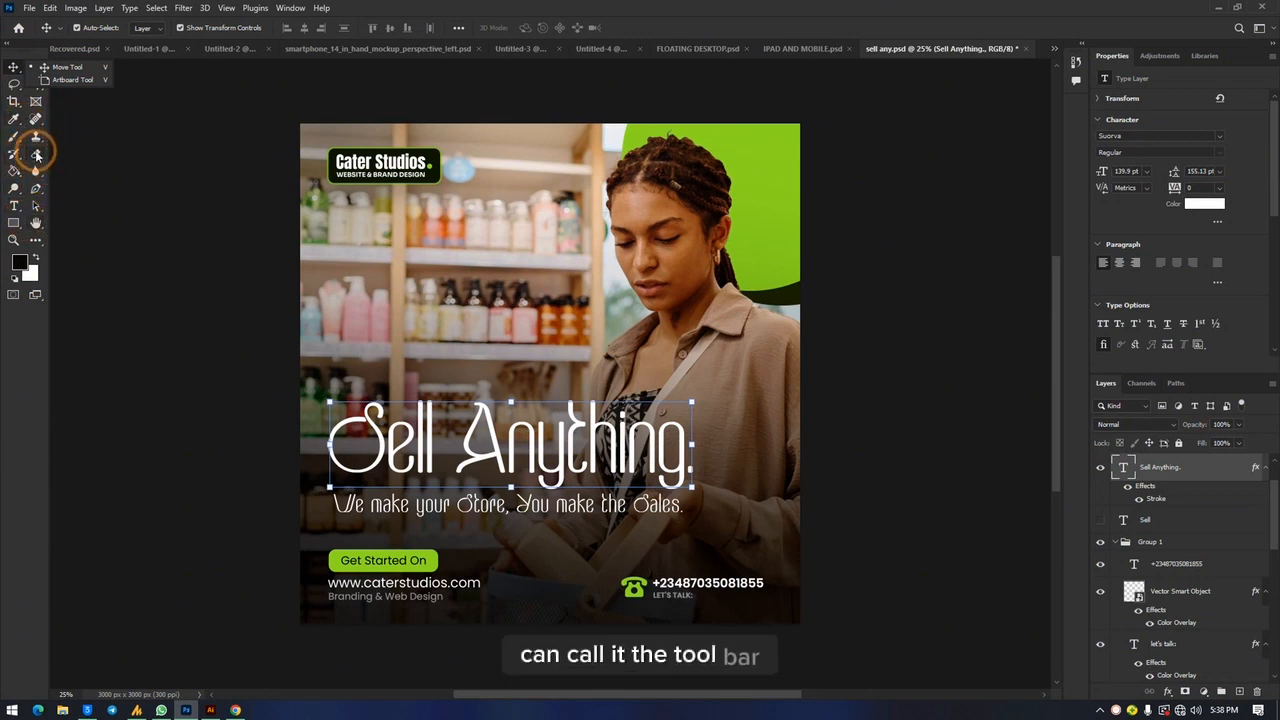
click(37, 153)
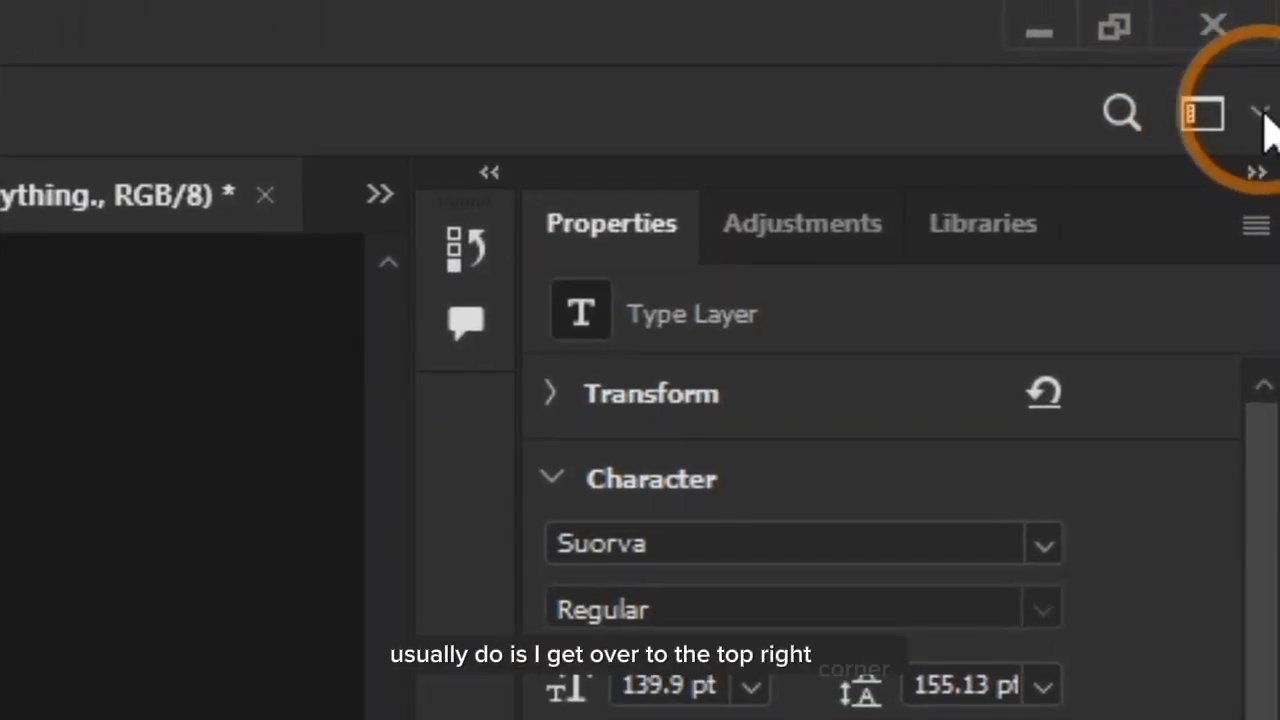
click(1262, 113)
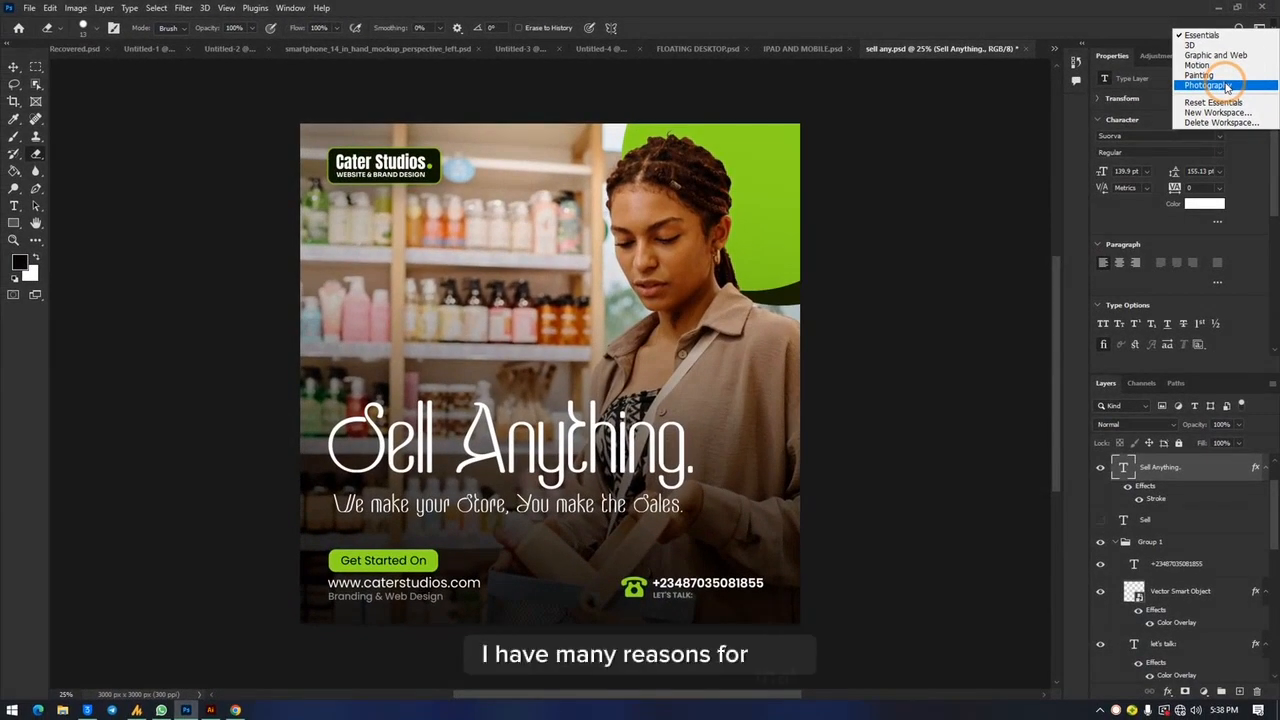
click(1226, 86)
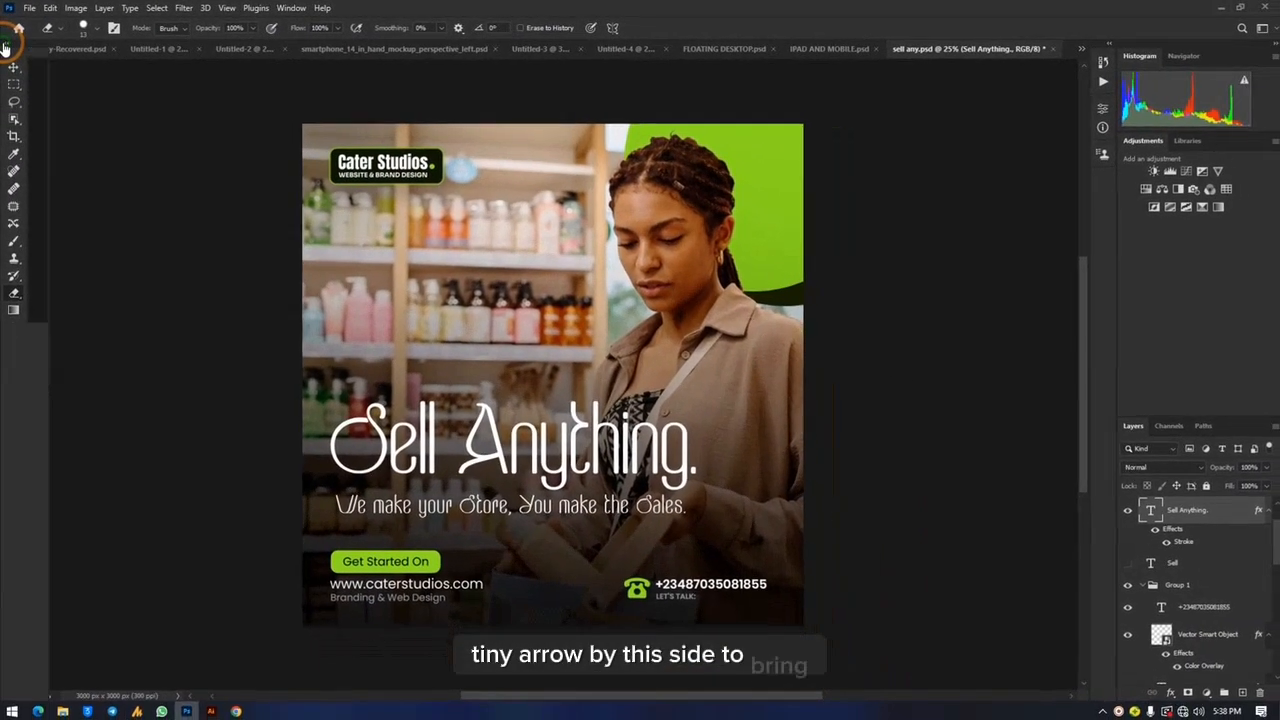
Step: Try the toolbar in one-column and two-column layouts, leaving it in two columns
click(24, 176)
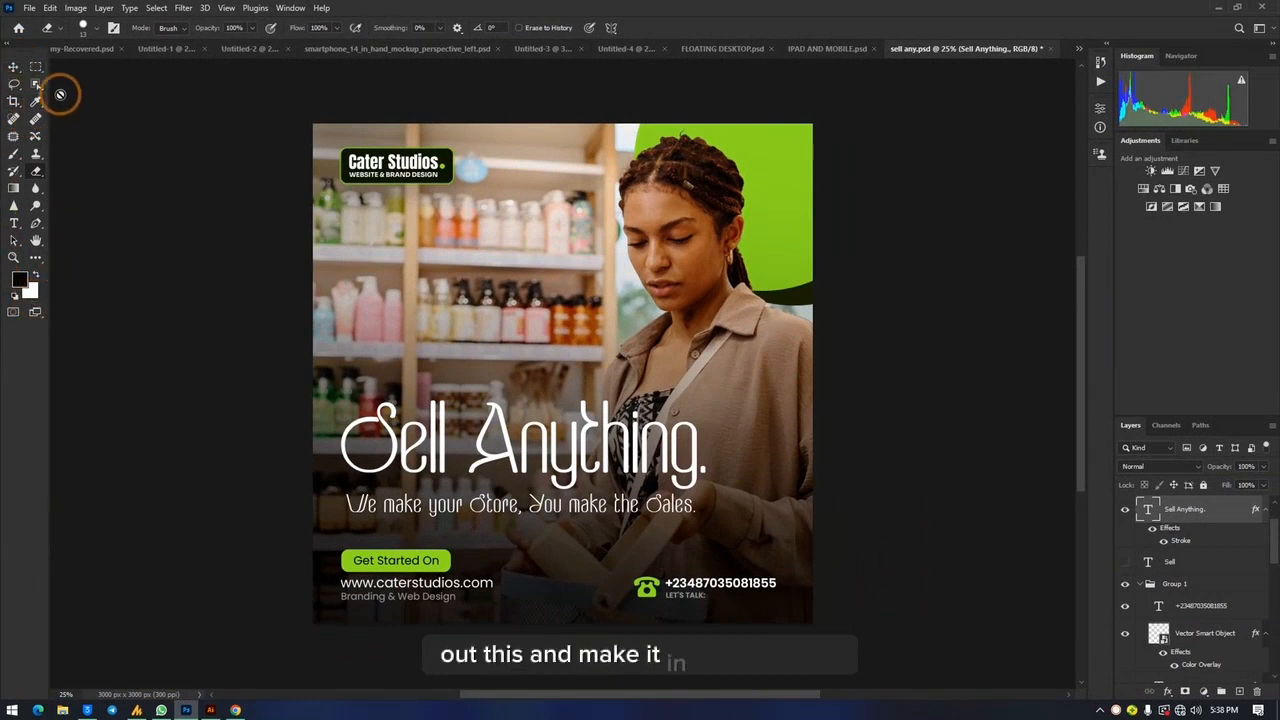
click(11, 48)
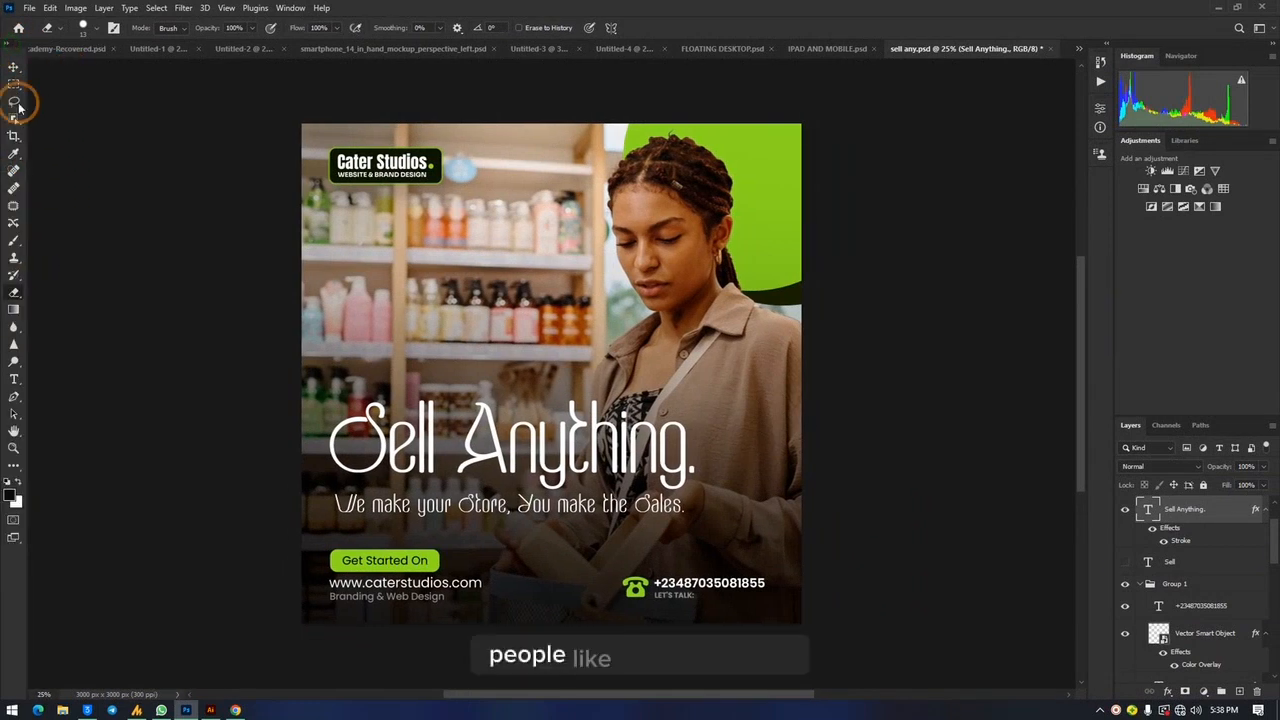
click(8, 47)
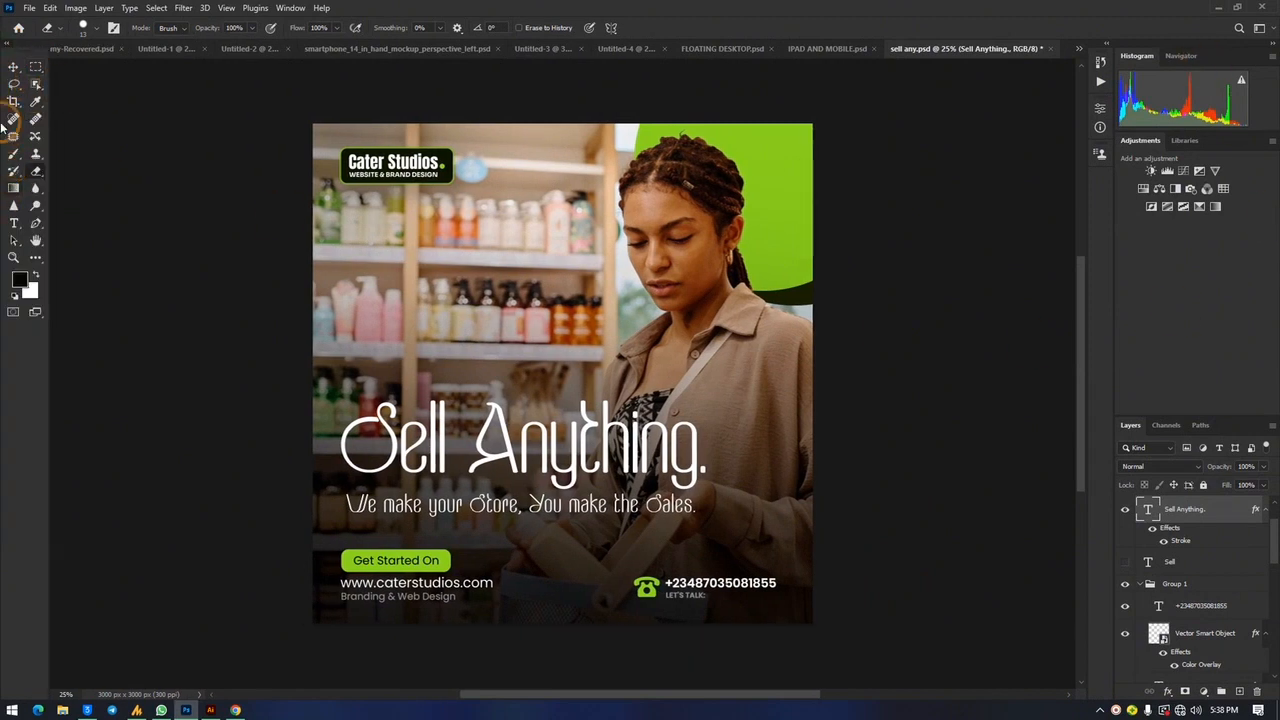
Step: Close the Histogram and Navigator panel group and the Adjustments and Libraries panel group
right_click(1141, 59)
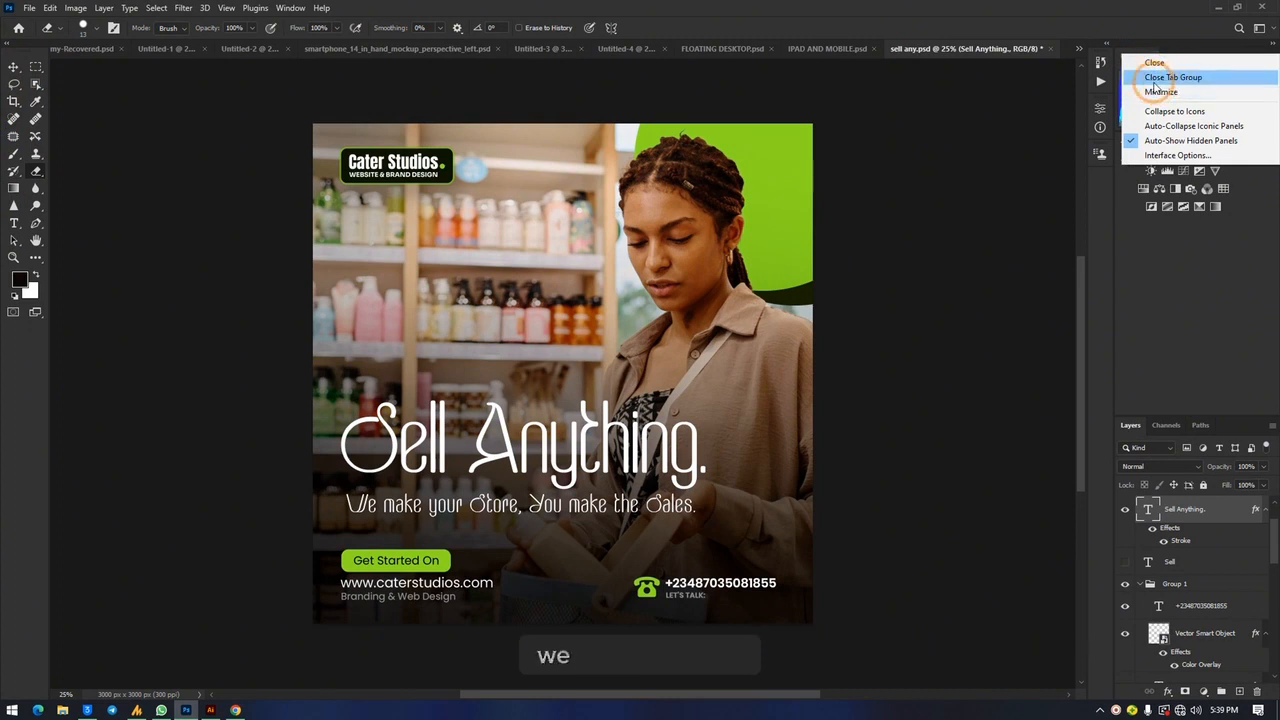
click(1160, 77)
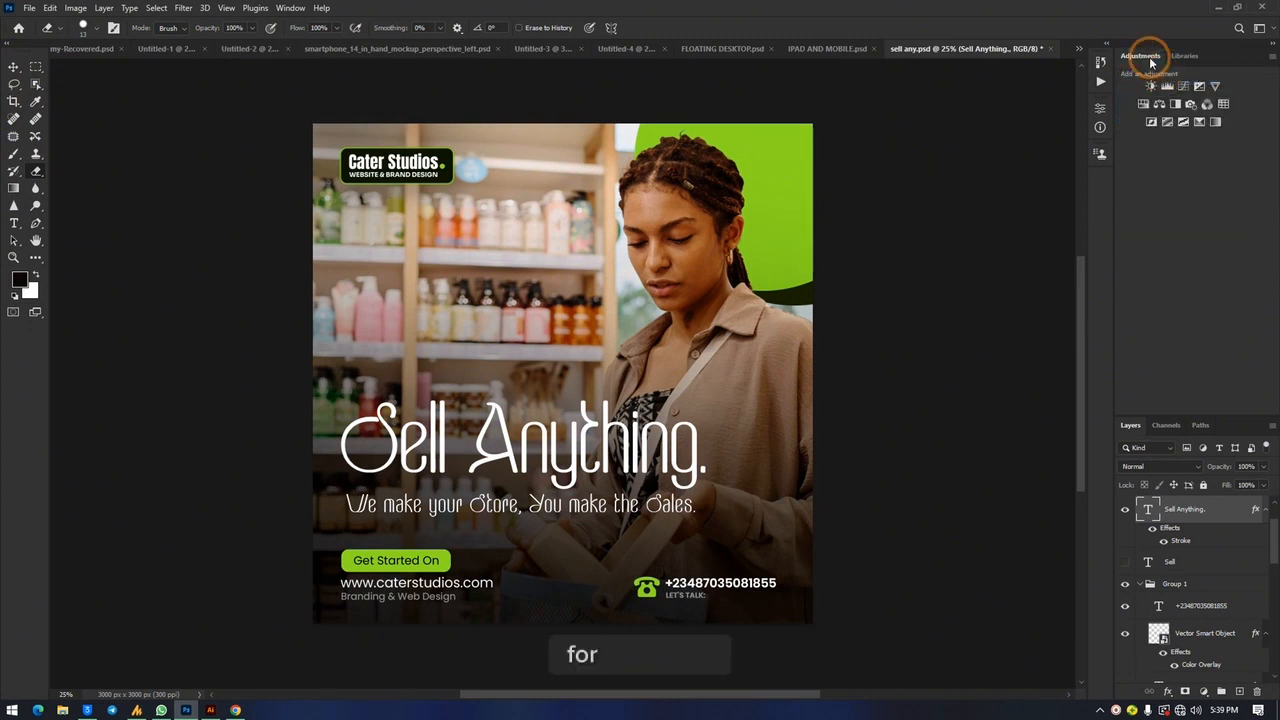
right_click(1143, 55)
click(1158, 77)
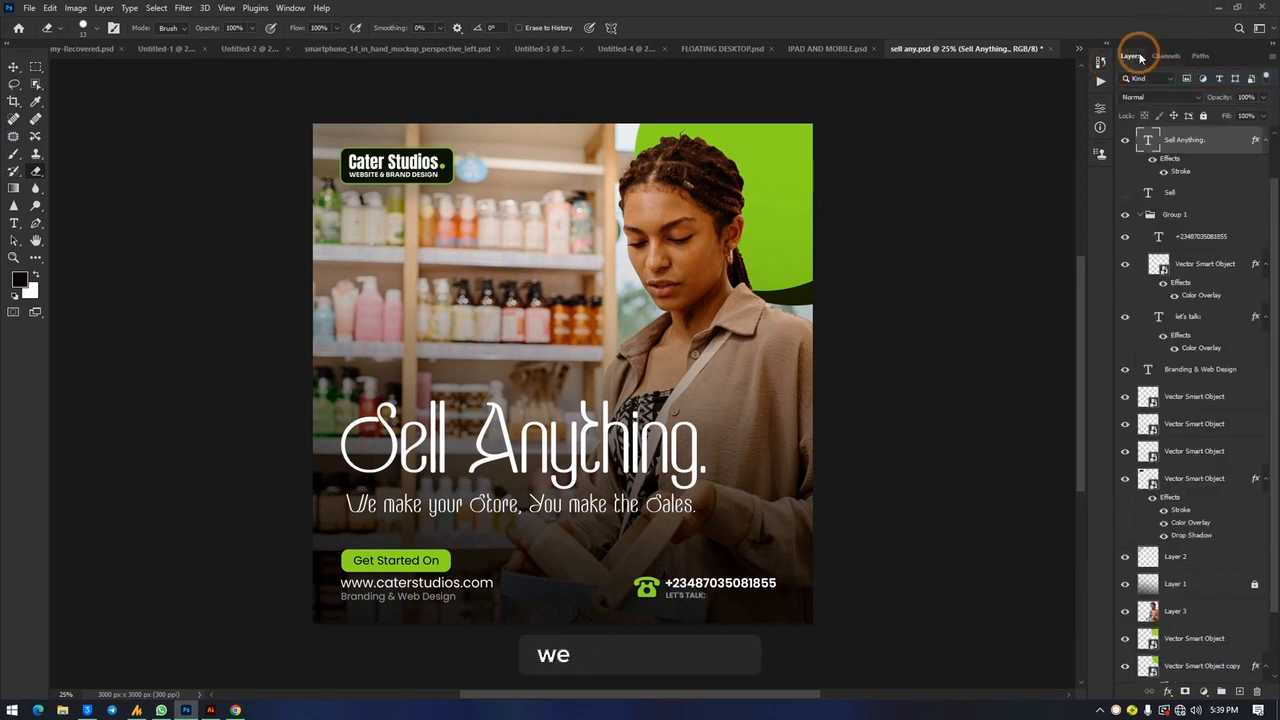
Step: View the Channels panel without closing it, and return to the Layers panel
click(1168, 56)
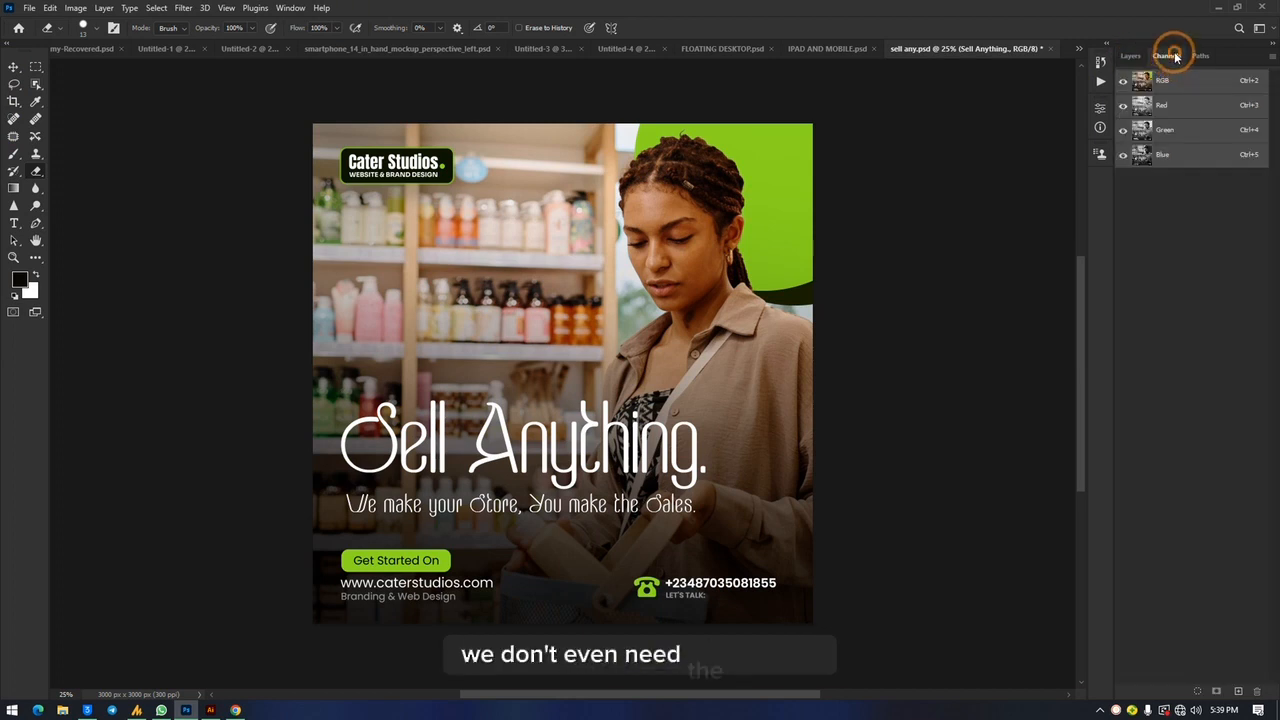
right_click(1176, 57)
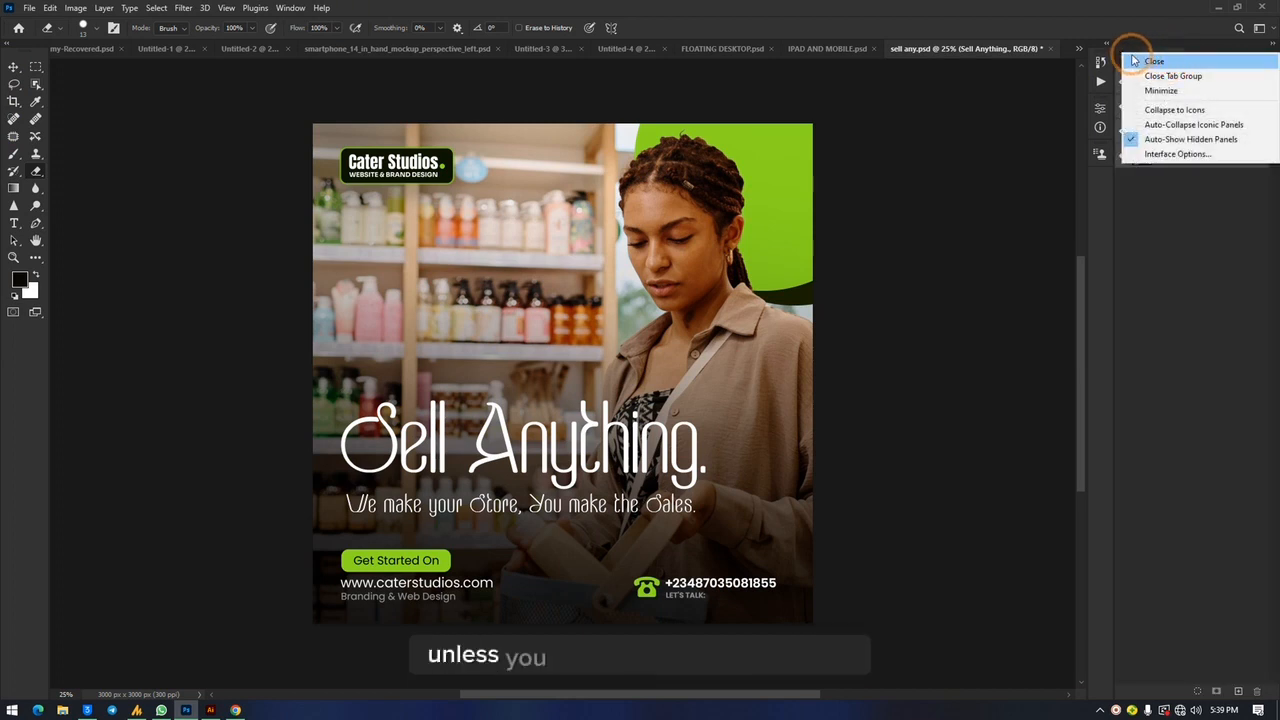
click(1130, 57)
click(1136, 57)
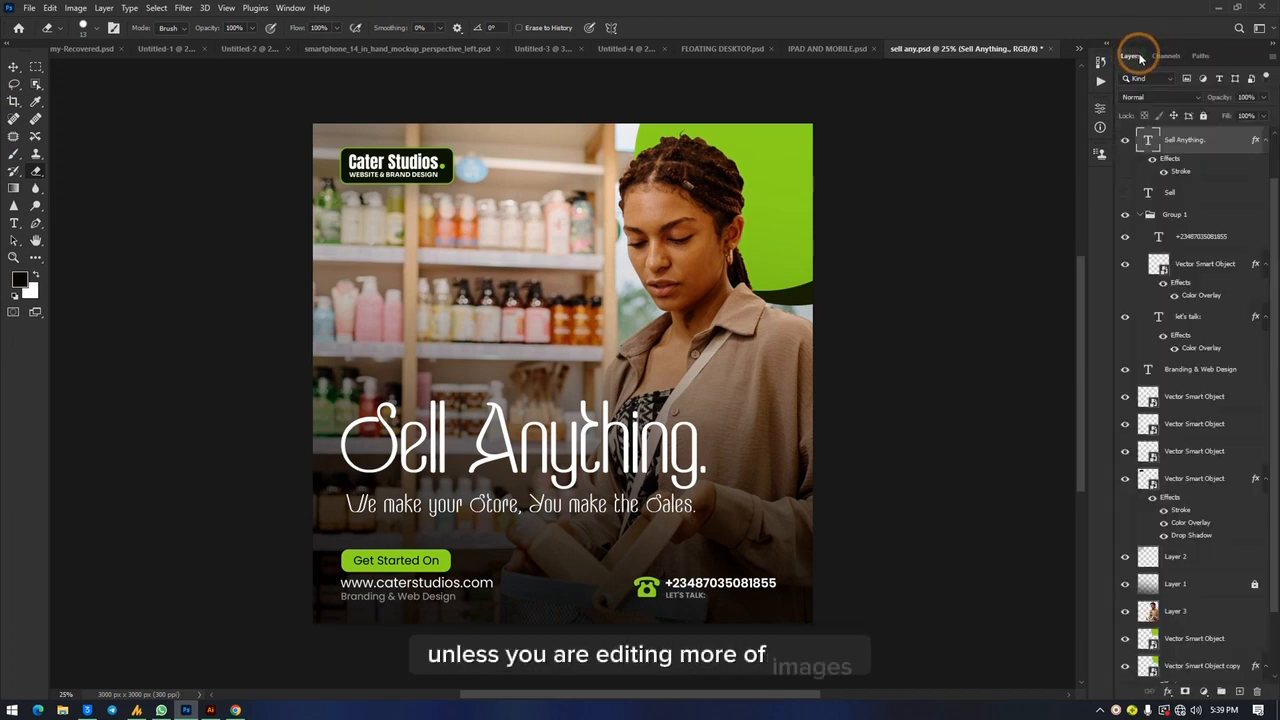
Step: Open the Character panel for the Type tool, dock it beside Layers, Channels and Paths, and collapse the floating Paragraph panel
click(13, 224)
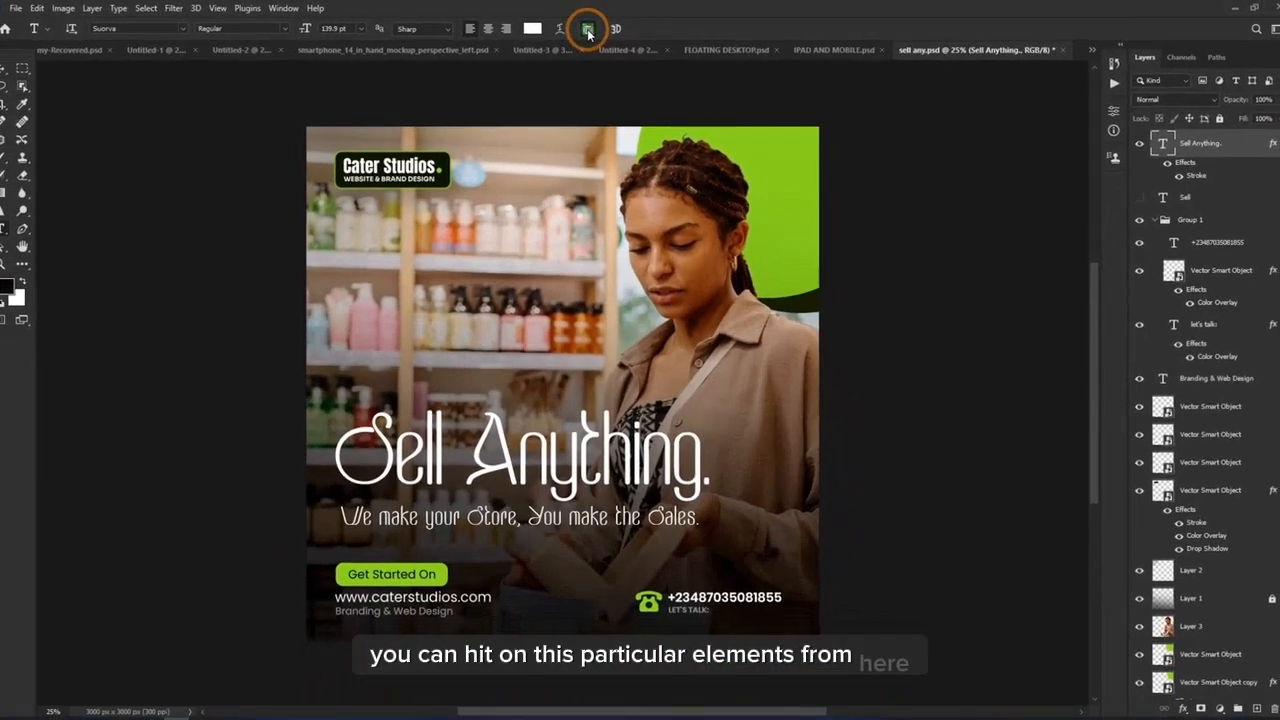
click(607, 57)
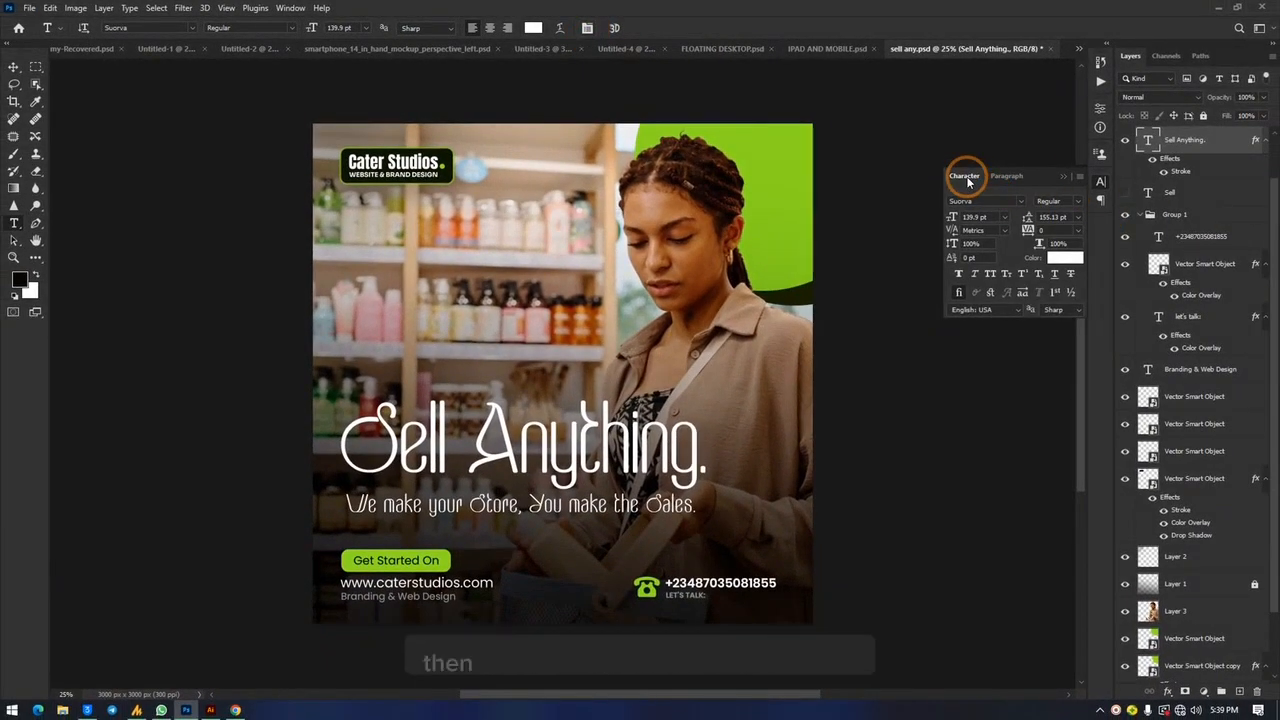
drag(967, 182, 1212, 55)
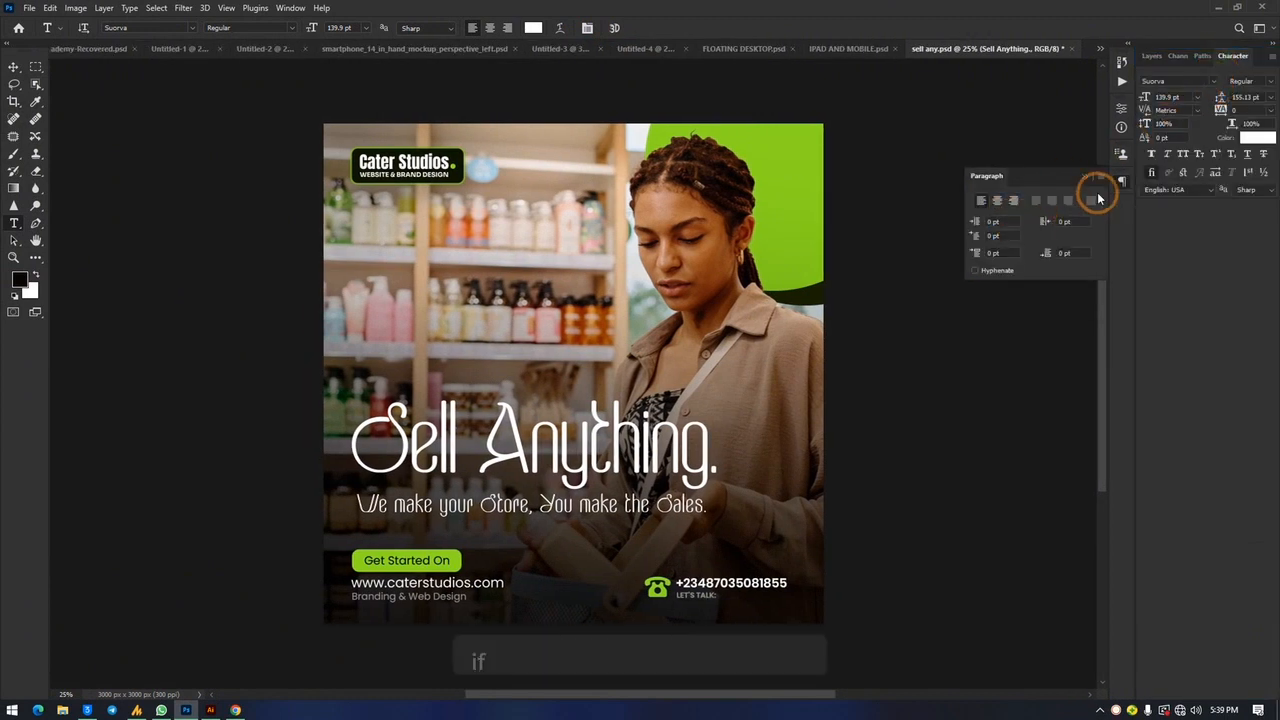
click(1090, 180)
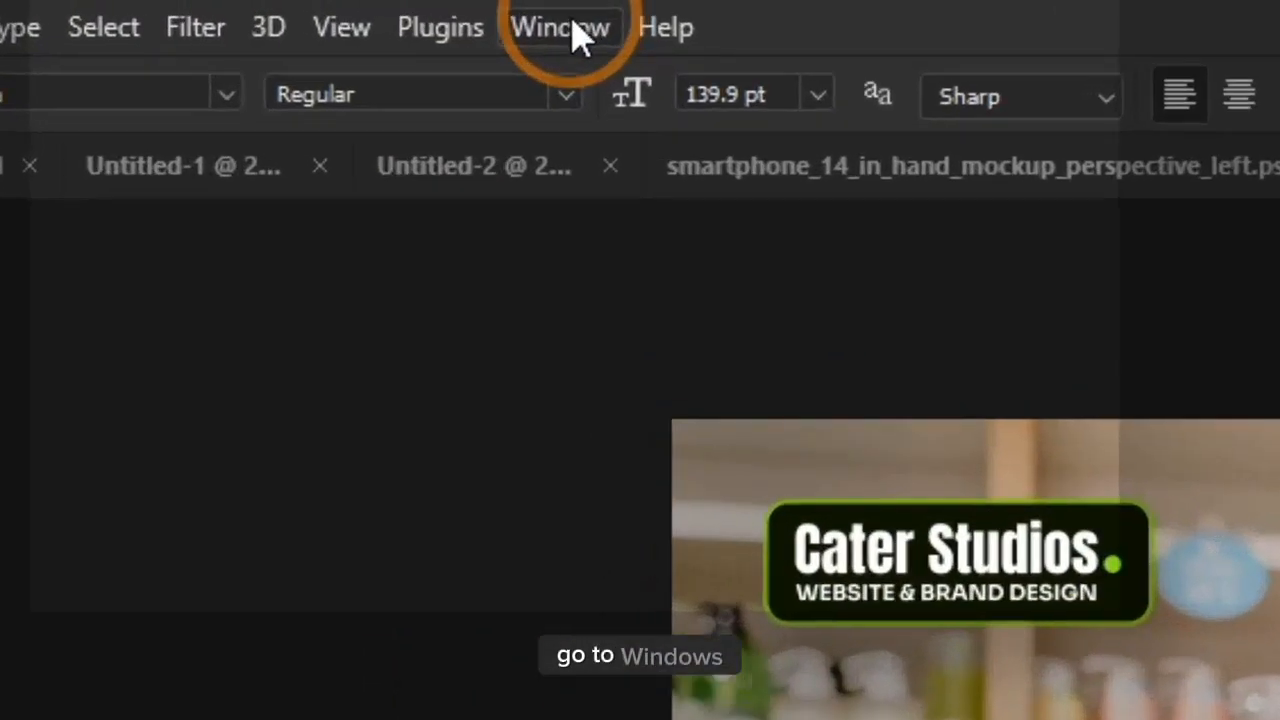
Step: Show the Styles panel, and close the whole panel group that holds Adjustments, Libraries and Styles
click(291, 9)
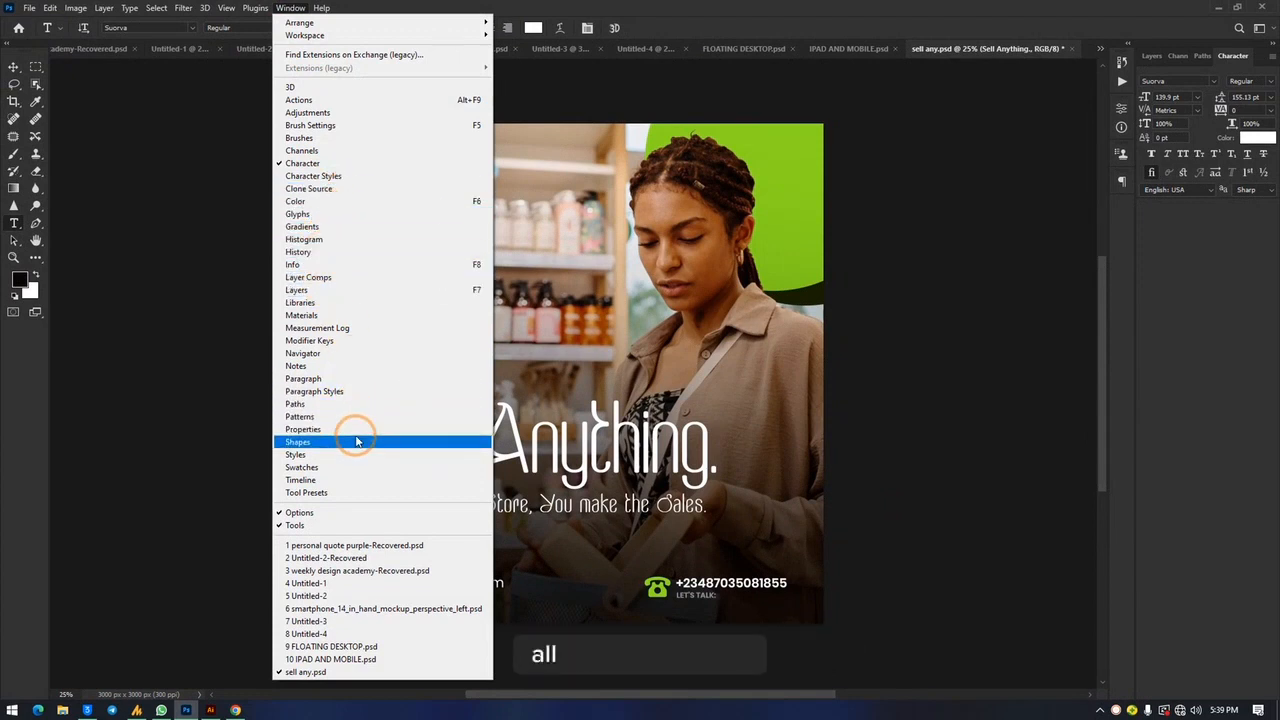
click(330, 456)
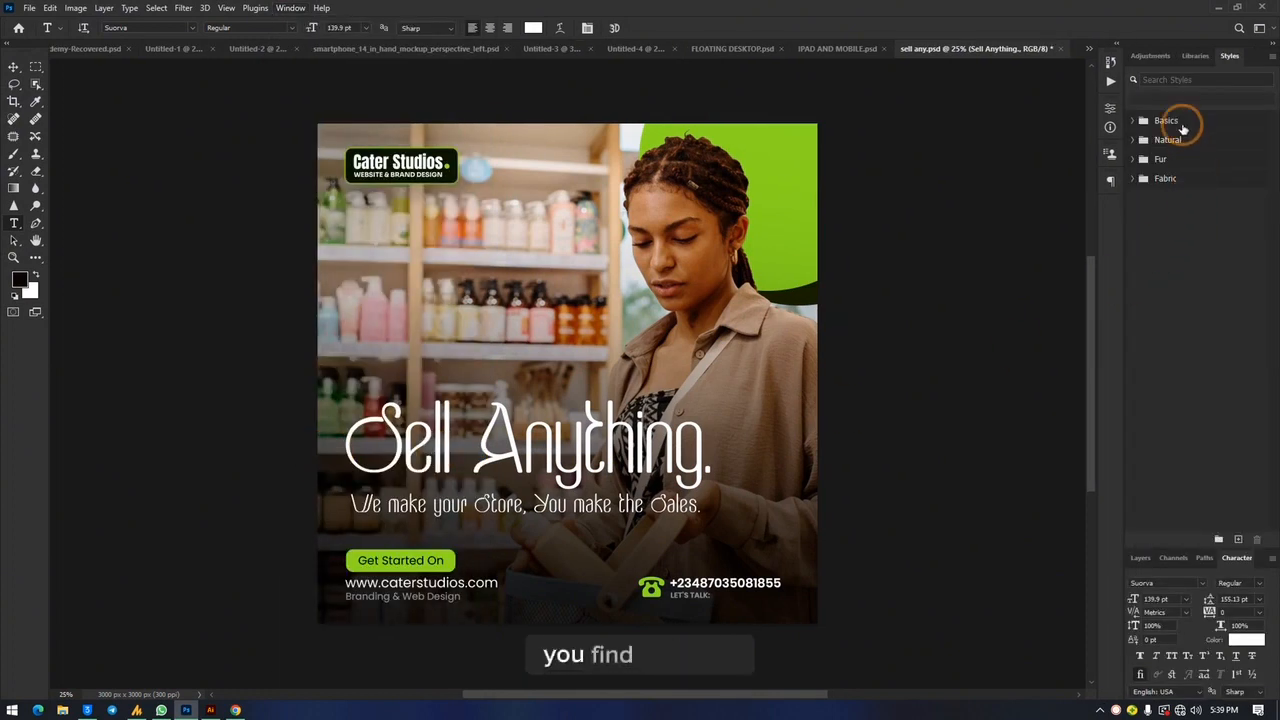
click(1152, 57)
right_click(1150, 57)
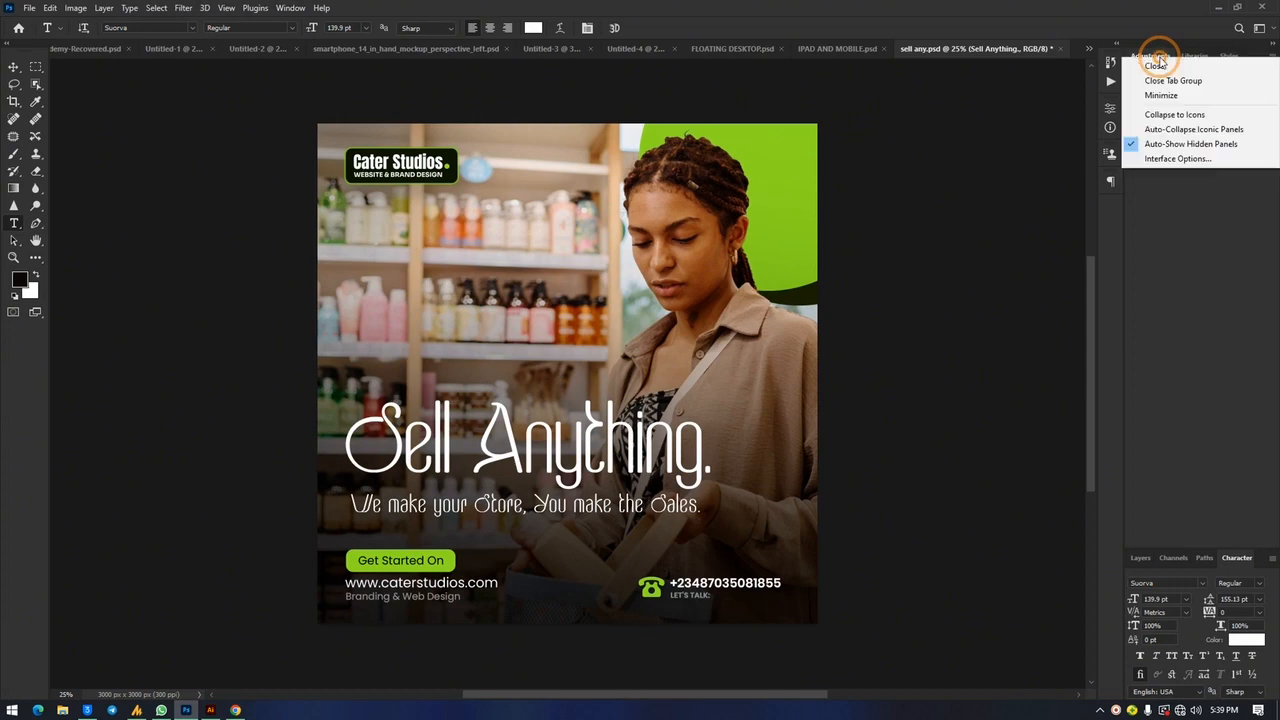
click(1177, 72)
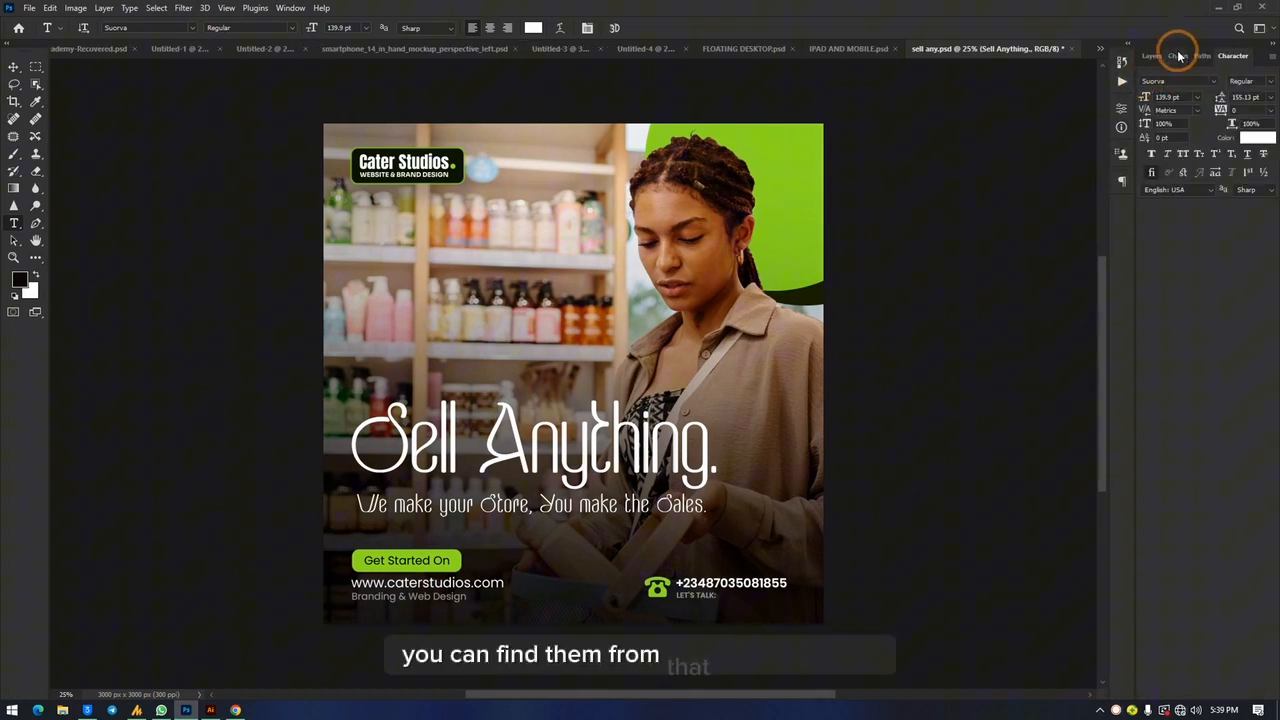
Step: Close the Channels and Paths panels, keeping only Layers and Character in the docked group
click(1178, 56)
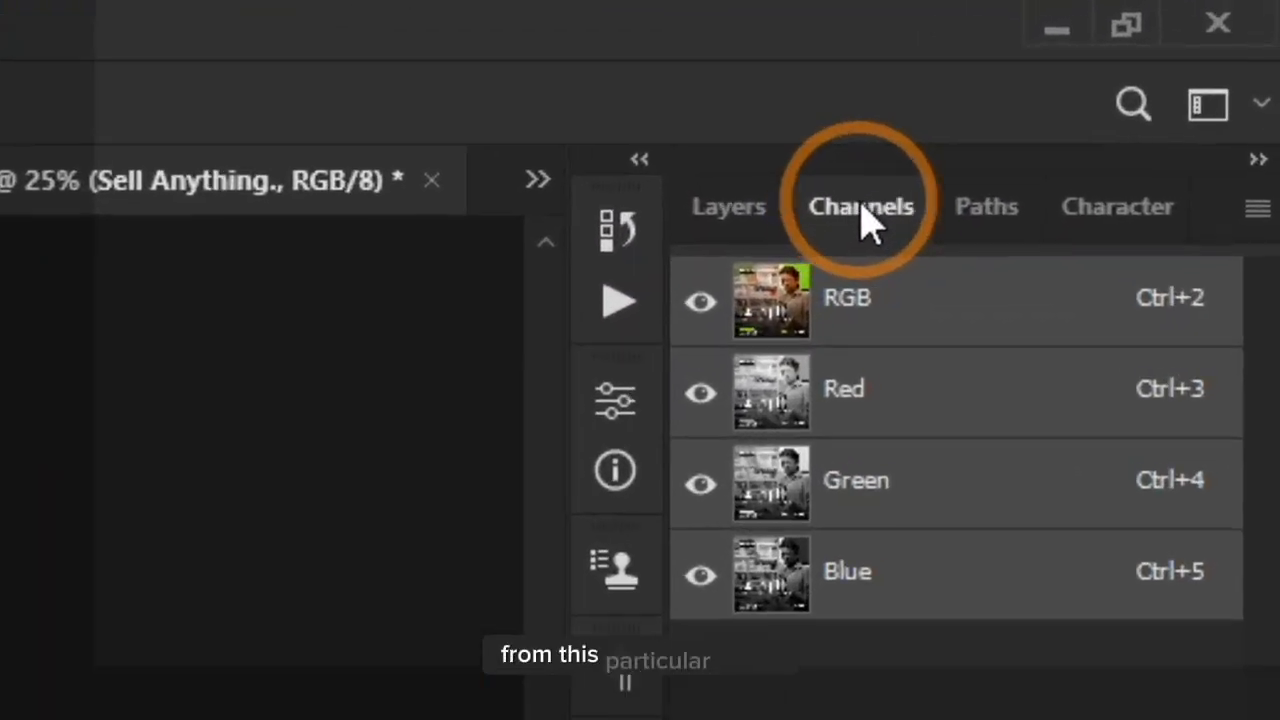
right_click(1168, 57)
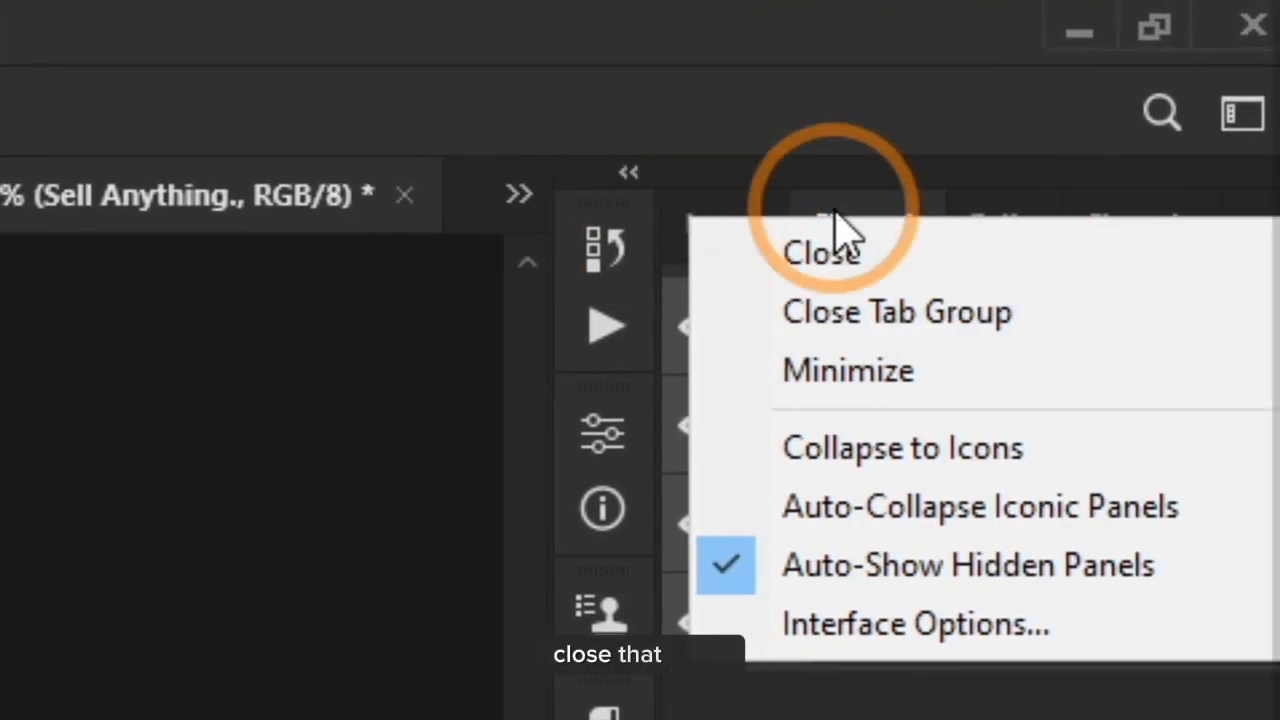
click(918, 247)
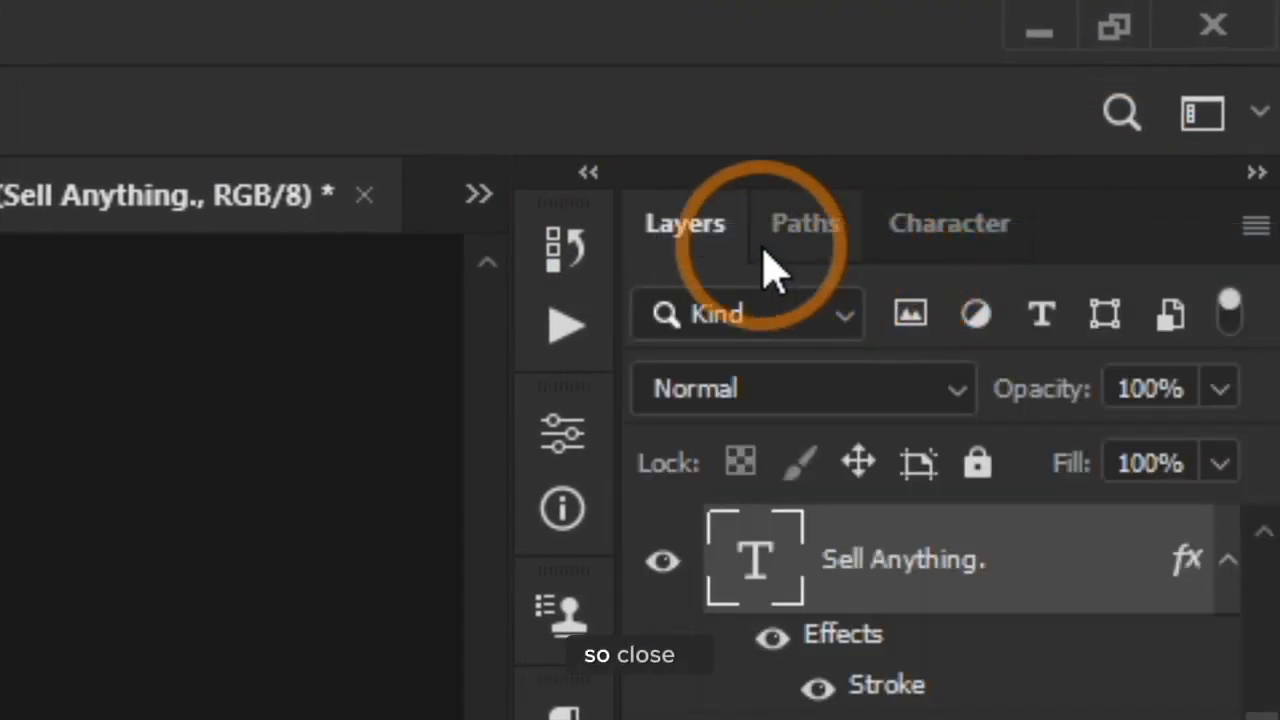
click(815, 240)
right_click(820, 250)
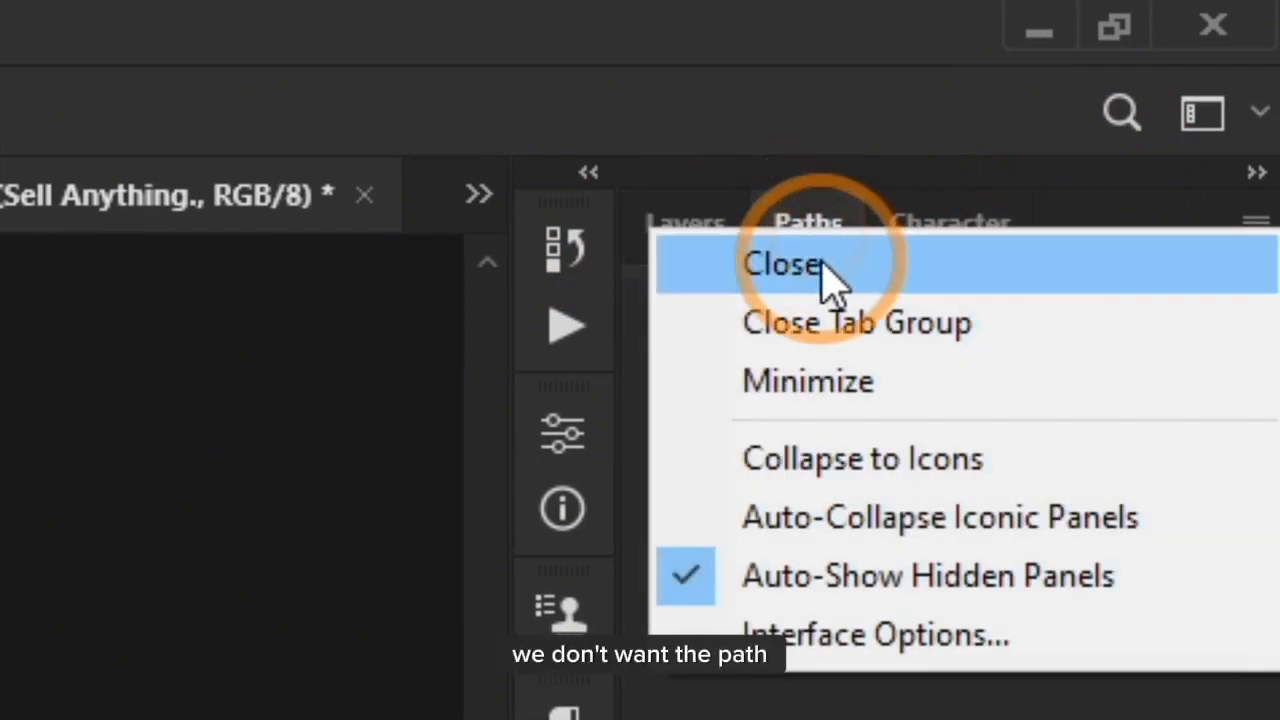
click(828, 268)
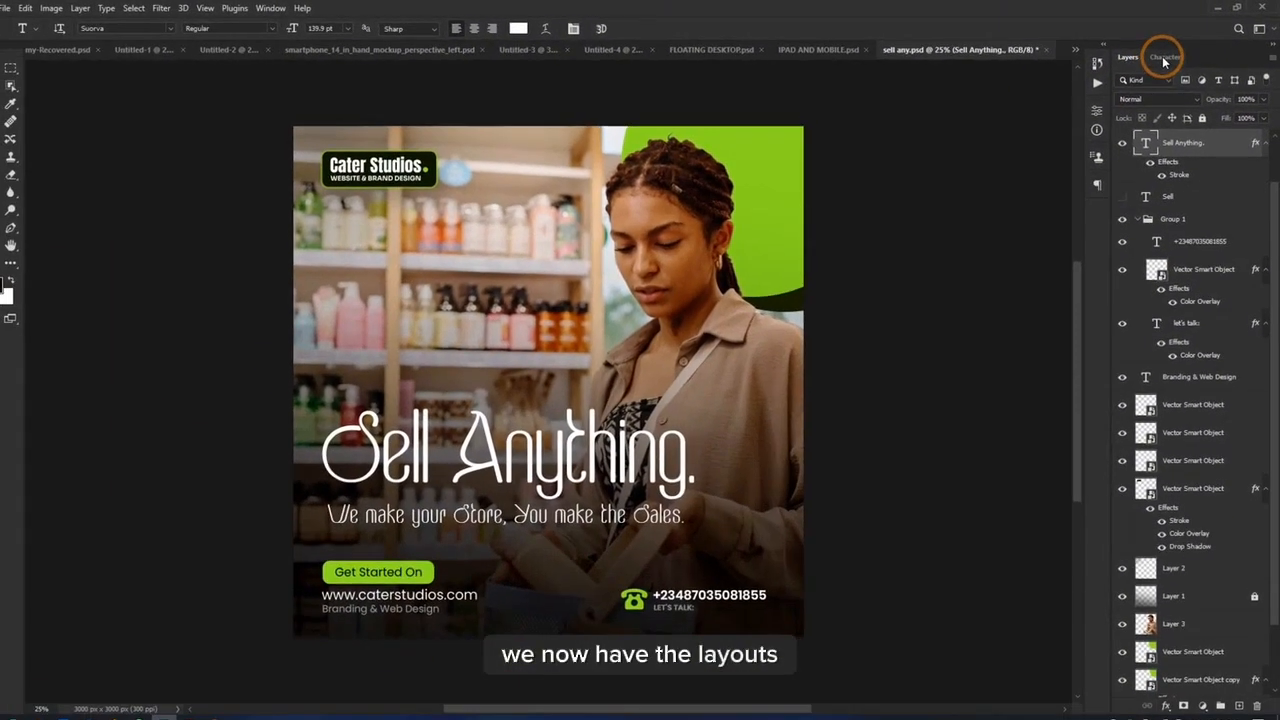
Step: Compare the Character and Layers panels, toggling the visibility of the Sell text layer on and off again
click(755, 232)
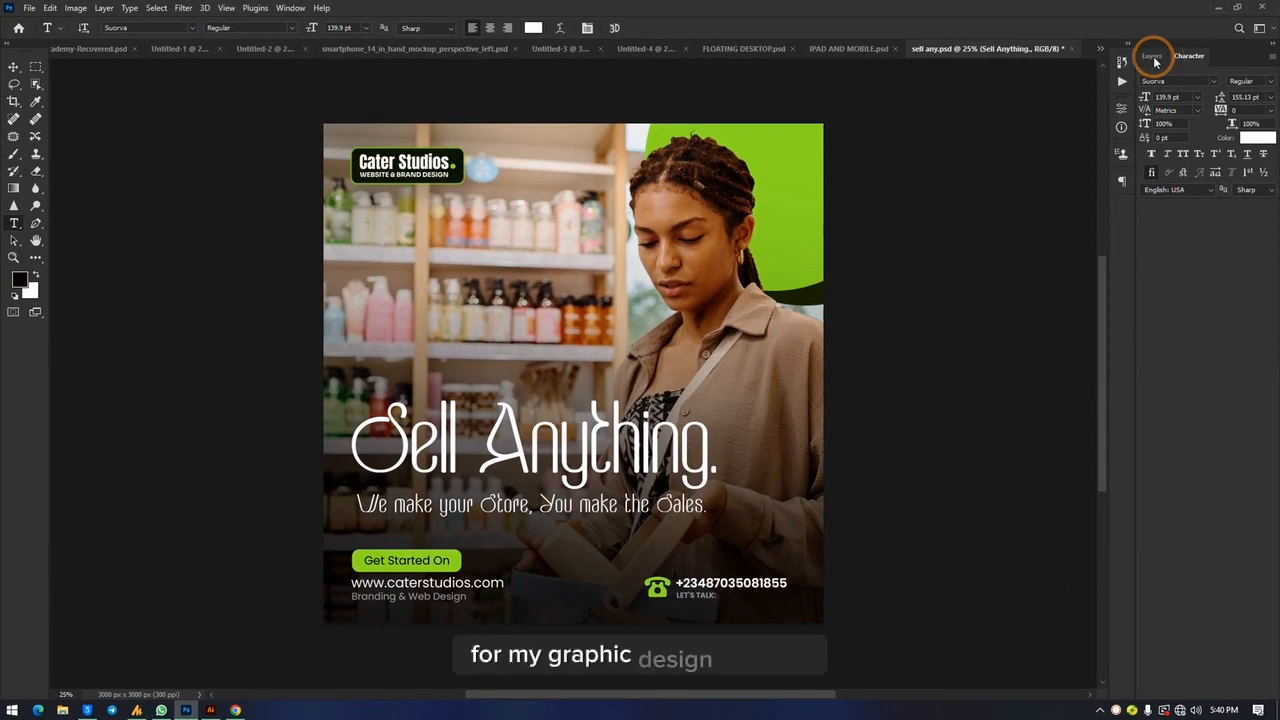
click(1153, 57)
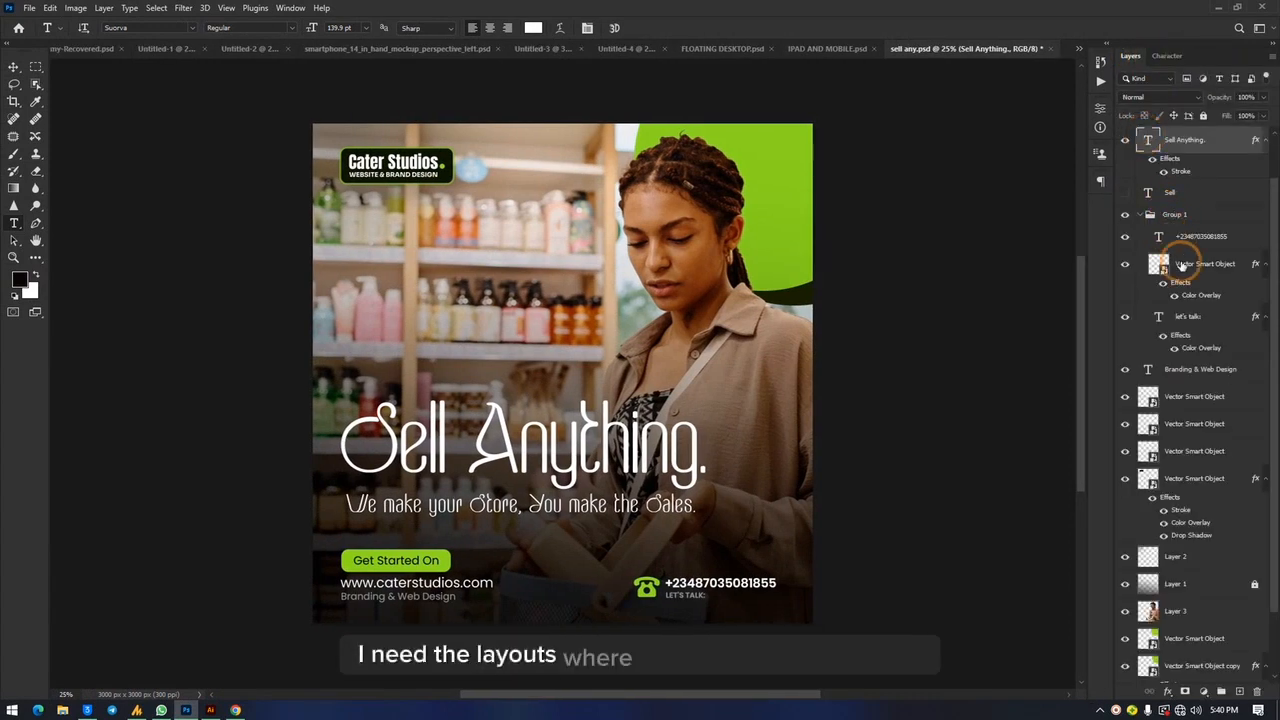
click(1125, 193)
click(1125, 193)
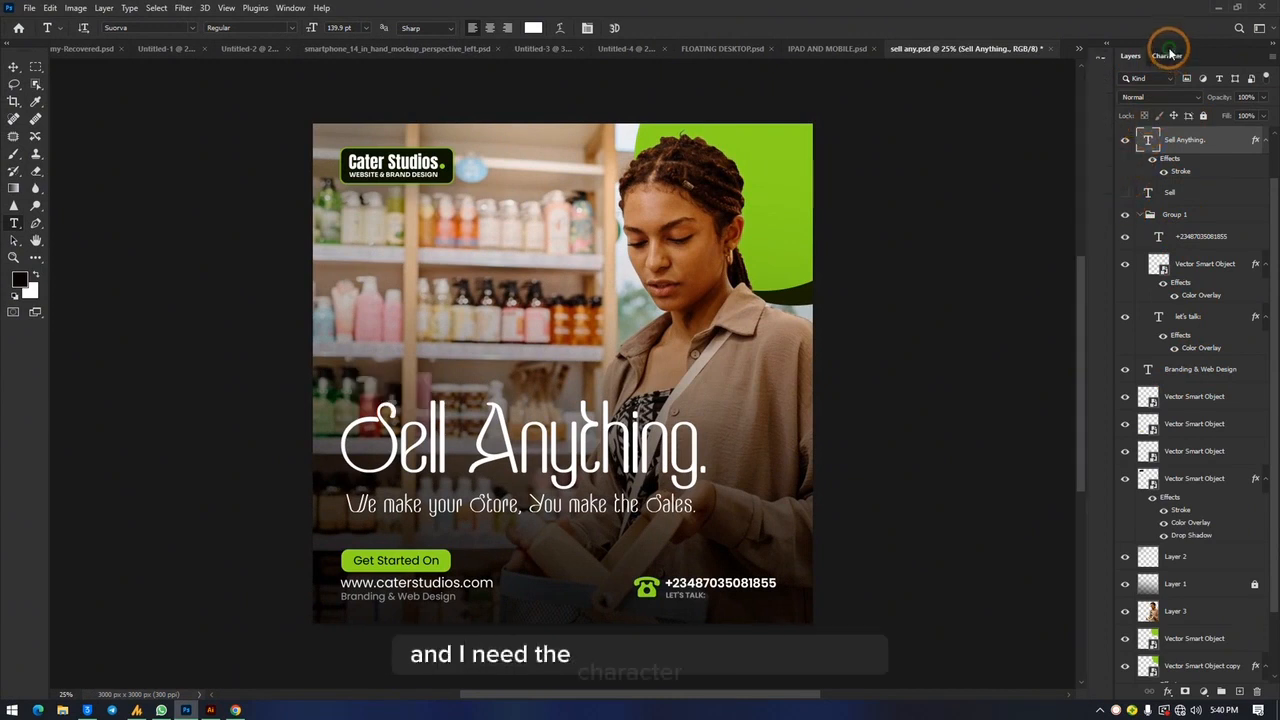
click(1167, 55)
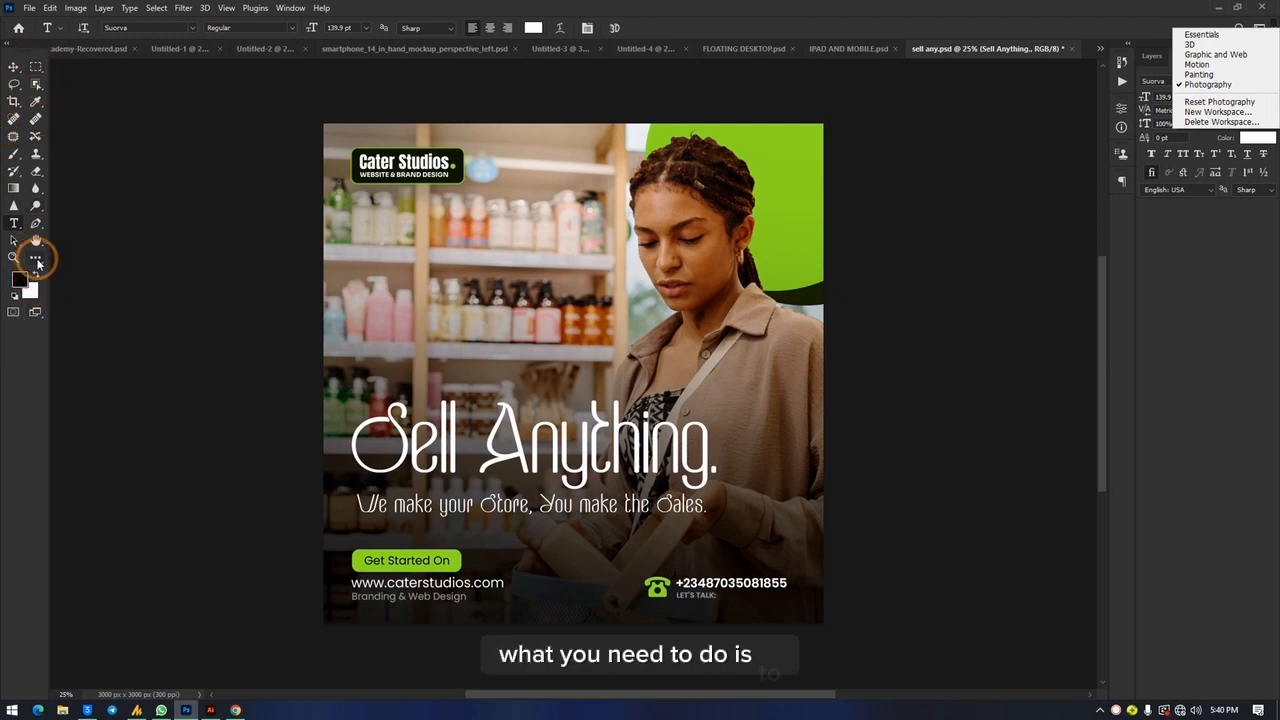
Step: Open the toolbar customization dialog, look through the full list of toolbar tools and their groups, and close it without changes
click(37, 262)
click(37, 262)
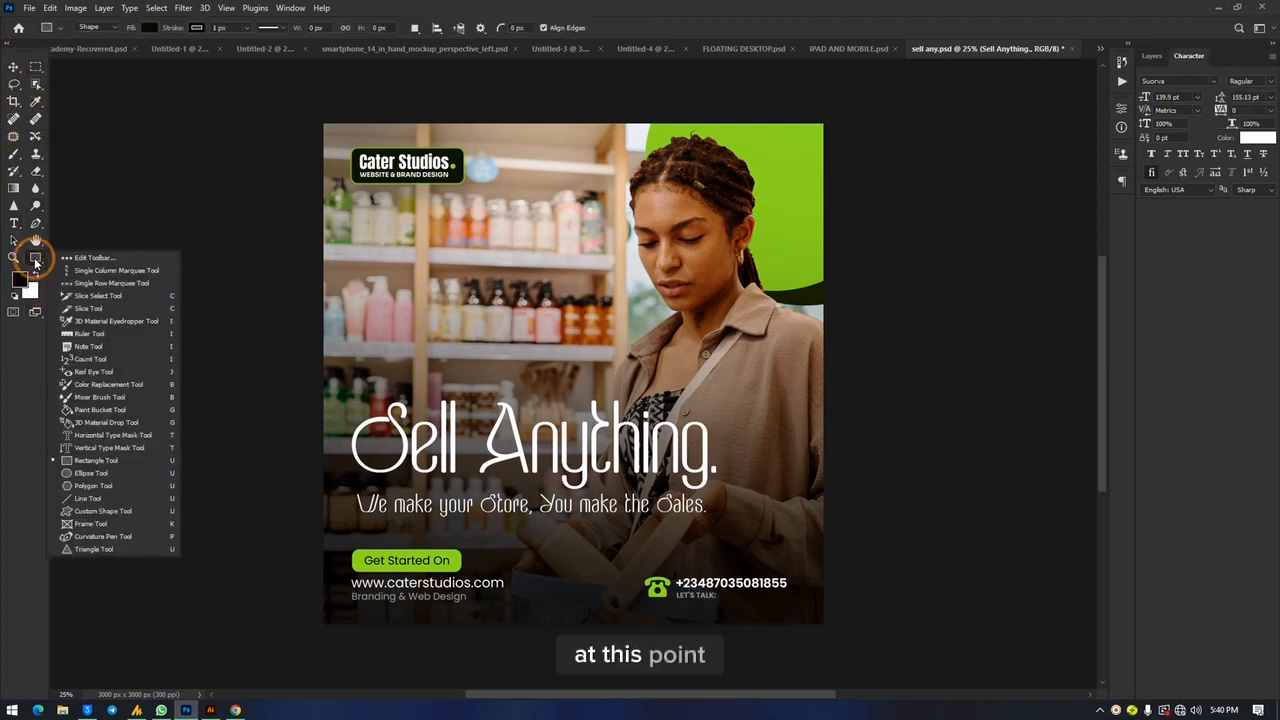
click(95, 258)
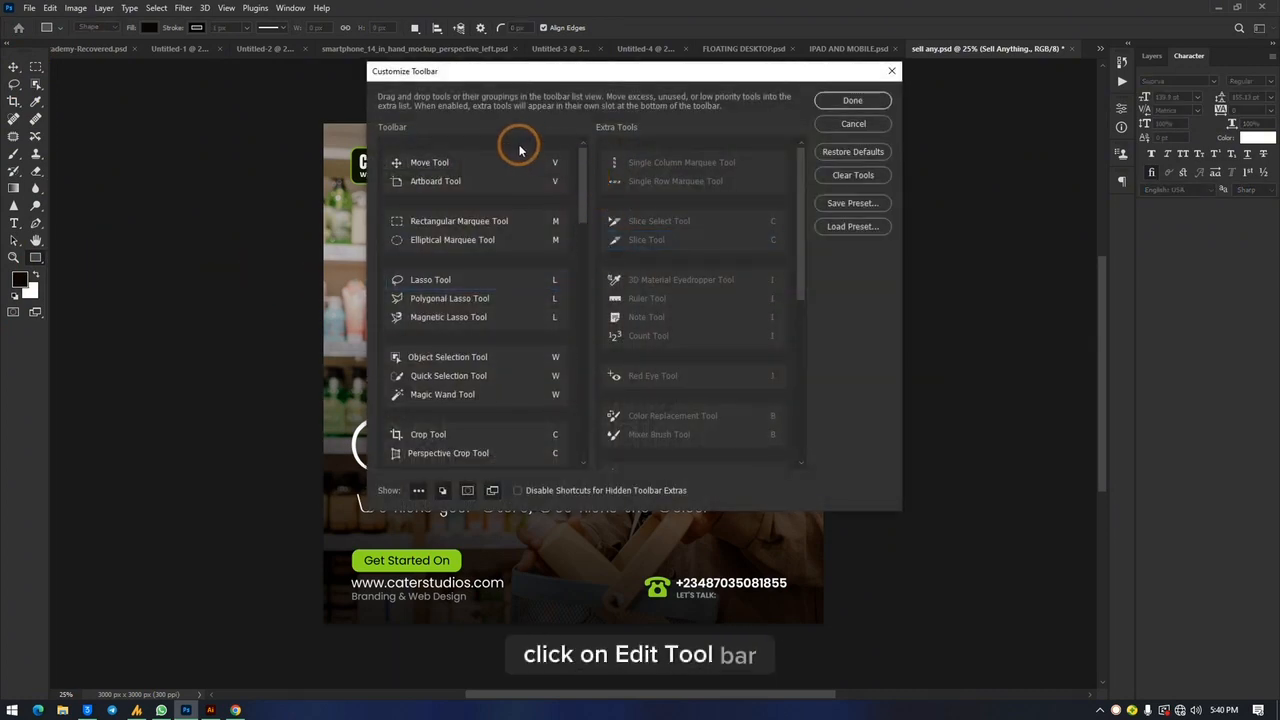
scroll(513, 334, down, 4)
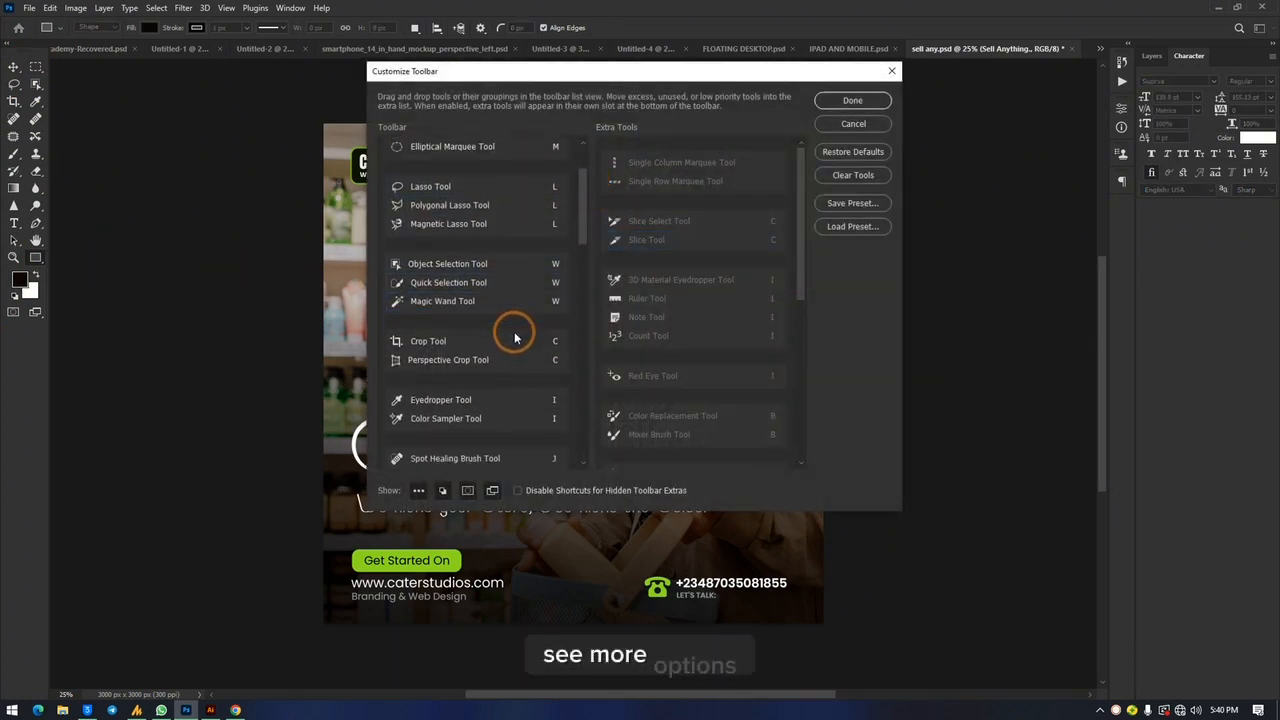
scroll(513, 334, down, 10)
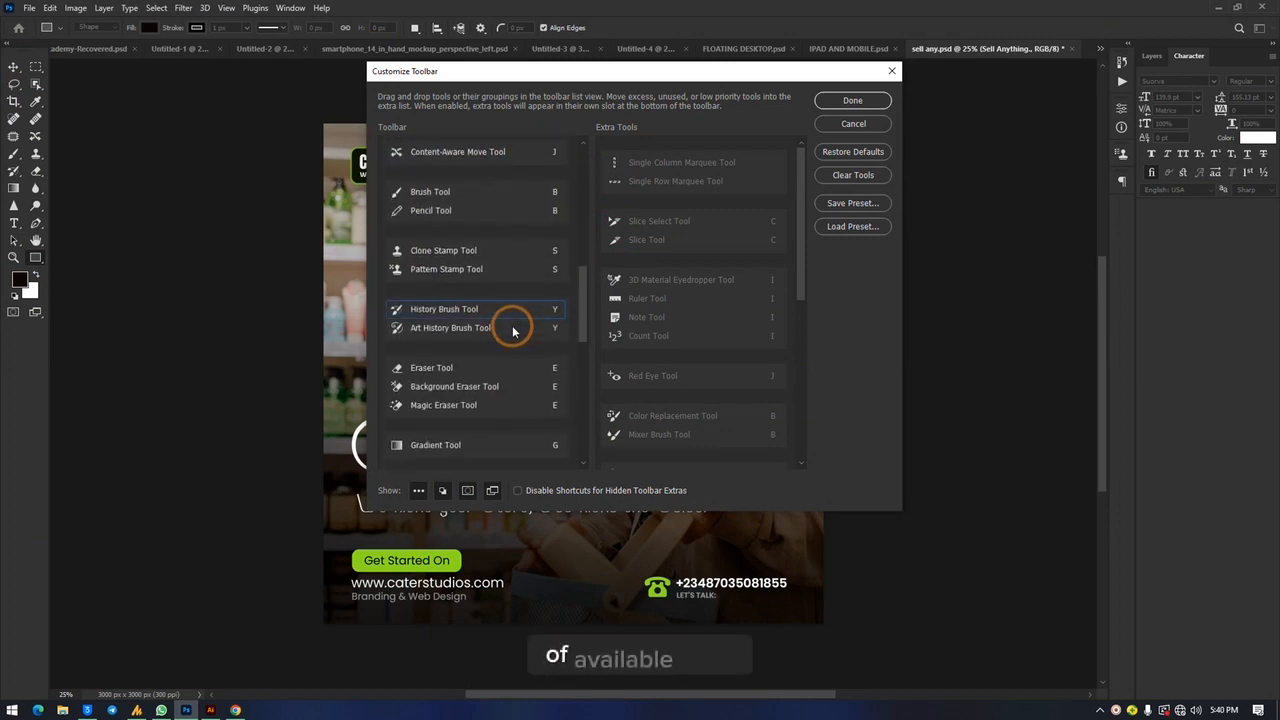
scroll(512, 330, down, 10)
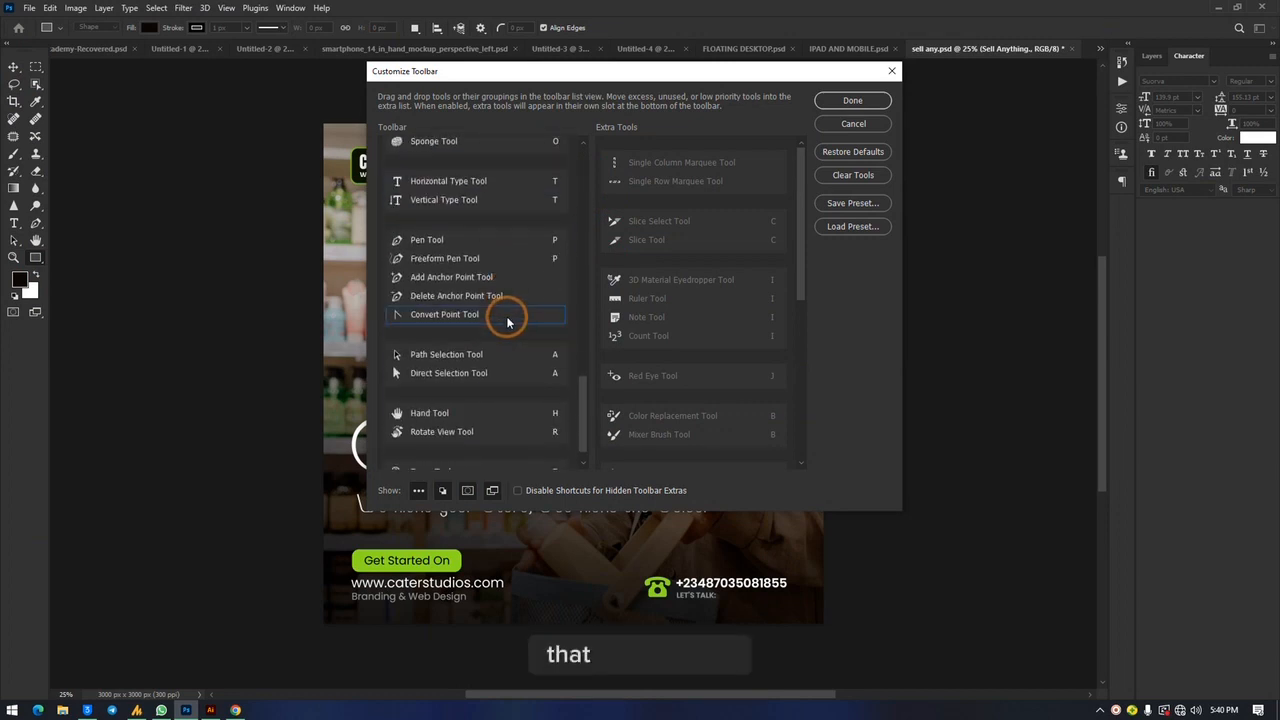
scroll(507, 320, up, 10)
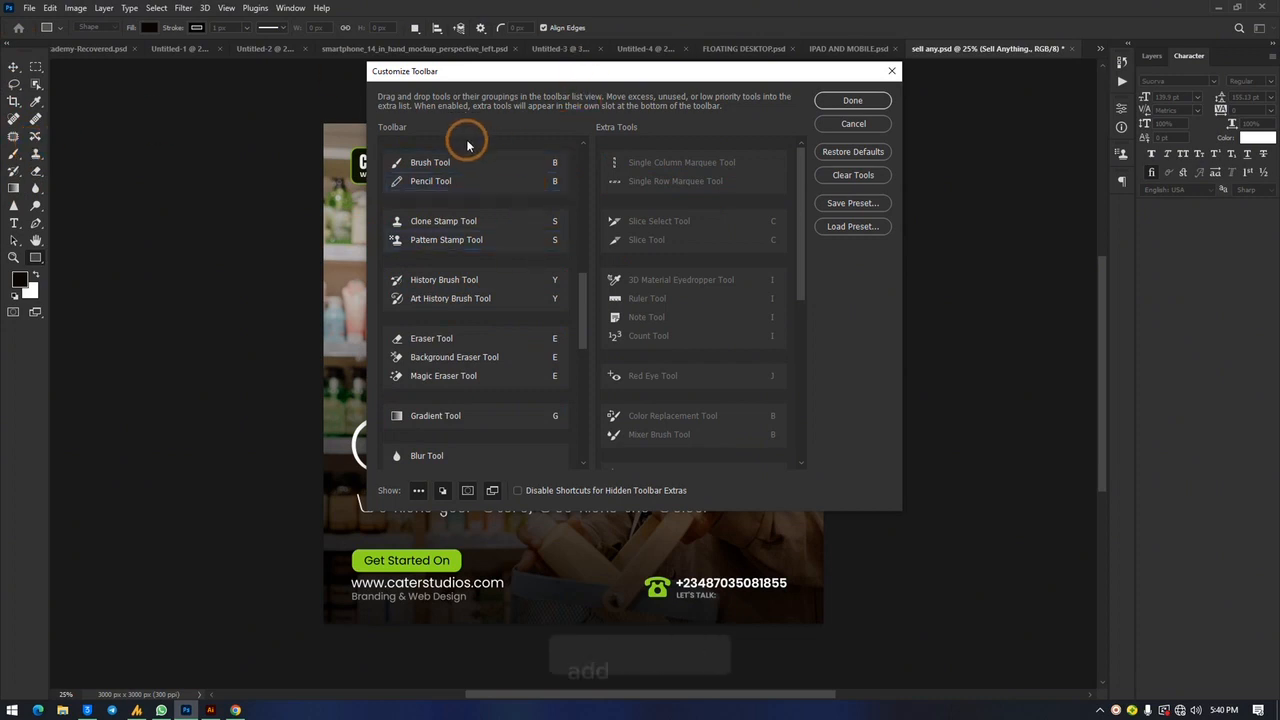
scroll(466, 209, up, 2)
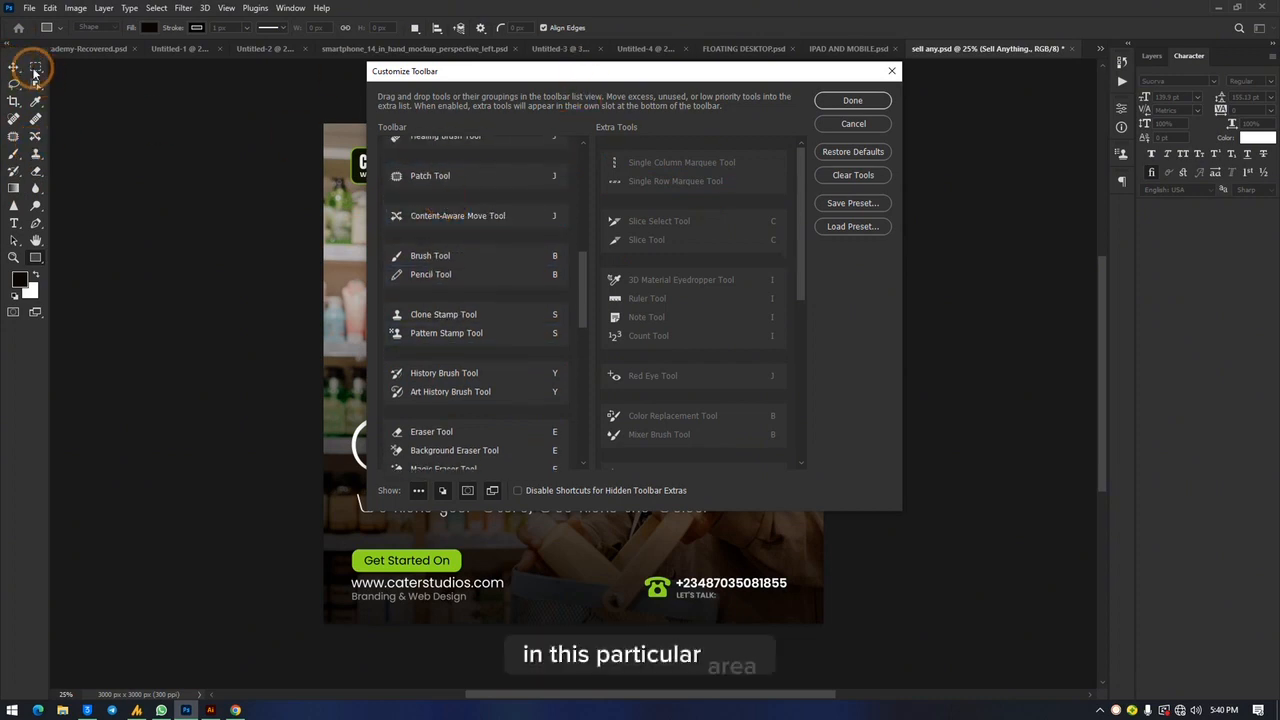
scroll(488, 245, up, 10)
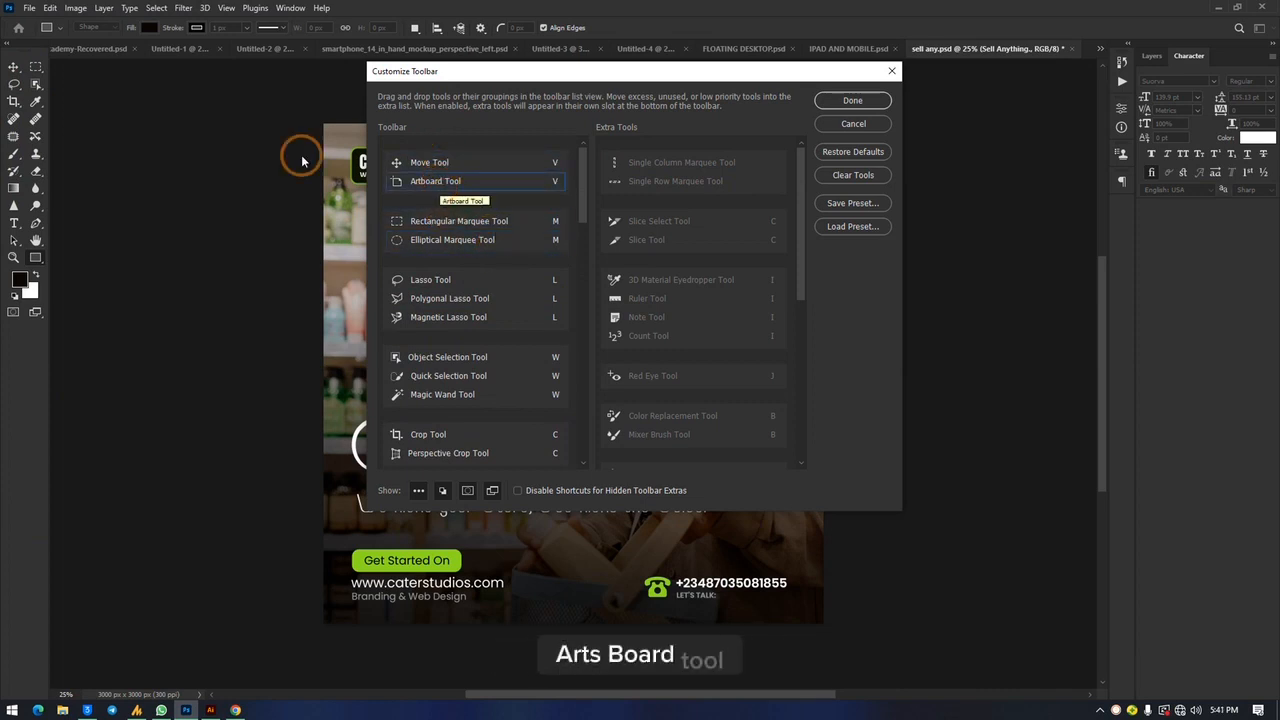
click(891, 71)
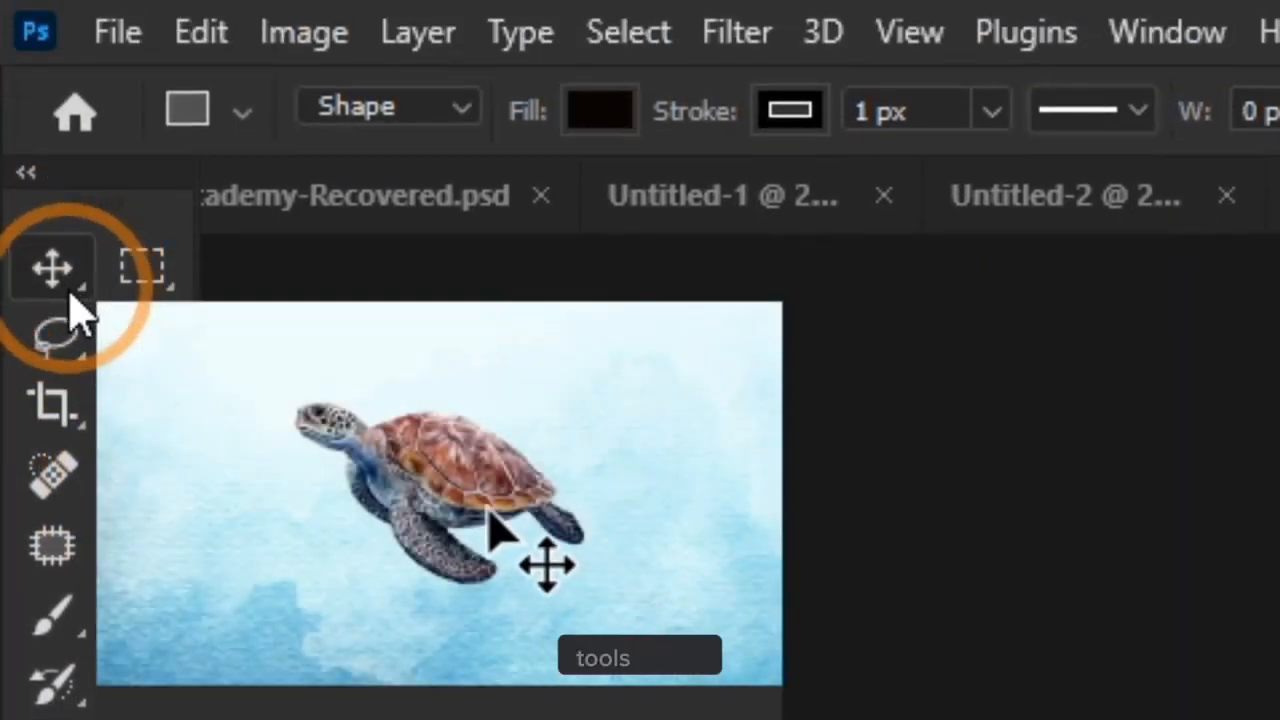
Step: Reopen the toolbar customization and add the Red Eye Tool from the extra tools to the Move group, between Move Tool and Artboard Tool
right_click(49, 277)
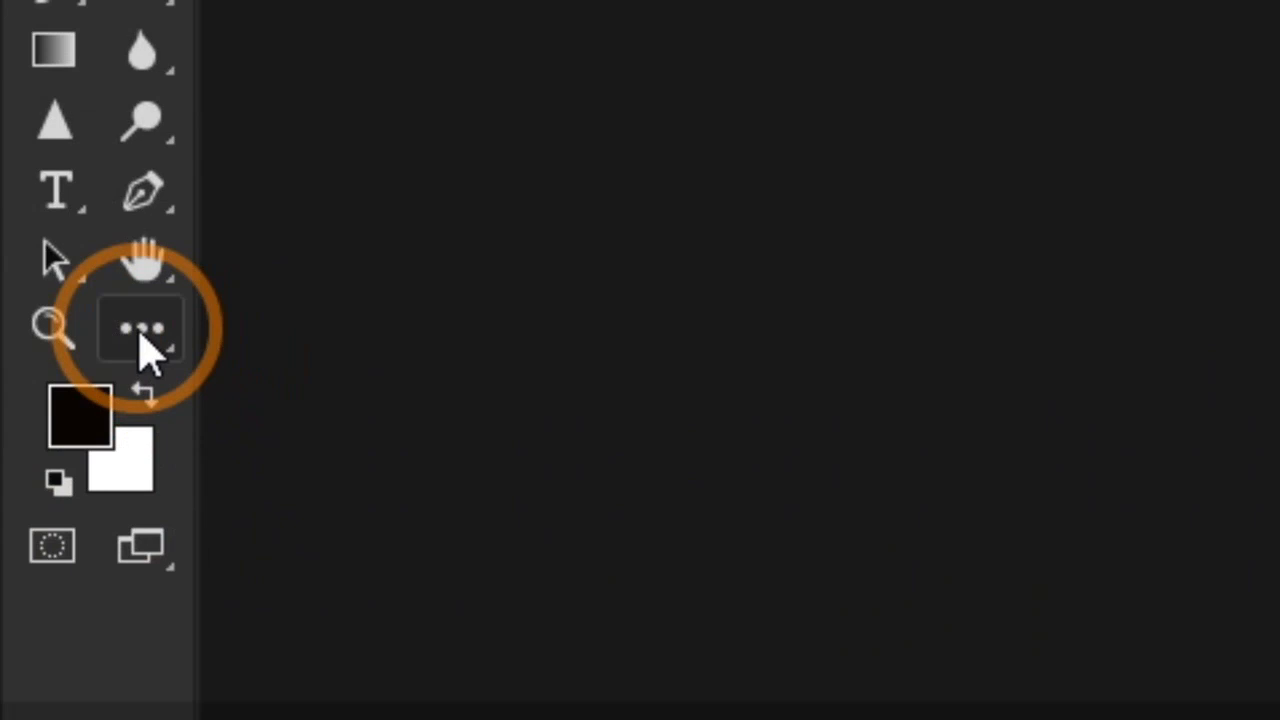
click(140, 345)
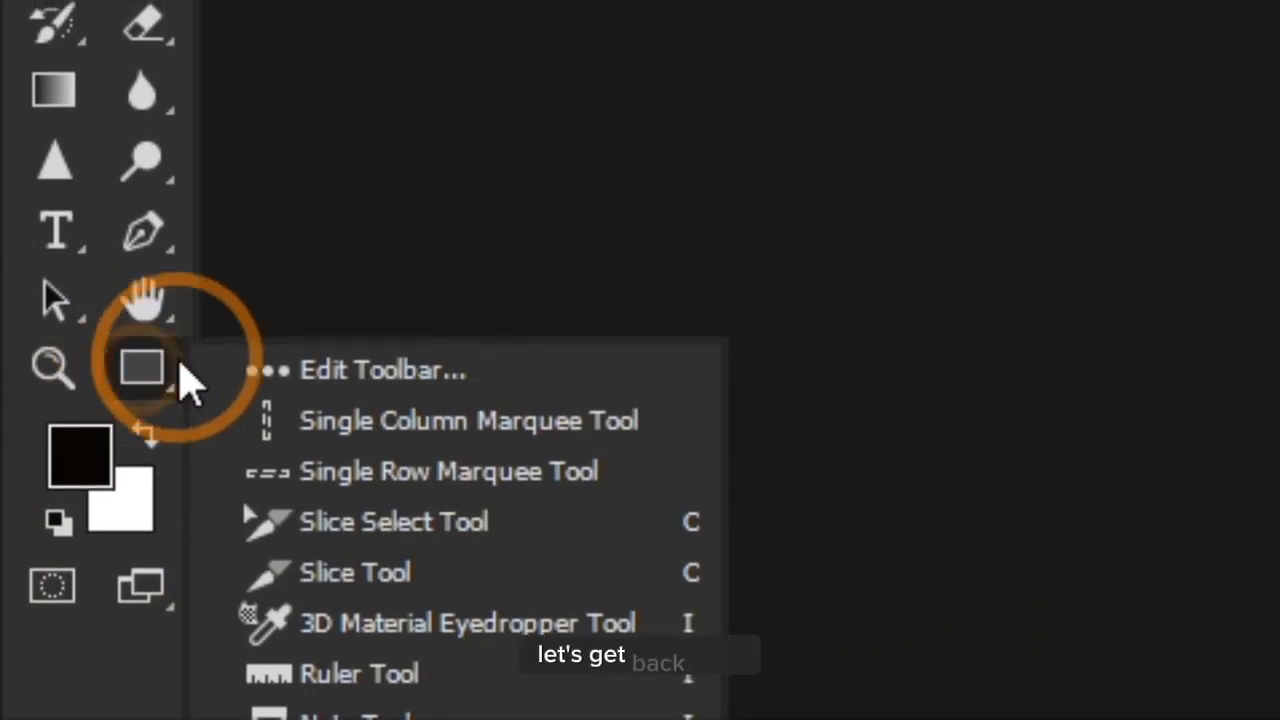
click(305, 372)
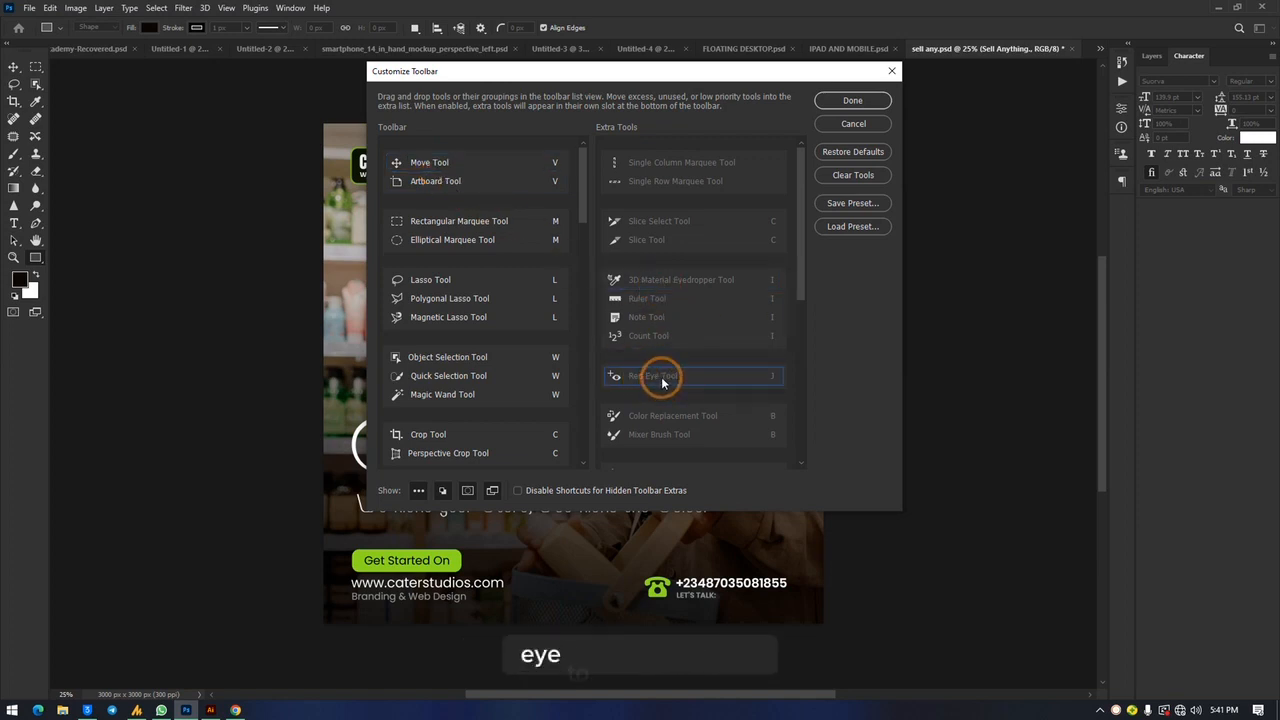
drag(661, 382, 478, 177)
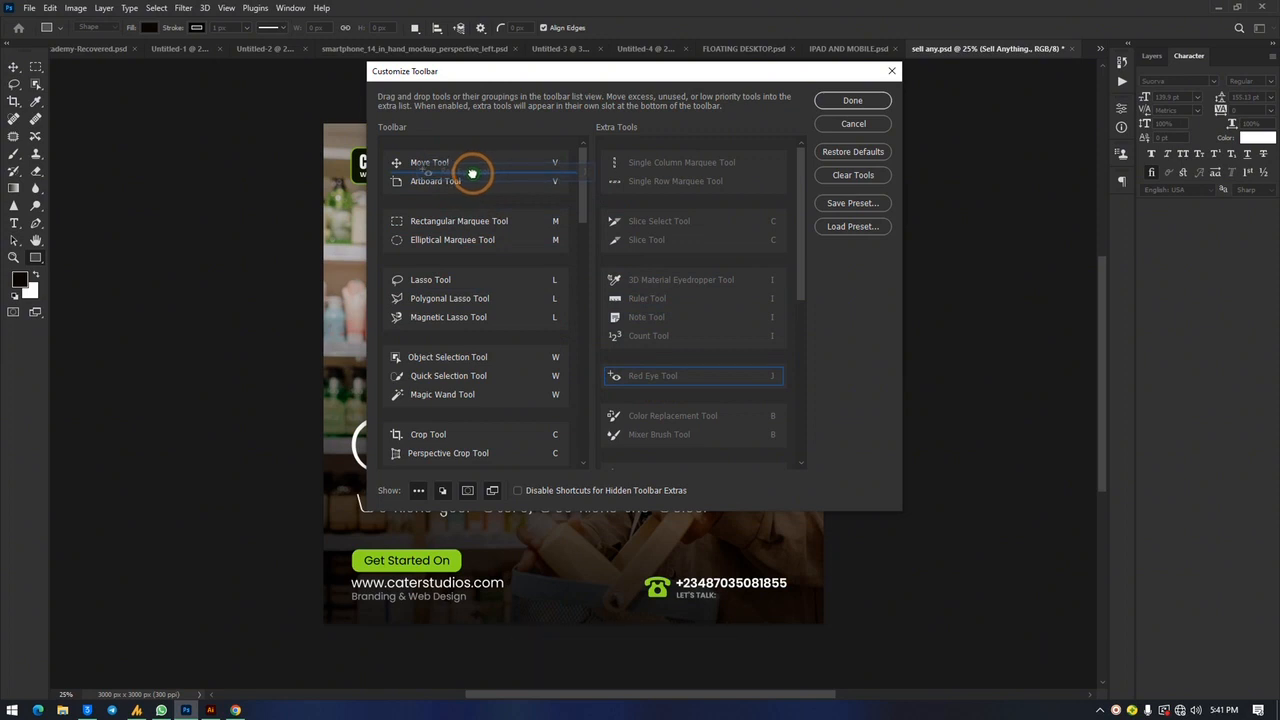
drag(468, 181, 467, 190)
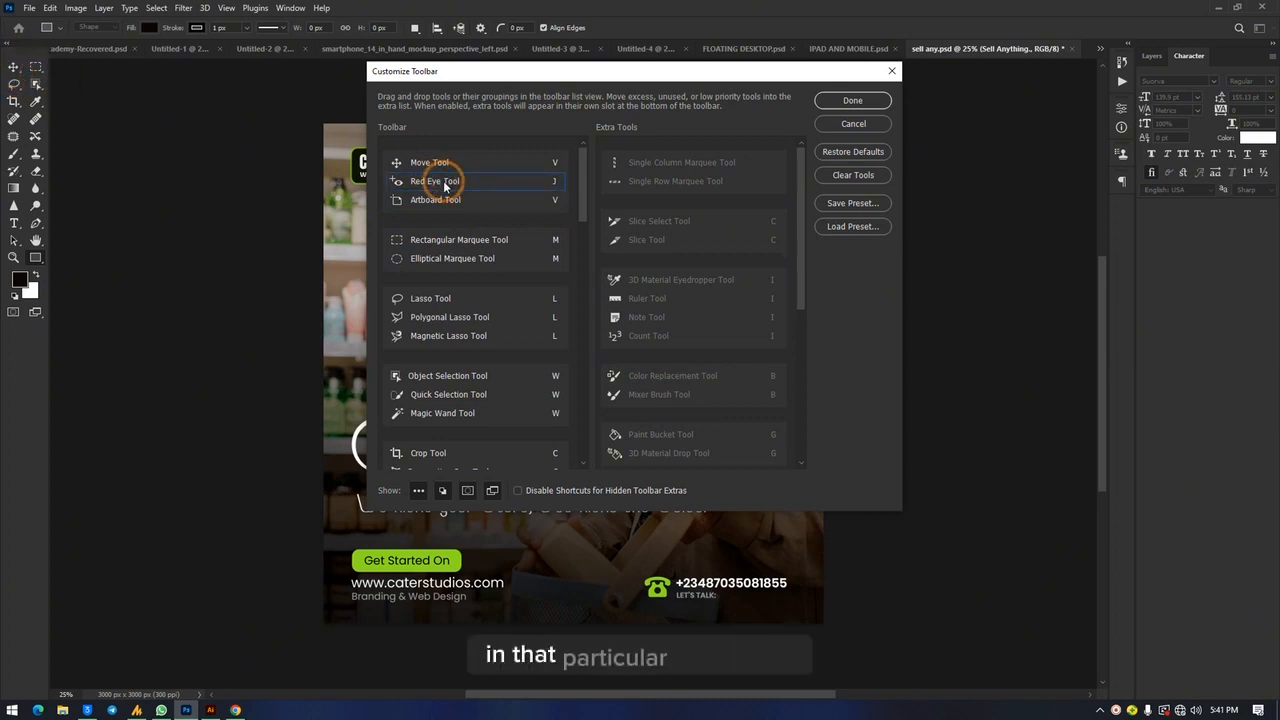
drag(445, 187, 434, 160)
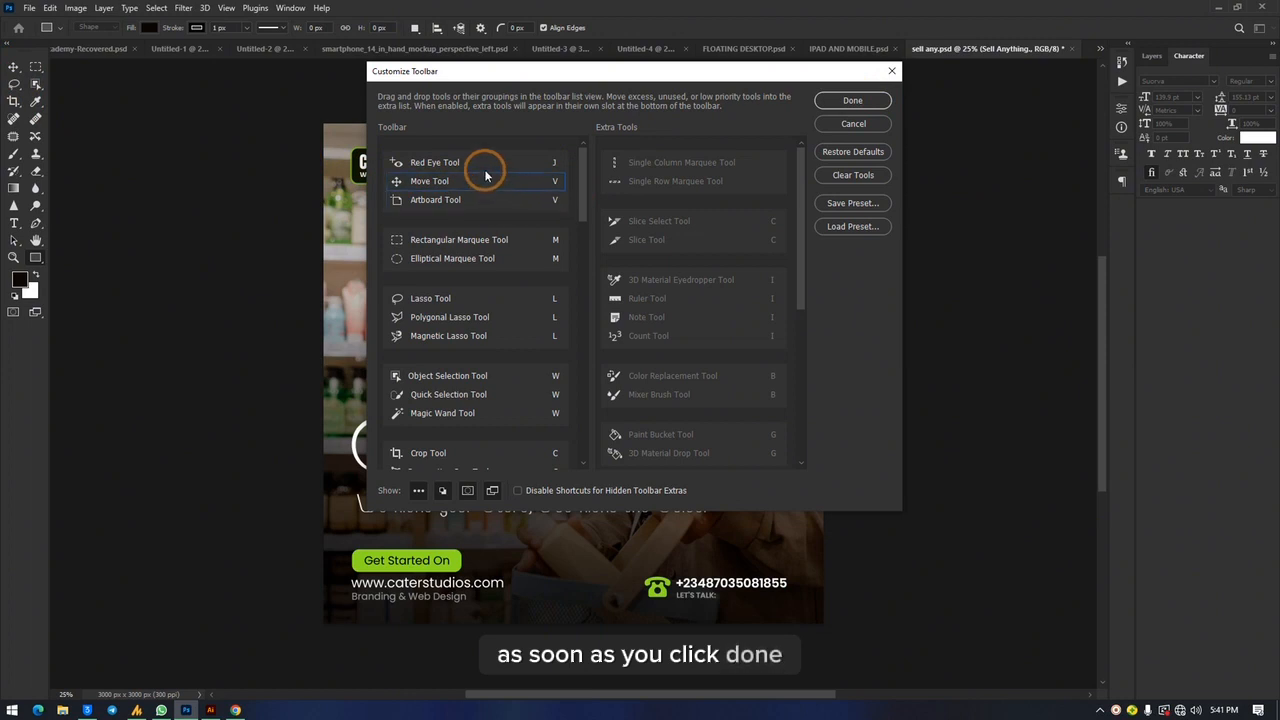
drag(483, 166, 479, 194)
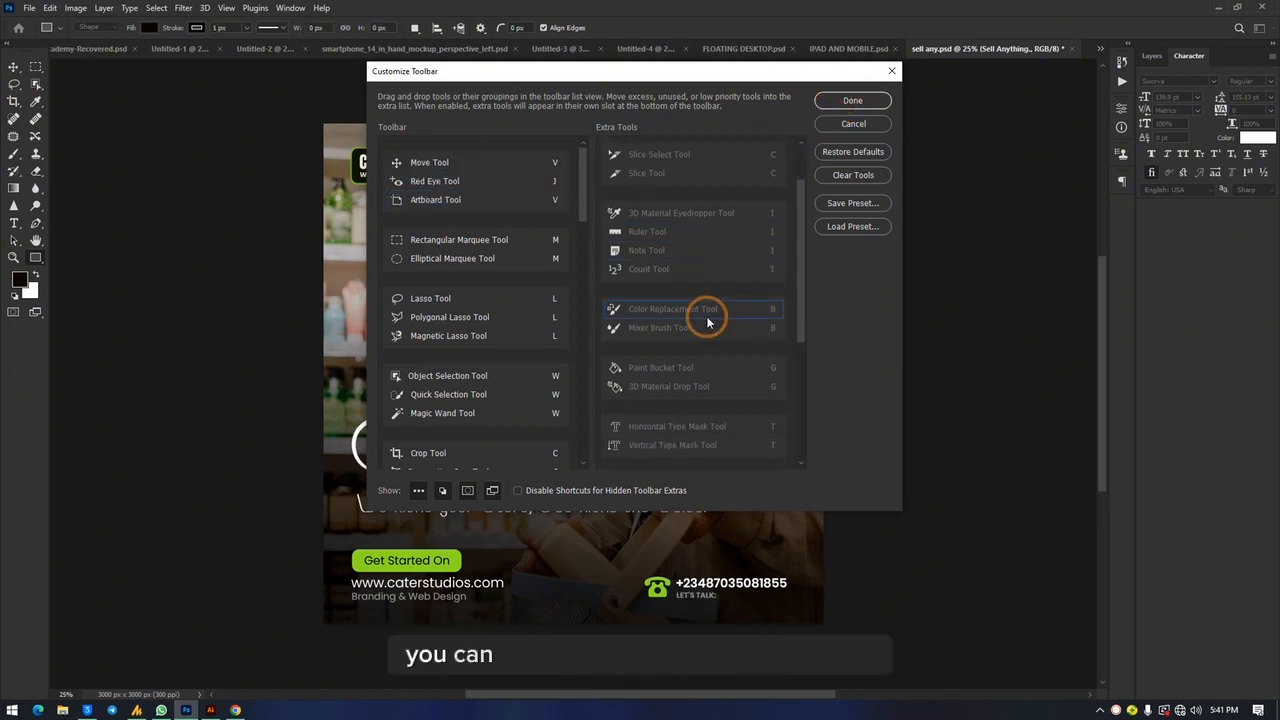
Step: Look through the remaining toolbar and extra tools, apply the customization, and check the Move tool group for the Red Eye Tool
scroll(705, 320, down, 3)
scroll(474, 295, down, 1)
scroll(474, 295, down, 5)
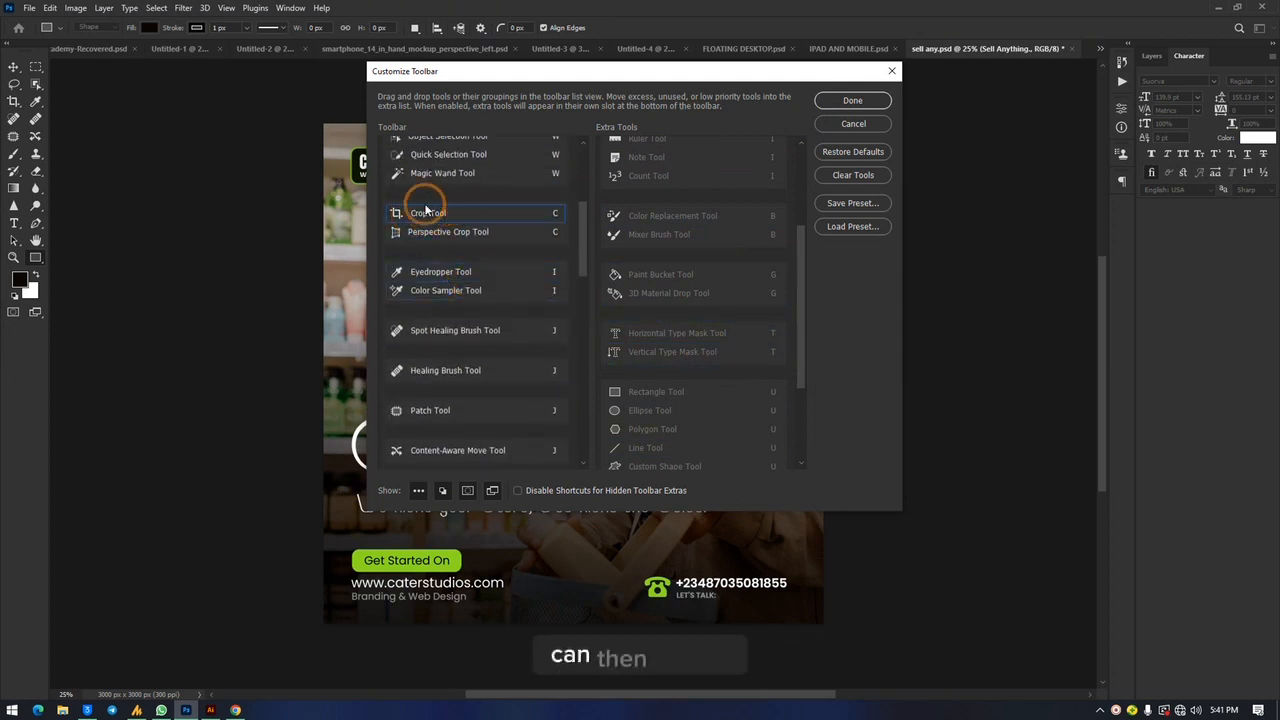
scroll(749, 420, down, 4)
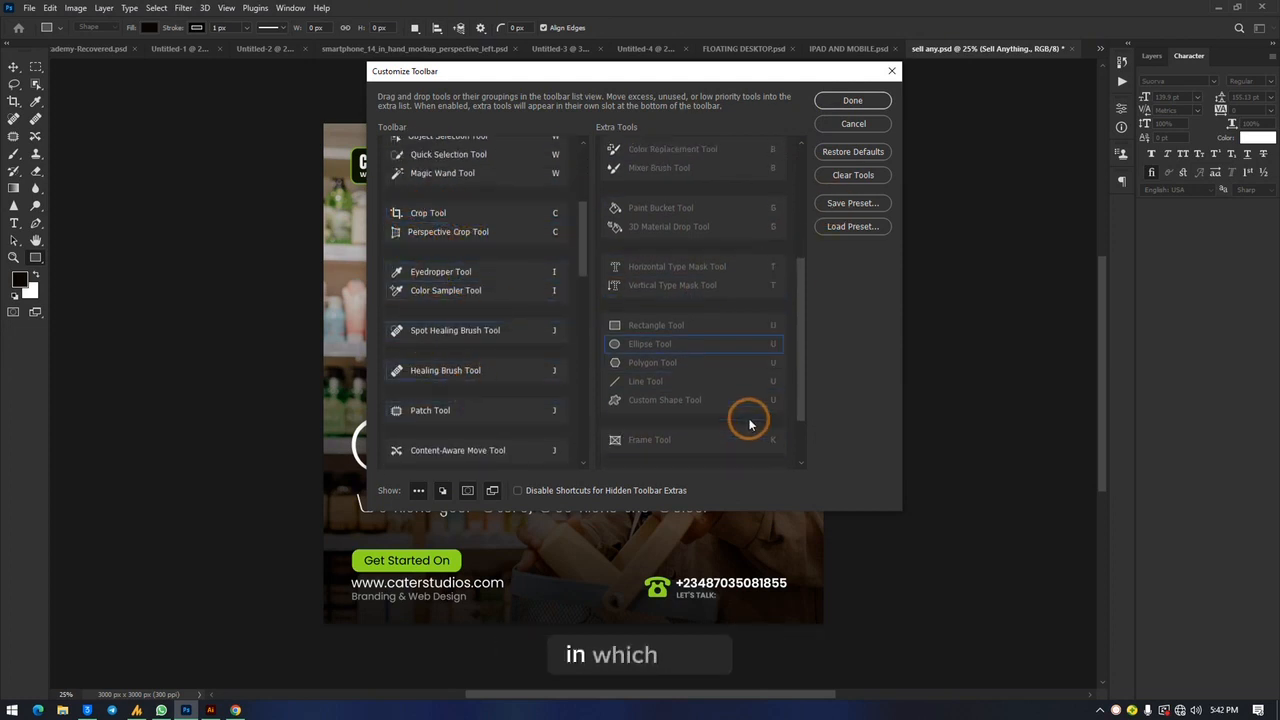
click(848, 102)
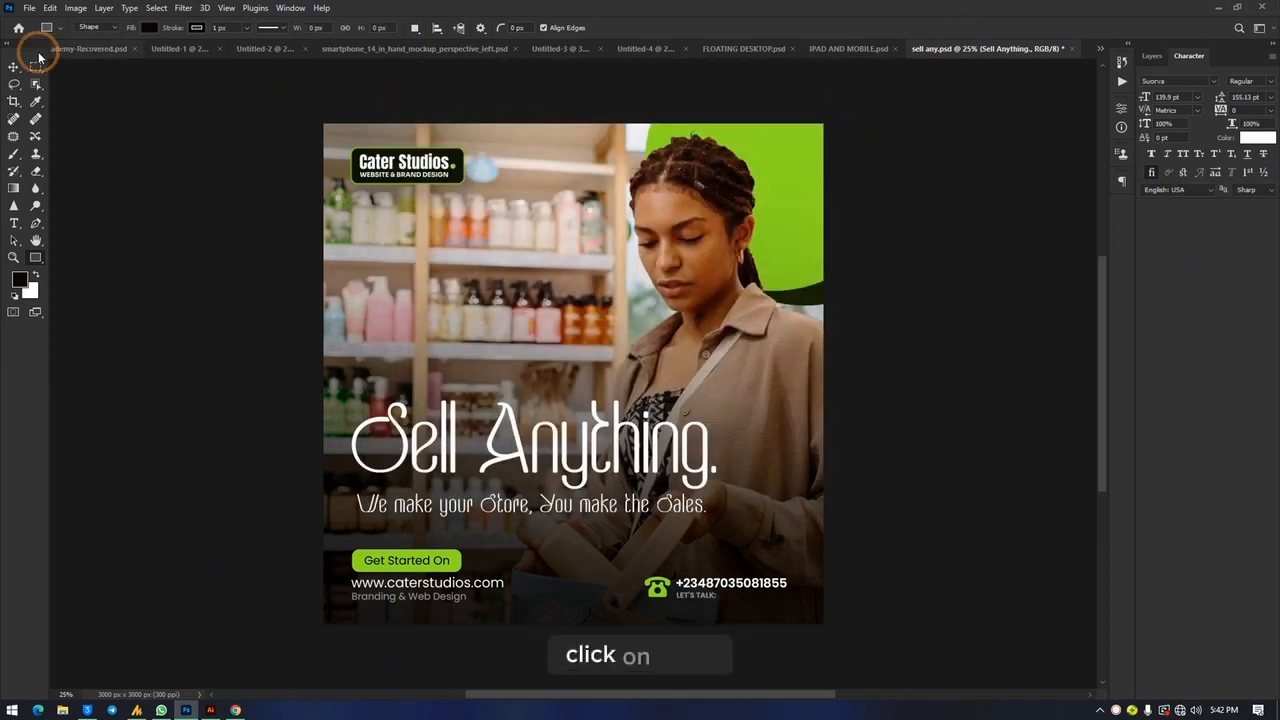
click(15, 68)
right_click(15, 68)
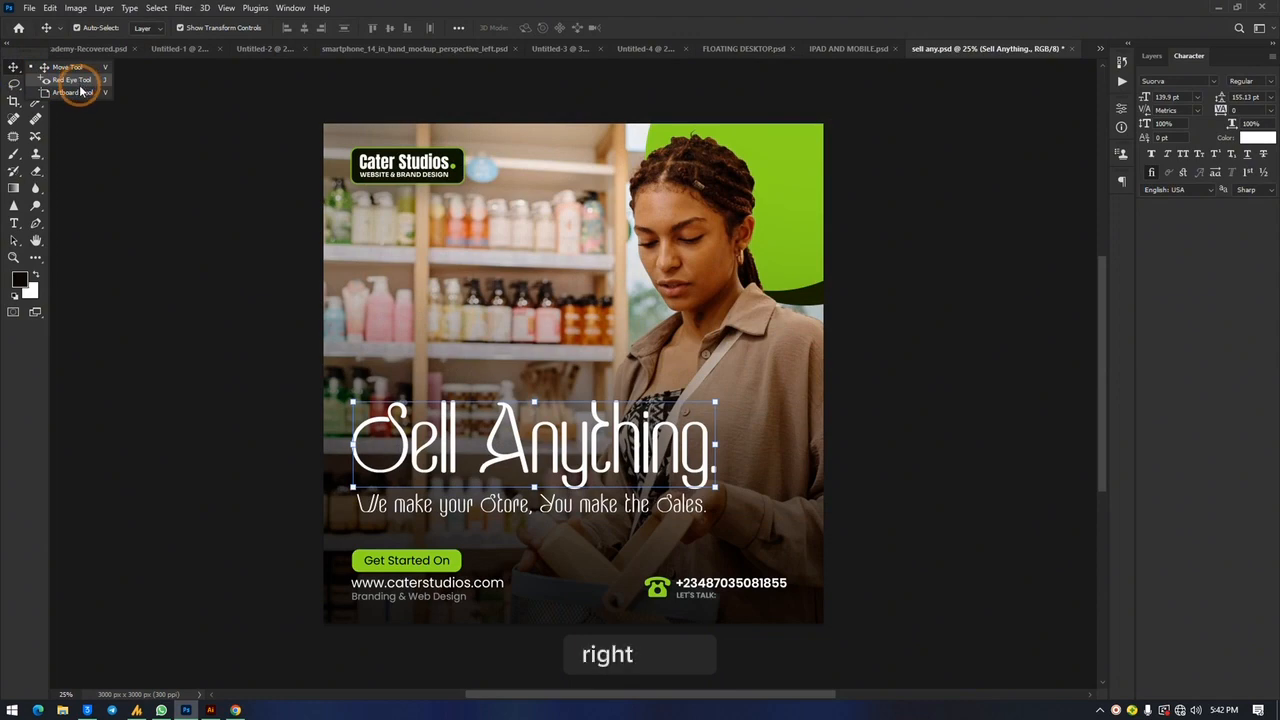
click(3, 409)
Step: Switch to personal quote purple-Recovered.psd and select, in turn, the large dark curved shape and its faint duplicate behind it
key(ctrl+Tab)
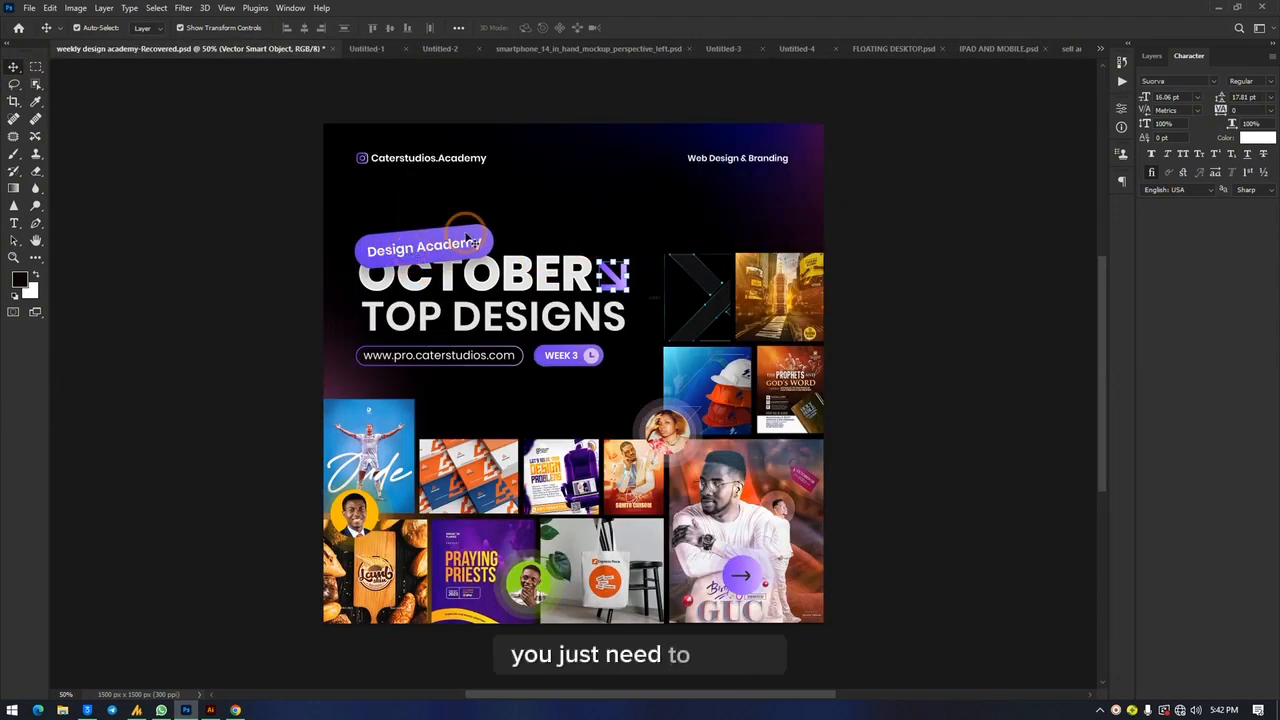
click(1098, 48)
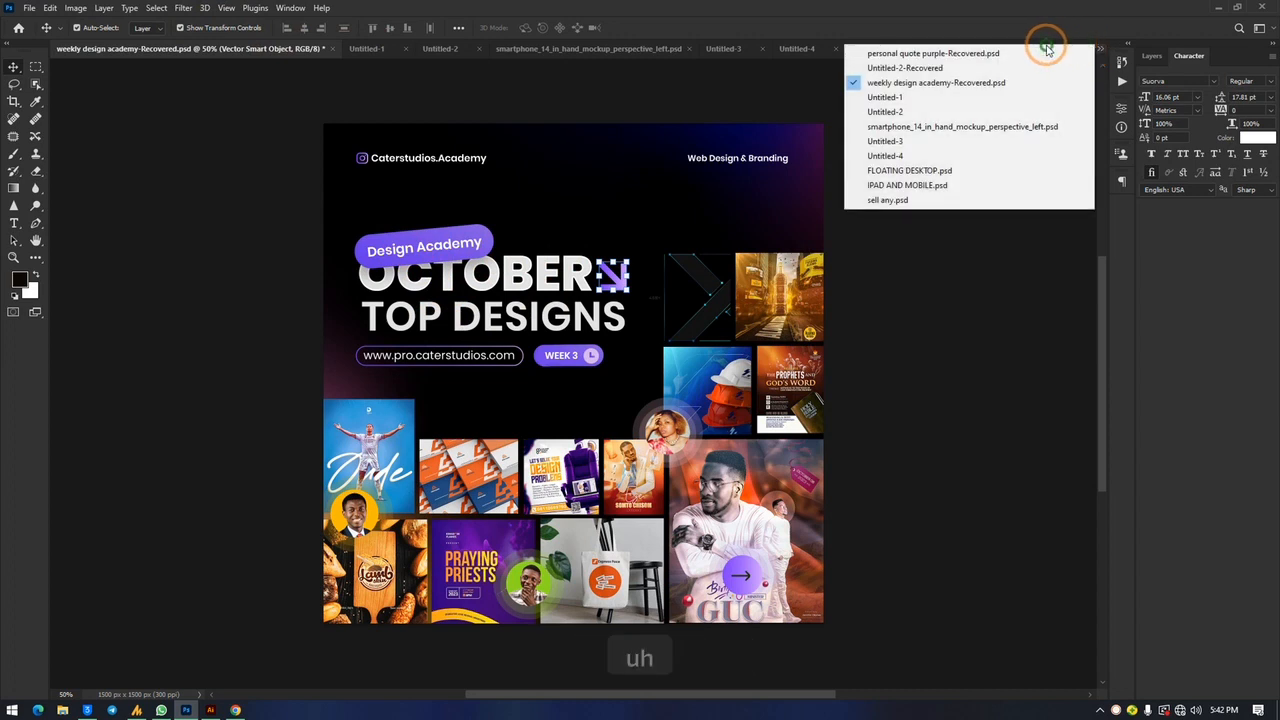
click(986, 54)
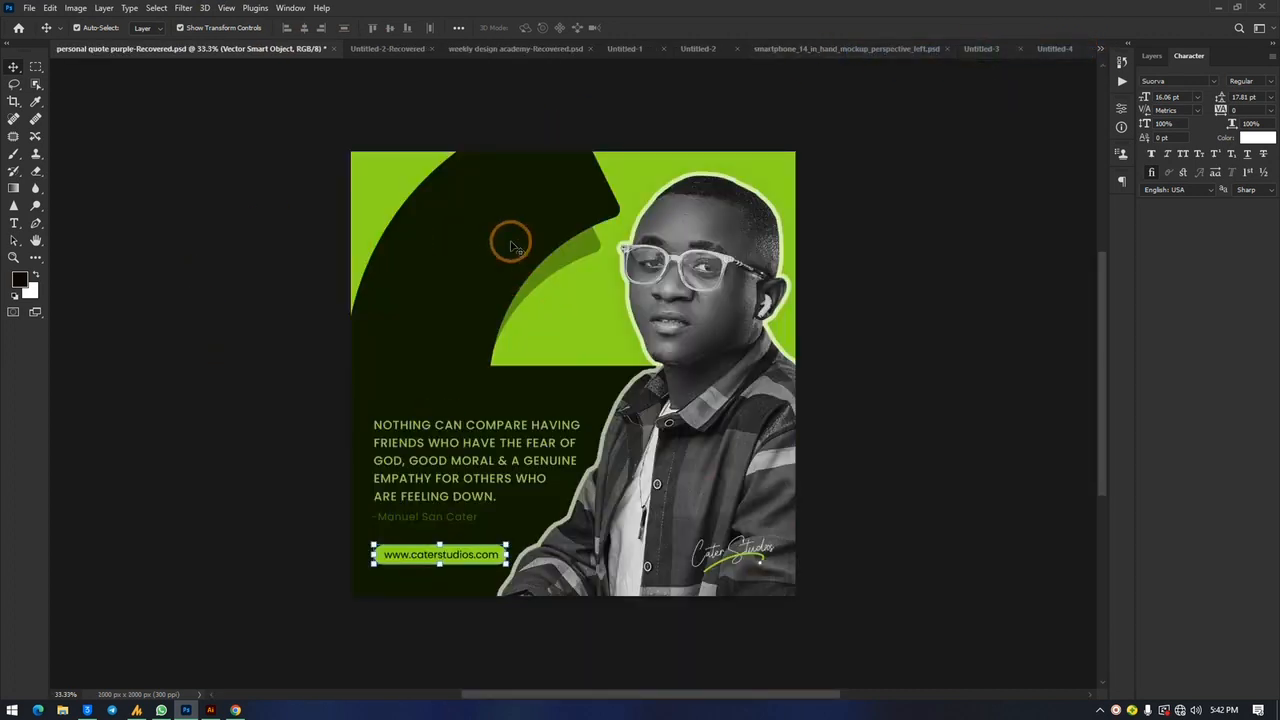
click(459, 208)
click(591, 248)
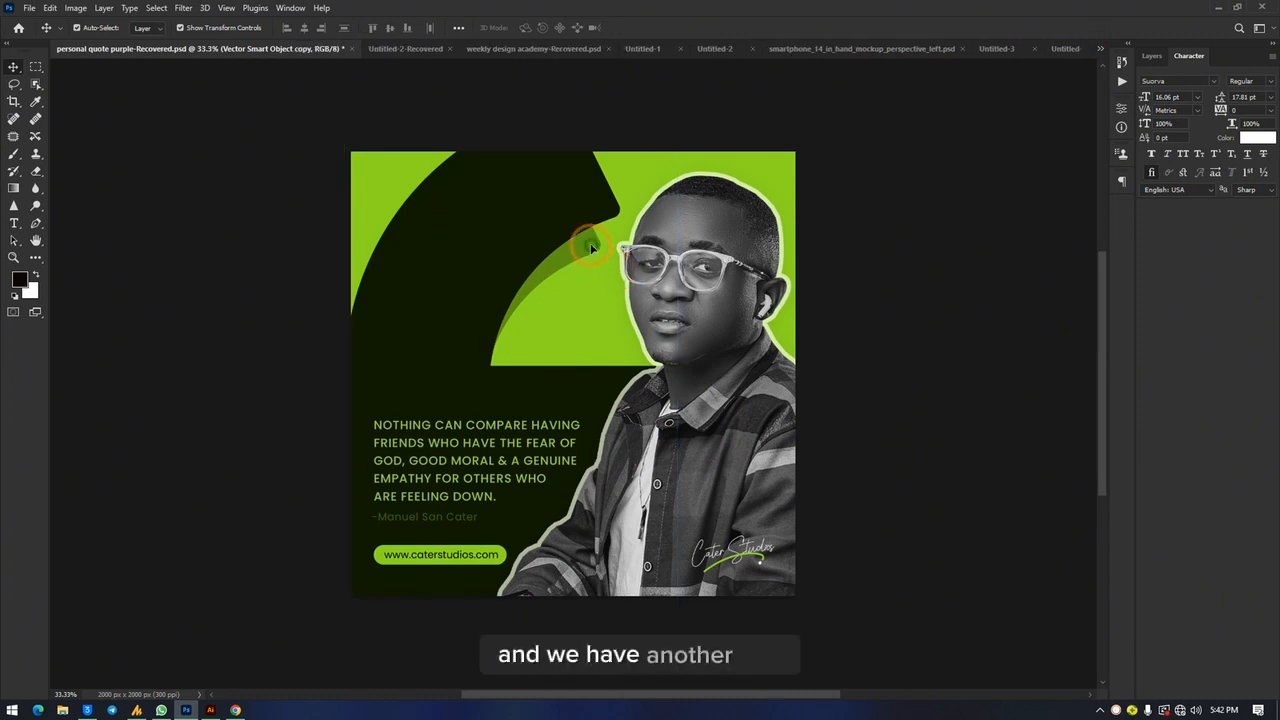
click(591, 248)
Step: Show the Layers panel and compare the personal quote design's layers with those of the Untitled-2-Recovered document
click(1152, 55)
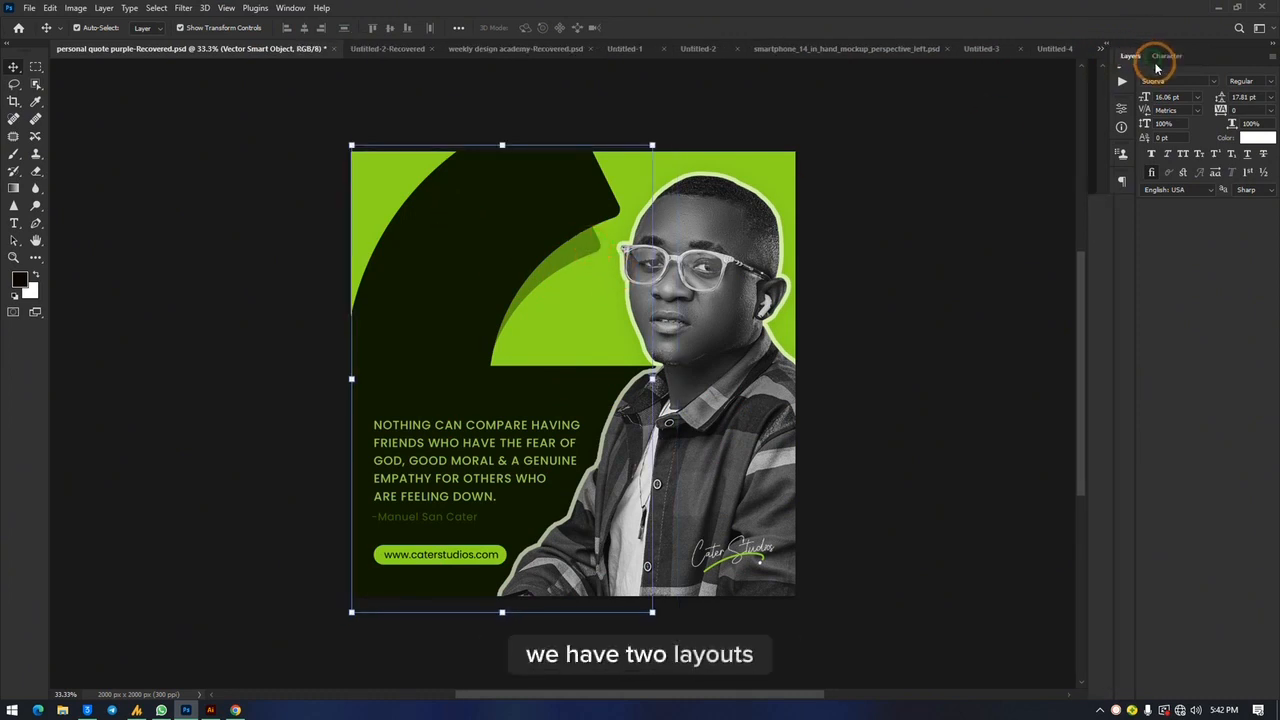
click(1218, 493)
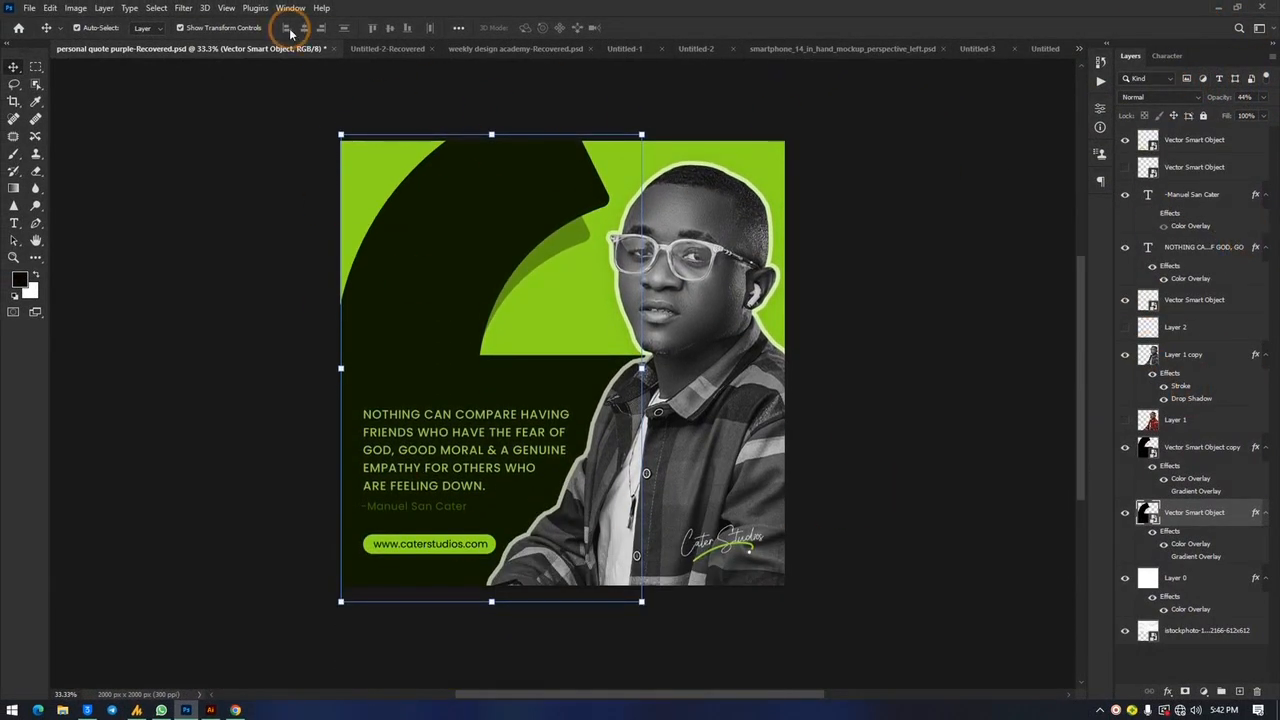
click(371, 50)
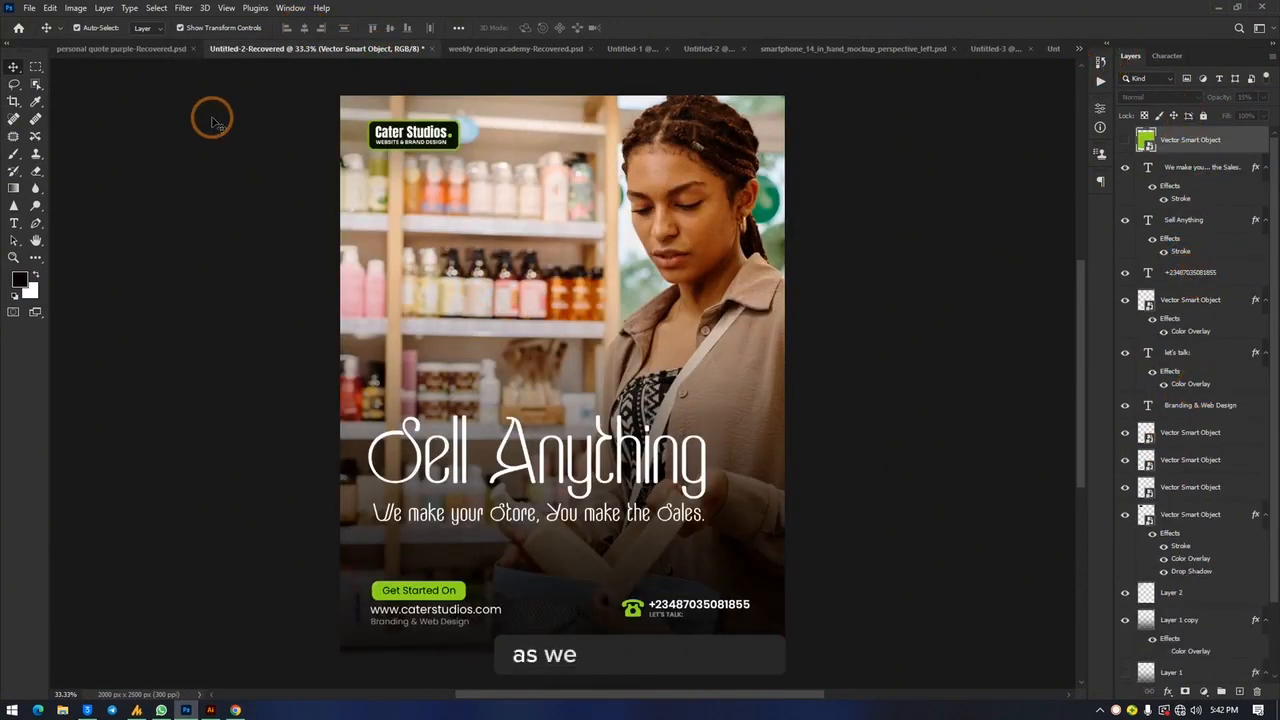
click(125, 48)
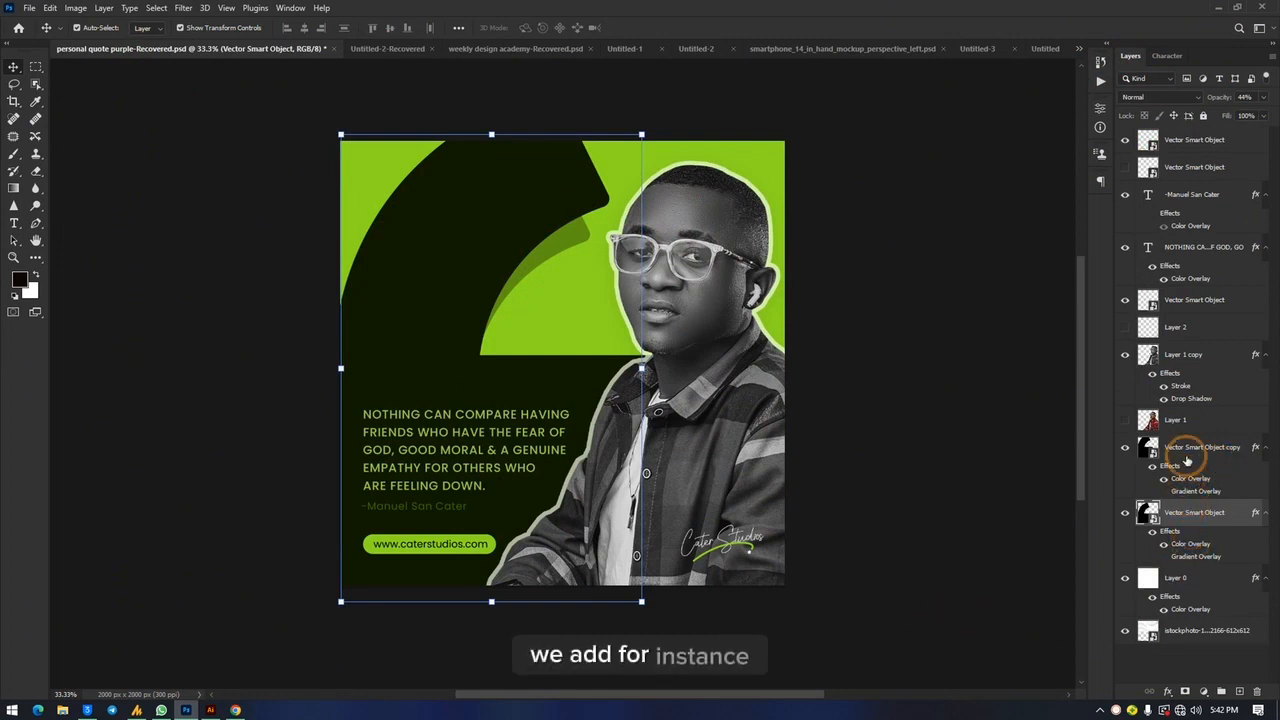
Step: Make Layer 1 visible and move its colour portrait to the left of the black-and-white portrait
click(1125, 420)
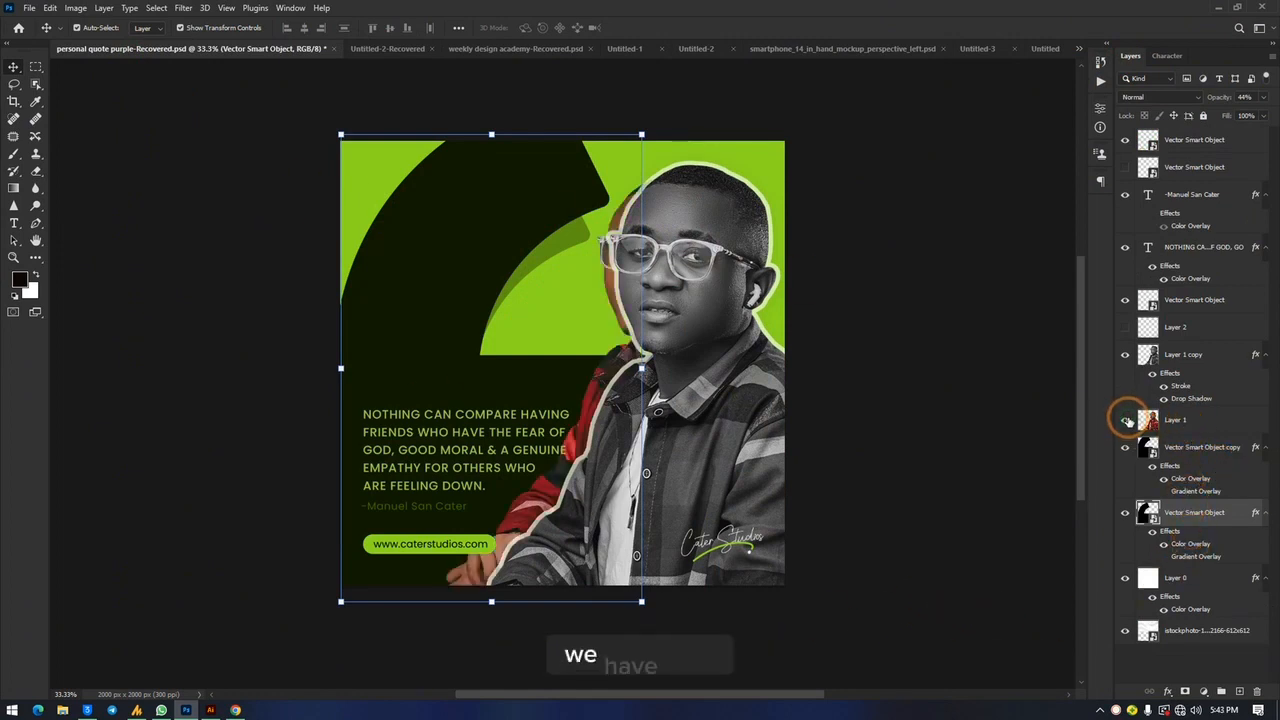
click(568, 291)
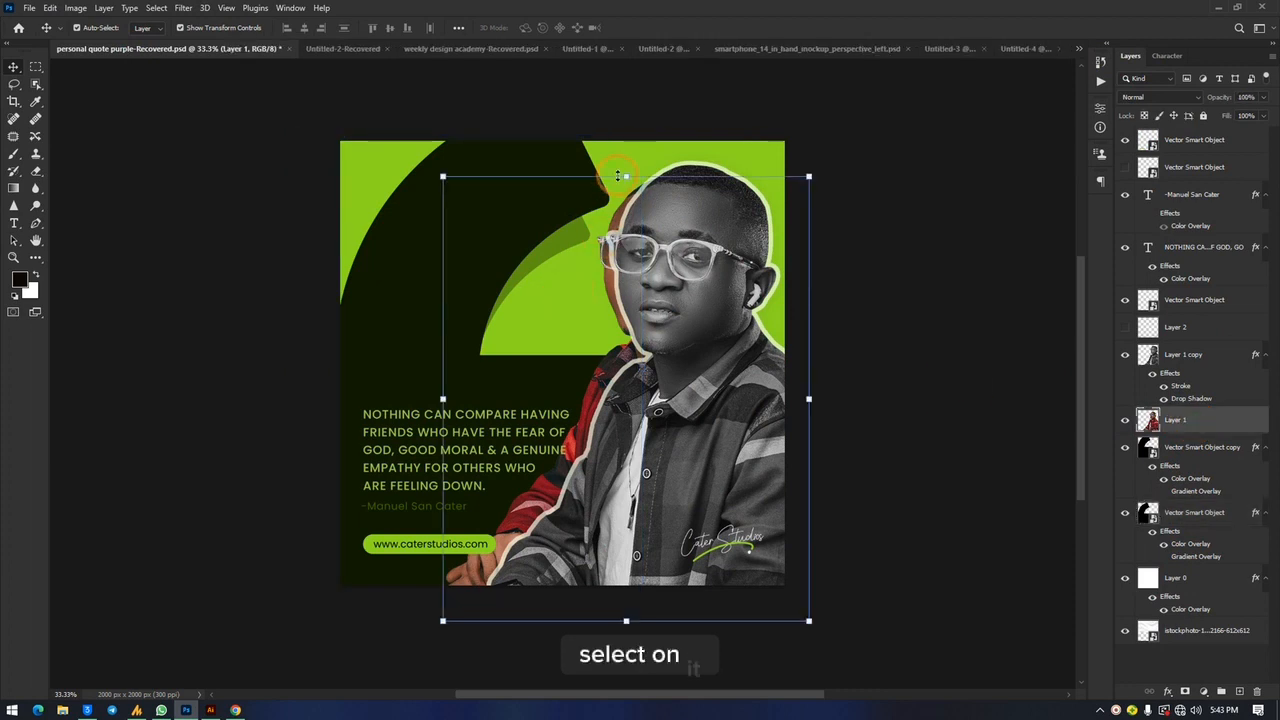
click(618, 176)
drag(493, 300, 487, 305)
click(946, 237)
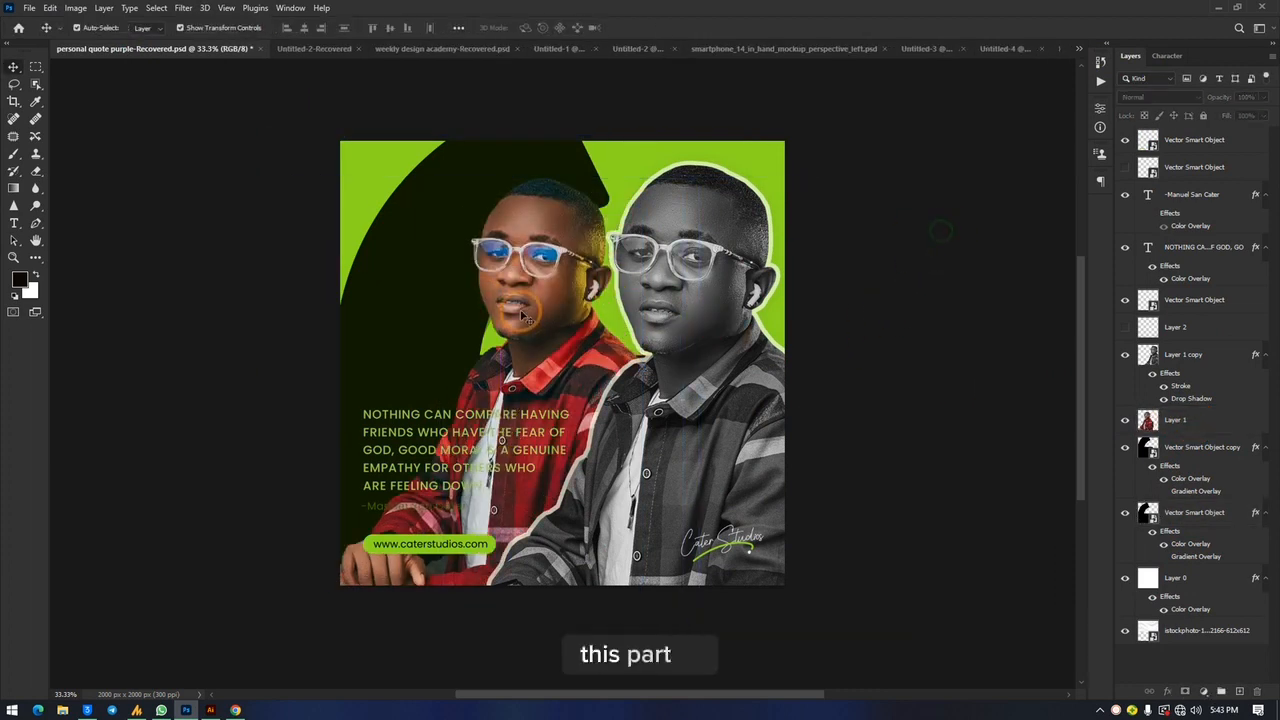
Step: Toggle the visibility of Layer 1 off and on to demonstrate it, and delete the layer from the personal quote design
click(1125, 421)
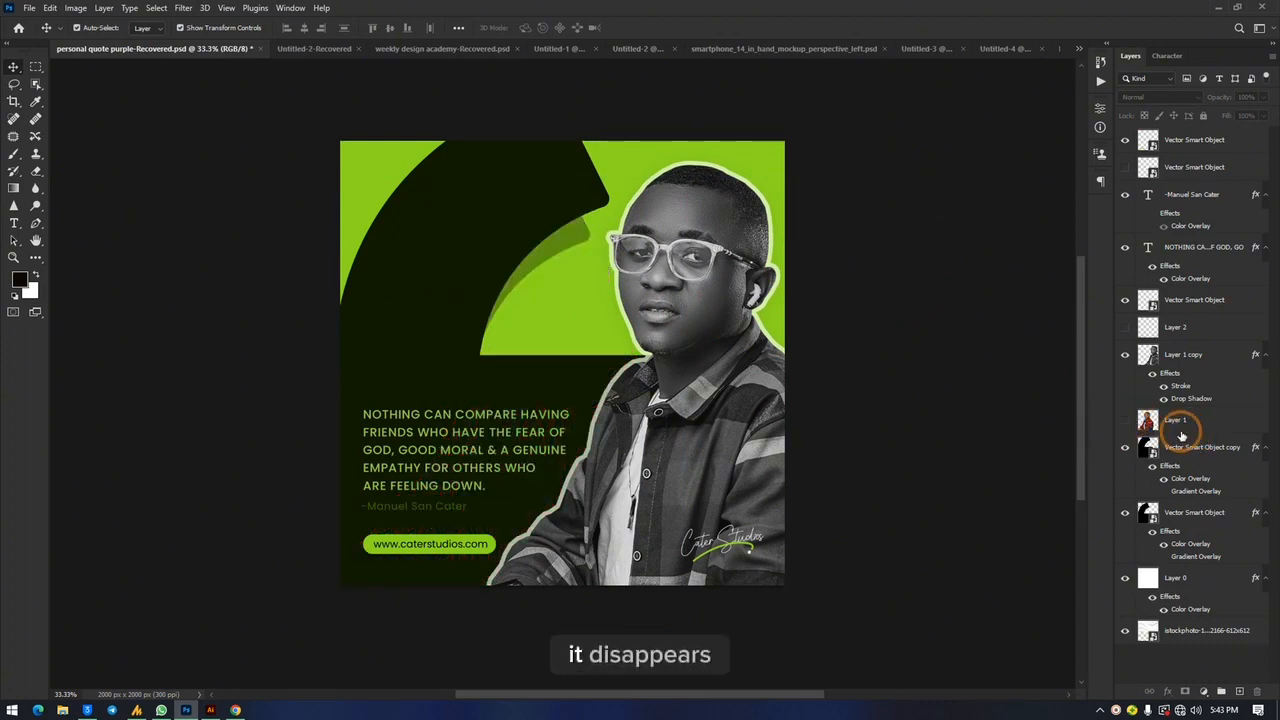
click(1123, 421)
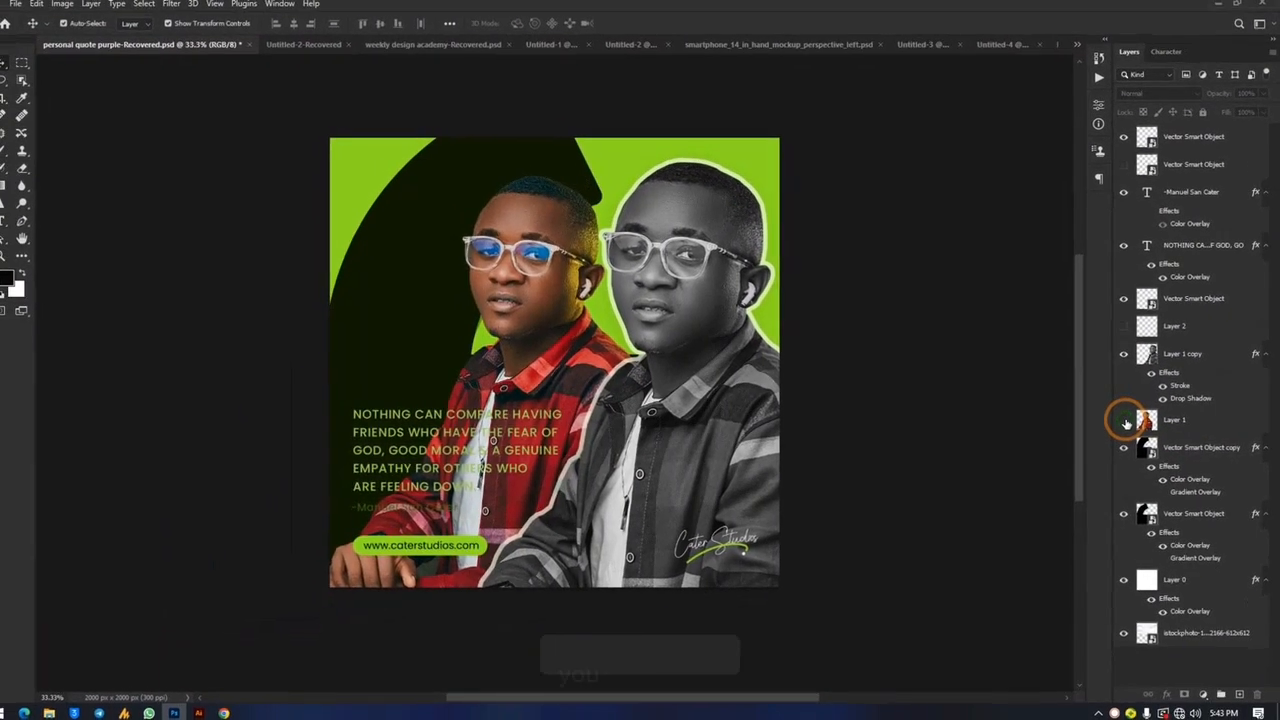
click(663, 366)
click(1190, 421)
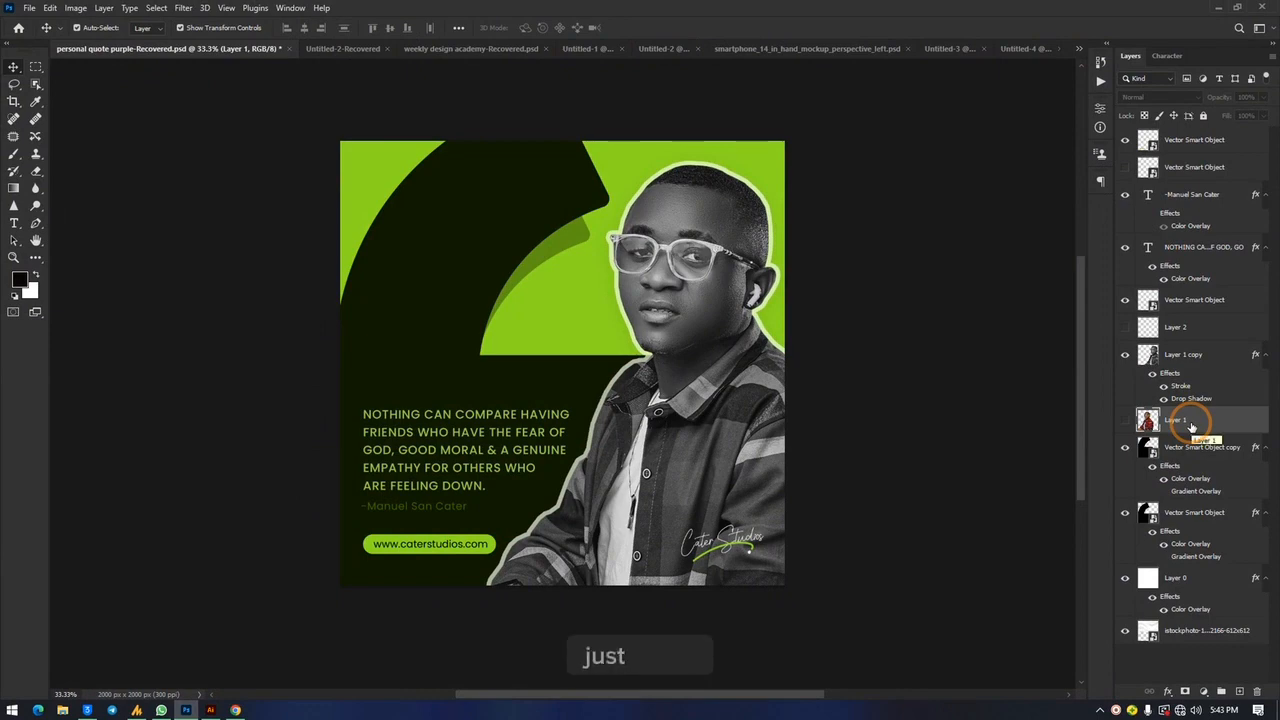
key(Delete)
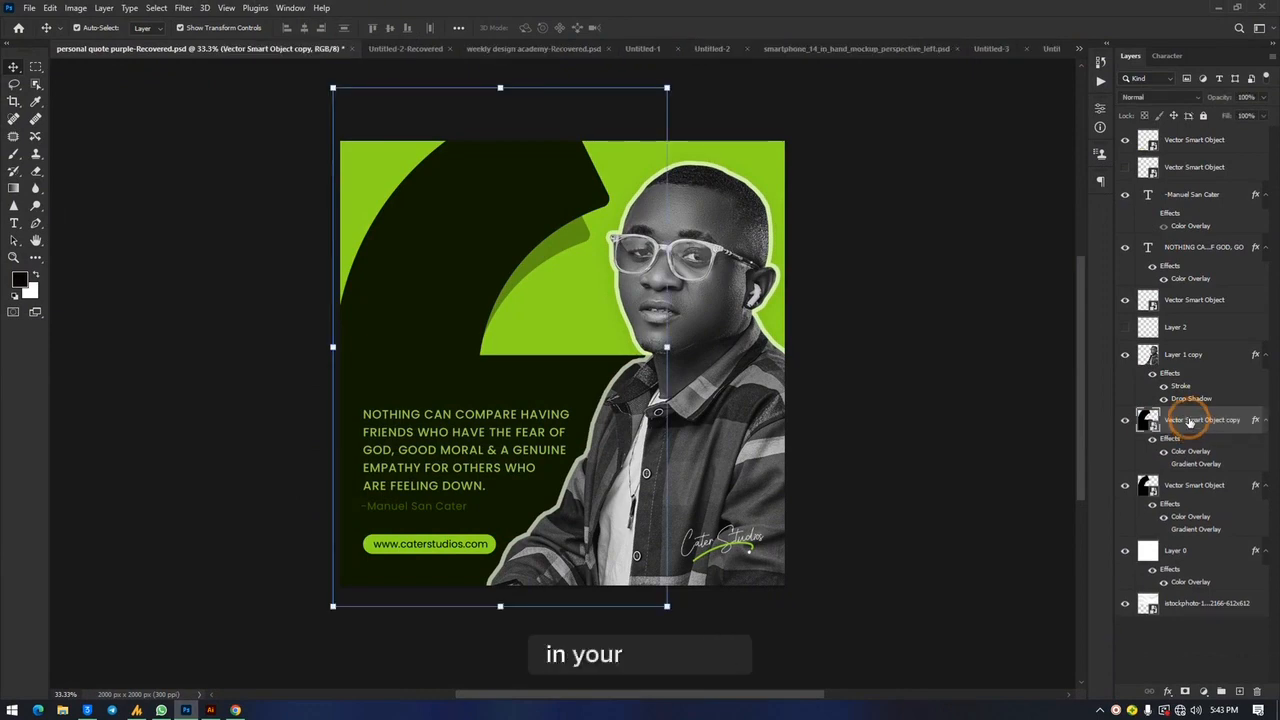
Step: Compare the two dark curved shapes by selecting the Vector Smart Object copy and Vector Smart Object layers alternately
click(1257, 691)
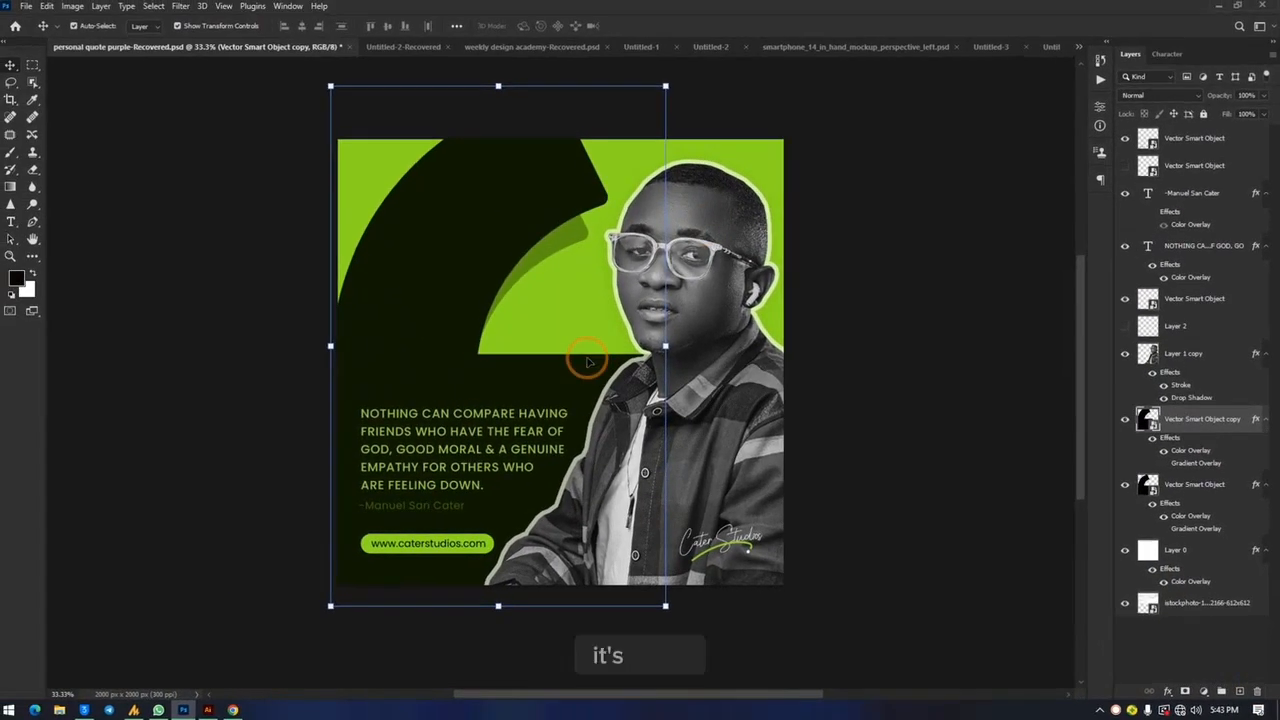
click(929, 266)
click(465, 202)
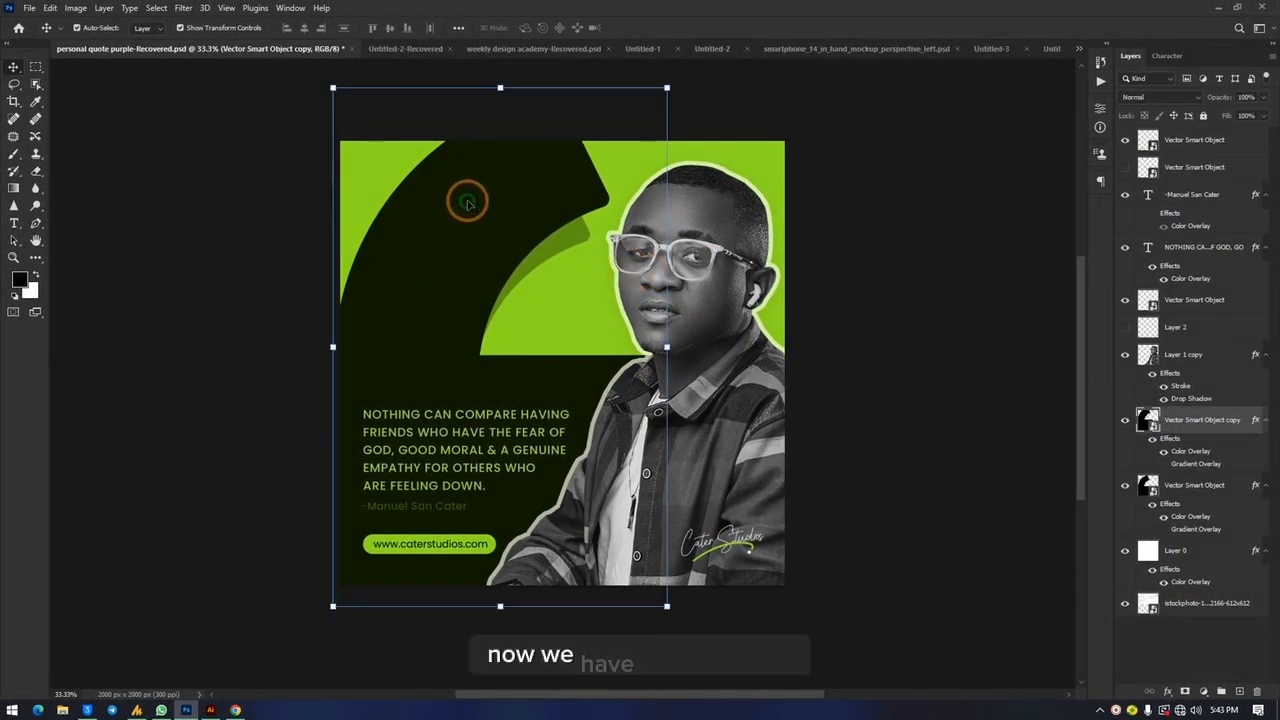
click(1197, 487)
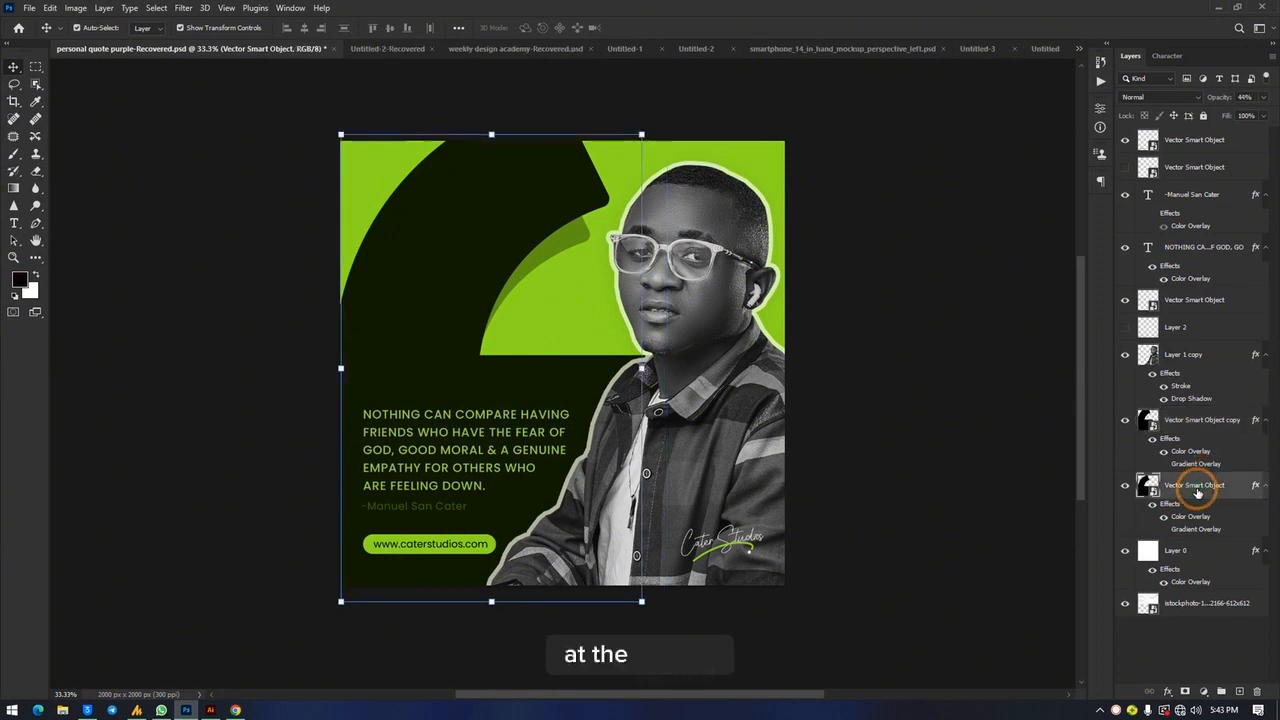
click(1198, 424)
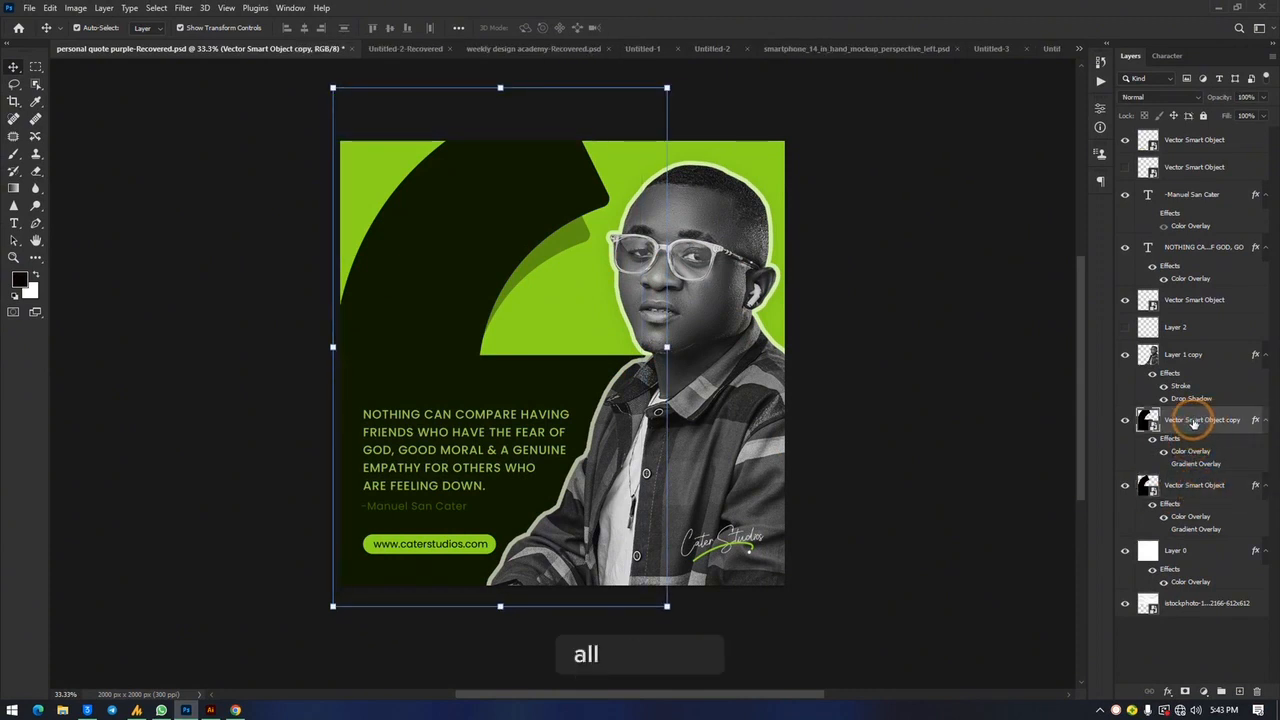
click(1192, 487)
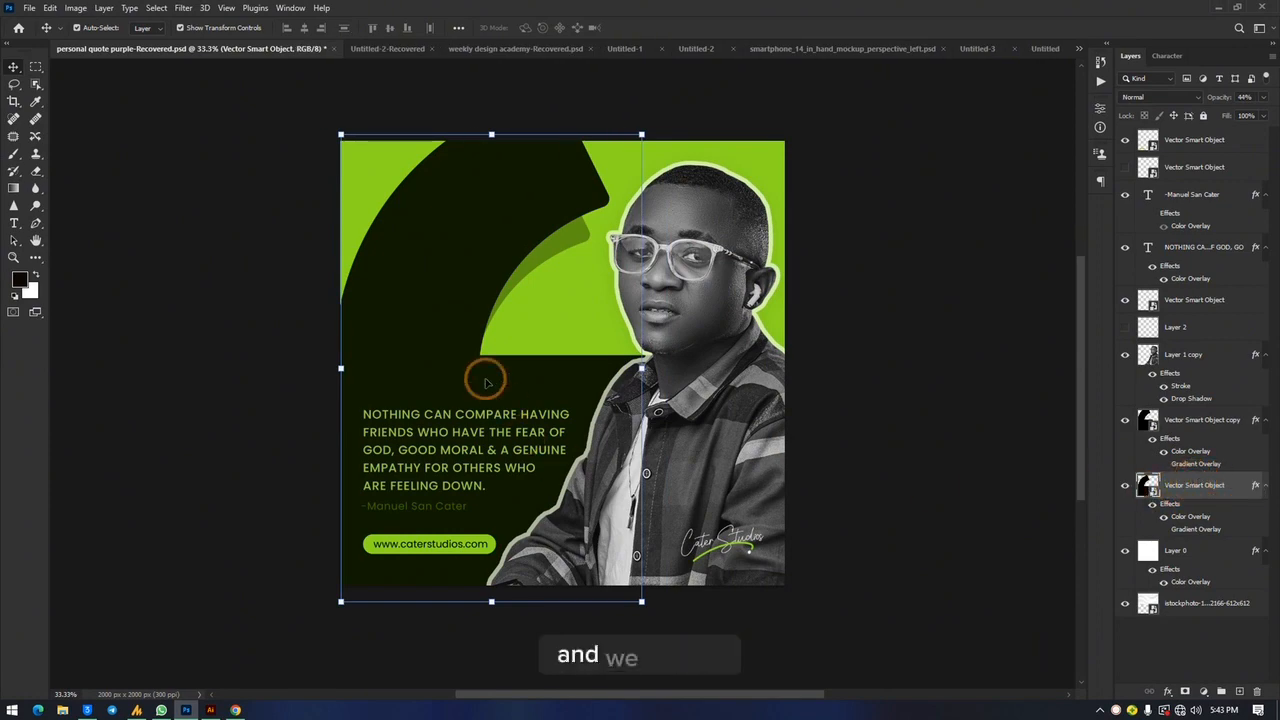
Step: Shrink the Photoshop window to reveal the desktop and place gdfgdr.jpg into the personal quote design above the Vector Smart Object layer
click(1241, 8)
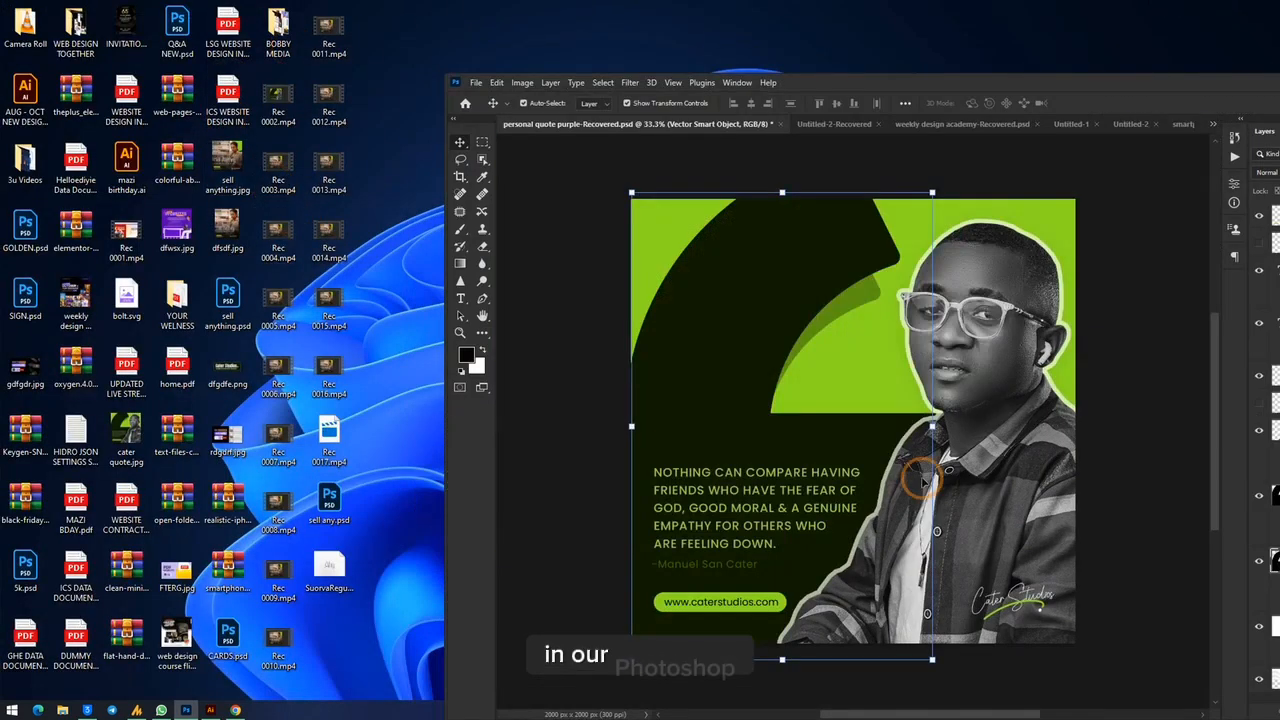
drag(990, 80, 846, 35)
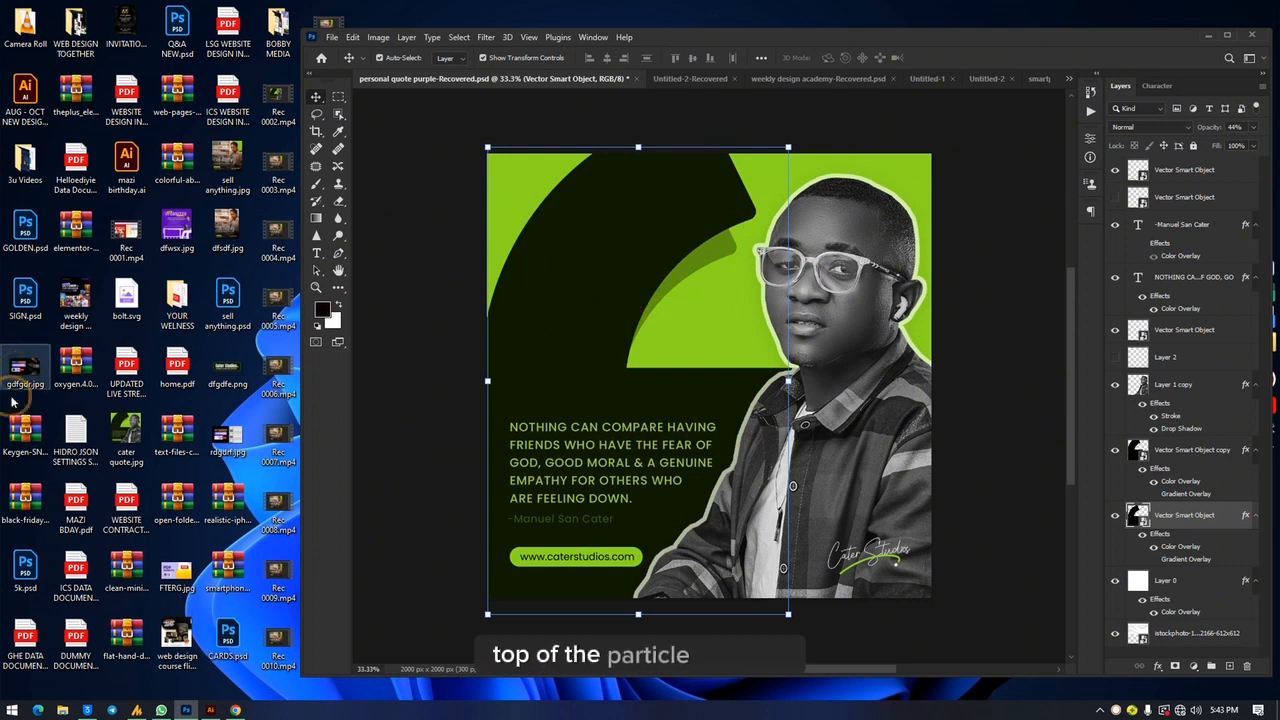
drag(17, 372, 749, 443)
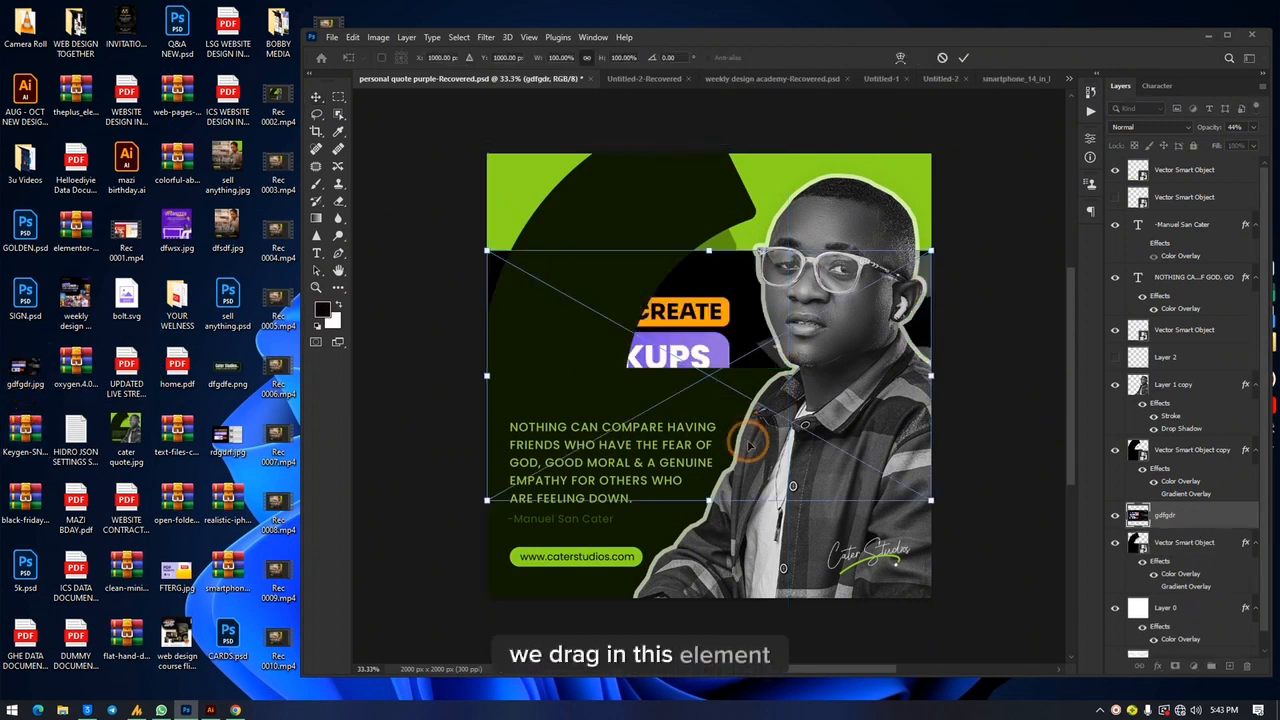
click(1178, 545)
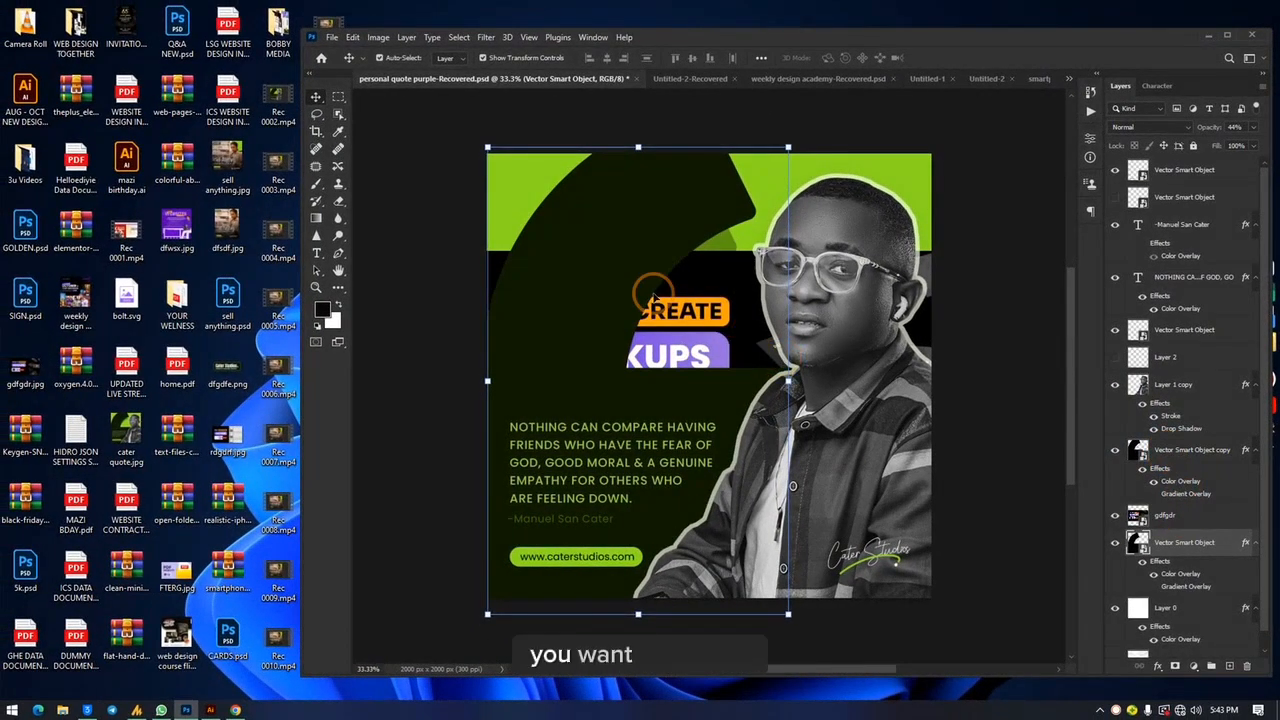
Step: Move the gdfgdr layer above Vector Smart Object copy, and then up to just below the topmost layer
click(1190, 519)
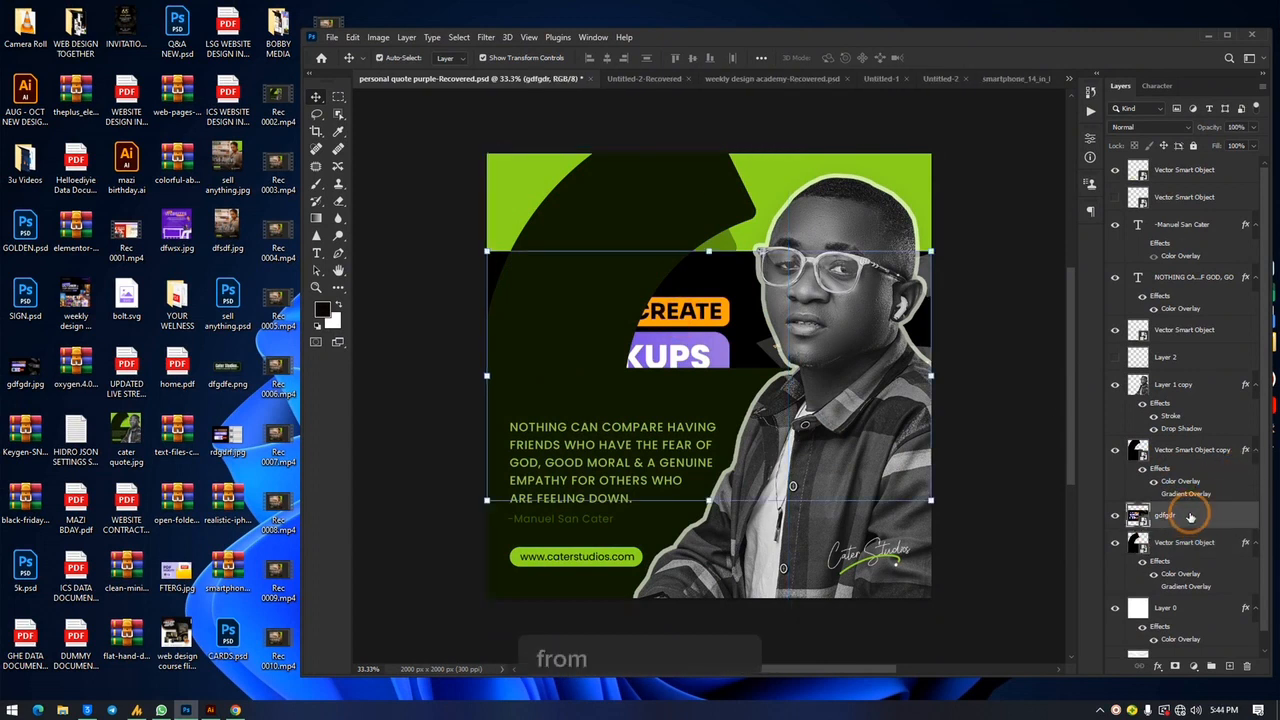
drag(1187, 516, 1175, 445)
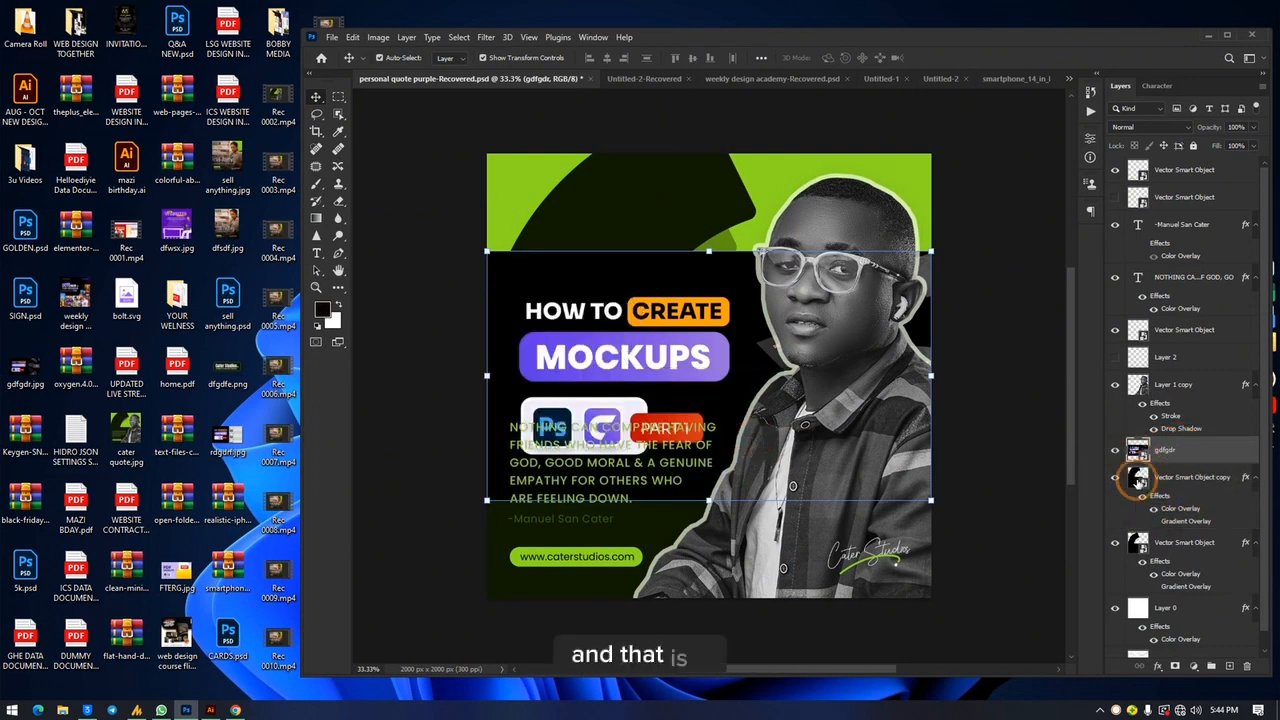
drag(1188, 453, 1171, 192)
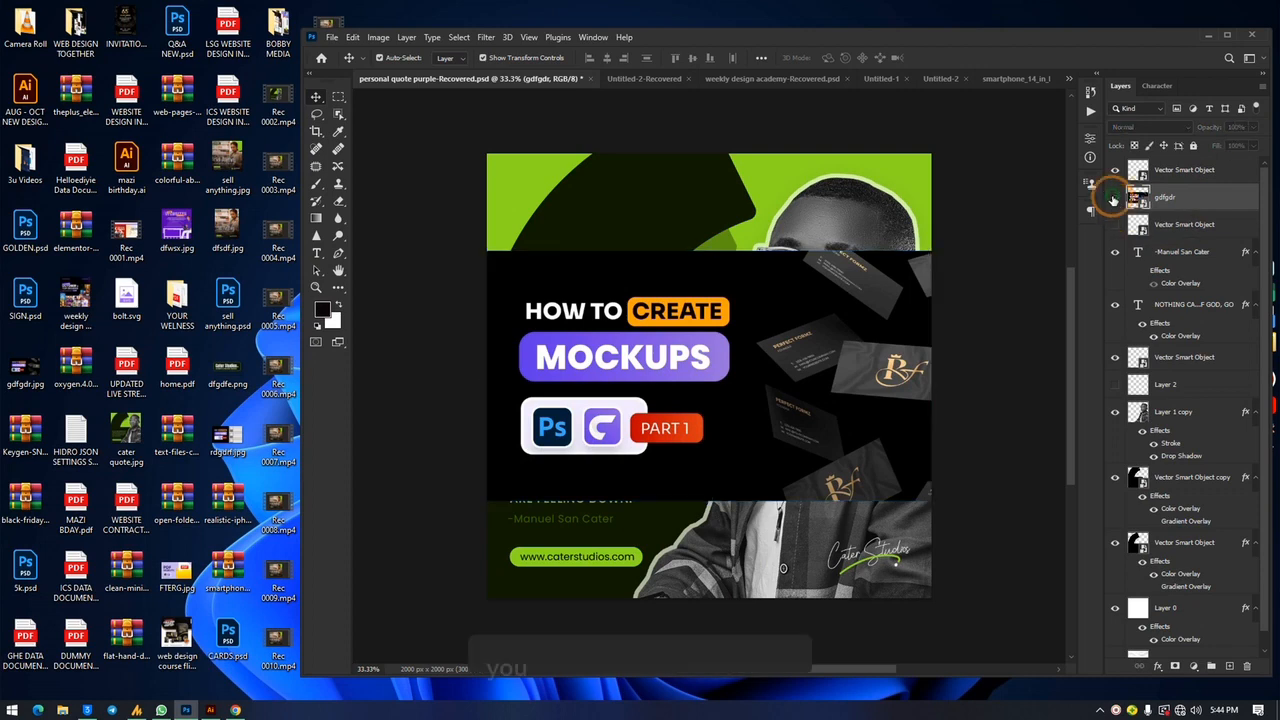
Step: Toggle the gdfgdr layer's visibility off and on, delete the layer, and maximize the Photoshop window
click(1114, 198)
click(1114, 198)
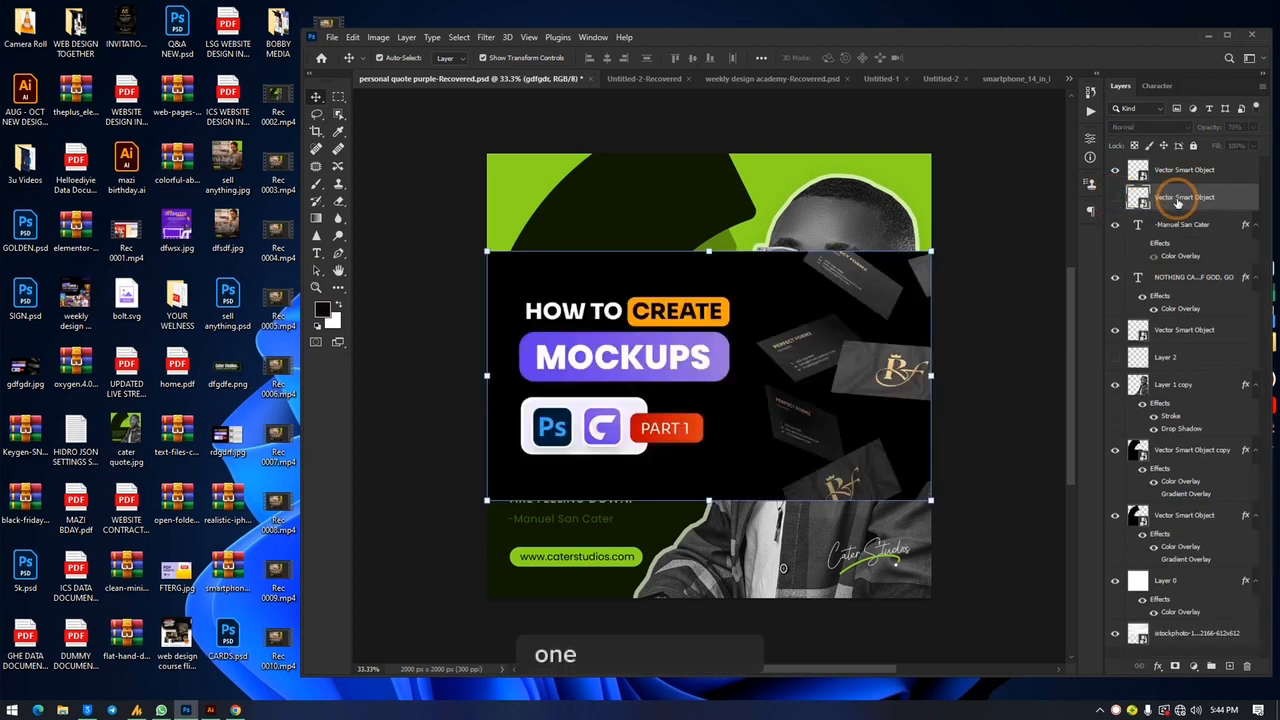
key(Delete)
double_click(766, 36)
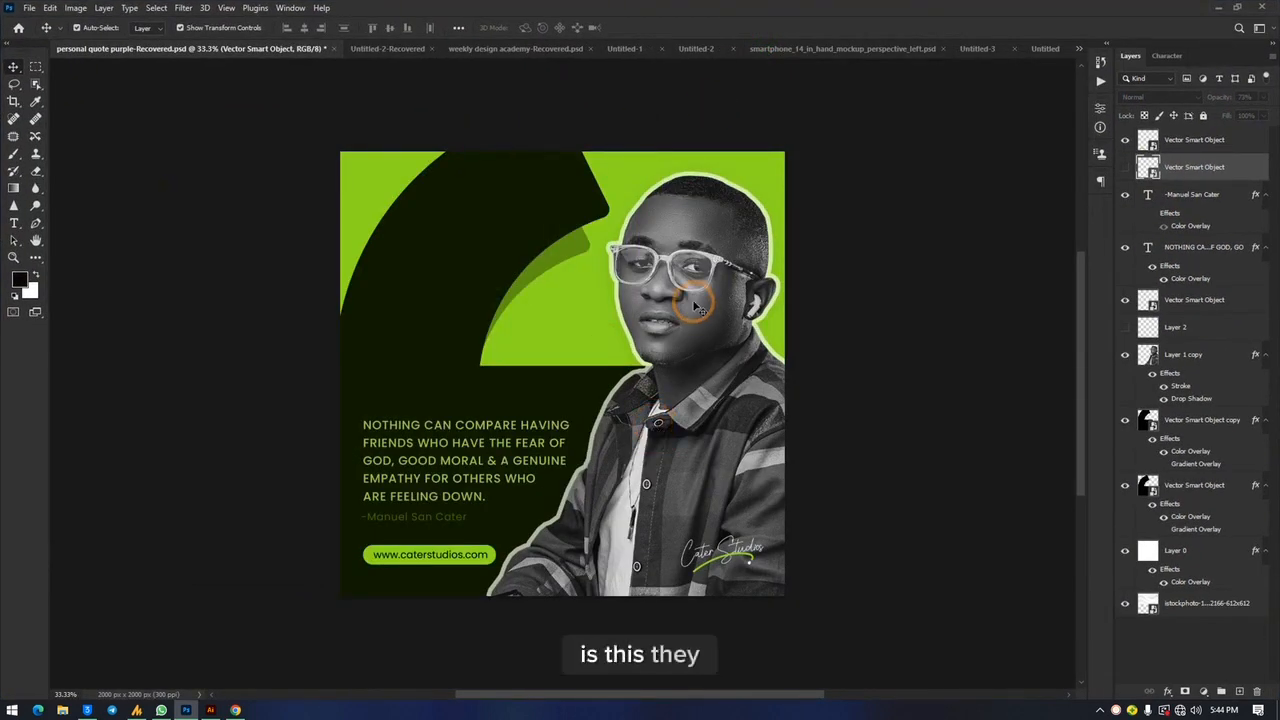
Step: Scale the black-and-white portrait down proportionally to about 97%, apply the transform, and deselect it
click(662, 428)
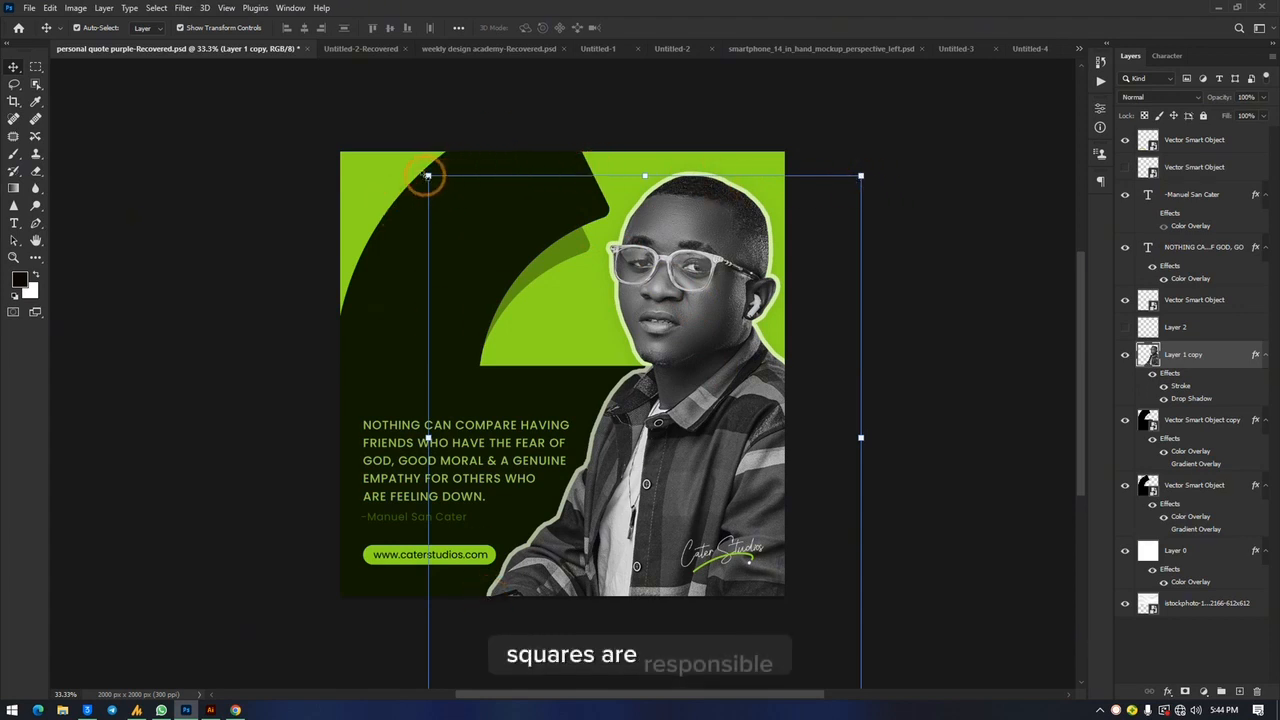
mouse_move(427, 177)
mouse_down()
mouse_move(417, 134)
mouse_move(391, 120)
mouse_move(446, 171)
mouse_move(470, 236)
mouse_move(445, 189)
mouse_up()
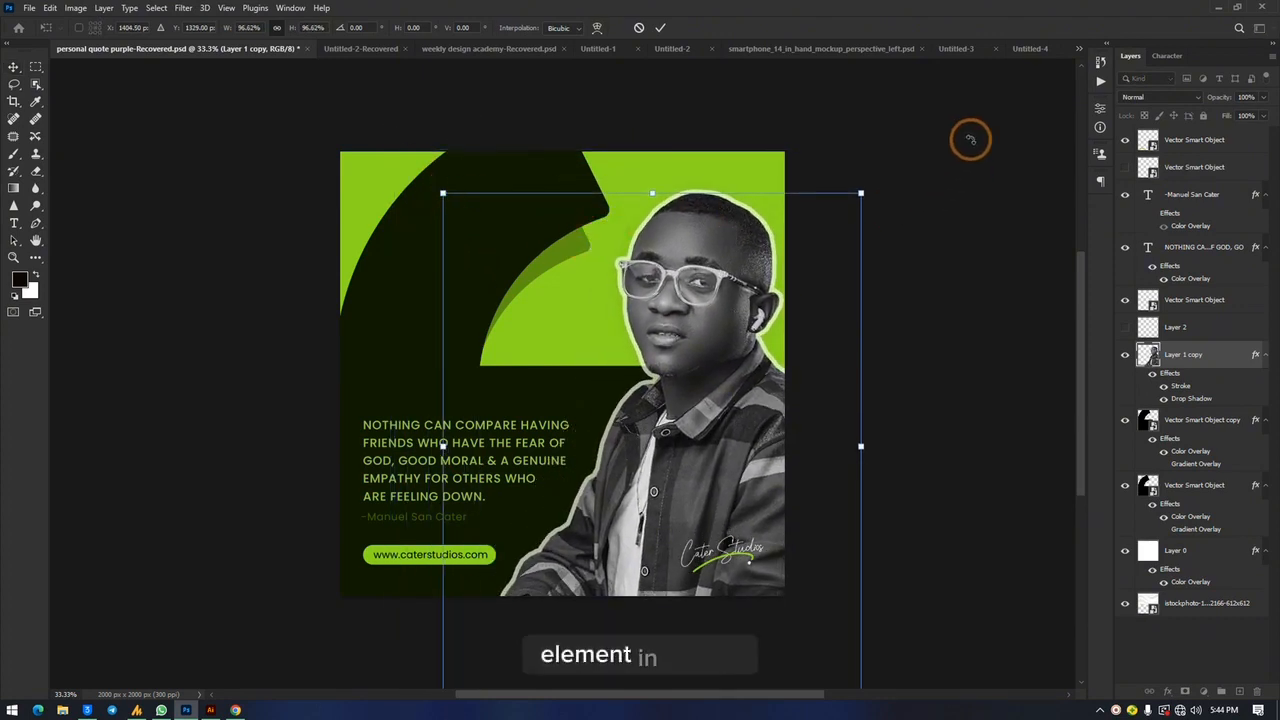
click(219, 165)
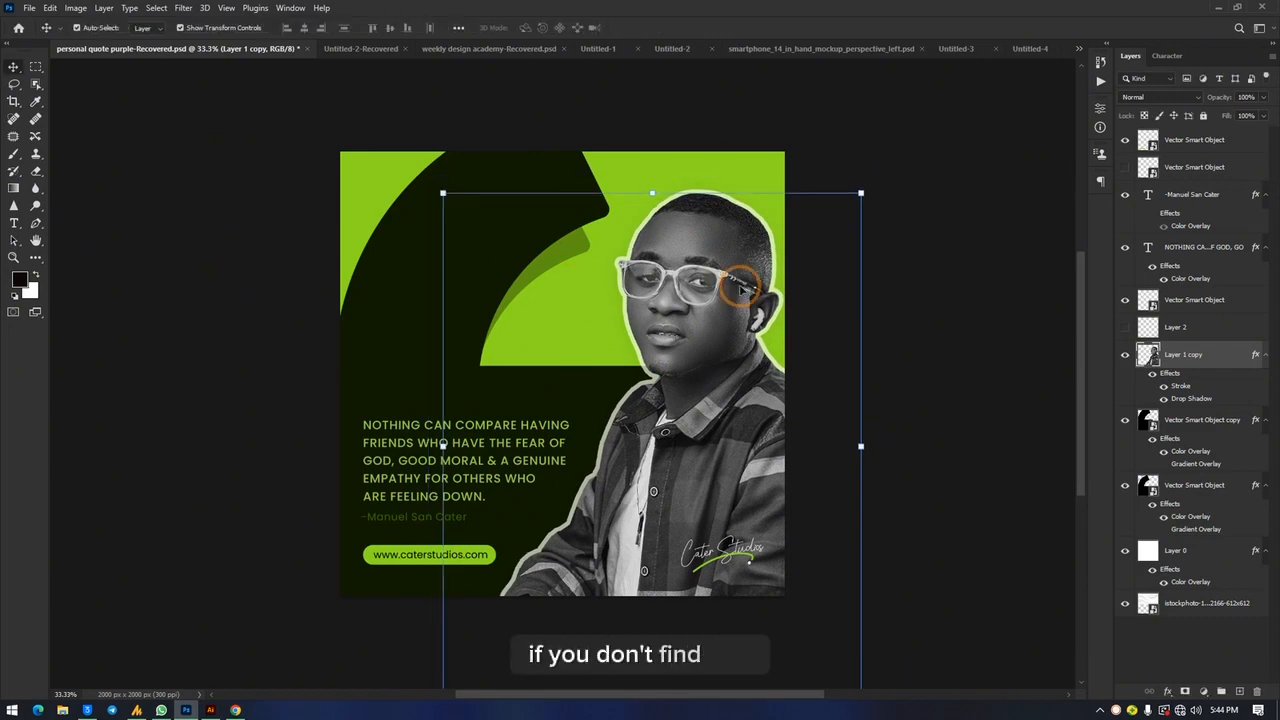
click(172, 170)
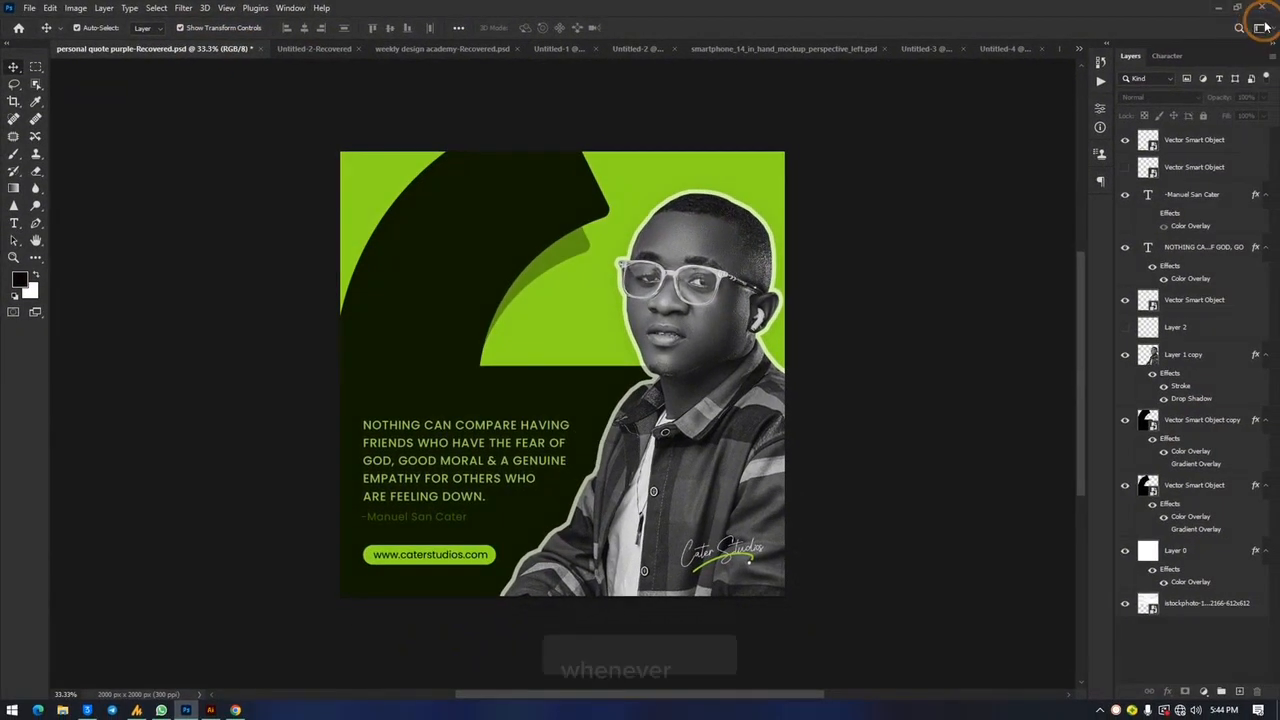
Step: Turn Show Transform Controls off, select the portrait to demonstrate the difference, and turn the option back on
click(1261, 28)
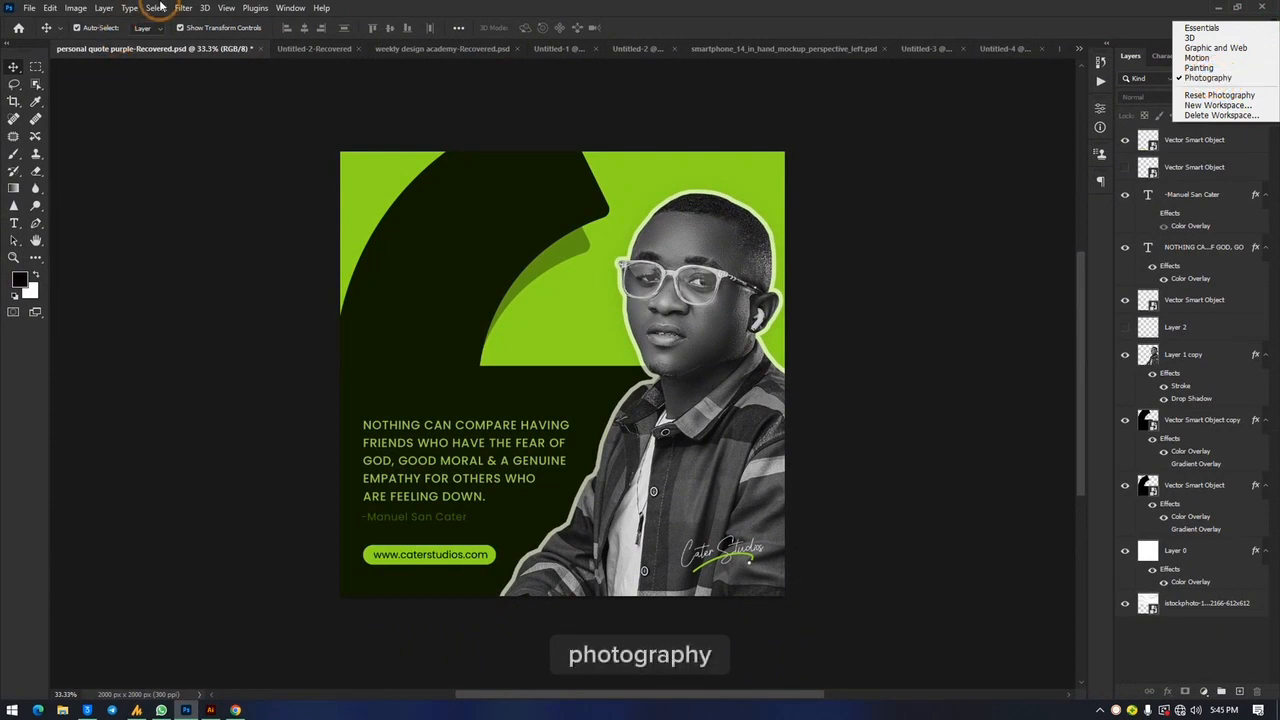
click(180, 30)
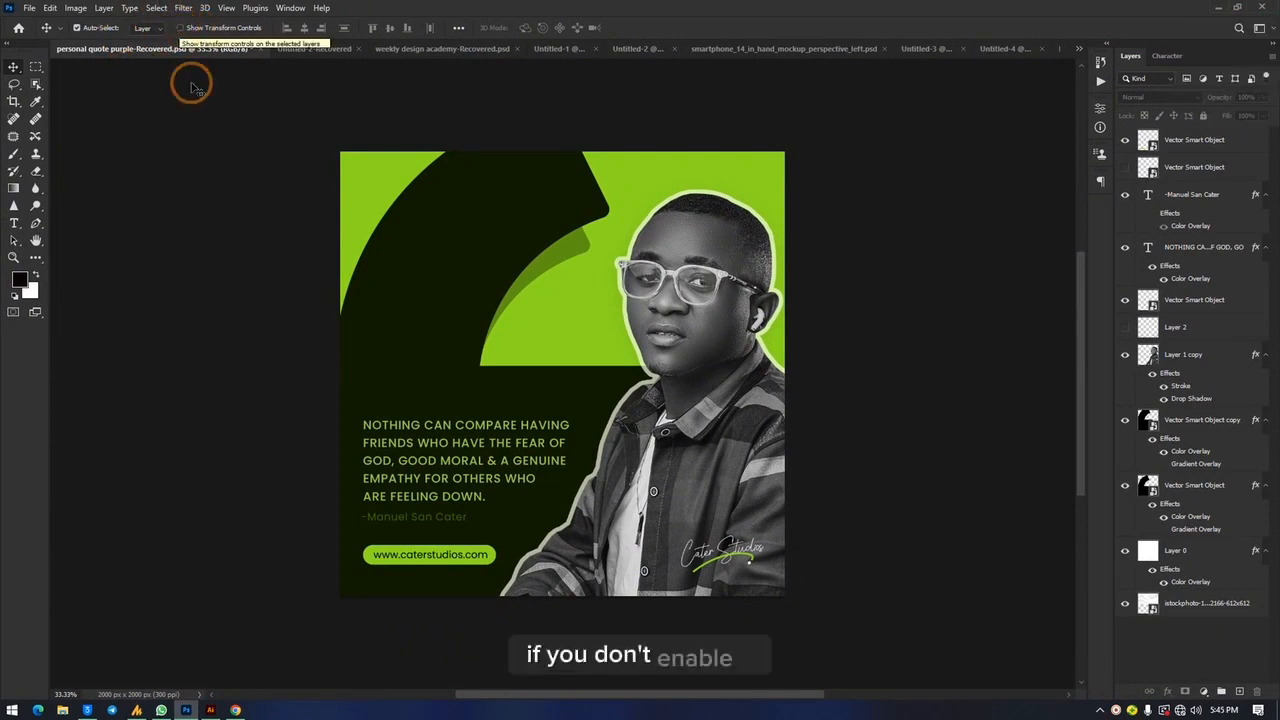
click(725, 270)
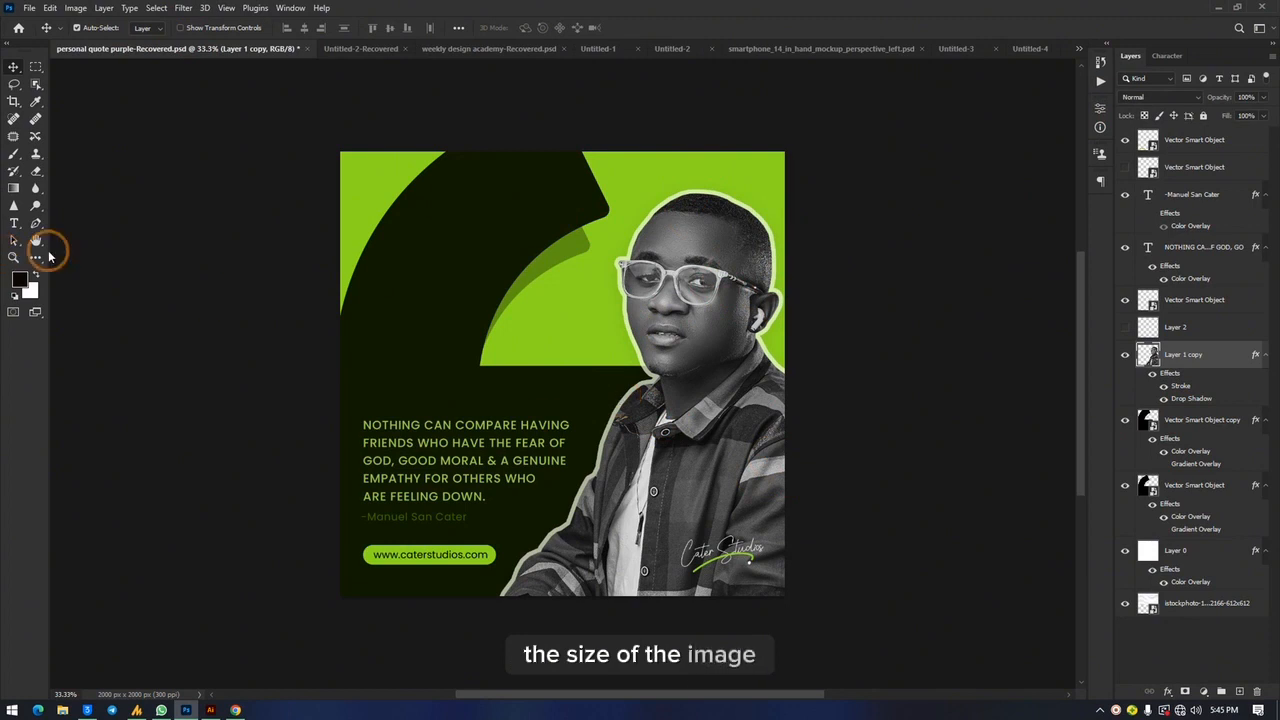
click(199, 30)
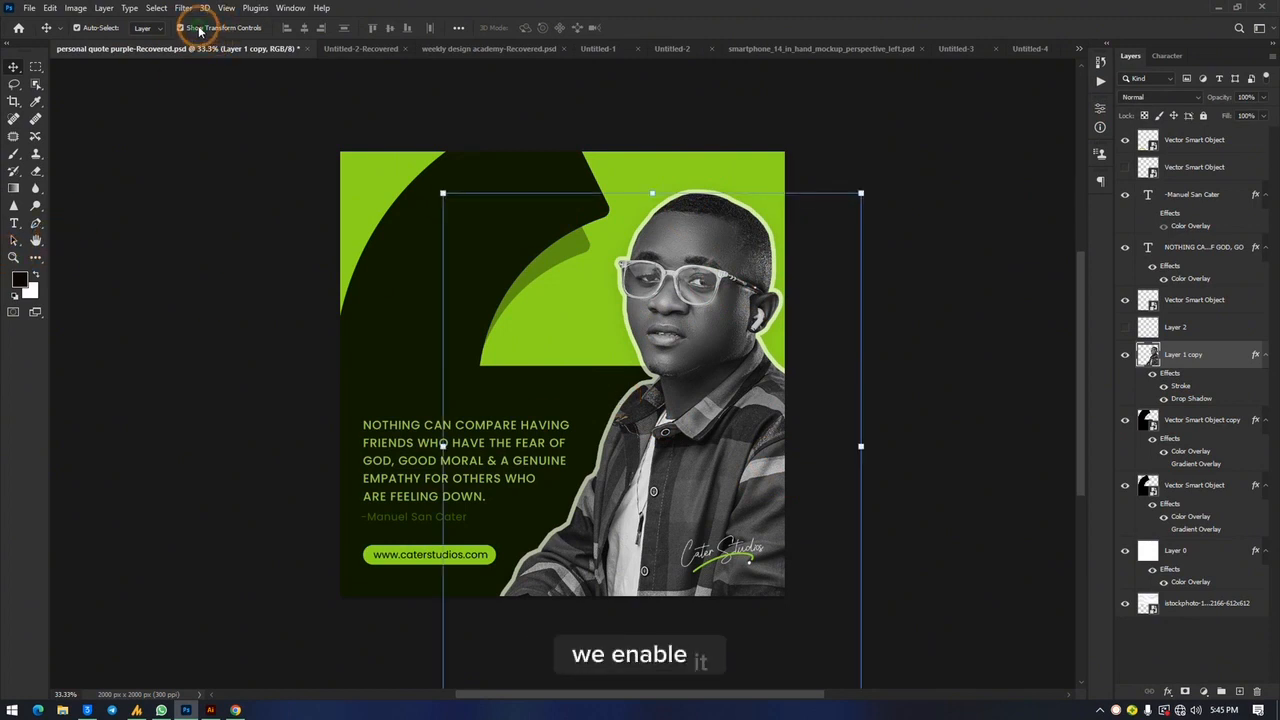
Step: Enlarge the portrait proportionally to about 103%, apply the transform, and deselect it
mouse_move(649, 190)
mouse_down()
mouse_move(655, 160)
mouse_move(652, 182)
mouse_up()
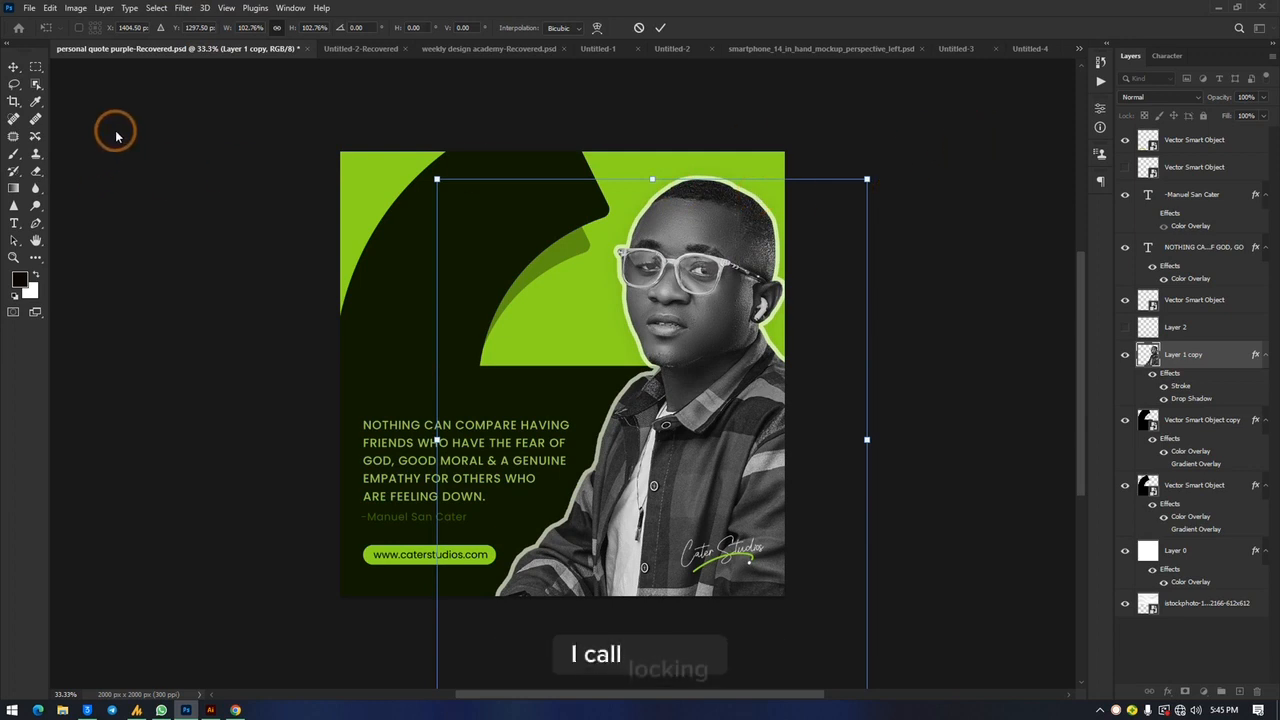
key(Return)
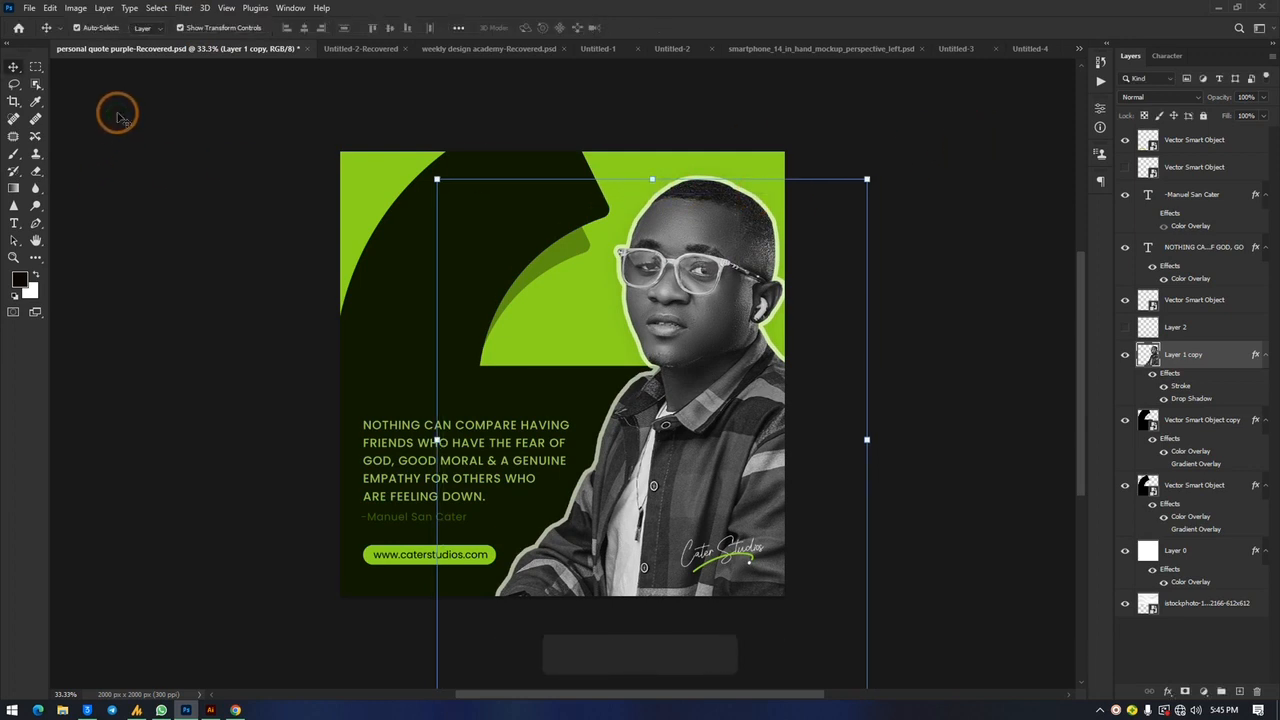
click(117, 117)
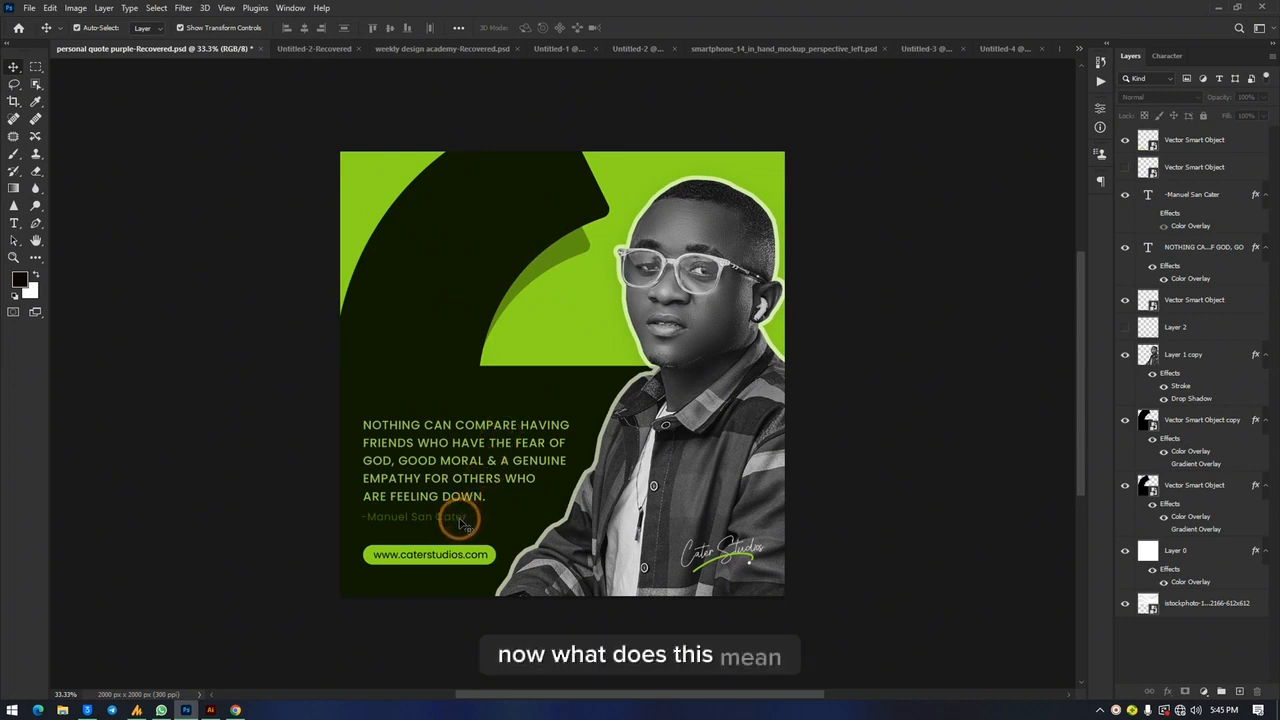
drag(463, 562, 543, 445)
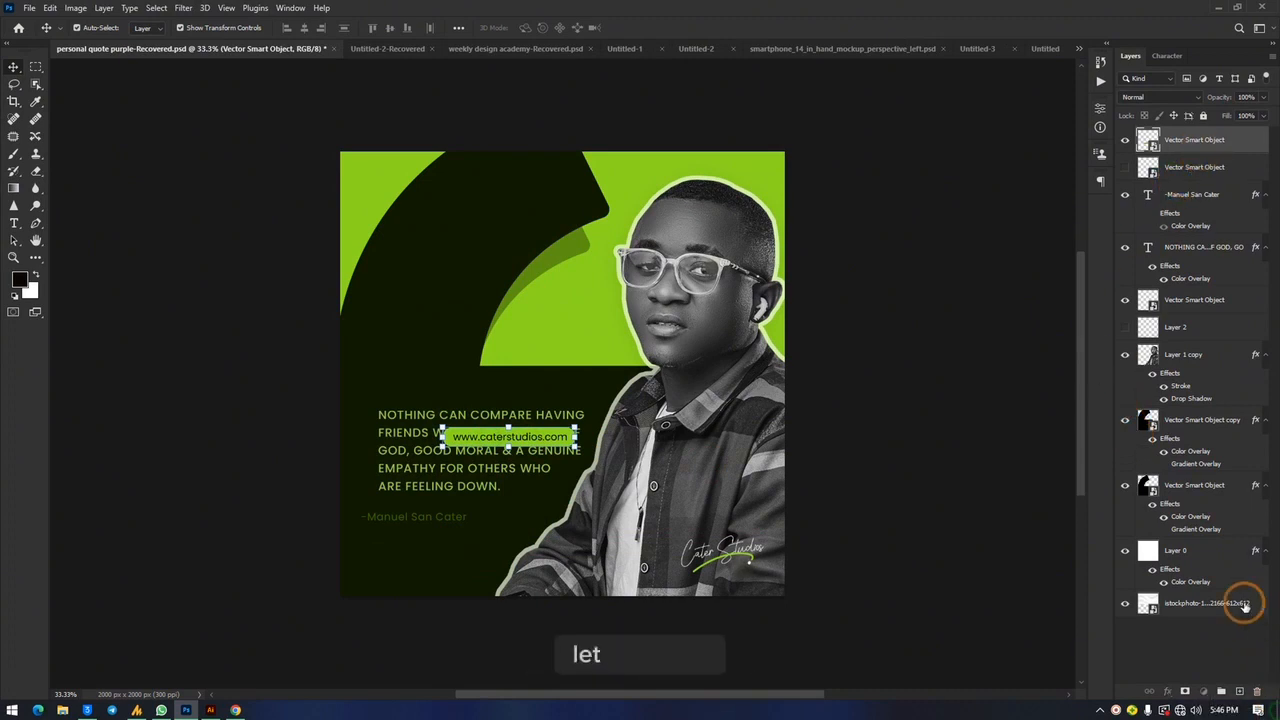
drag(1203, 141, 1194, 274)
mouse_move(421, 436)
mouse_down()
mouse_move(407, 435)
mouse_move(487, 434)
mouse_move(502, 402)
mouse_move(476, 398)
mouse_move(408, 426)
mouse_up()
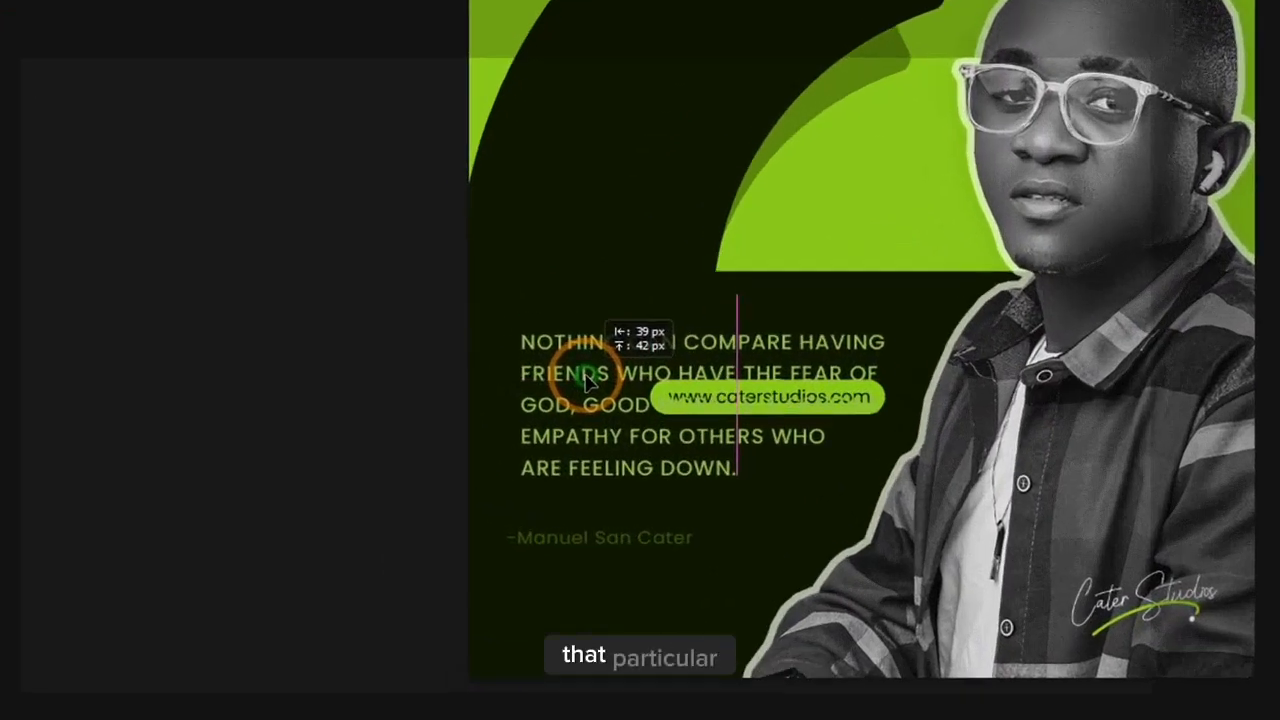
drag(586, 375, 586, 380)
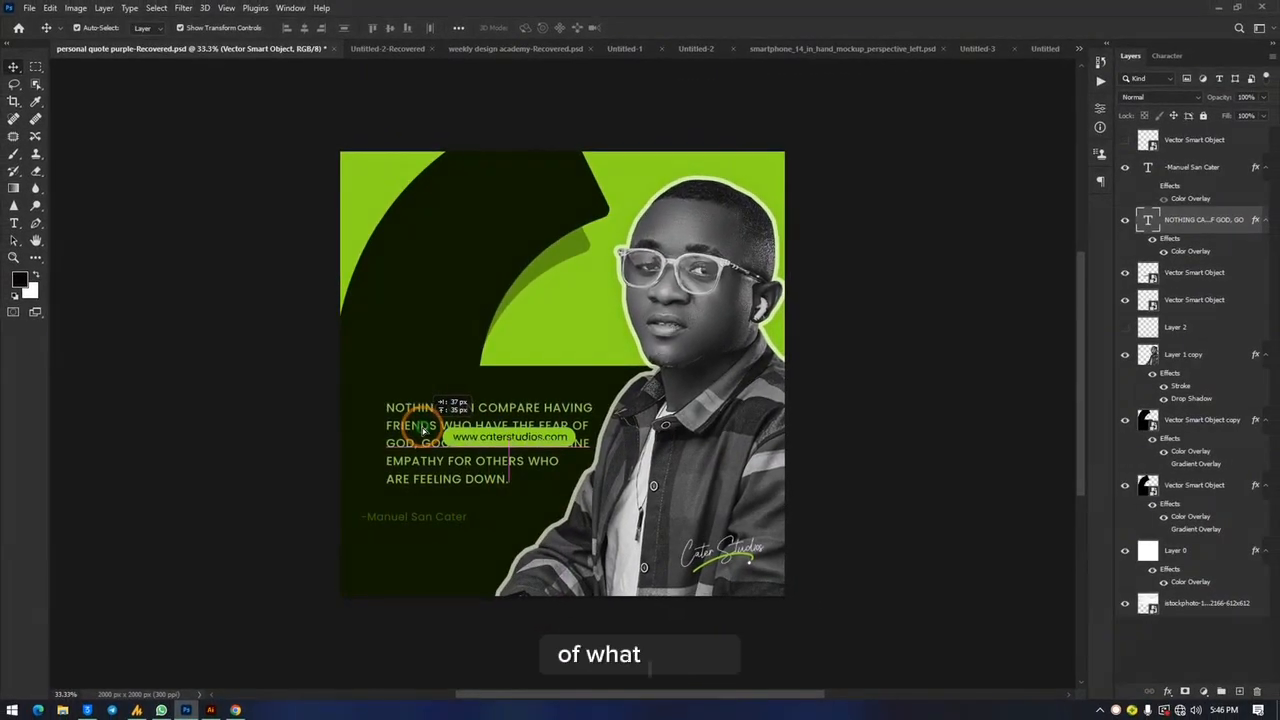
drag(423, 431, 415, 442)
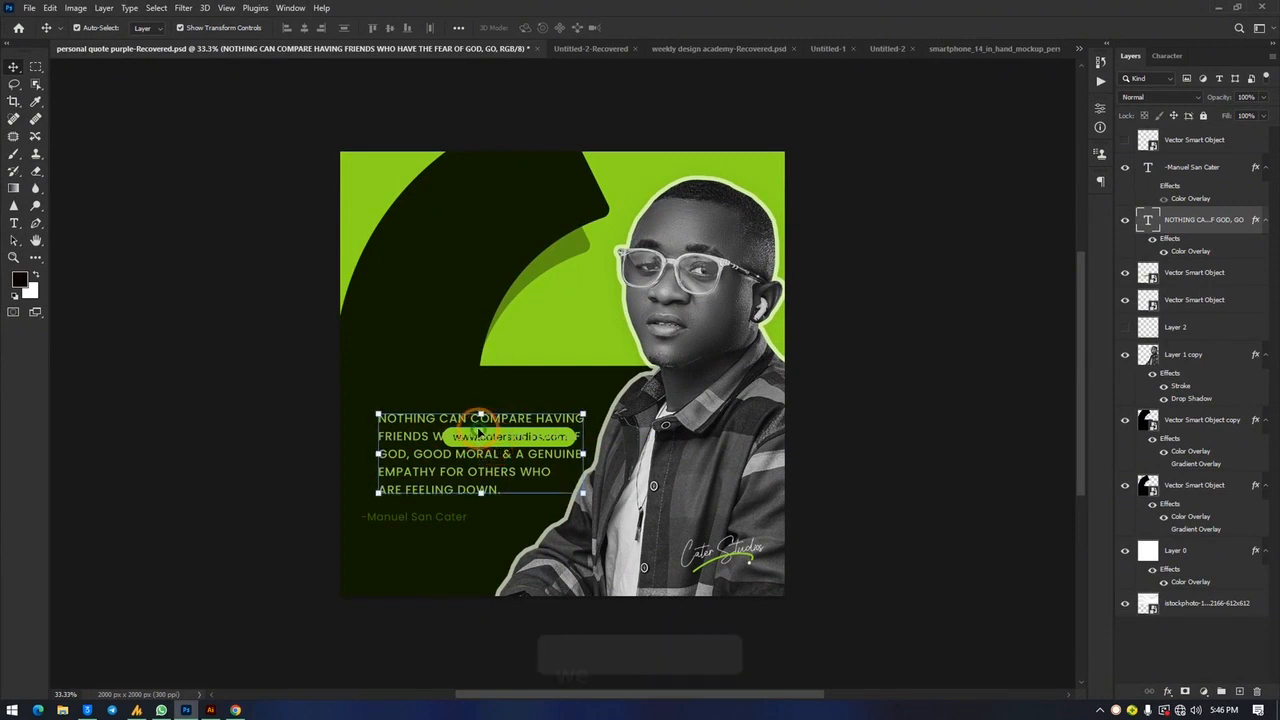
mouse_move(487, 432)
mouse_down()
mouse_move(504, 446)
mouse_move(488, 434)
mouse_up()
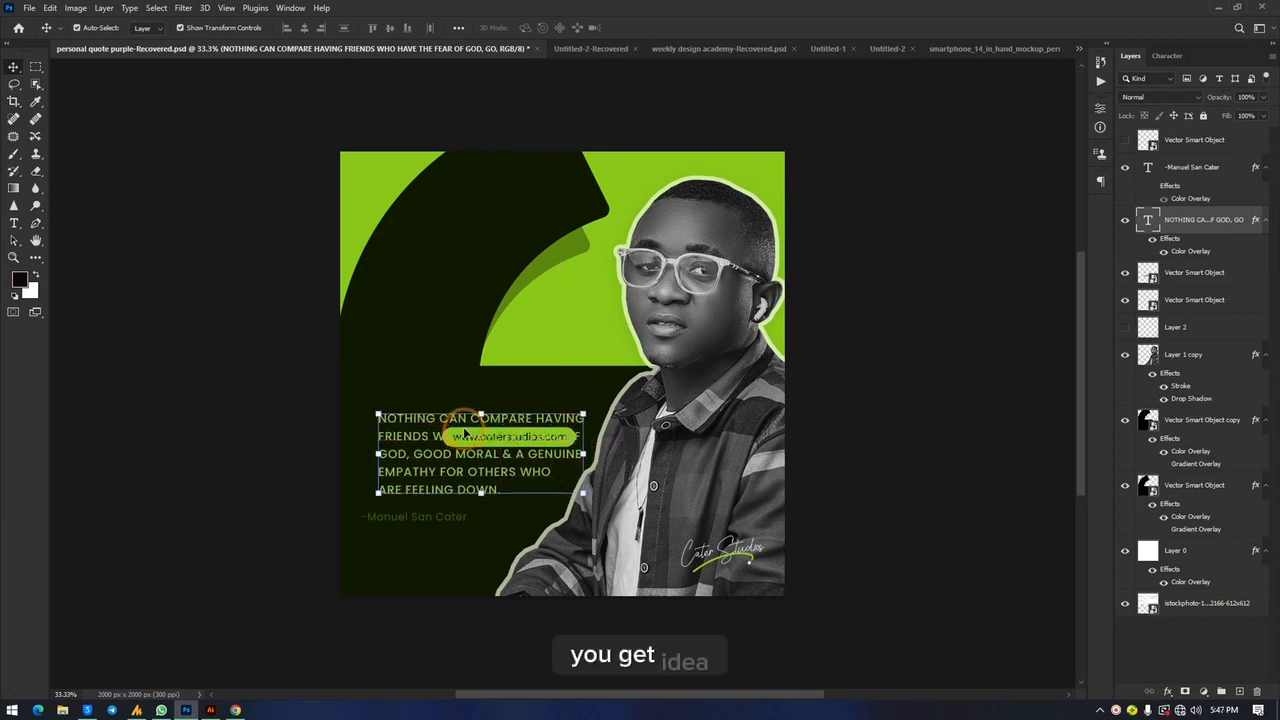
click(460, 432)
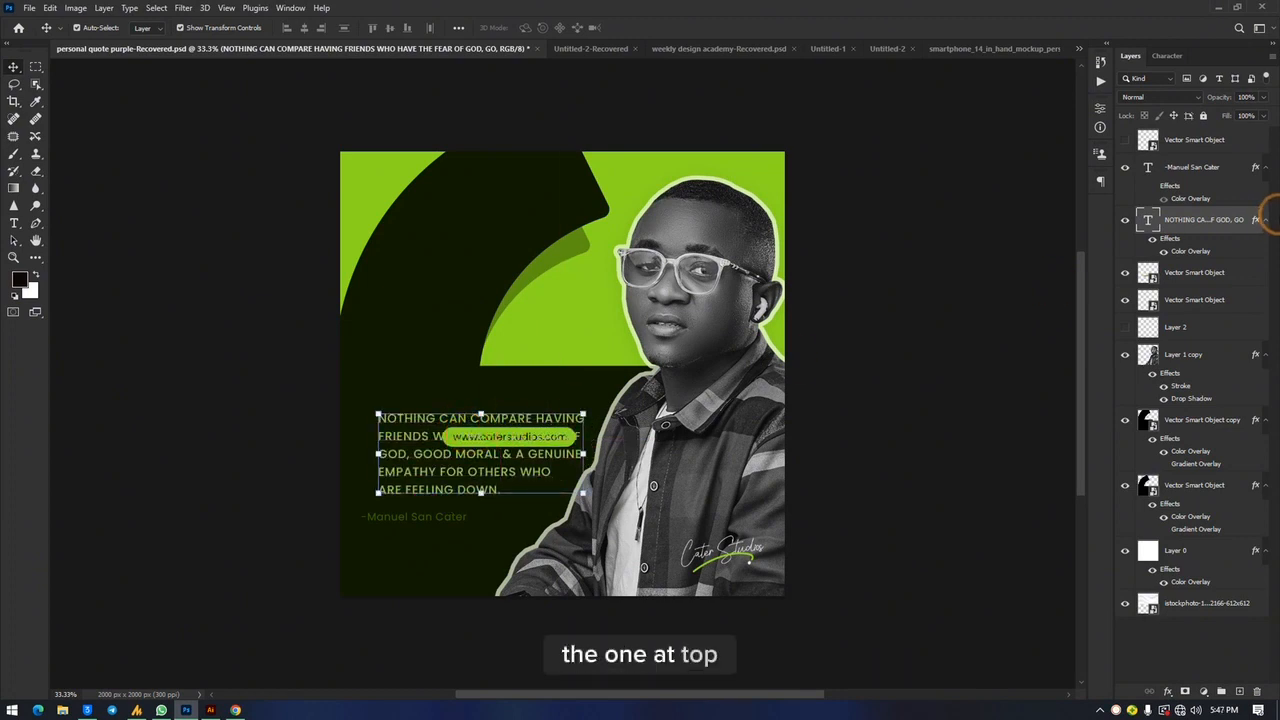
click(1222, 275)
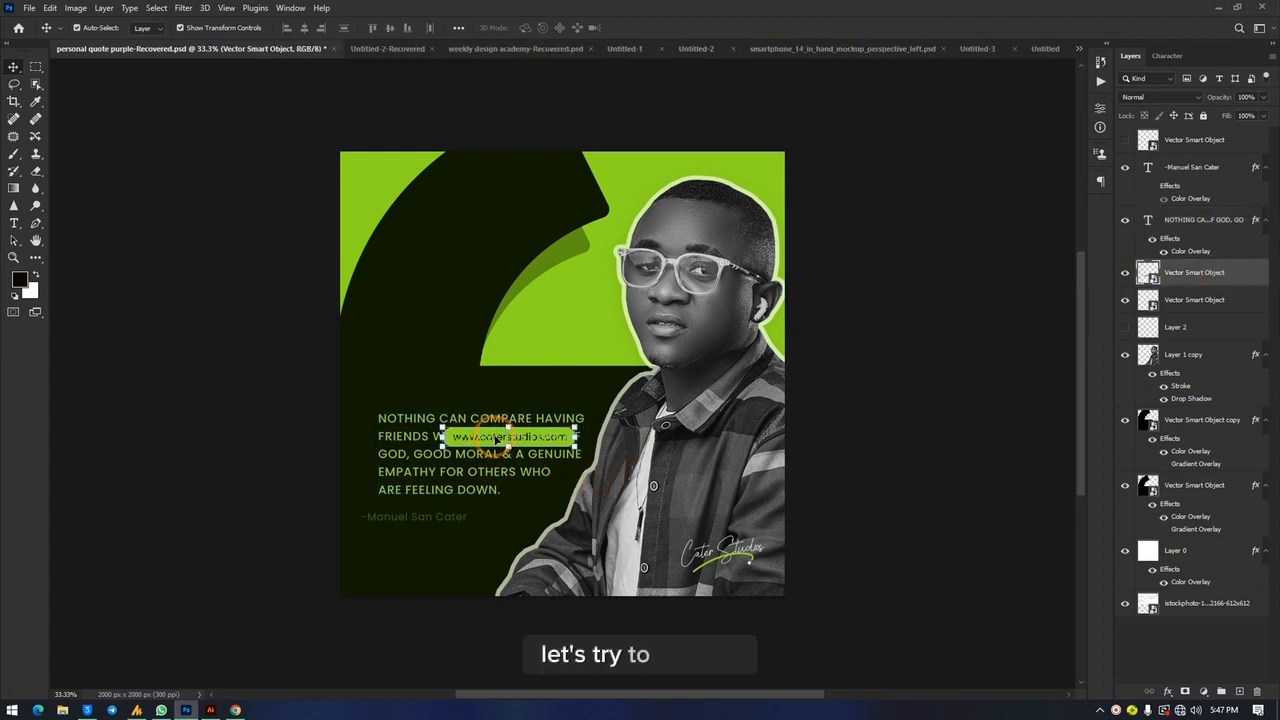
drag(497, 434, 463, 404)
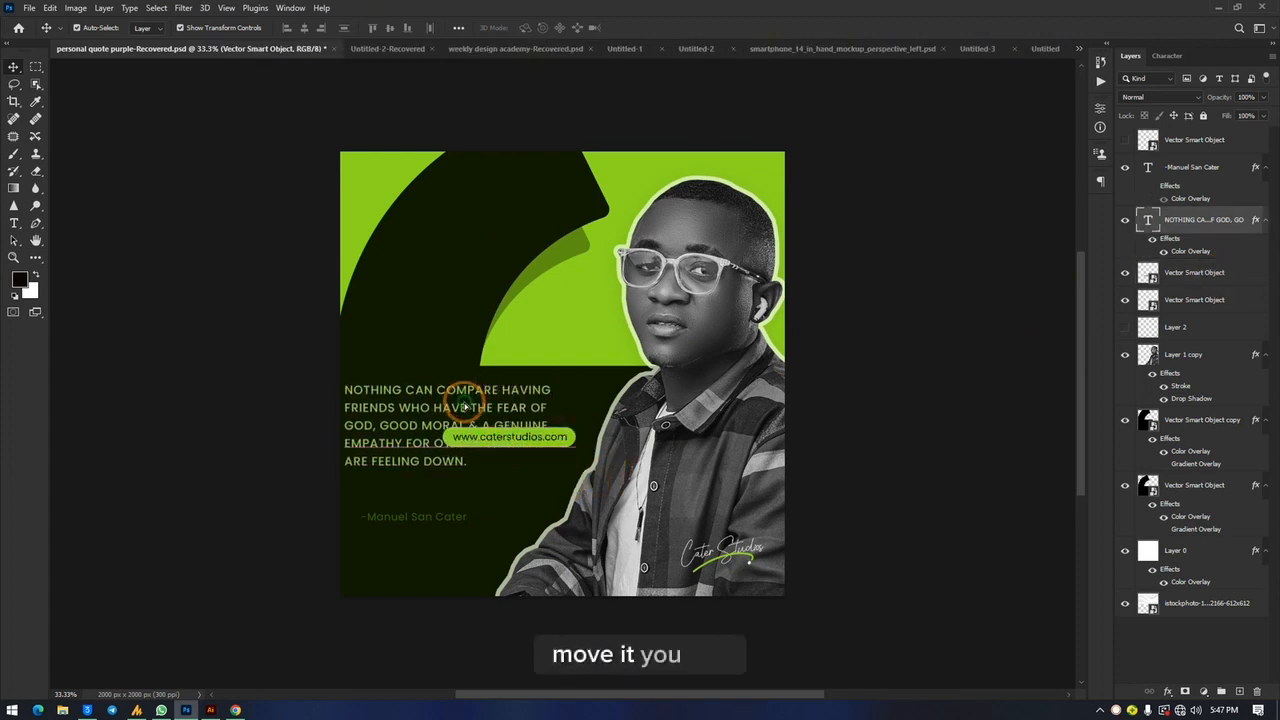
key(ctrl+z)
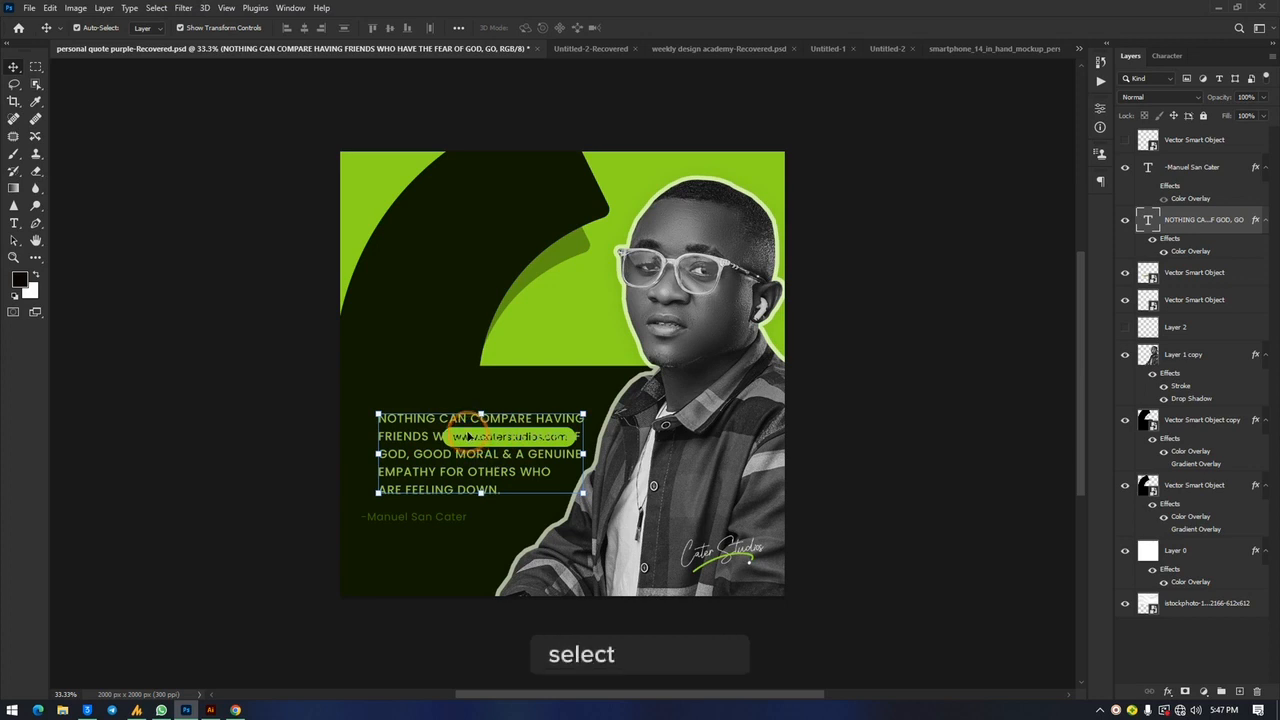
click(1229, 272)
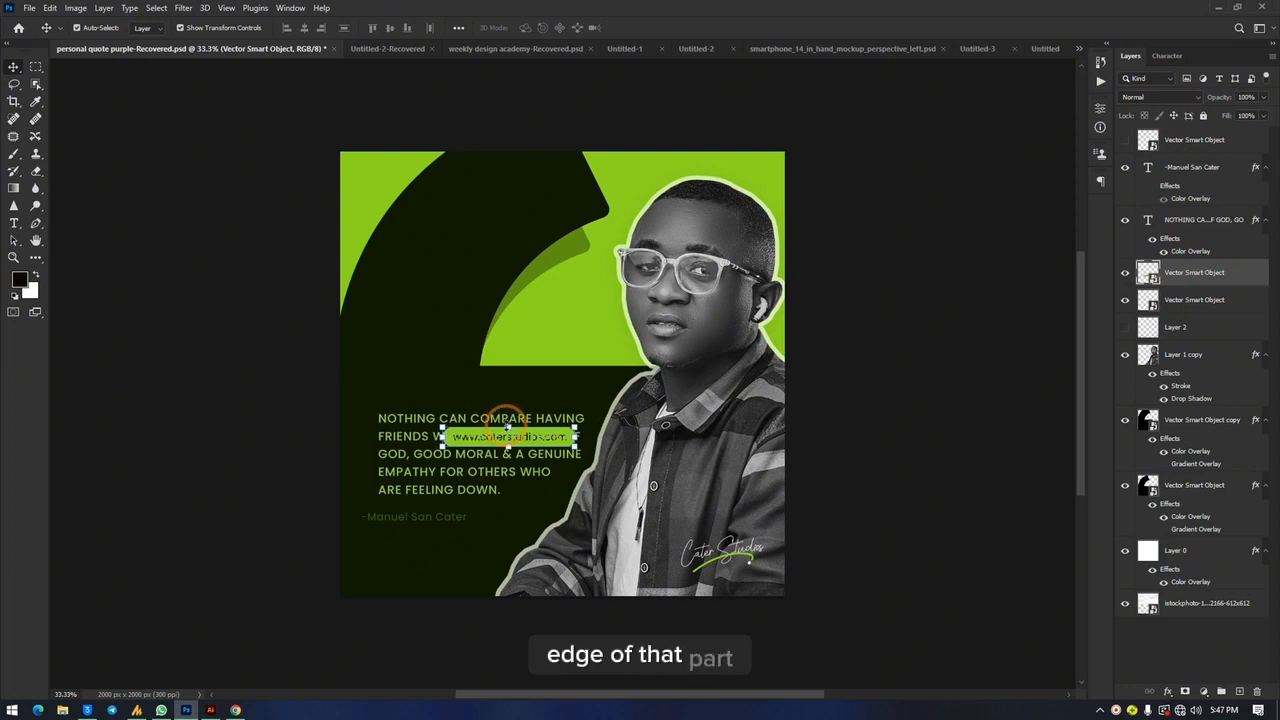
drag(492, 440, 483, 423)
key(ctrl+z)
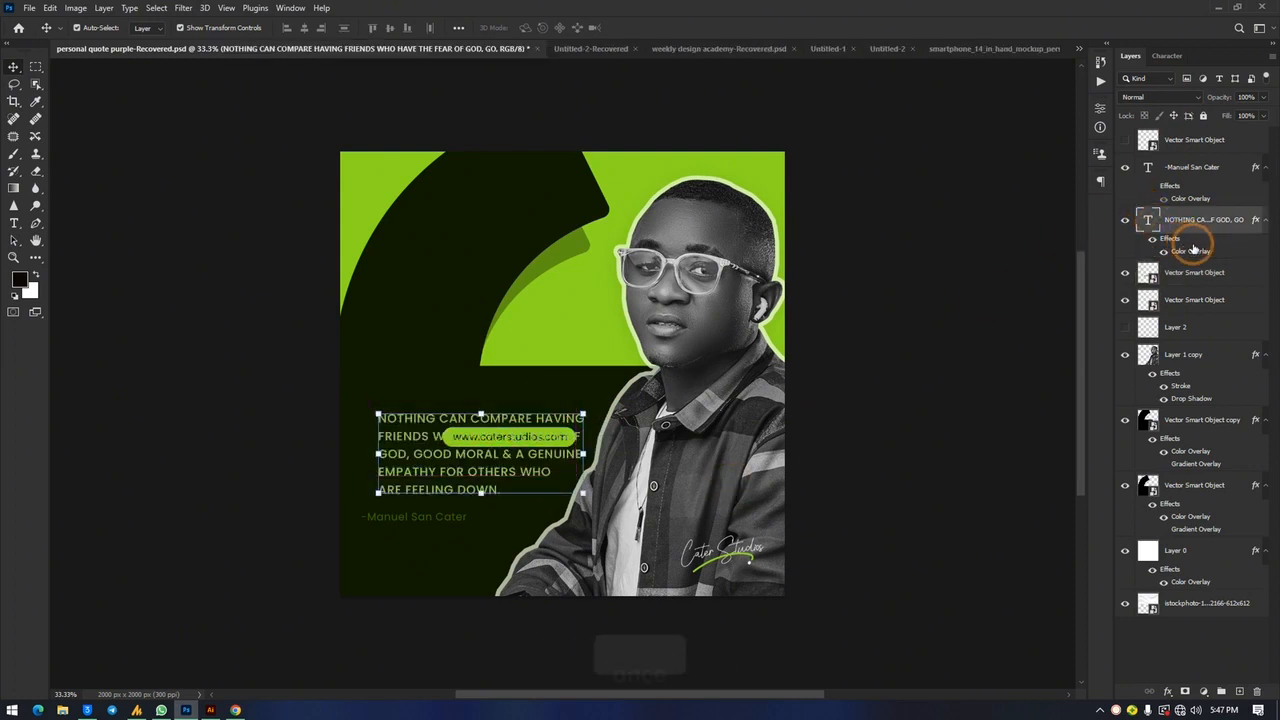
click(1198, 270)
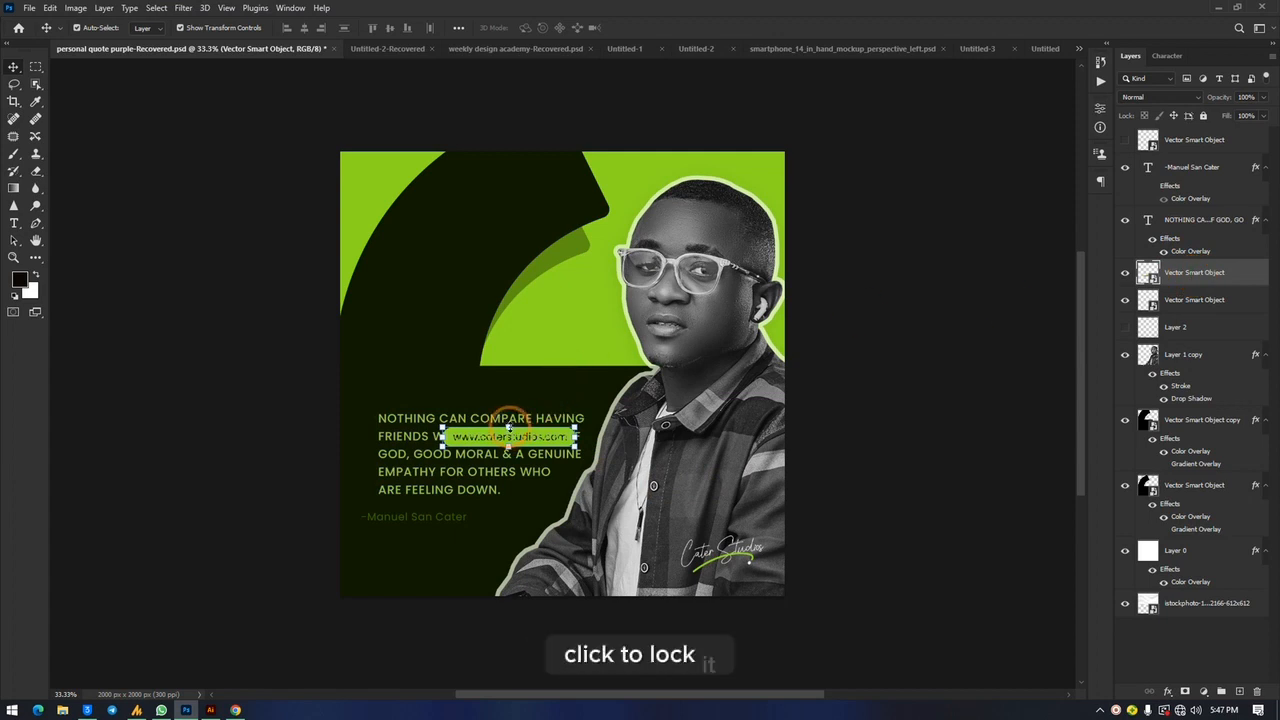
key(ctrl+t)
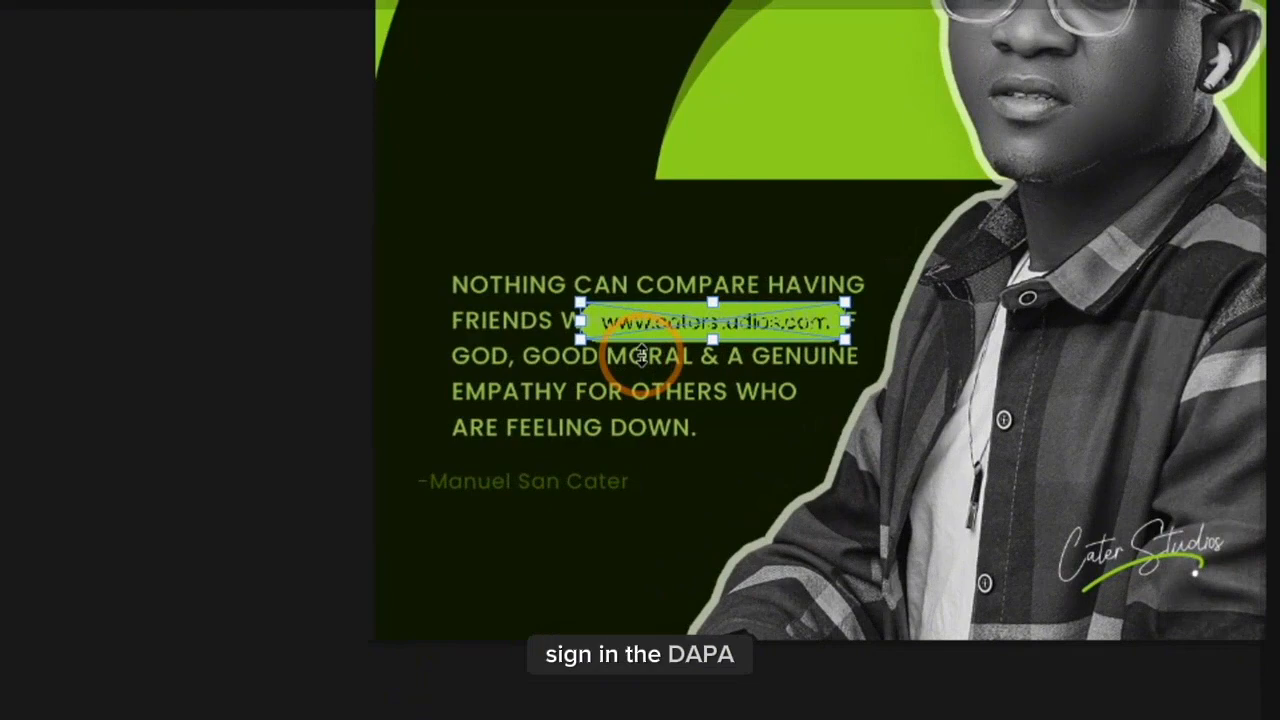
mouse_move(640, 355)
mouse_down()
mouse_move(622, 219)
mouse_move(623, 378)
mouse_move(663, 312)
mouse_move(610, 337)
mouse_move(786, 400)
mouse_move(571, 343)
mouse_move(580, 366)
mouse_move(642, 361)
mouse_up()
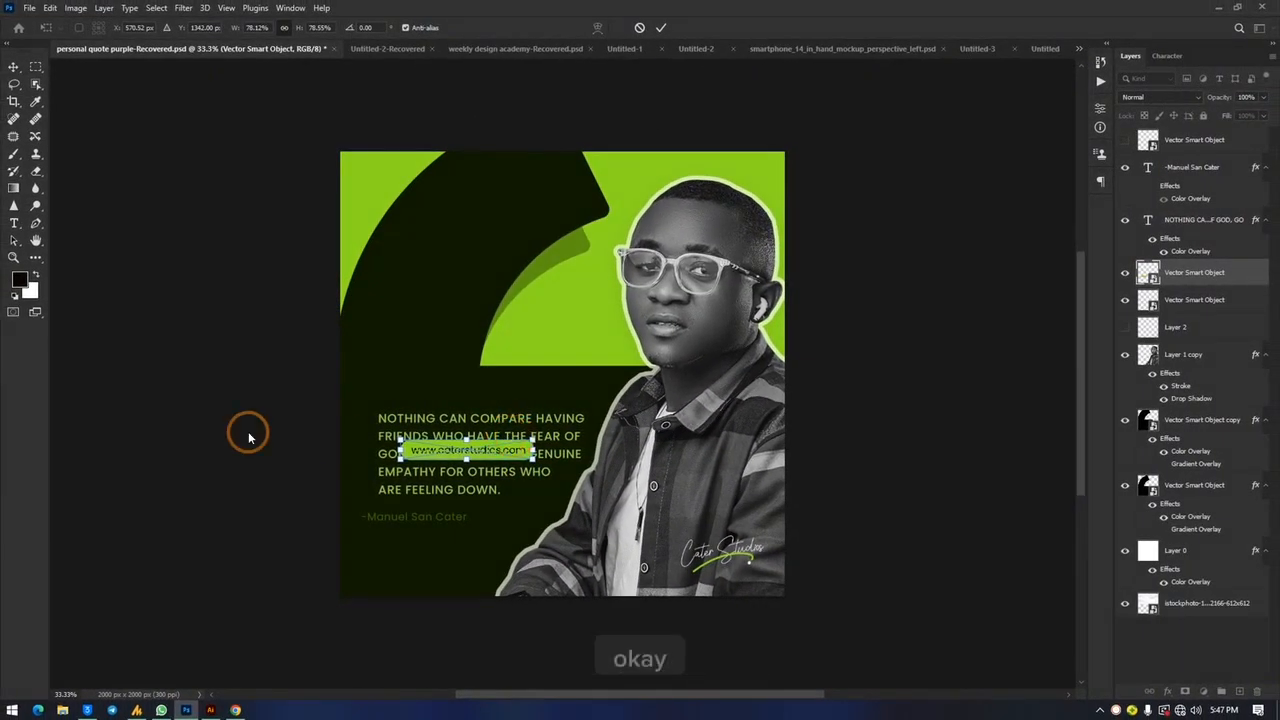
key(Return)
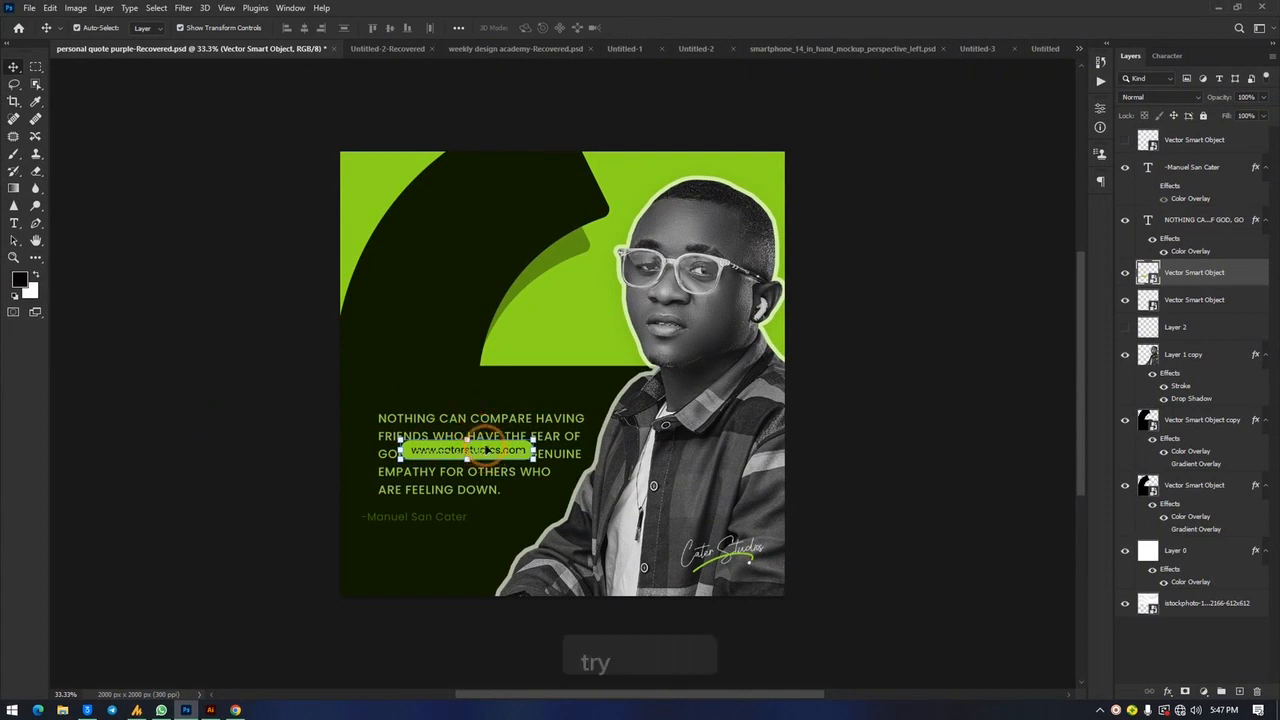
Step: Try moving the badge again without transform mode, and undo the recent moves until it sits below the author credit
drag(487, 455, 537, 530)
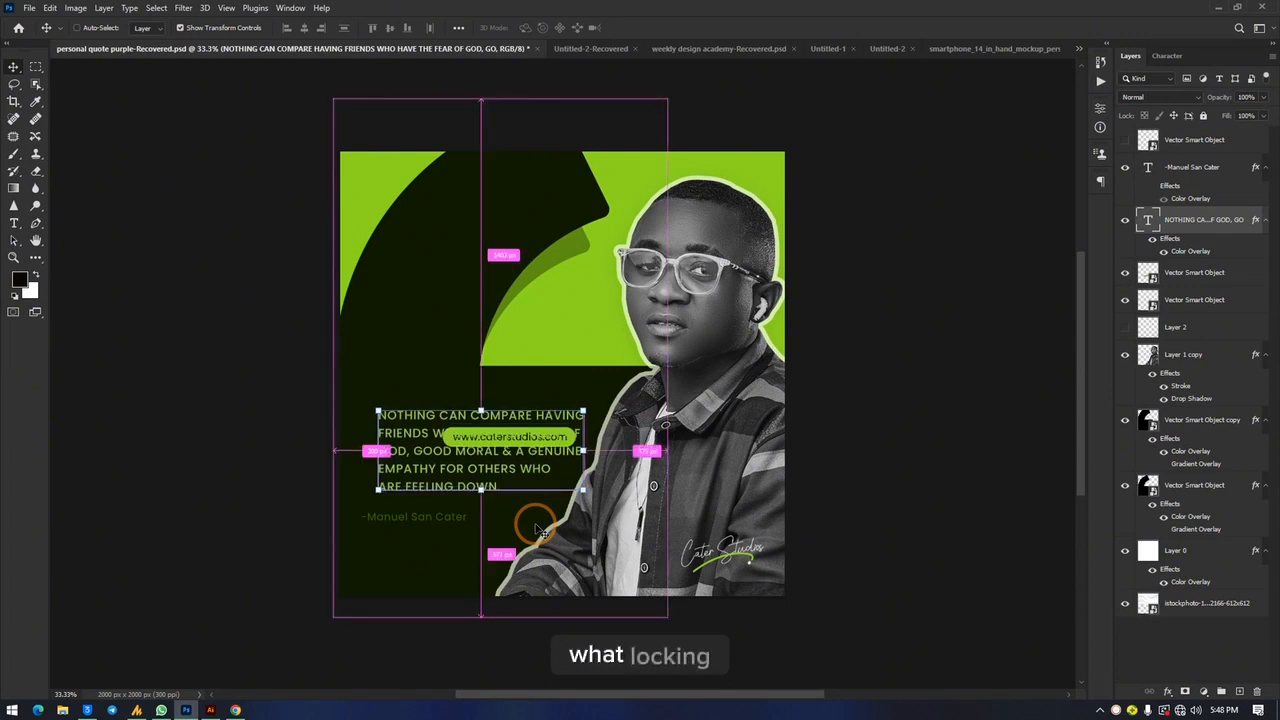
key(ctrl+z)
key(ctrl+z)
key(ctrl+z)
key(ctrl+z)
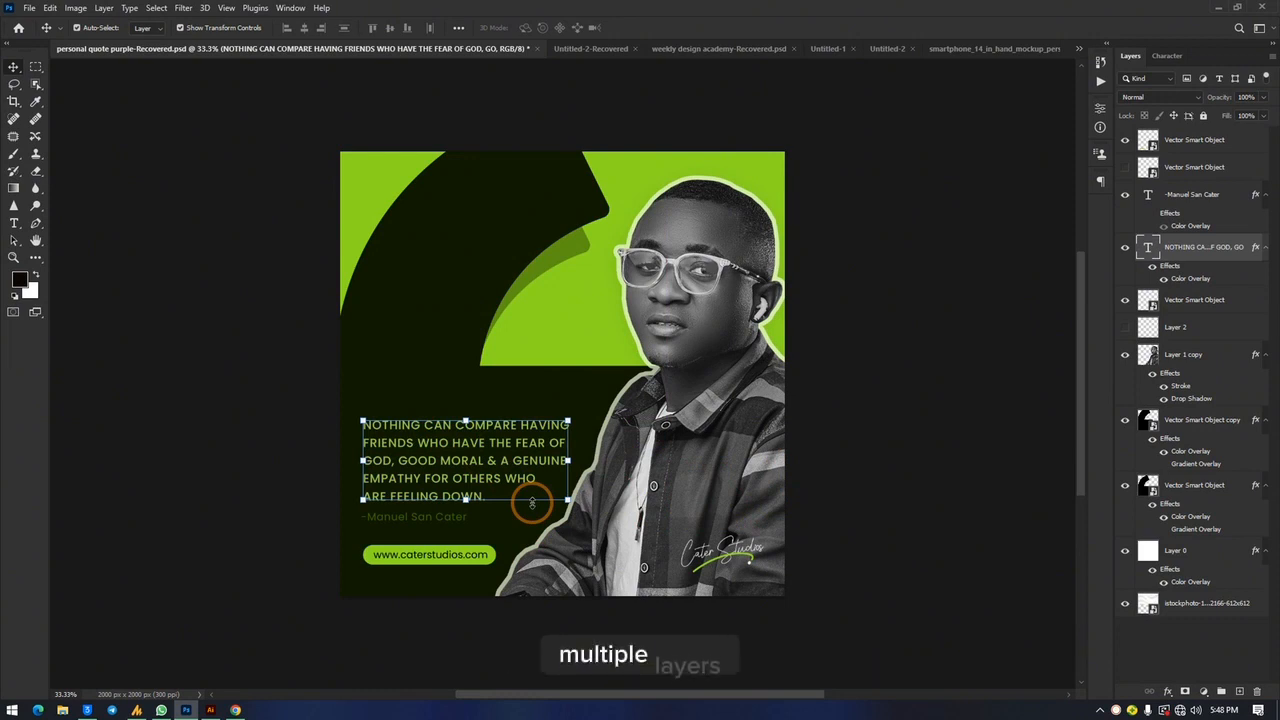
Step: Select the Cater Studios signature on the flyer and try to move it directly over the portrait
click(735, 555)
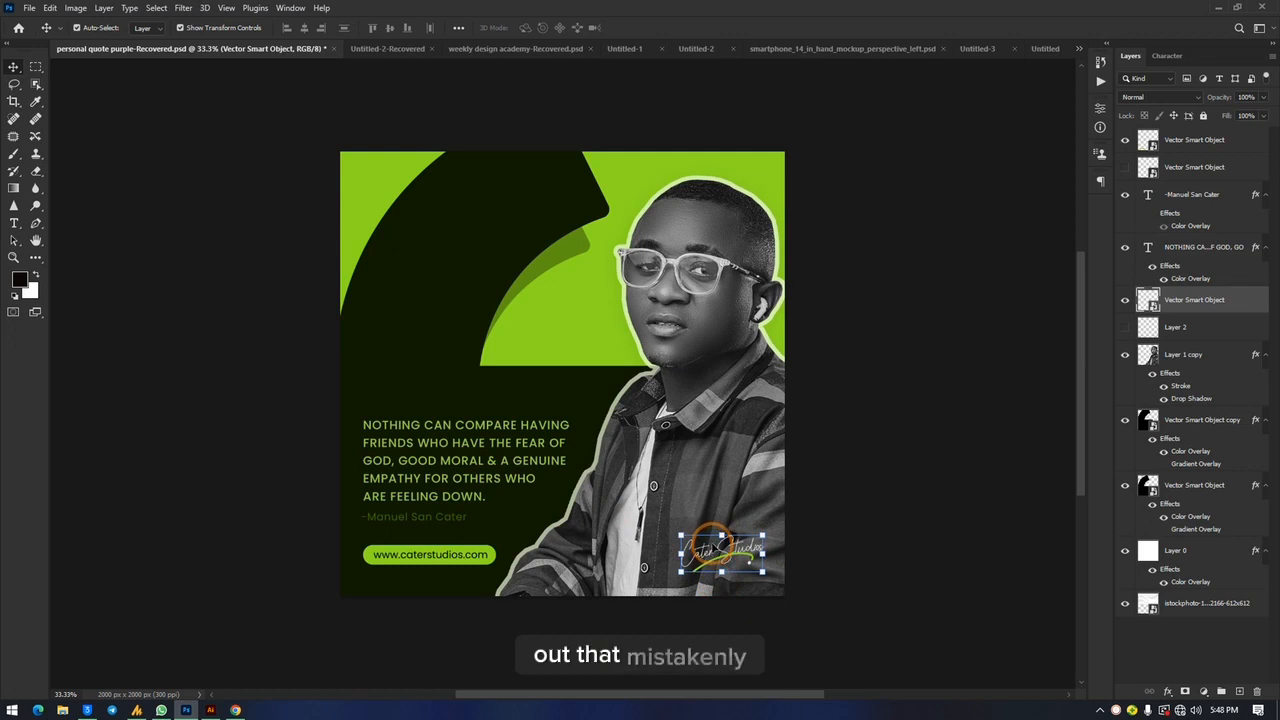
mouse_move(712, 542)
mouse_down()
mouse_move(694, 526)
mouse_move(685, 537)
mouse_move(712, 546)
mouse_move(749, 524)
mouse_move(731, 558)
mouse_up()
click(728, 556)
click(731, 558)
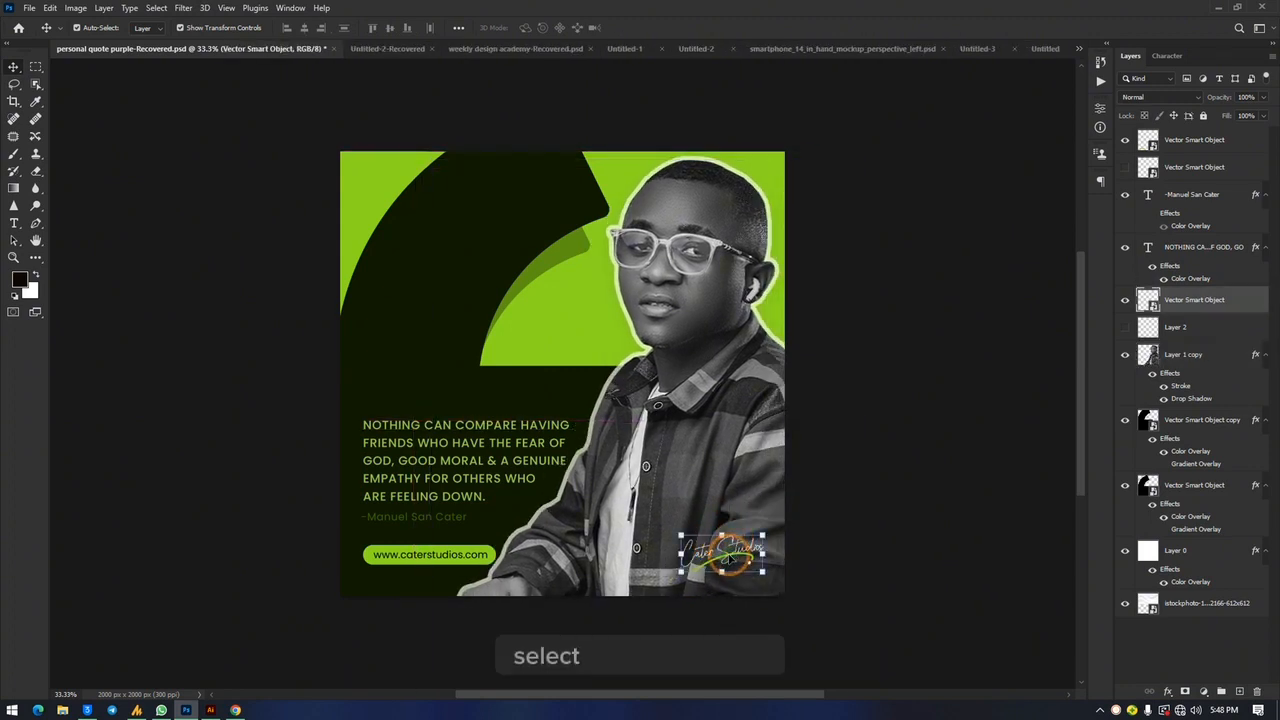
Step: Put the Cater Studios signature into transform mode, move it slightly up and left, and deselect it
click(722, 534)
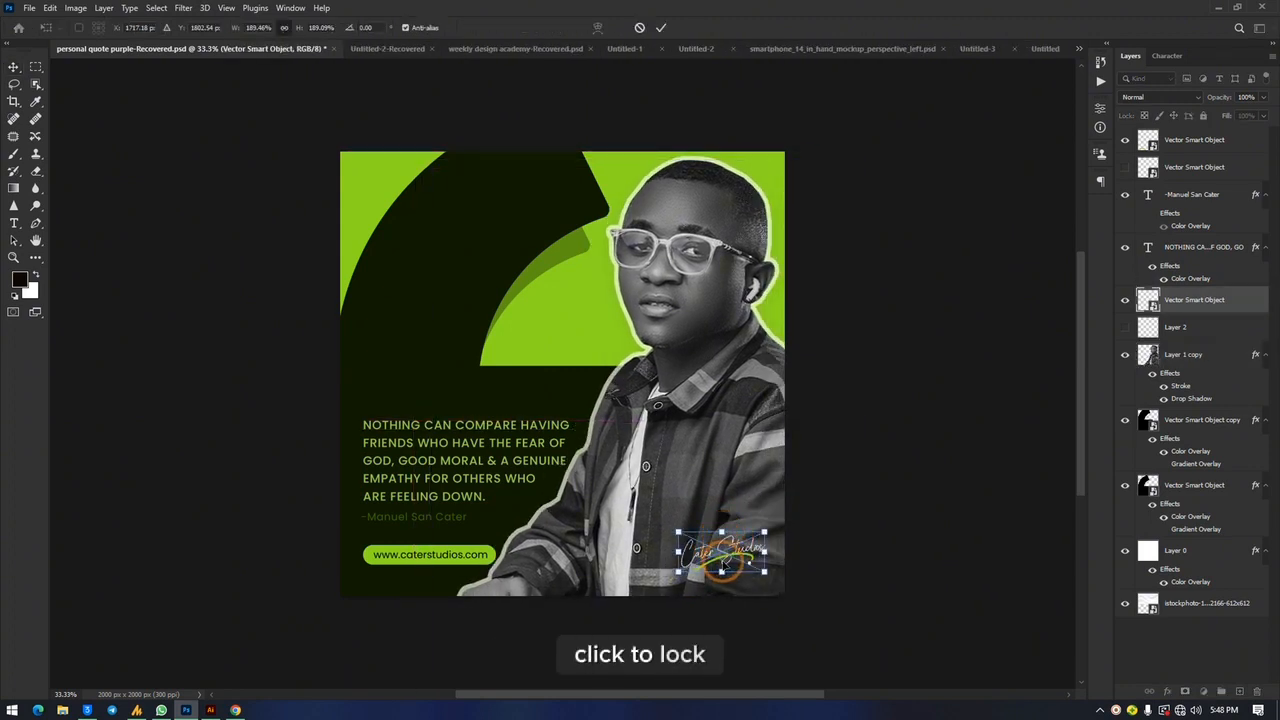
mouse_move(720, 548)
mouse_down()
mouse_move(745, 470)
mouse_move(740, 525)
mouse_move(717, 530)
mouse_up()
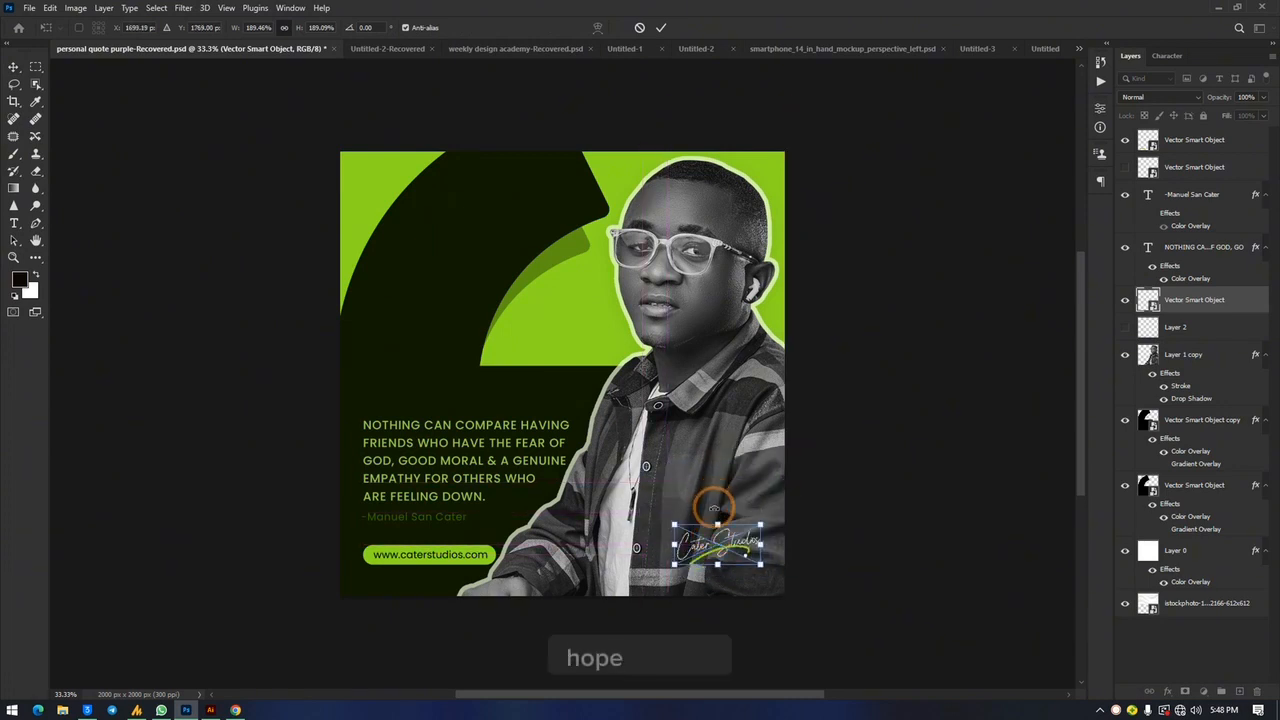
click(12, 68)
click(845, 262)
click(404, 578)
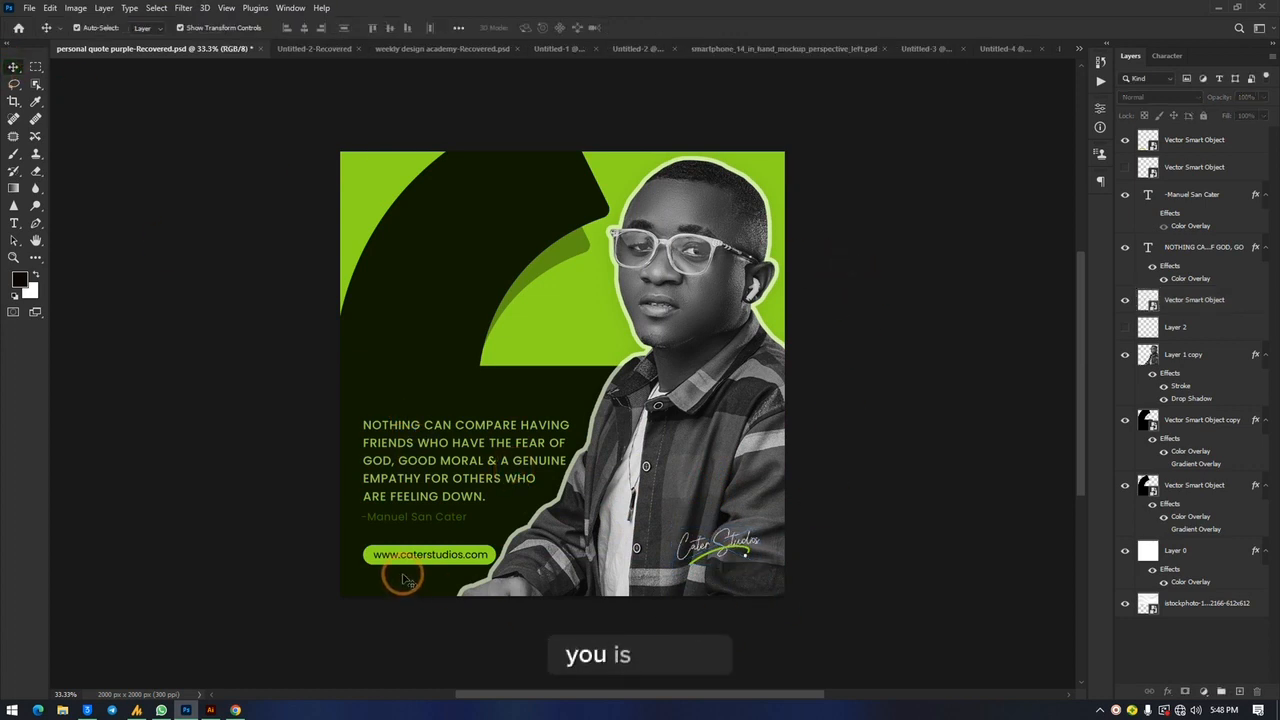
Step: Move the website badge up, the quote up and right, the portrait left, the dark curved shape right, and its translucent copy up and left
drag(419, 554, 460, 296)
drag(456, 424, 633, 350)
drag(666, 286, 403, 278)
drag(586, 200, 834, 271)
drag(561, 249, 418, 120)
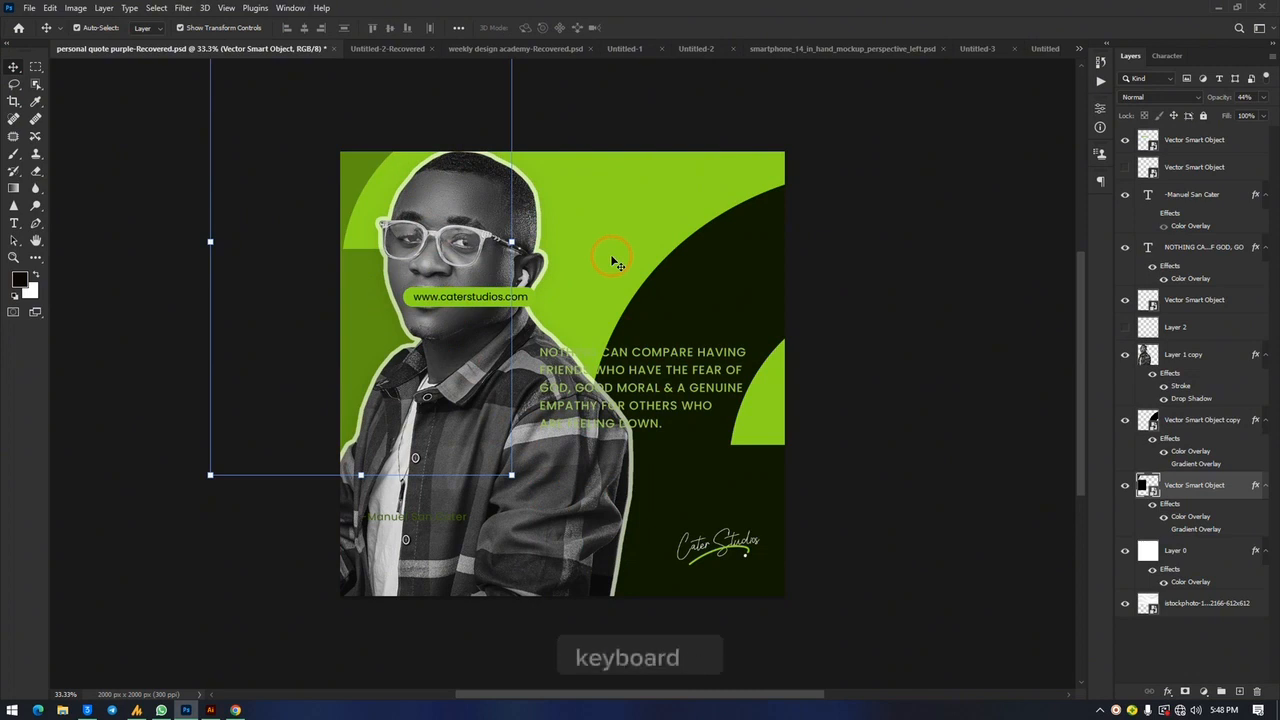
Step: Undo the moves of the curved shapes, portrait, quote, website badge and signature one after another
key(ctrl+z)
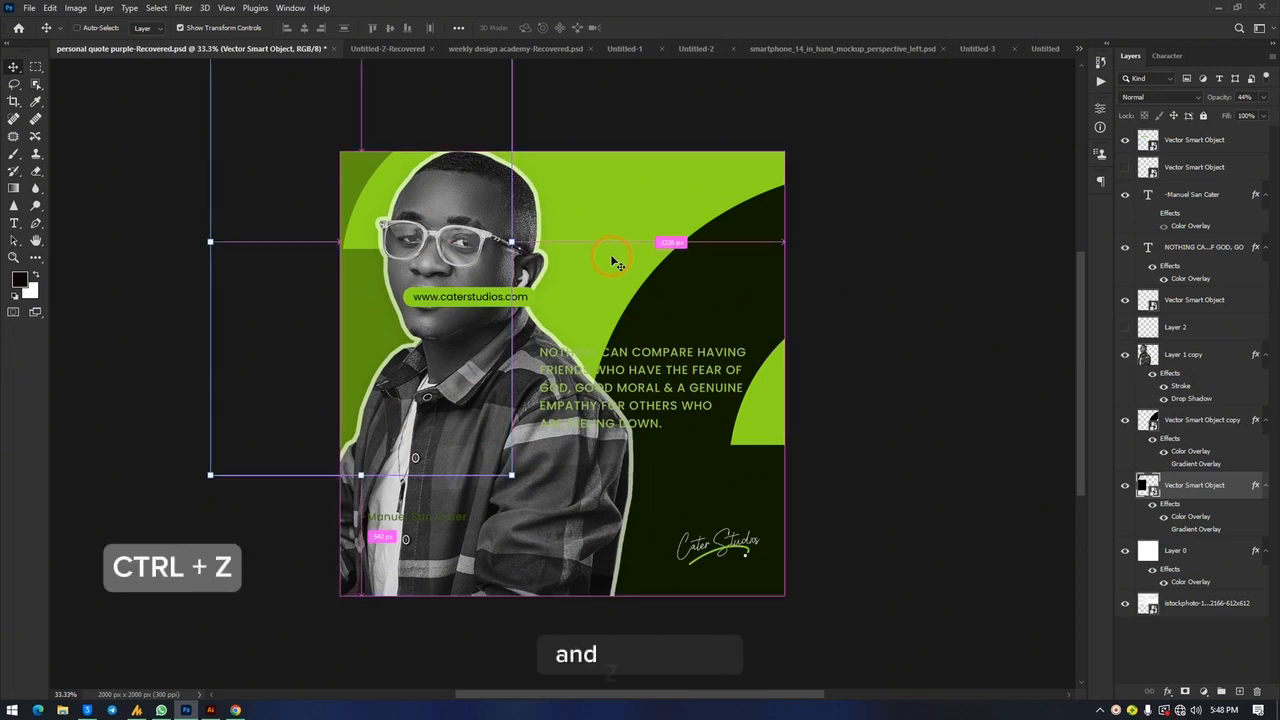
key(ctrl+z)
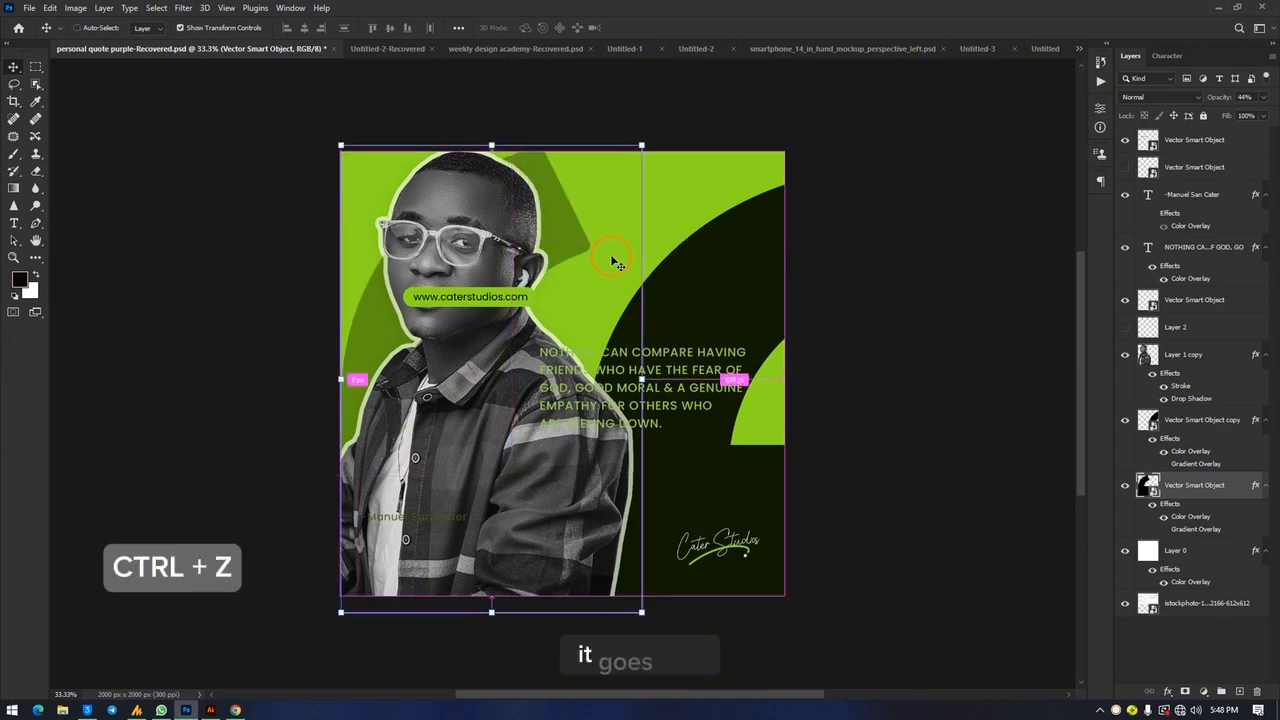
key(ctrl+z)
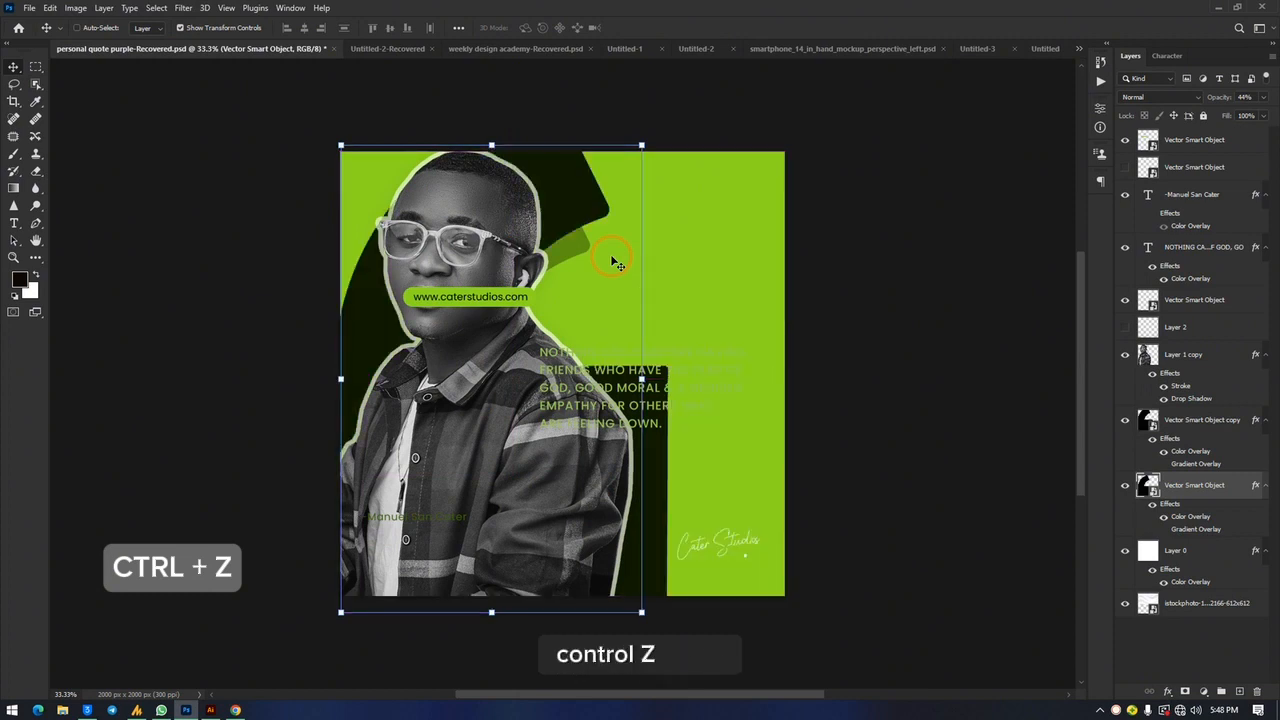
key(ctrl+z)
key(ctrl+z)
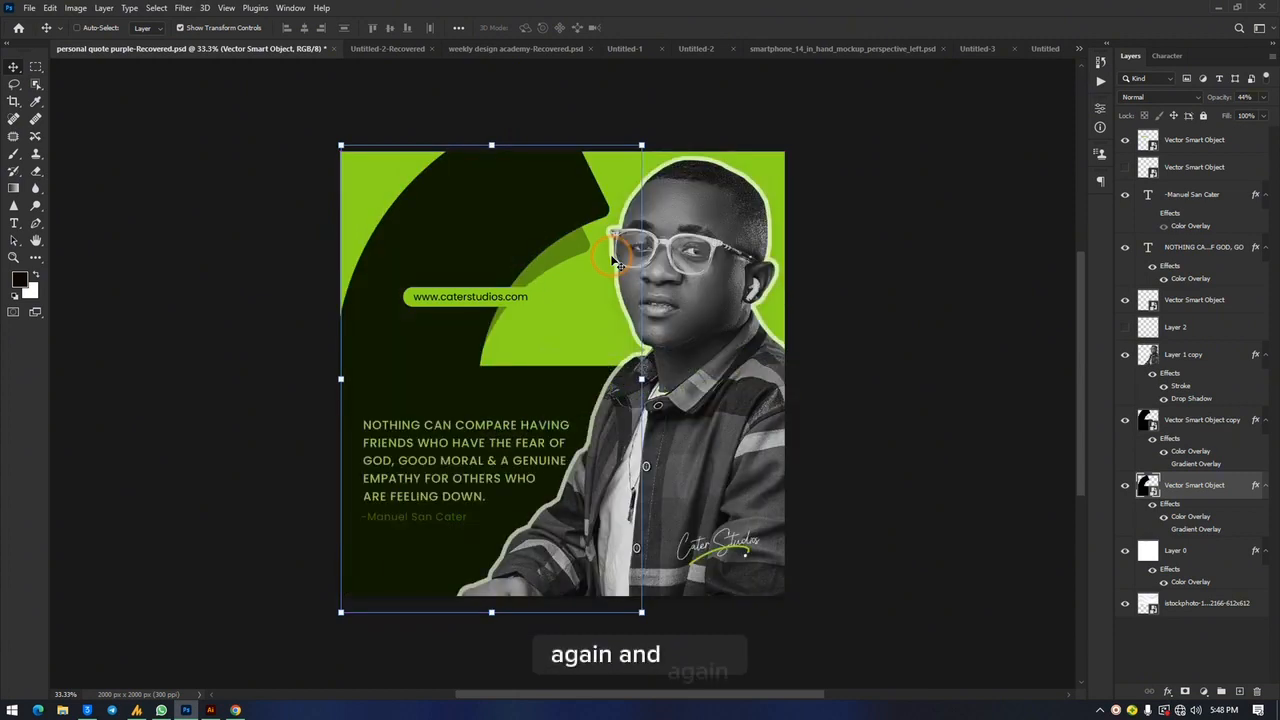
key(ctrl+z)
key(ctrl+z)
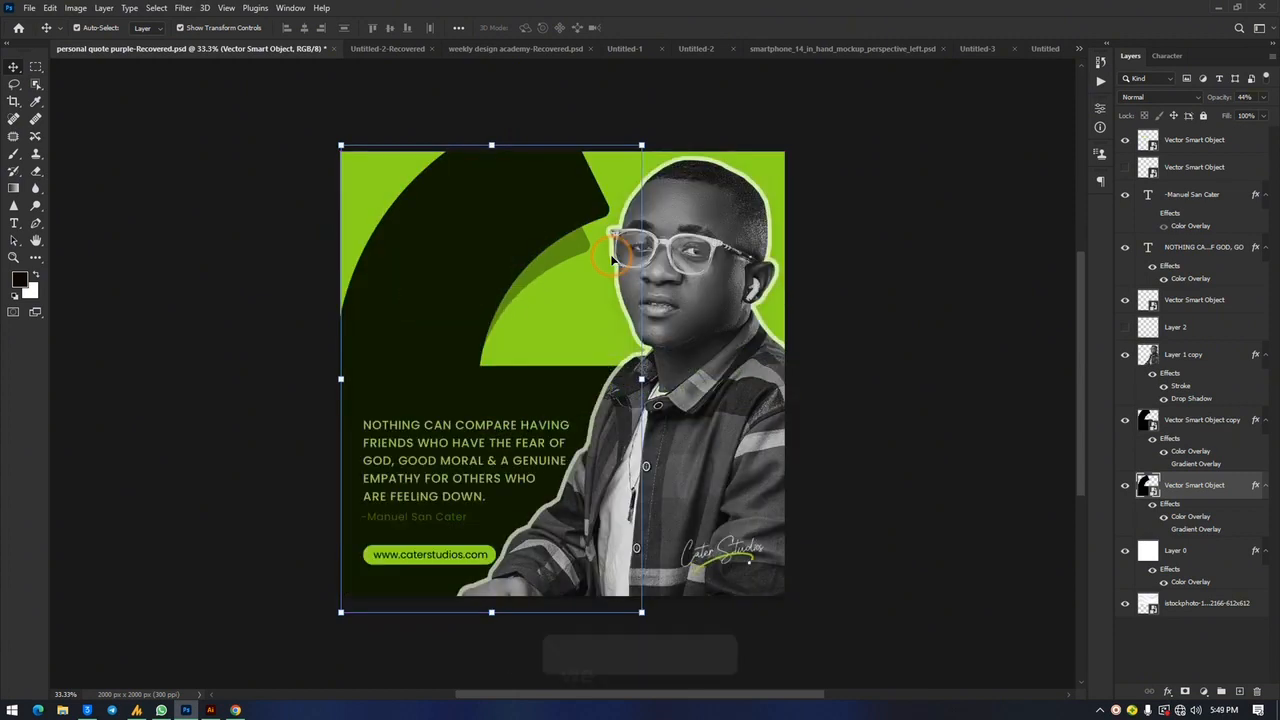
key(ctrl+z)
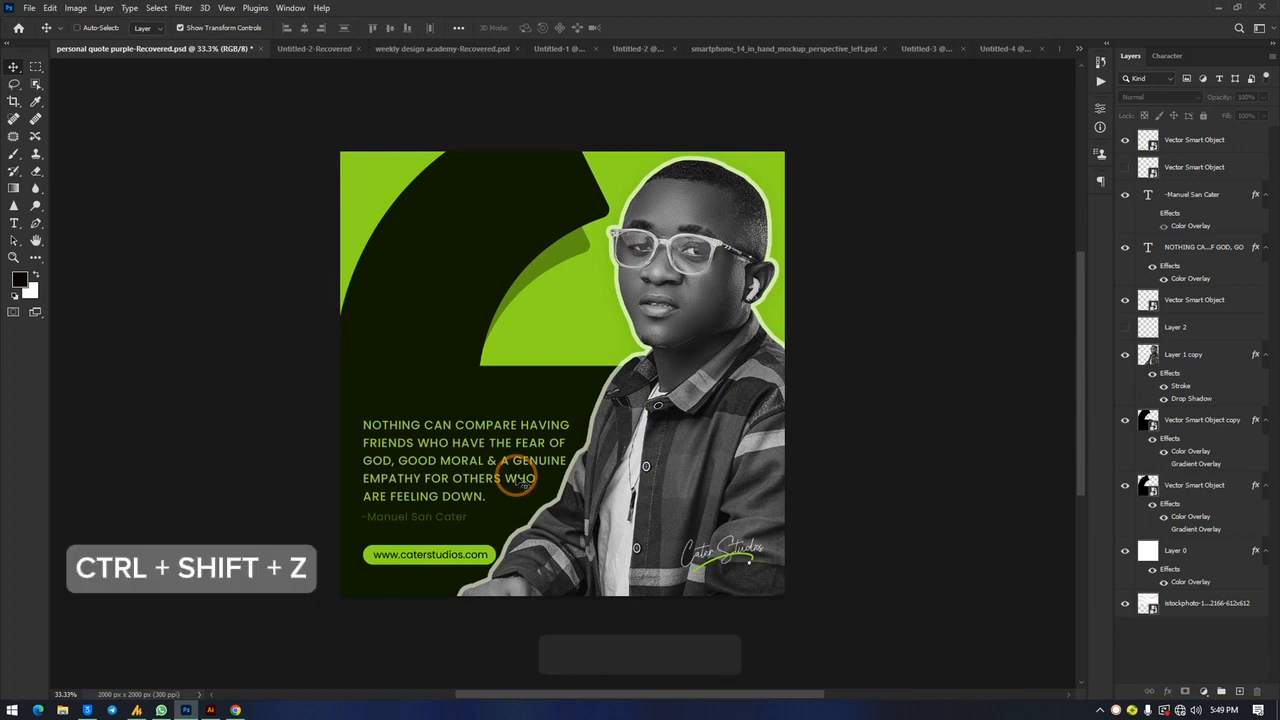
Step: Redo the undone moves of the signature, website badge, quote, portrait and curved shapes
key(ctrl+shift+z)
key(ctrl+shift+z)
key(ctrl+shift+z)
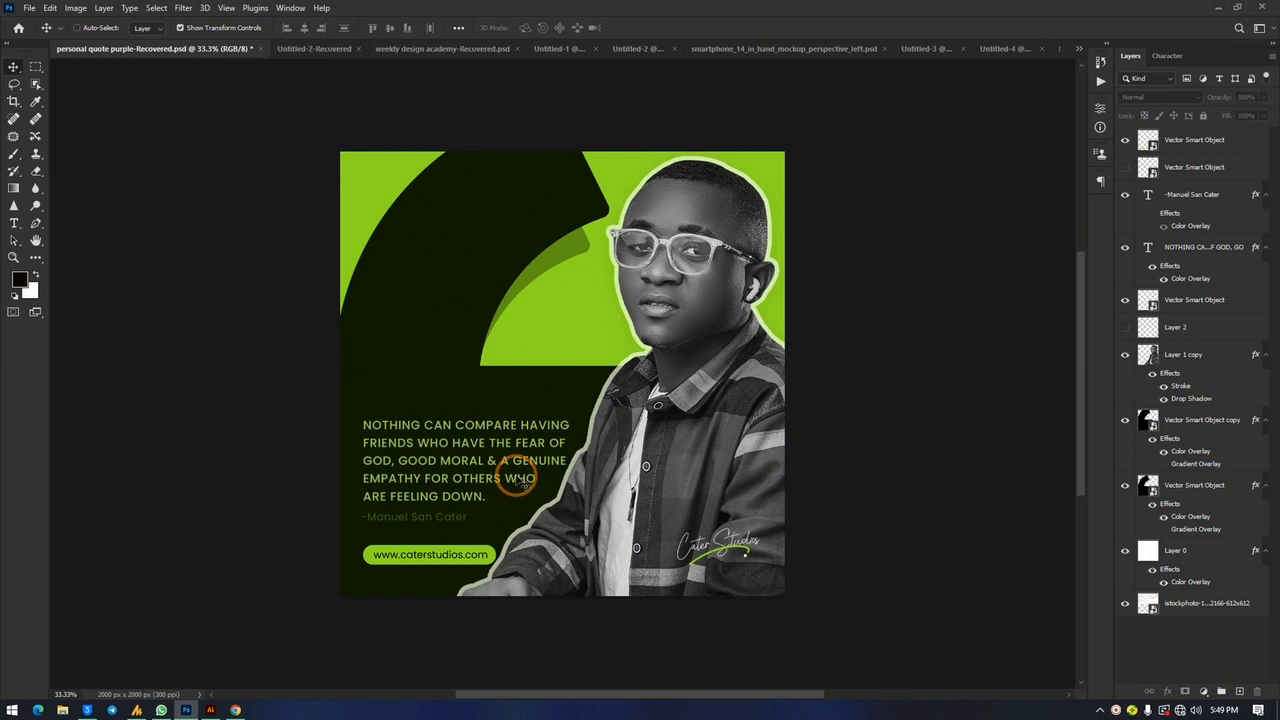
key(ctrl+shift+z)
key(ctrl+shift+z)
key(ctrl+shift+z)
key(ctrl+shift+z)
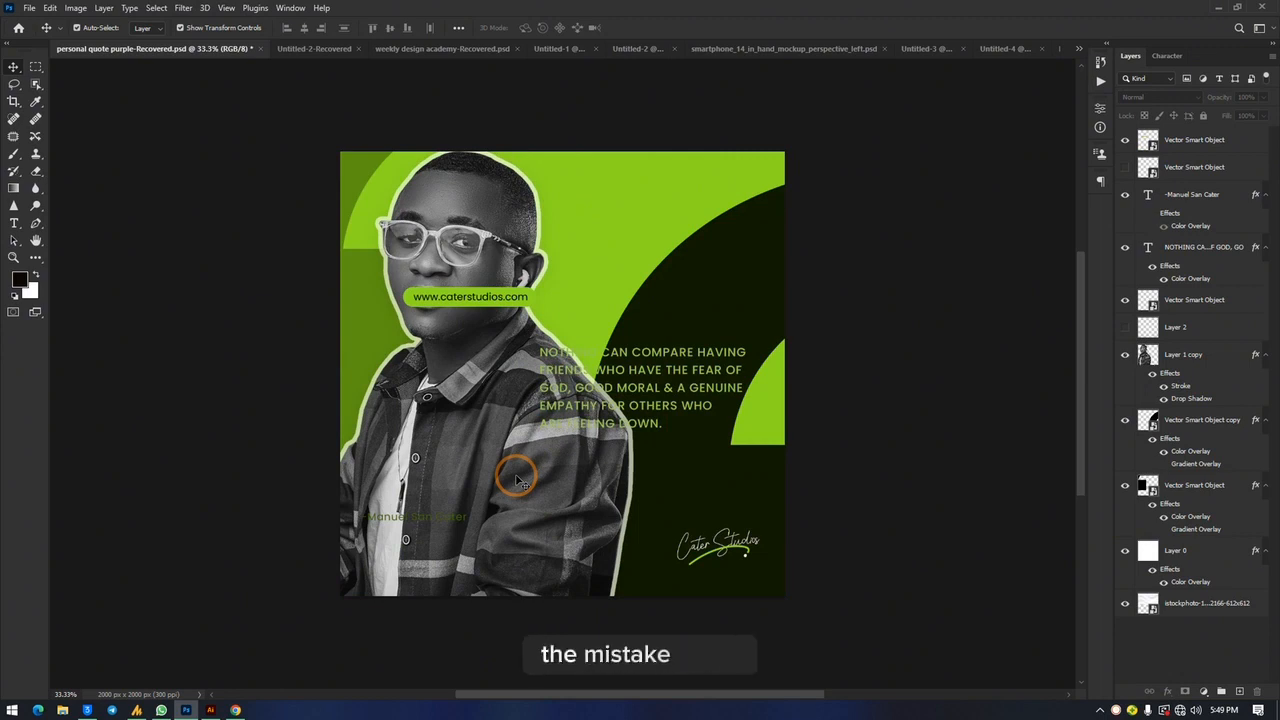
key(shift)
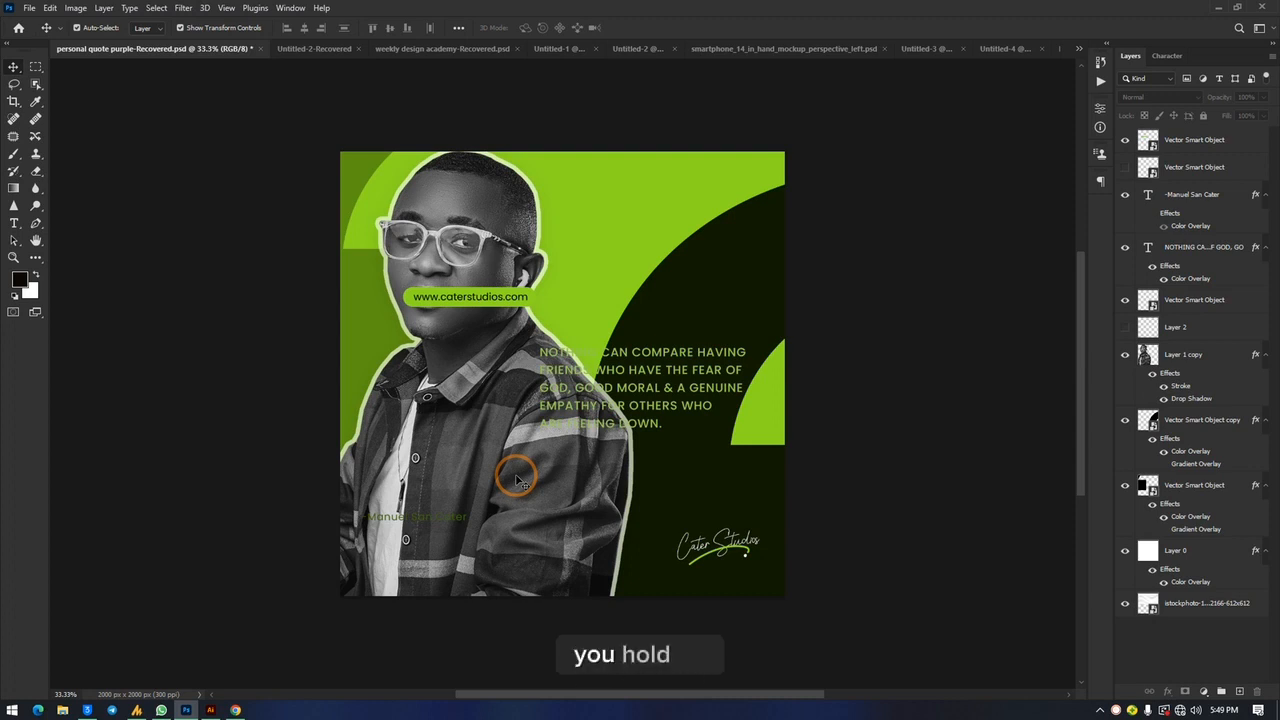
Step: Undo the redone layer moves again, back through the portrait's shift, to restore the original flyer layout
key(ctrl+z)
key(ctrl+z)
key(ctrl+z)
key(ctrl+z)
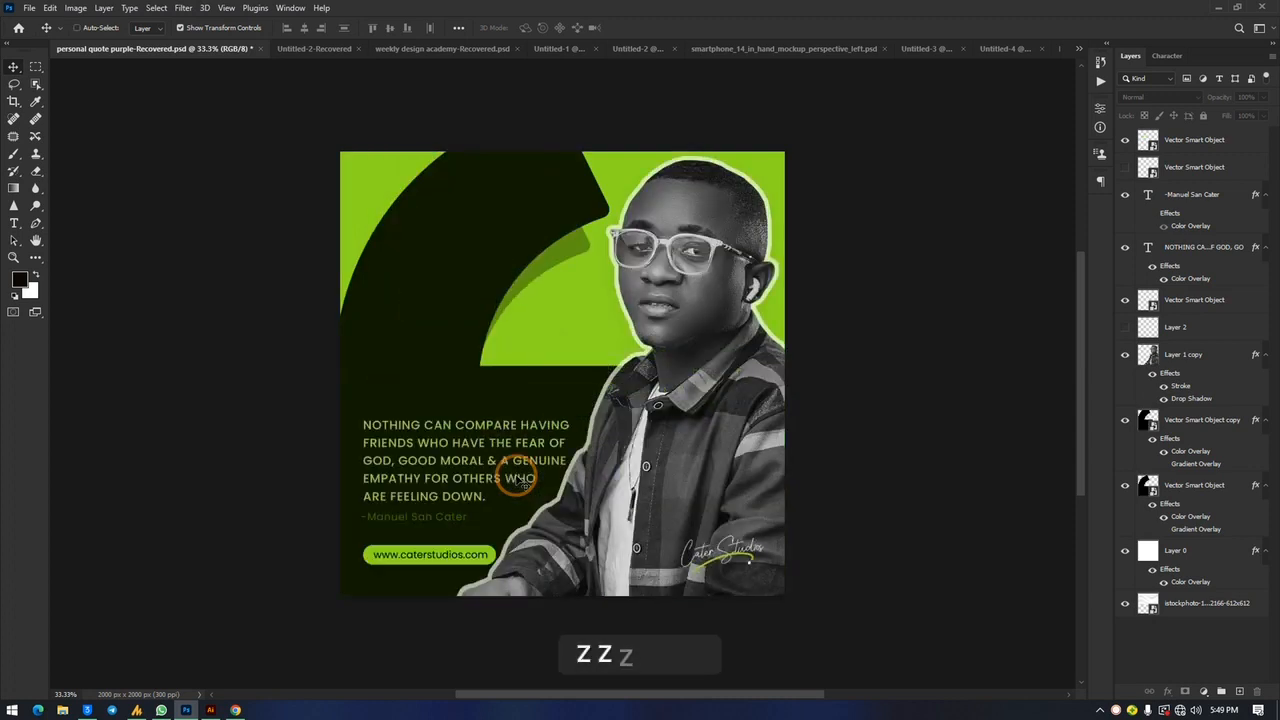
key(ctrl+z)
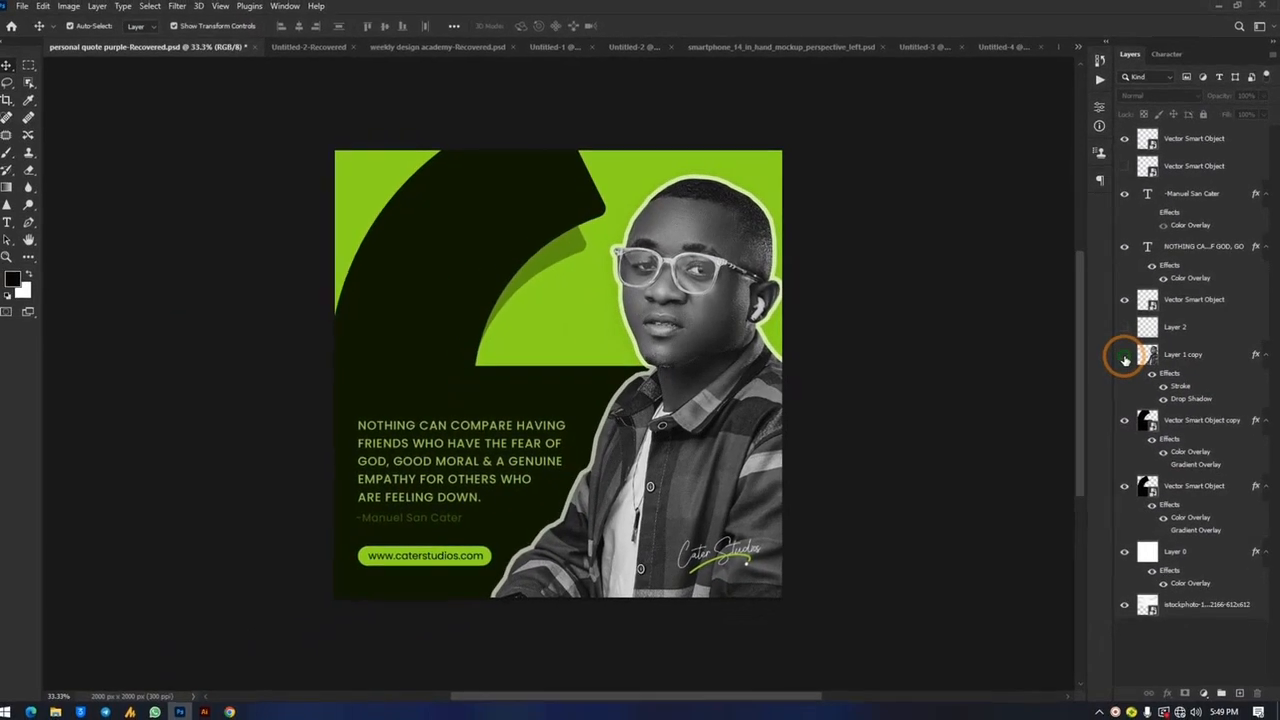
Step: Toggle the portrait layer Layer 1 copy off and back on, and open its blending options
click(662, 358)
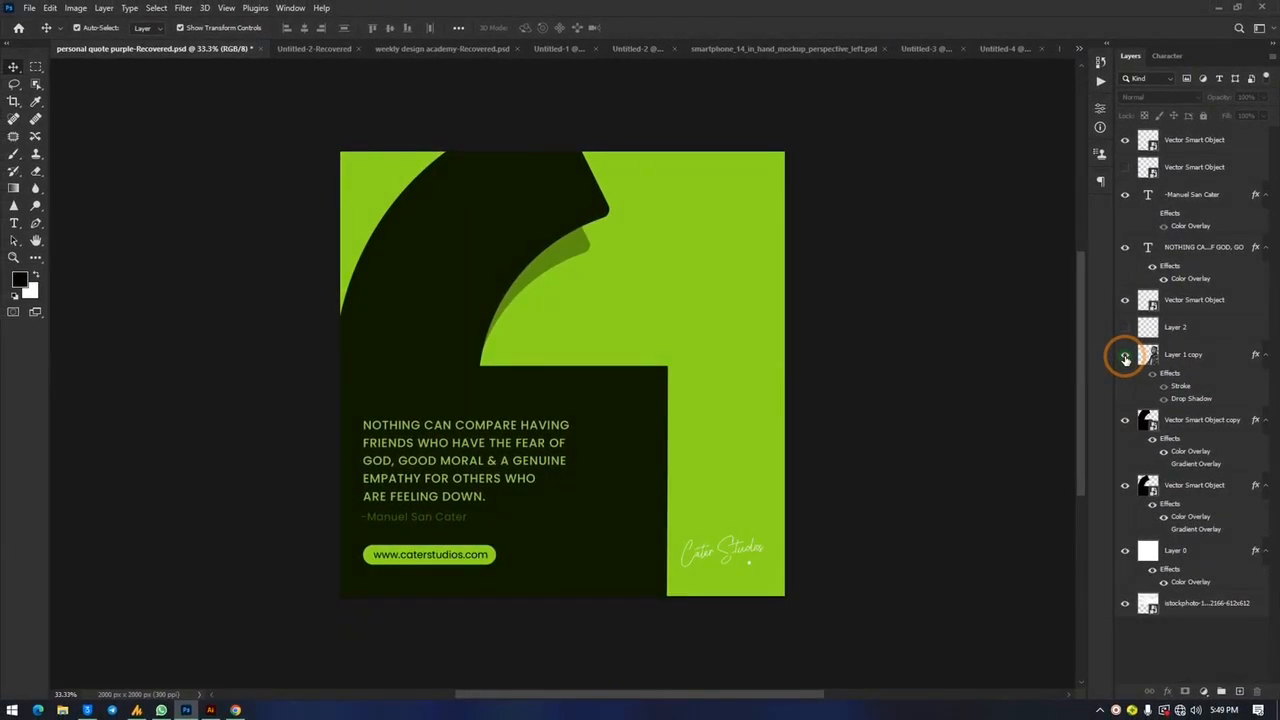
click(1125, 357)
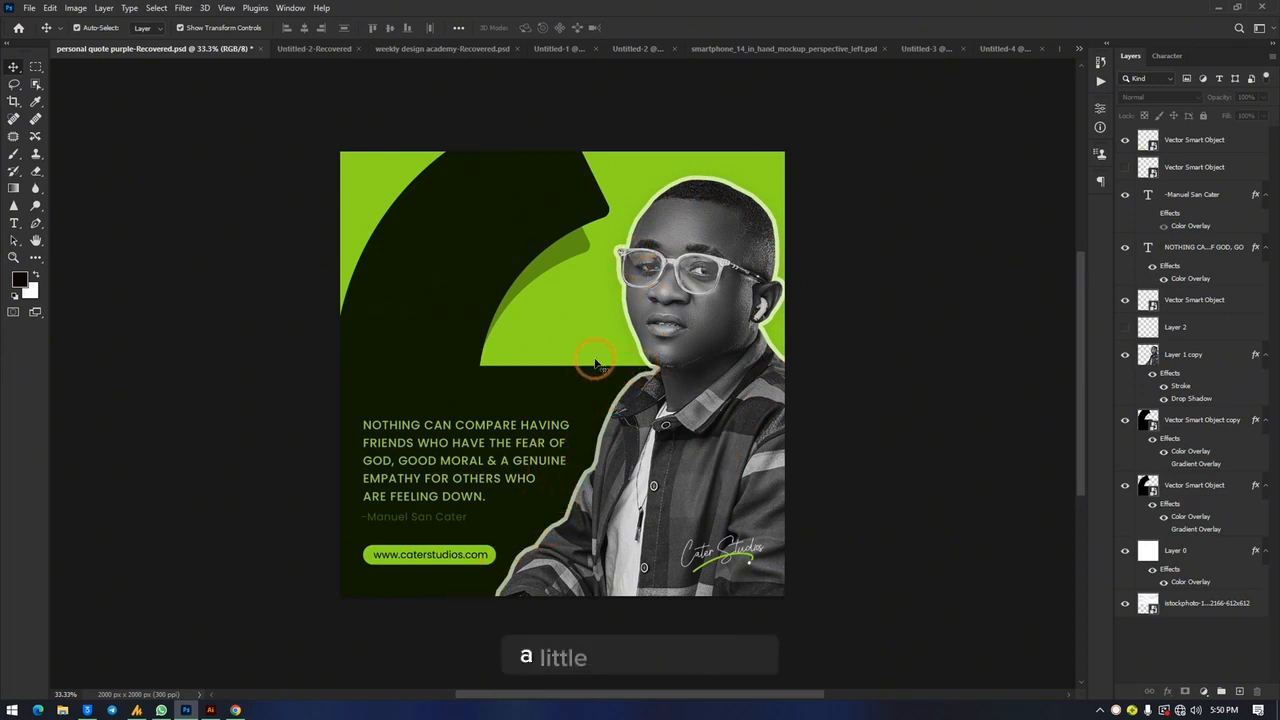
click(1232, 360)
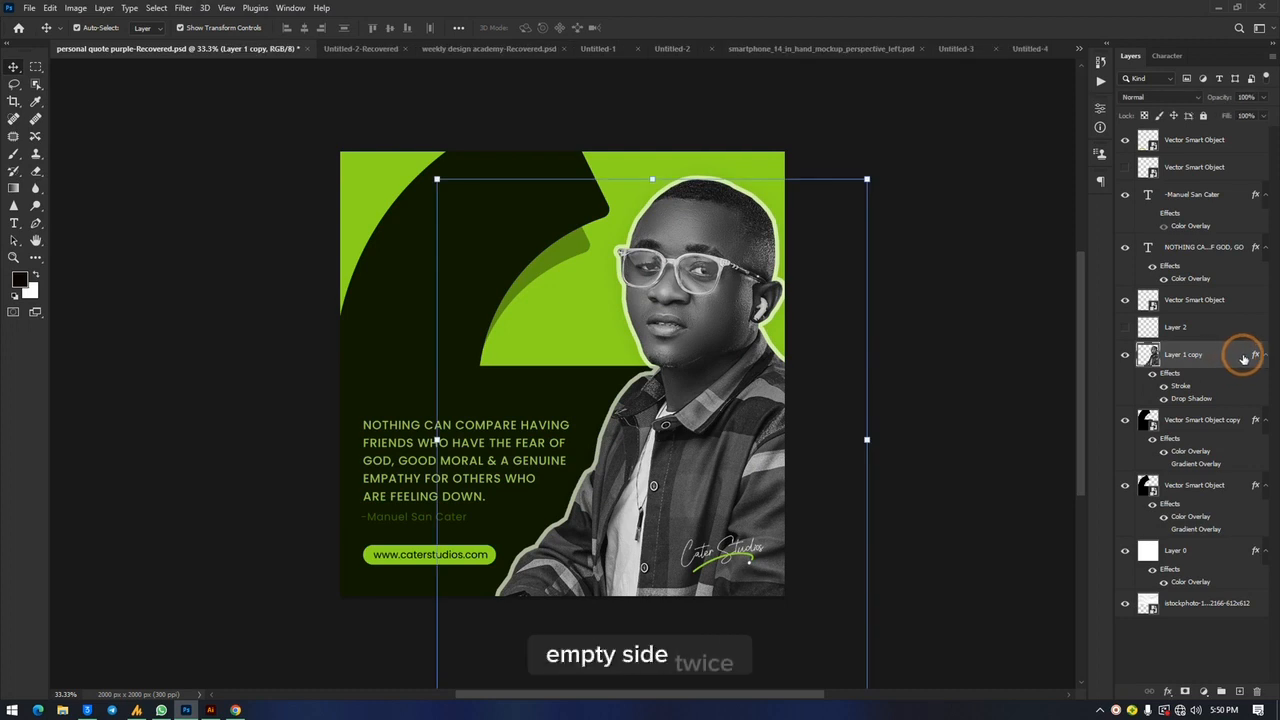
right_click(1240, 359)
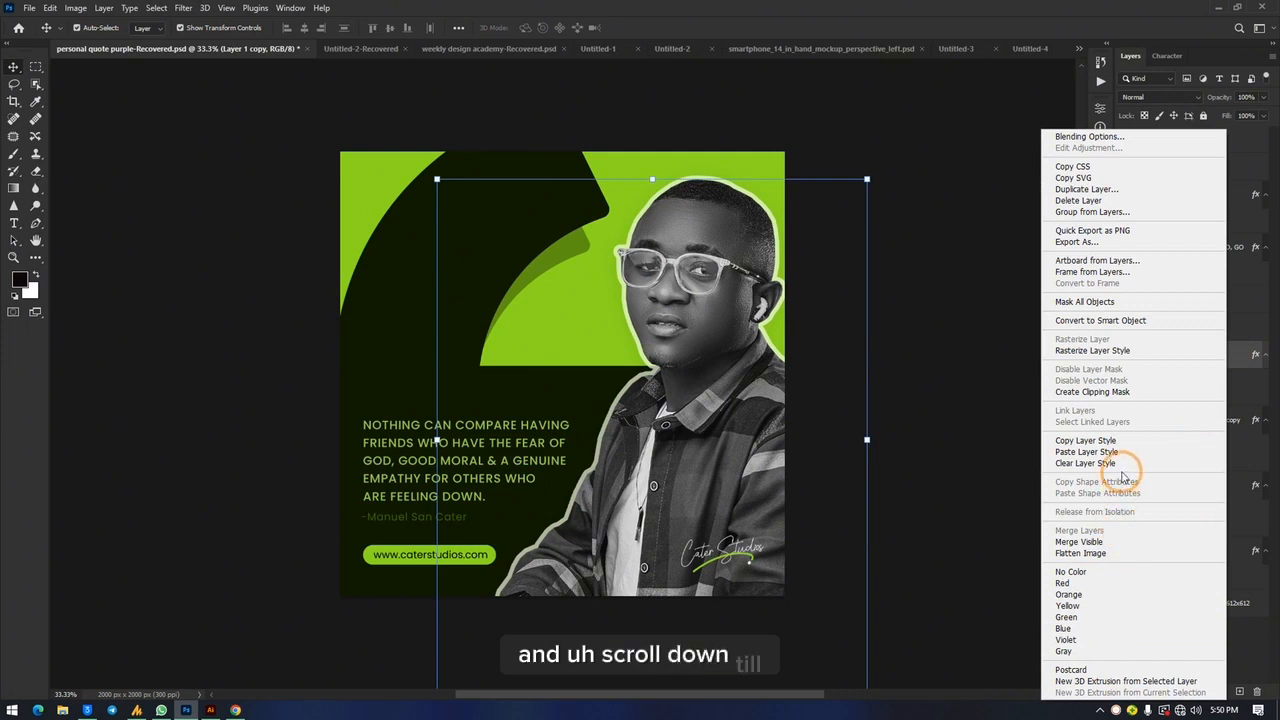
click(1099, 137)
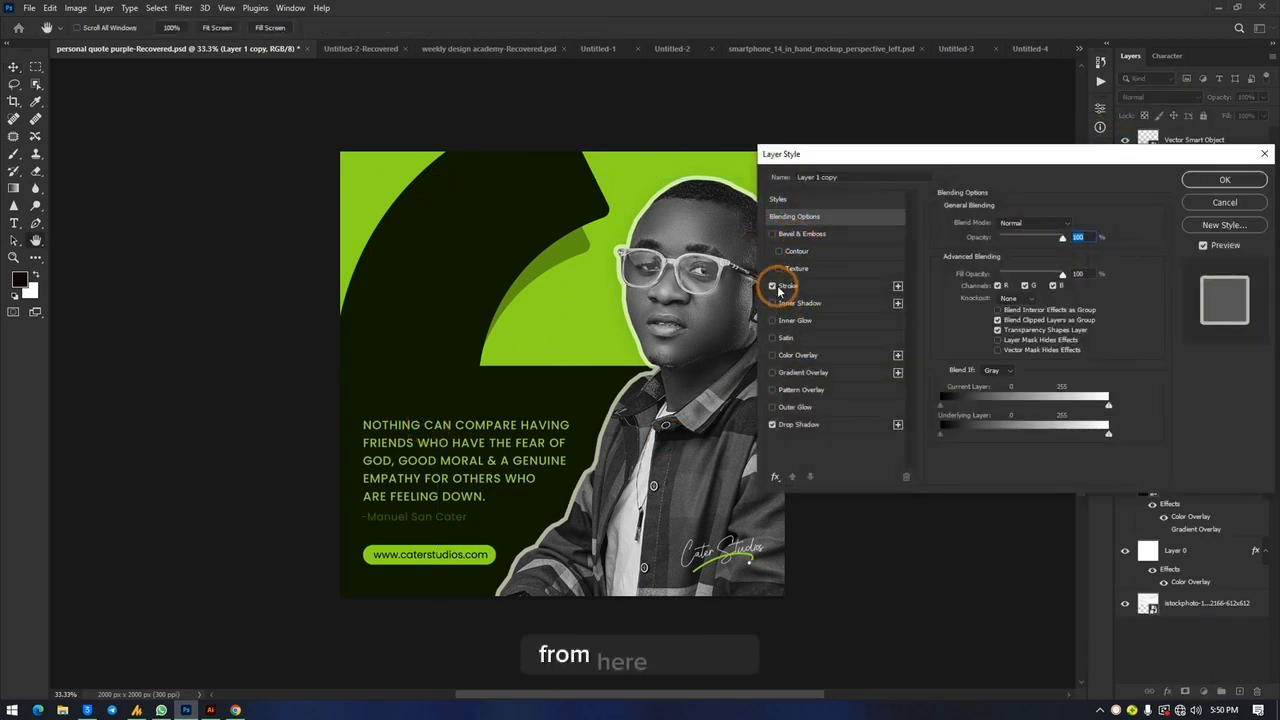
Step: Toggle the portrait's Stroke effect off and on, and set the stroke to 10 px size and 100% opacity
click(774, 288)
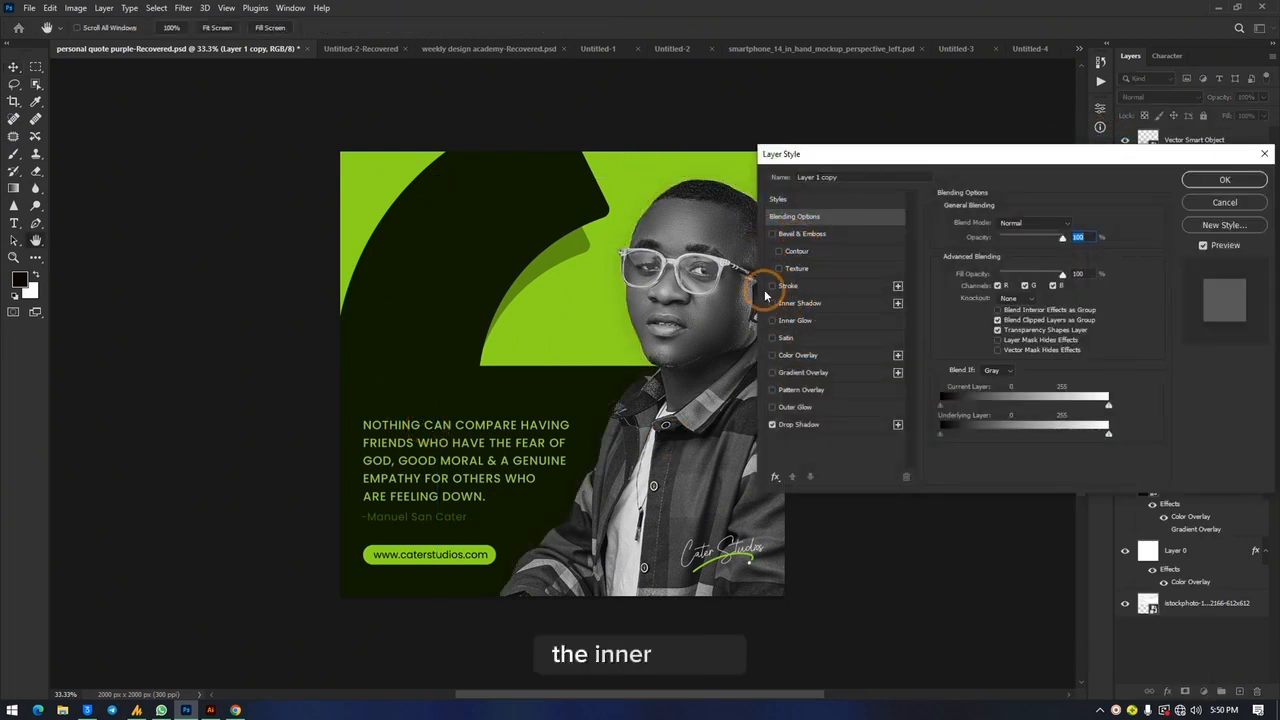
click(774, 288)
click(850, 286)
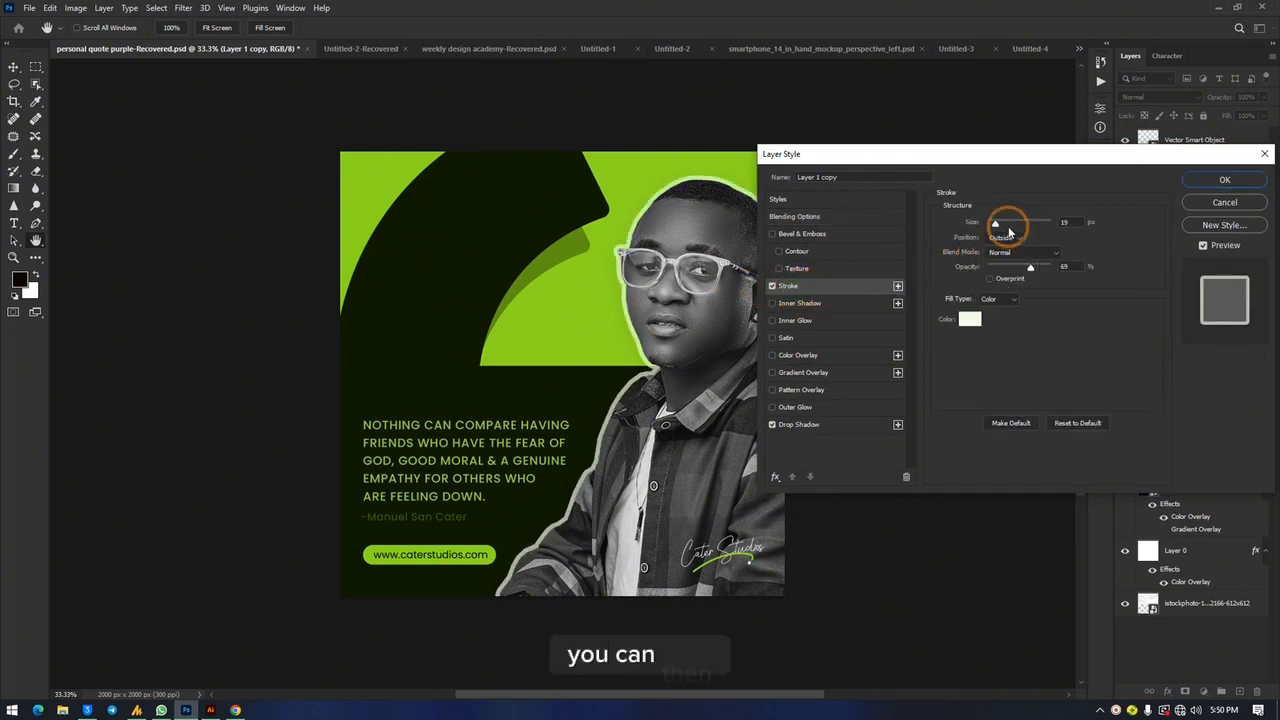
mouse_move(997, 225)
mouse_down()
mouse_move(1034, 236)
mouse_move(989, 238)
mouse_move(1007, 276)
mouse_move(1086, 274)
mouse_move(1080, 291)
mouse_up()
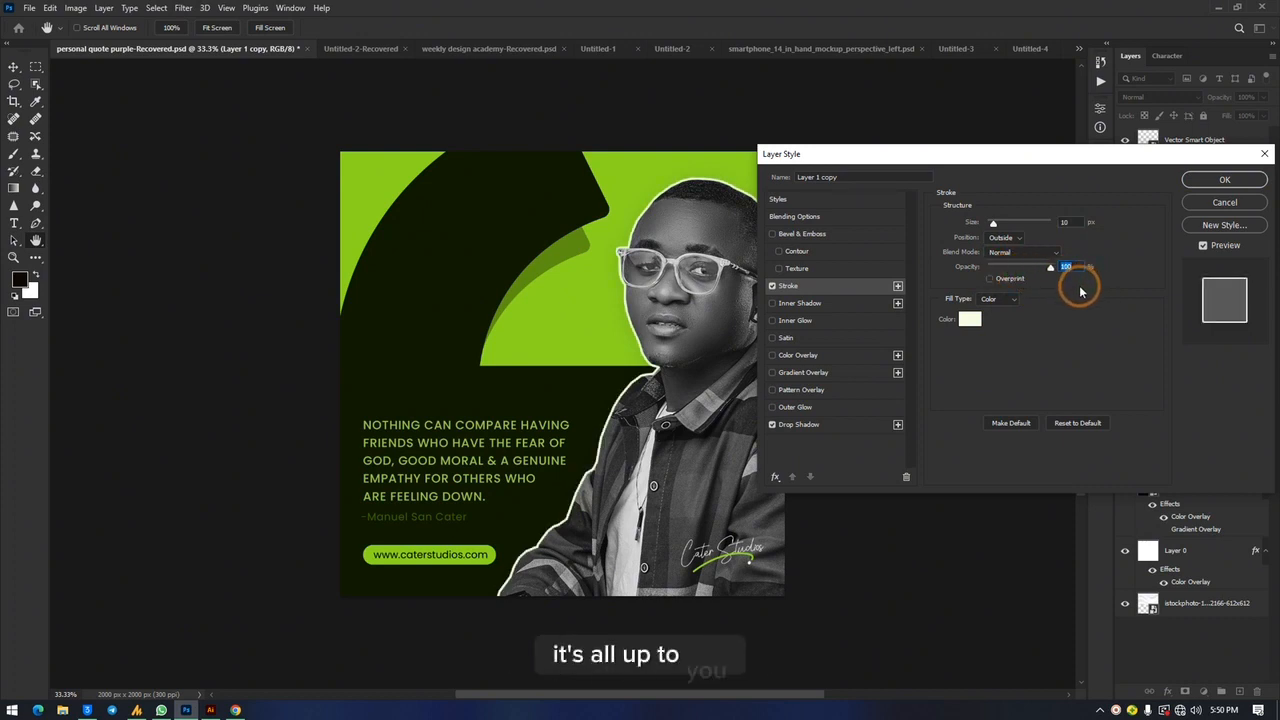
Step: Toggle the portrait's Drop Shadow off and on, and enable Outer Glow with its settings open
click(772, 426)
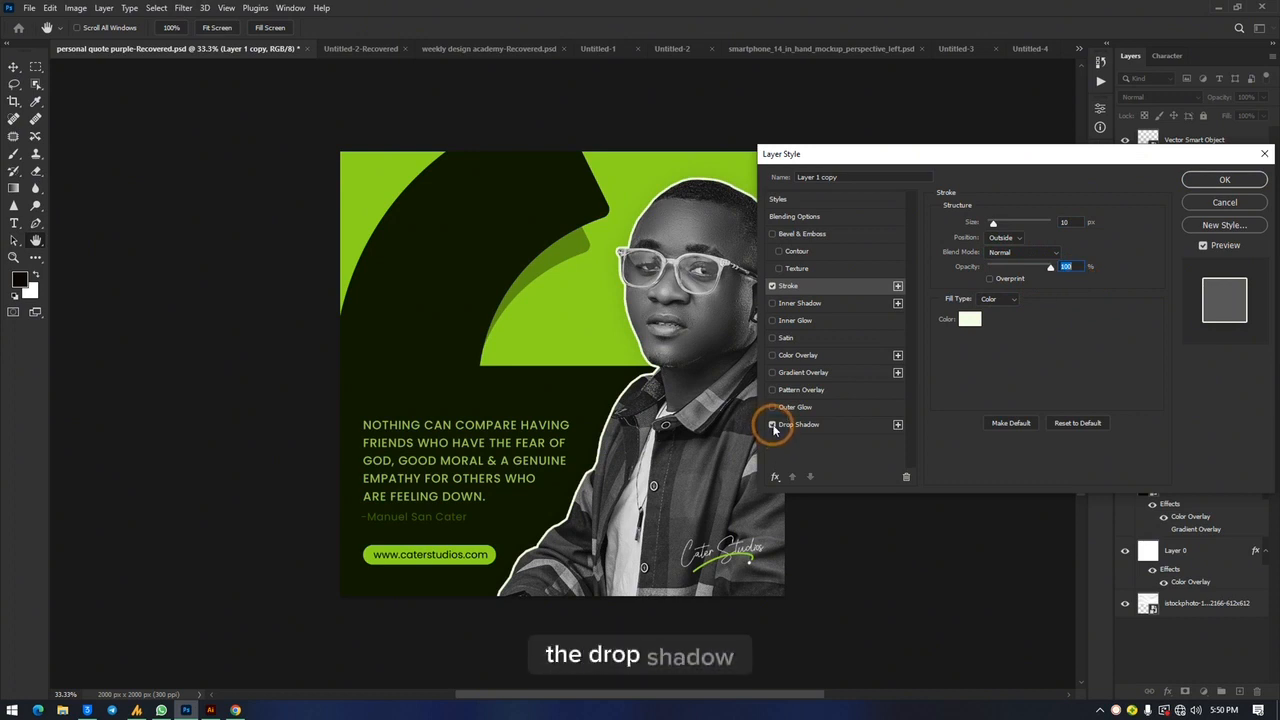
click(772, 426)
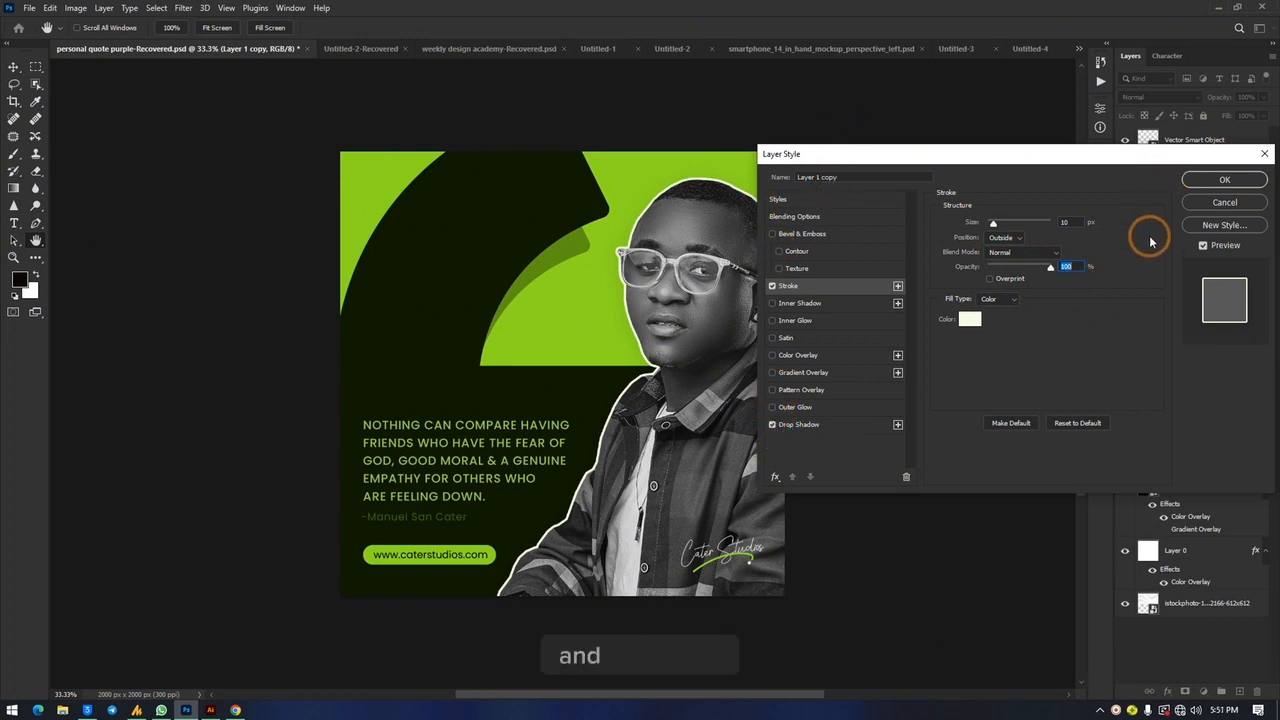
click(772, 408)
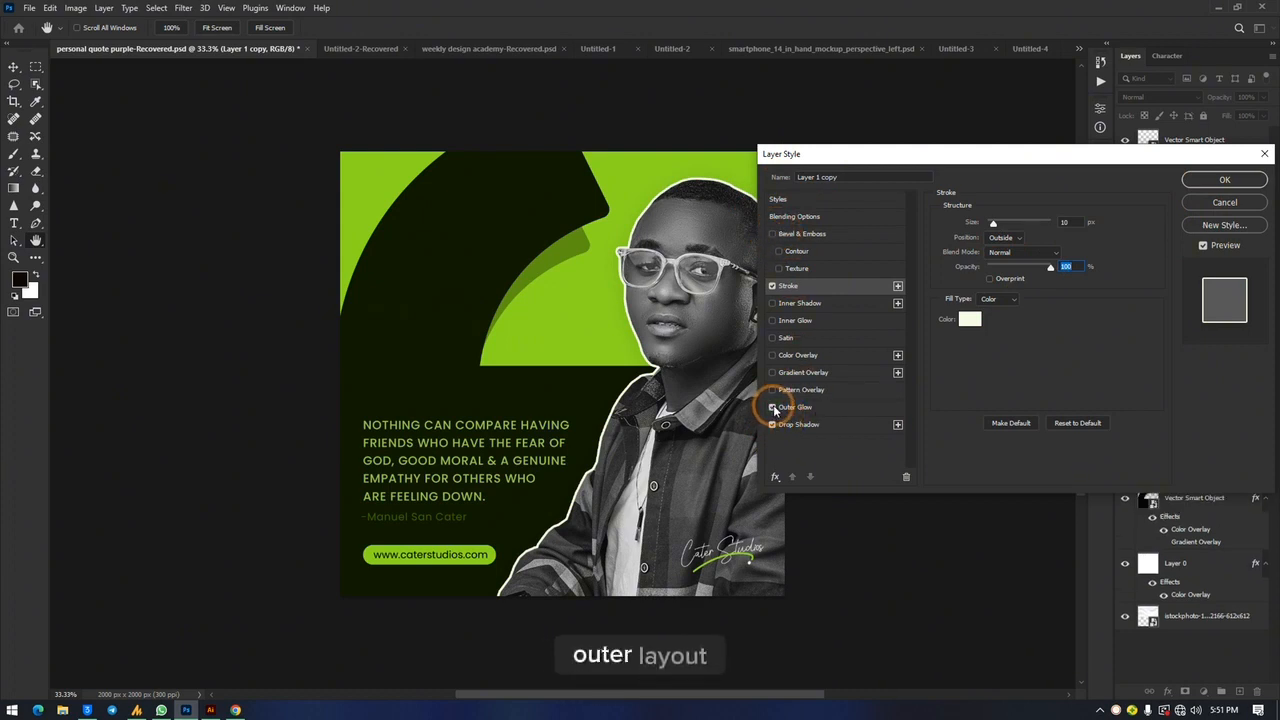
click(796, 407)
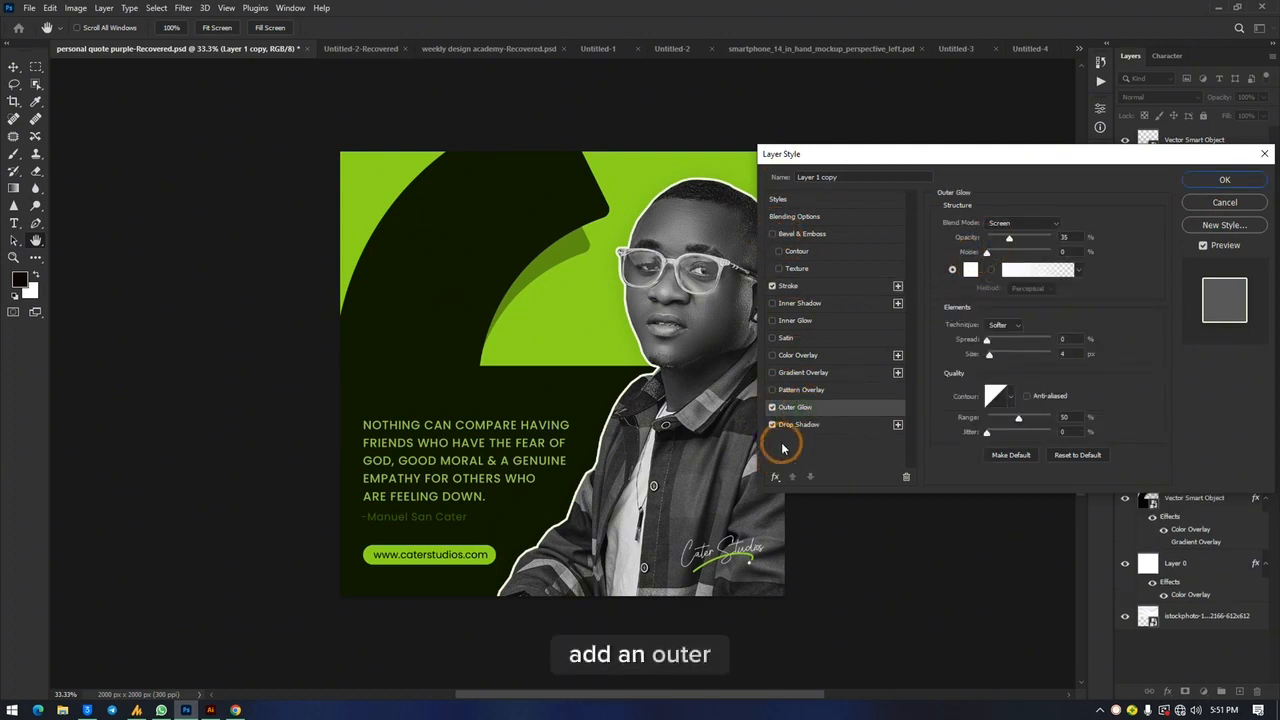
Step: Try a Pattern Overlay and a Gradient Overlay on the portrait and turn both off again
click(772, 390)
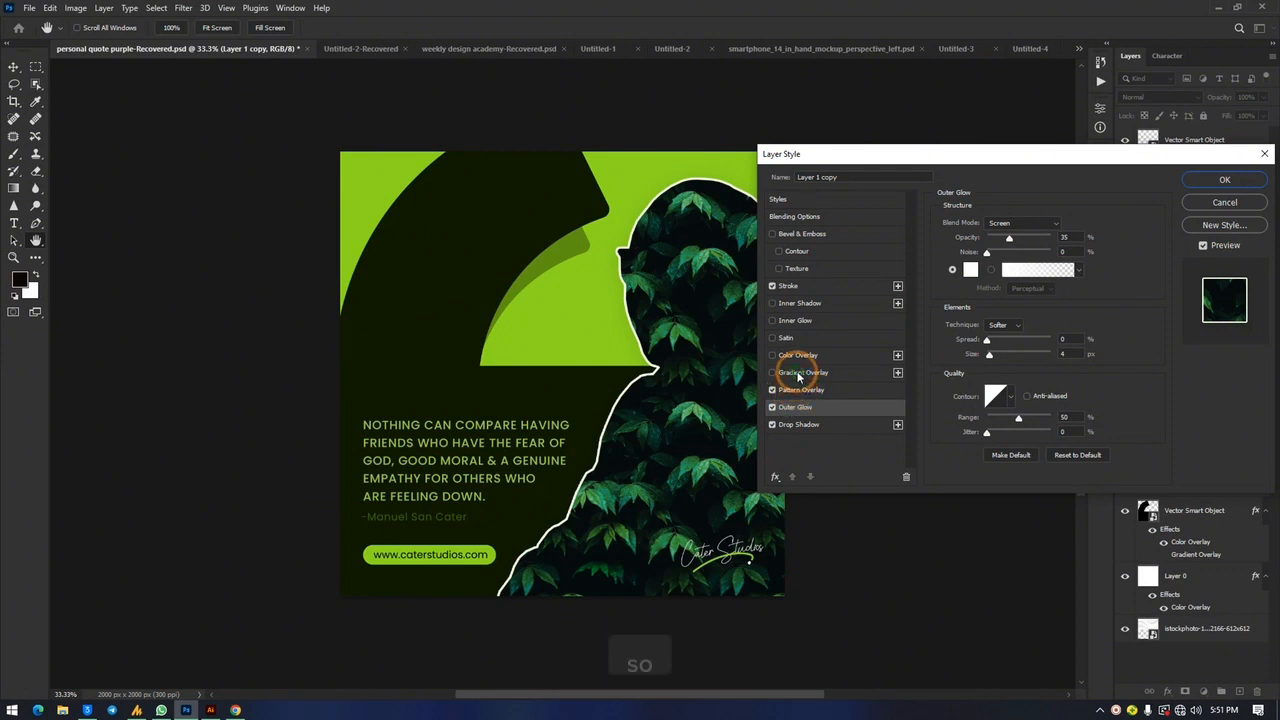
click(798, 373)
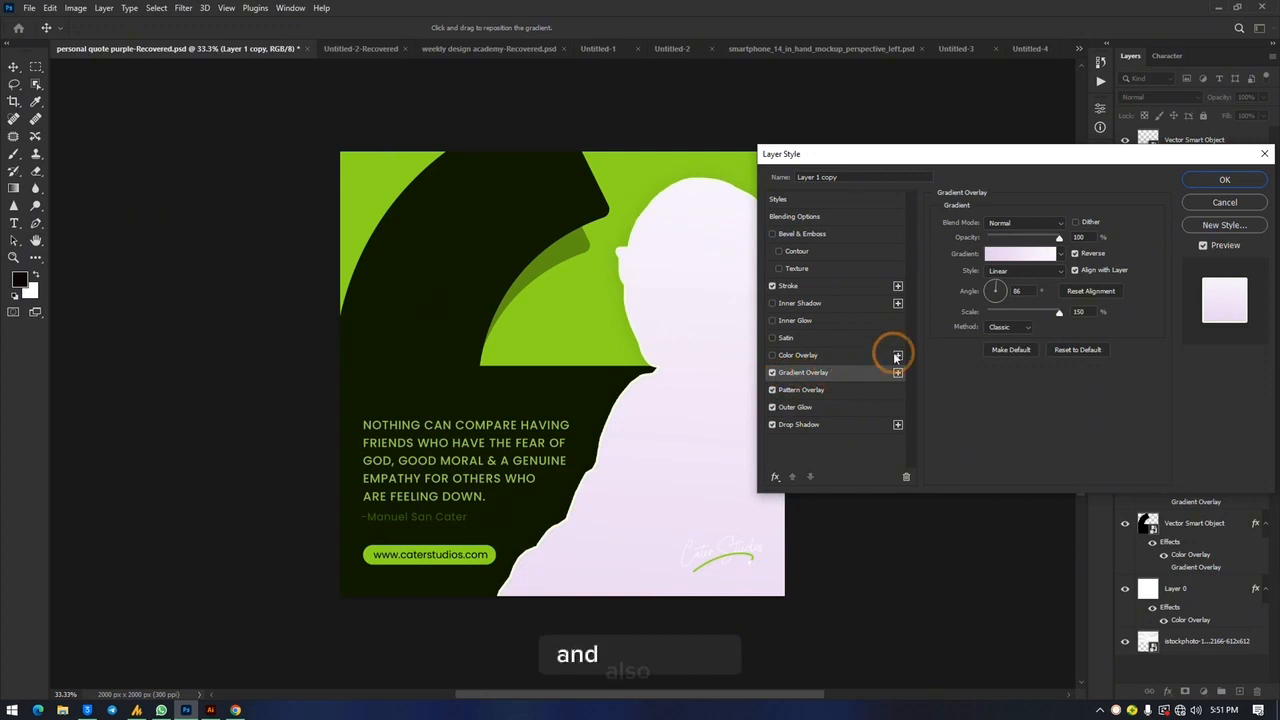
click(772, 374)
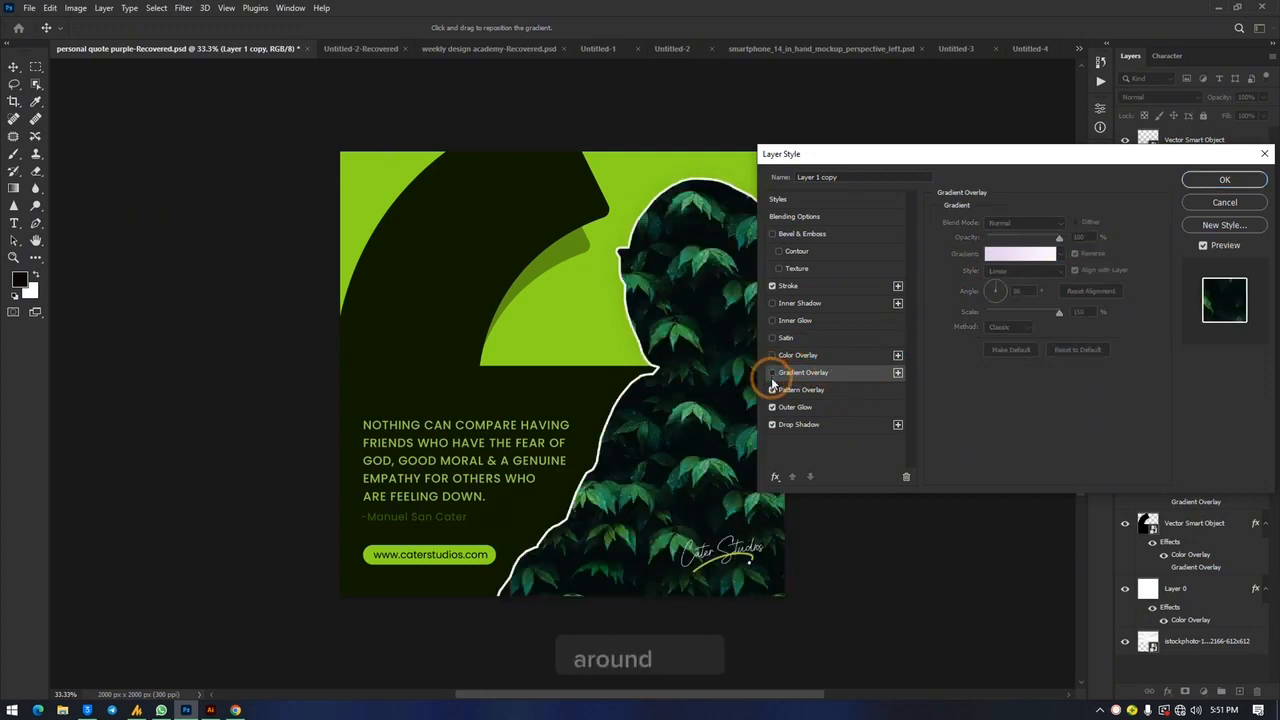
click(772, 390)
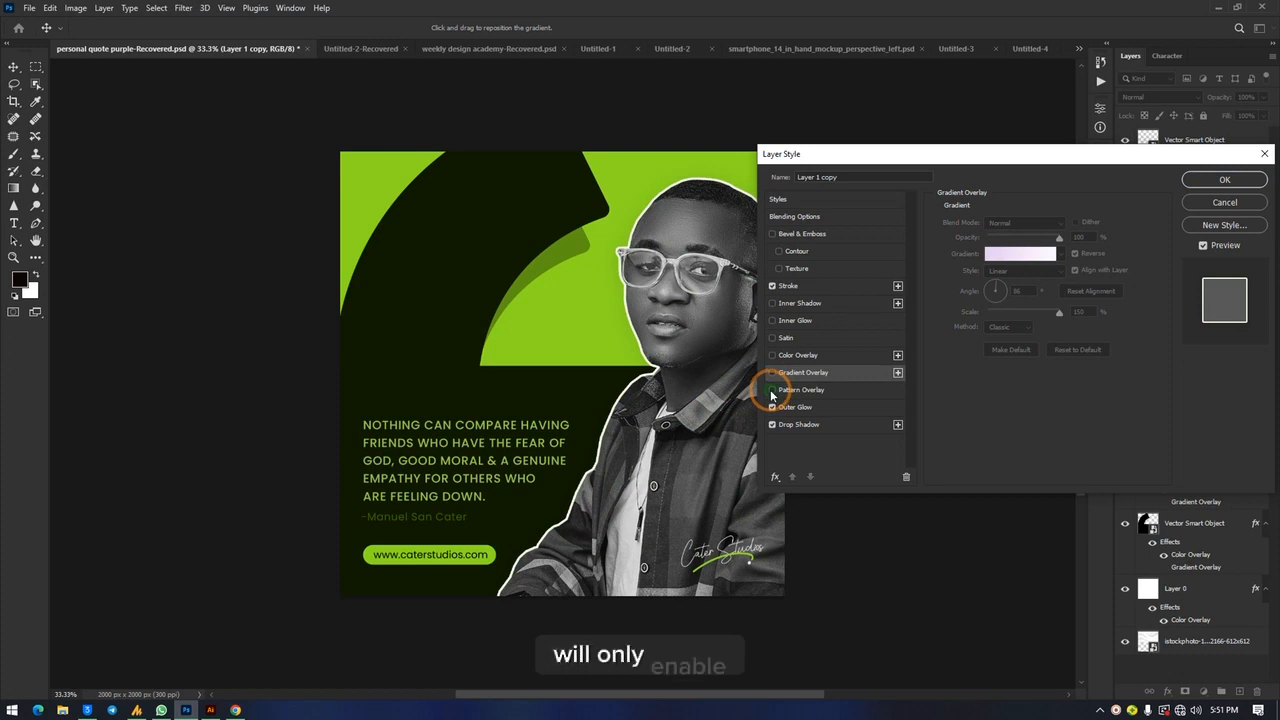
click(772, 390)
click(772, 390)
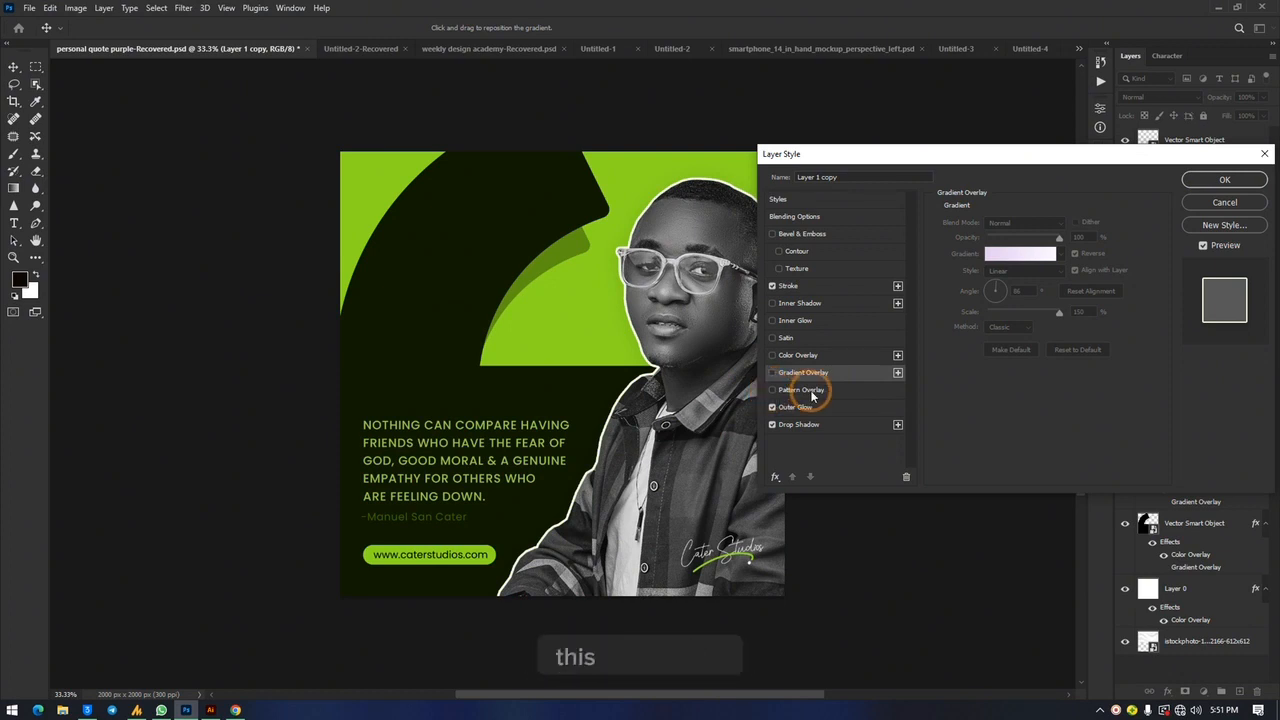
Step: Apply a Pattern Overlay to the portrait and try several Trees patterns, ending with the grey-green conifer forest
click(808, 390)
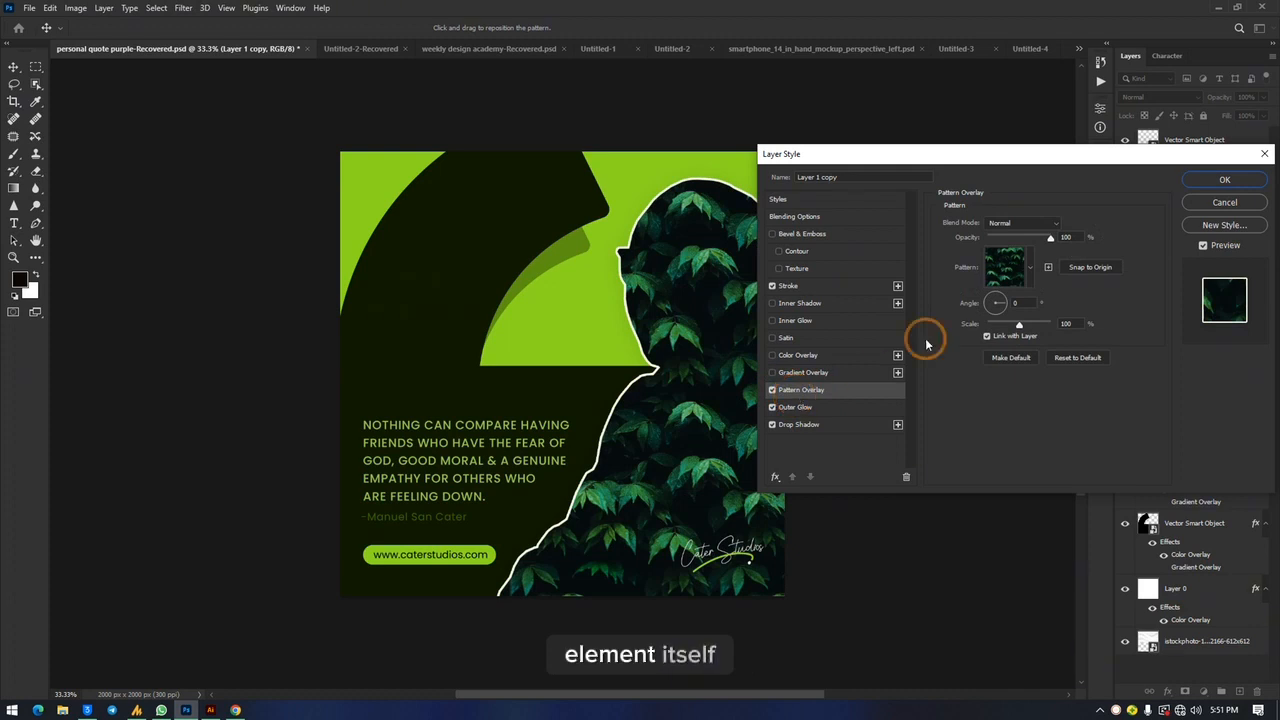
click(1027, 270)
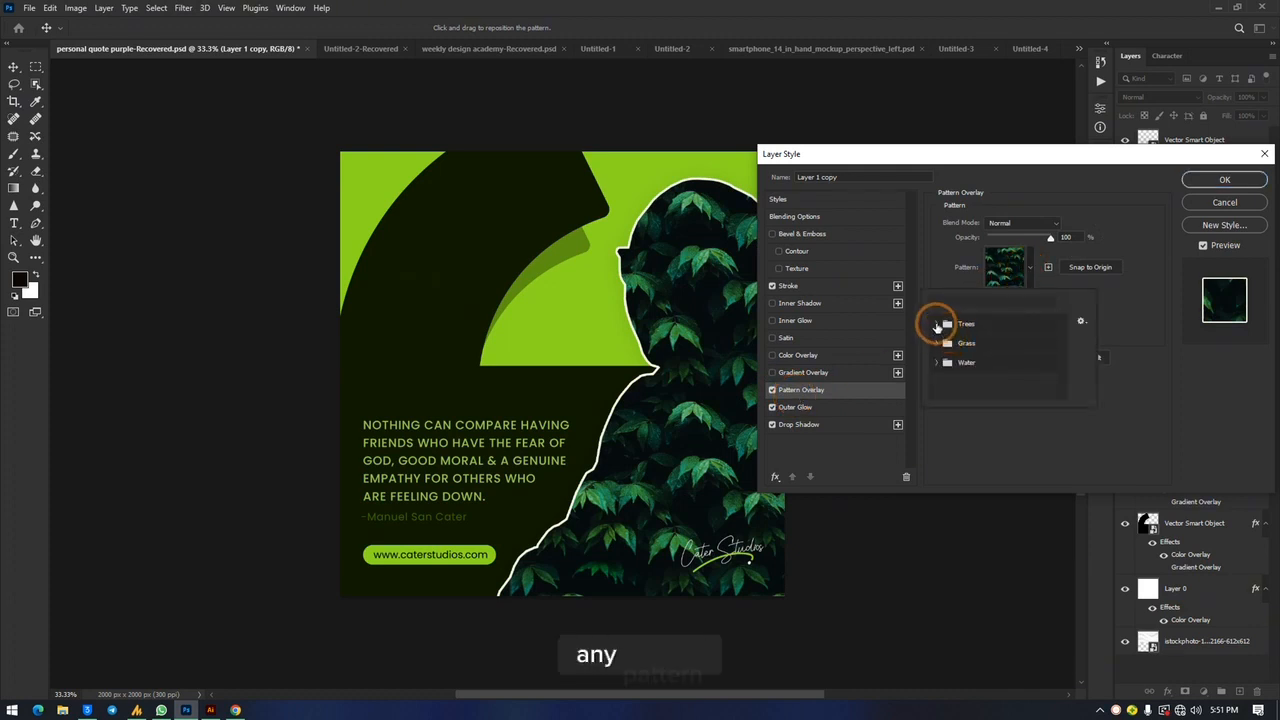
click(938, 324)
click(994, 343)
click(974, 344)
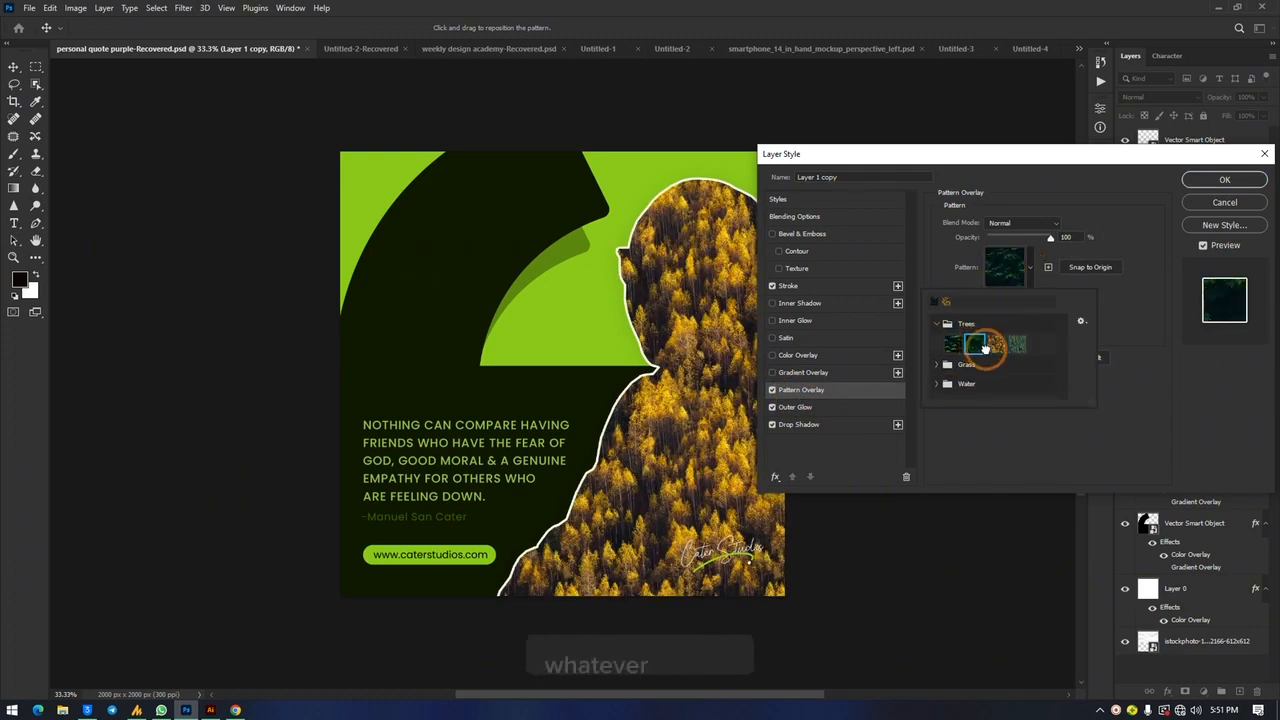
click(1020, 346)
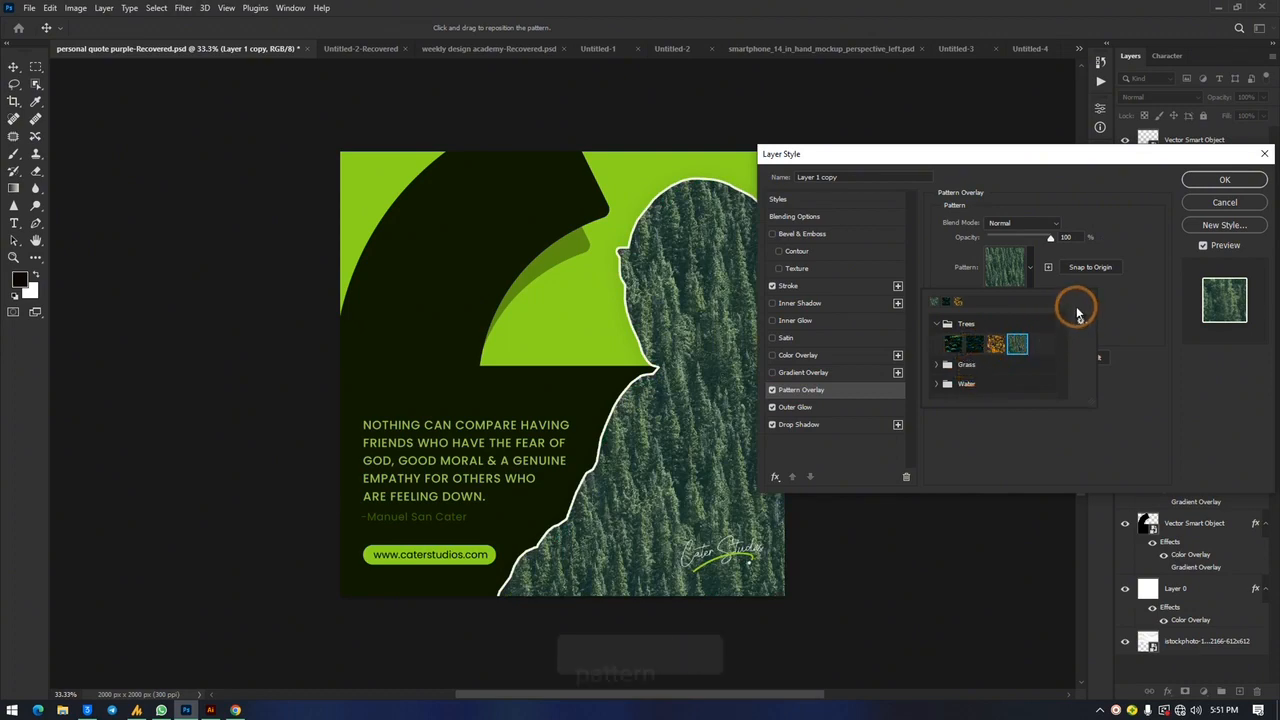
click(1127, 306)
Step: In the Untitled-2-Recovered flyer, move the dark gradient of Layer 1 copy upward and delete that layer
click(337, 51)
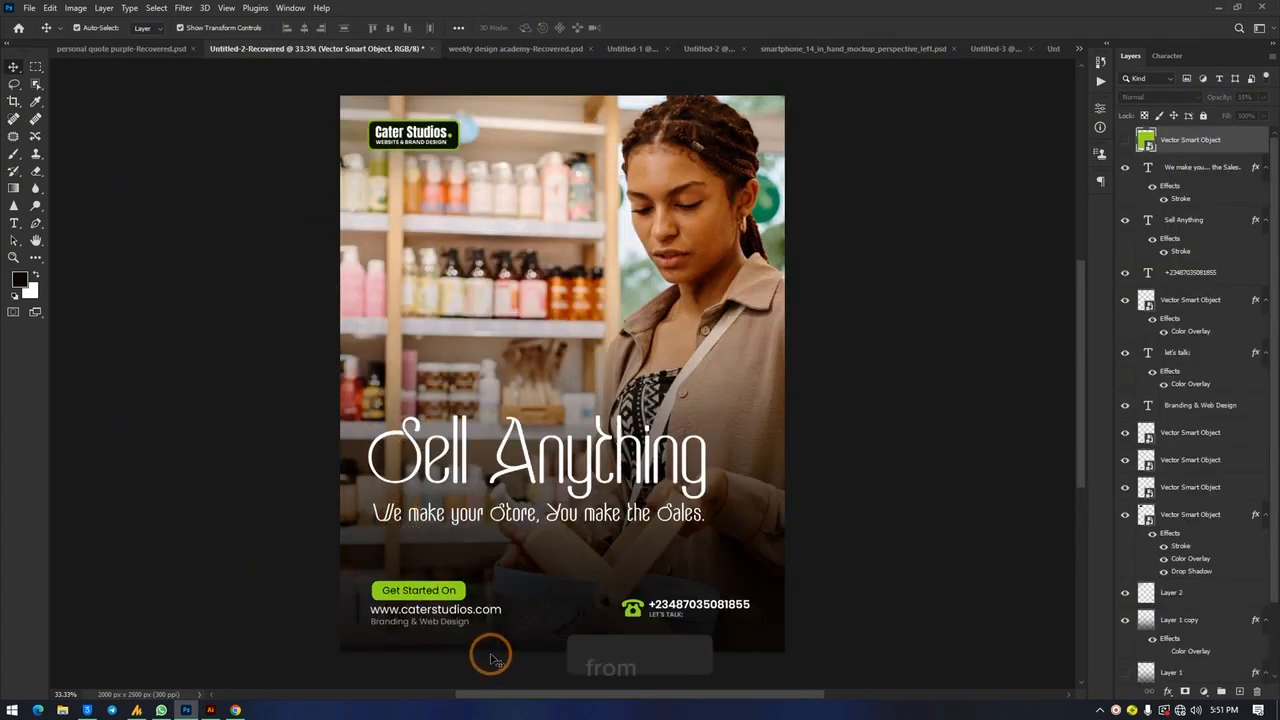
drag(745, 549, 694, 366)
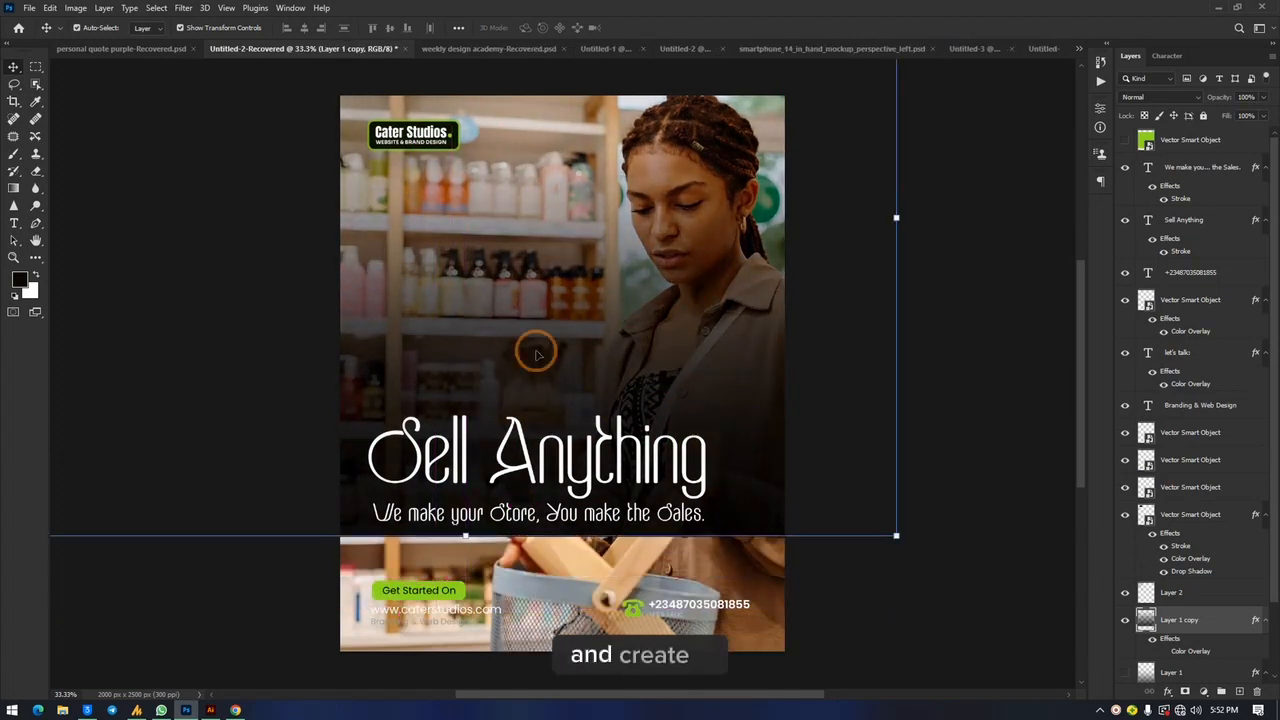
key(Delete)
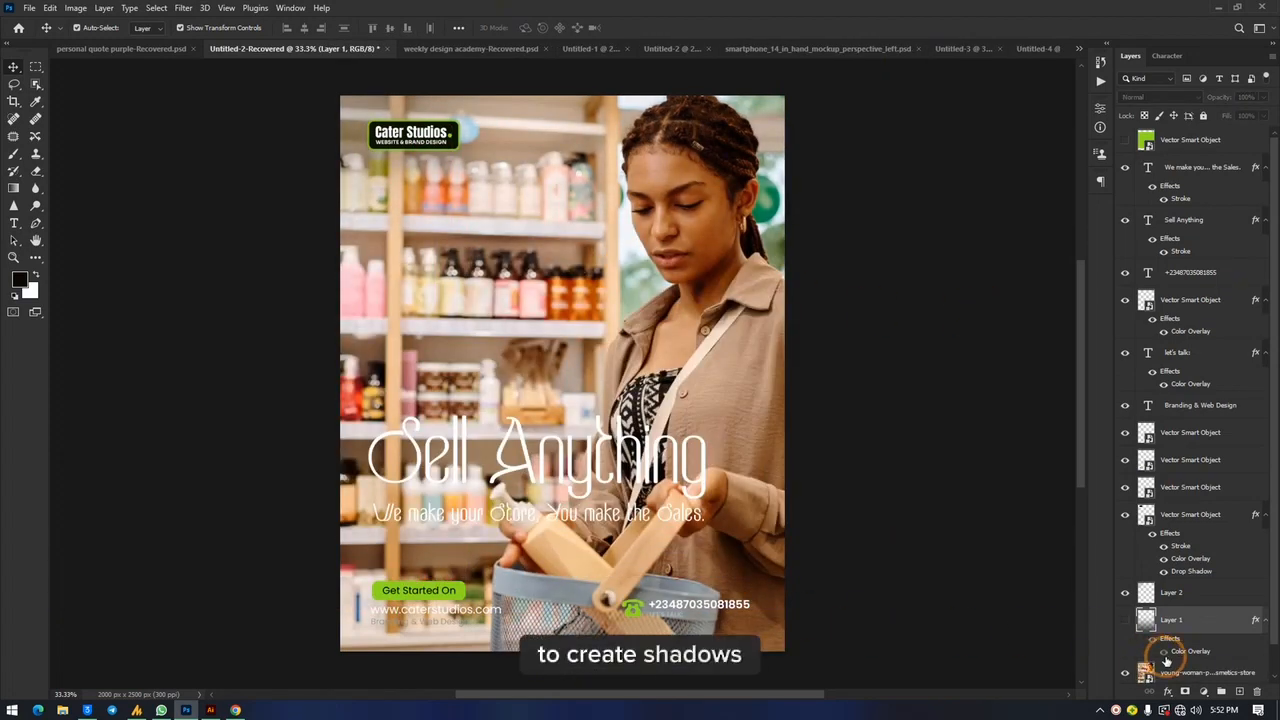
Step: Move the hidden gradient Layer 1 directly above the "Sell Anything" text layer and make it visible
scroll(1175, 648, down, 1)
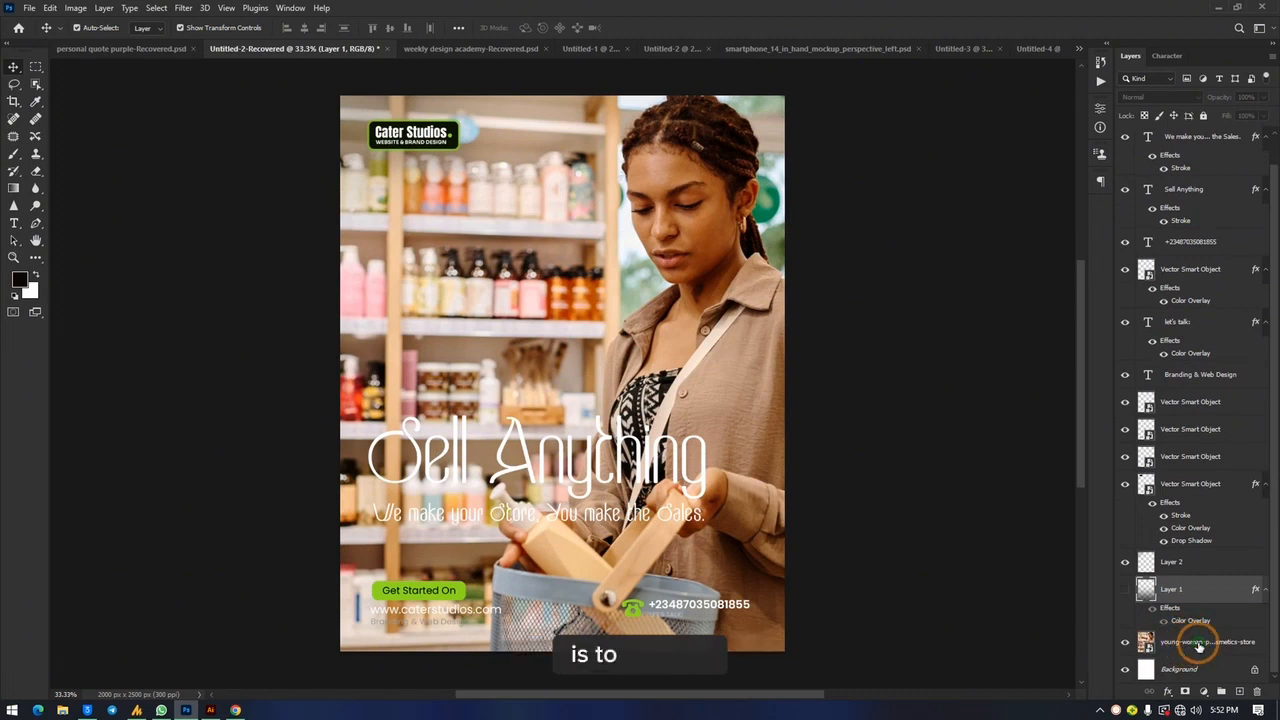
click(1190, 645)
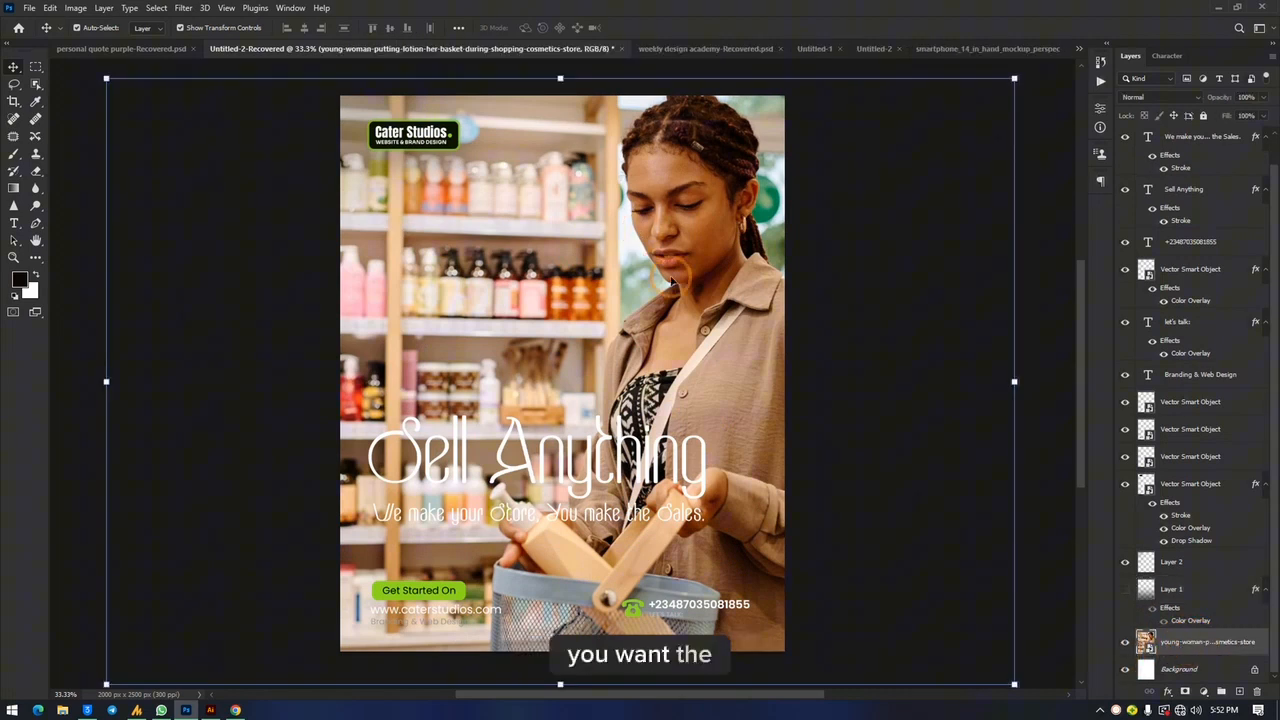
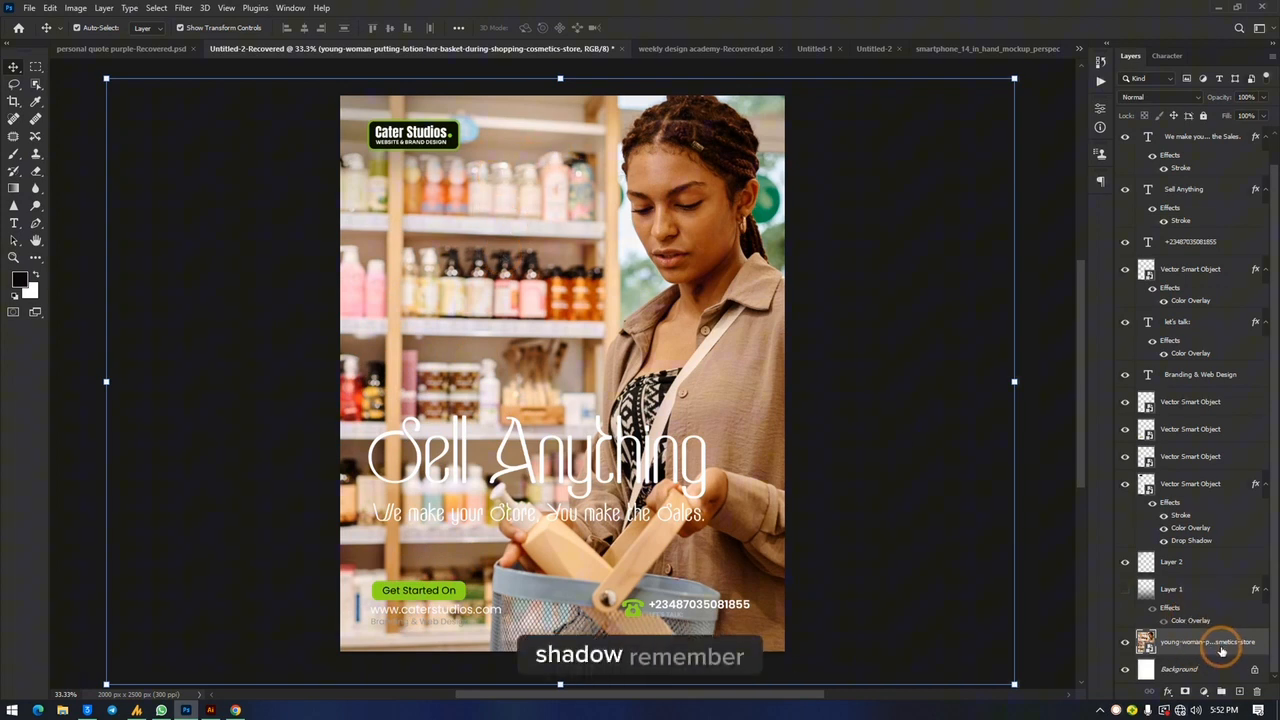
click(1198, 432)
click(1214, 643)
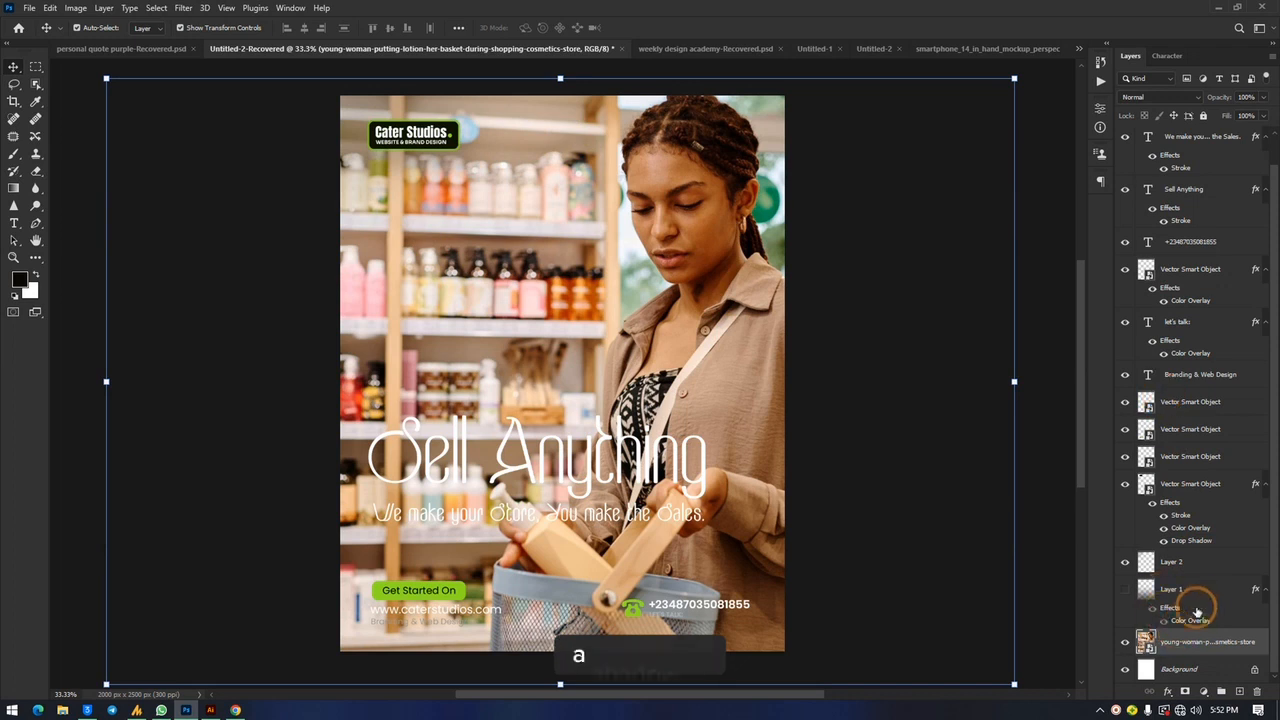
drag(1203, 602, 1209, 172)
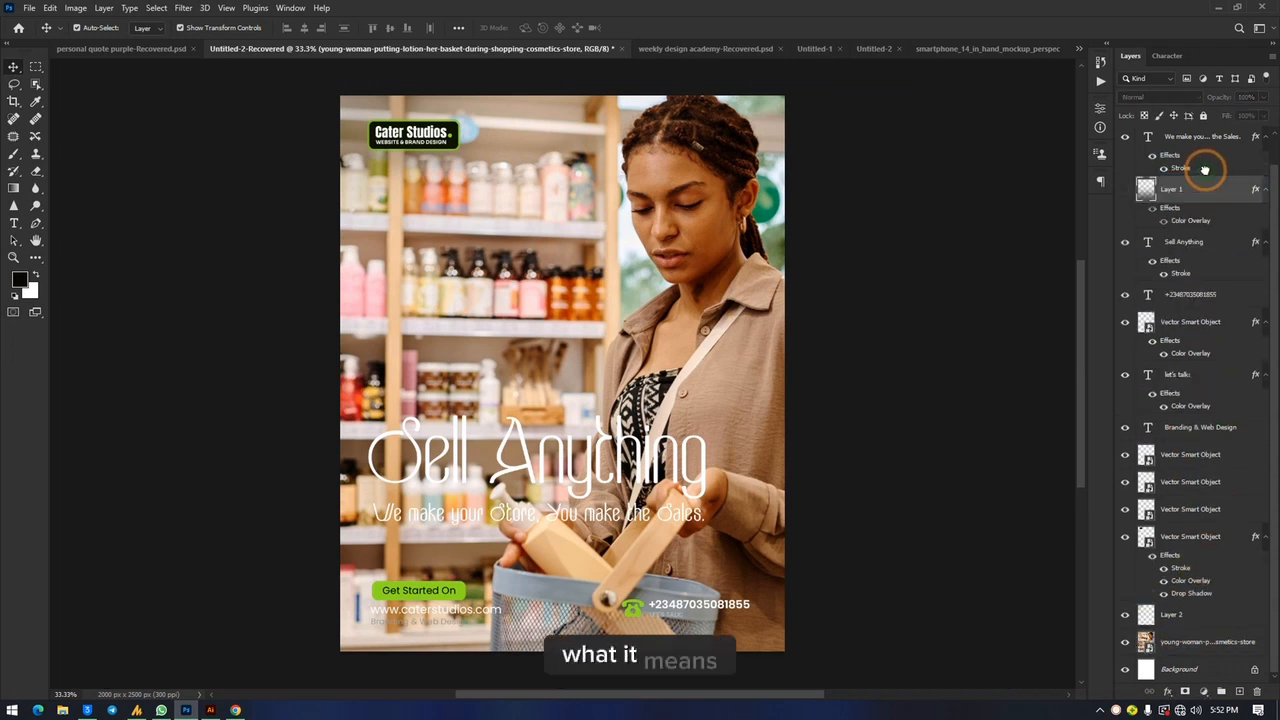
click(1122, 191)
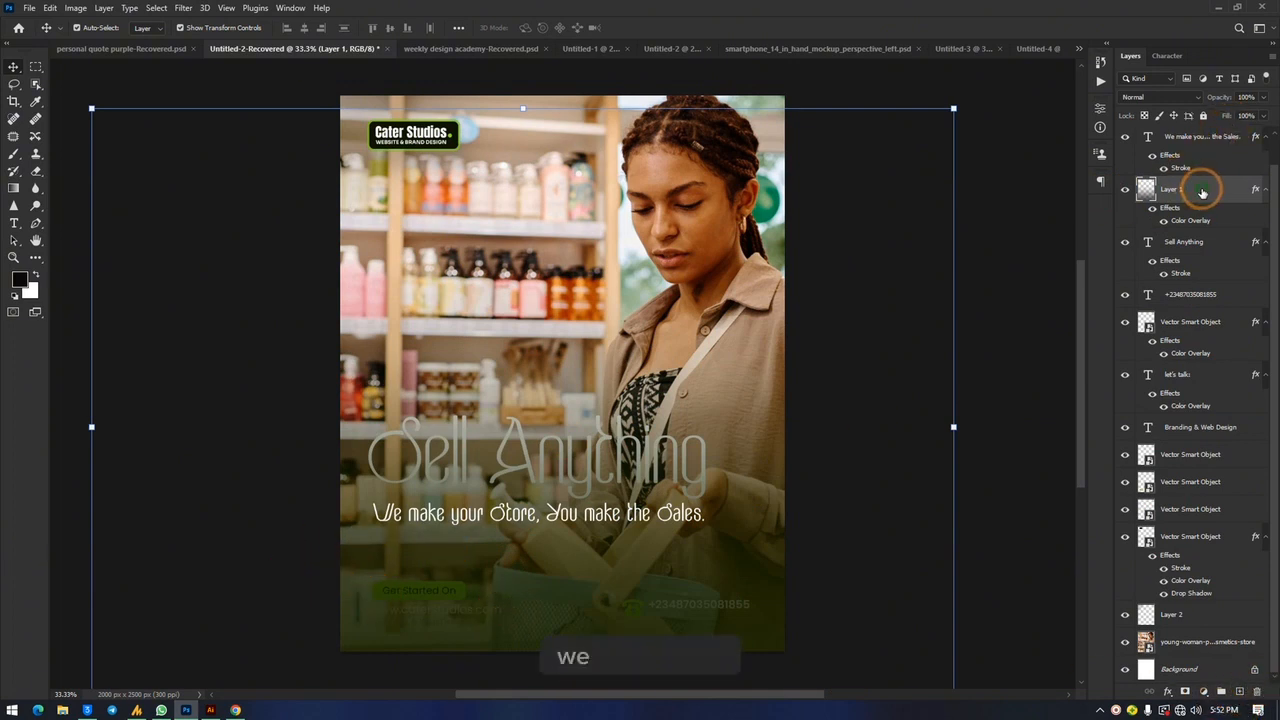
Step: Delete the gradient Layer 1 and select the cosmetics-store photo layer
key(Delete)
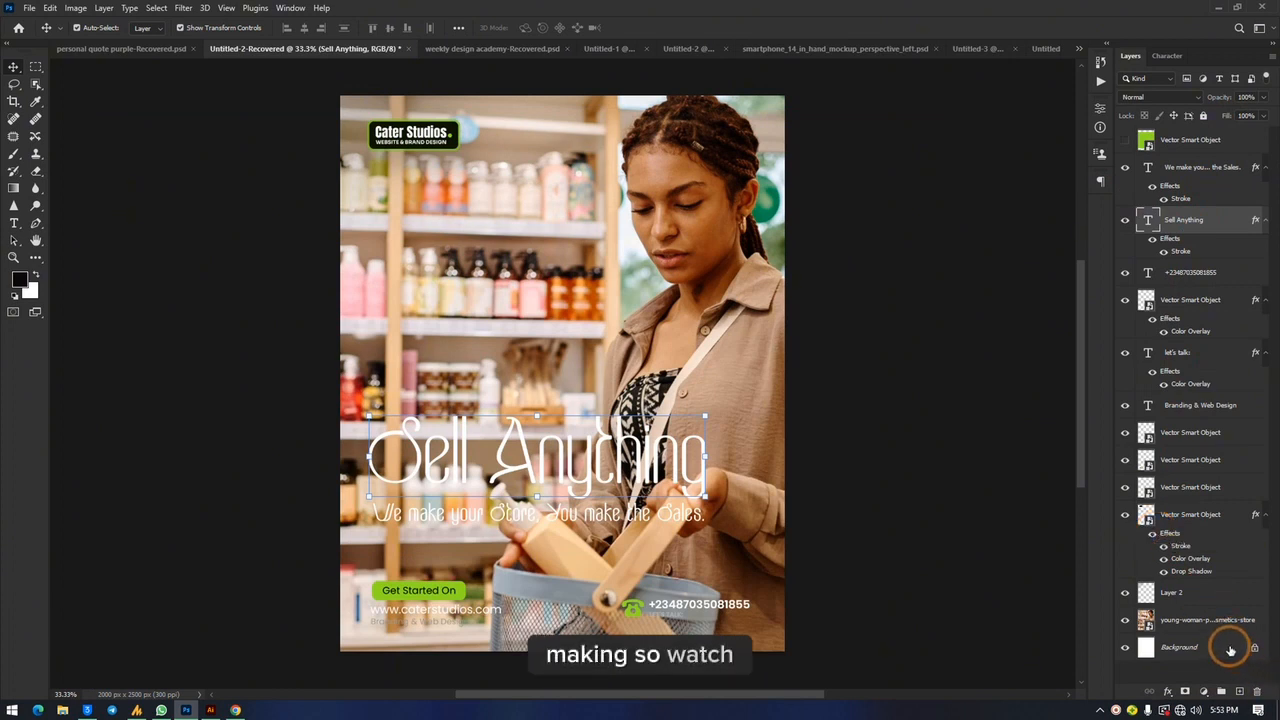
click(1205, 620)
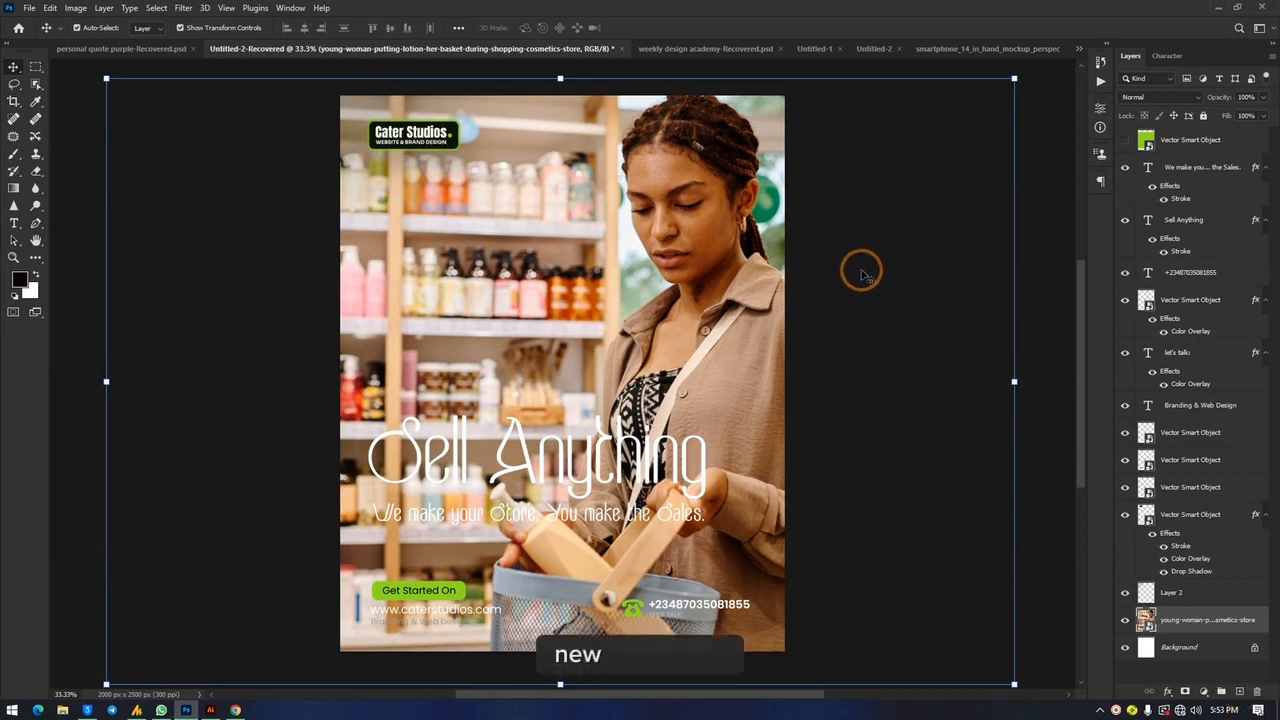
Step: Review the new document settings and dismiss them without creating a document, keeping the store photo layer selected
key(ctrl+n)
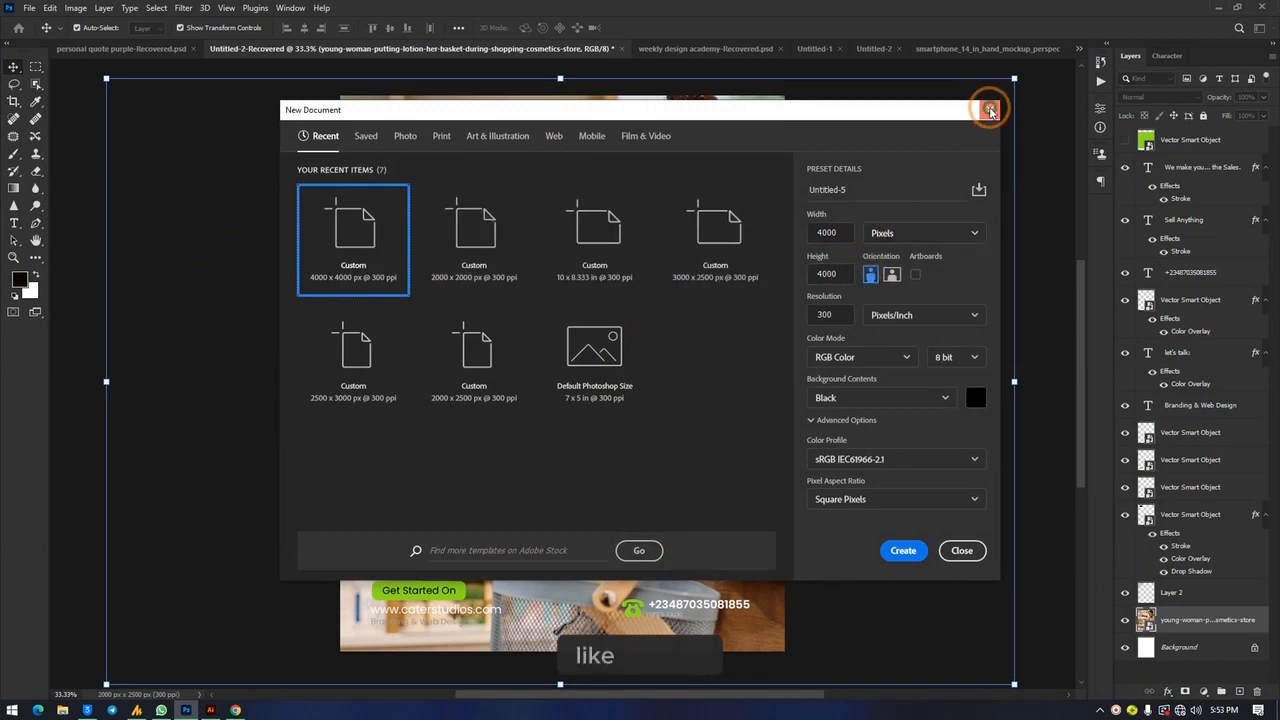
click(990, 110)
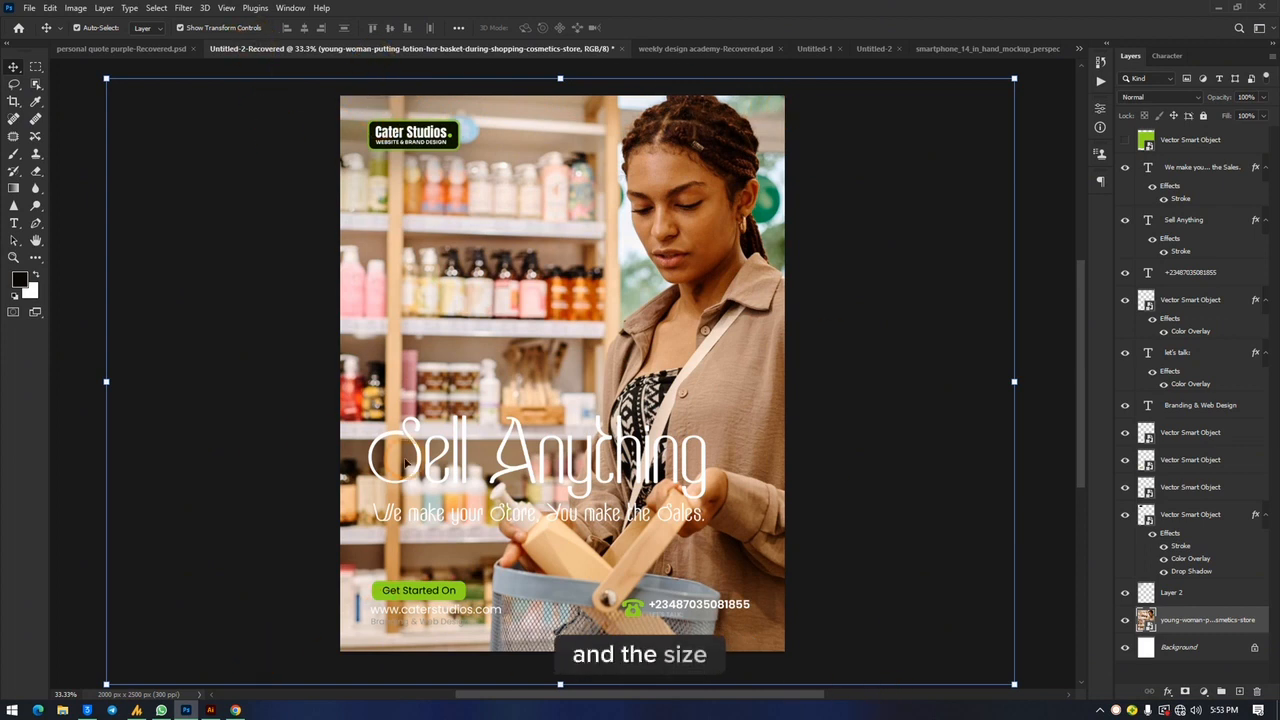
click(1192, 632)
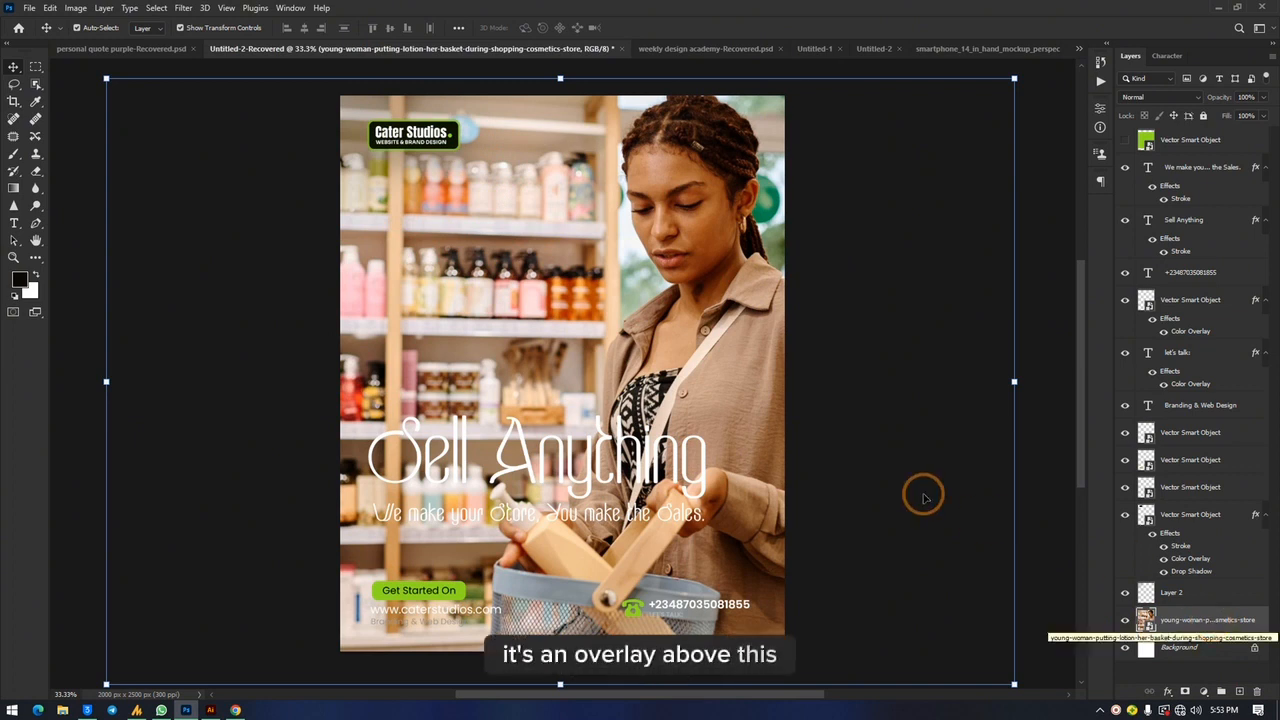
Step: Add a new empty layer directly above the cosmetics-store photo and choose the Paint Bucket Tool
click(1240, 692)
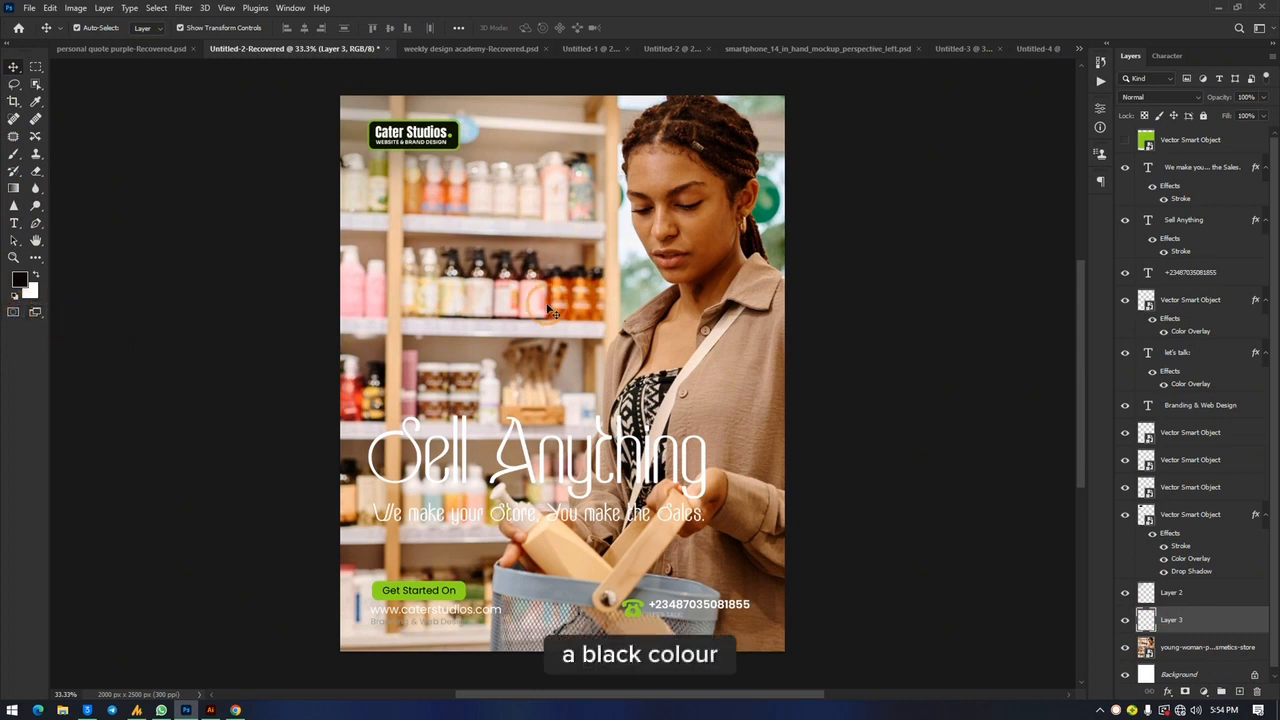
click(34, 260)
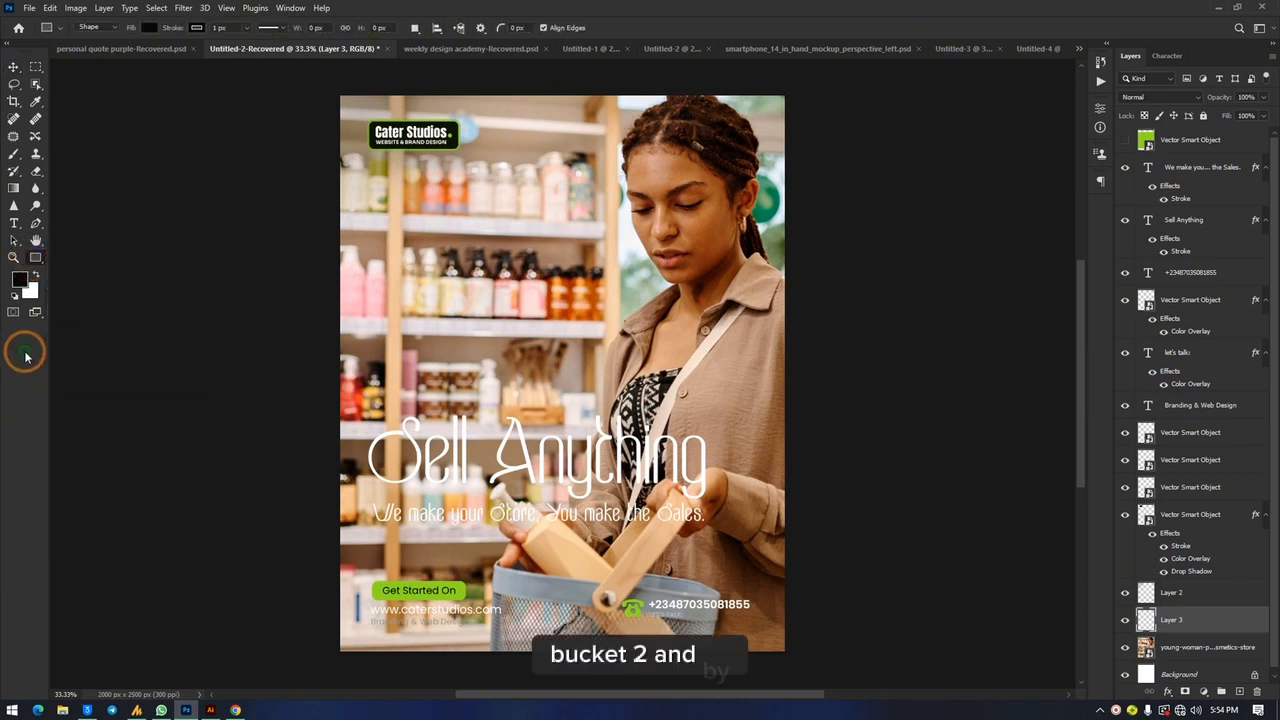
click(36, 256)
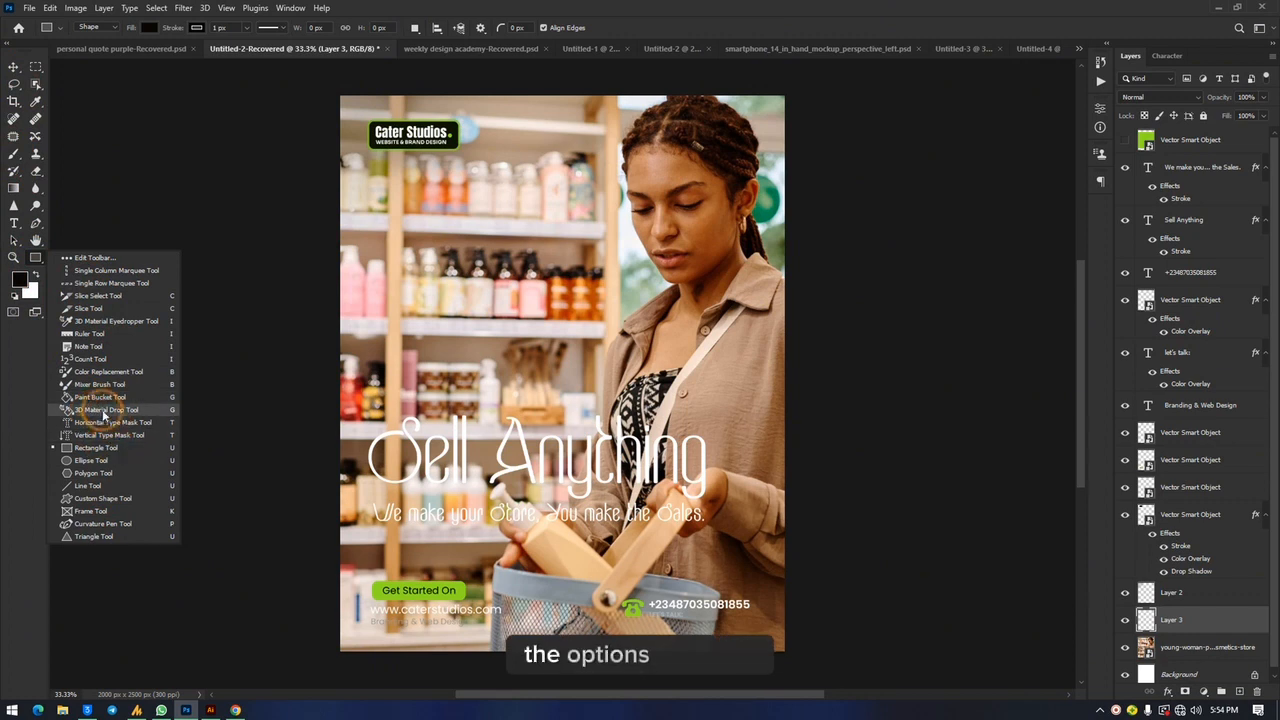
click(96, 399)
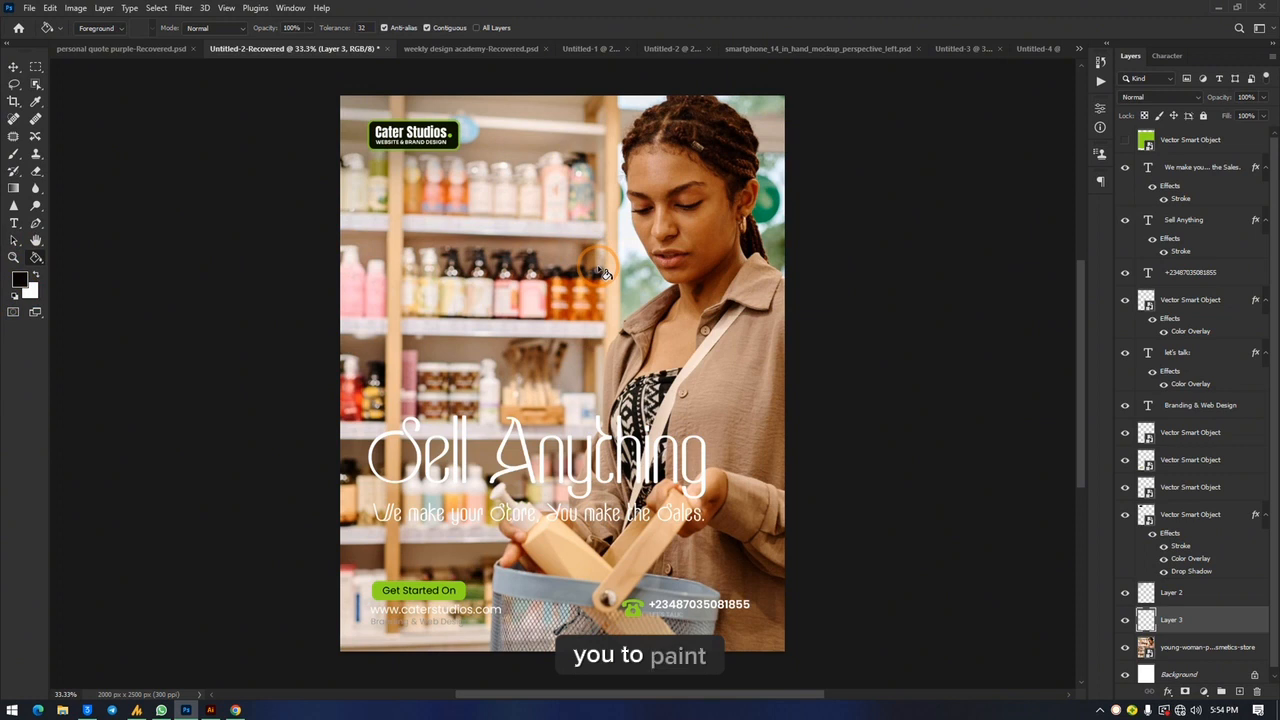
Step: Set the foreground colour to orange ff5f00 and fill Layer 3 with it using the Paint Bucket Tool
click(20, 280)
click(884, 175)
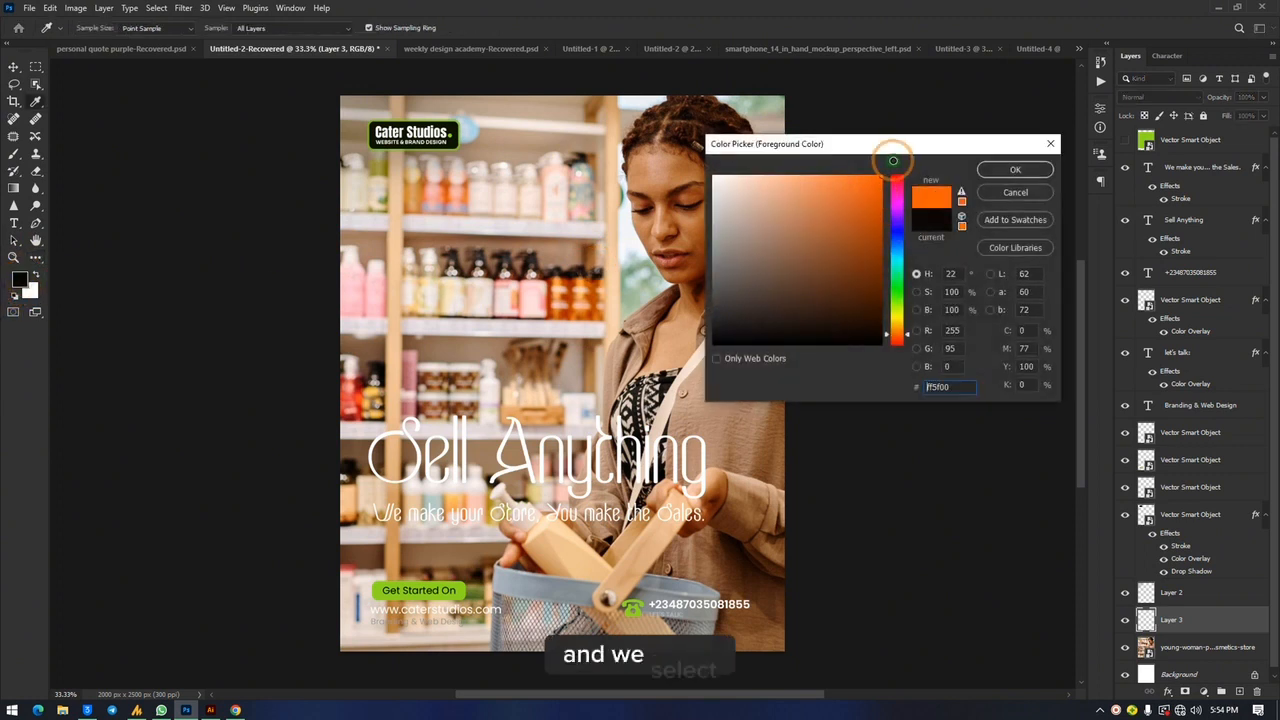
click(983, 170)
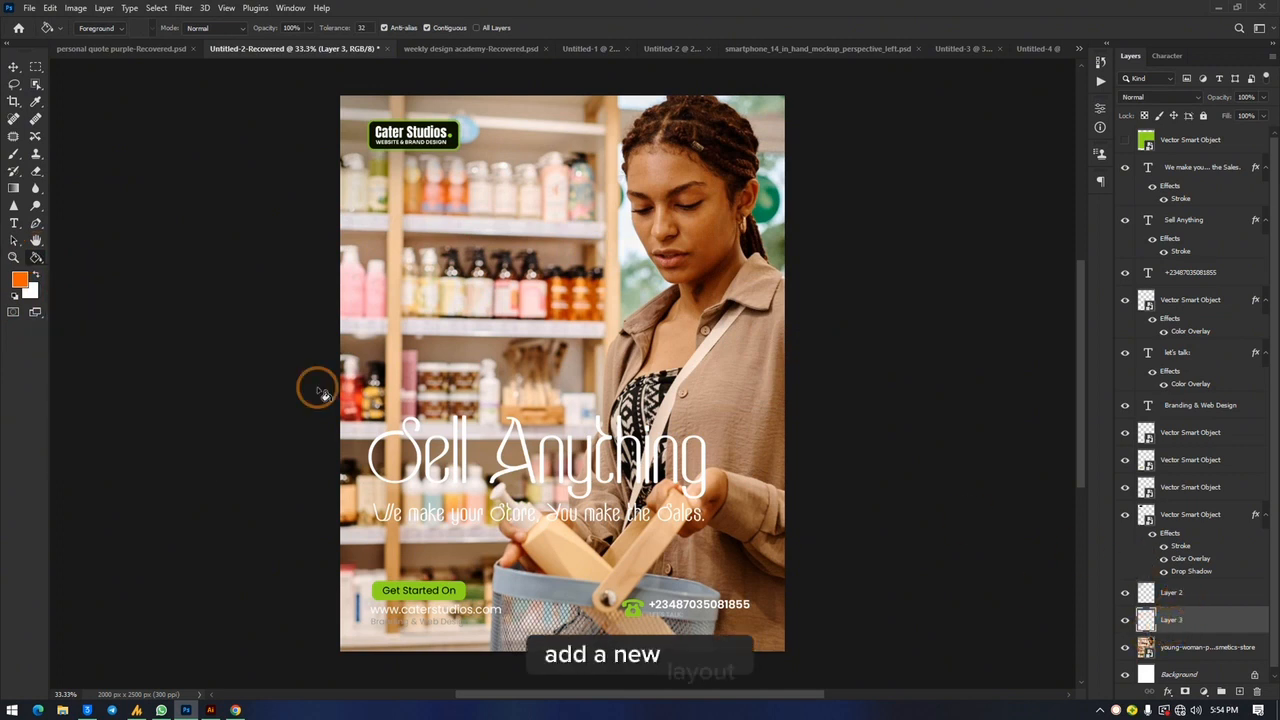
click(34, 255)
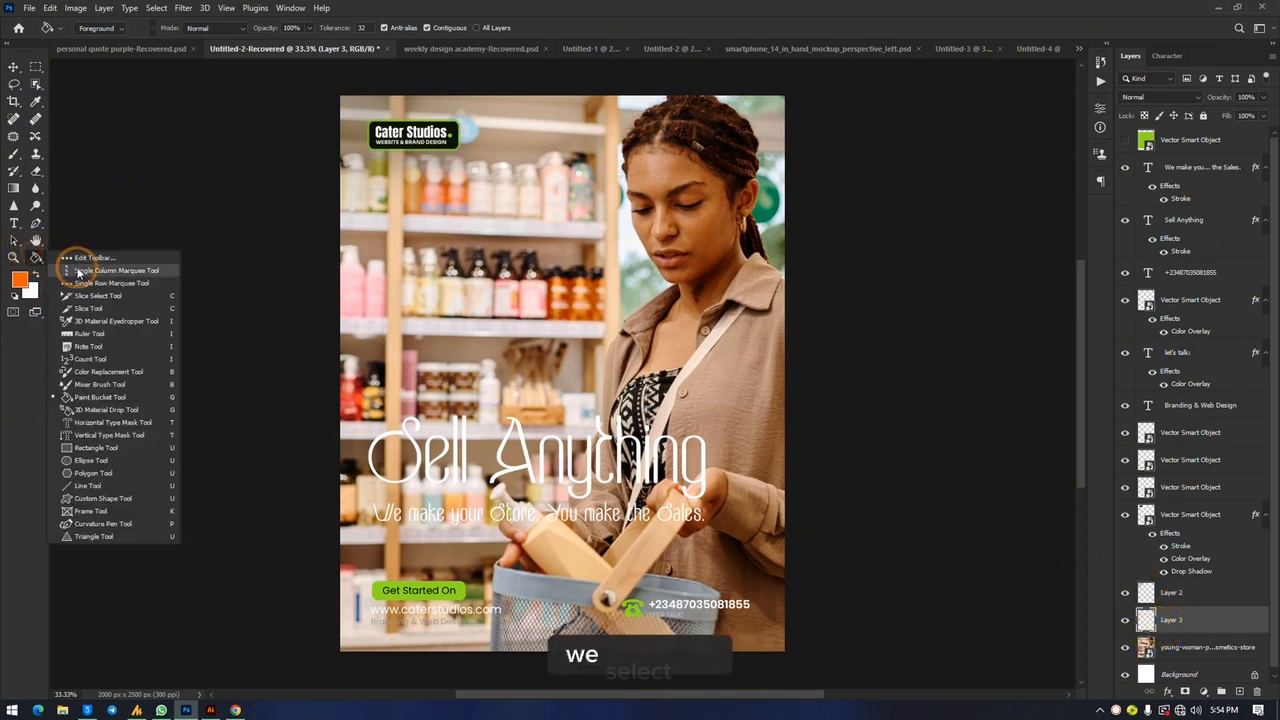
click(97, 399)
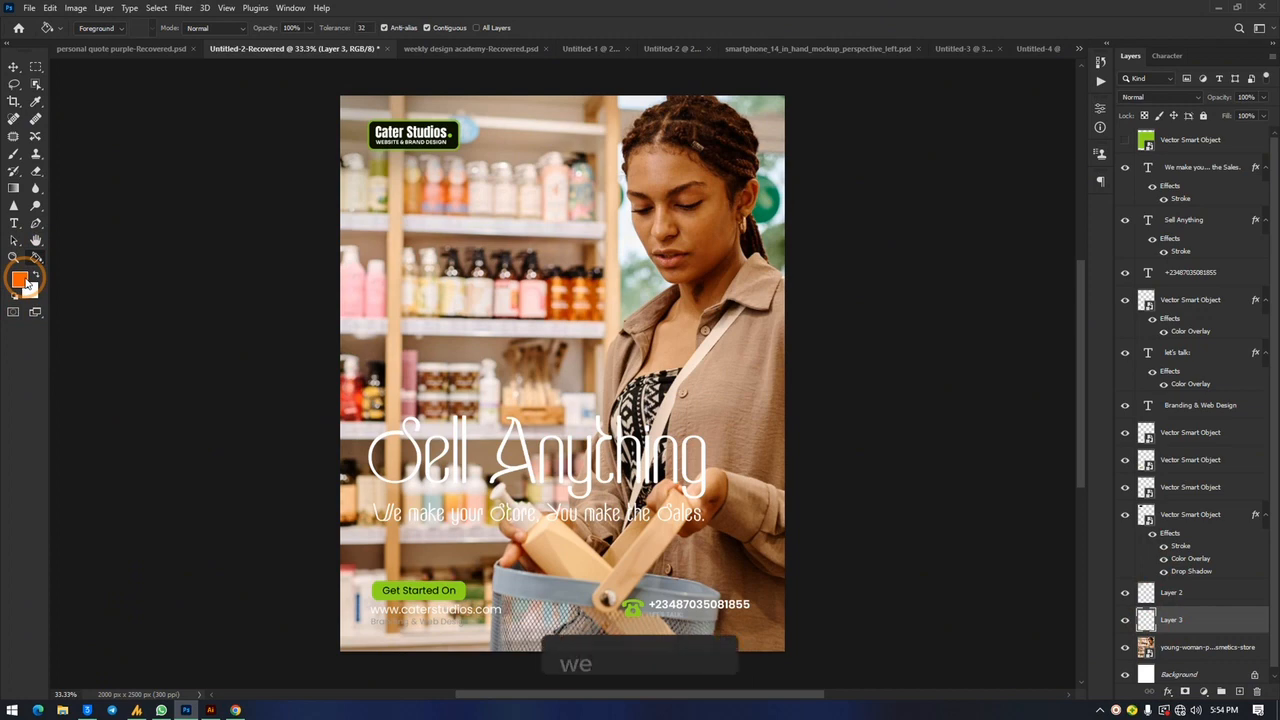
click(20, 280)
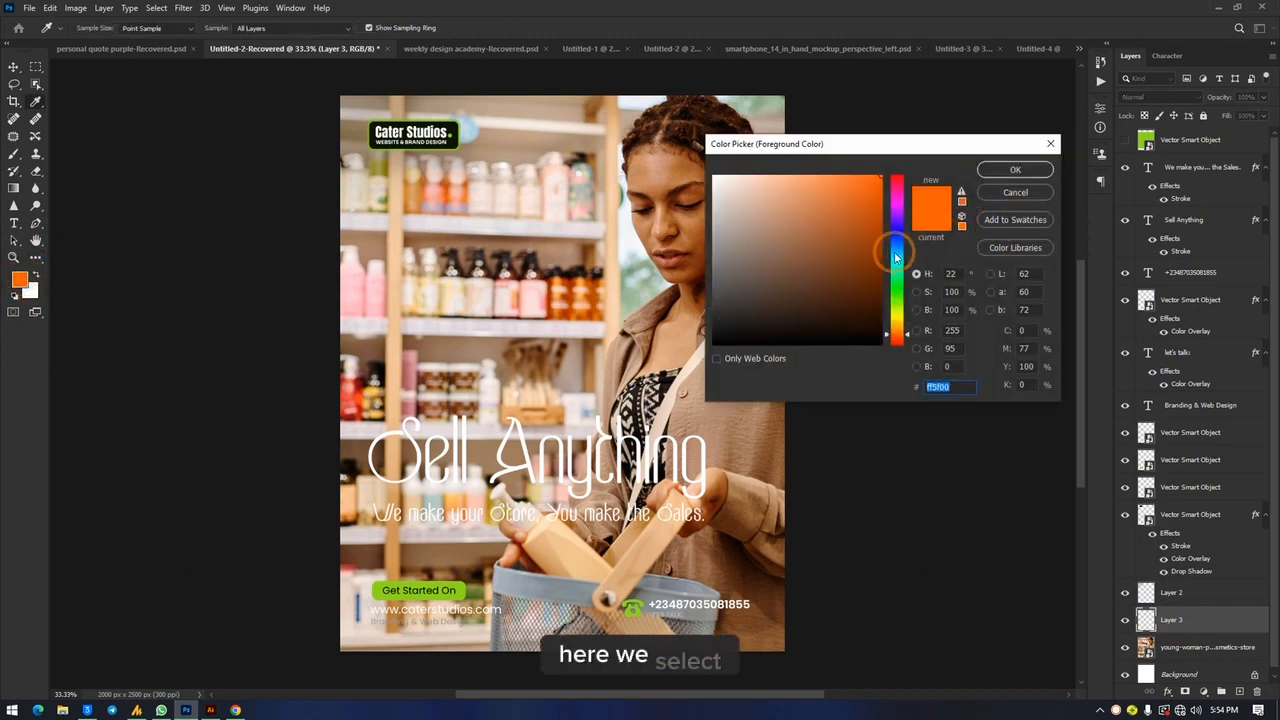
click(1010, 168)
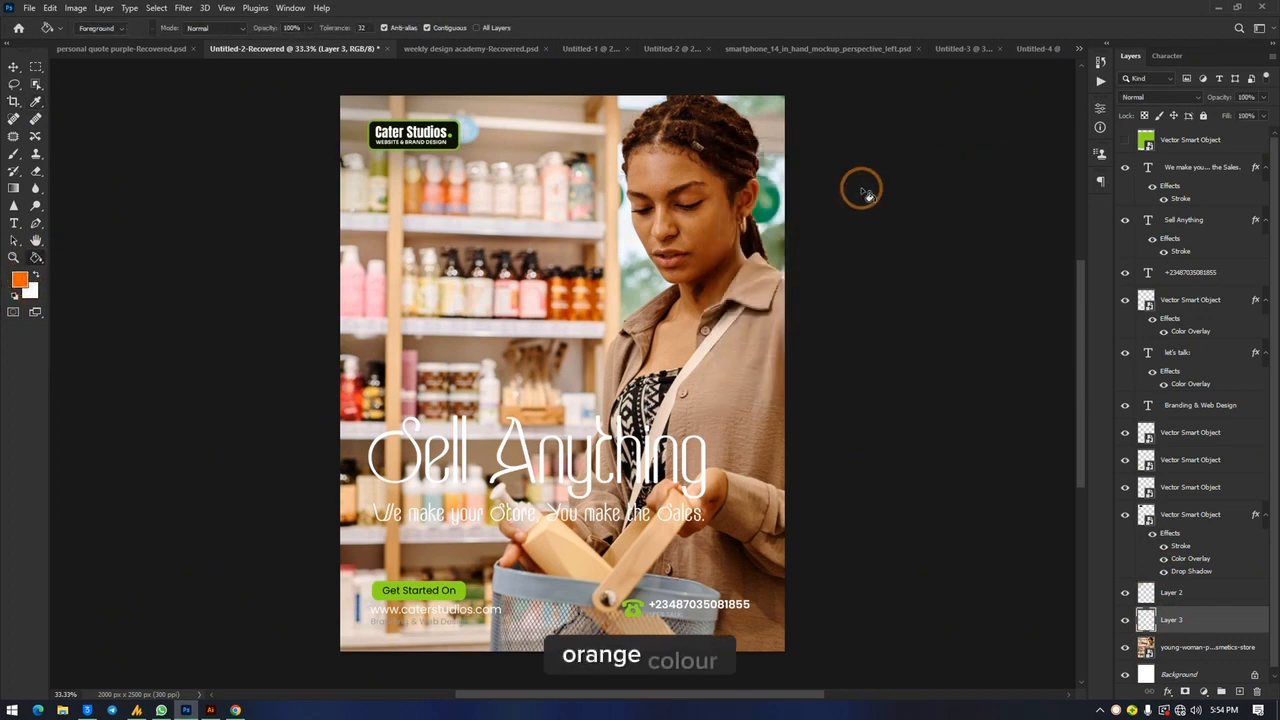
click(572, 280)
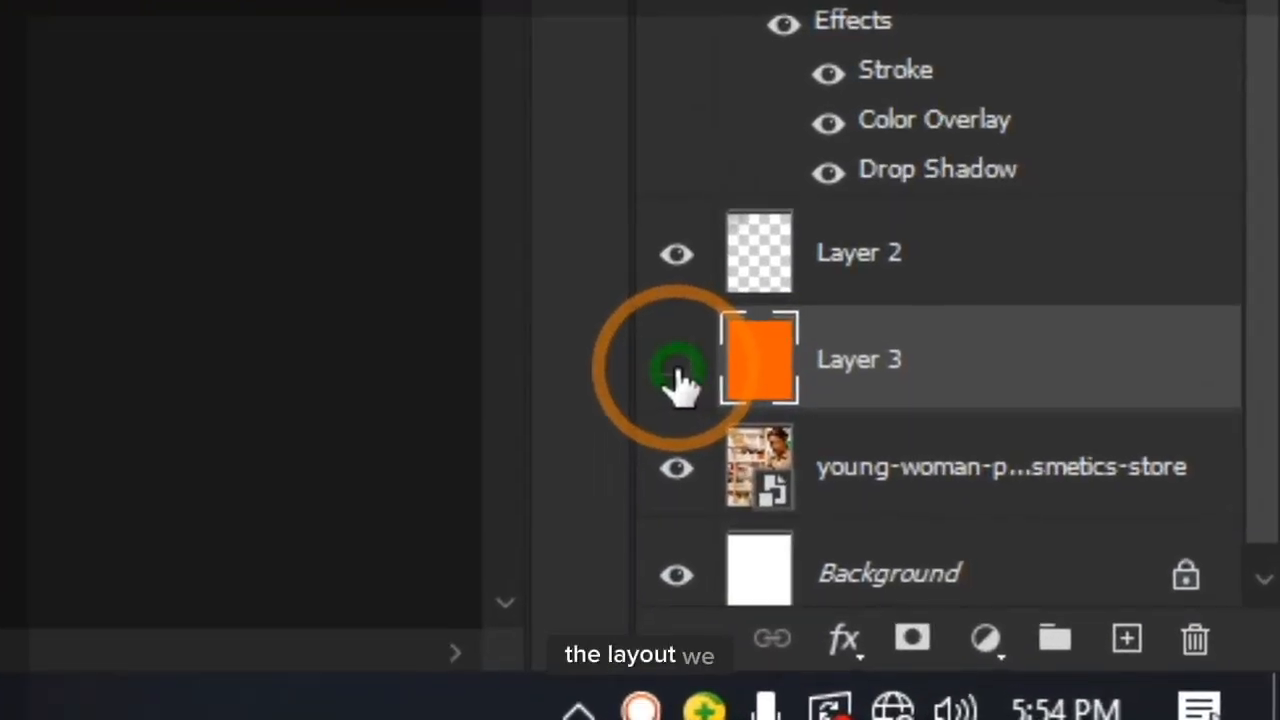
Step: Toggle the visibility of the orange Layer 3 repeatedly to compare the flyer with and without the fill over the photo
click(1124, 620)
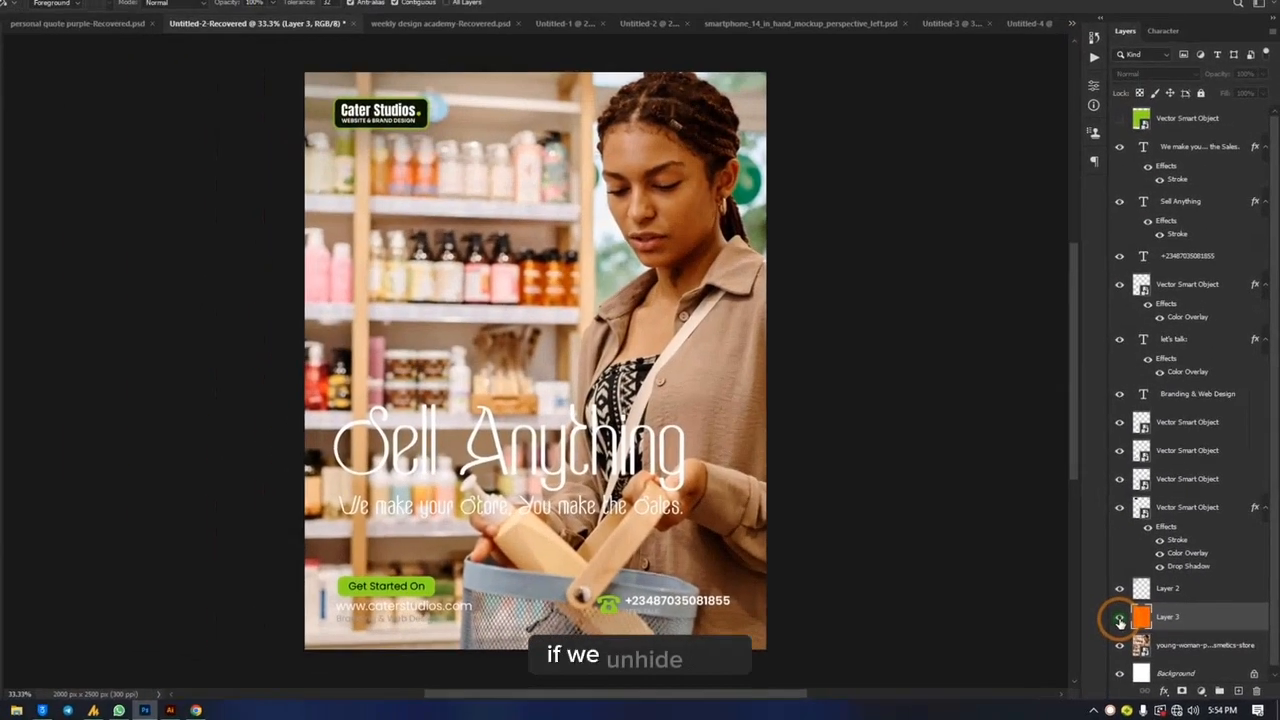
click(660, 358)
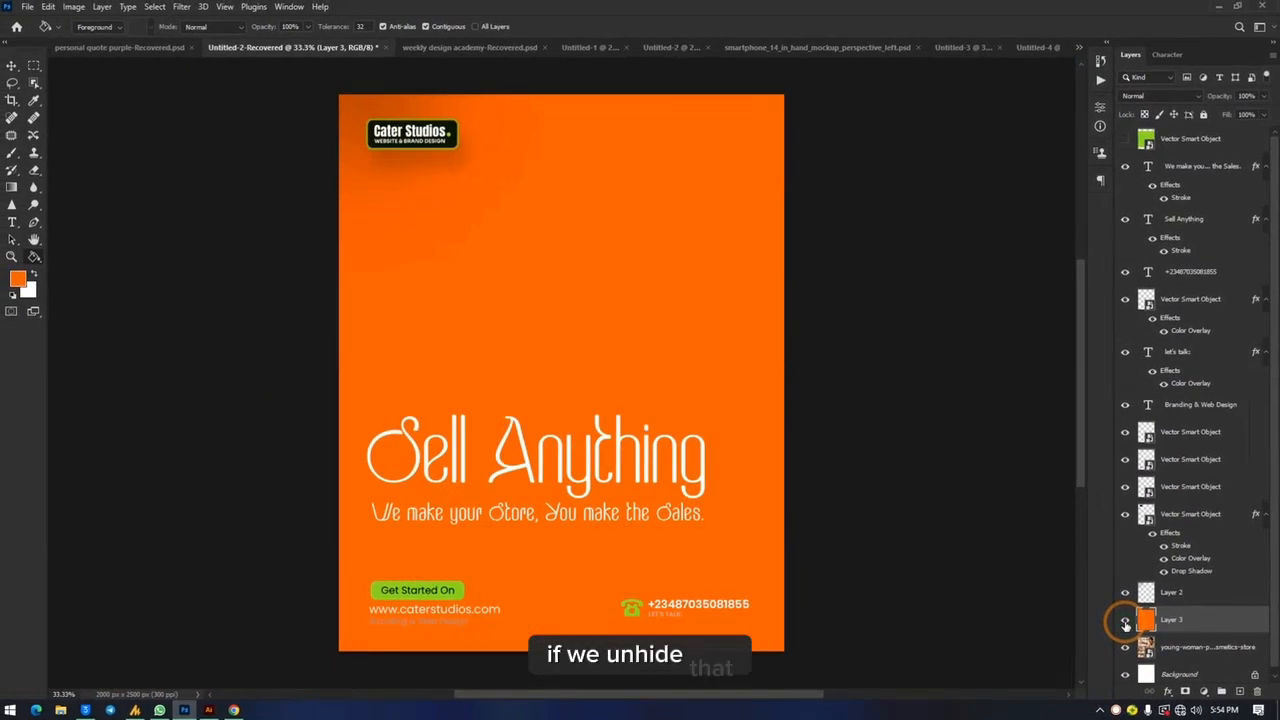
click(660, 358)
click(660, 358)
click(1125, 621)
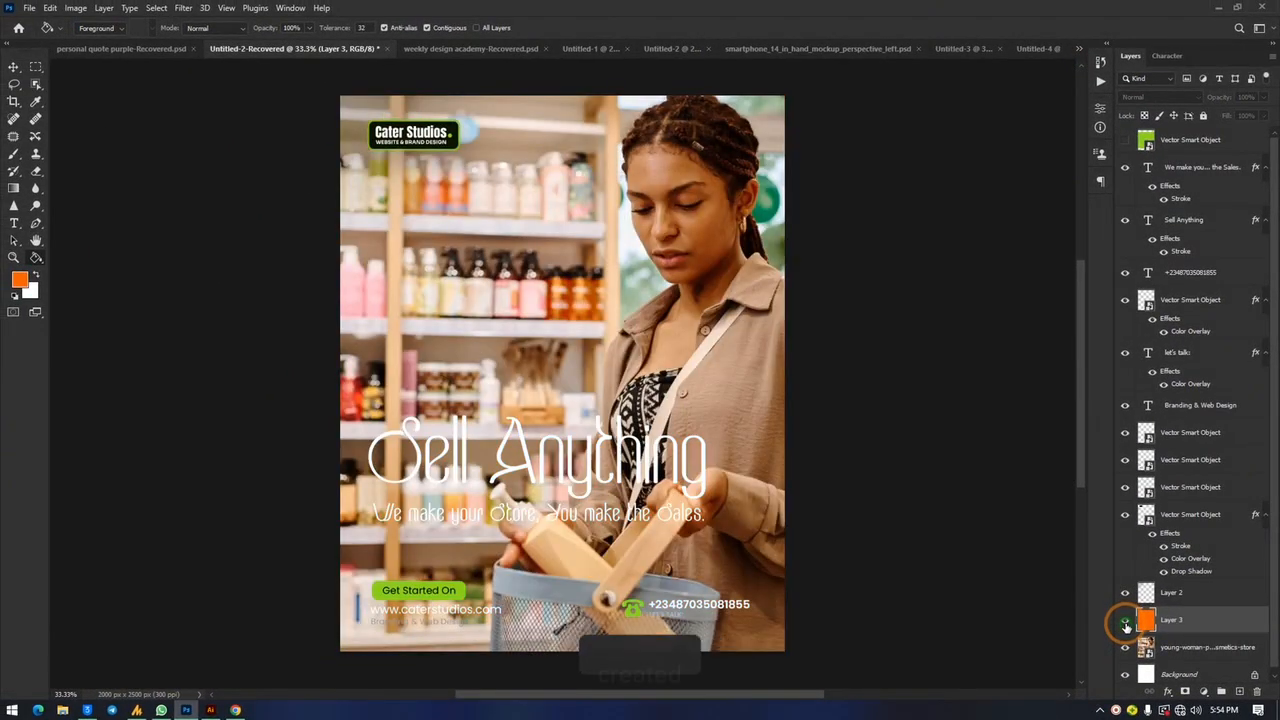
click(1125, 621)
click(1125, 621)
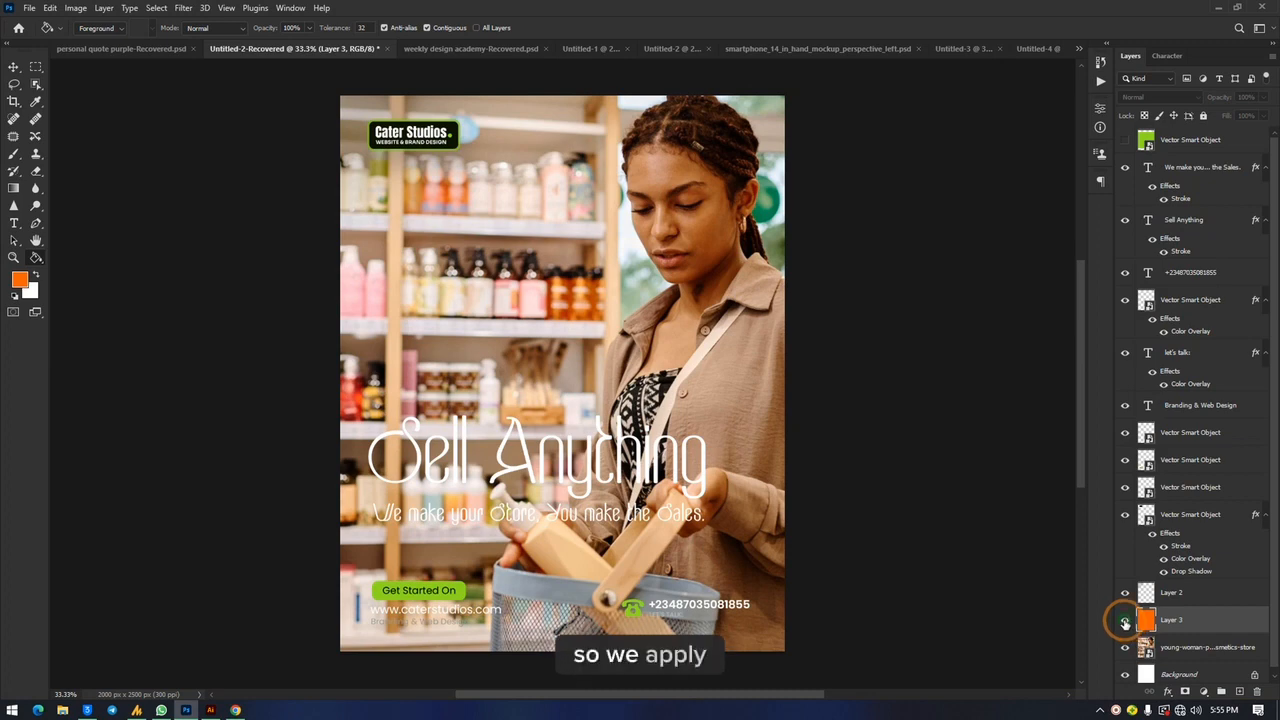
click(1125, 621)
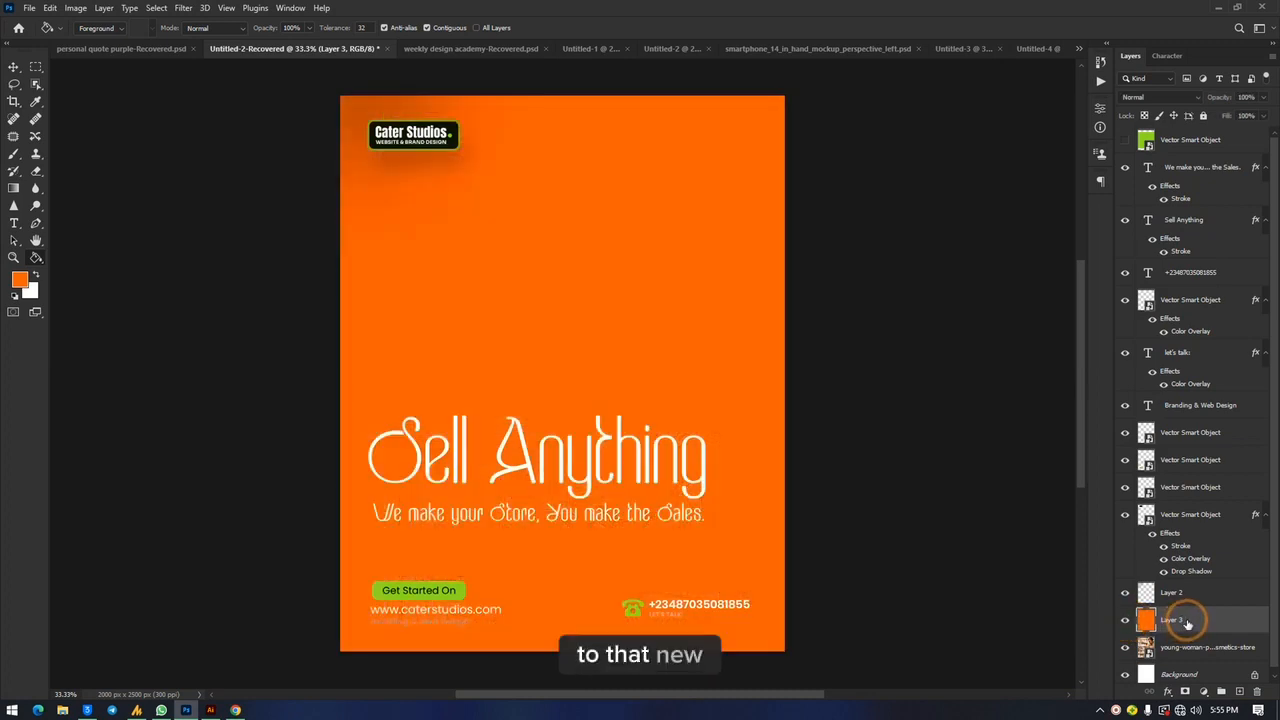
click(1125, 621)
click(287, 360)
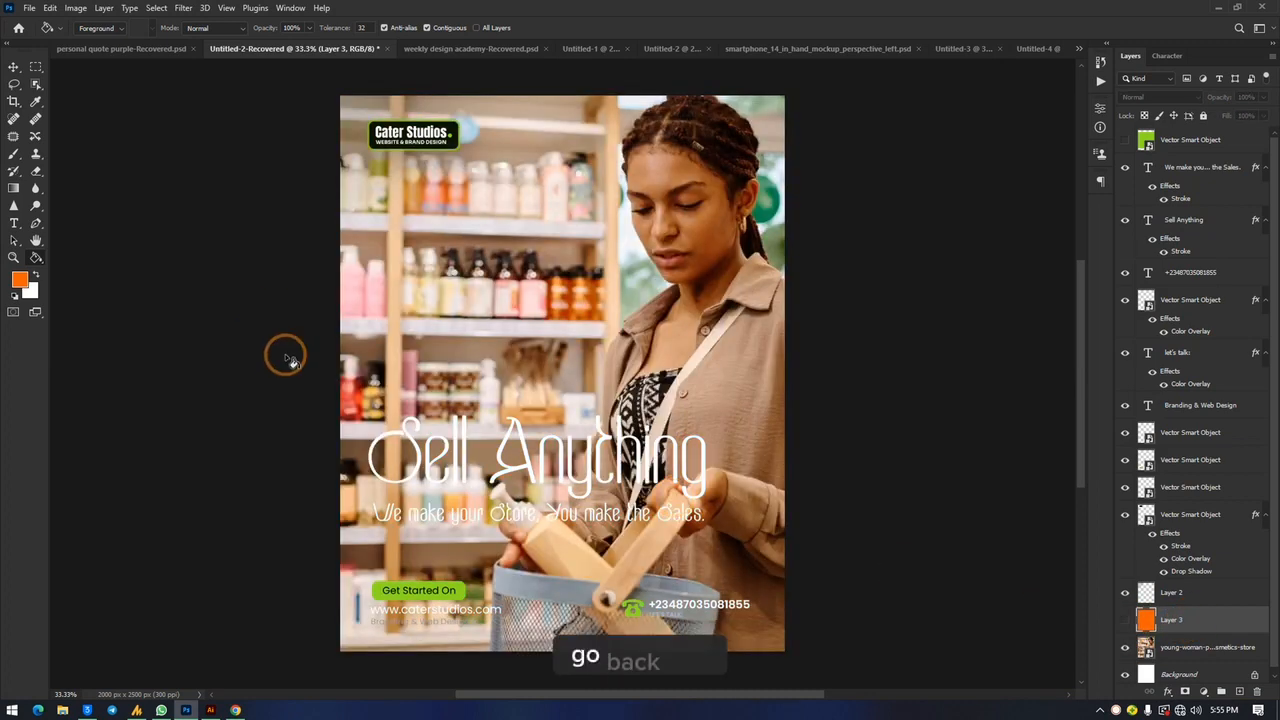
key(ctrl+comma)
key(ctrl+comma)
key(ctrl+comma)
key(ctrl+comma)
key(ctrl+comma)
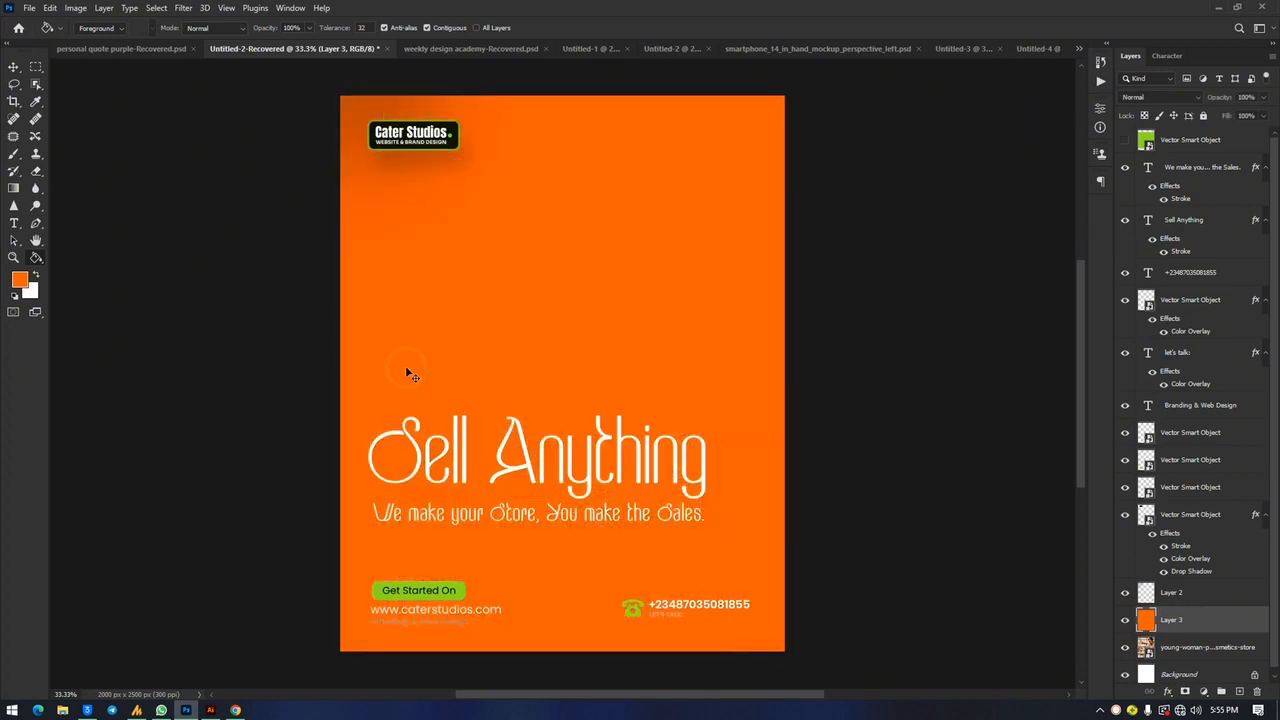
Step: Undo the orange fill on Layer 3 and set the foreground colour to black (000000)
key(ctrl+z)
key(ctrl+z)
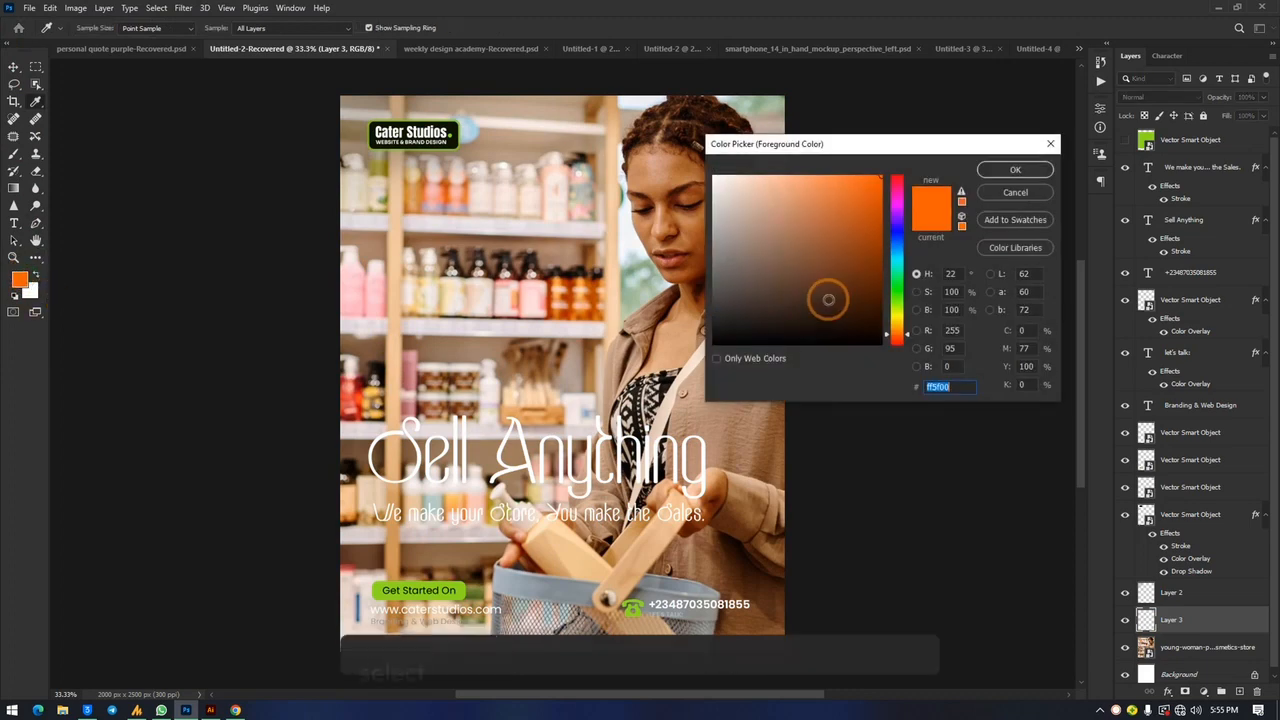
text(000000)
click(1030, 175)
Step: Try filling all of Layer 3 with black using the Paint Bucket Tool, and undo the fill
key(g)
click(490, 360)
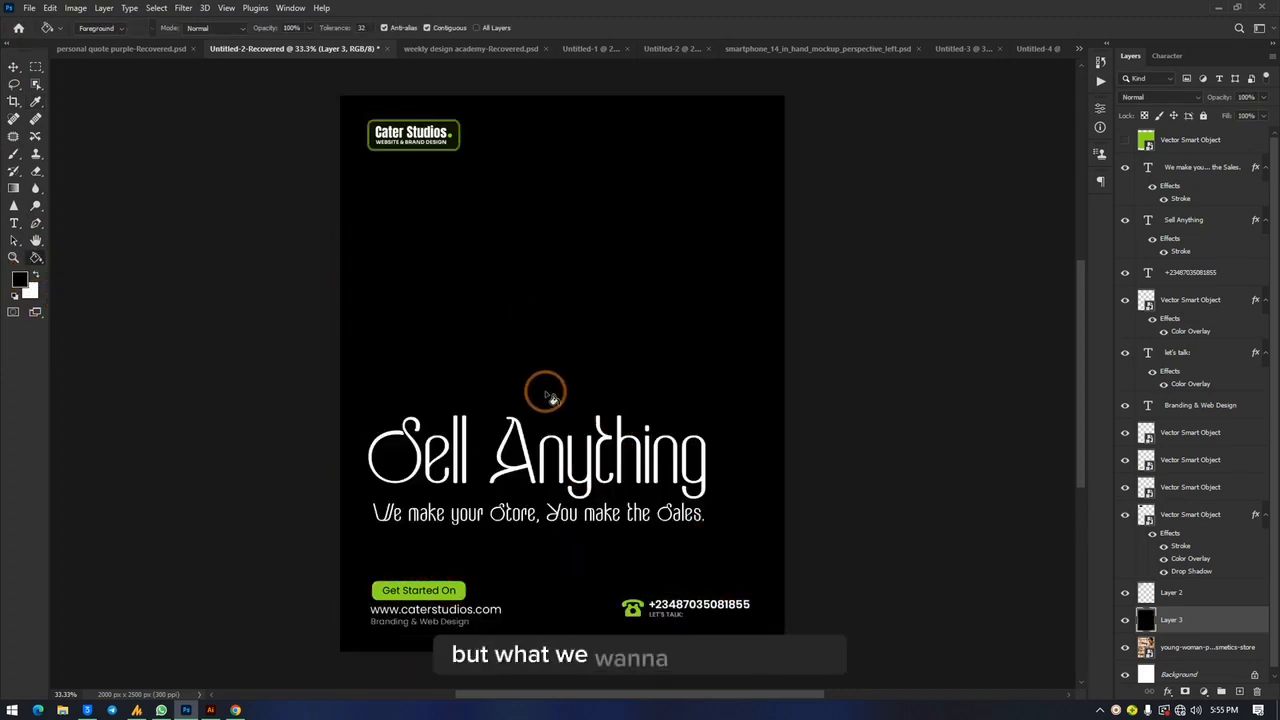
key(ctrl+z)
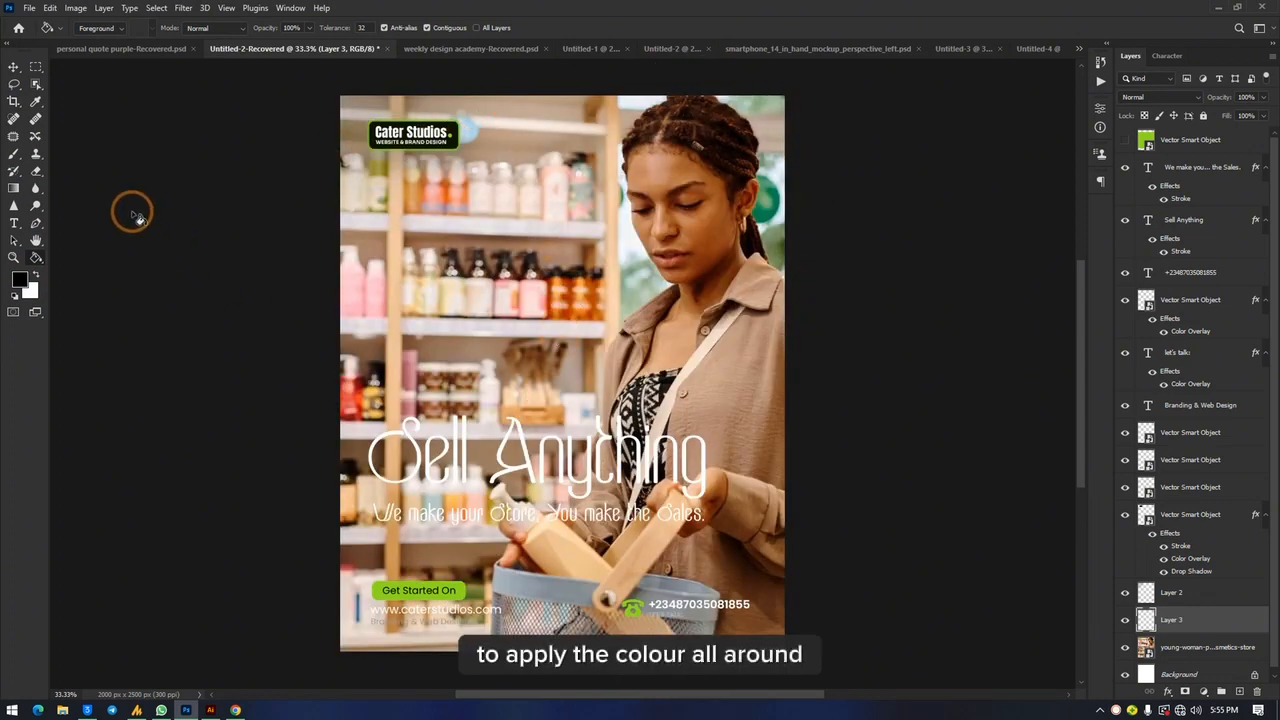
Step: Choose the Brush Tool with the Soft Round preset from General Brushes
click(12, 157)
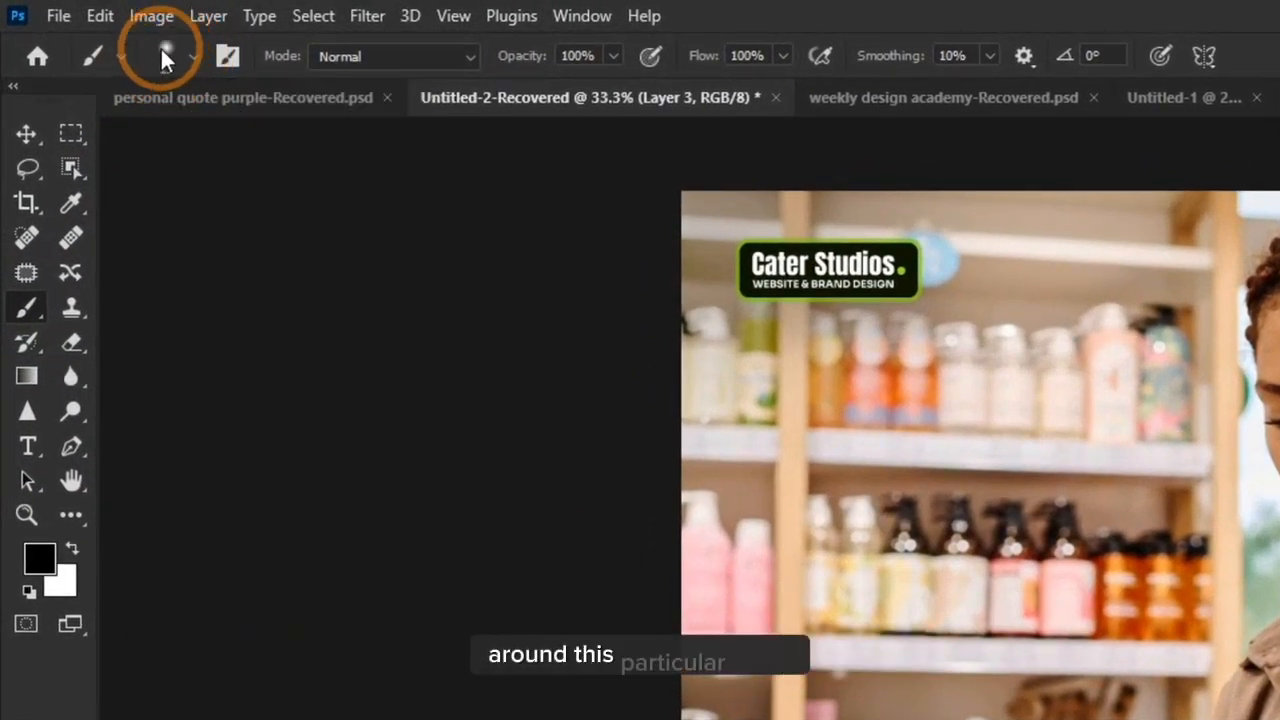
click(196, 54)
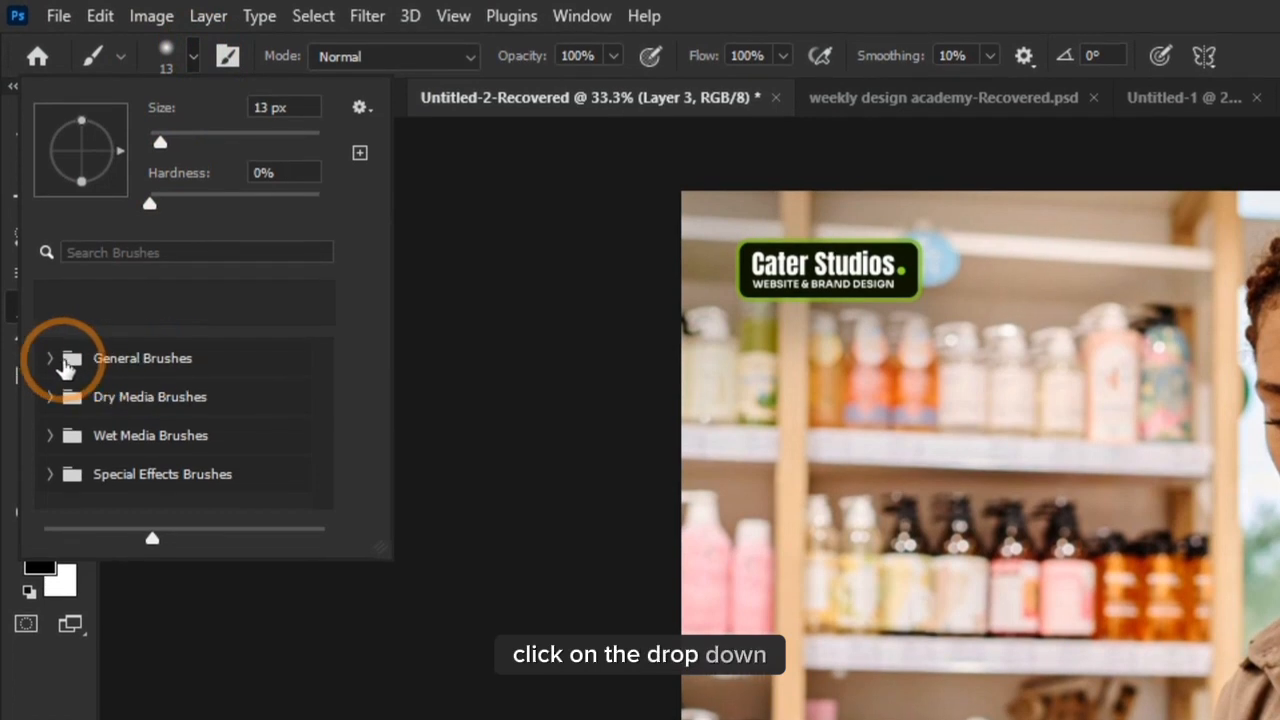
click(51, 358)
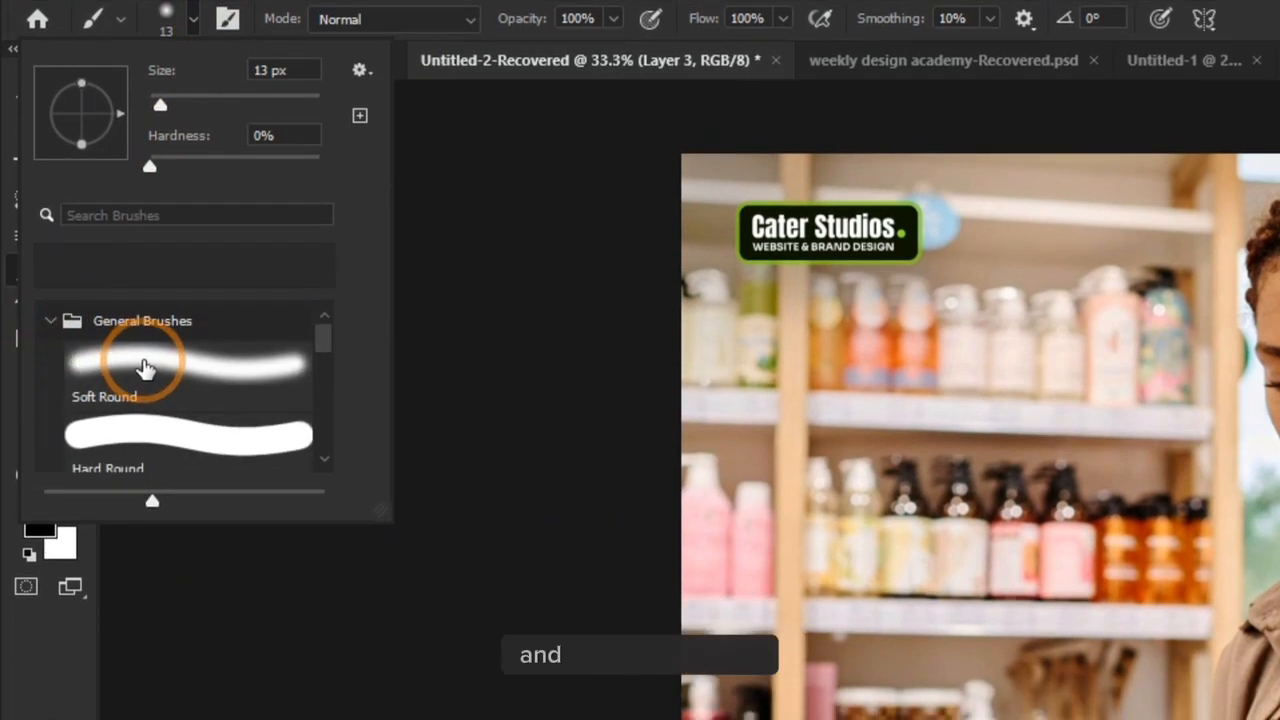
click(142, 360)
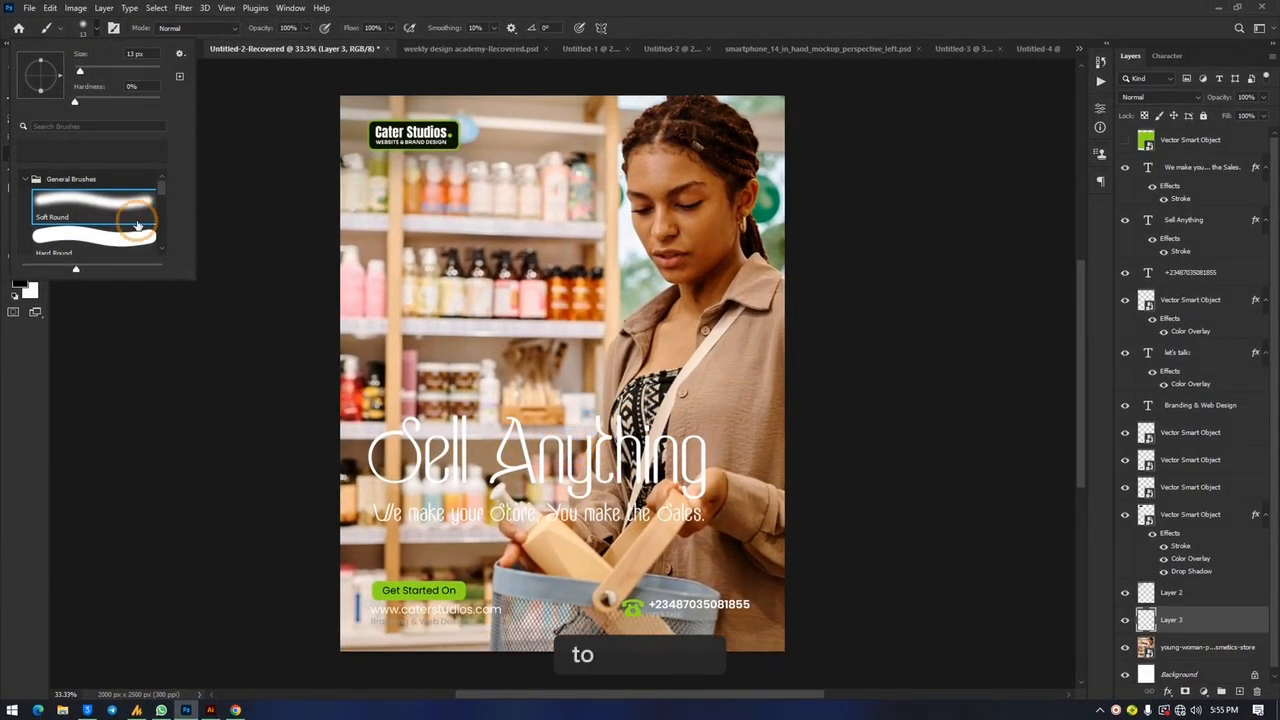
Step: Use the Hard Round brush at 1102 px for a black stroke across the flyer's lower part on Layer 3, and undo the stroke
click(65, 238)
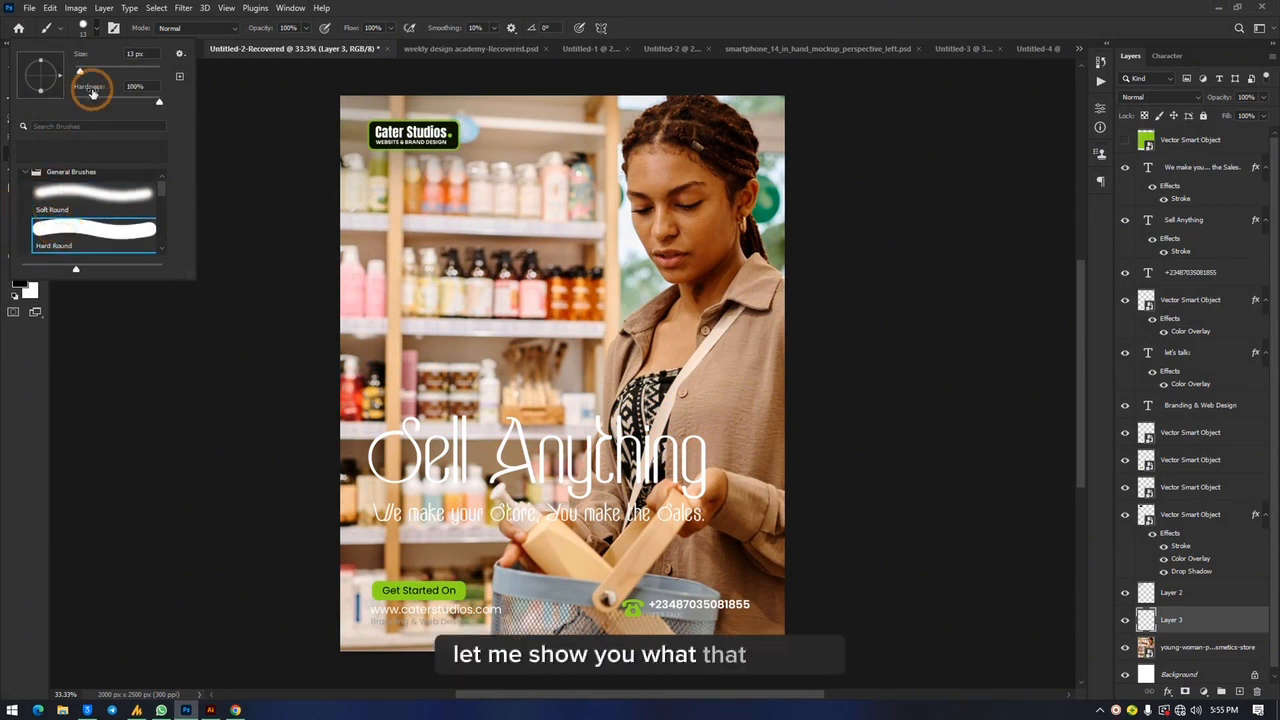
mouse_move(102, 71)
mouse_down()
mouse_move(80, 69)
mouse_move(117, 69)
mouse_move(82, 76)
mouse_move(101, 83)
mouse_move(136, 73)
mouse_move(100, 66)
mouse_move(152, 70)
mouse_up()
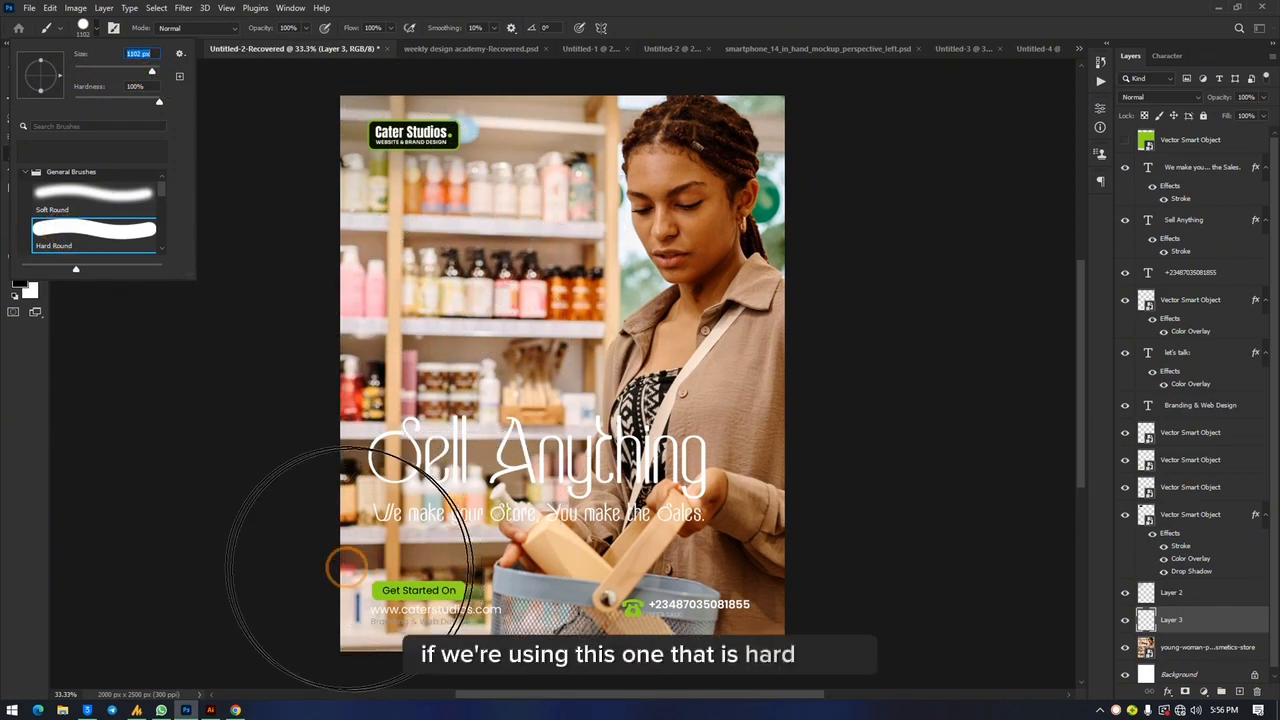
drag(371, 557, 835, 547)
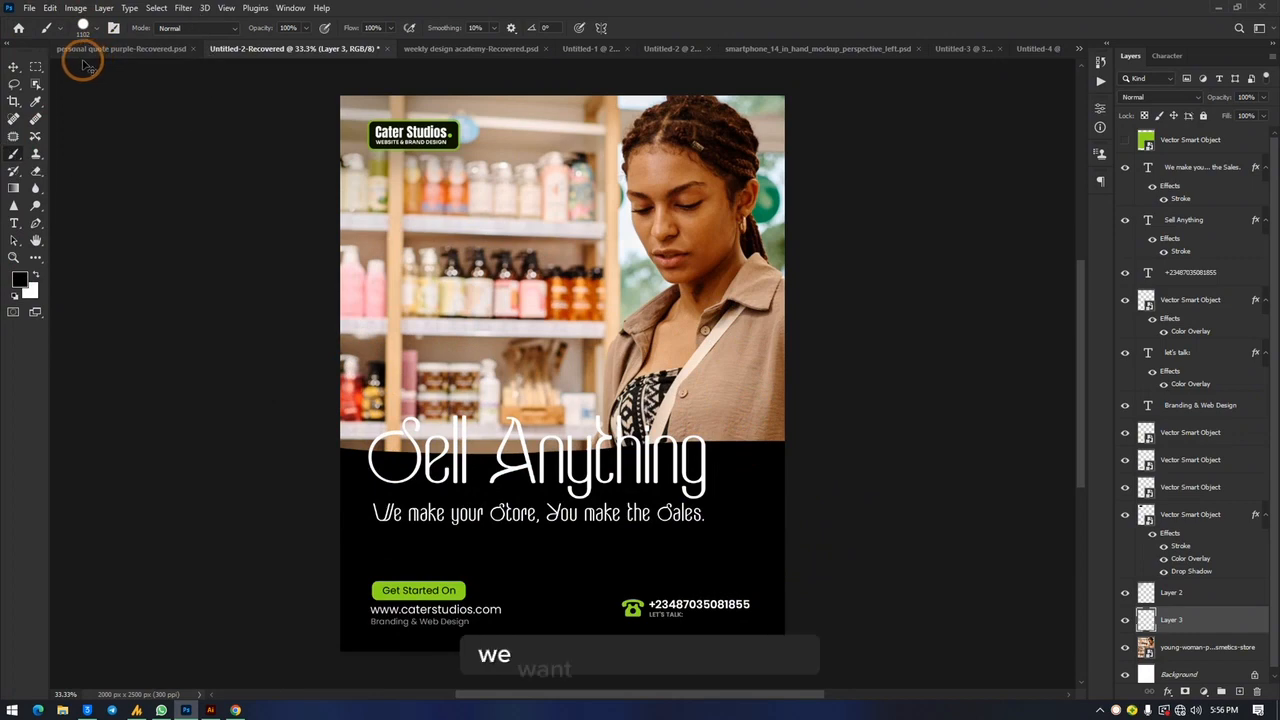
key(ctrl+z)
Step: Switch to the Soft Round brush, try a black stroke across the flyer's lower part on Layer 3, and undo the stroke
click(90, 30)
click(67, 191)
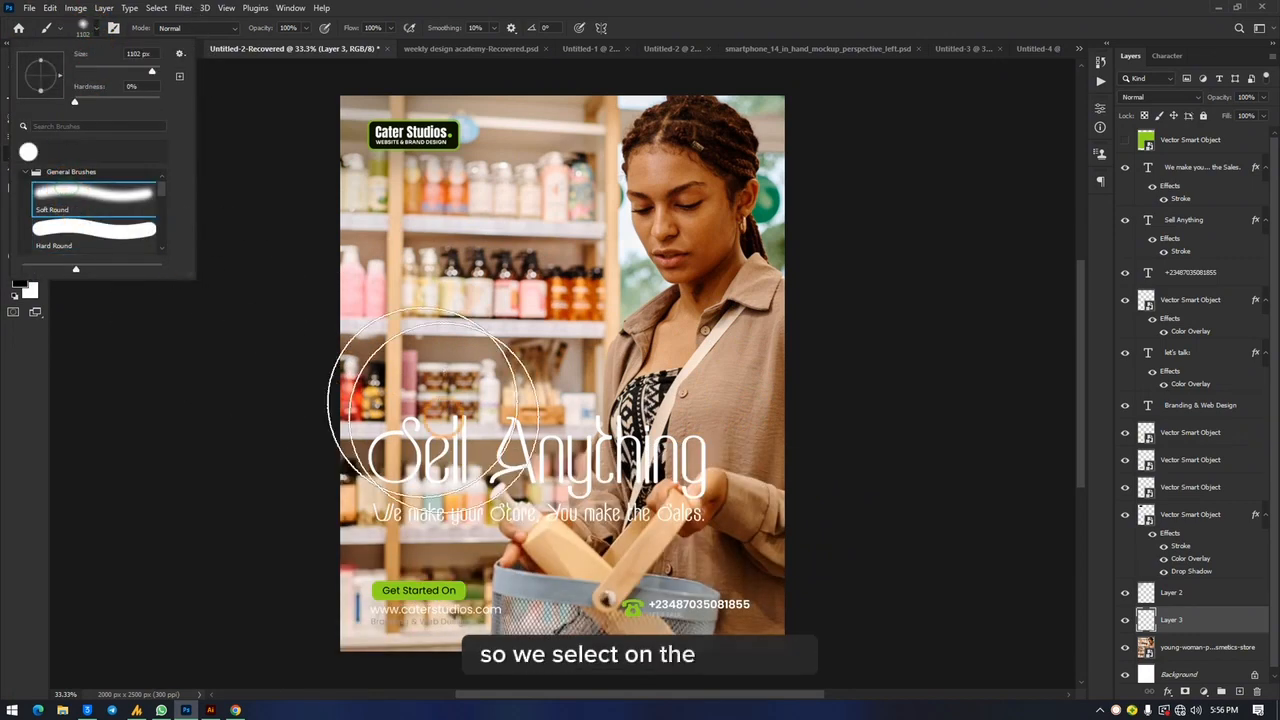
drag(283, 569, 908, 557)
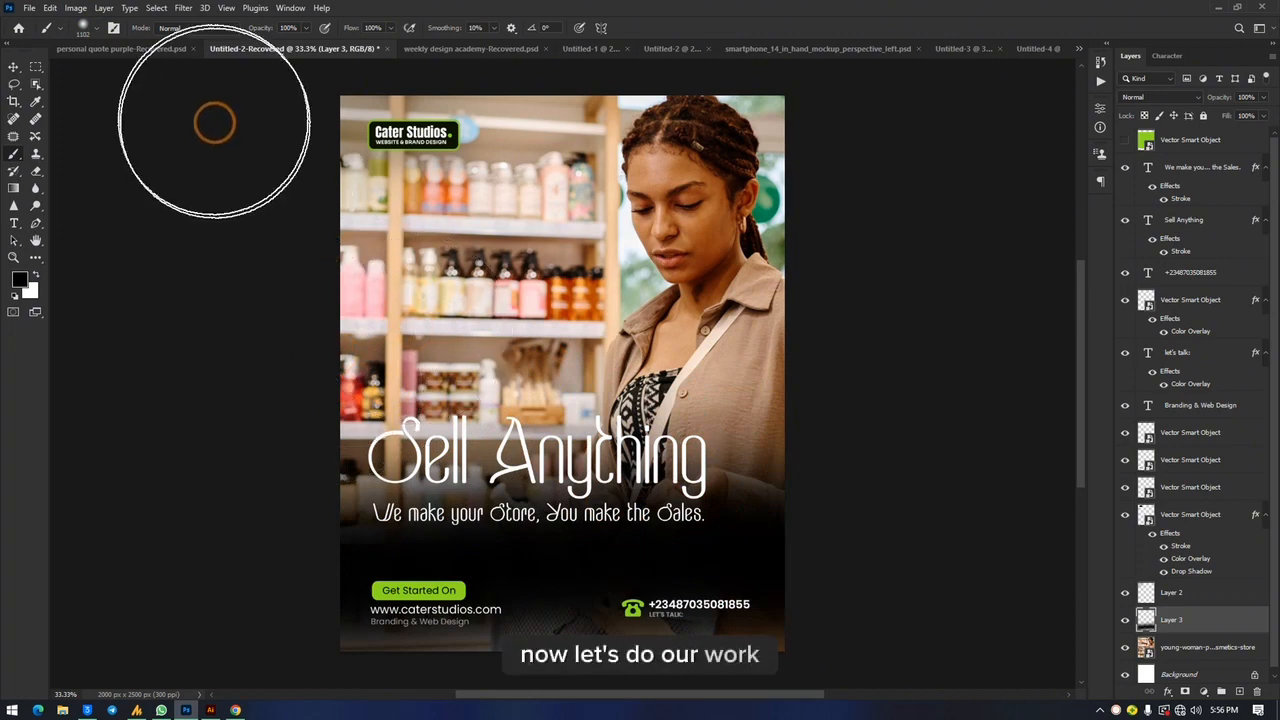
key(ctrl+z)
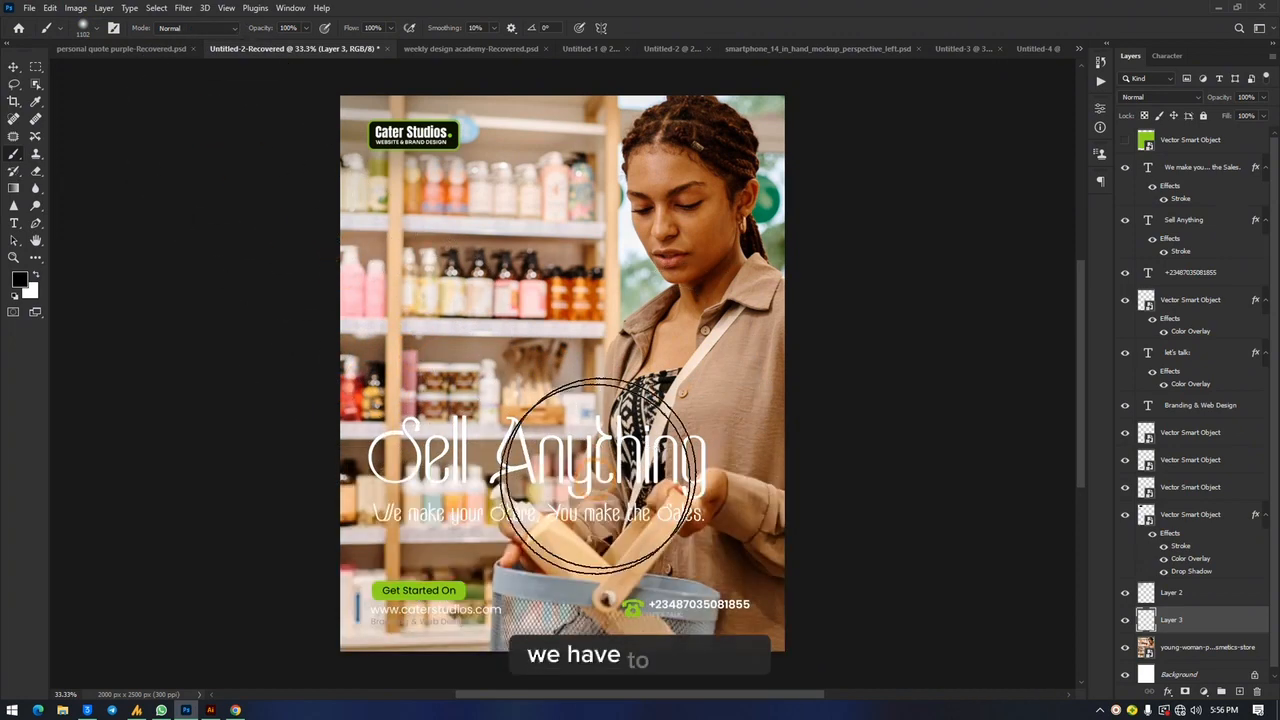
Step: Try painting soft black strokes over most of the photo on Layer 3, and undo those strokes
scroll(571, 403, down, 3)
scroll(571, 401, down, 1)
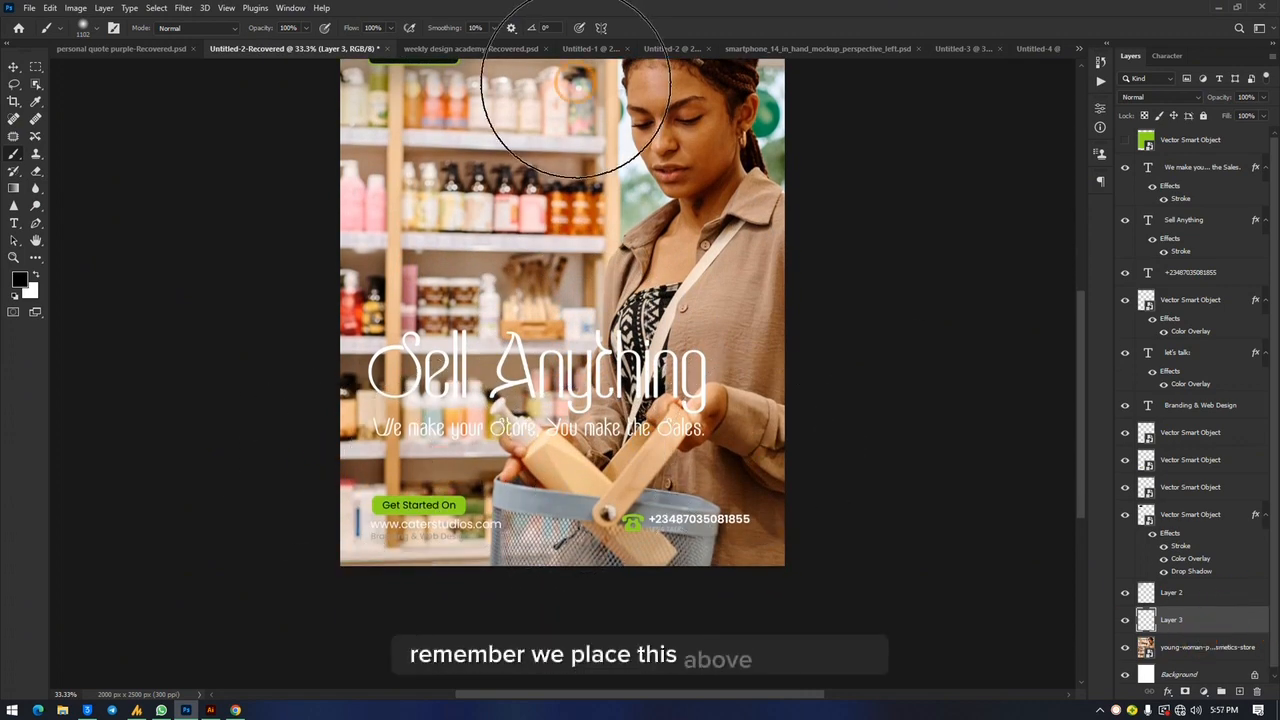
mouse_move(900, 140)
mouse_down()
mouse_move(848, 302)
mouse_move(261, 363)
mouse_move(235, 411)
mouse_move(757, 487)
mouse_up()
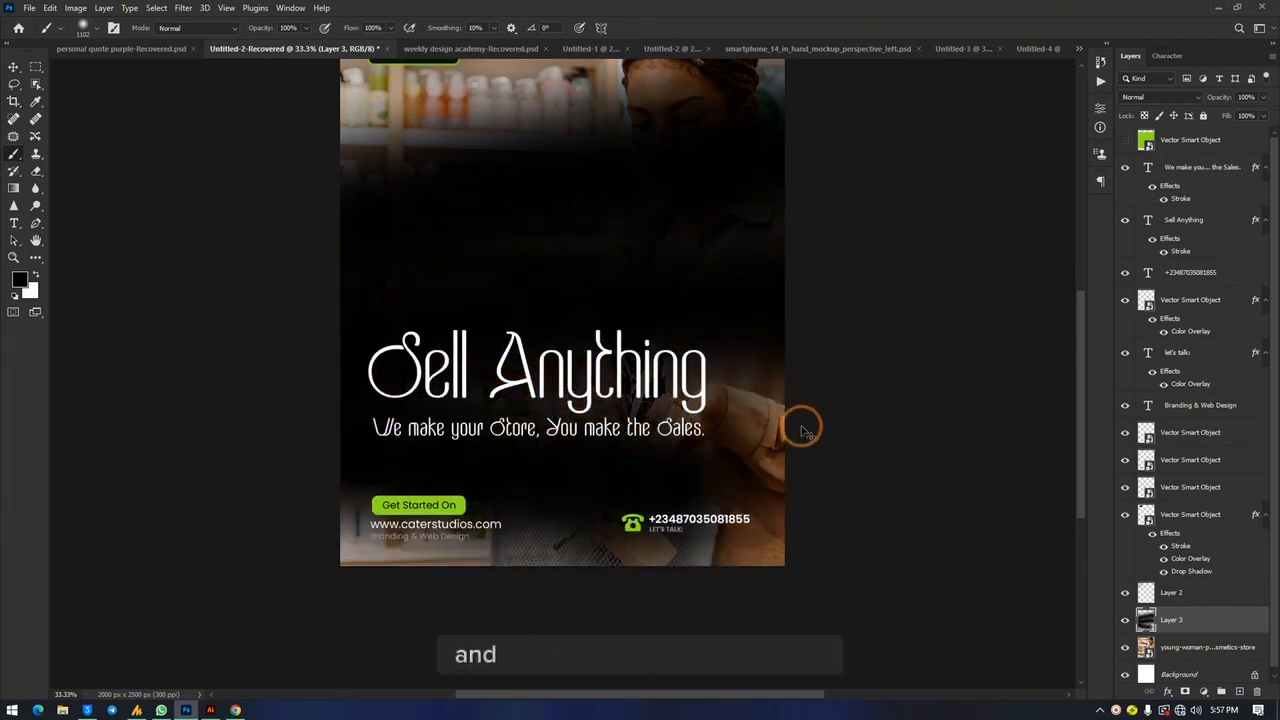
key(ctrl+z)
key(ctrl+z)
key(ctrl+z)
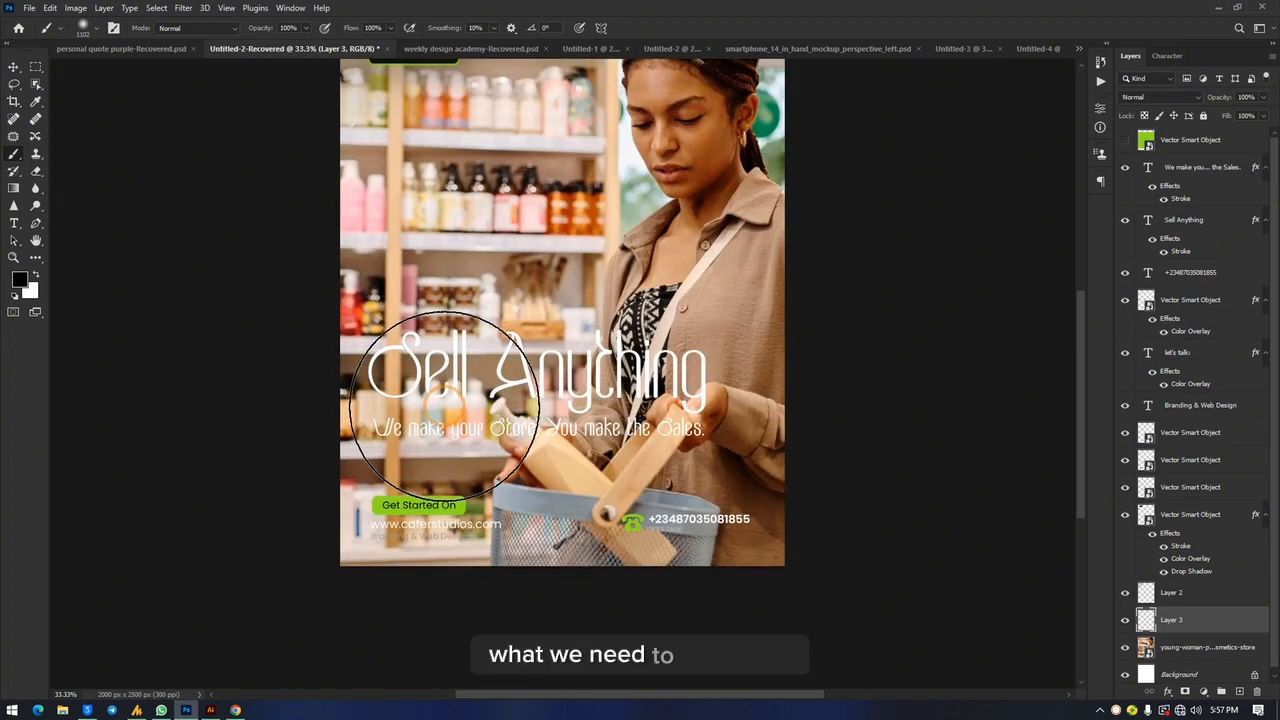
Step: Try a soft black stroke along the flyer's bottom edge on Layer 3, and undo the stroke
key(ctrl+minus)
key(ctrl+minus)
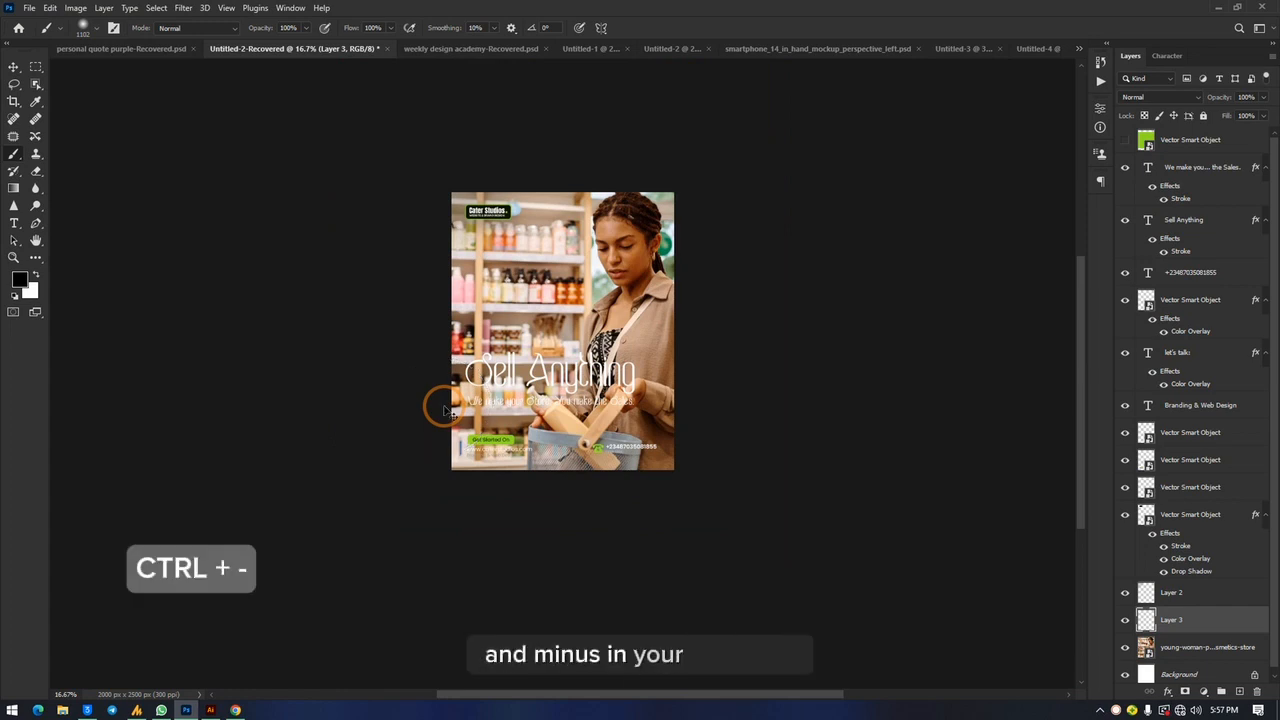
key(ctrl+minus)
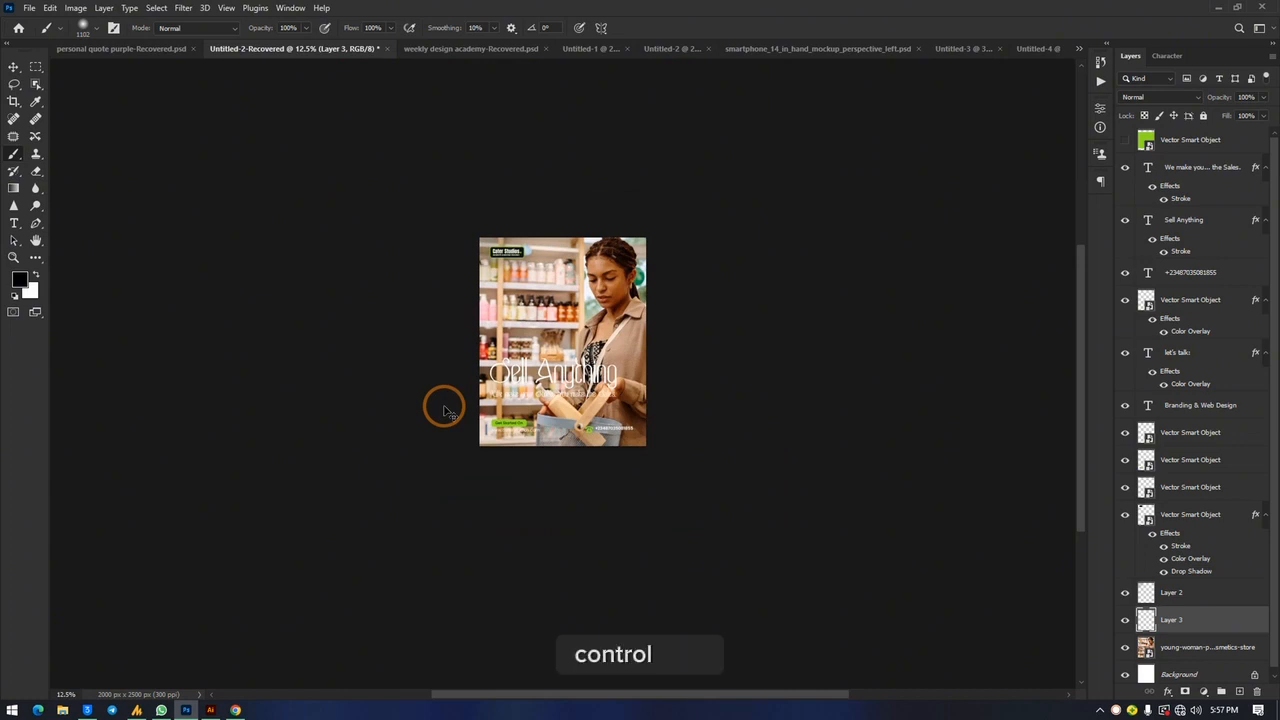
key(ctrl+plus)
key(ctrl+plus)
key(ctrl+plus)
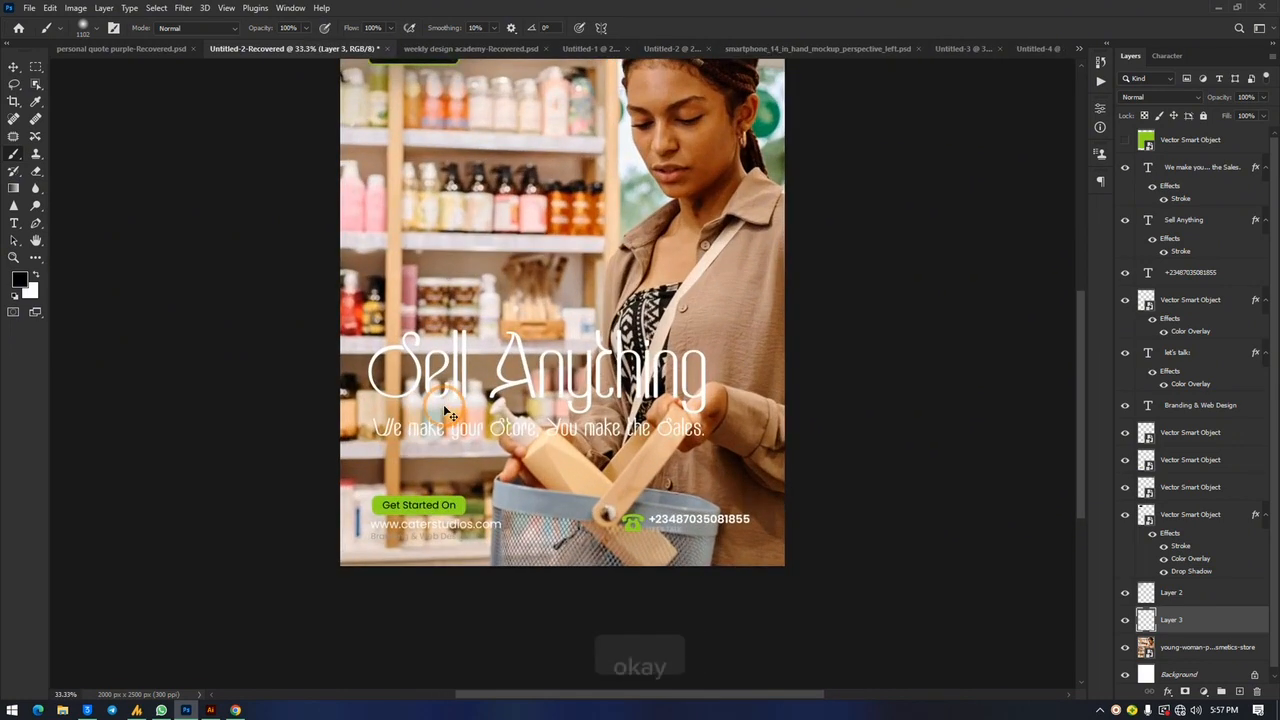
key(ctrl+minus)
key(ctrl+minus)
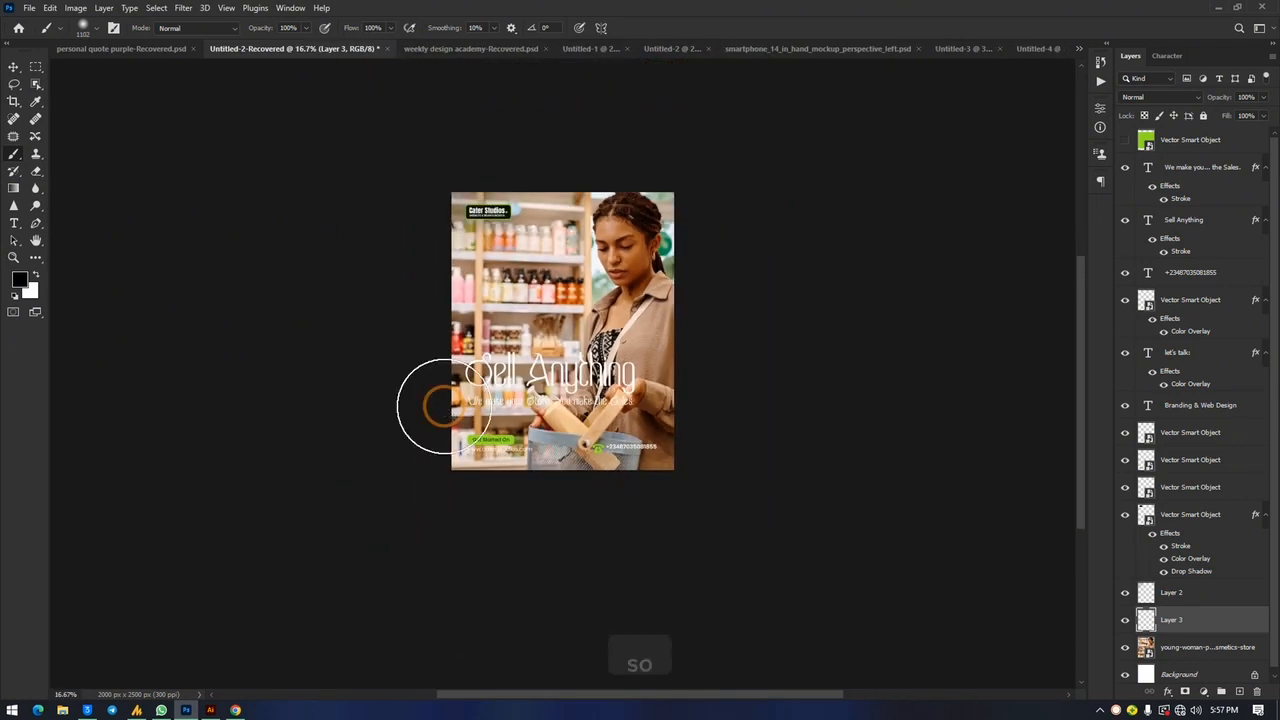
mouse_move(409, 457)
mouse_down()
mouse_move(472, 468)
mouse_move(697, 460)
mouse_up()
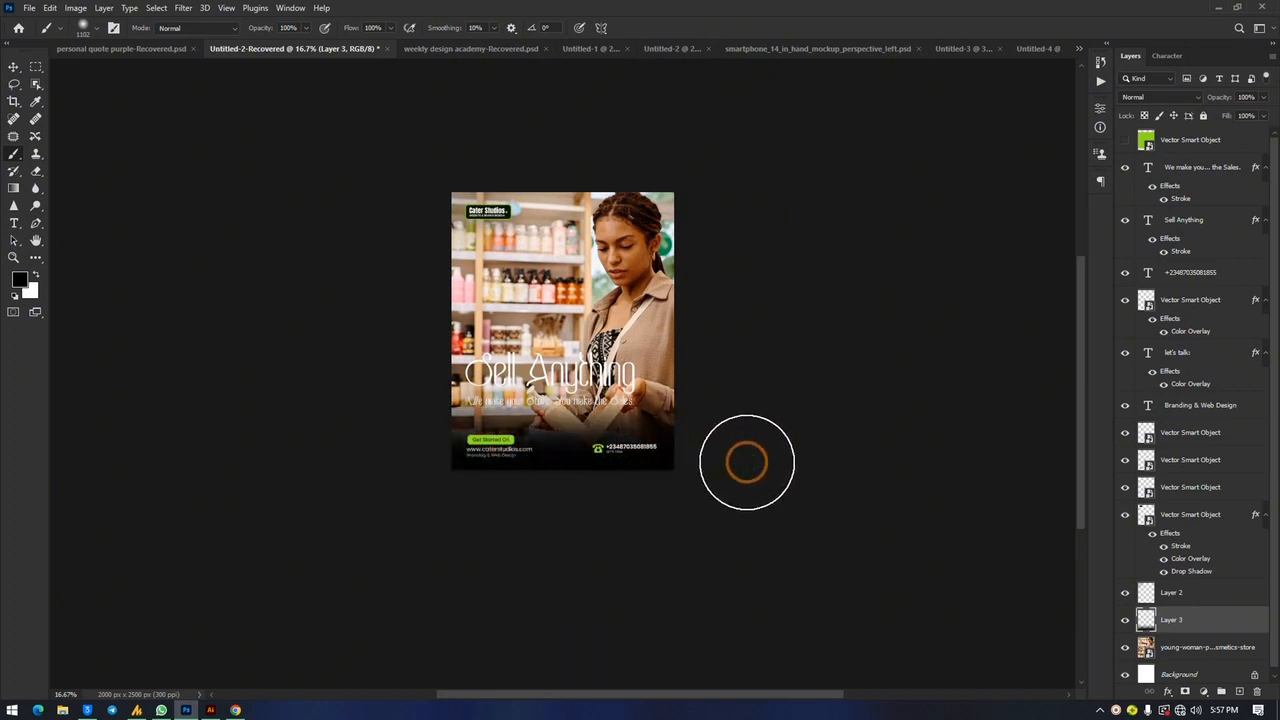
key(ctrl+z)
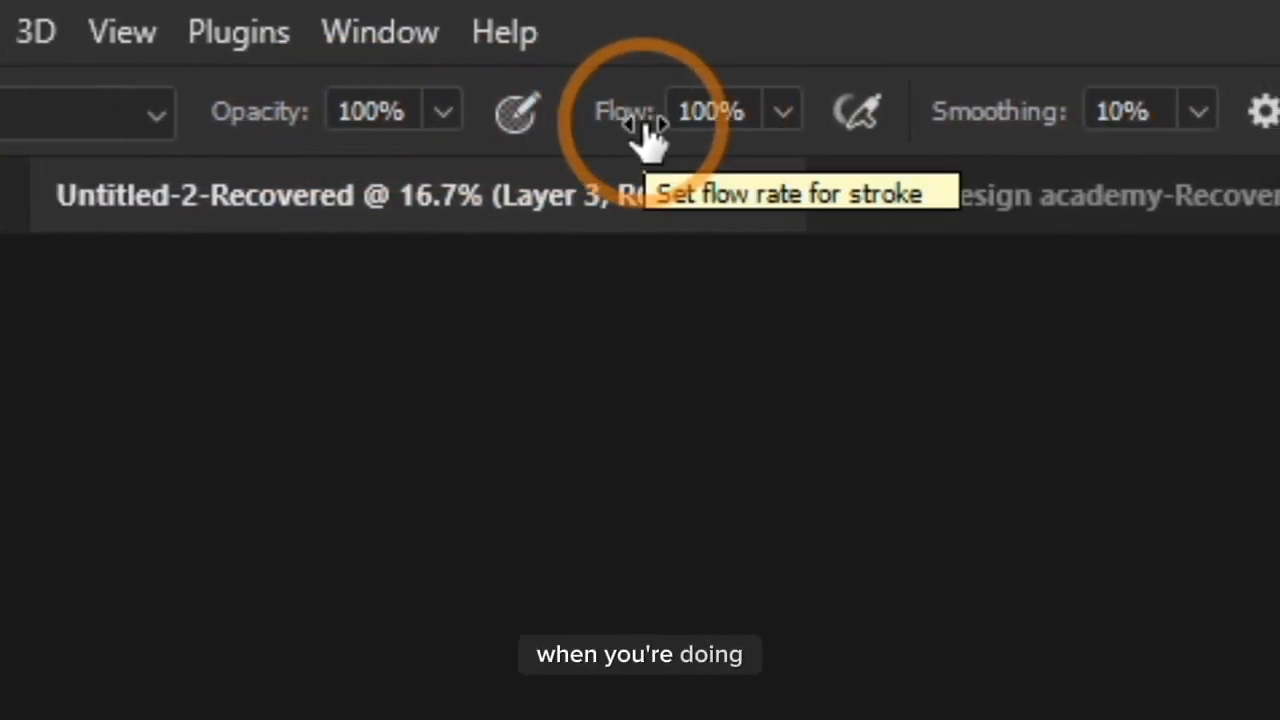
Step: Set the brush opacity to 37% and brush soft black strokes over the flyer's lower half on Layer 3, undoing the excess ones
drag(645, 115, 640, 145)
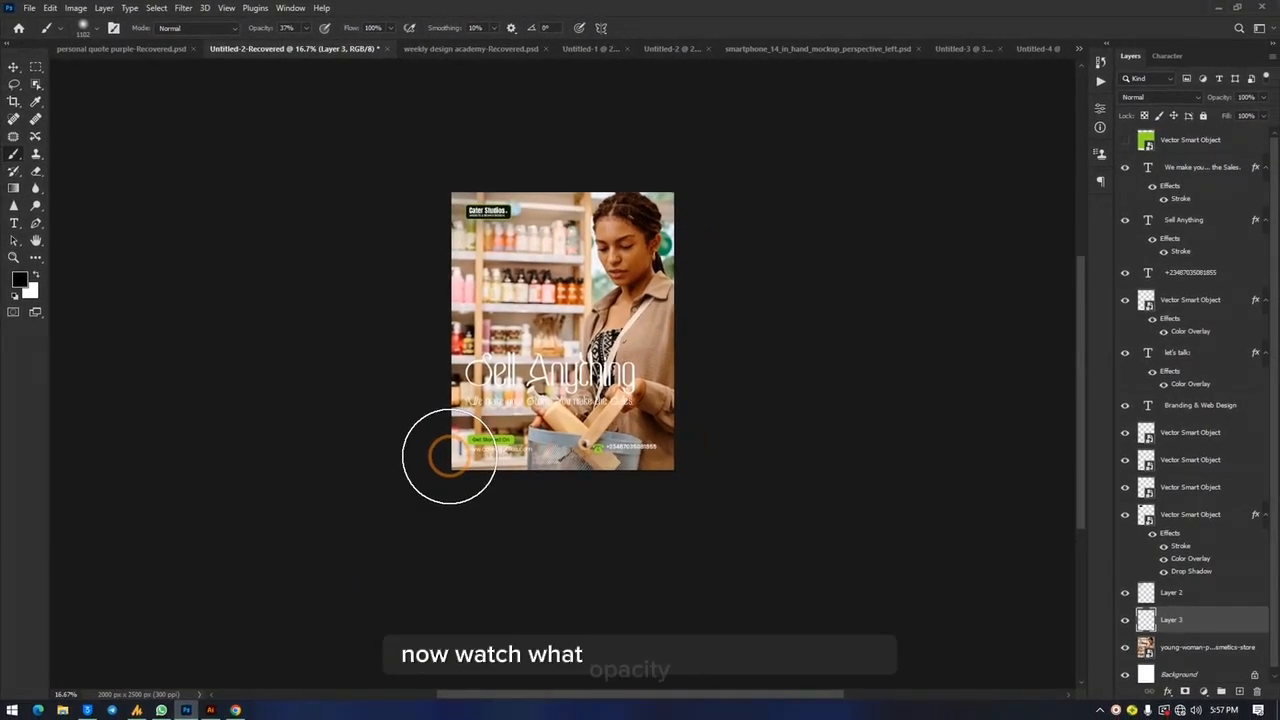
key(ctrl+plus)
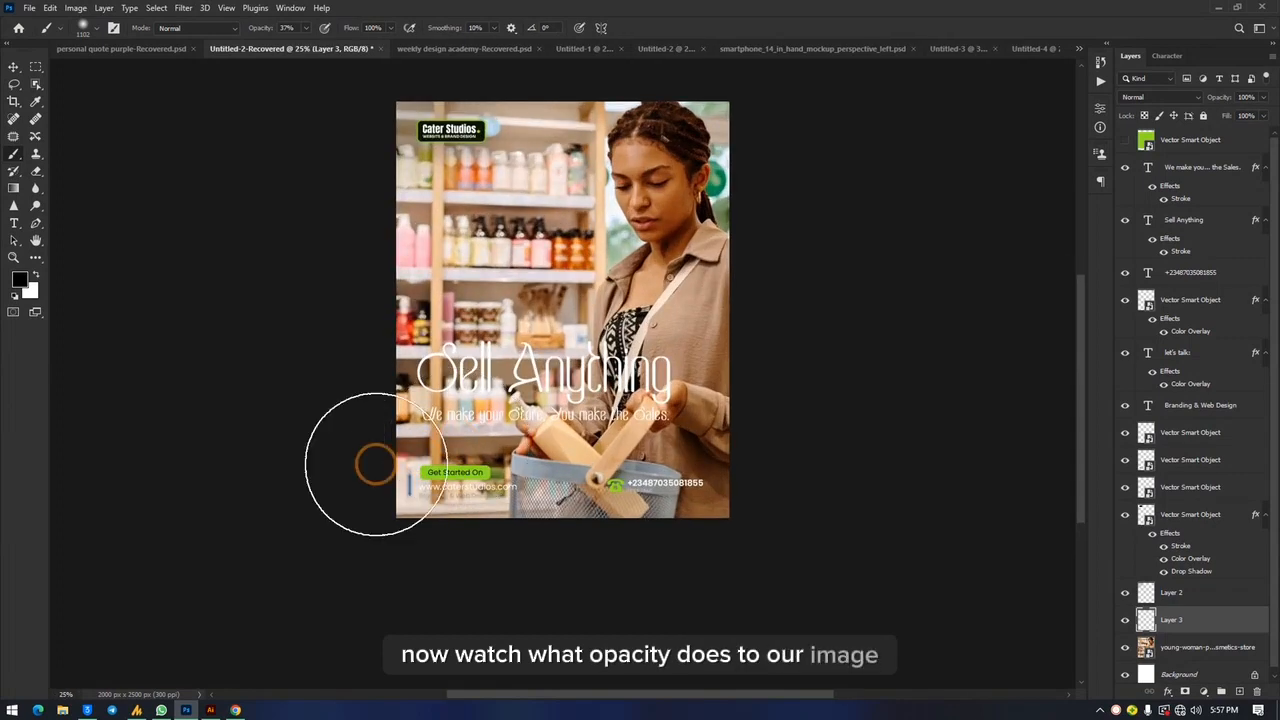
mouse_move(701, 470)
mouse_down()
mouse_move(841, 462)
mouse_move(750, 505)
mouse_move(448, 545)
mouse_move(241, 541)
mouse_up()
mouse_move(229, 480)
mouse_down()
mouse_move(876, 491)
mouse_move(900, 478)
mouse_move(869, 453)
mouse_move(538, 417)
mouse_move(260, 427)
mouse_move(881, 383)
mouse_move(335, 400)
mouse_move(427, 484)
mouse_move(839, 512)
mouse_move(303, 501)
mouse_move(927, 446)
mouse_move(304, 453)
mouse_move(865, 463)
mouse_up()
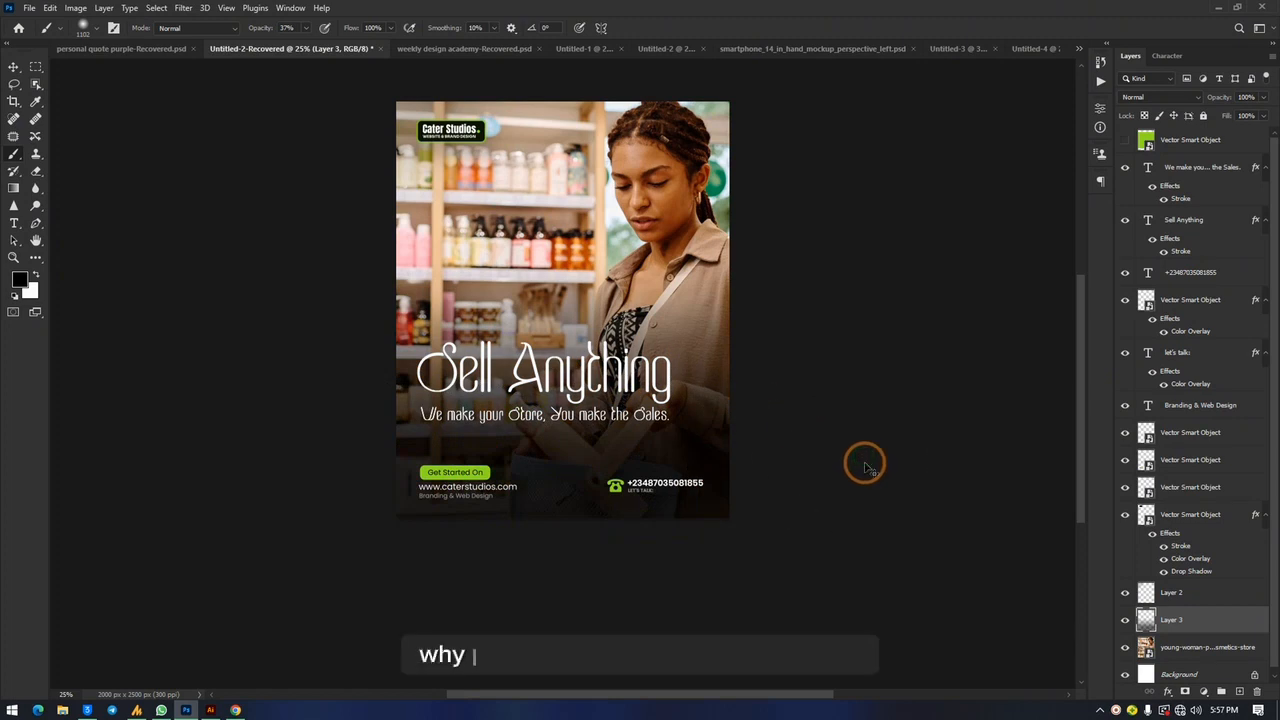
key(ctrl+z)
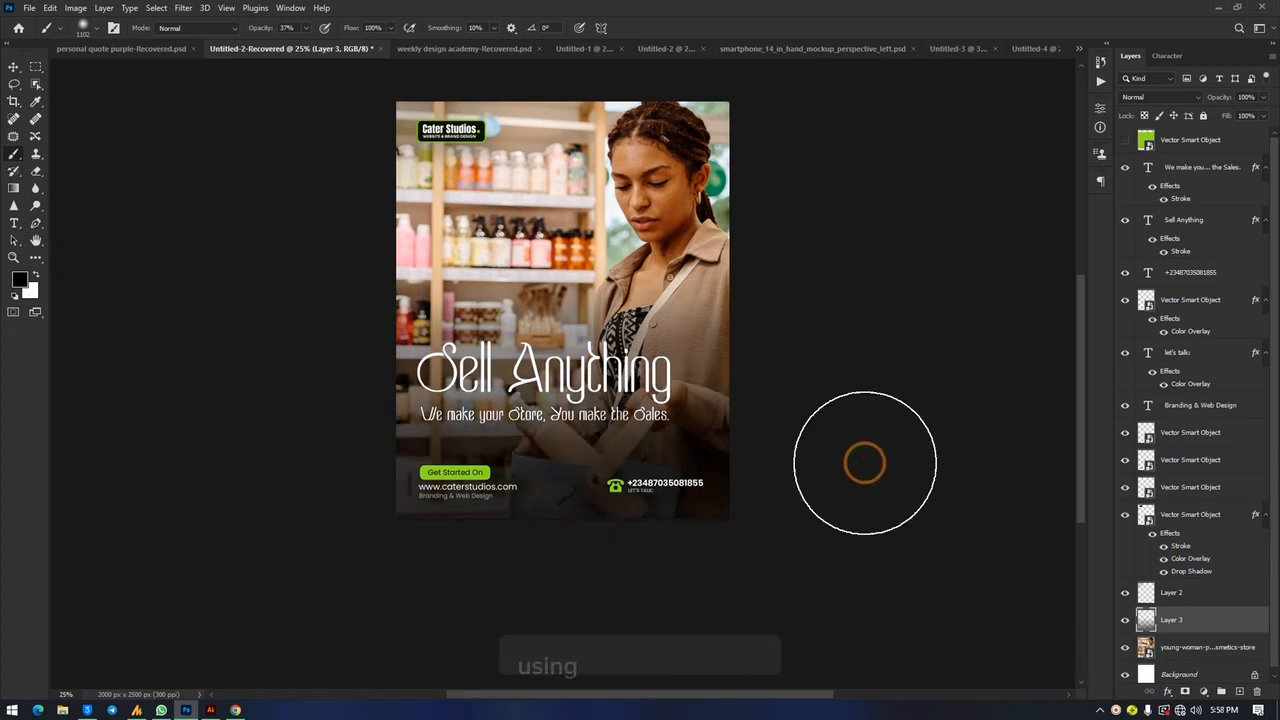
drag(788, 497, 200, 504)
mouse_move(290, 426)
mouse_down()
mouse_move(889, 398)
mouse_move(948, 425)
mouse_up()
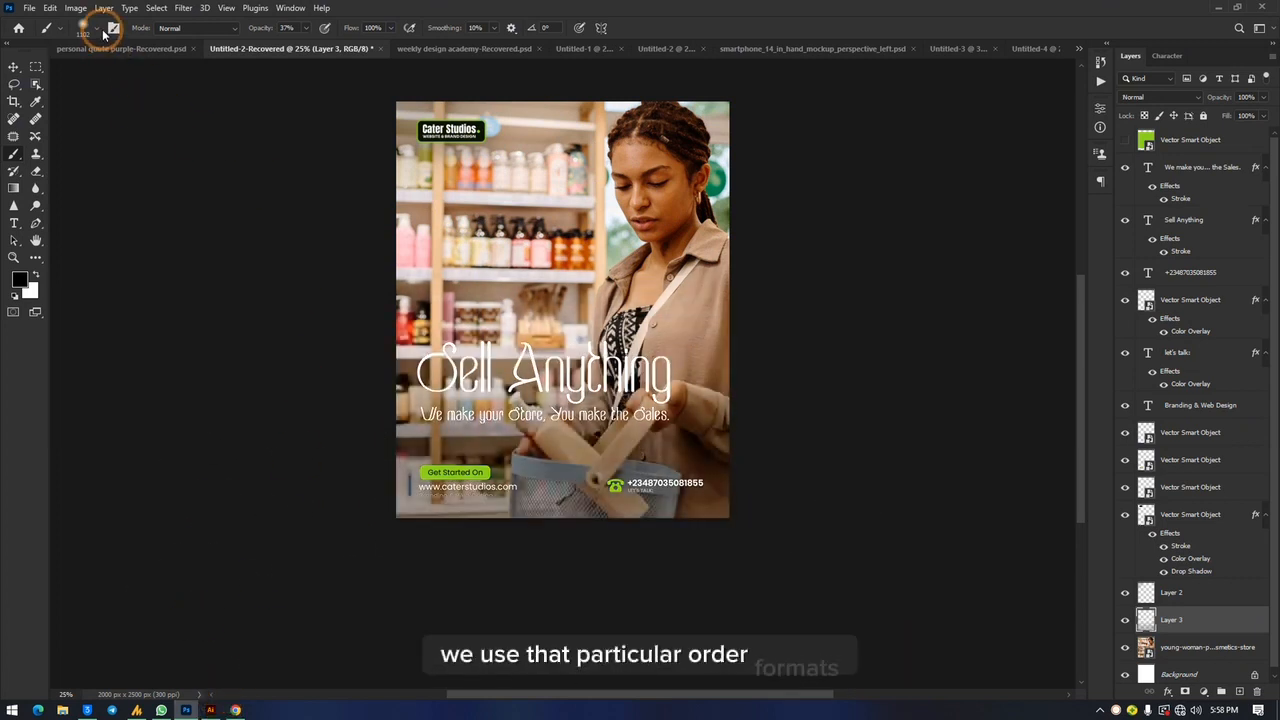
Step: Raise the brush opacity to 75% and its size to 3228 px, and paint a black shadow over the flyer's lower half
click(100, 28)
drag(268, 28, 289, 40)
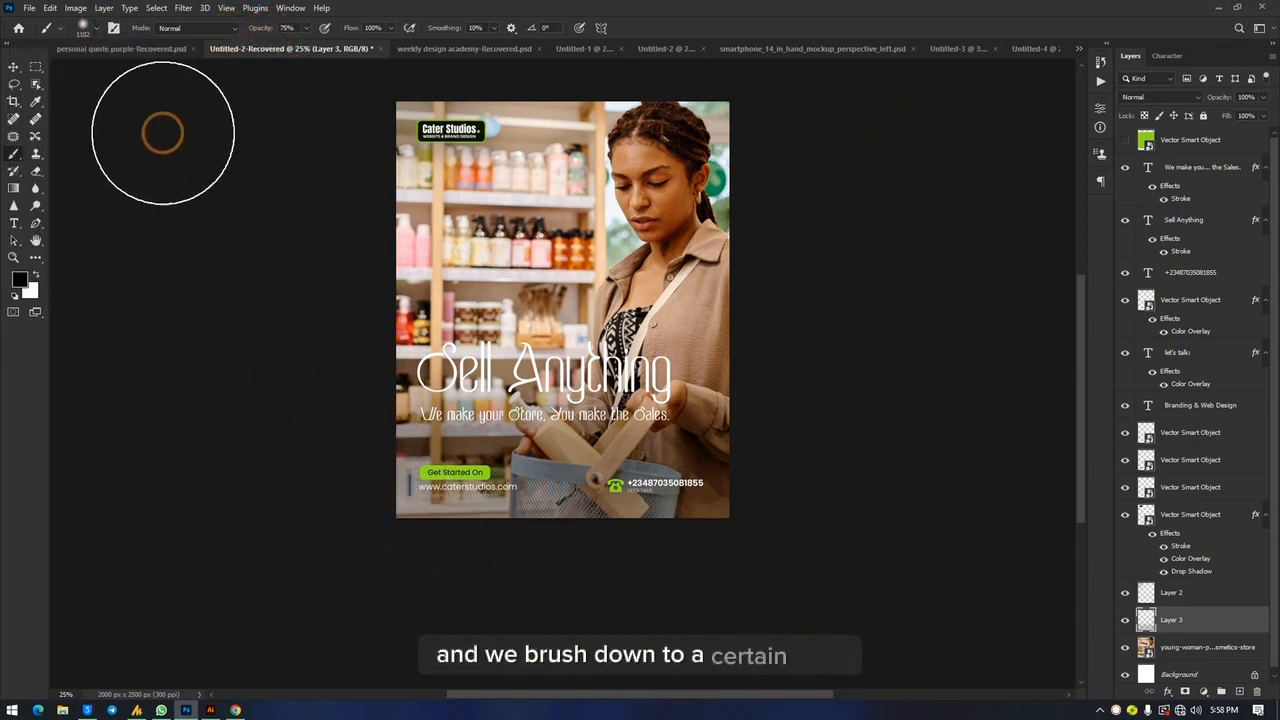
click(100, 28)
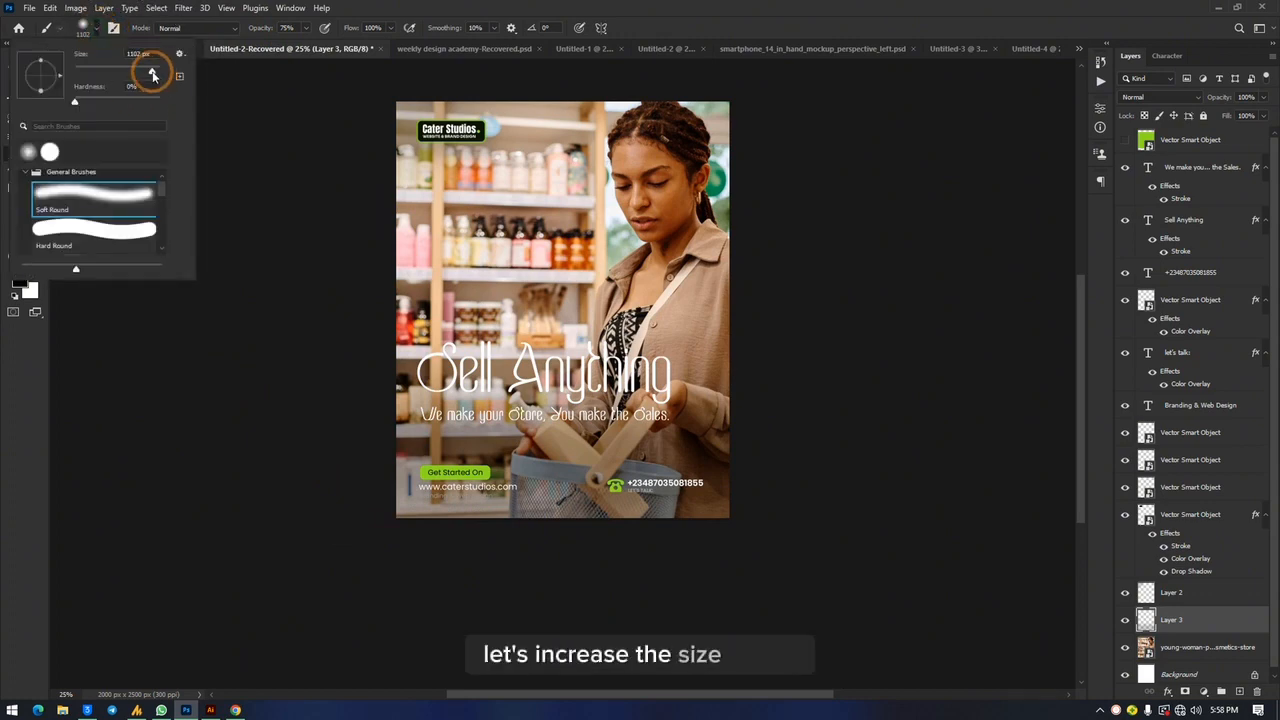
mouse_move(354, 546)
mouse_down()
mouse_move(683, 563)
mouse_move(949, 543)
mouse_move(893, 518)
mouse_move(223, 526)
mouse_up()
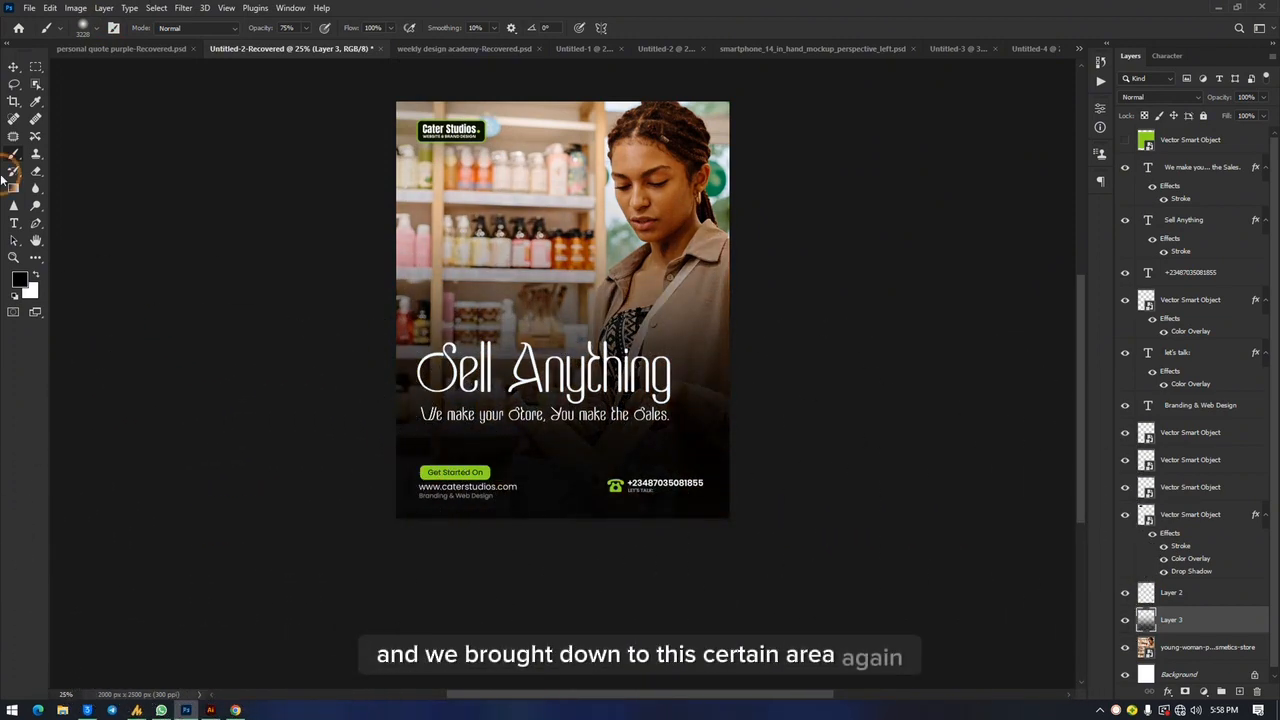
Step: Switch to the Move Tool and select the painted shadow on Layer 3
click(11, 65)
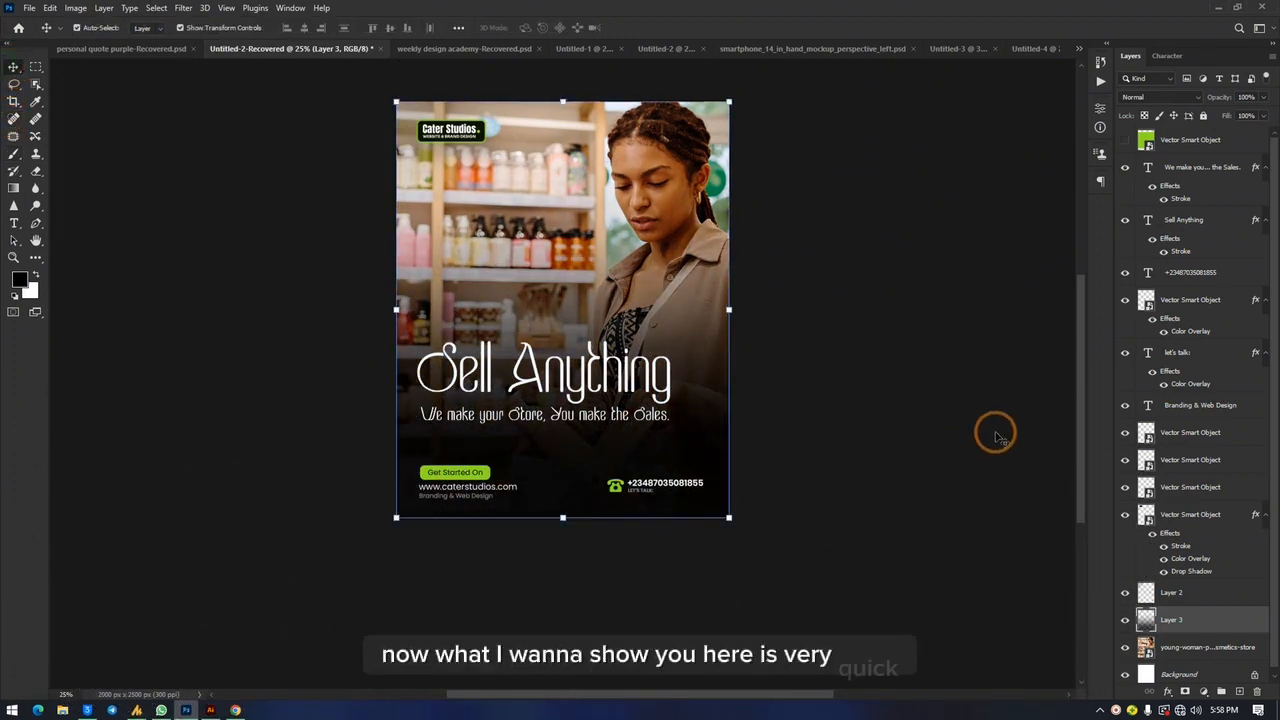
key(ctrl+minus)
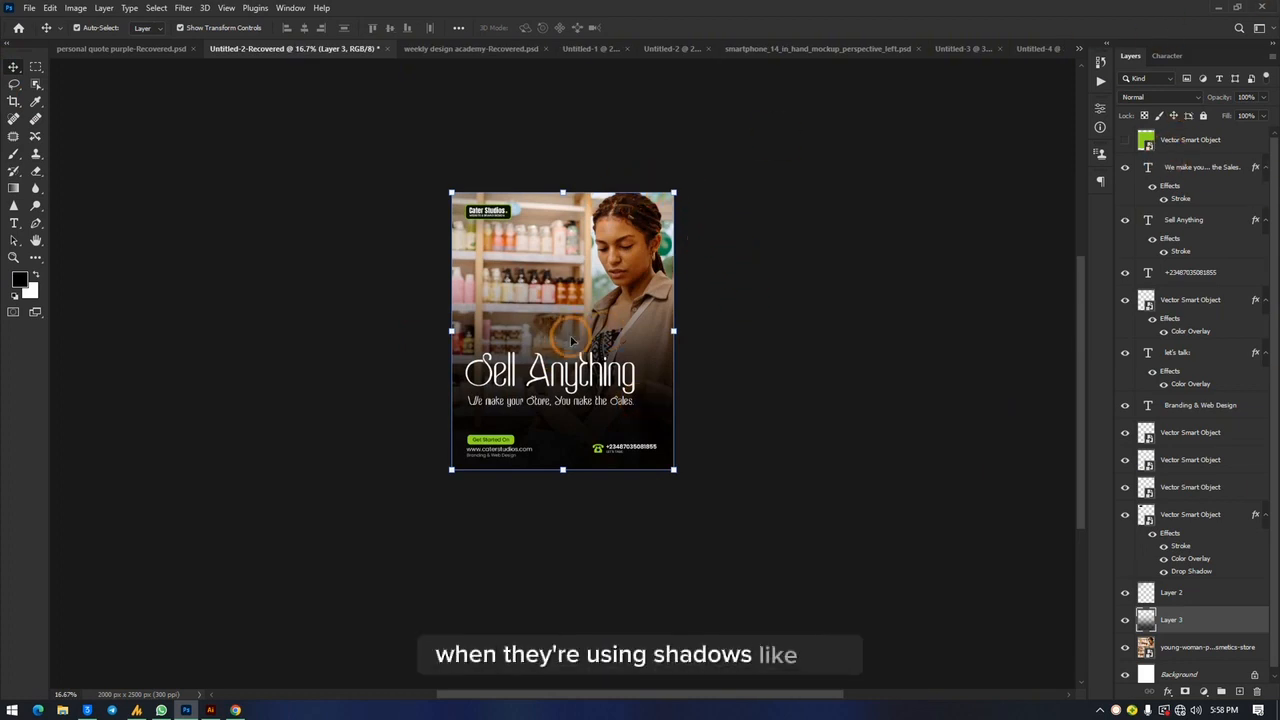
click(395, 218)
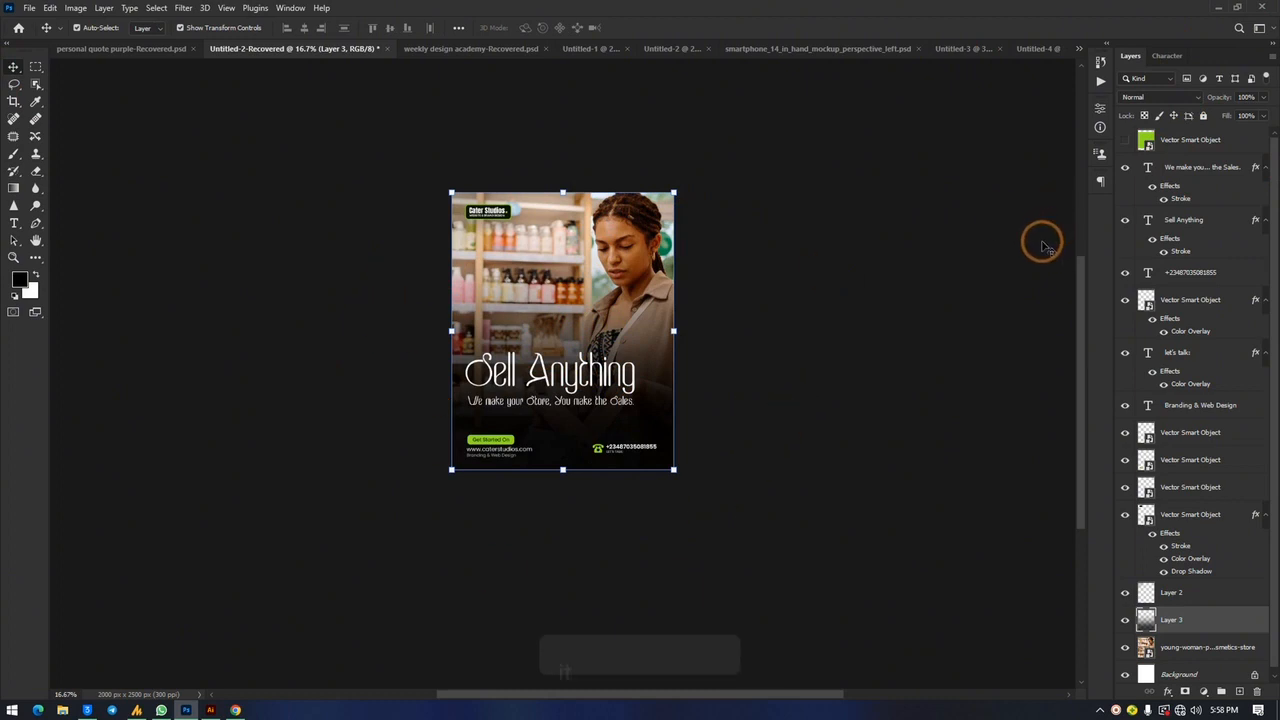
click(646, 487)
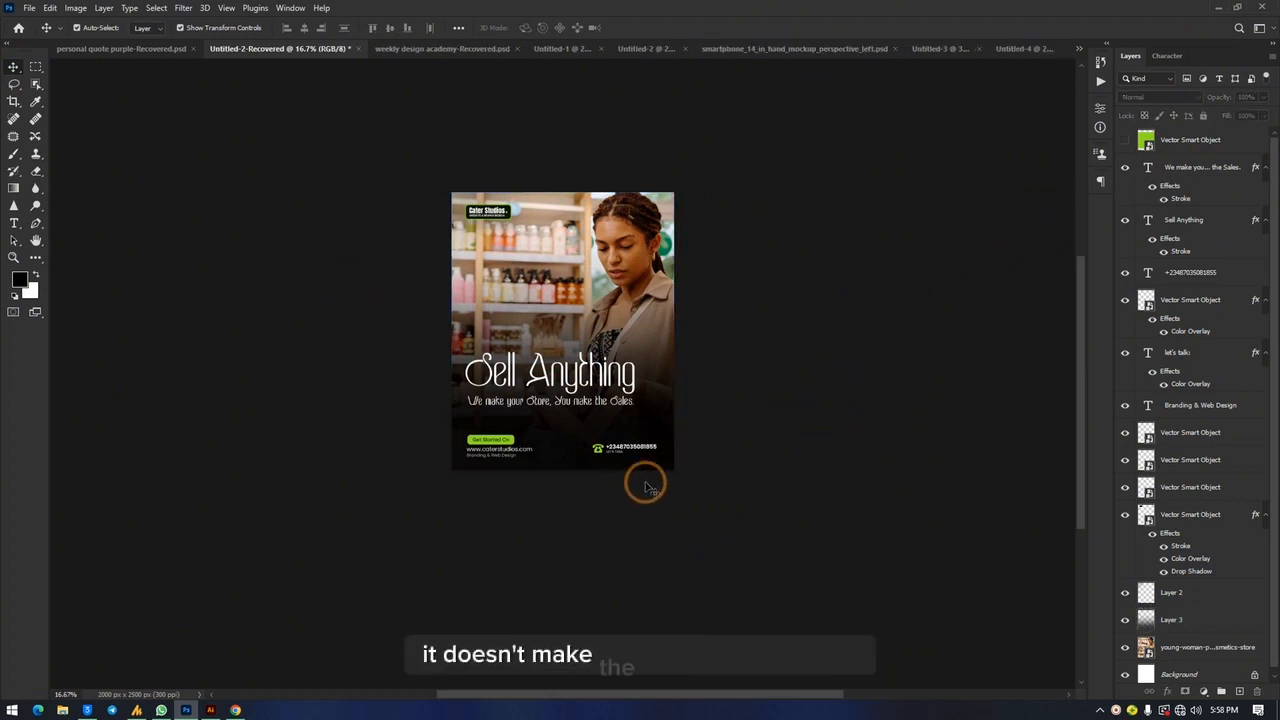
click(580, 441)
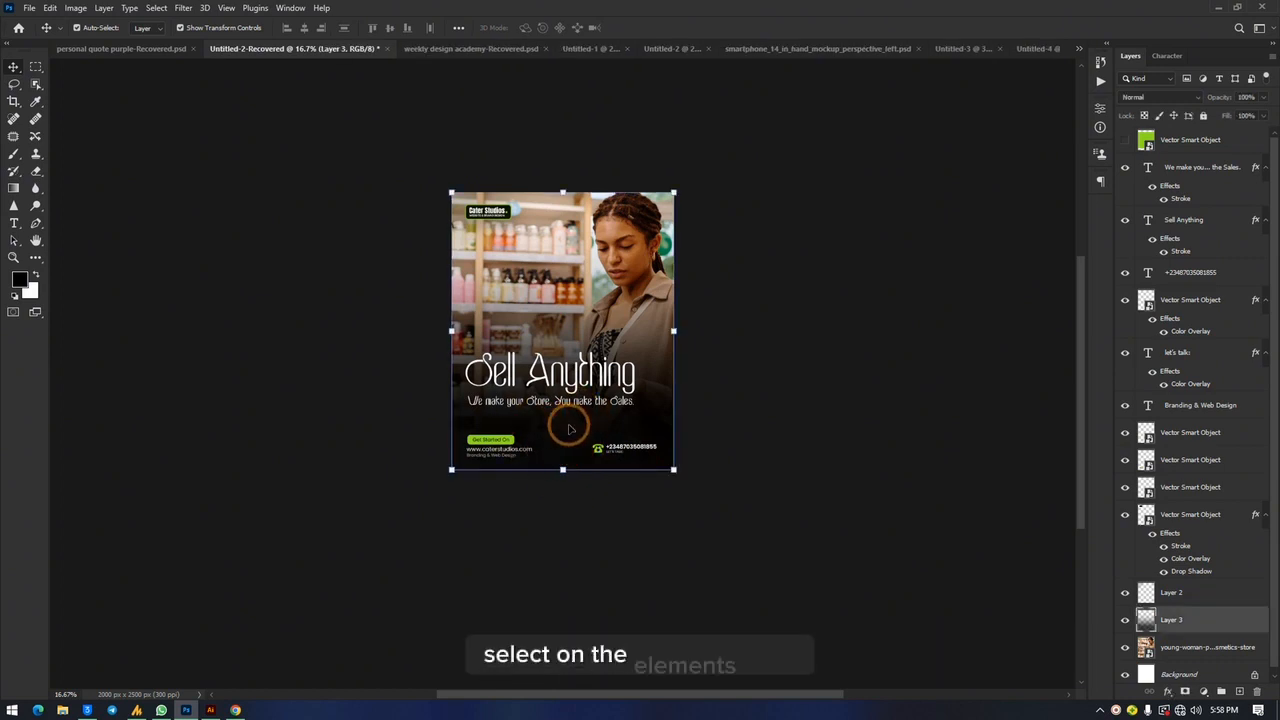
Step: Enlarge the Layer 3 shadow to about 205% and reposition it over the flyer
drag(565, 469, 598, 620)
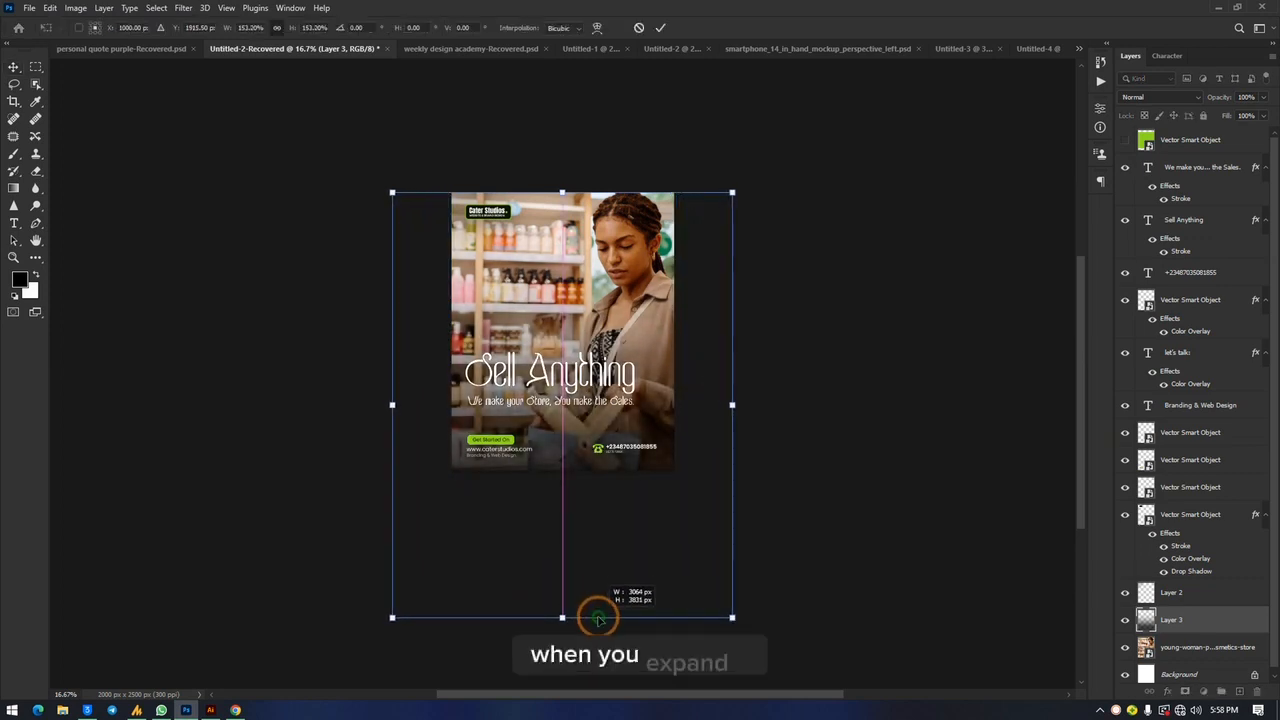
drag(595, 573, 567, 679)
drag(517, 576, 512, 503)
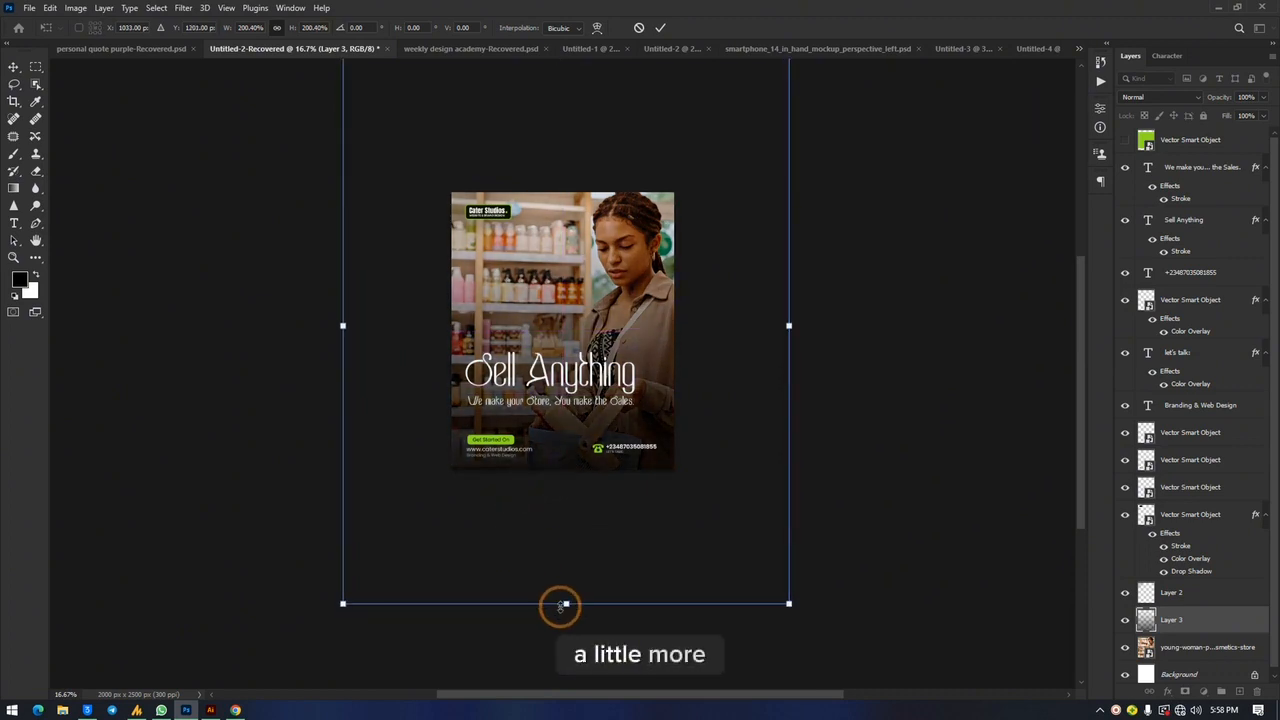
drag(567, 606, 562, 651)
mouse_move(543, 586)
mouse_down()
mouse_move(543, 569)
mouse_move(545, 599)
mouse_up()
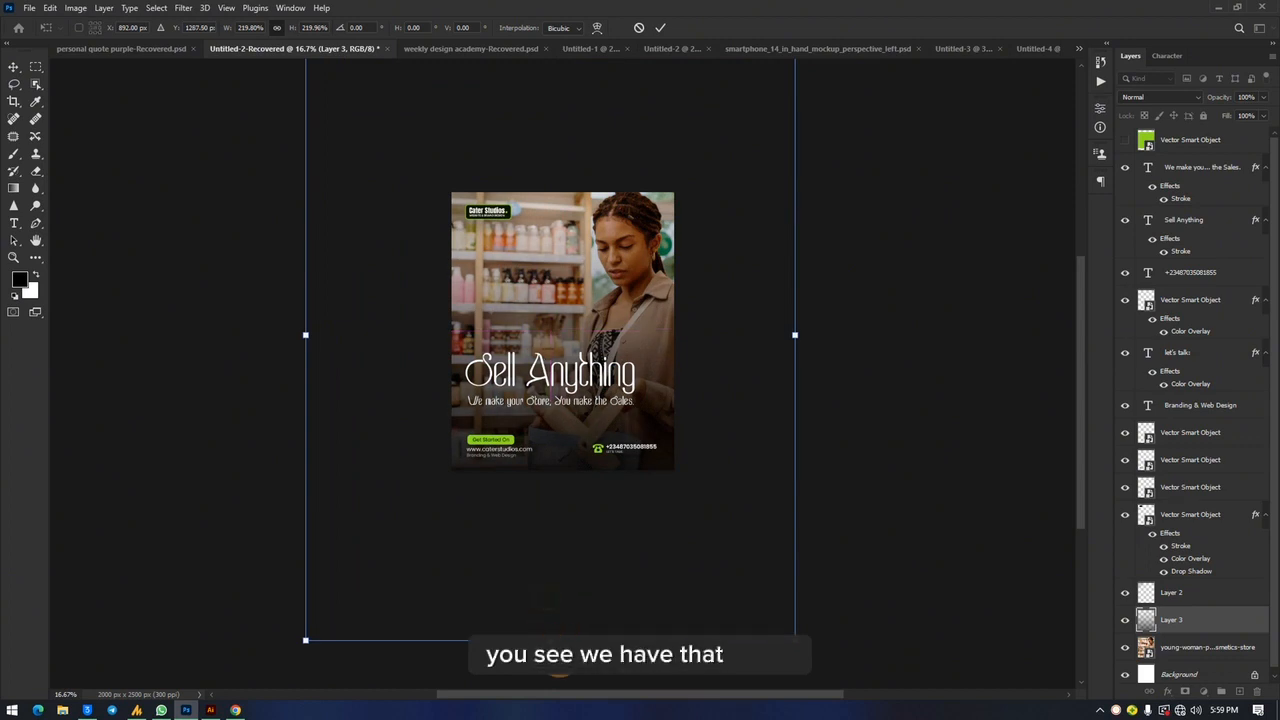
drag(557, 650, 545, 602)
drag(569, 514, 569, 549)
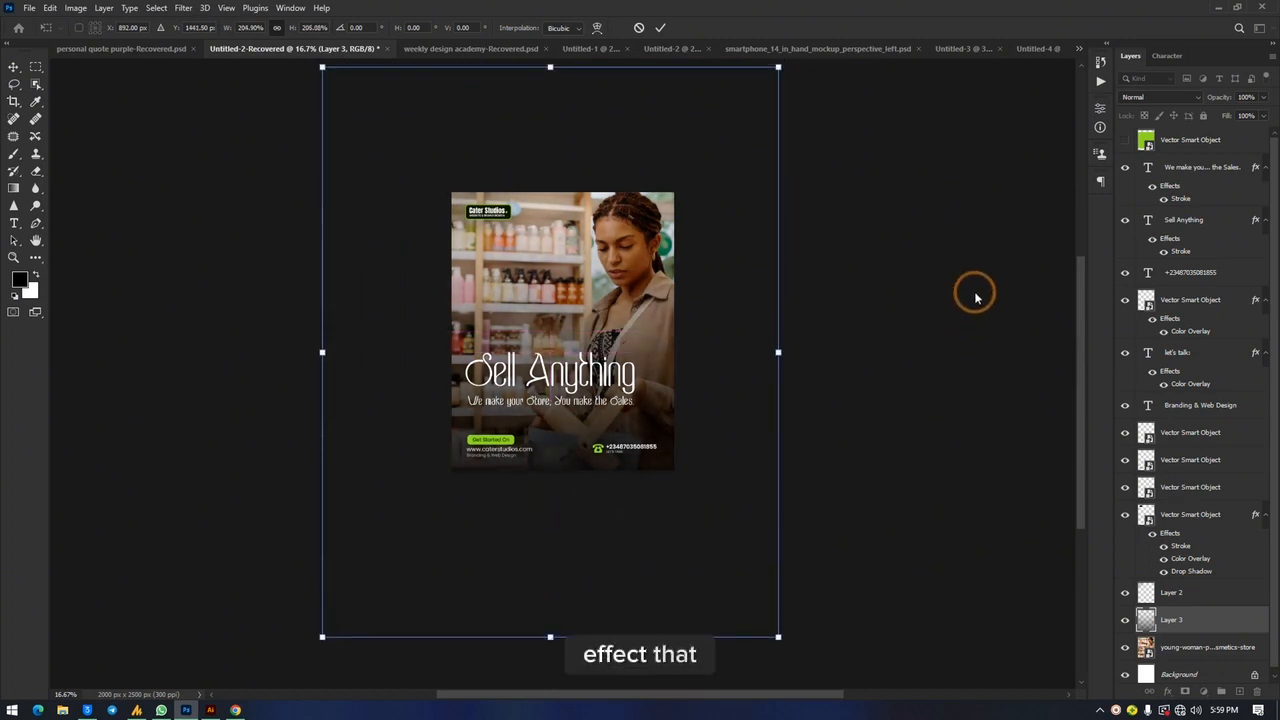
Step: Scale the Layer 3 shadow back to about 100%, align it with the flyer's edges, and apply the transform
key(ctrl+plus)
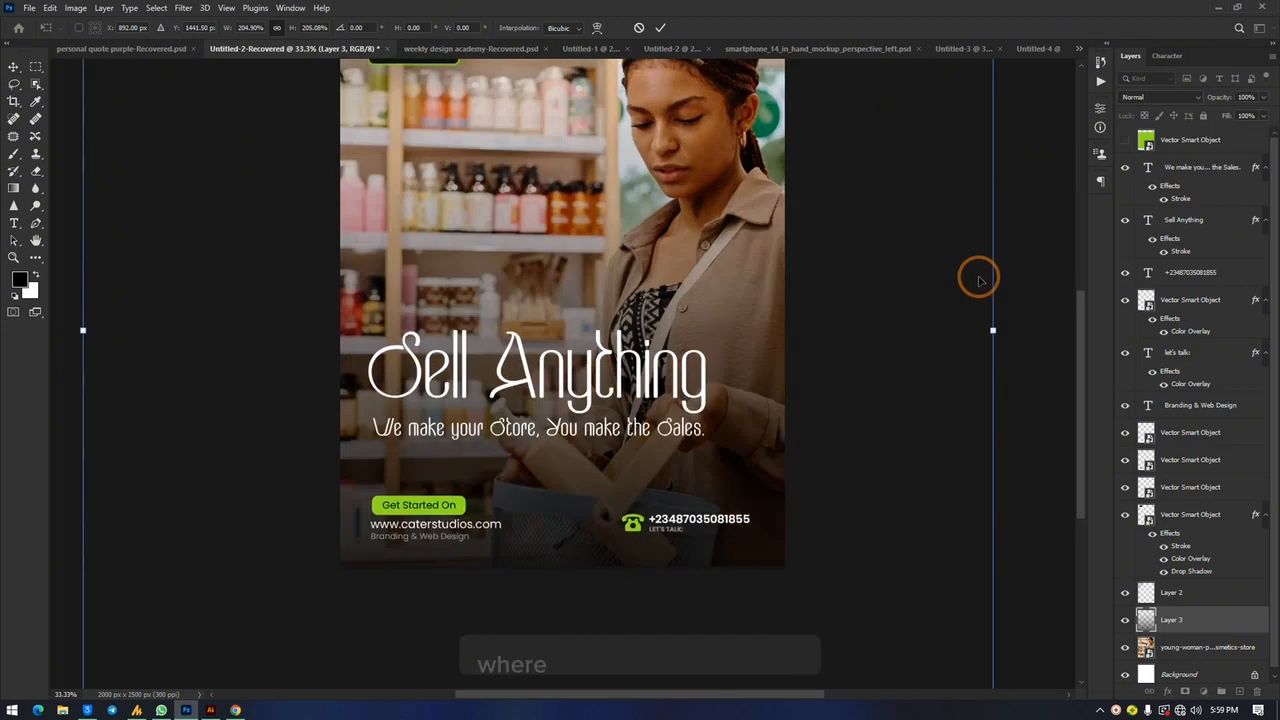
key(ctrl+minus)
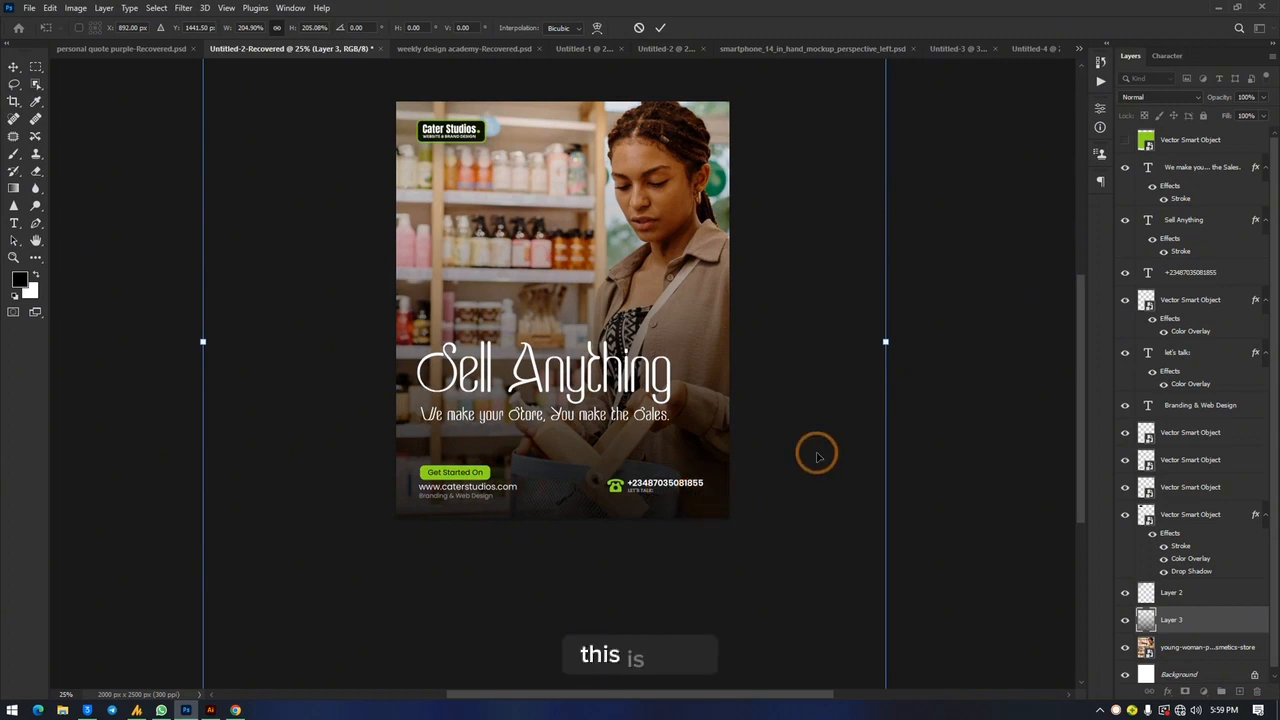
key(ctrl+minus)
key(ctrl+minus)
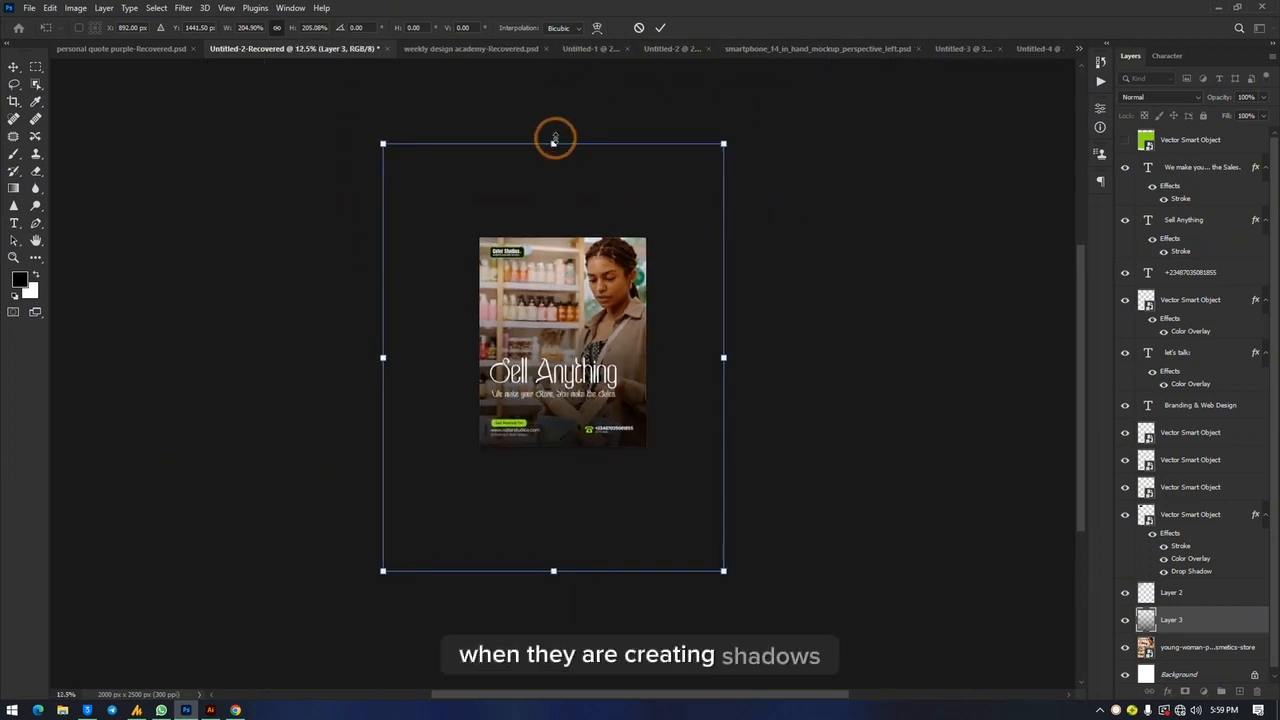
drag(546, 140, 553, 238)
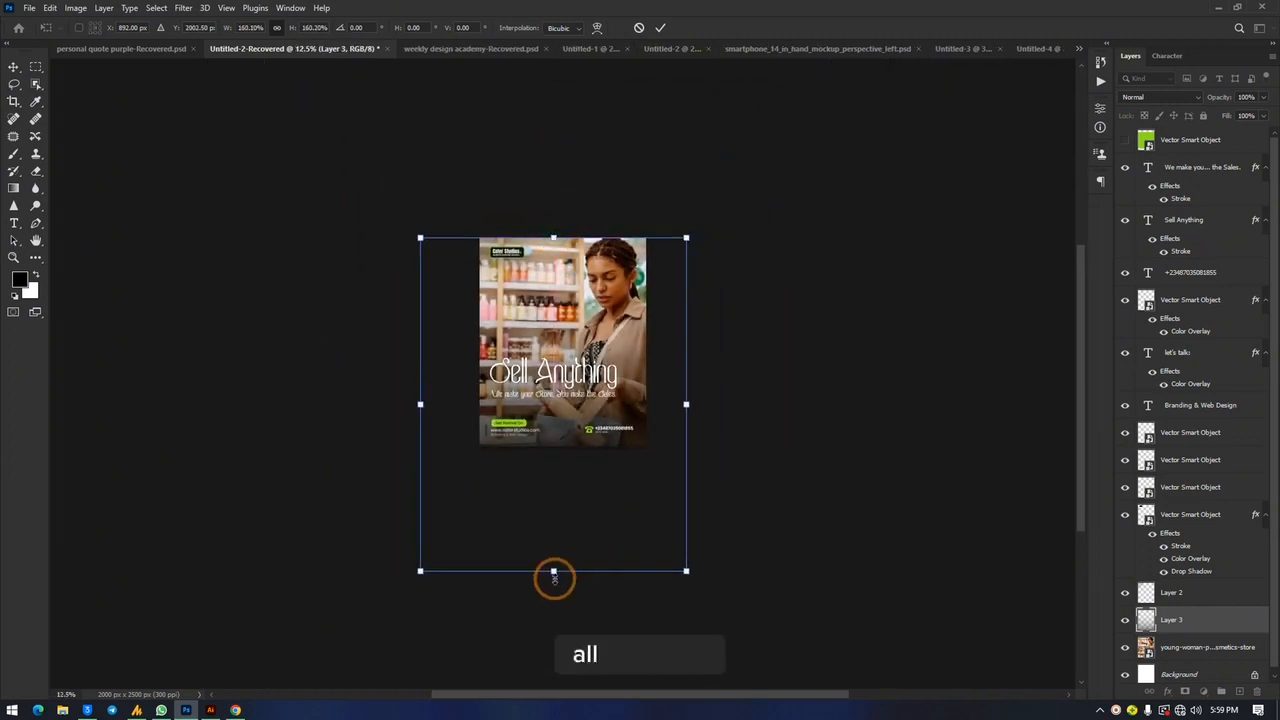
drag(553, 573, 550, 445)
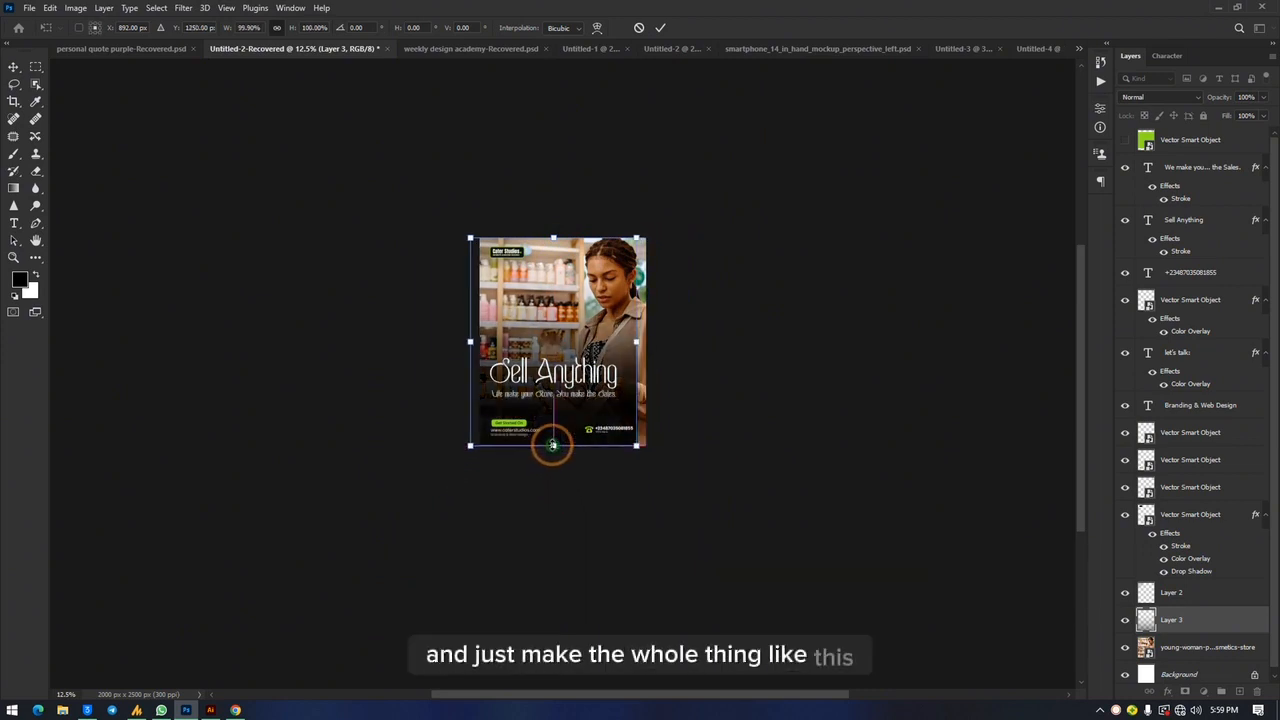
drag(549, 343, 559, 341)
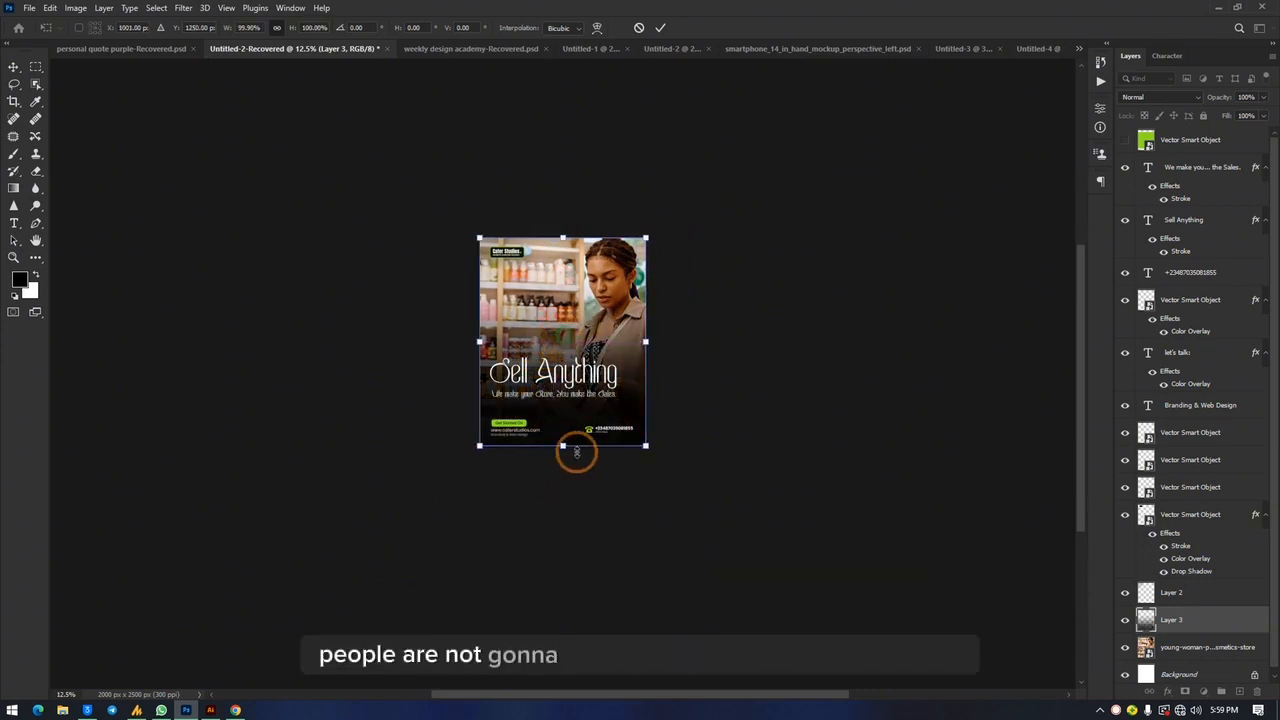
click(924, 215)
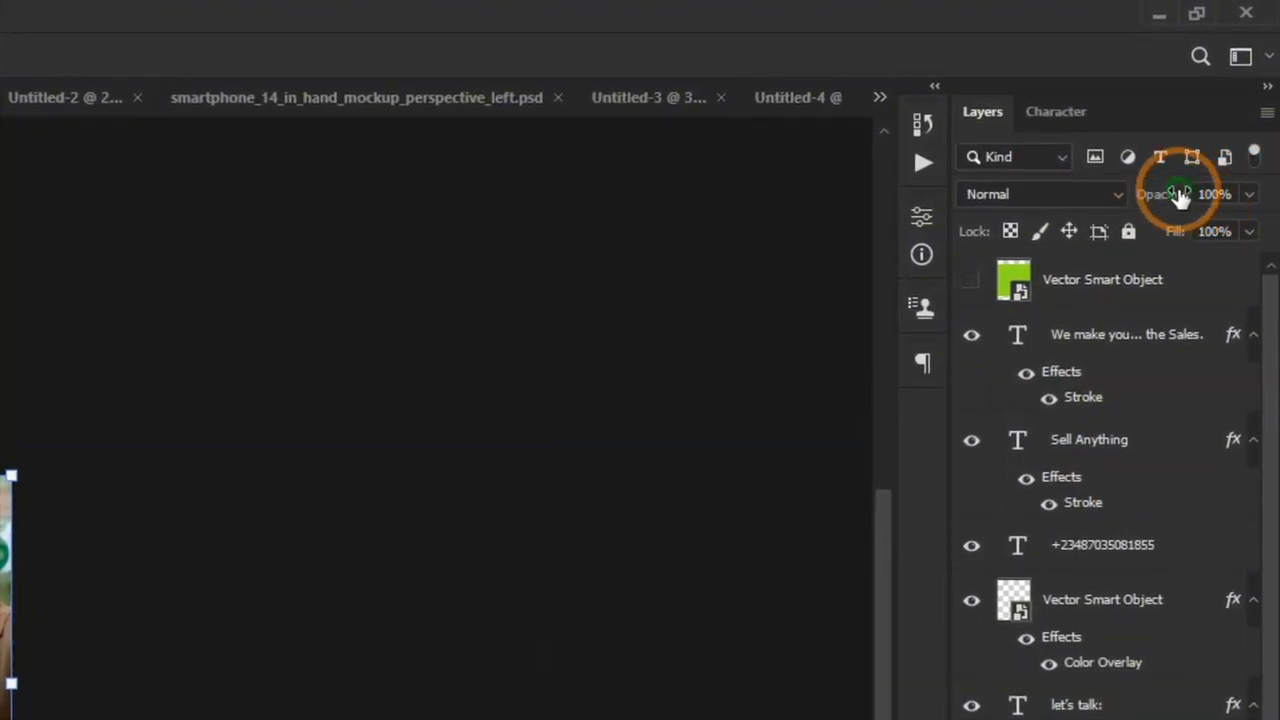
Step: Reduce the opacity of Layer 3 to 78% and deselect the layer
drag(1172, 195, 1166, 203)
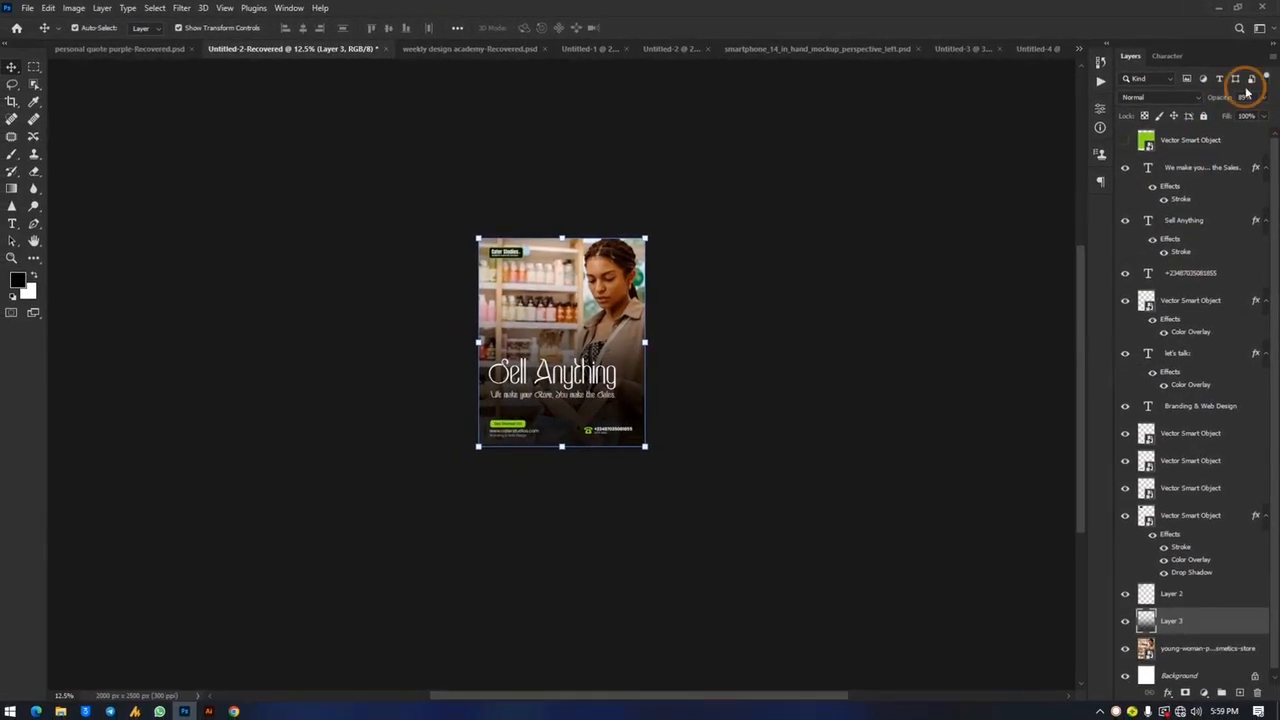
drag(1205, 113, 1219, 117)
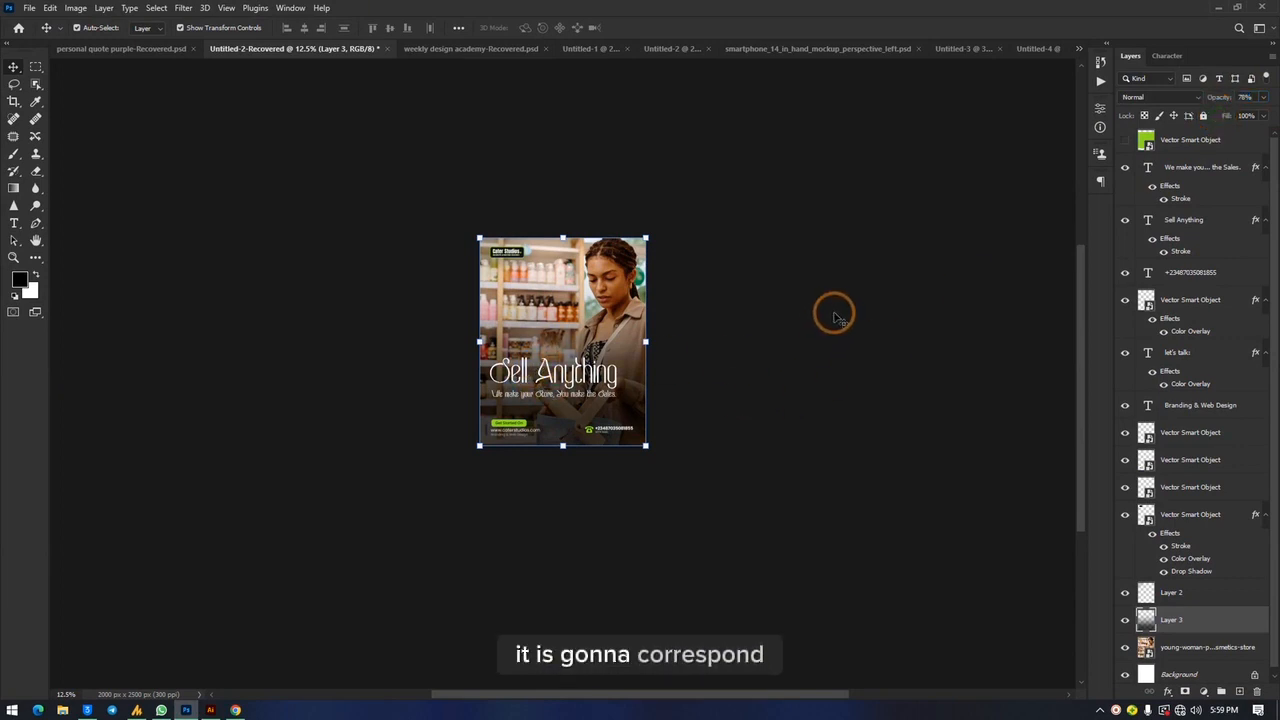
click(823, 221)
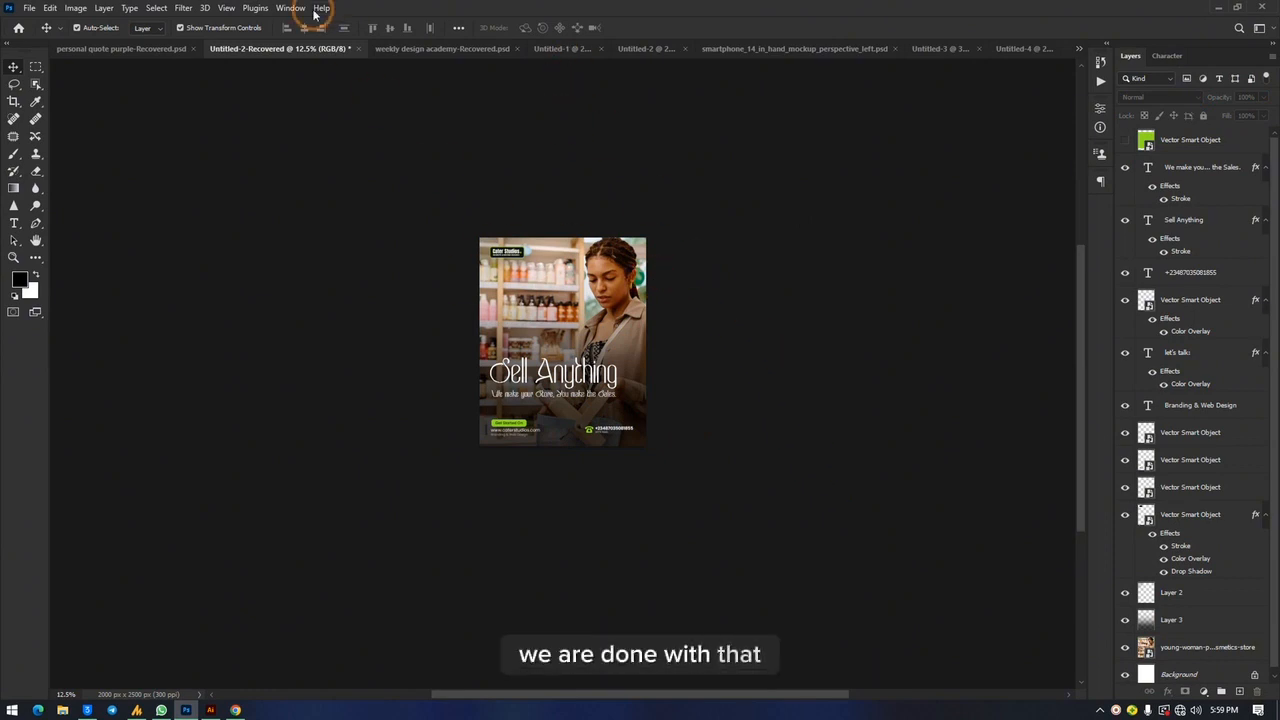
Step: Switch to the weekly design academy-Recovered.psd document
key(ctrl+plus)
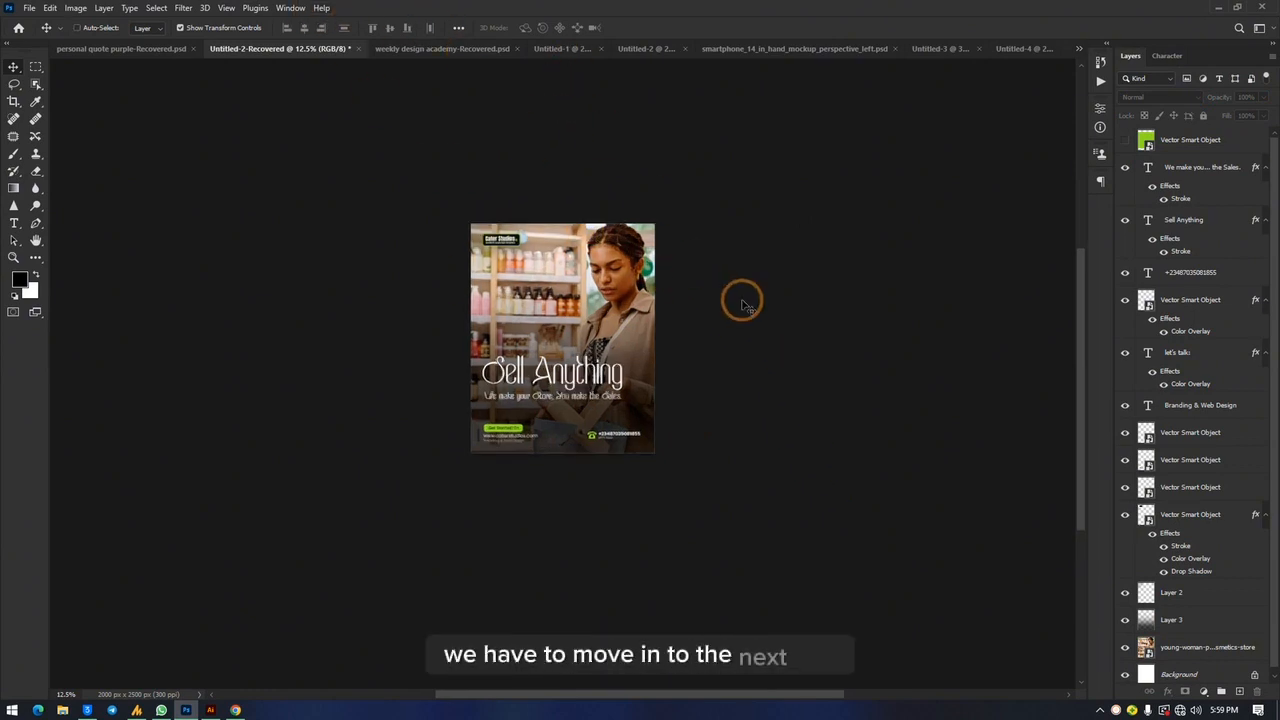
click(440, 55)
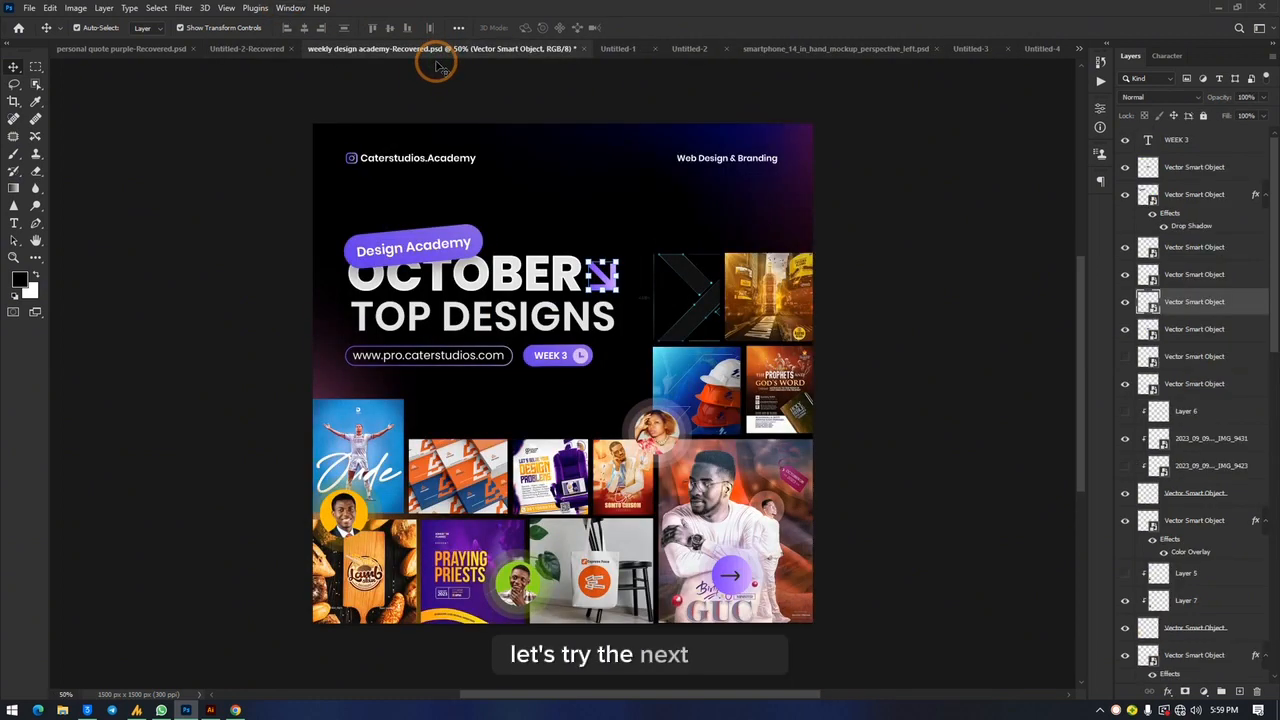
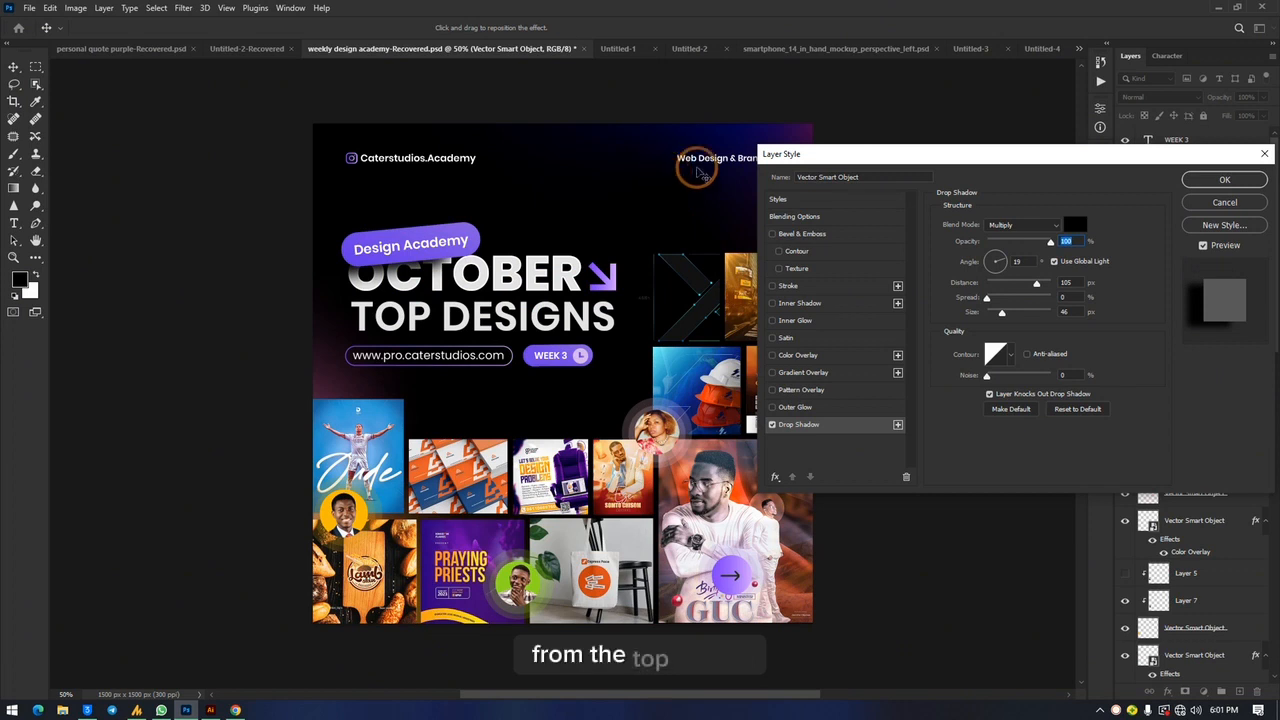
Step: Set the Design Academy badge's drop shadow to 50% opacity and 21% spread, and apply the layer style
drag(1053, 243, 1020, 255)
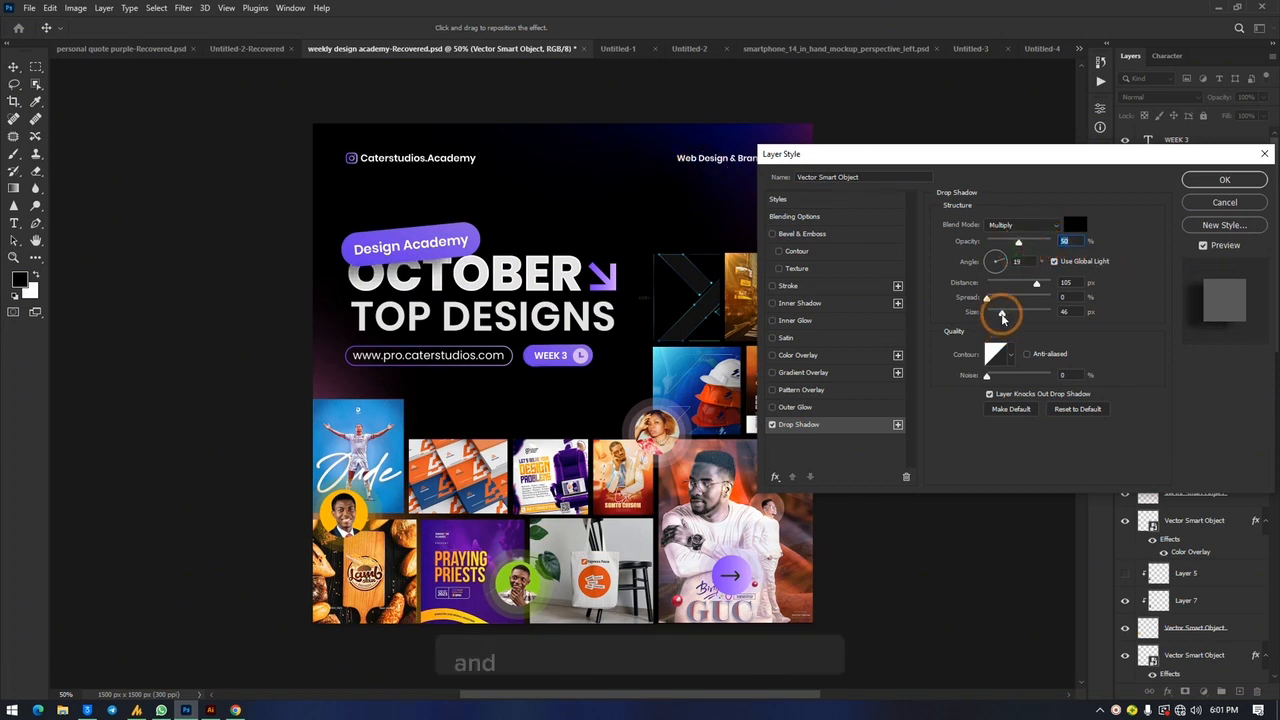
mouse_move(986, 297)
mouse_down()
mouse_move(1019, 311)
mouse_move(1001, 307)
mouse_up()
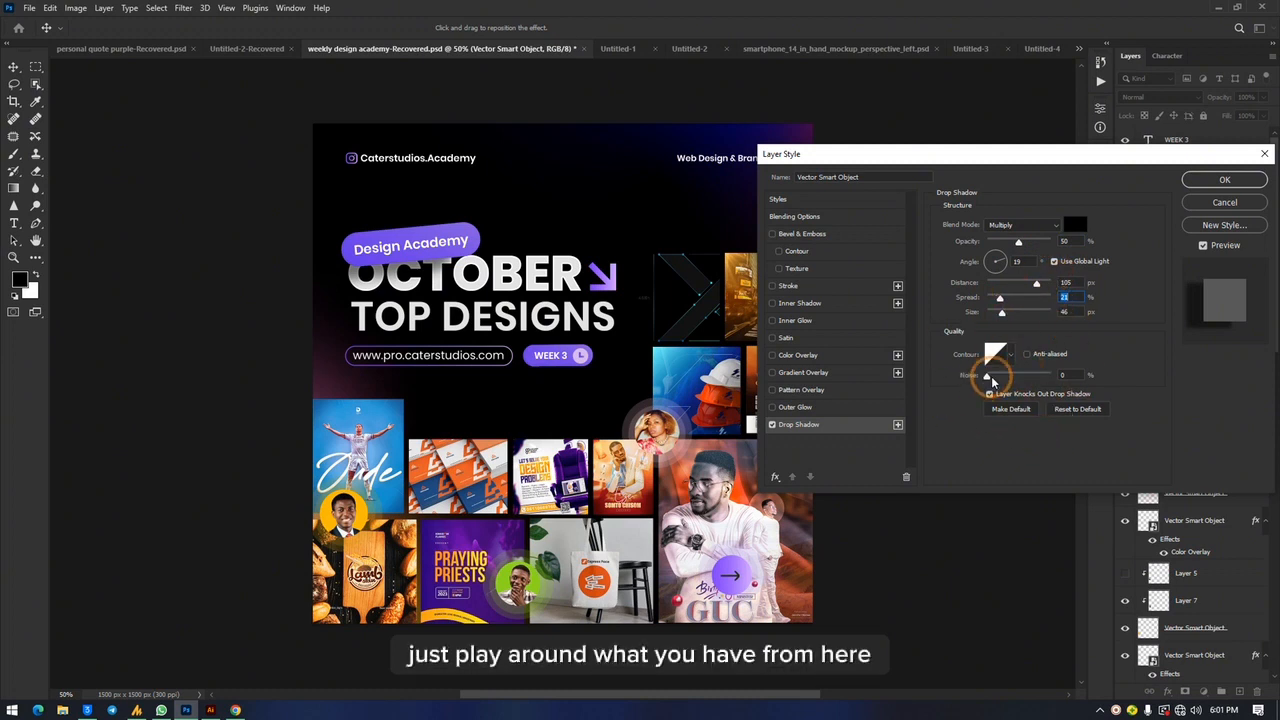
drag(944, 392, 938, 394)
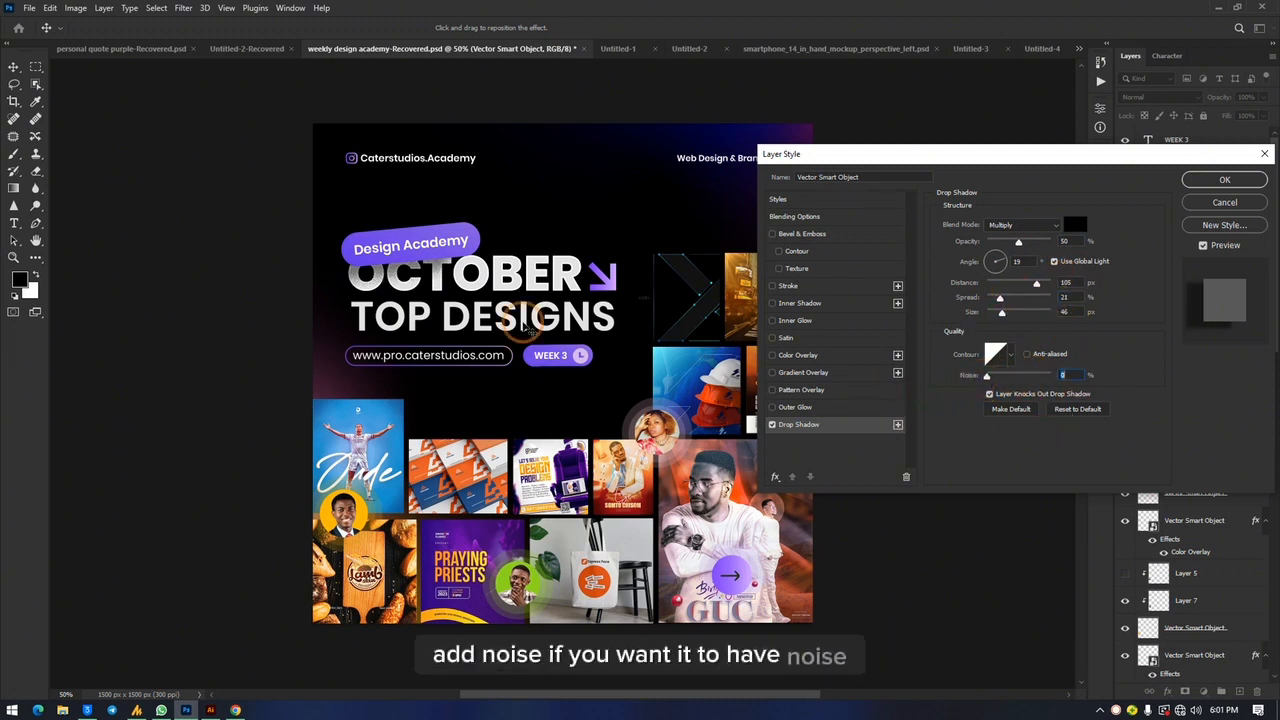
click(1222, 180)
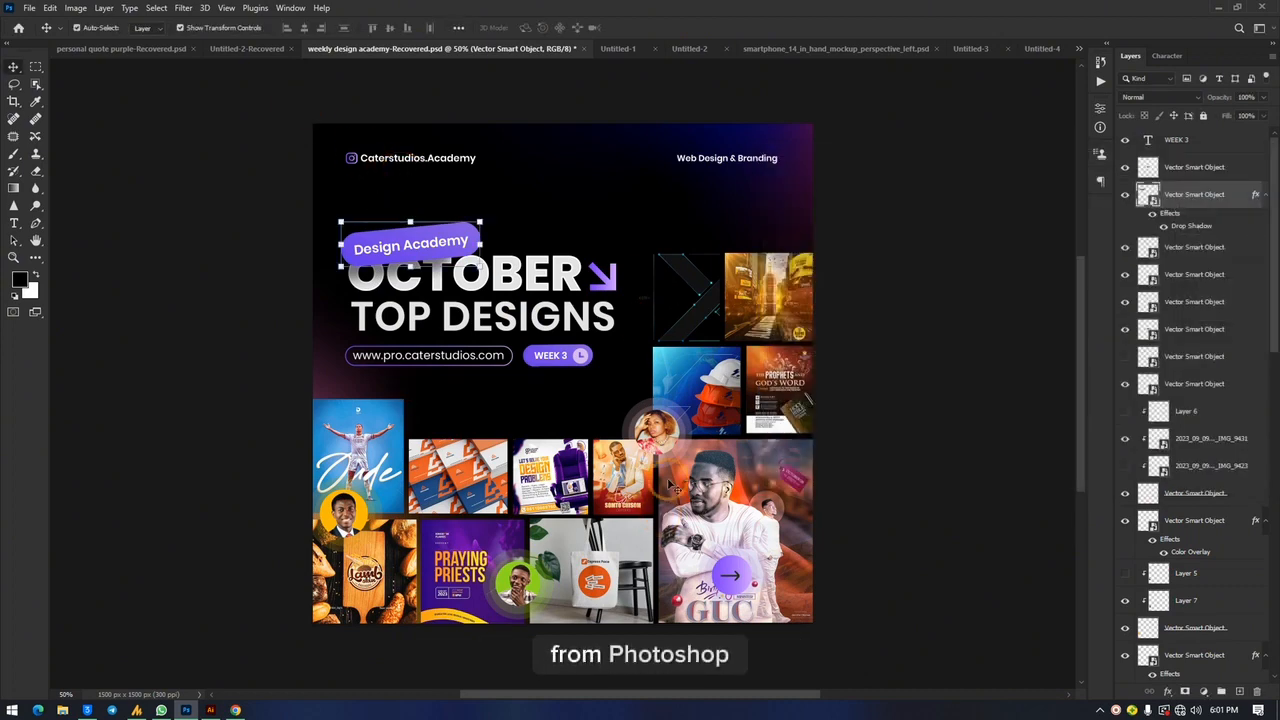
Step: Switch to the Untitled-1 document and select the Rectangle 1 copy 3 layer behind the Get In Touch form
click(616, 49)
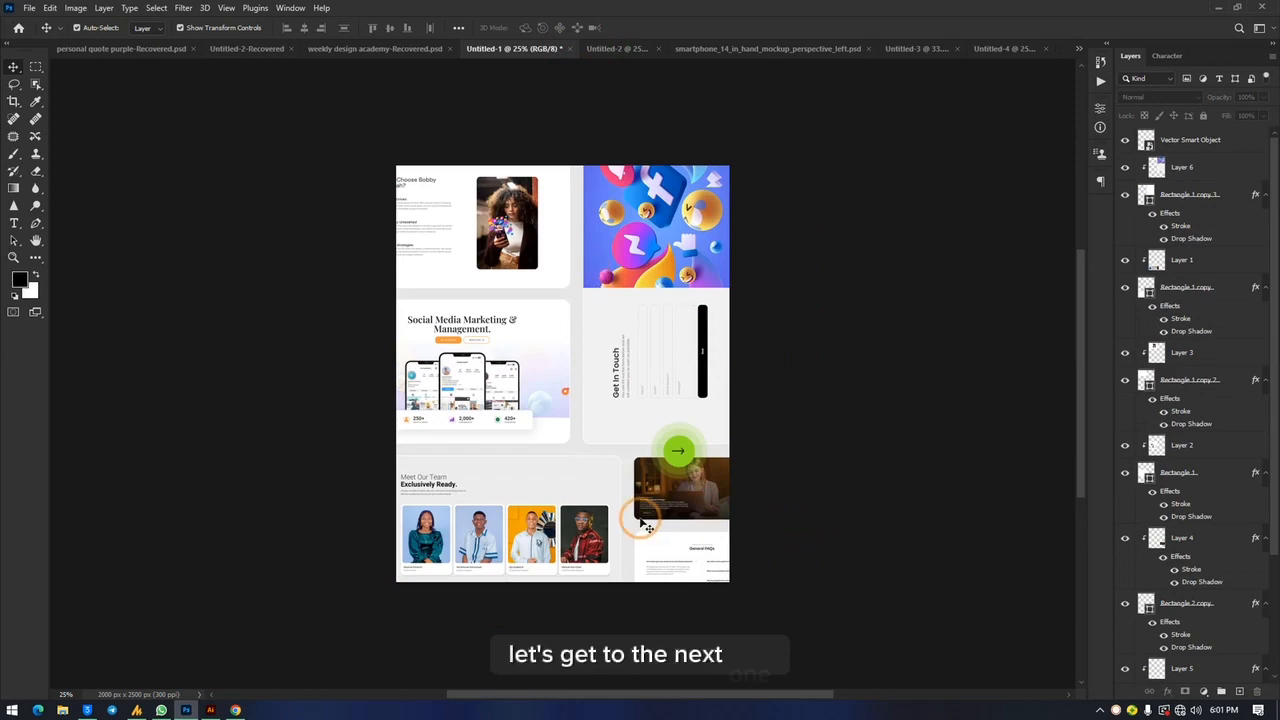
key(ctrl+plus)
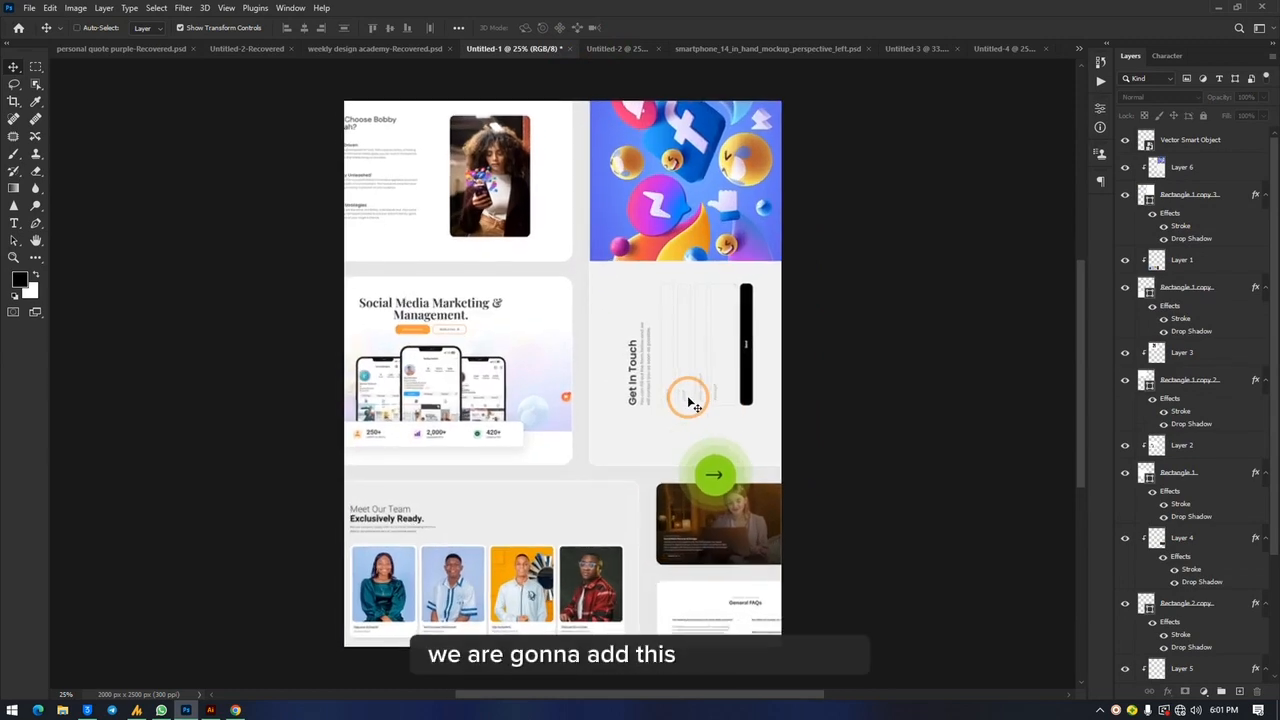
key(ctrl+plus)
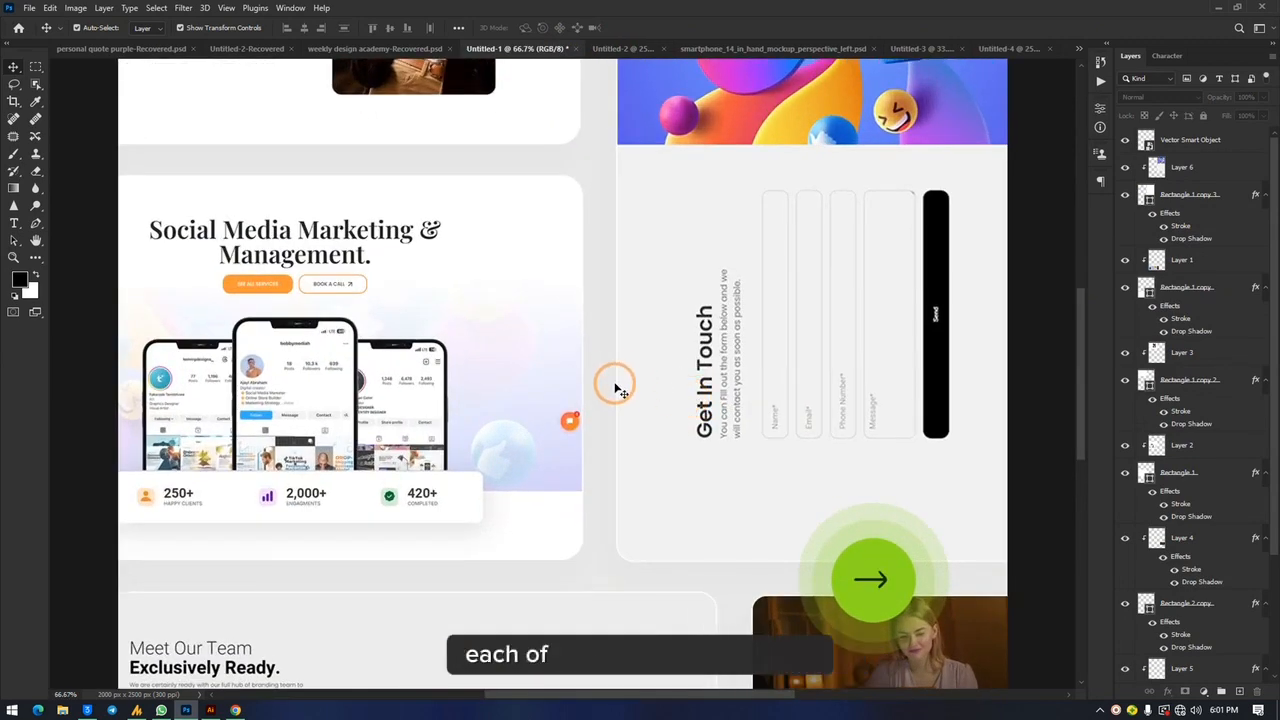
click(655, 516)
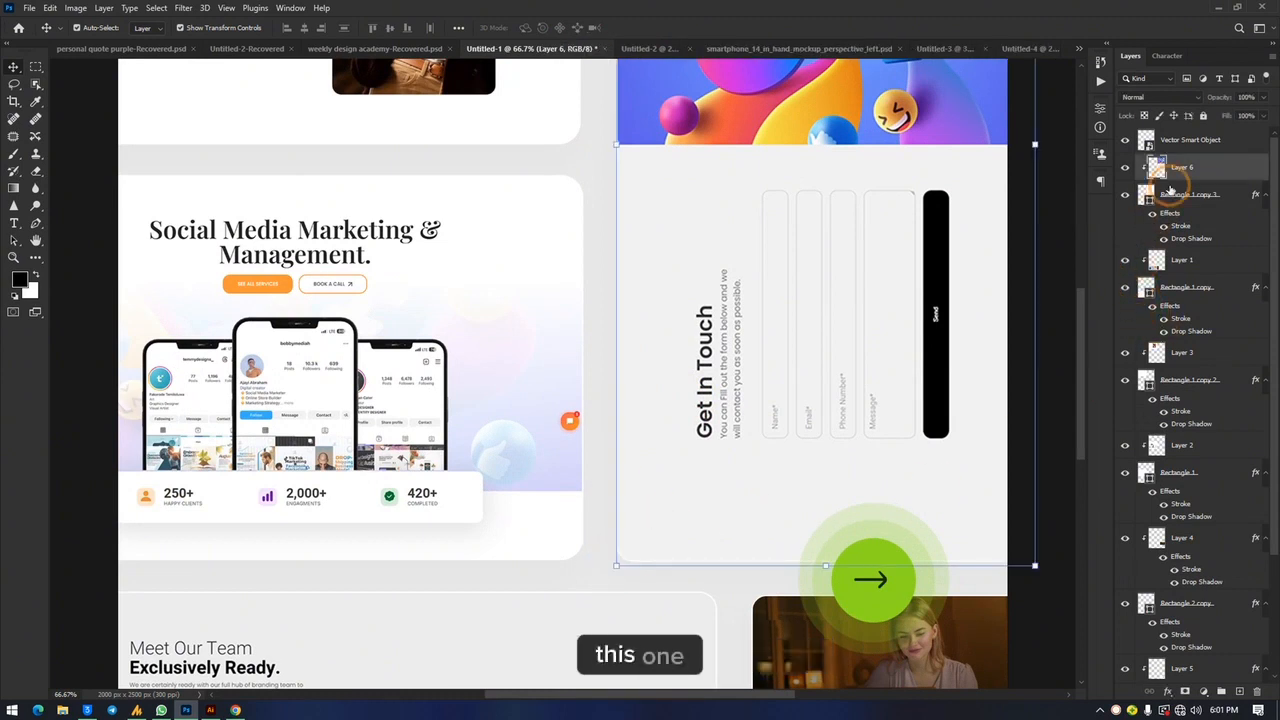
click(1238, 198)
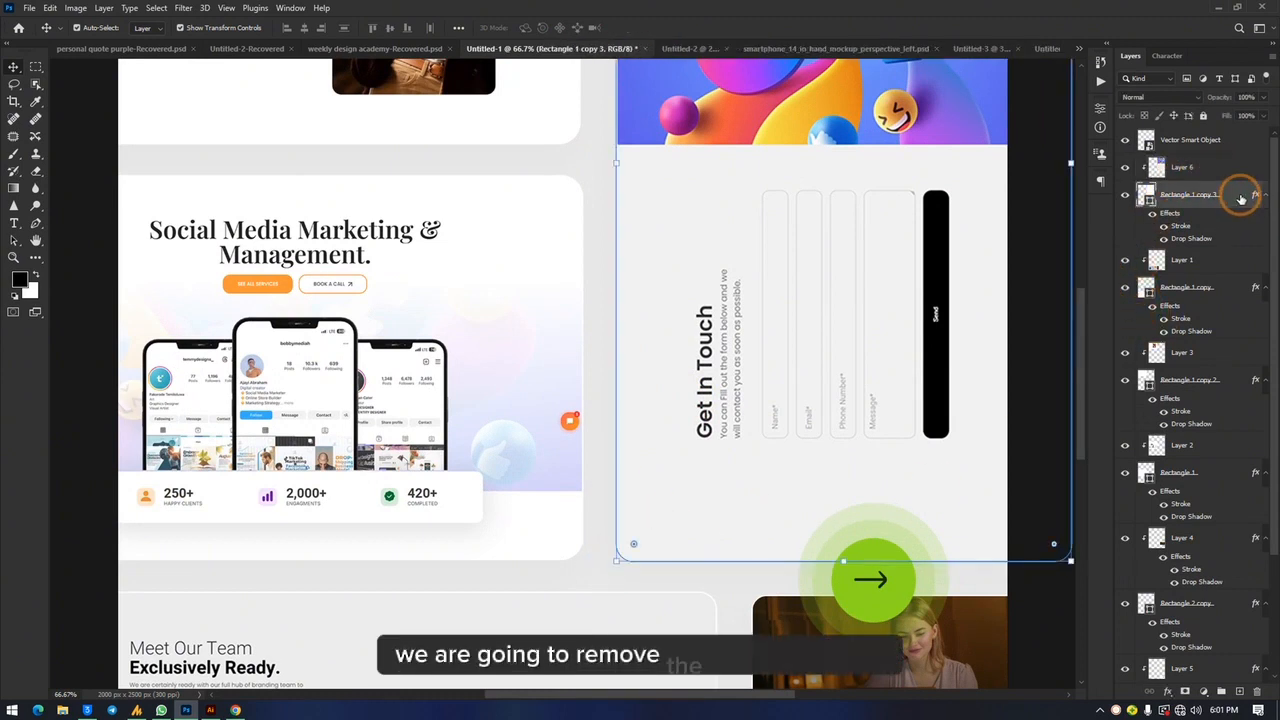
Step: Turn off the Stroke and Drop Shadow effects in the layer style of Rectangle 1 copy 3
double_click(1193, 205)
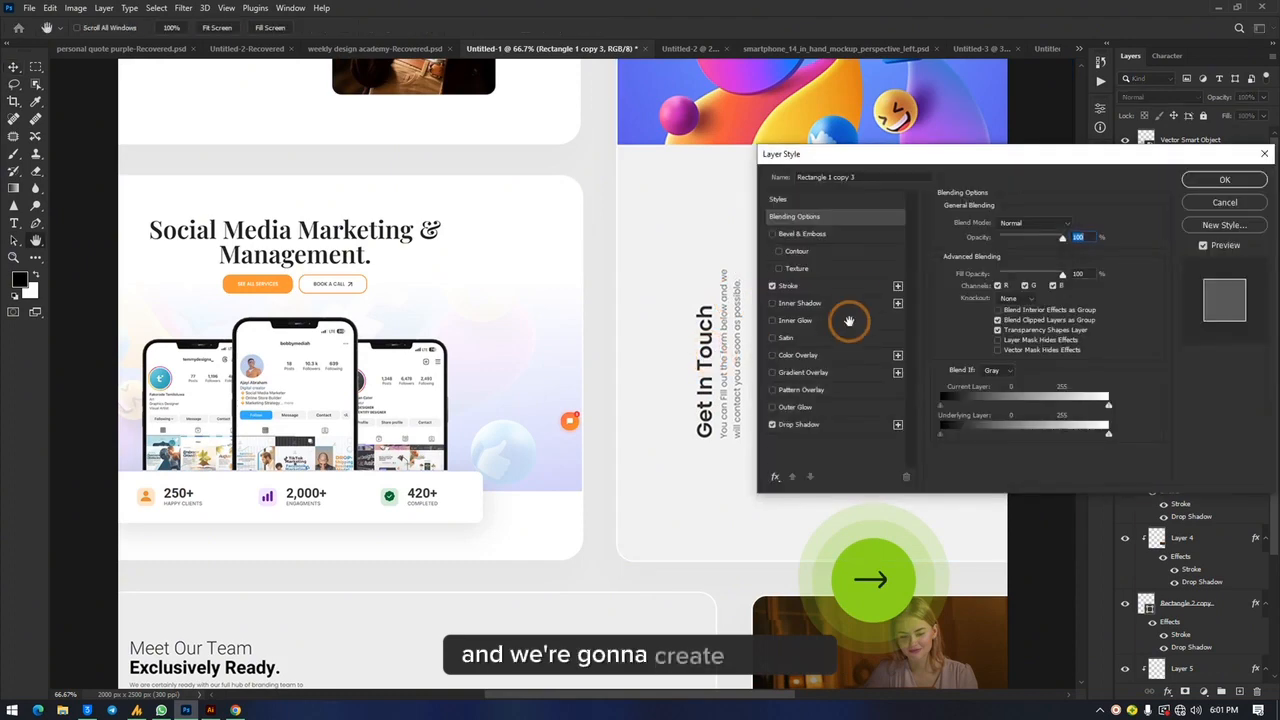
click(788, 286)
click(781, 428)
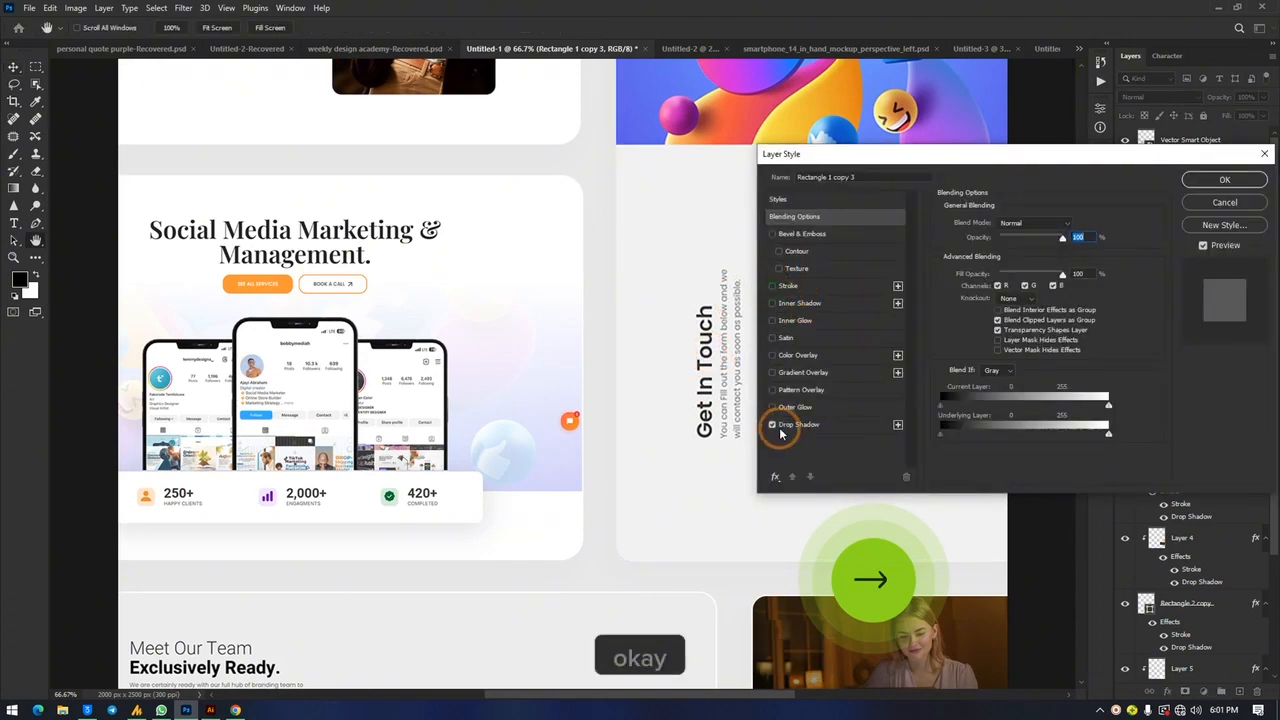
drag(889, 153, 991, 93)
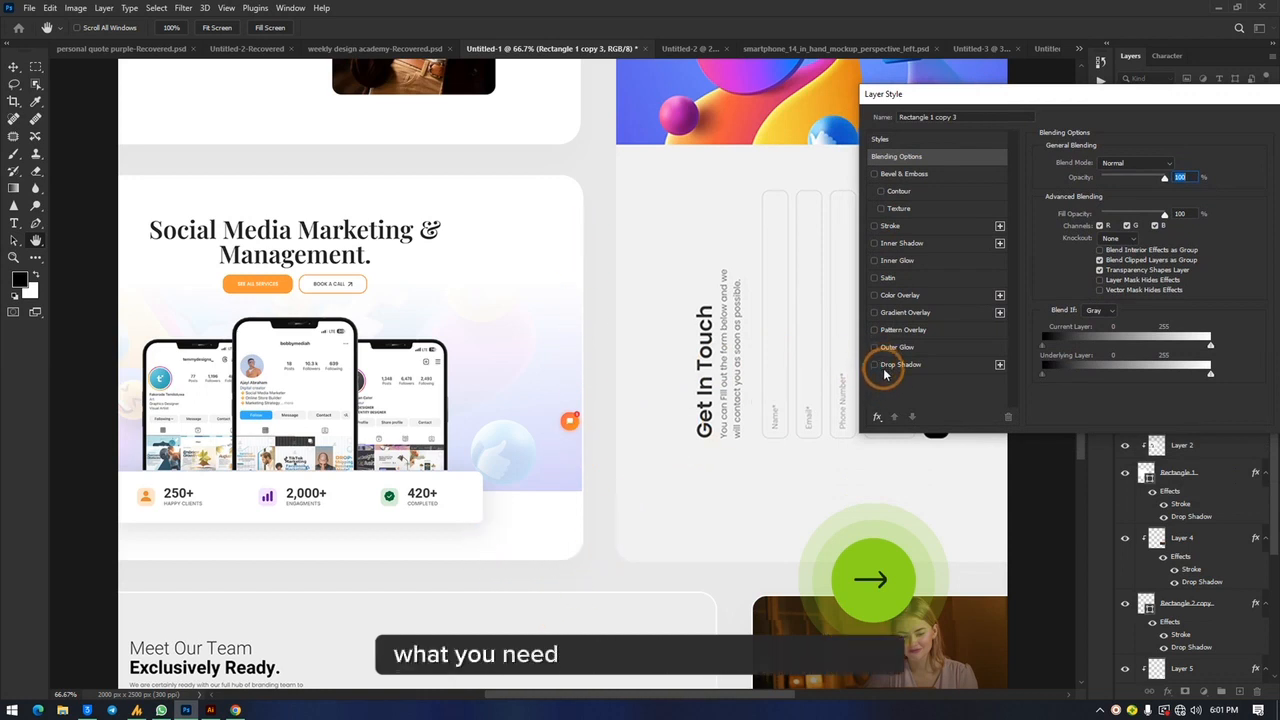
Step: Enable the stroke on Rectangle 1 copy 3 and try black, red ff0000 and blue 0096ff as its color
click(890, 227)
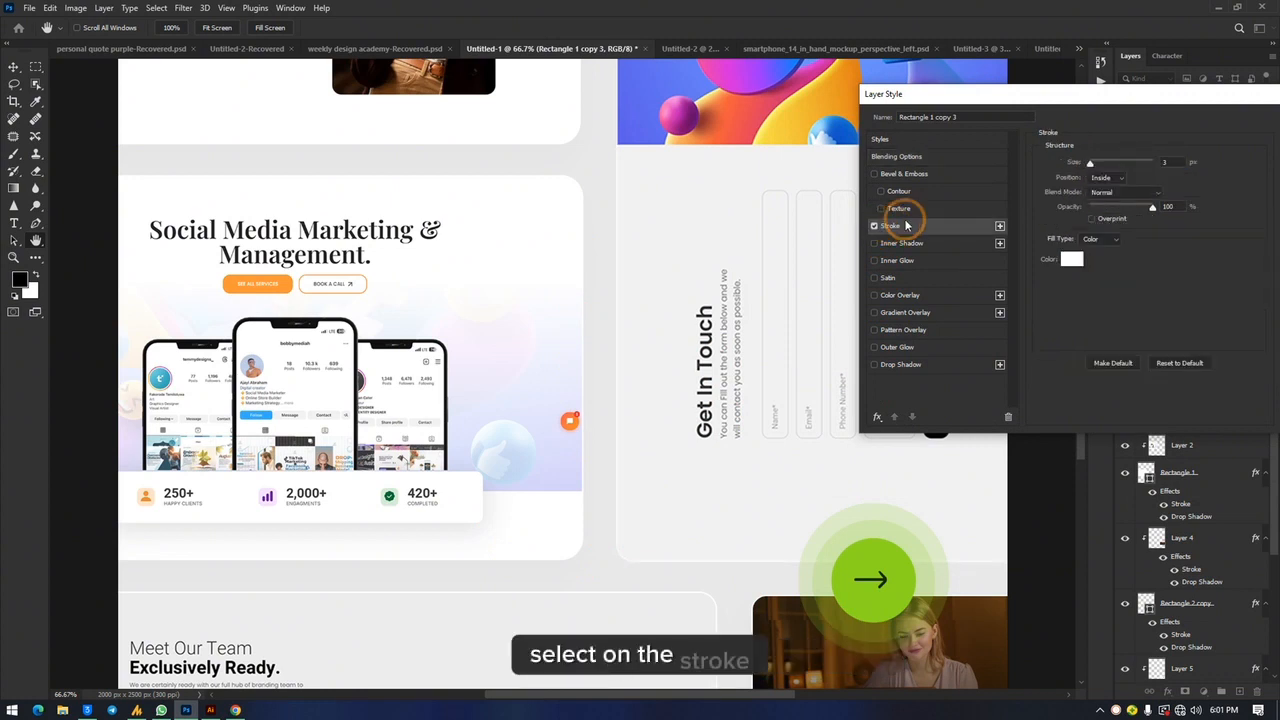
click(1068, 259)
click(690, 397)
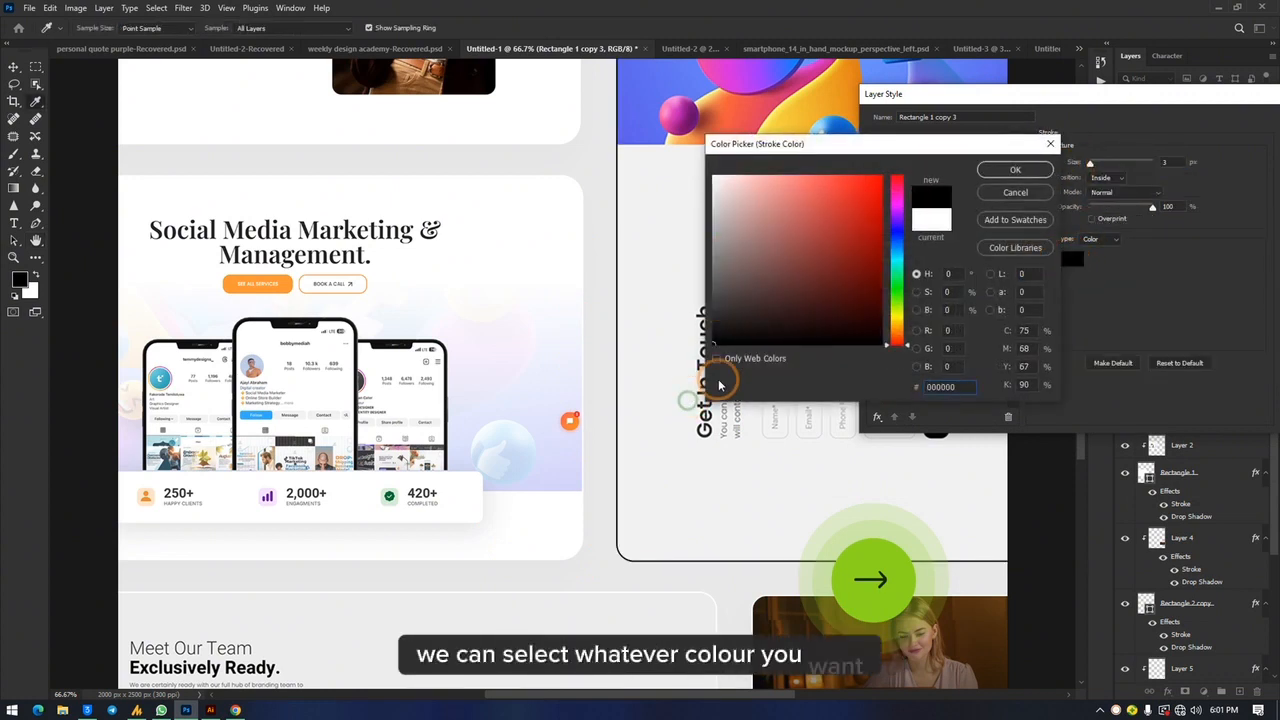
click(694, 336)
drag(868, 190, 891, 157)
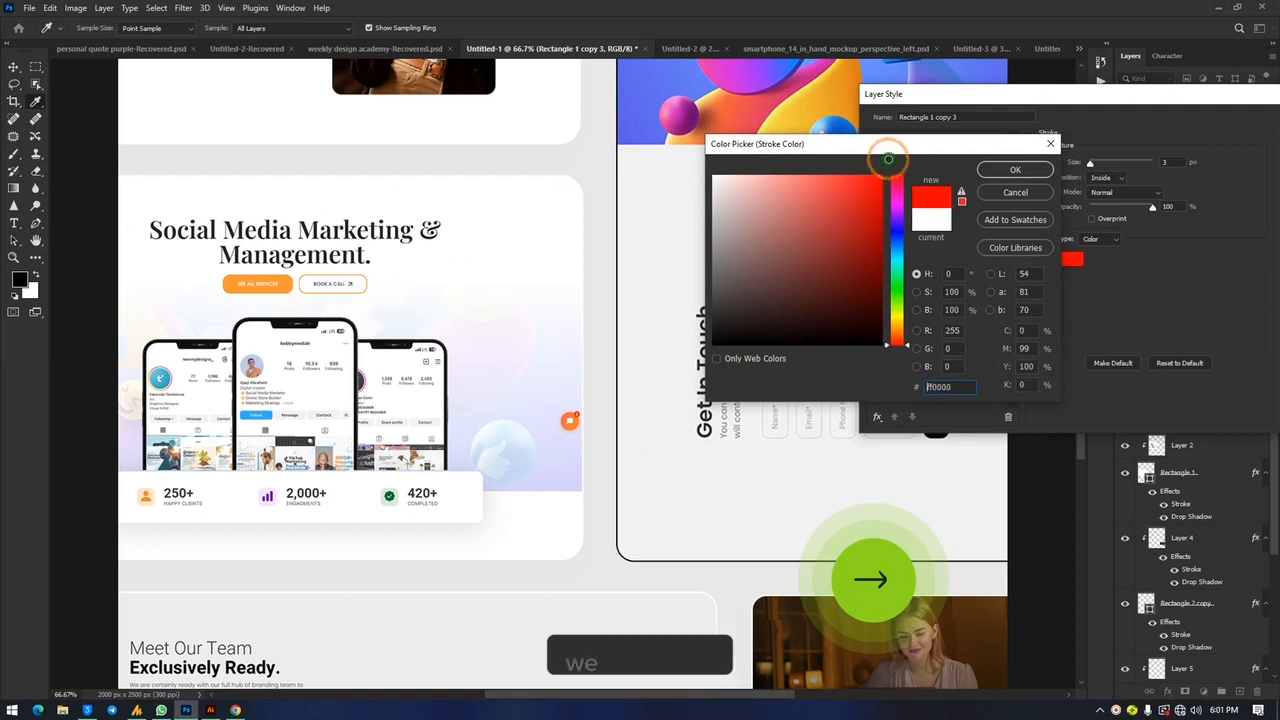
mouse_move(895, 288)
mouse_down()
mouse_move(863, 283)
mouse_move(901, 263)
mouse_move(895, 180)
mouse_move(893, 276)
mouse_move(892, 220)
mouse_move(891, 248)
mouse_up()
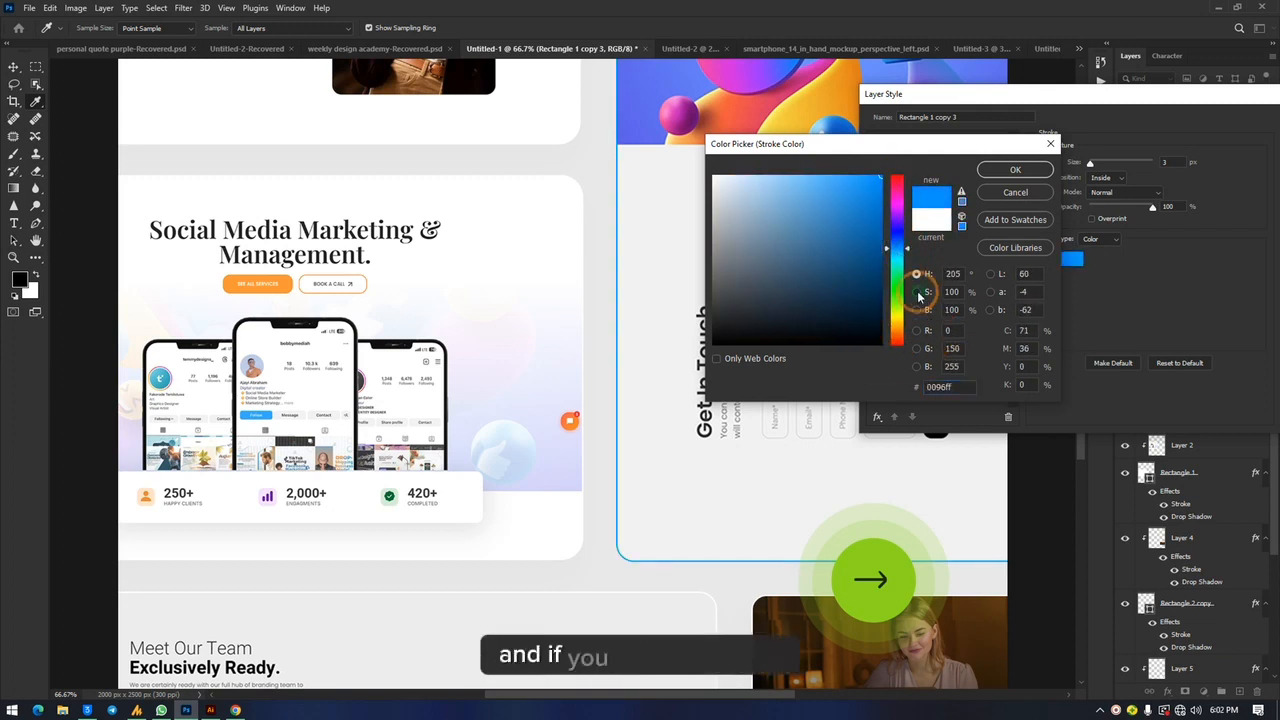
Step: Try green 00ab71 and indigo 392dab as the stroke color, using saturation-based and brightness-based color selection
click(917, 291)
click(749, 211)
drag(749, 211, 788, 231)
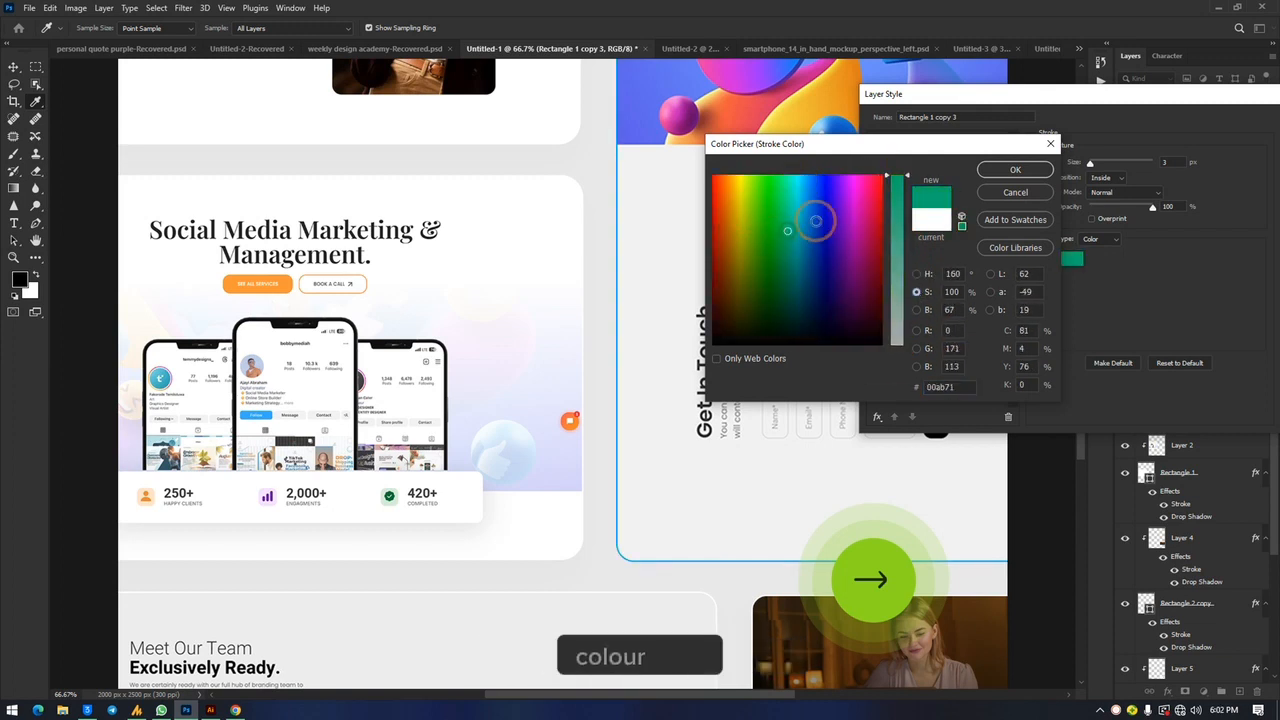
click(917, 310)
drag(806, 201, 828, 220)
Step: Try green 39d184 and pink f946e3 as the stroke color, using color selection based on the red channel
click(915, 331)
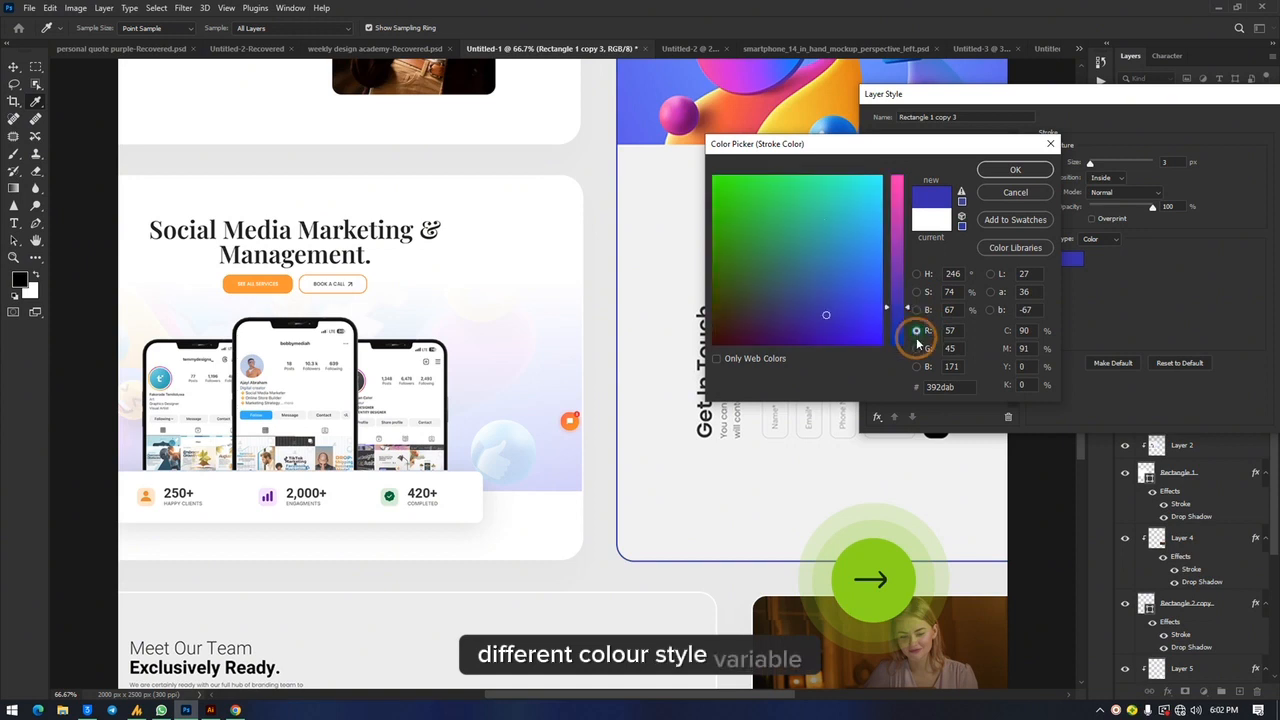
mouse_move(857, 320)
mouse_down()
mouse_move(840, 214)
mouse_move(800, 206)
mouse_up()
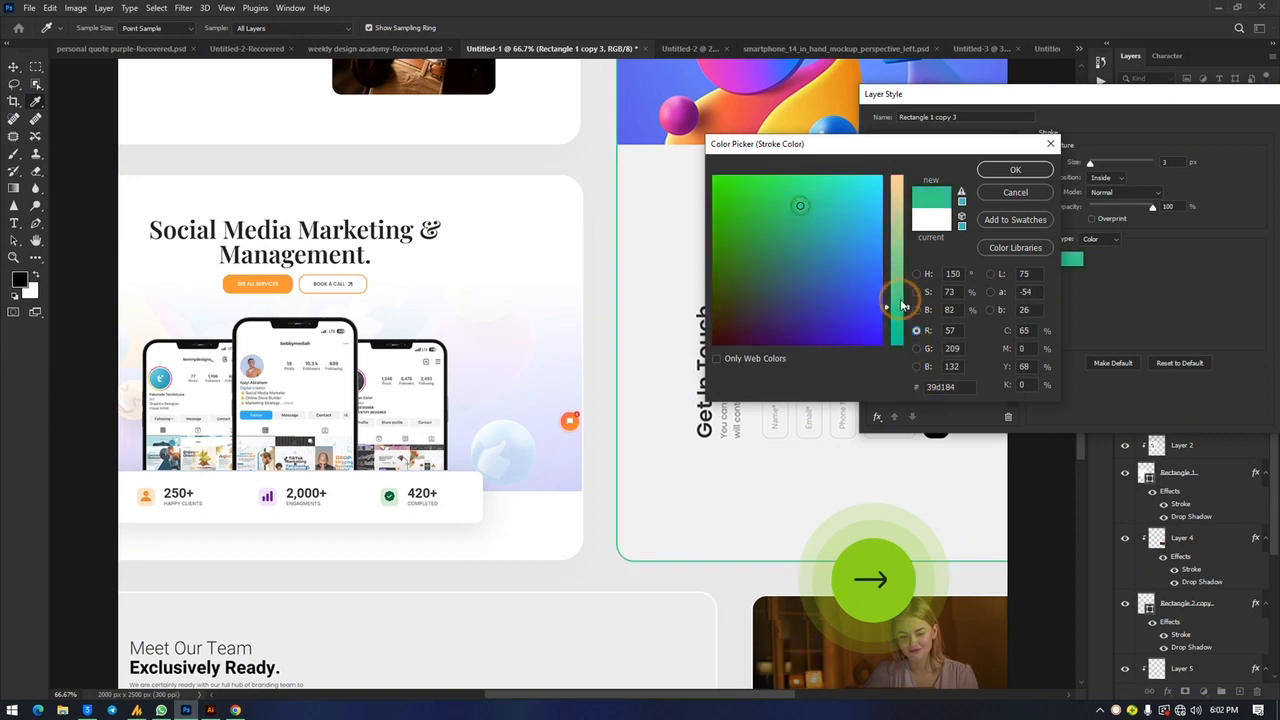
drag(894, 306, 896, 178)
mouse_move(800, 250)
mouse_down()
mouse_move(774, 289)
mouse_move(860, 254)
mouse_move(863, 297)
mouse_up()
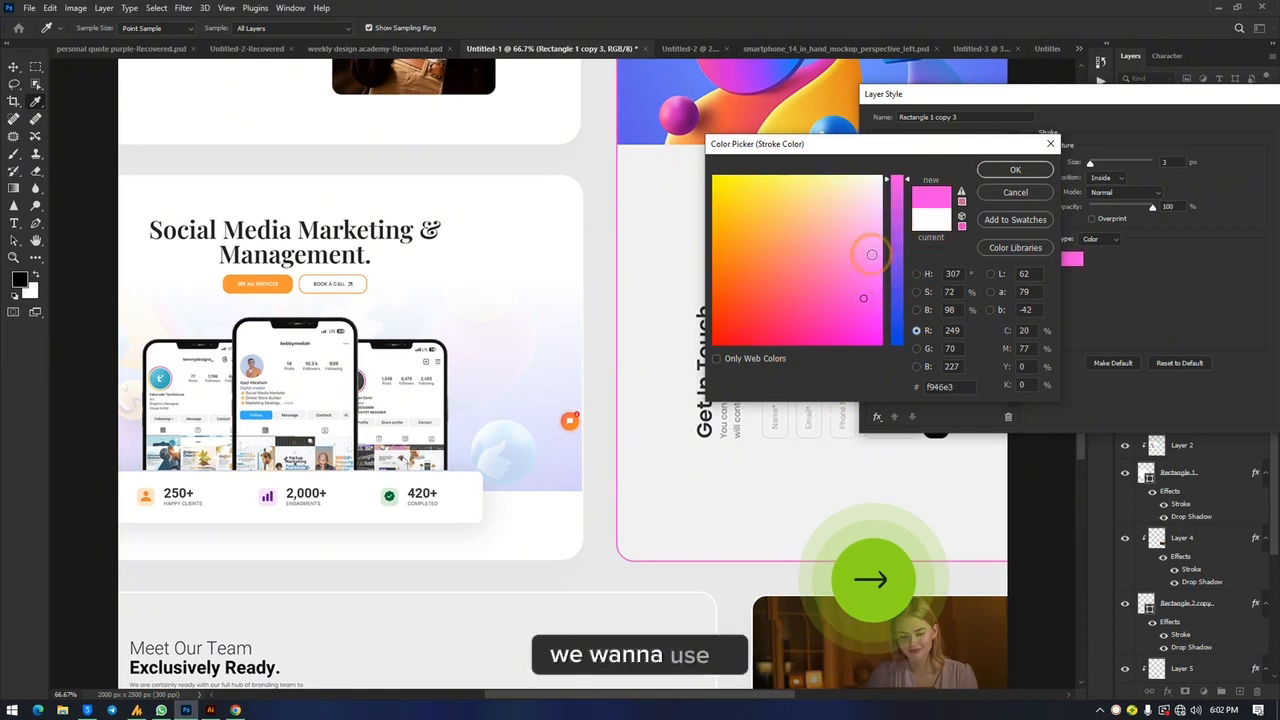
Step: Set the stroke color to white ffffff and the stroke size to 3 px
mouse_move(867, 312)
mouse_down()
mouse_move(863, 186)
mouse_move(849, 217)
mouse_move(898, 170)
mouse_move(884, 181)
mouse_up()
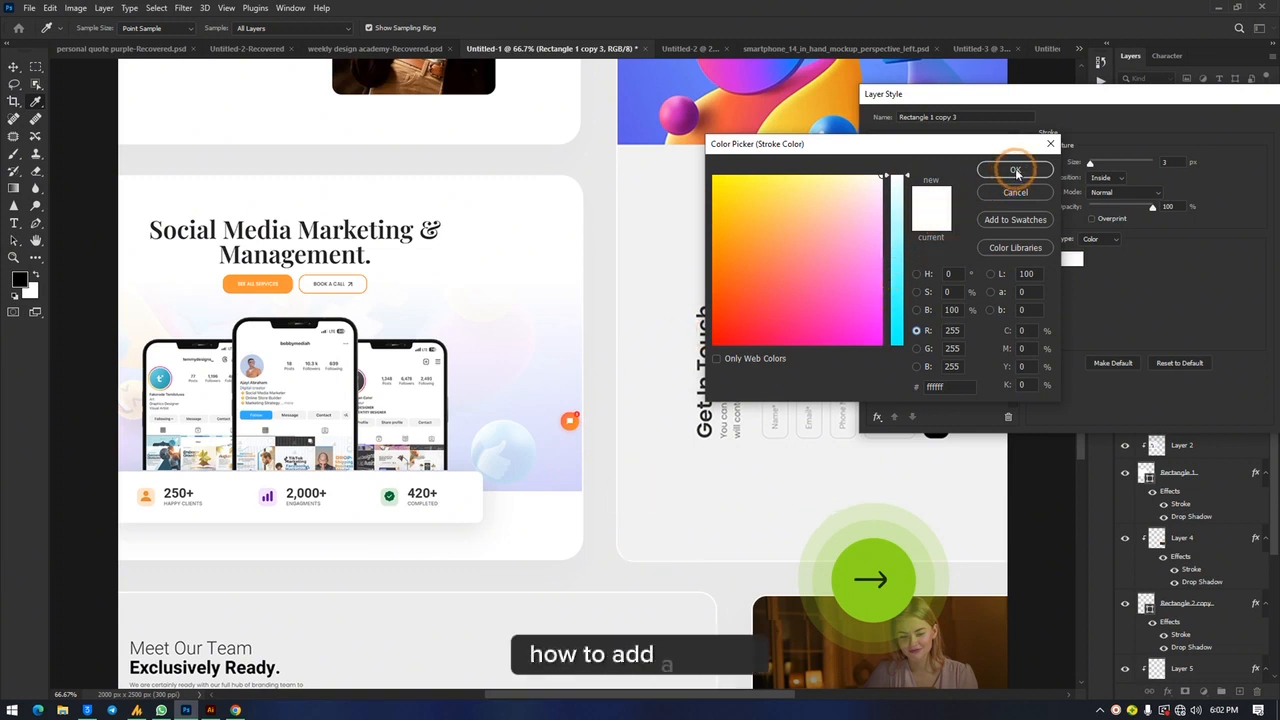
click(1015, 172)
click(1177, 162)
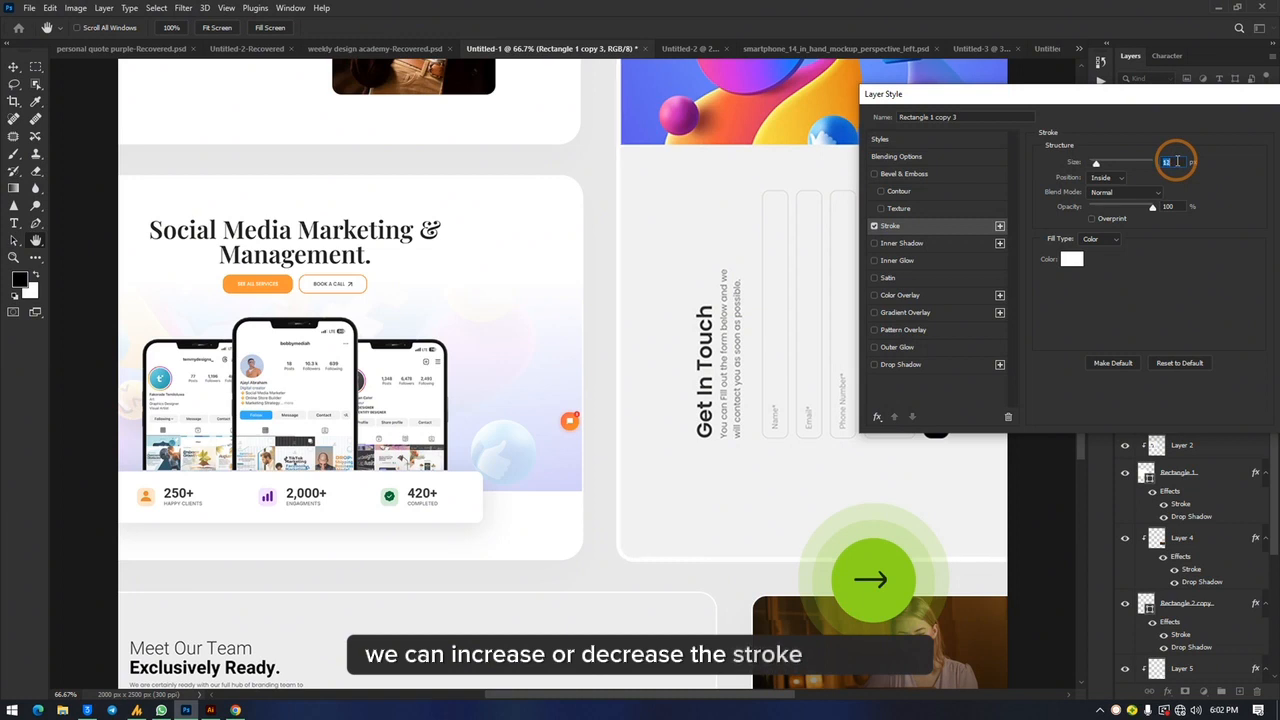
key(Down)
key(Down)
key(Down)
key(Down)
key(Down)
key(Down)
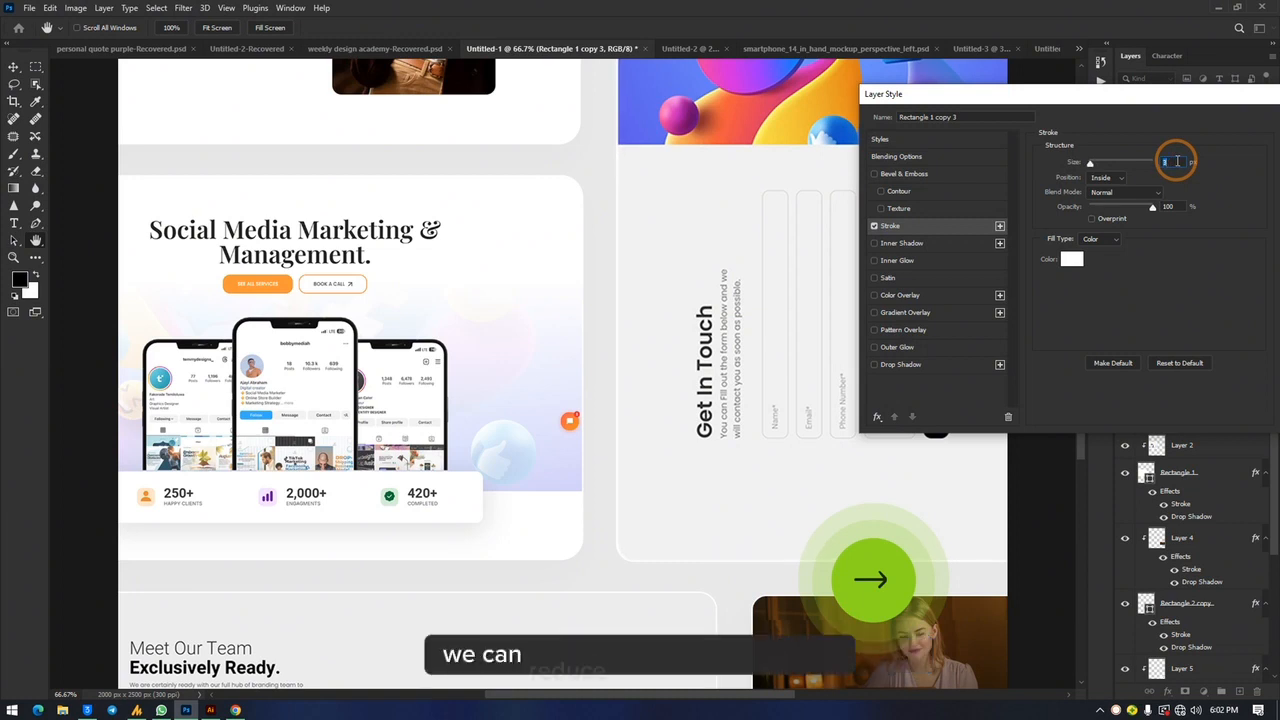
key(Up)
key(Up)
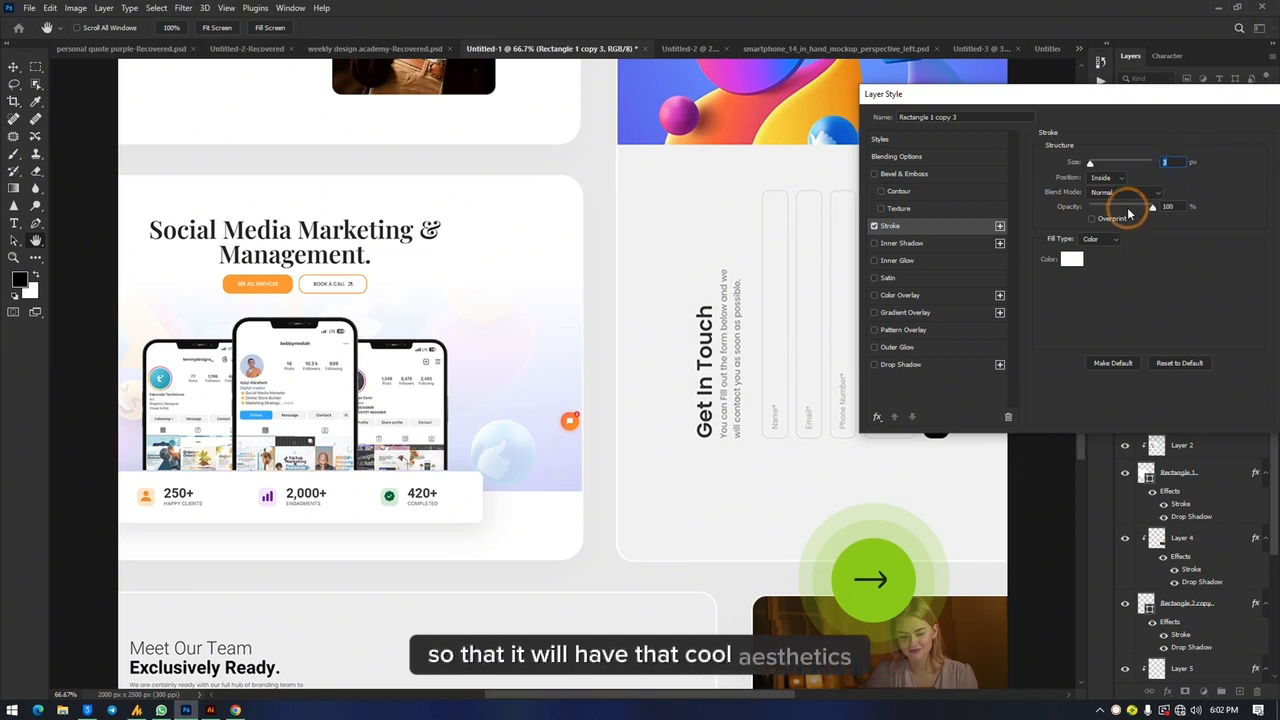
Step: Keep the stroke's position Inside and blend mode Normal, and reduce its opacity to 73%
click(1116, 179)
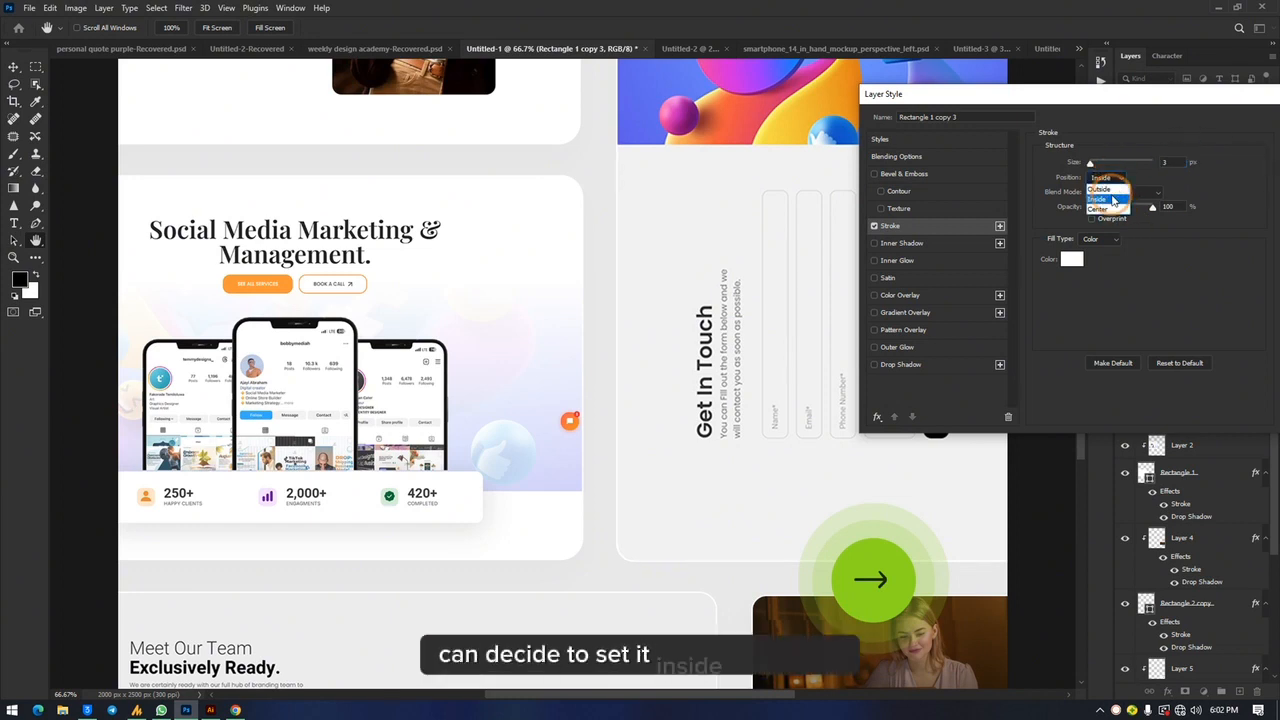
click(1218, 194)
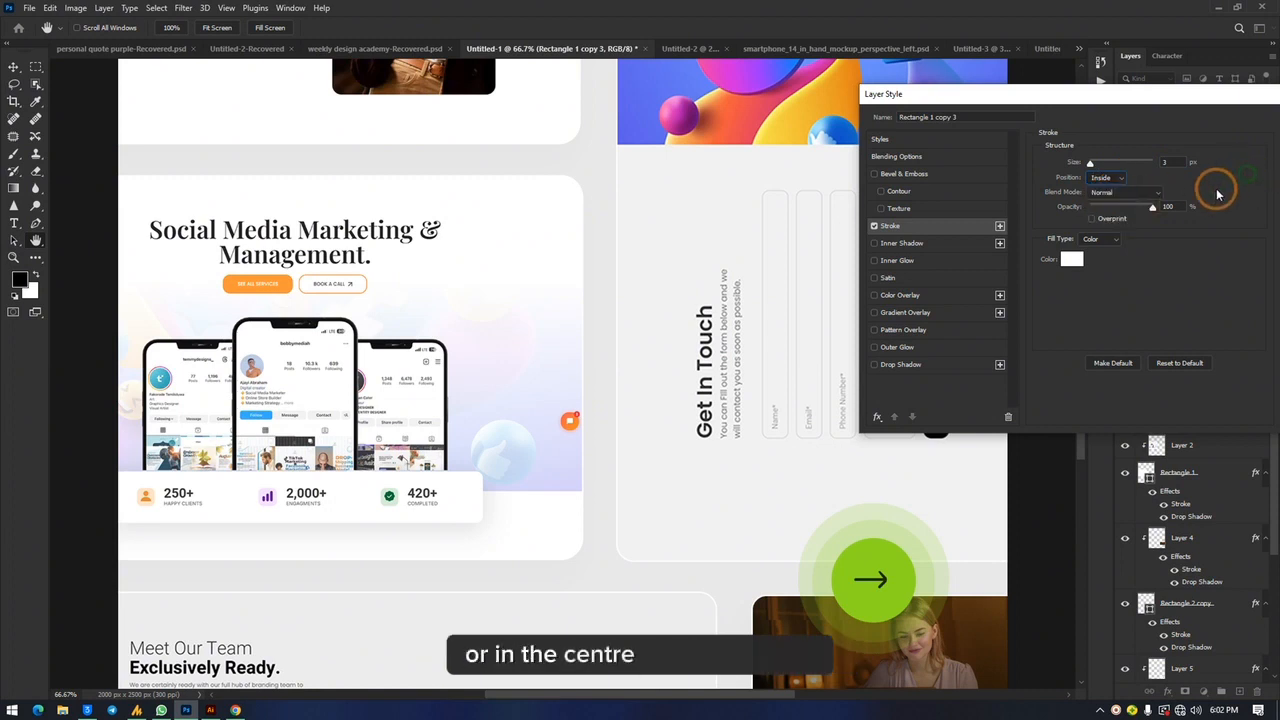
click(1128, 194)
click(1120, 192)
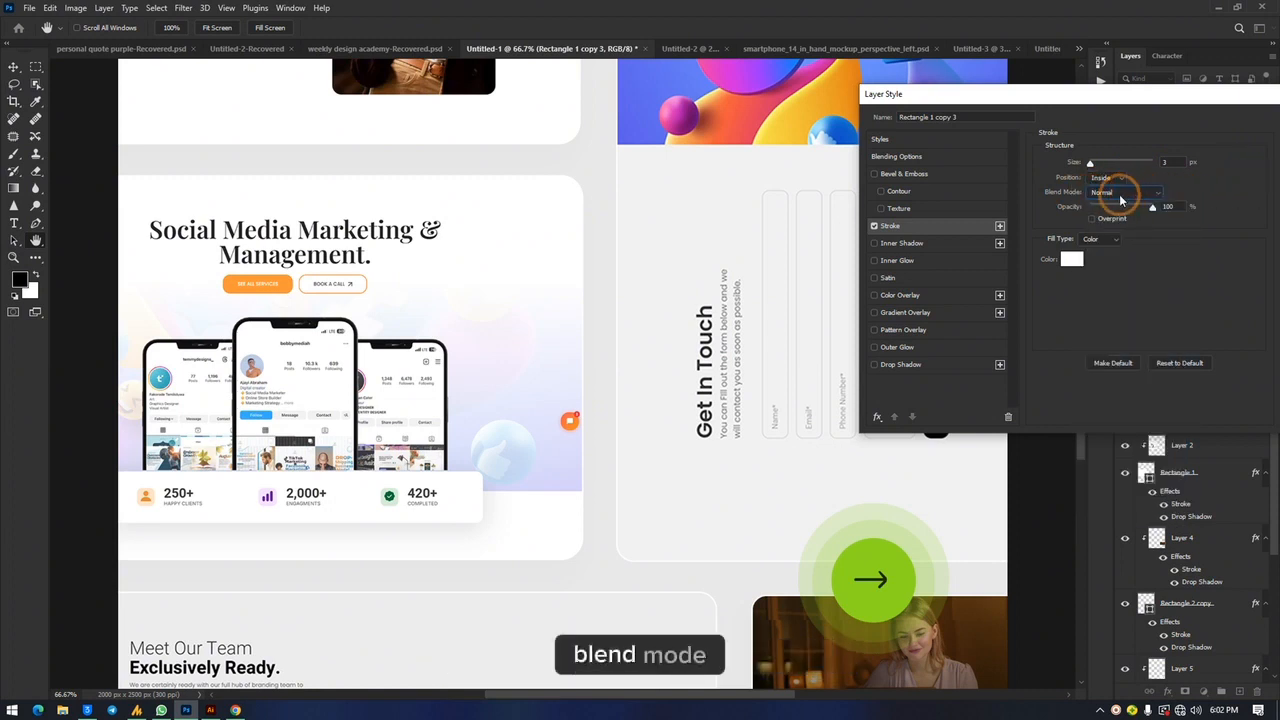
mouse_move(1157, 213)
mouse_down()
mouse_move(1120, 214)
mouse_move(1137, 220)
mouse_up()
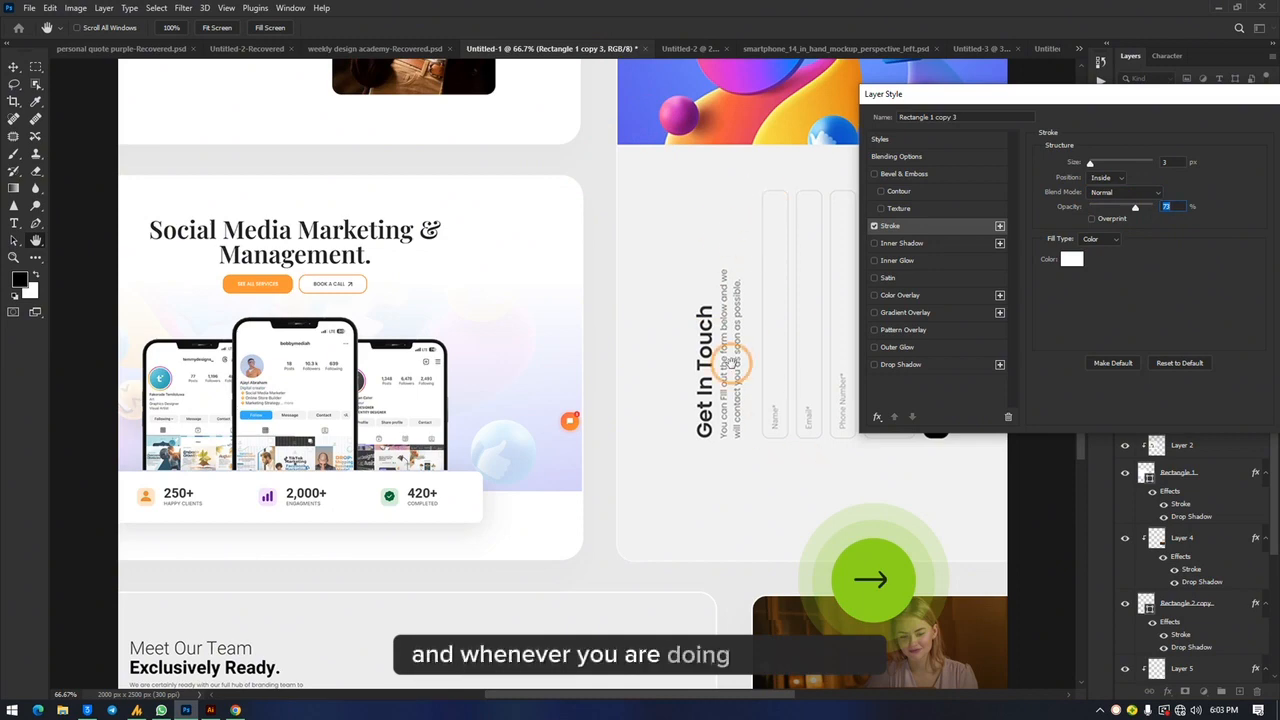
Step: Inspect the stroke on the whole layout and up close, and cancel the layer style changes
scroll(733, 363, down, 5)
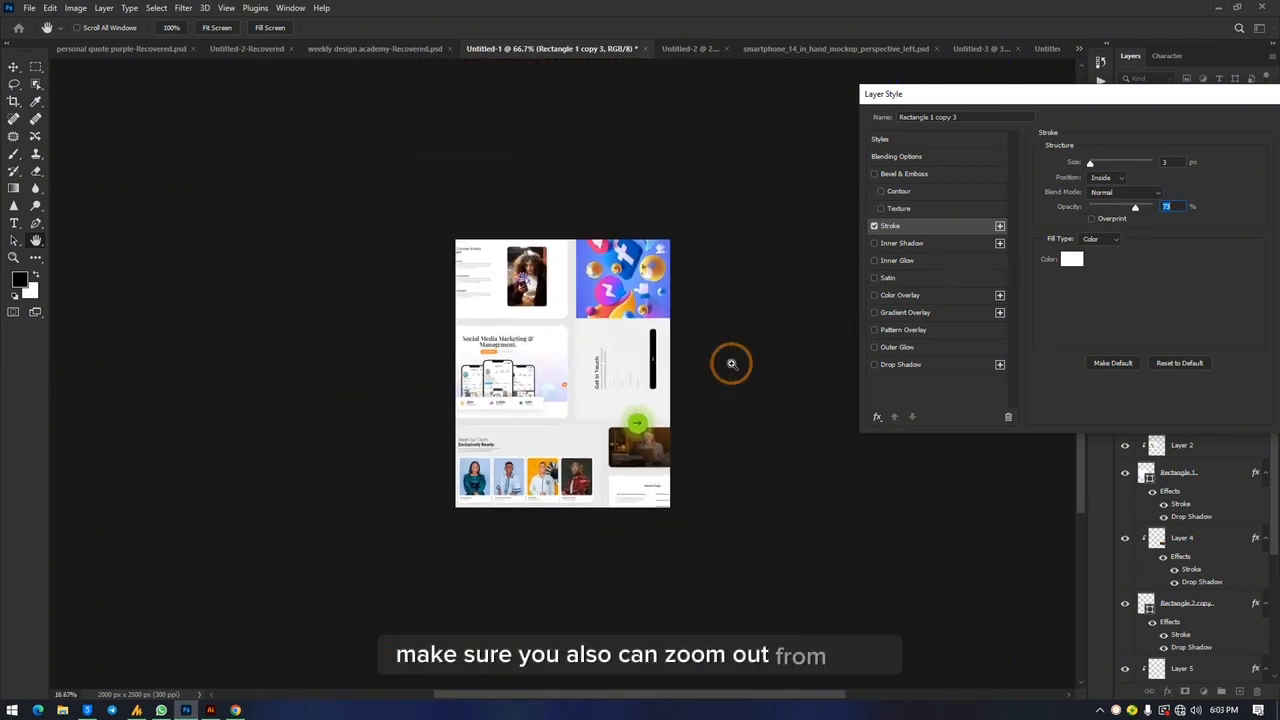
scroll(731, 363, up, 6)
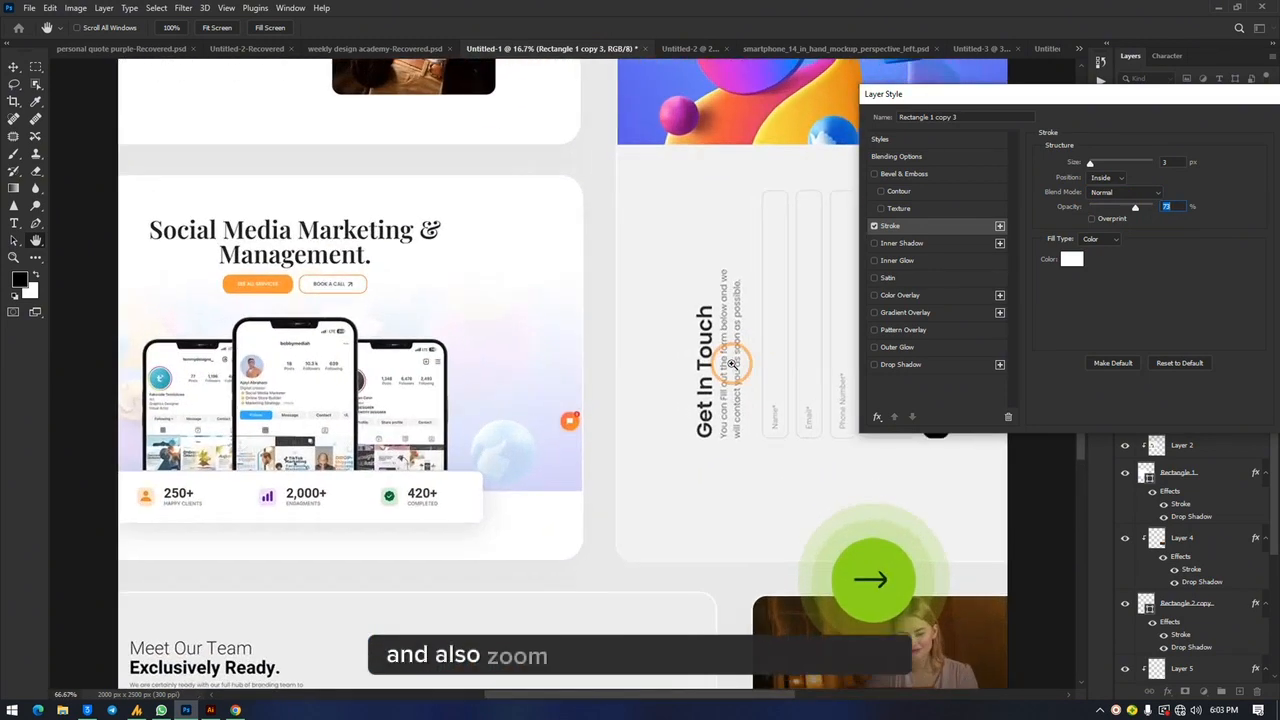
scroll(731, 363, down, 3)
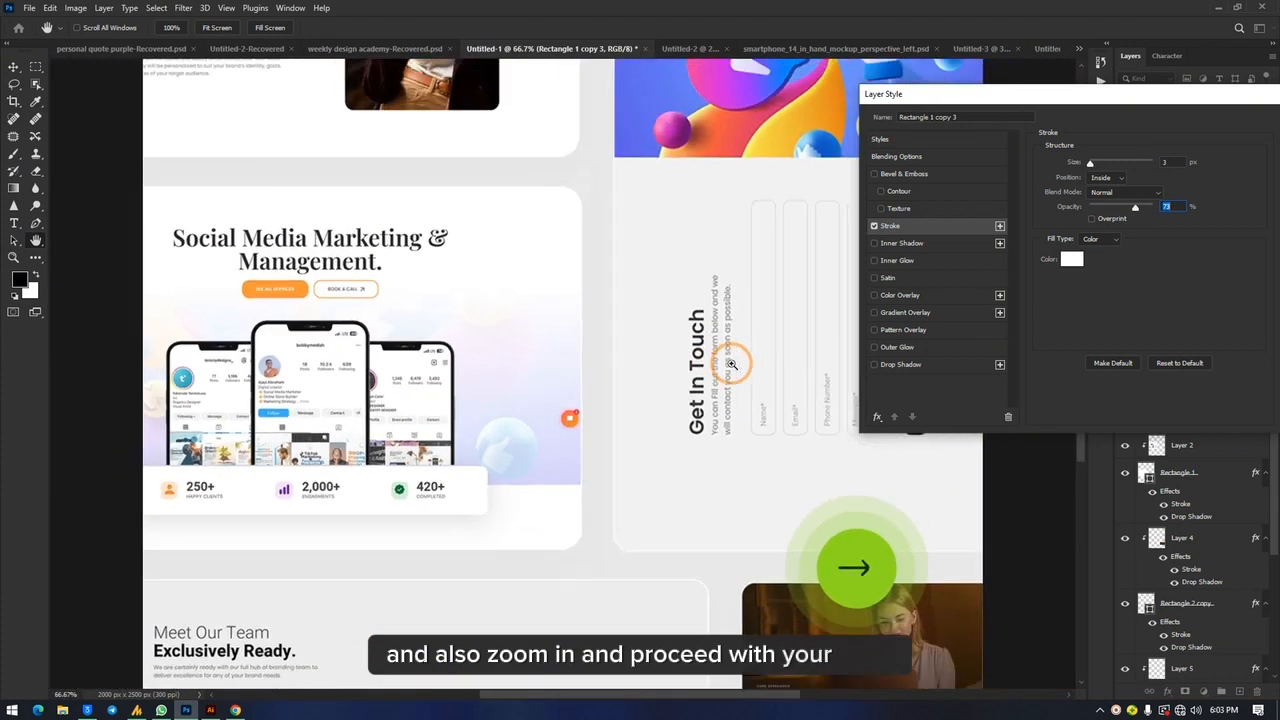
drag(1044, 100, 844, 132)
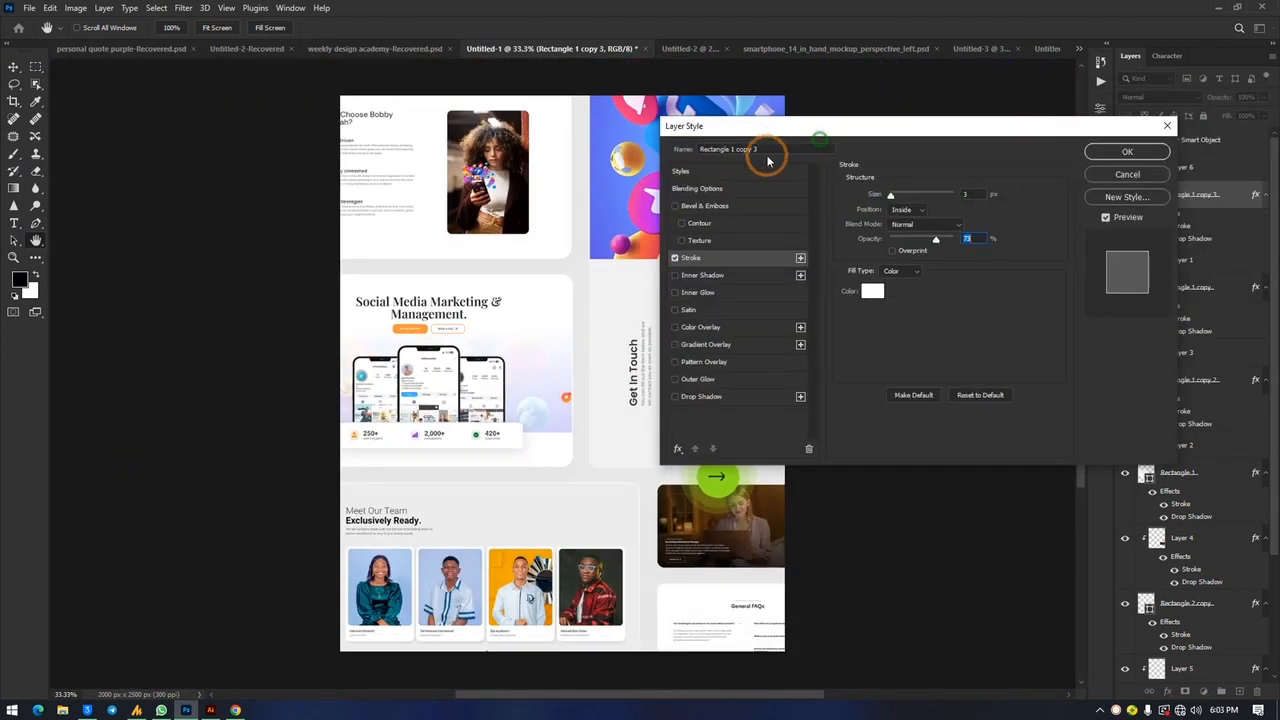
click(1107, 179)
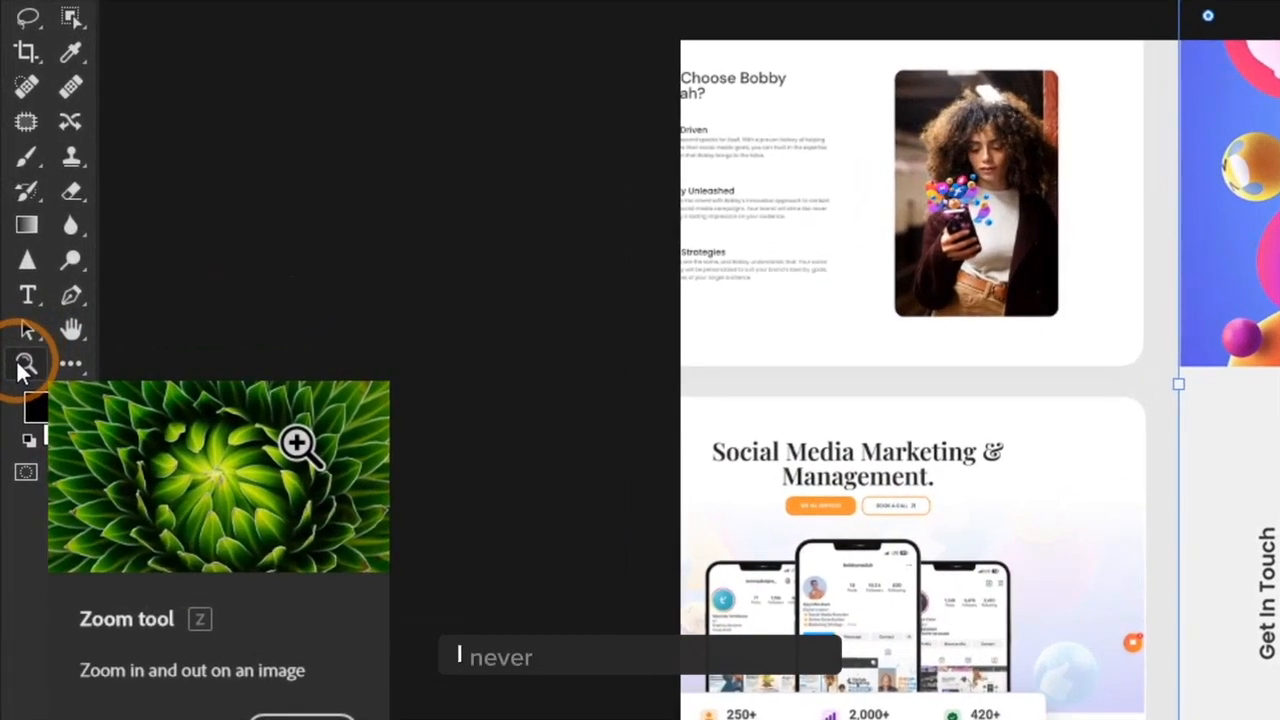
Step: Magnify the web layout with the Zoom tool's scrubby zoom
click(25, 362)
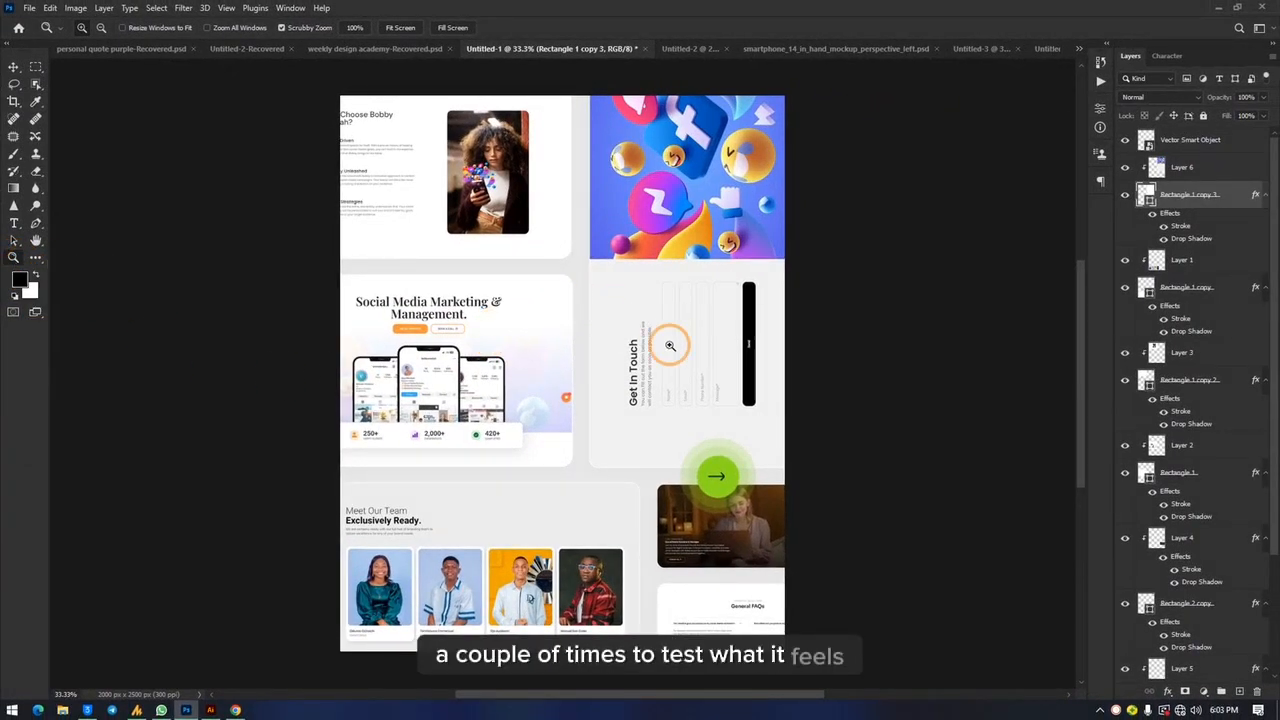
drag(677, 343, 411, 366)
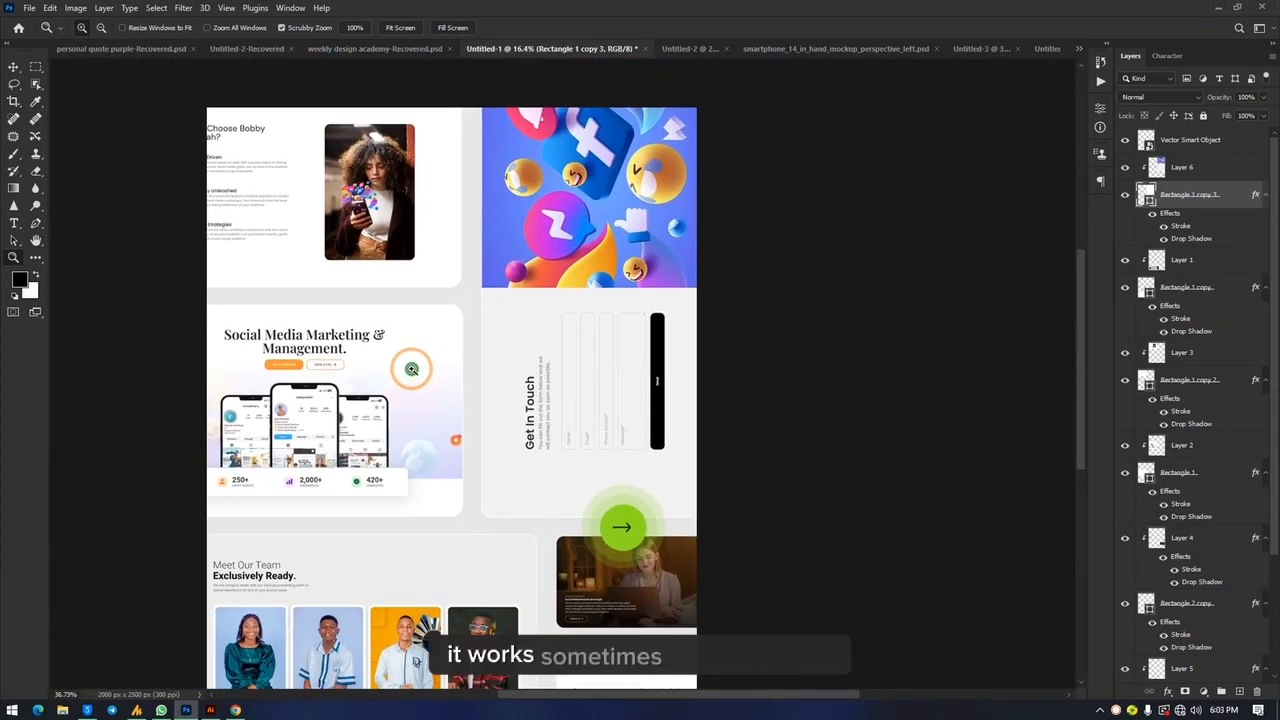
Step: Switch to Untitled-2 and shift the Screen 01 layer over the phone mockup with the Move tool
click(692, 48)
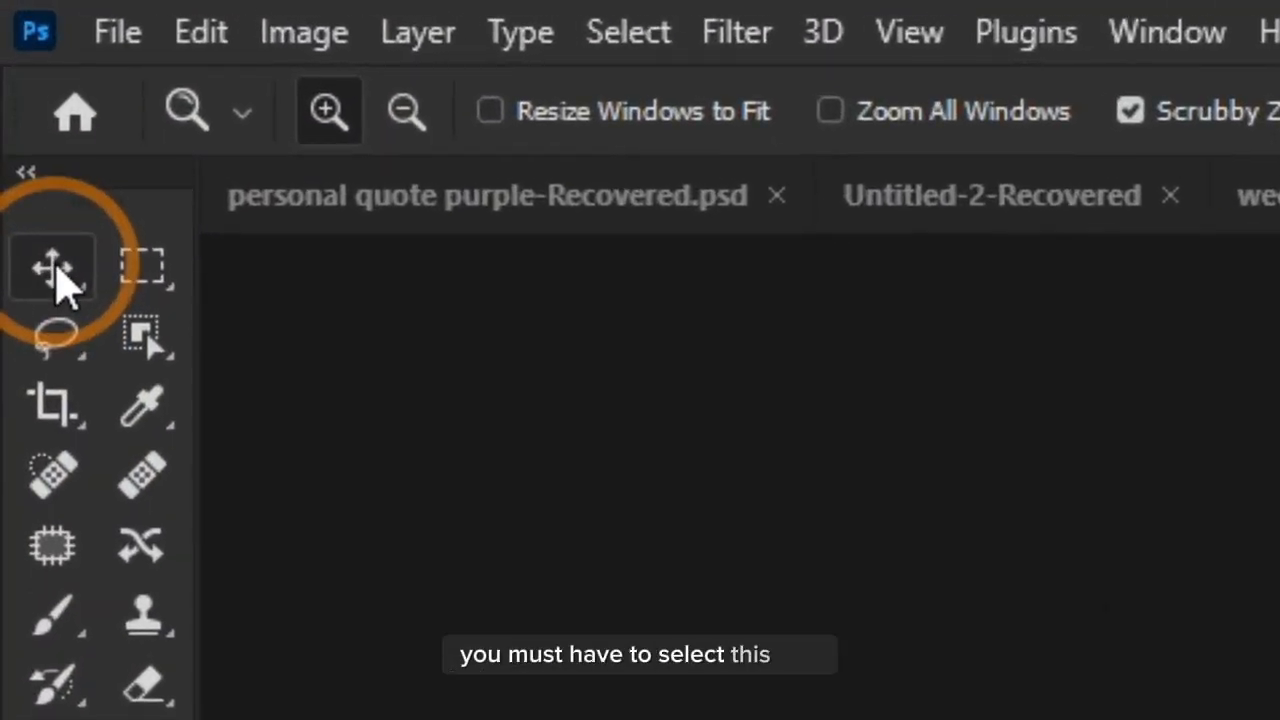
click(56, 270)
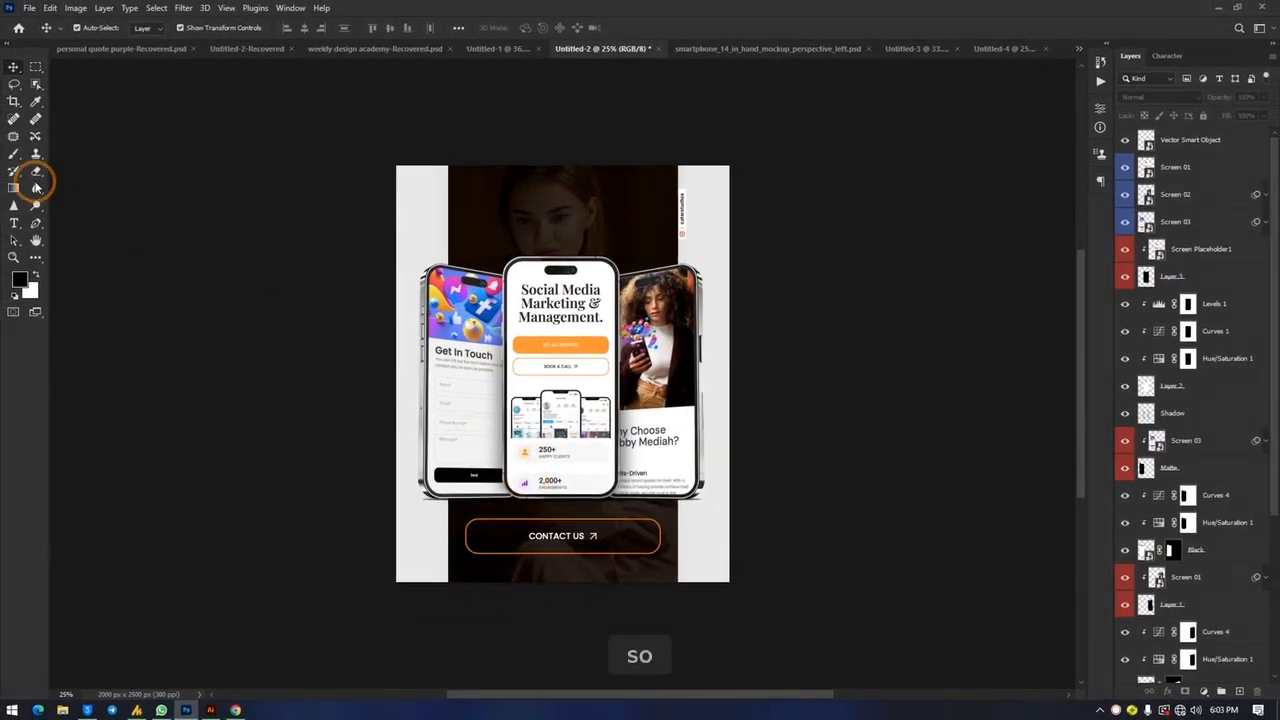
click(590, 378)
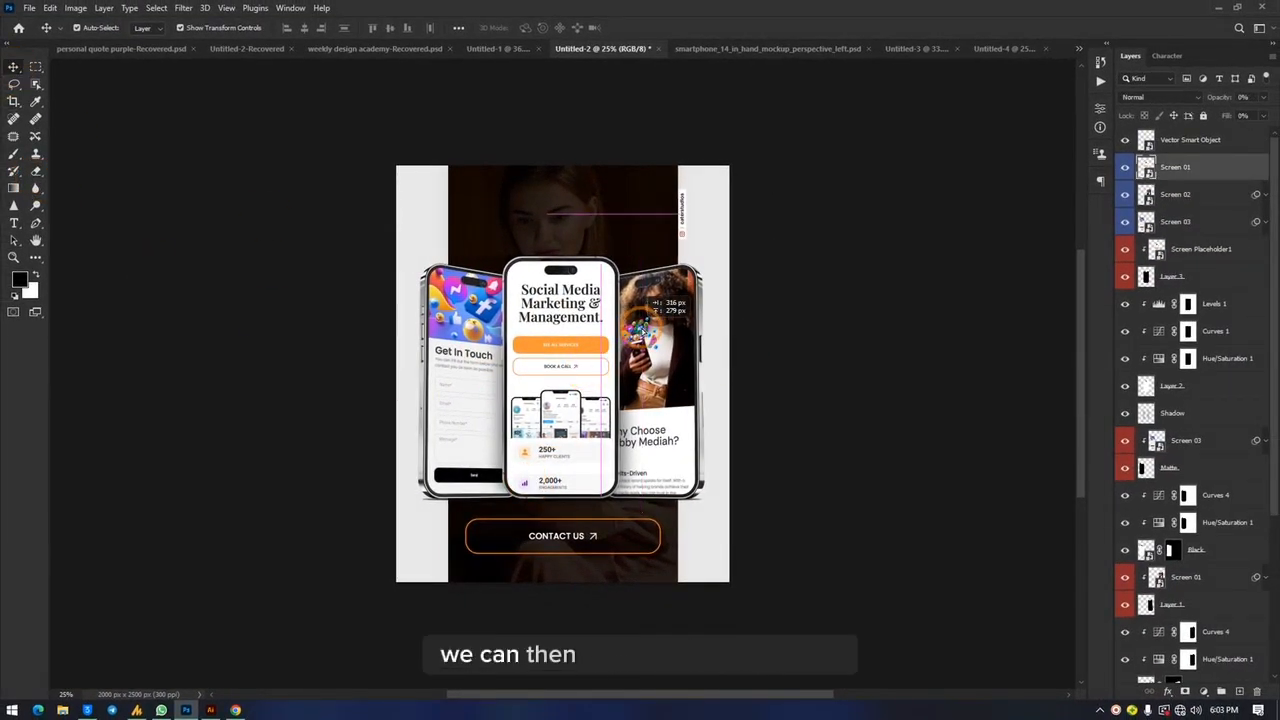
drag(591, 194, 363, 191)
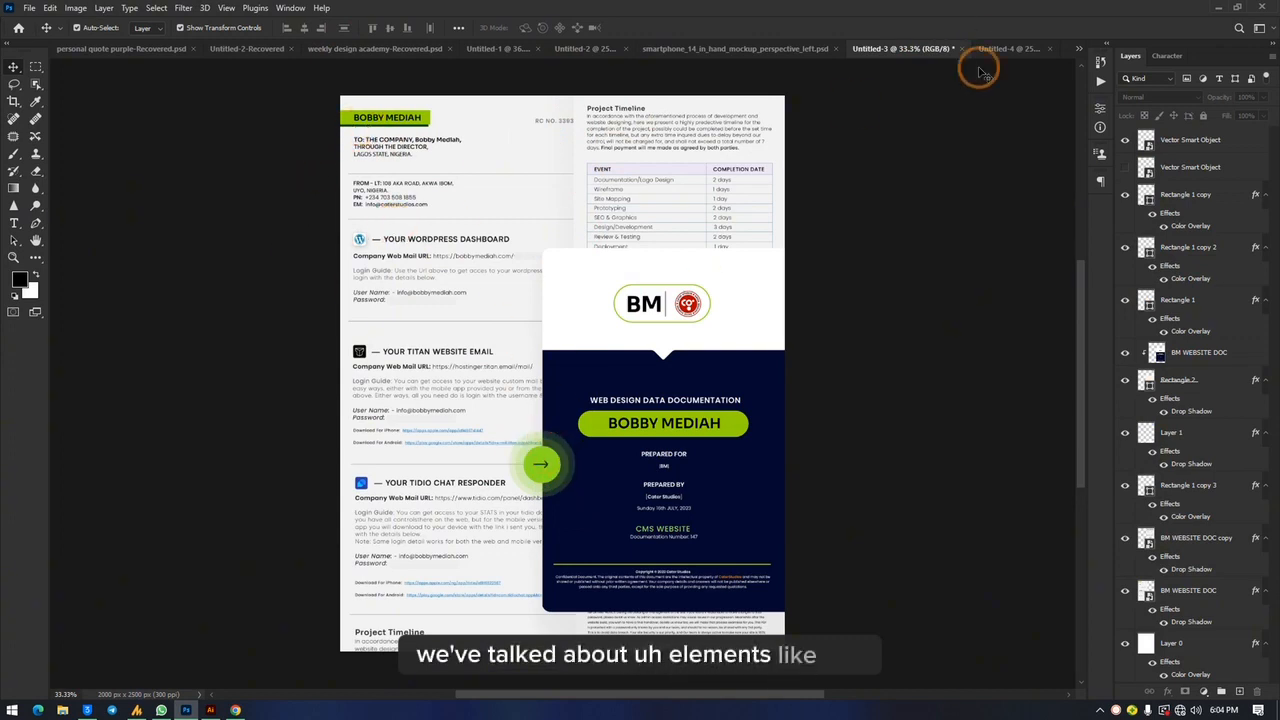
Step: Switch to Untitled-4 and try moving the arrow circle, the review screenshot and the dark rounded card out of place
click(1004, 49)
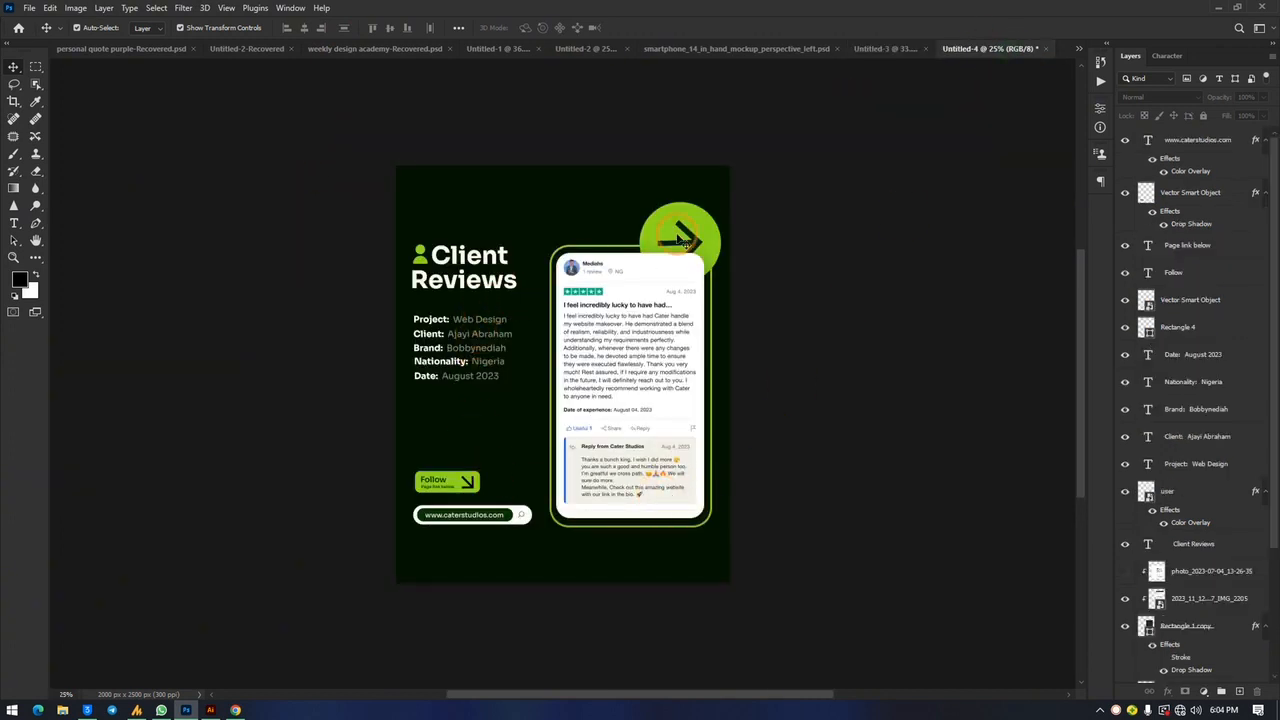
drag(676, 233, 545, 284)
click(632, 282)
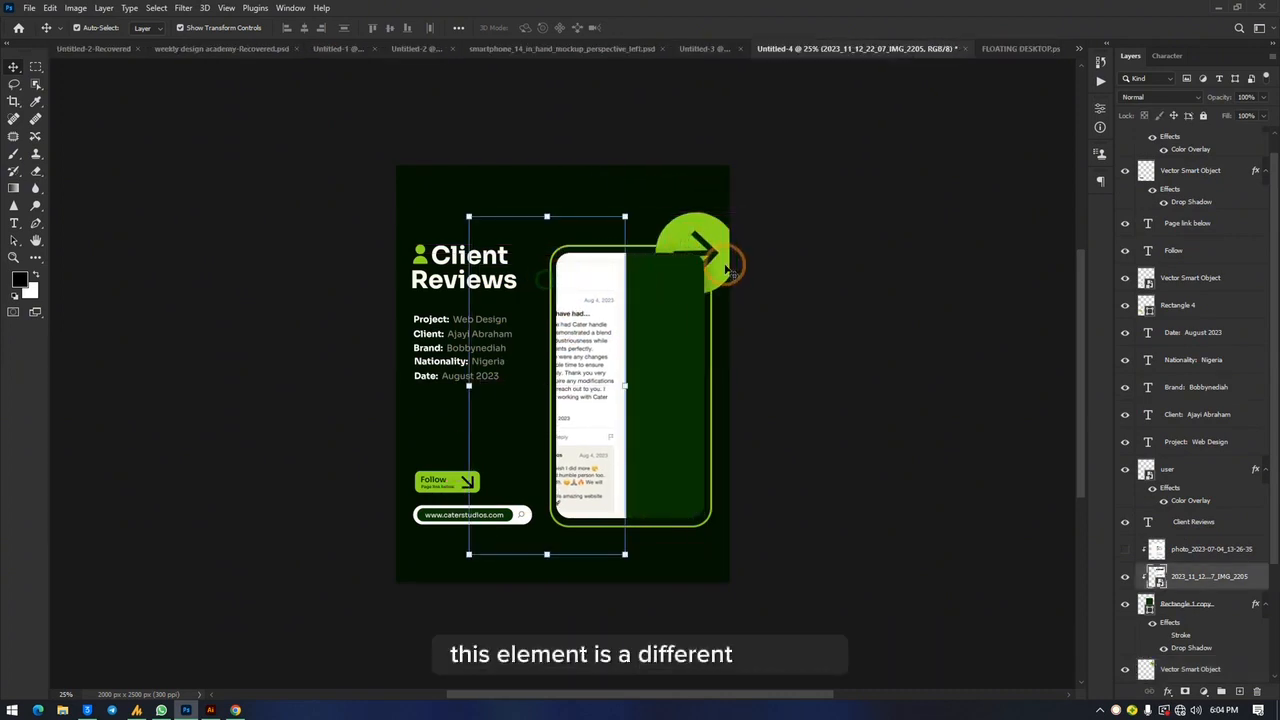
drag(690, 279, 632, 371)
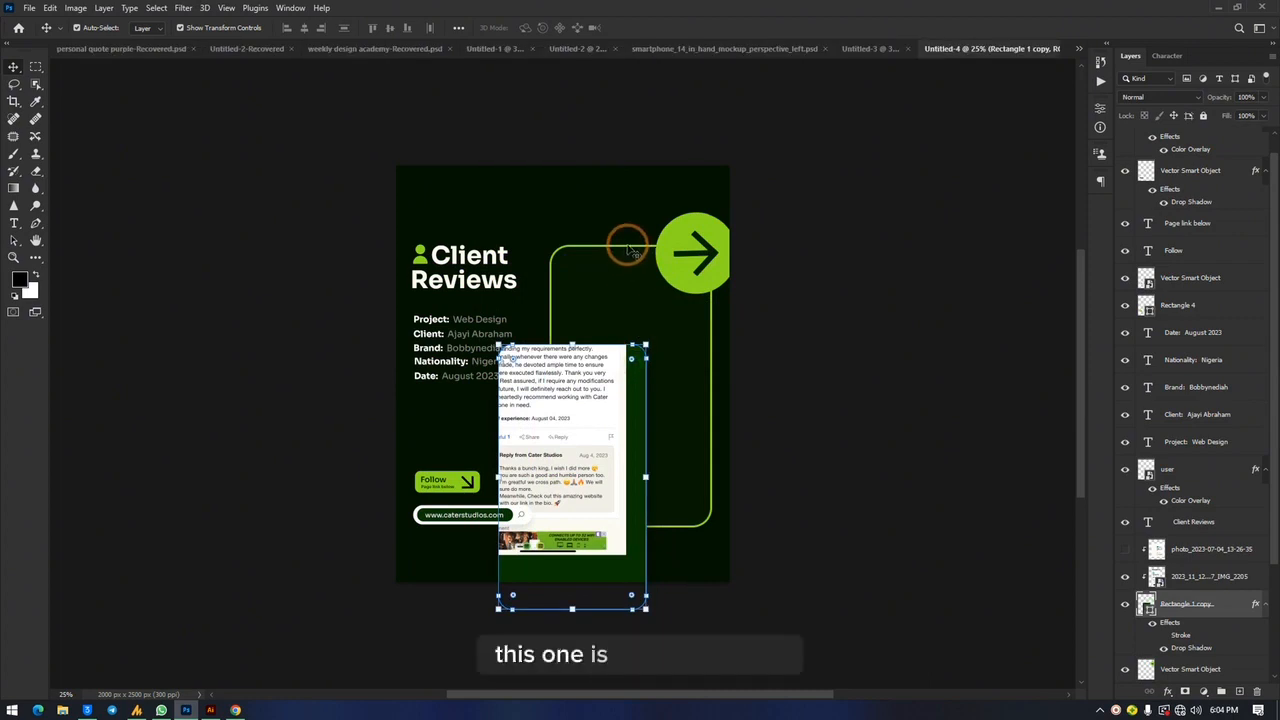
Step: Select the outlined frame and the card individually, undo the card and review screenshot moves, and deselect everything
click(632, 265)
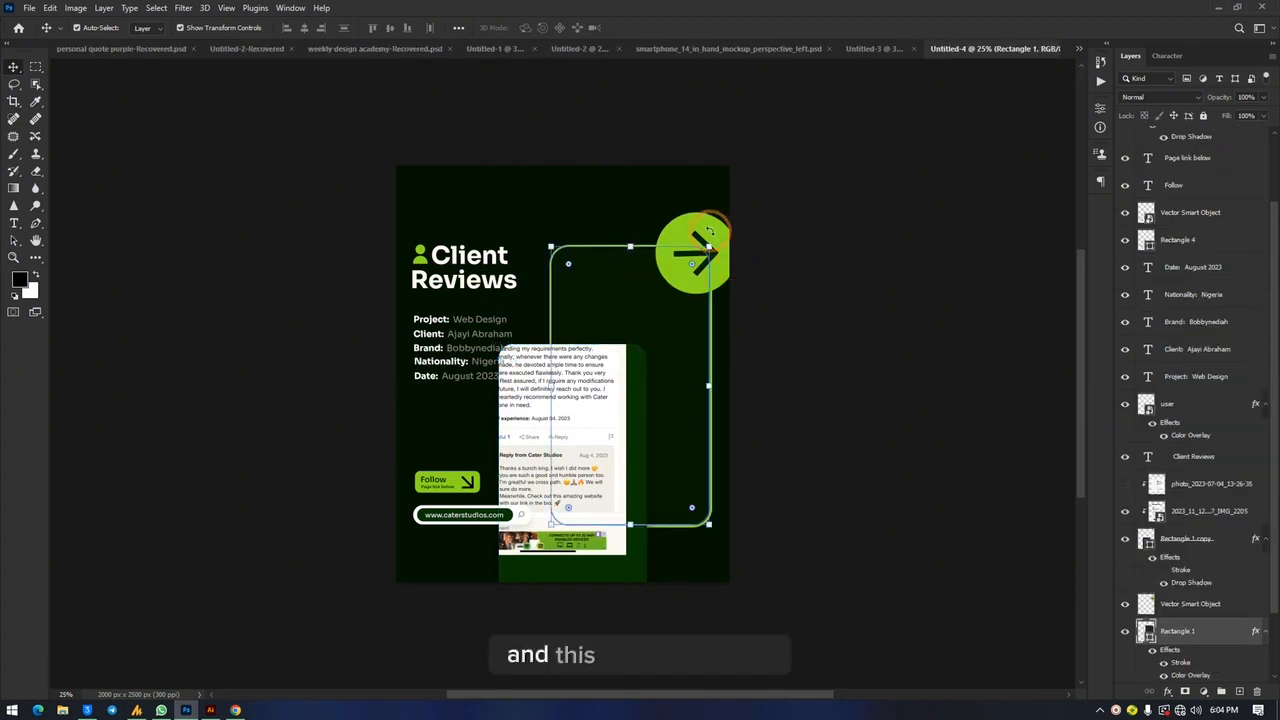
click(777, 214)
click(692, 255)
click(633, 380)
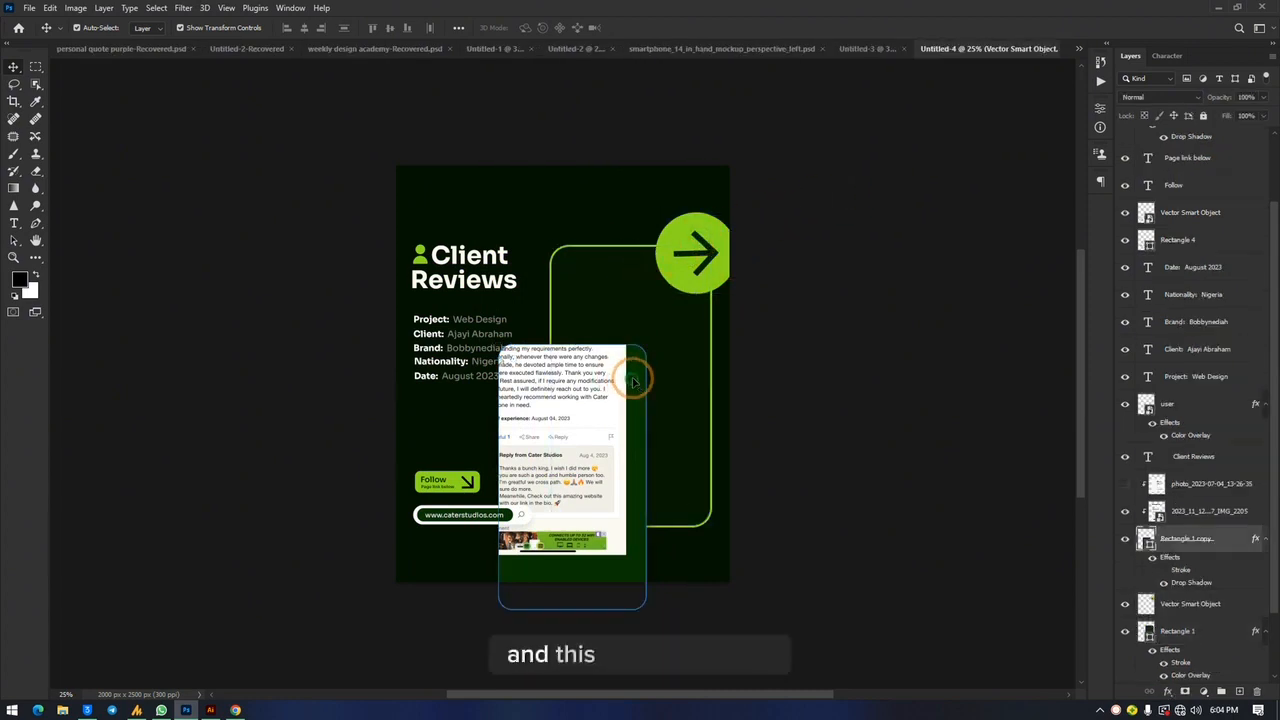
drag(633, 380, 708, 388)
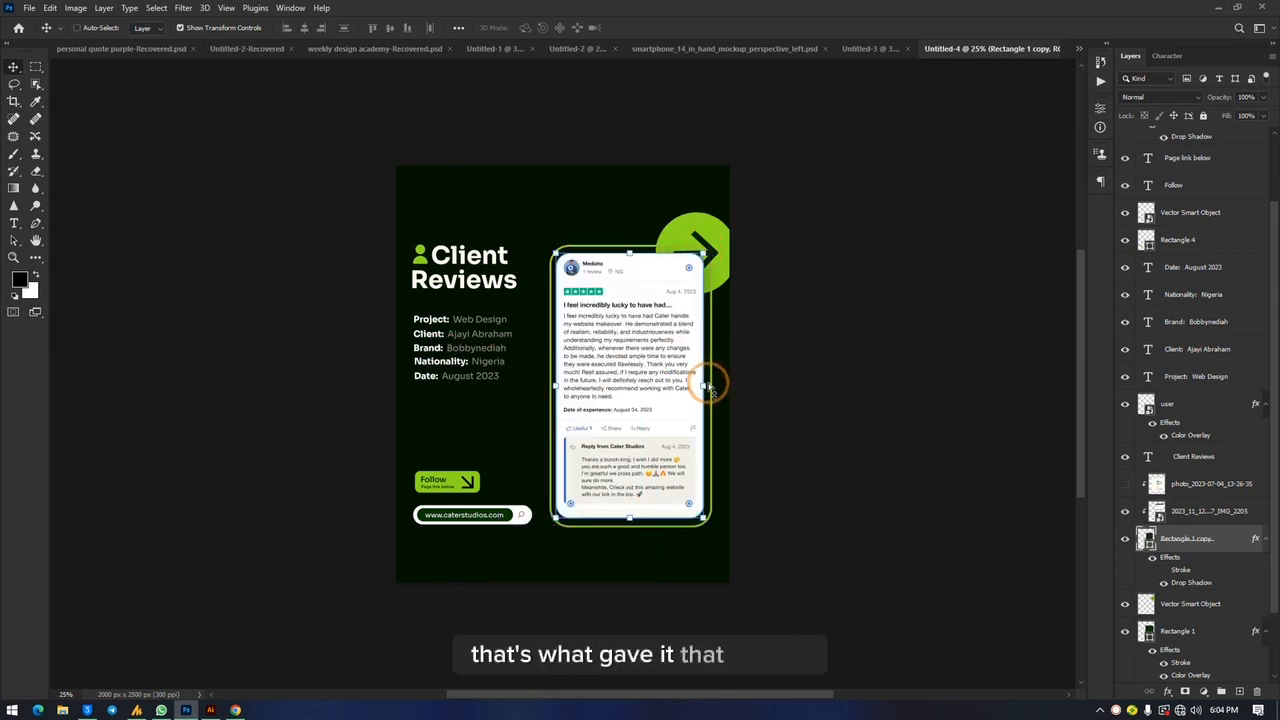
click(846, 288)
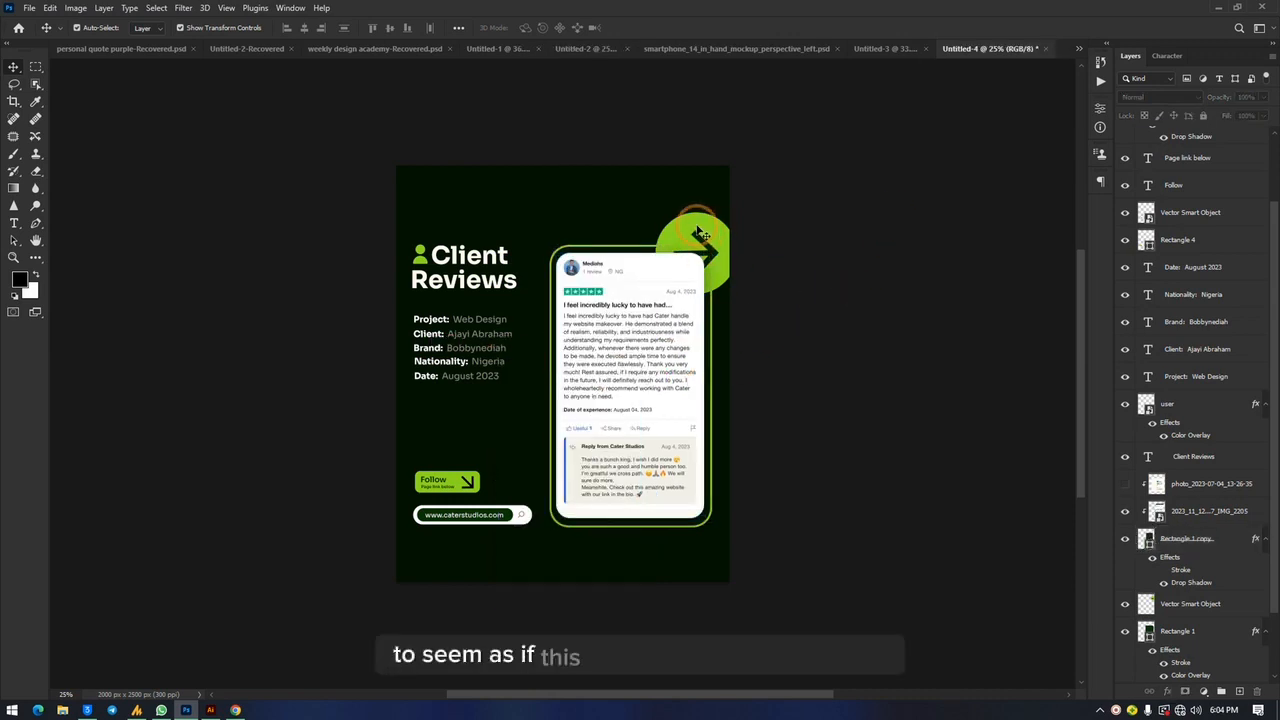
click(672, 282)
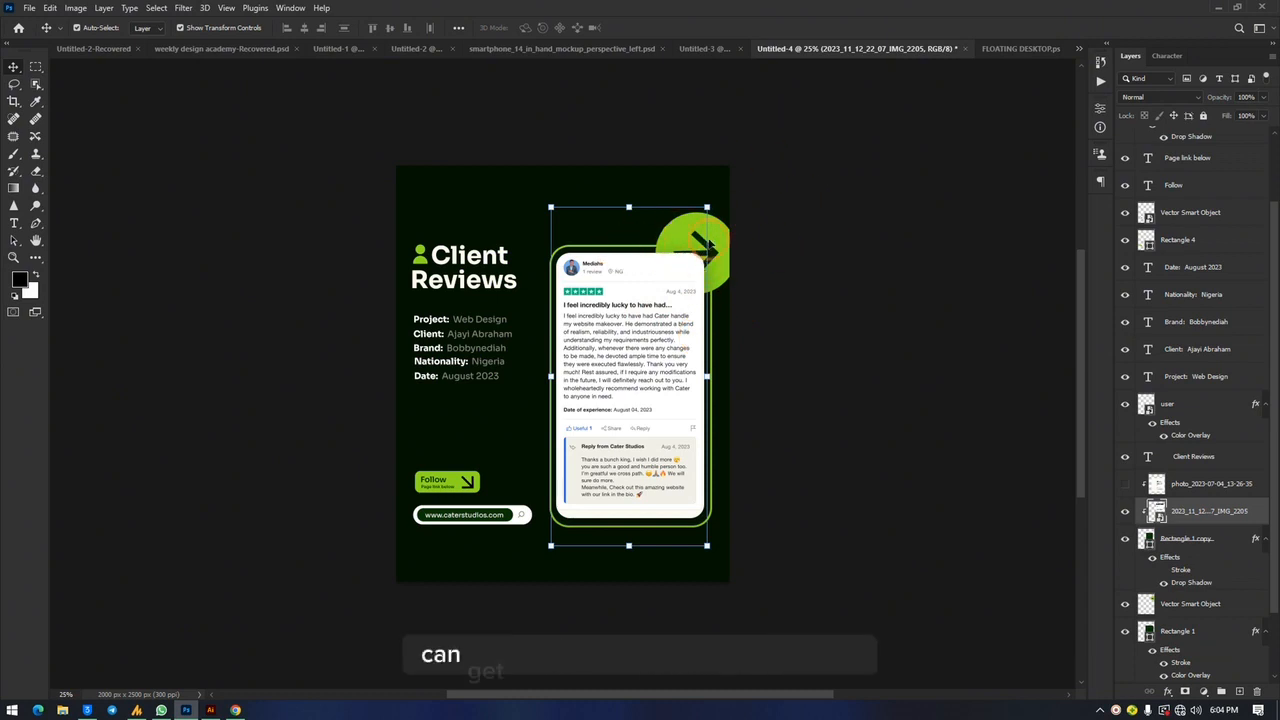
click(823, 371)
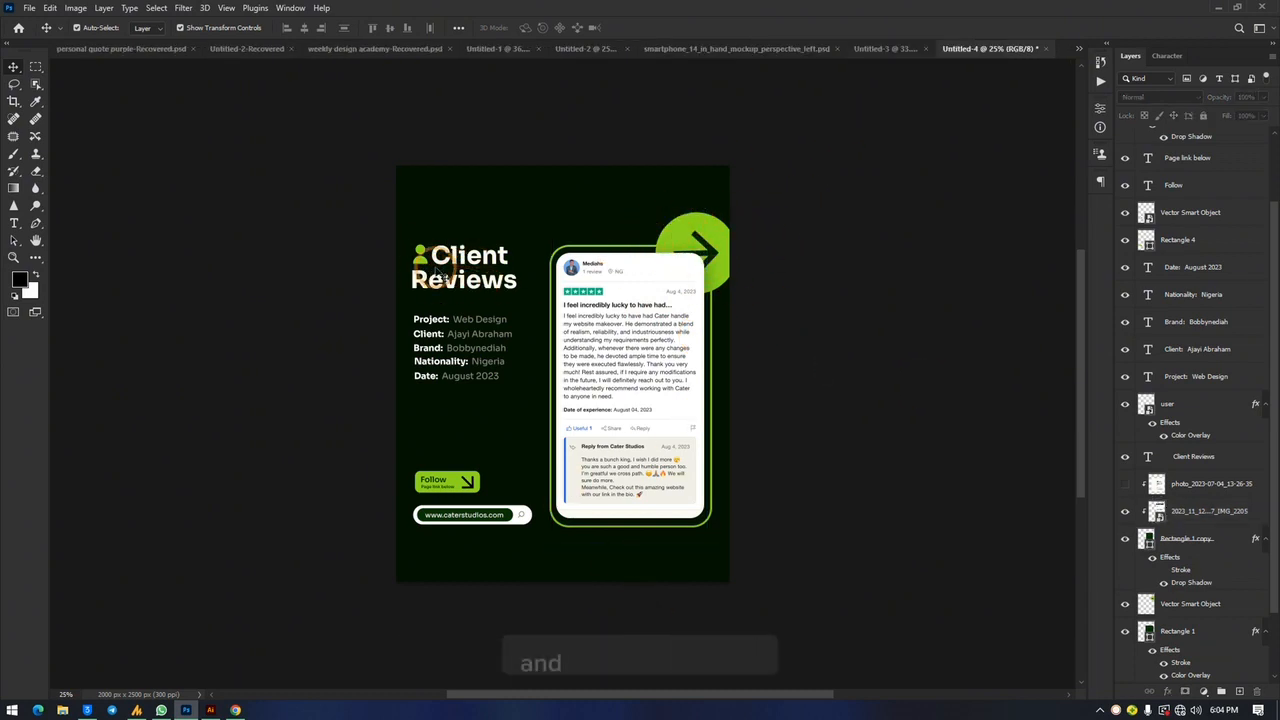
Step: Switch to FLOATING DESKTOP.psd and nudge the green CONTACT US PAGE ribbon slightly
click(1081, 49)
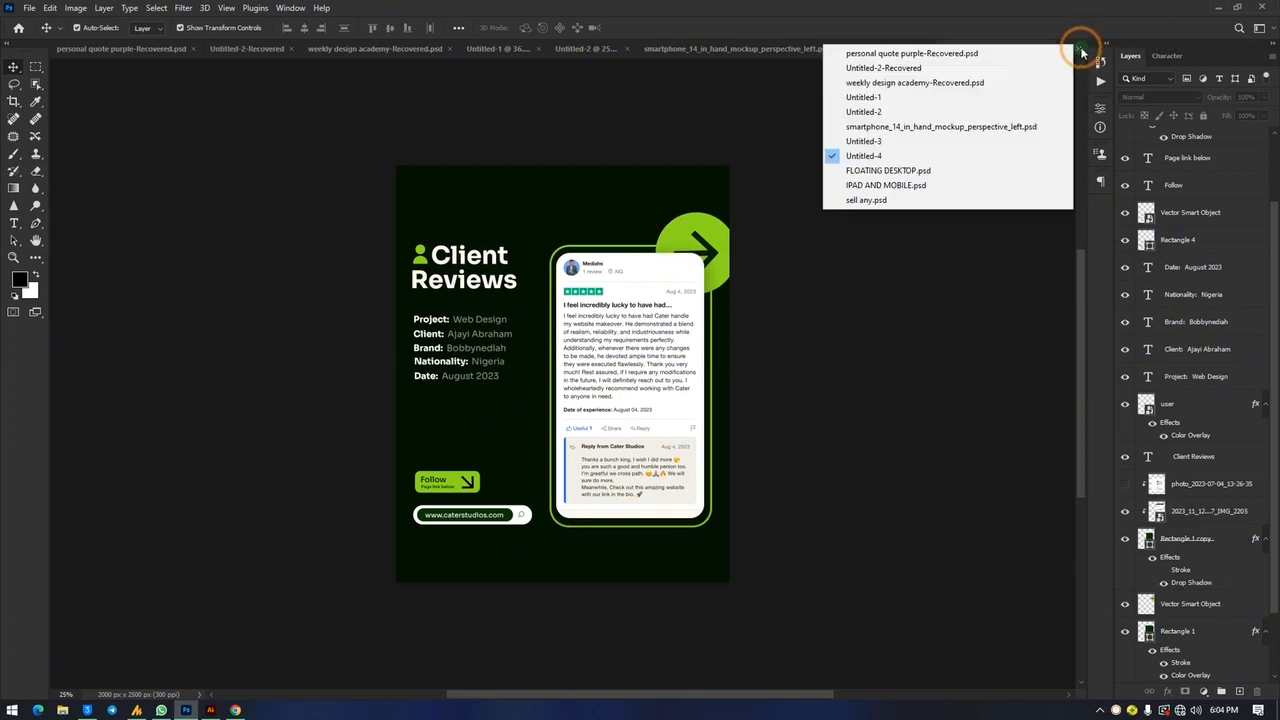
click(891, 169)
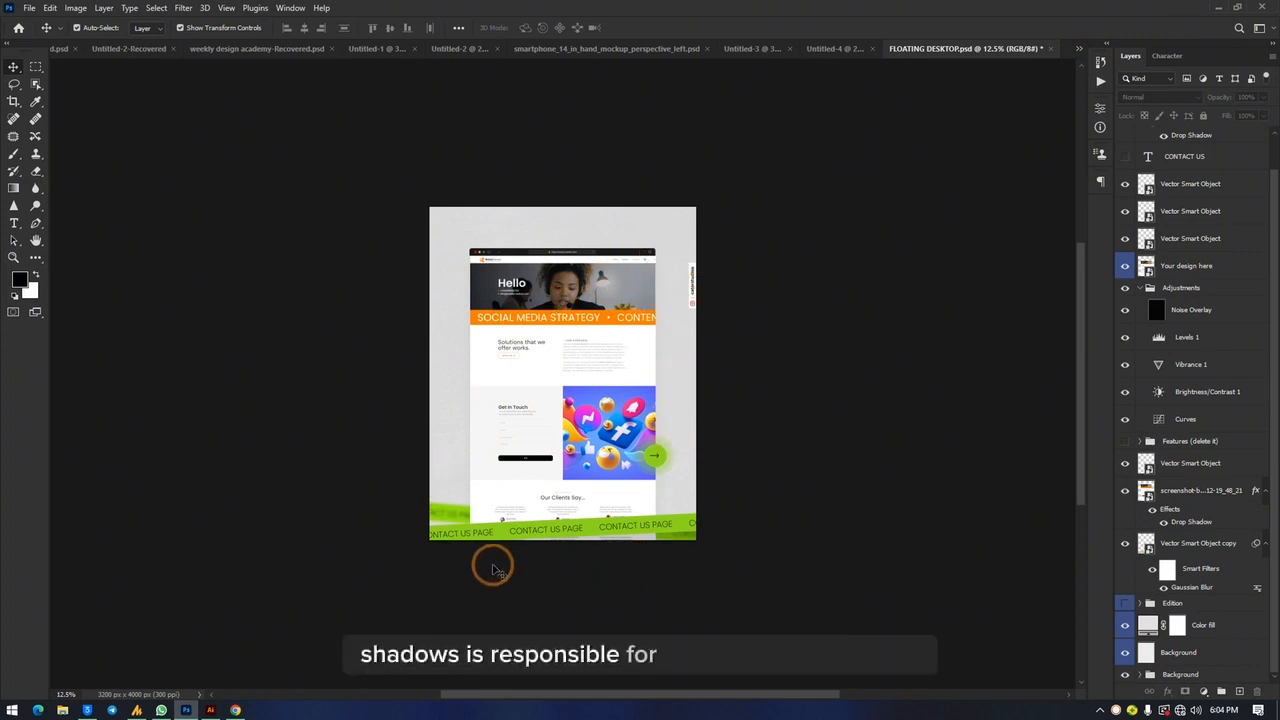
mouse_move(595, 527)
mouse_down()
mouse_move(594, 430)
mouse_move(586, 523)
mouse_up()
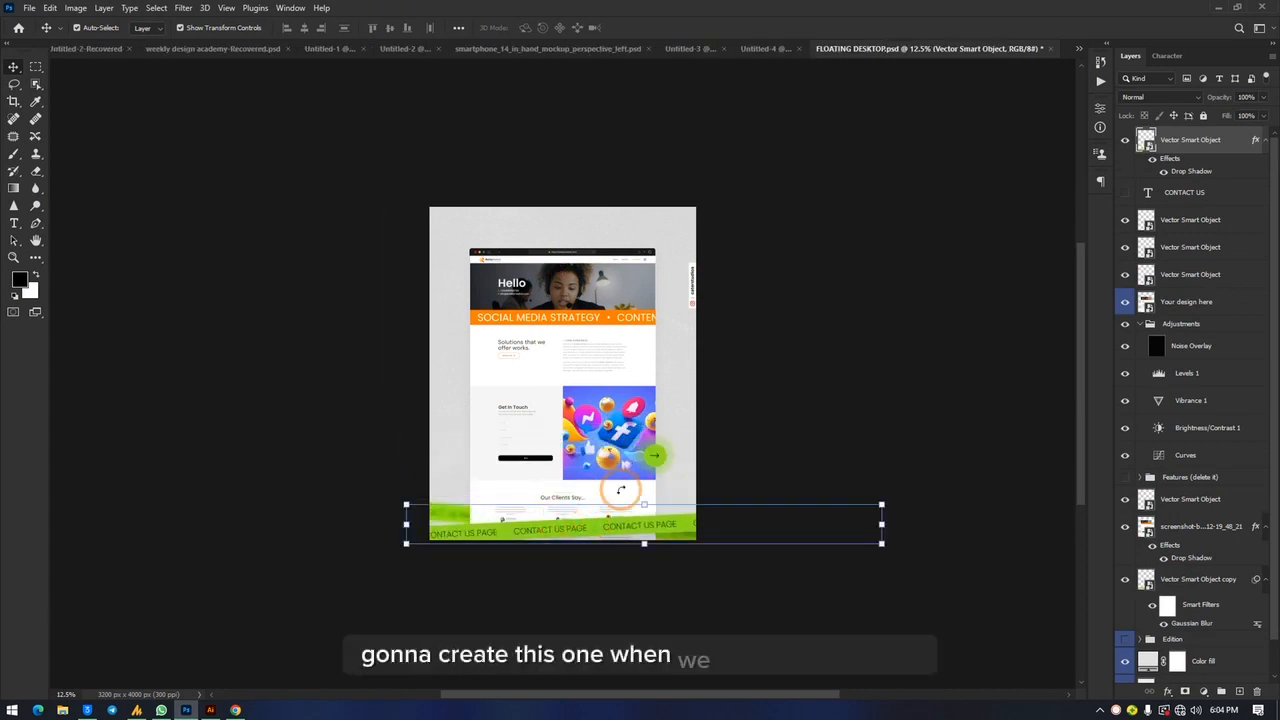
Step: View the device mockups in IPAD AND MOBILE.psd, and switch to sell any.psd
click(1079, 49)
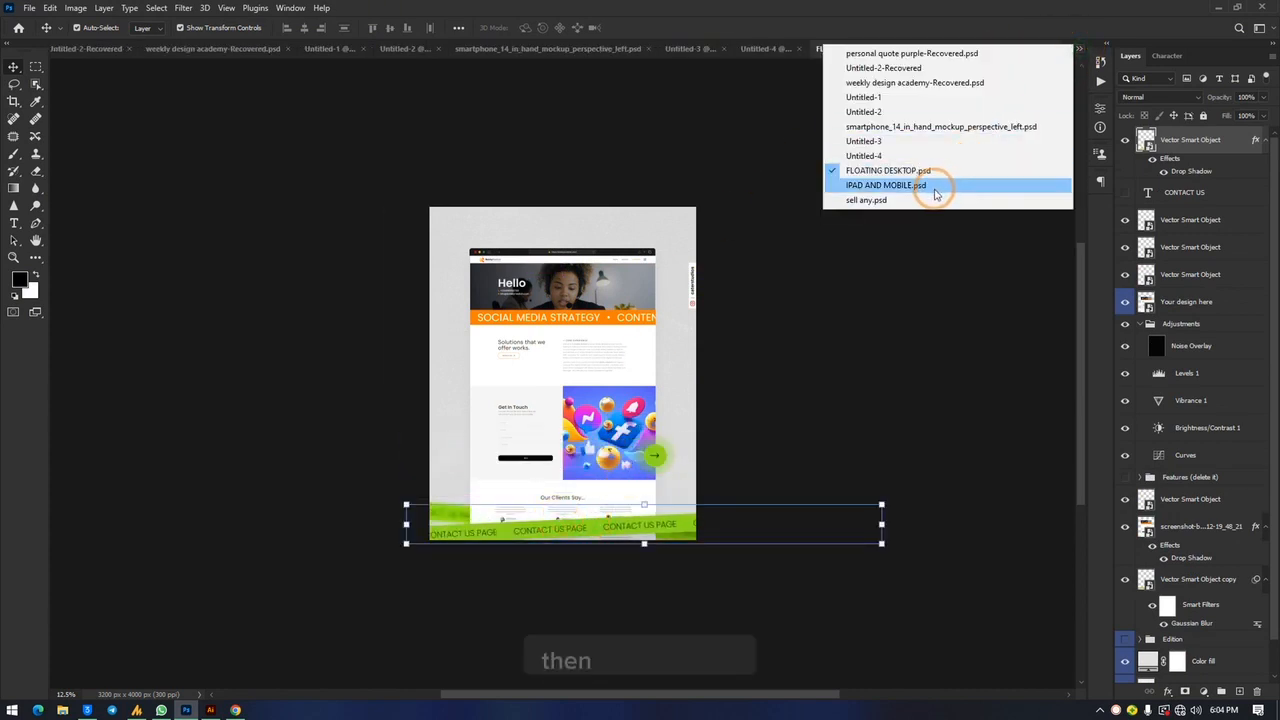
click(912, 187)
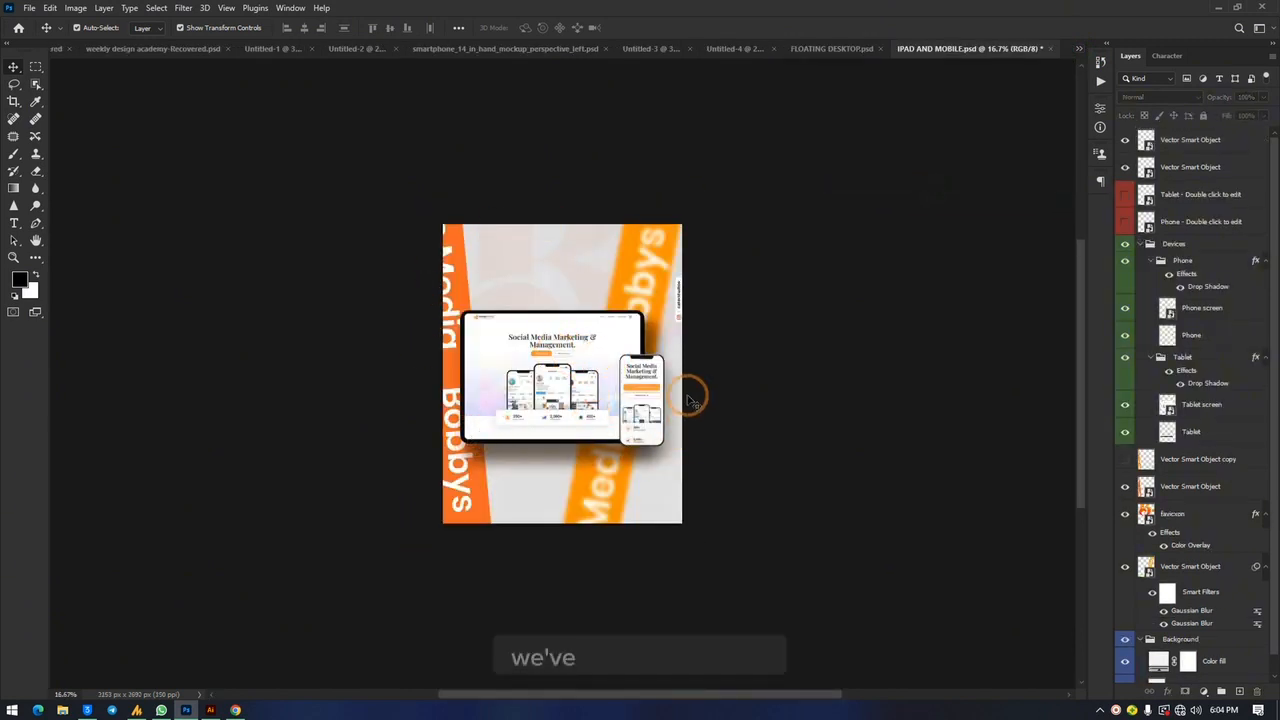
click(1079, 49)
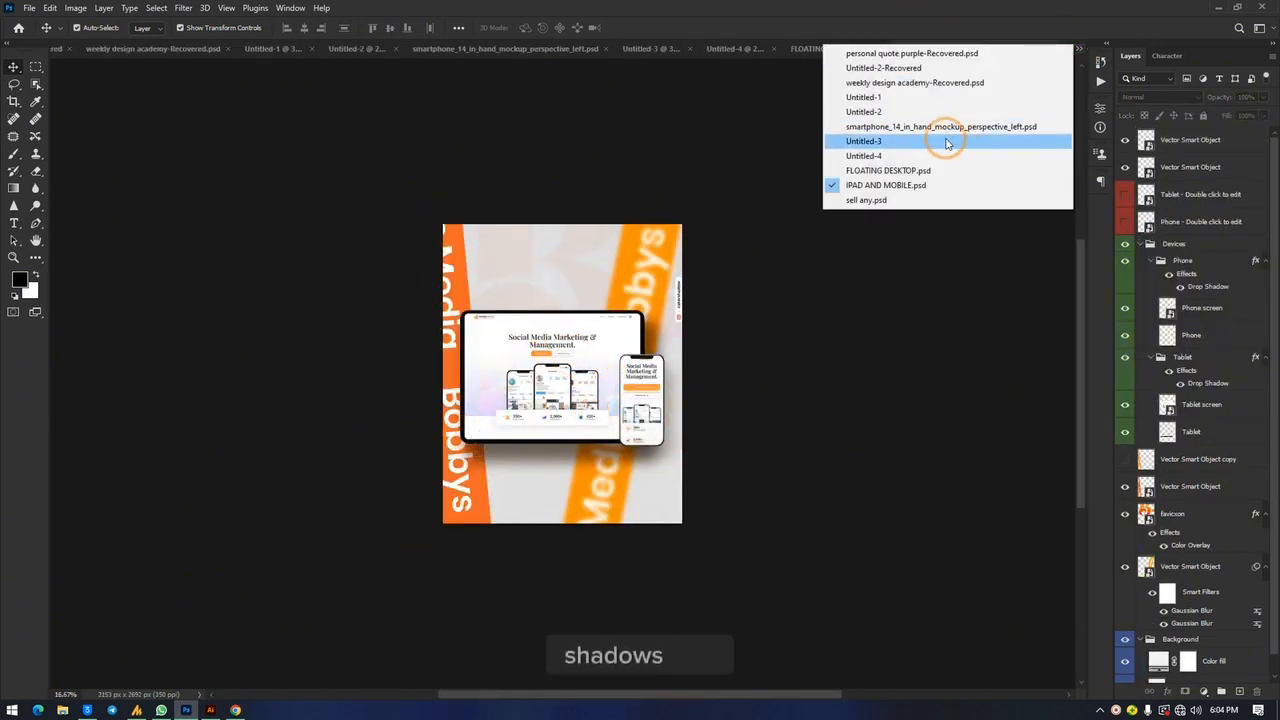
click(908, 202)
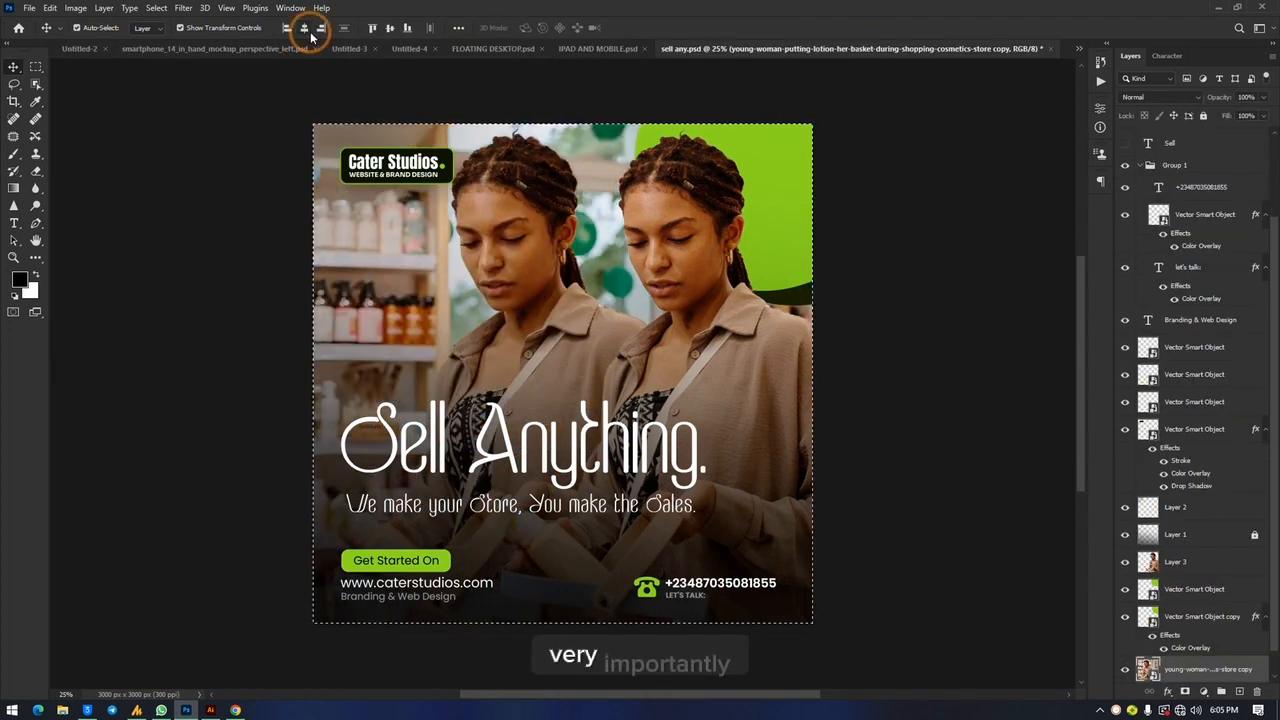
Step: Centre the background photo horizontally on the canvas, and practise selecting and deselecting the whole canvas
click(311, 33)
click(436, 311)
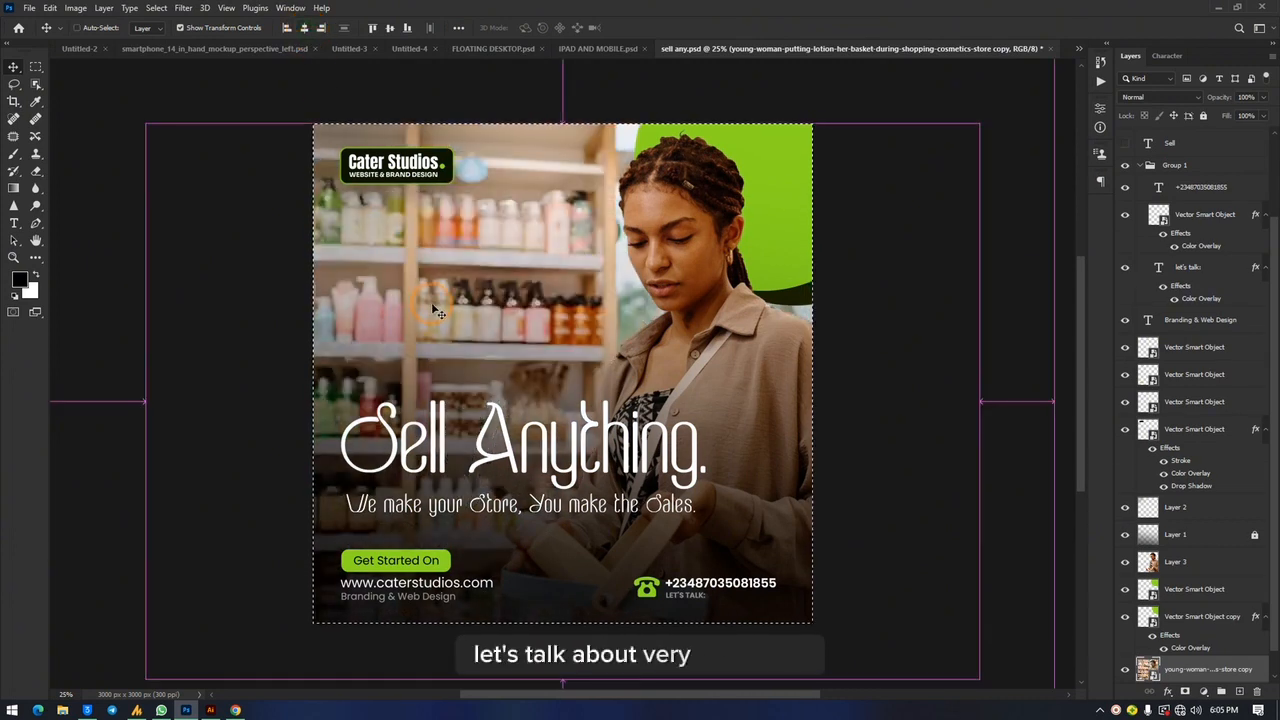
key(ctrl+d)
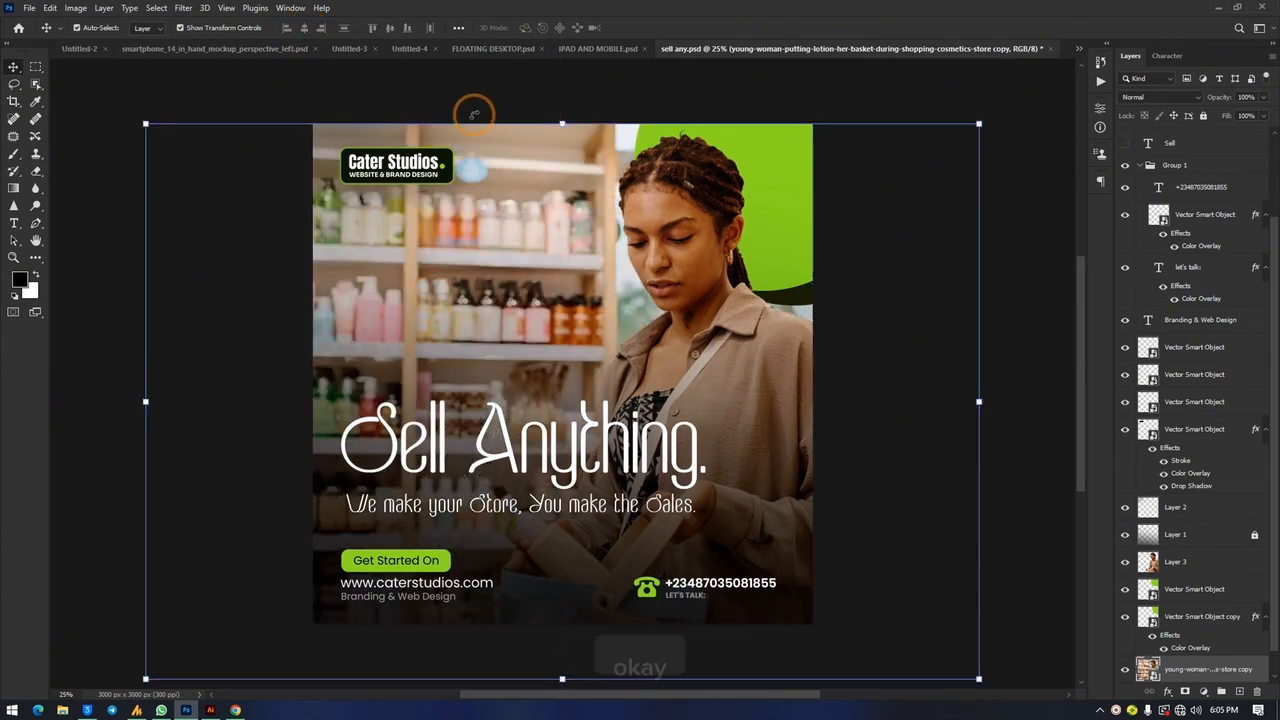
key(ctrl+a)
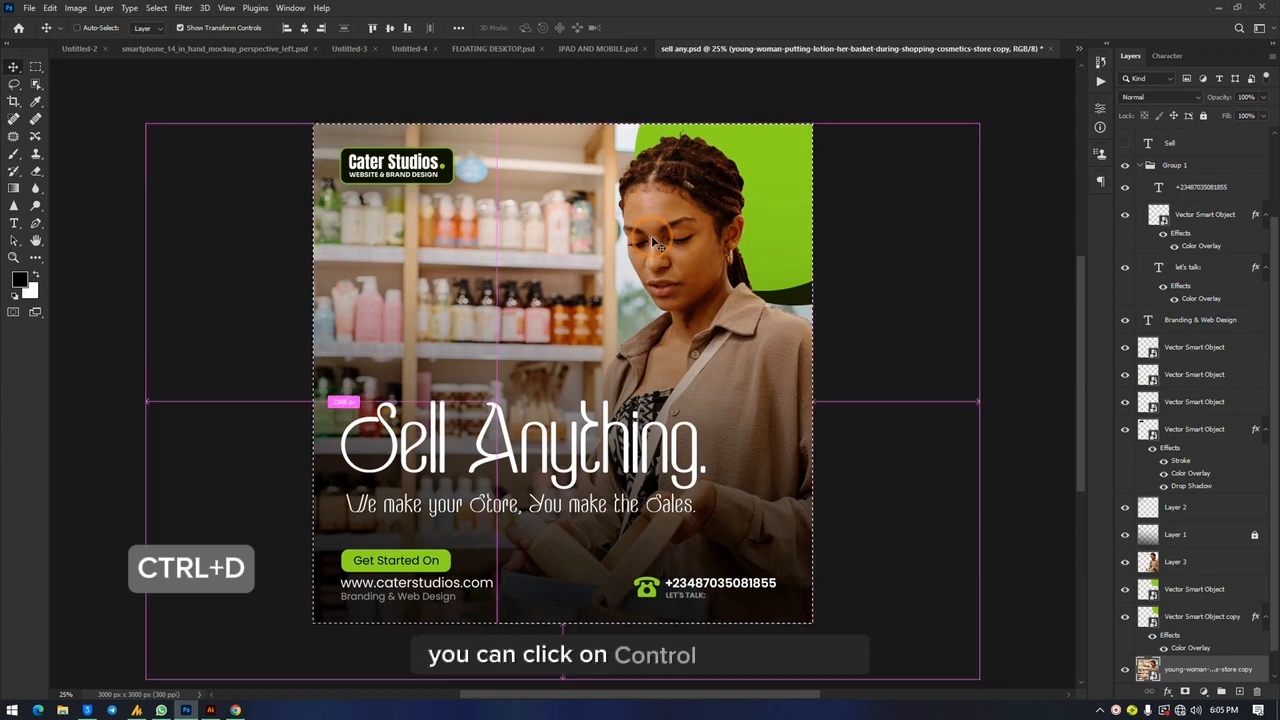
key(ctrl+d)
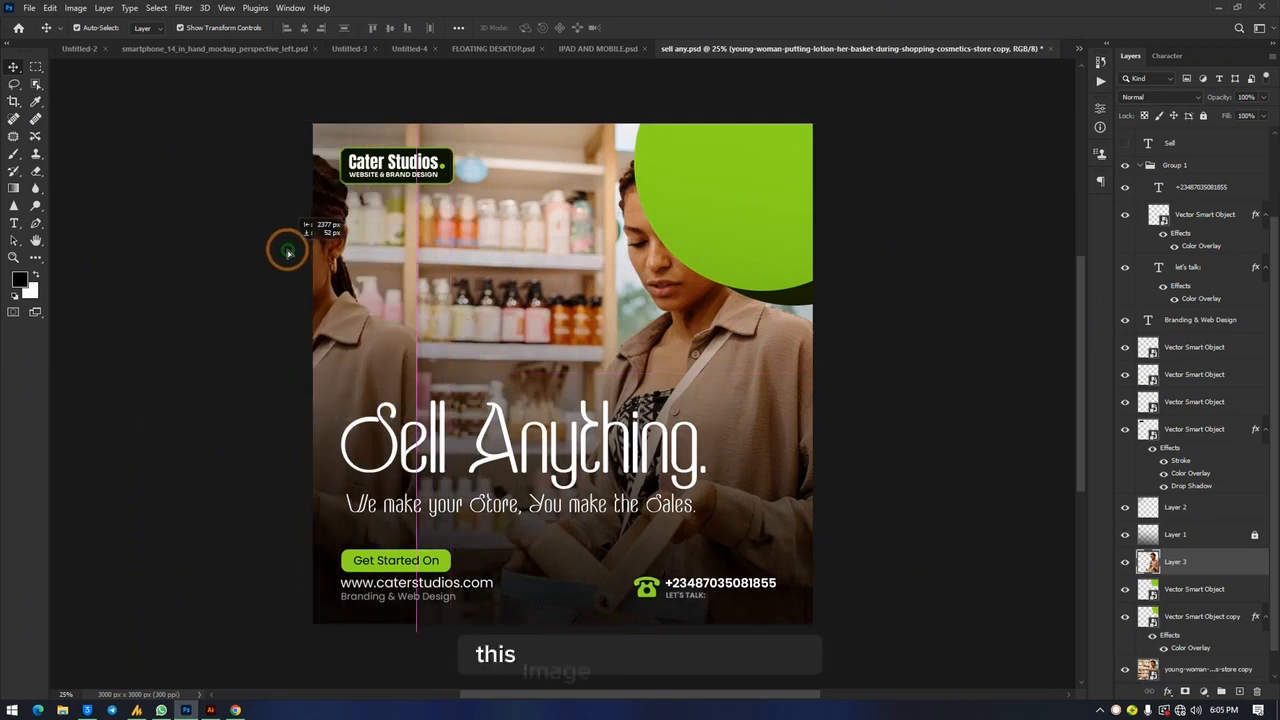
Step: Try moving the woman cutout on Layer 3, the background photo and the green circle apart as separate layers
drag(289, 249, 371, 286)
drag(735, 362, 662, 382)
drag(398, 366, 708, 263)
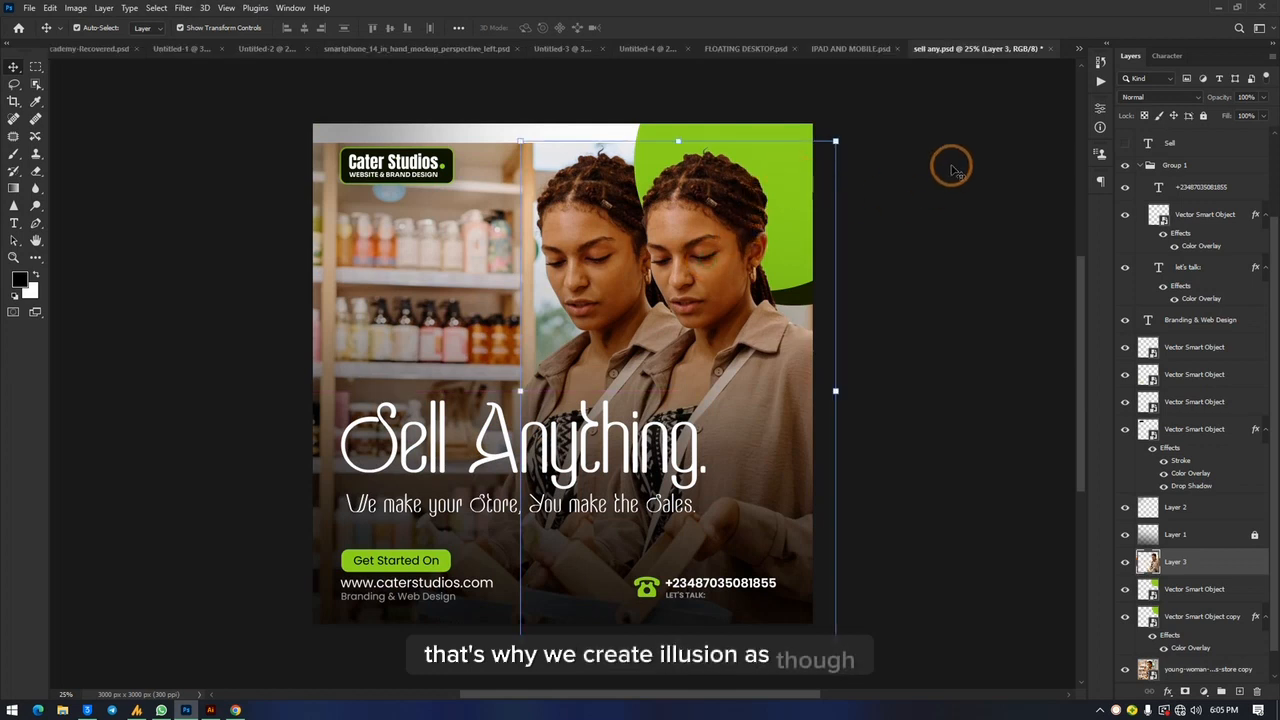
drag(762, 178, 432, 258)
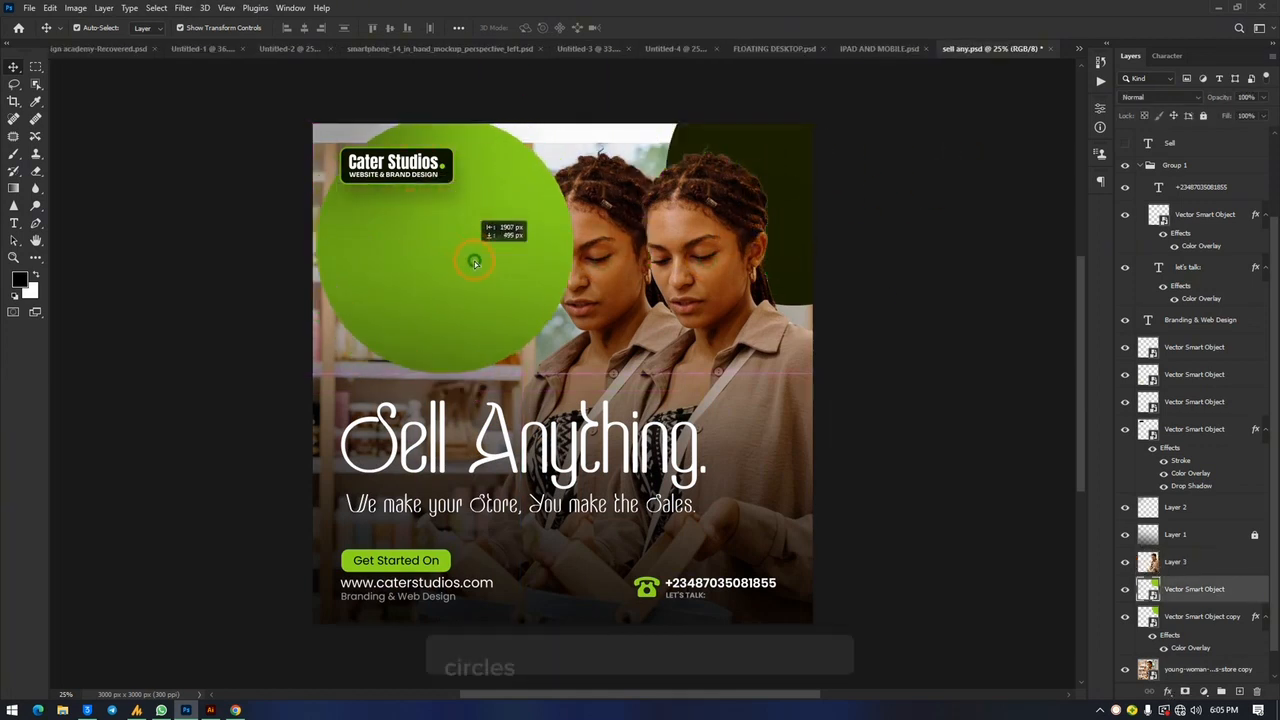
drag(748, 183, 740, 314)
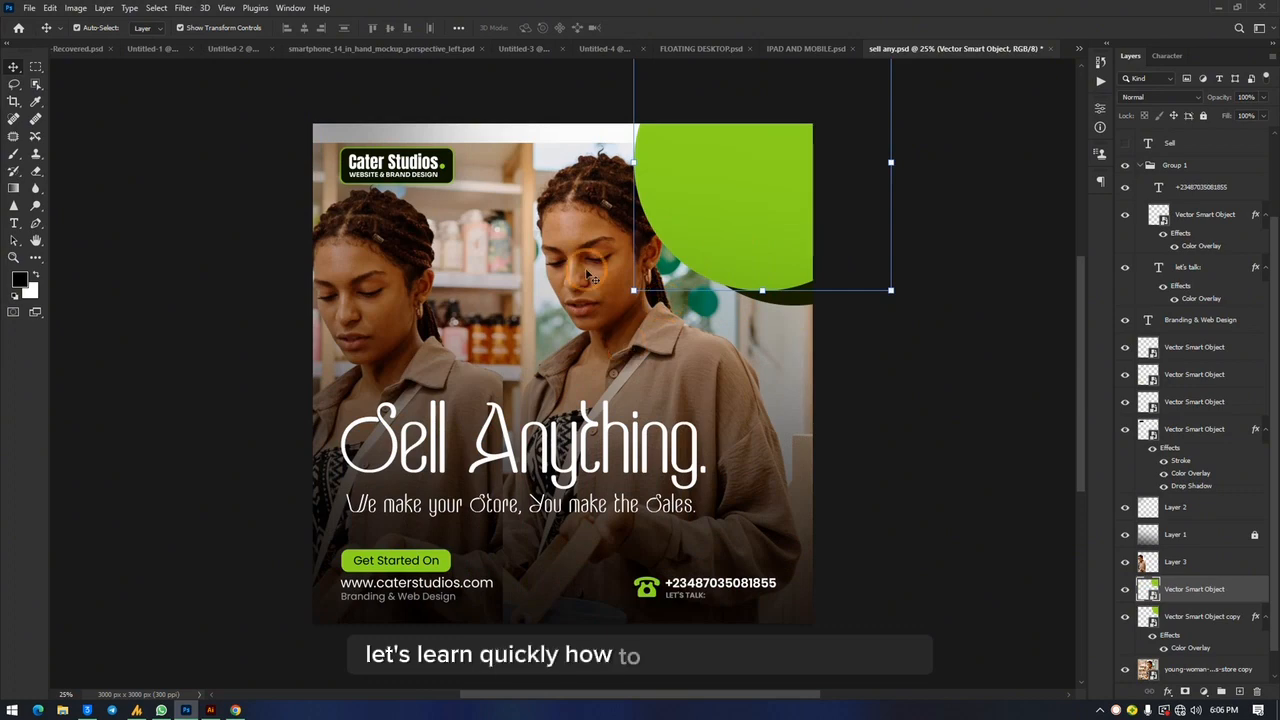
Step: Reposition the background photo and delete Layer 3, the cutout of the woman
drag(590, 263, 559, 238)
click(360, 286)
key(Delete)
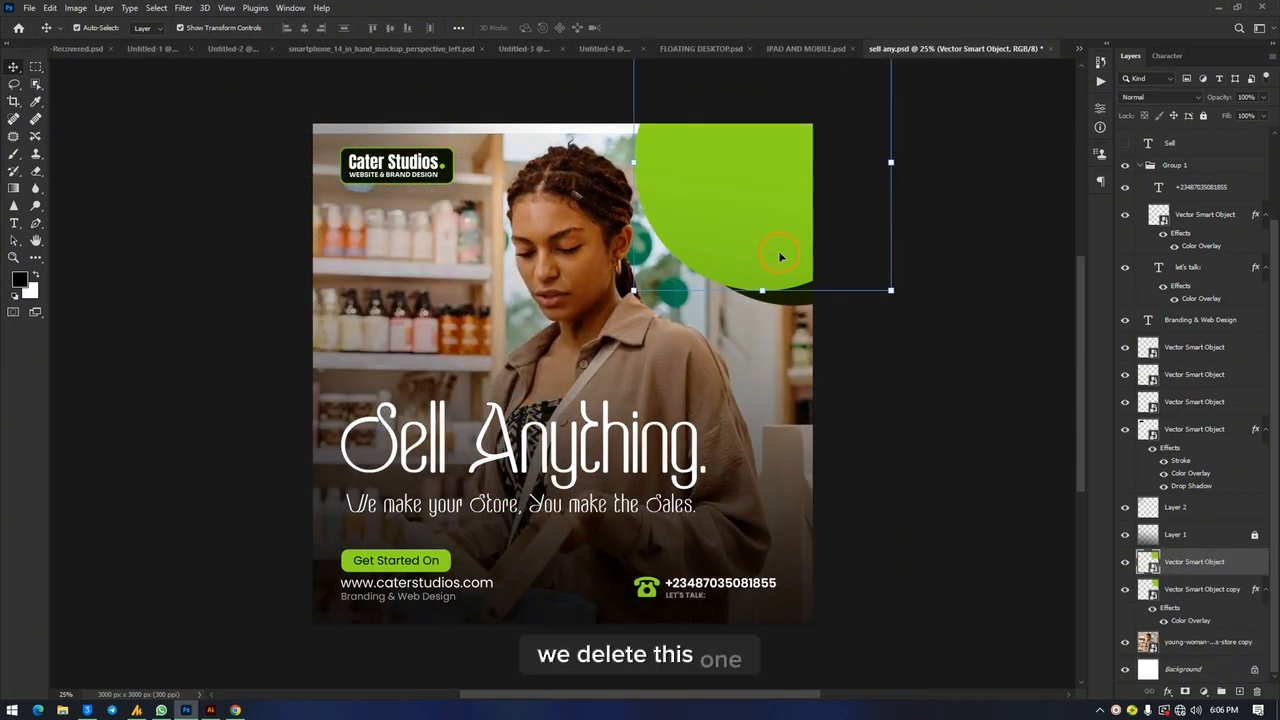
Step: Hide the green circle and its dark copy, and move the background photo to fill the canvas
click(1125, 563)
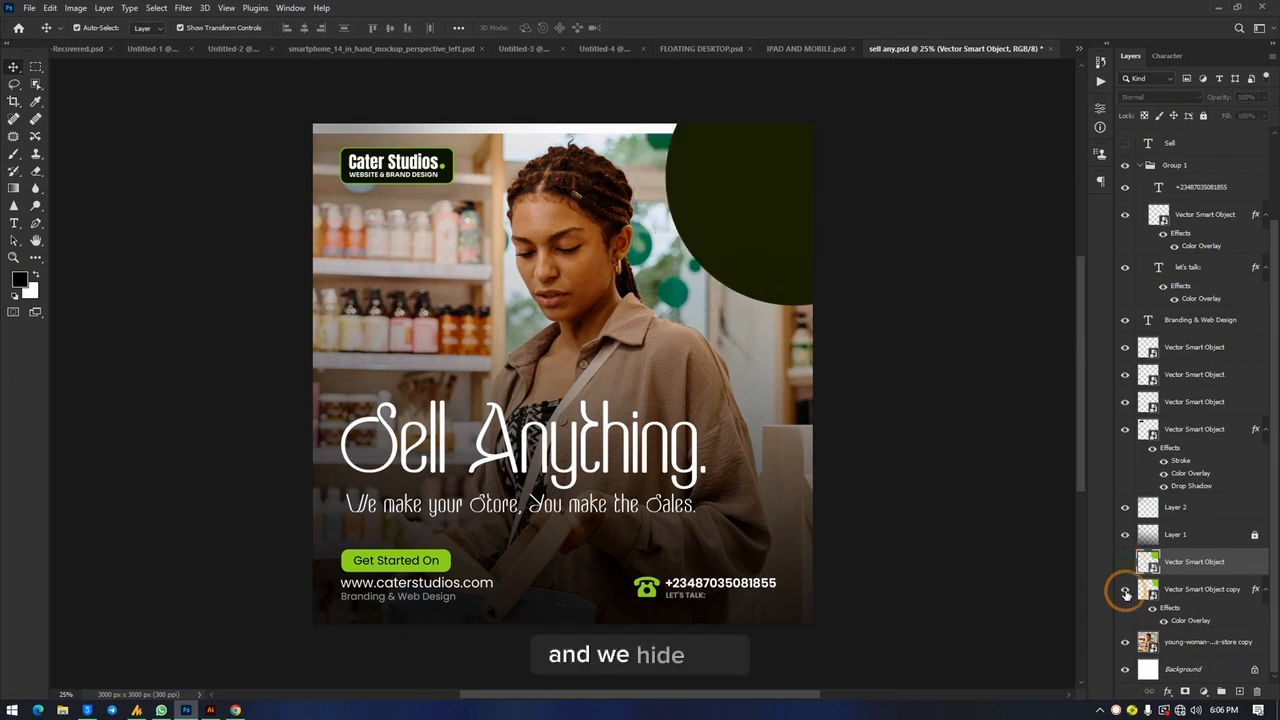
click(1125, 589)
drag(593, 240, 660, 230)
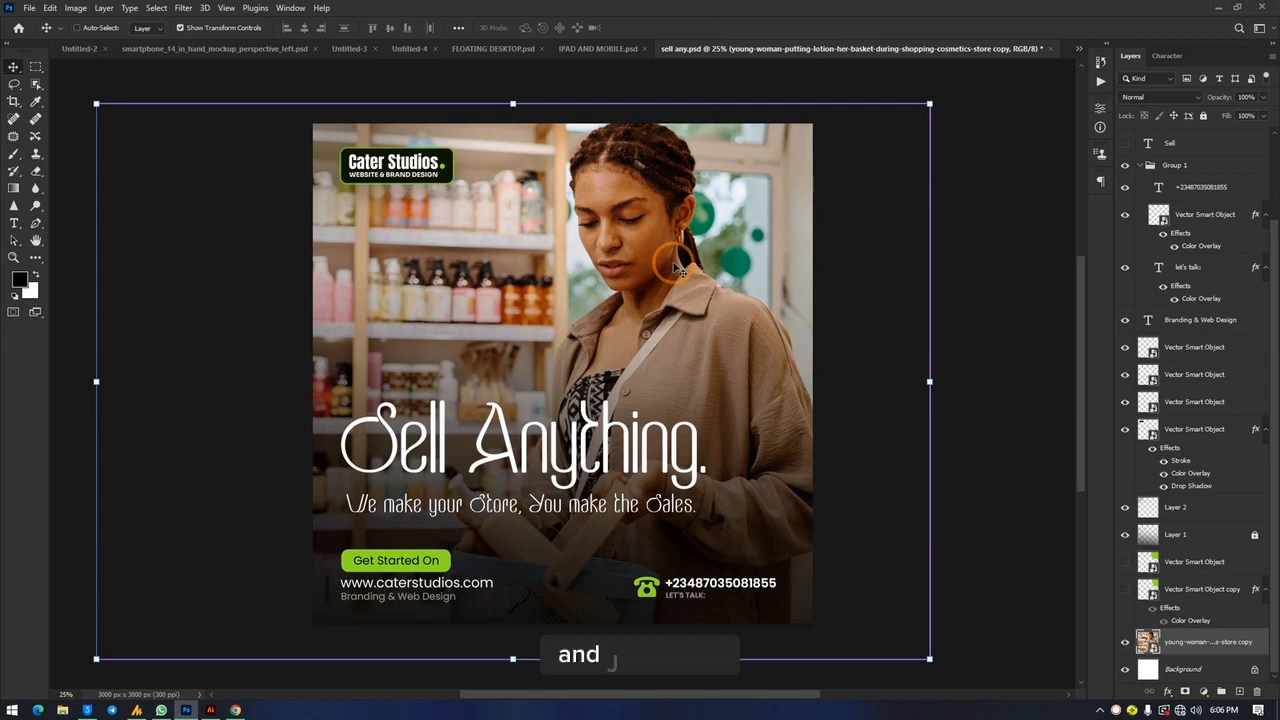
Step: Duplicate the background photo layer and move the copy down over the original
key(ctrl+j)
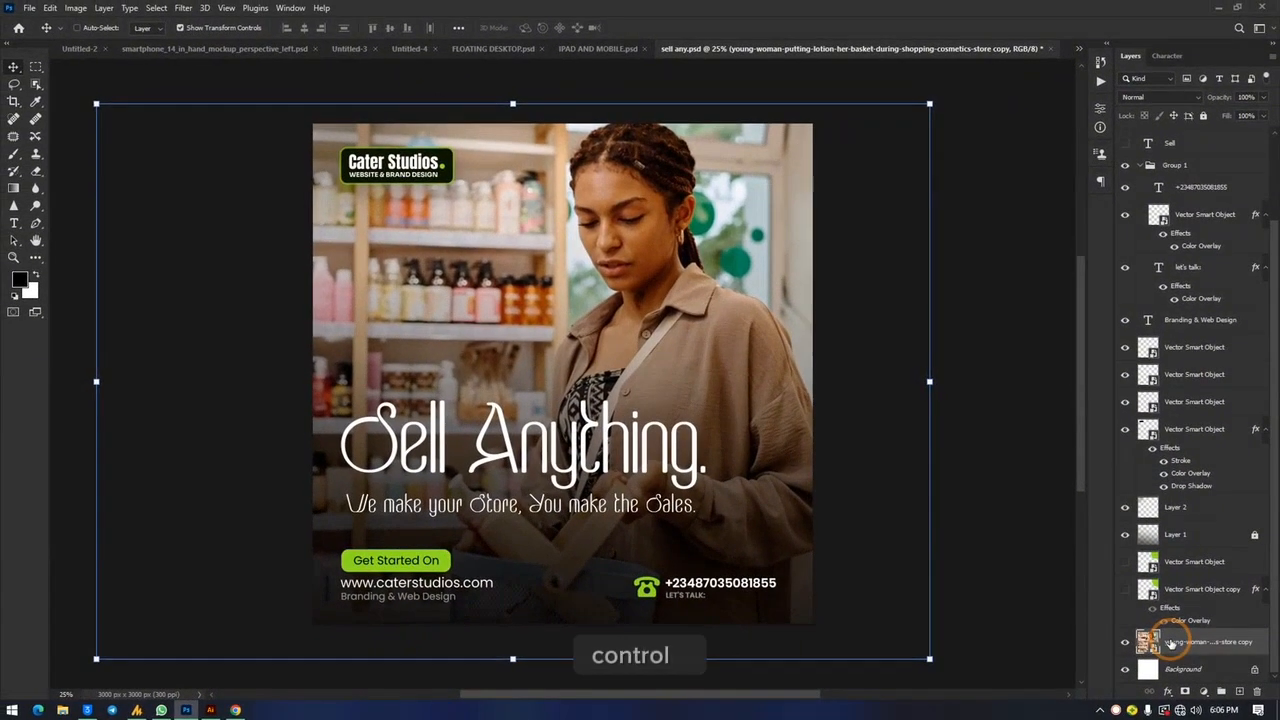
key(ctrl+j)
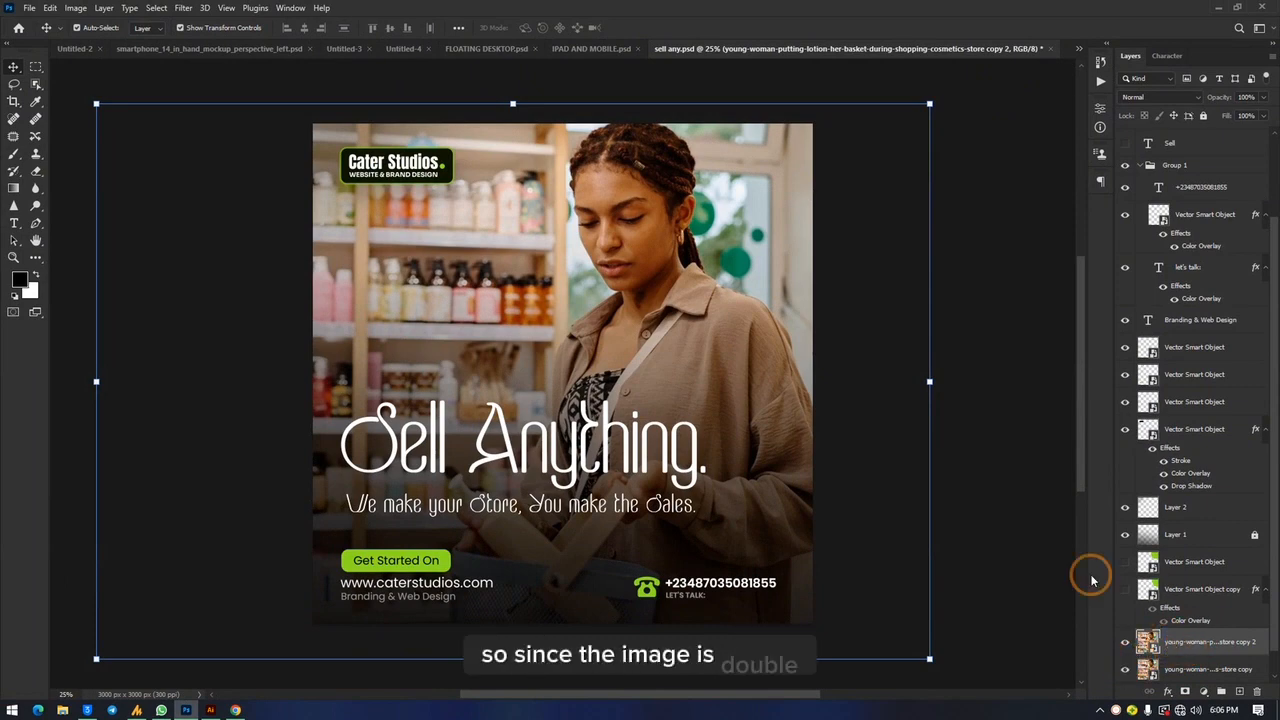
drag(648, 188, 638, 281)
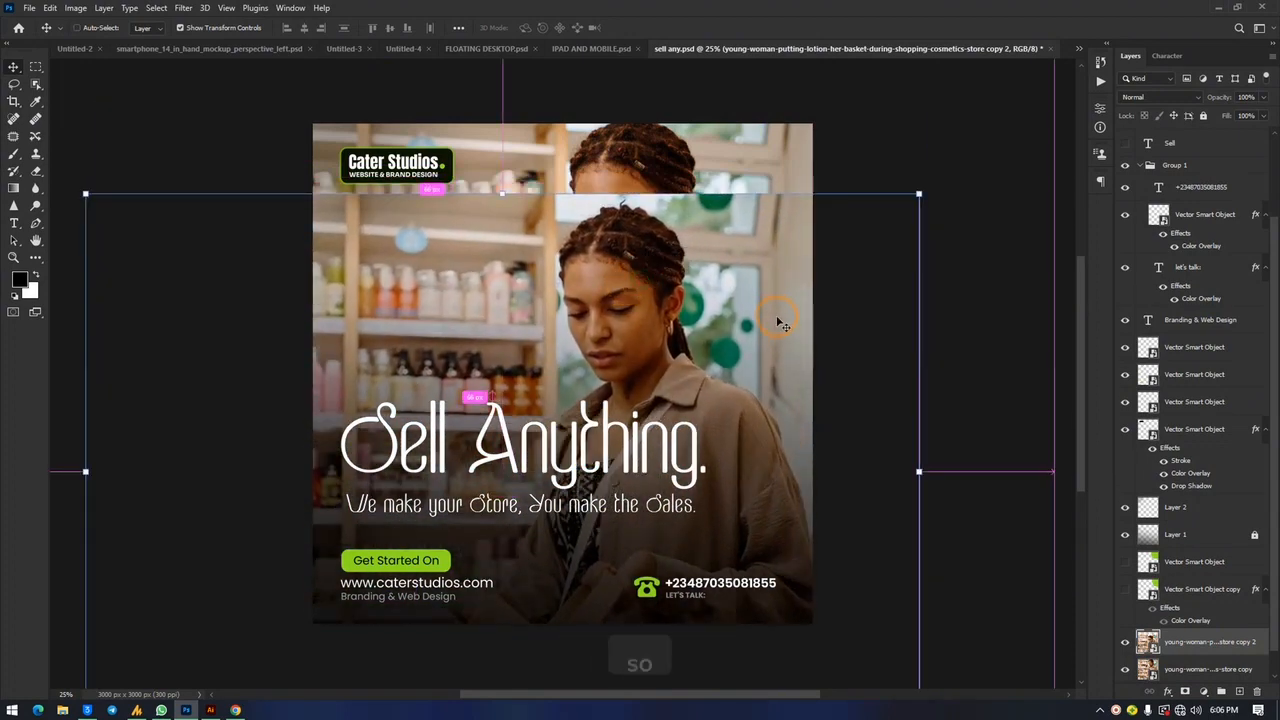
Step: Undo the last move of the duplicated background photo and hide the original photo layer beneath it
key(ctrl+z)
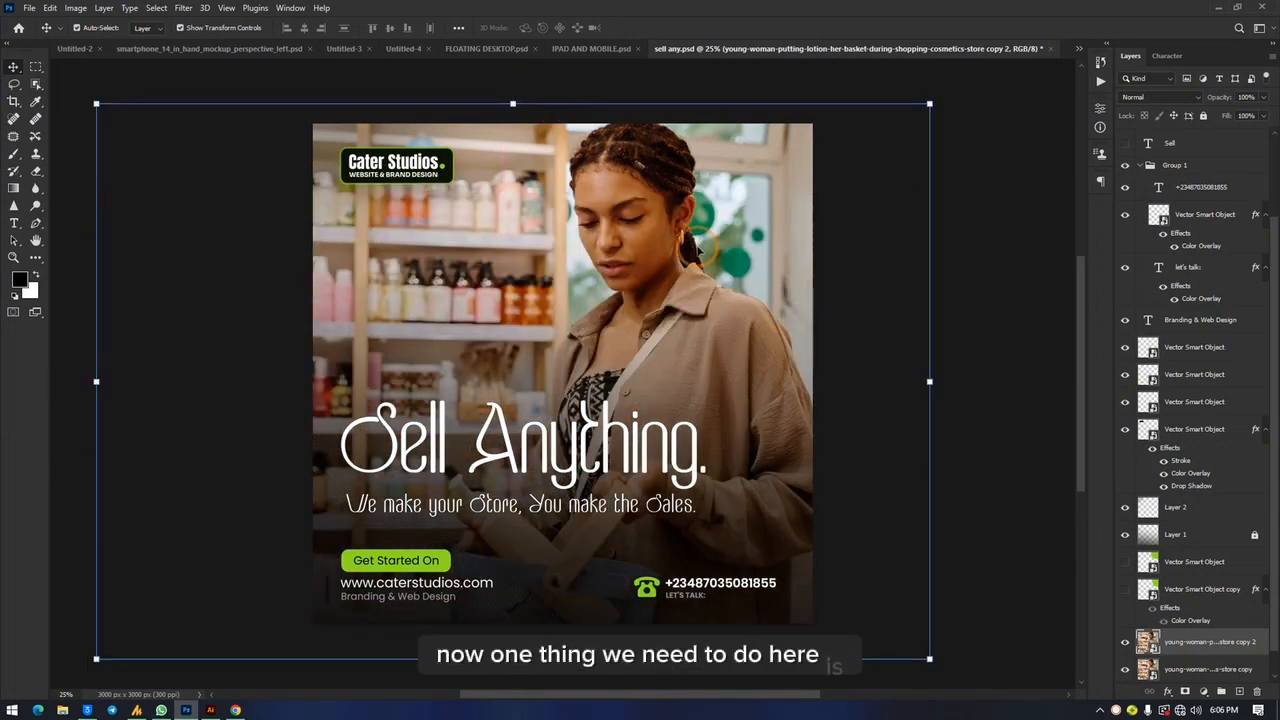
click(1235, 640)
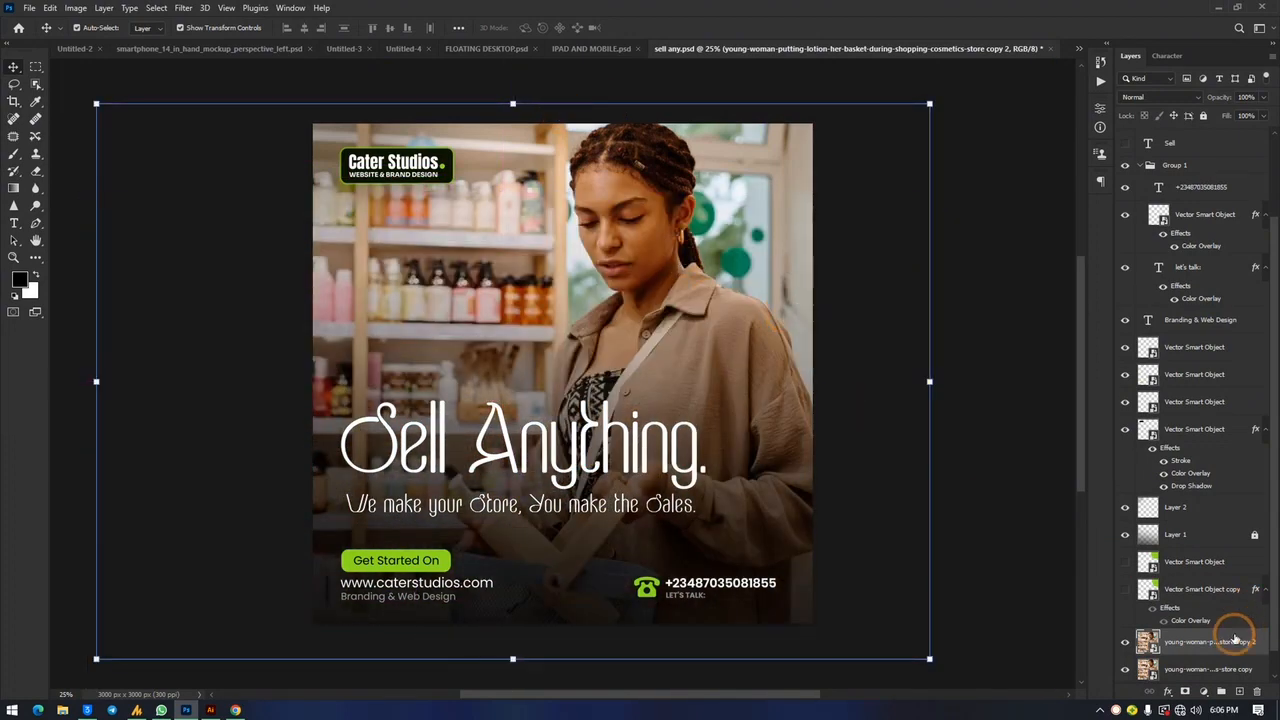
click(1126, 672)
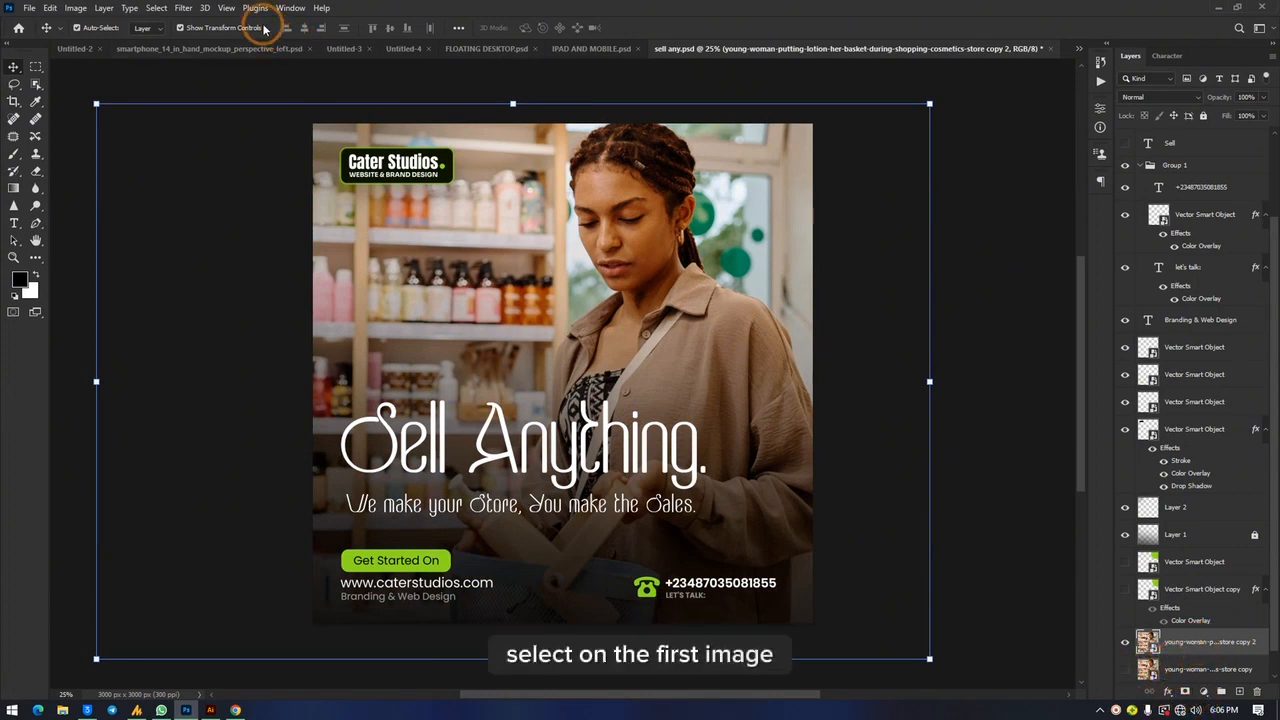
Step: Select the woman in the duplicated photo with Select Subject and copy the selection to a new layer
click(156, 9)
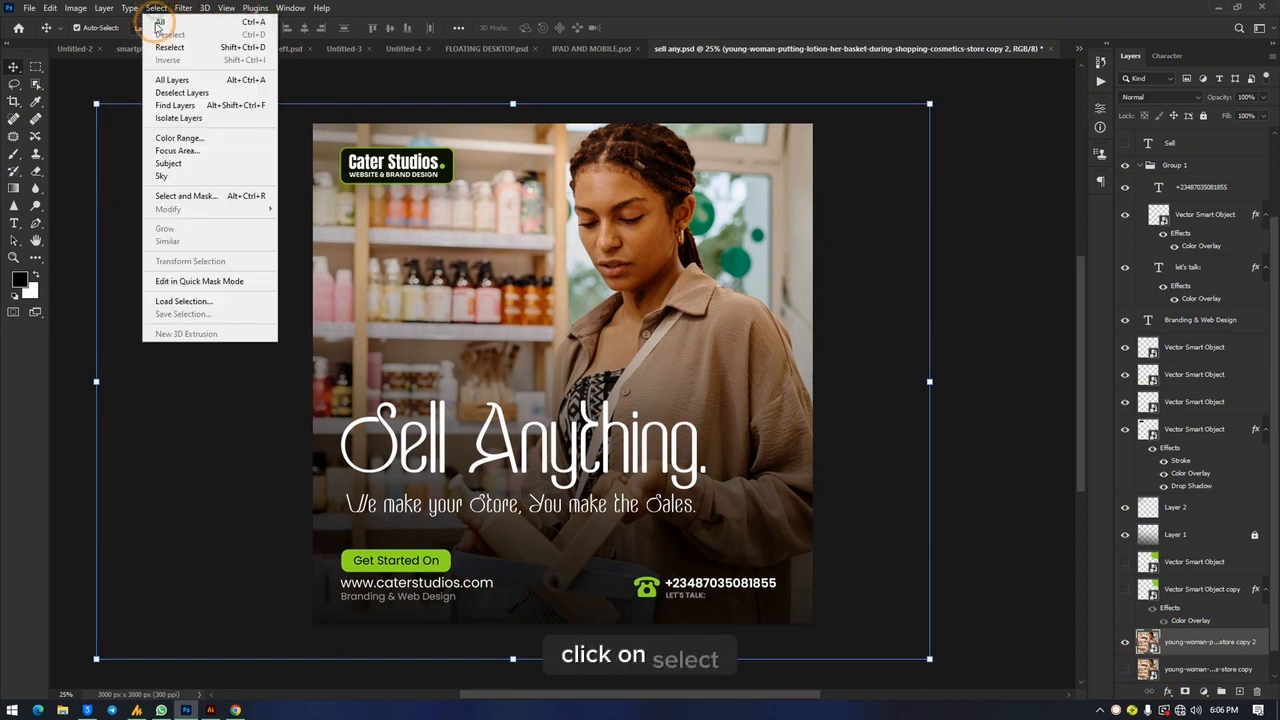
click(196, 164)
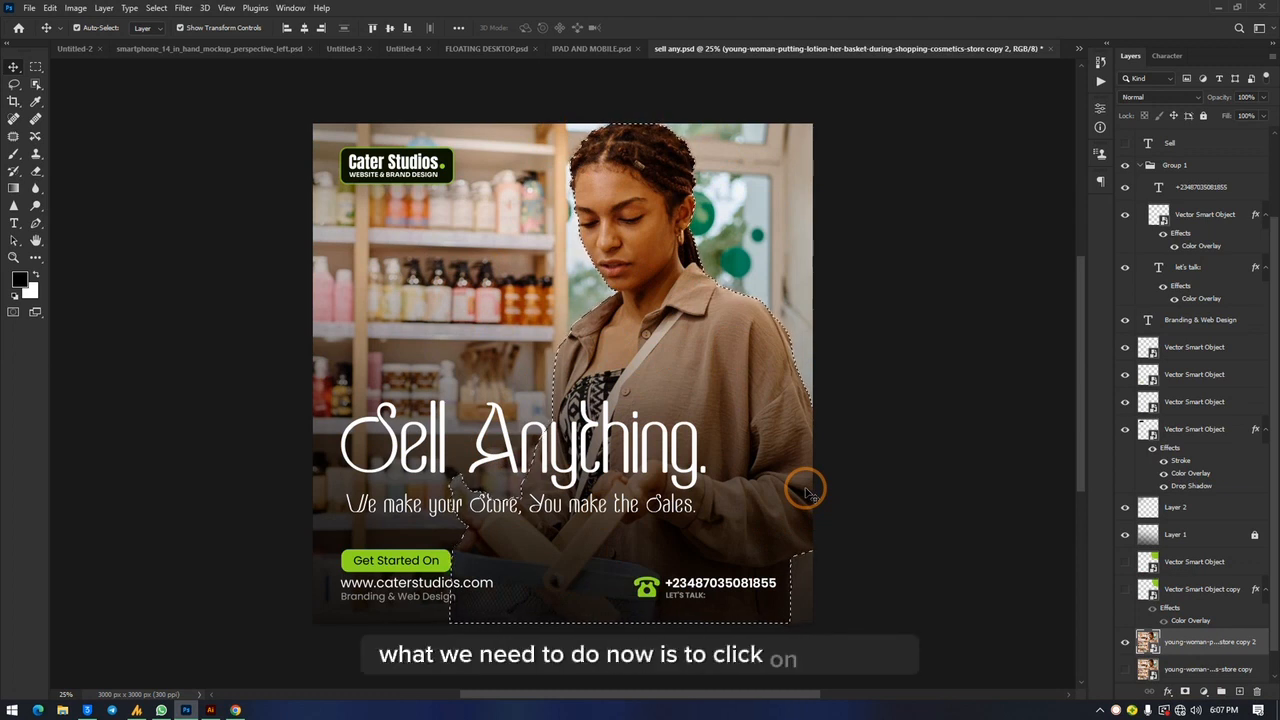
key(ctrl)
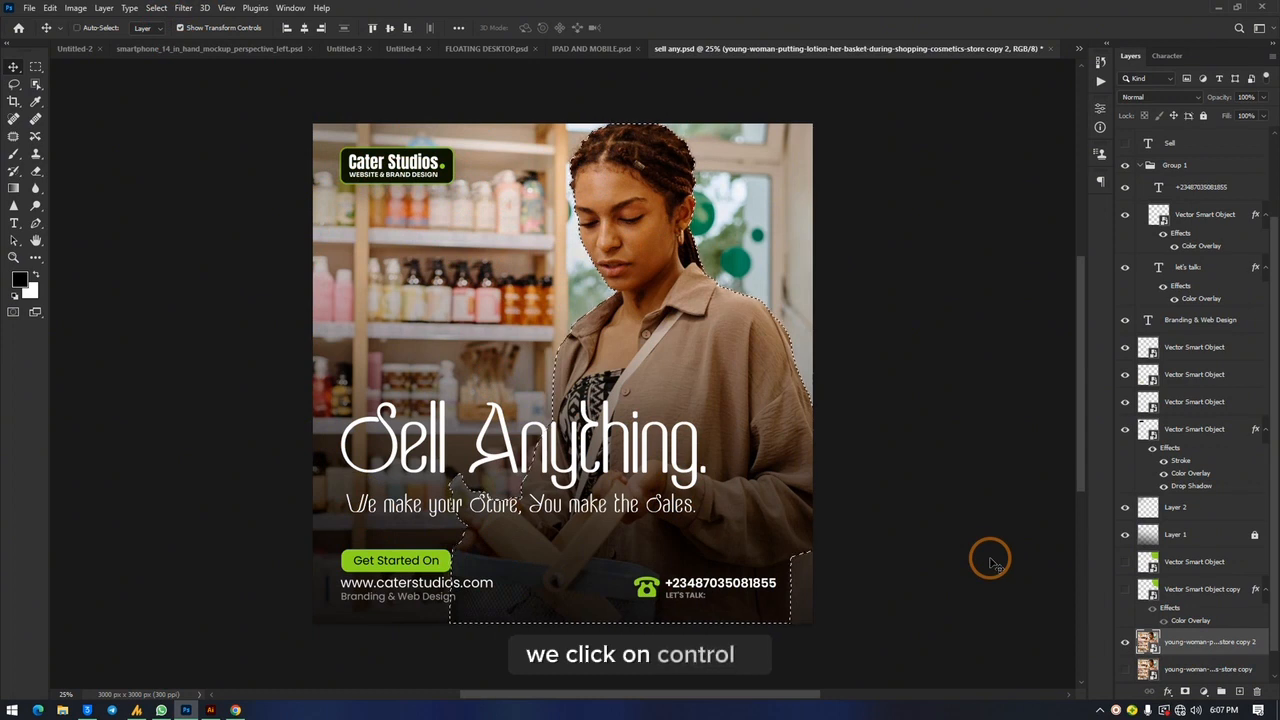
key(ctrl+j)
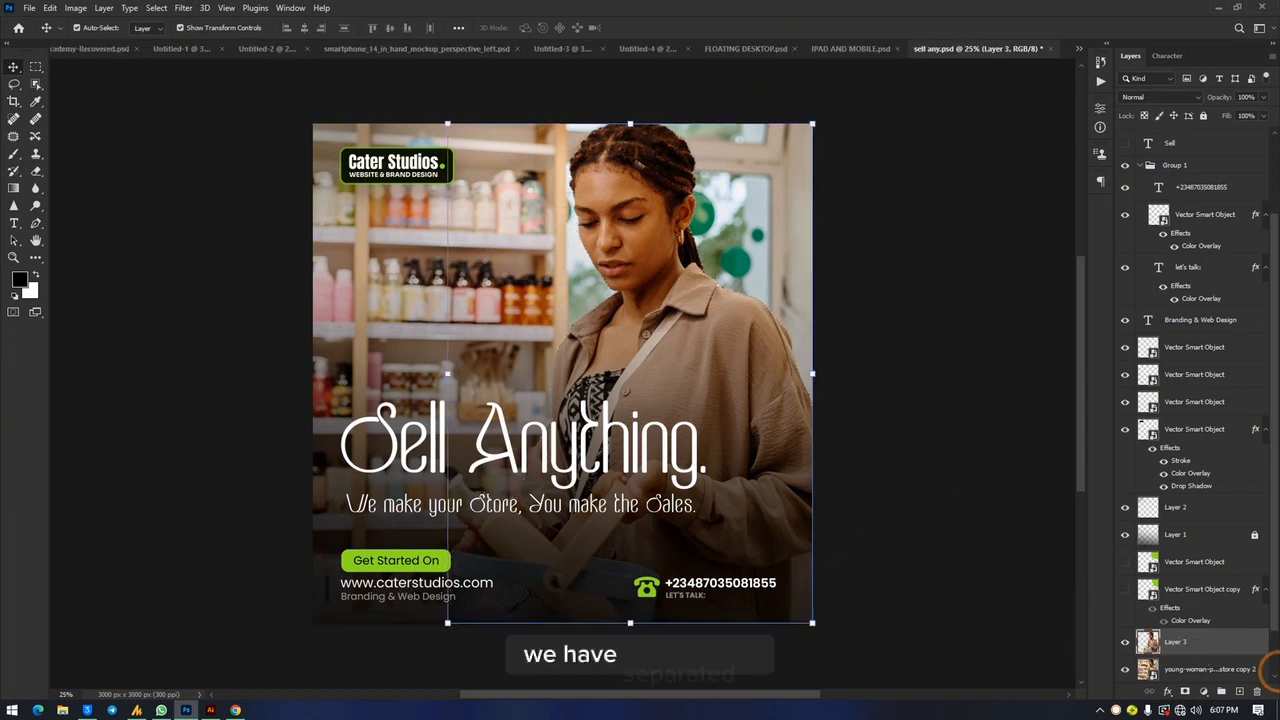
Step: Hide the duplicated photo, scale the woman cutout on Layer 3 down to about 85%, and place it at the canvas's upper edge
scroll(1210, 667, down, 2)
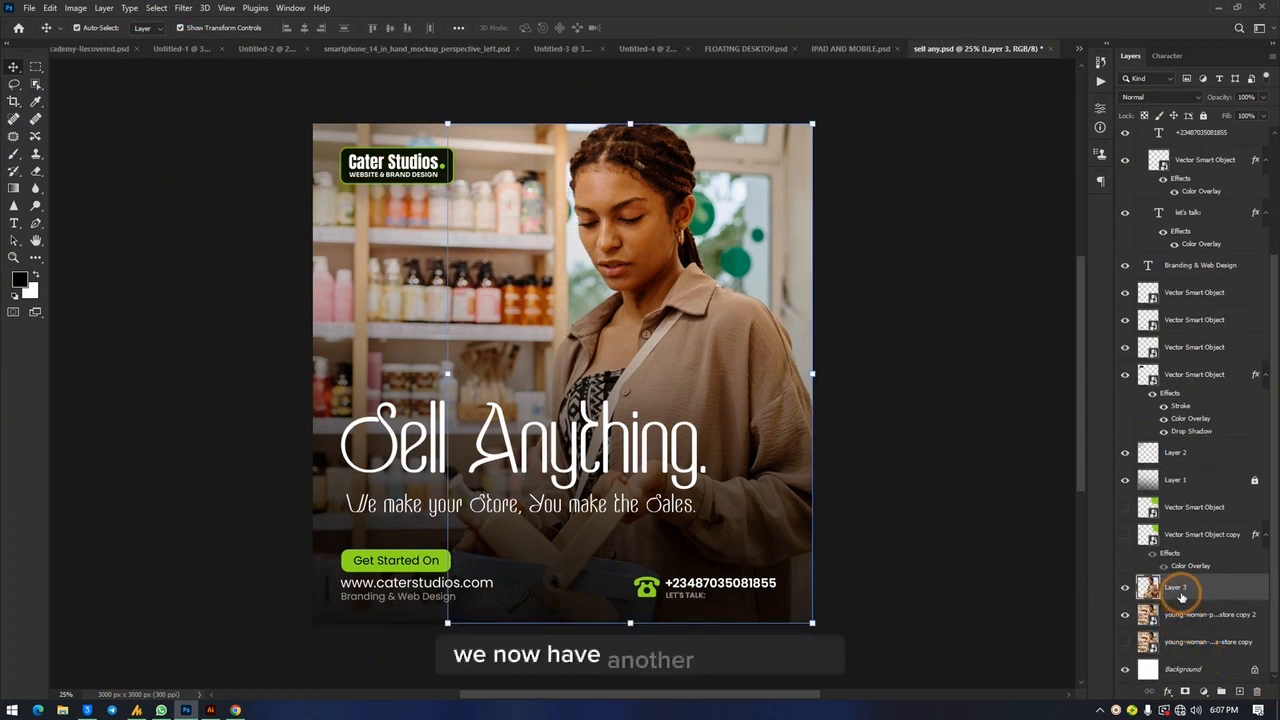
click(1125, 615)
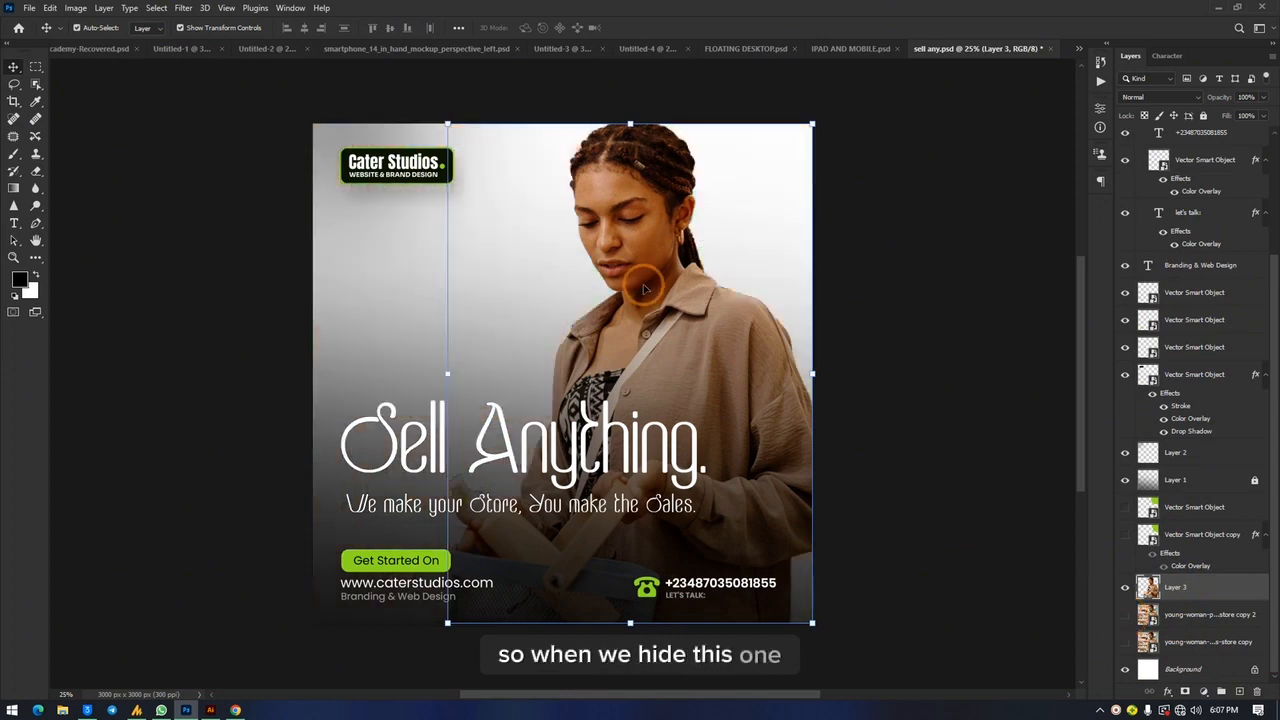
drag(645, 288, 591, 217)
drag(605, 302, 586, 216)
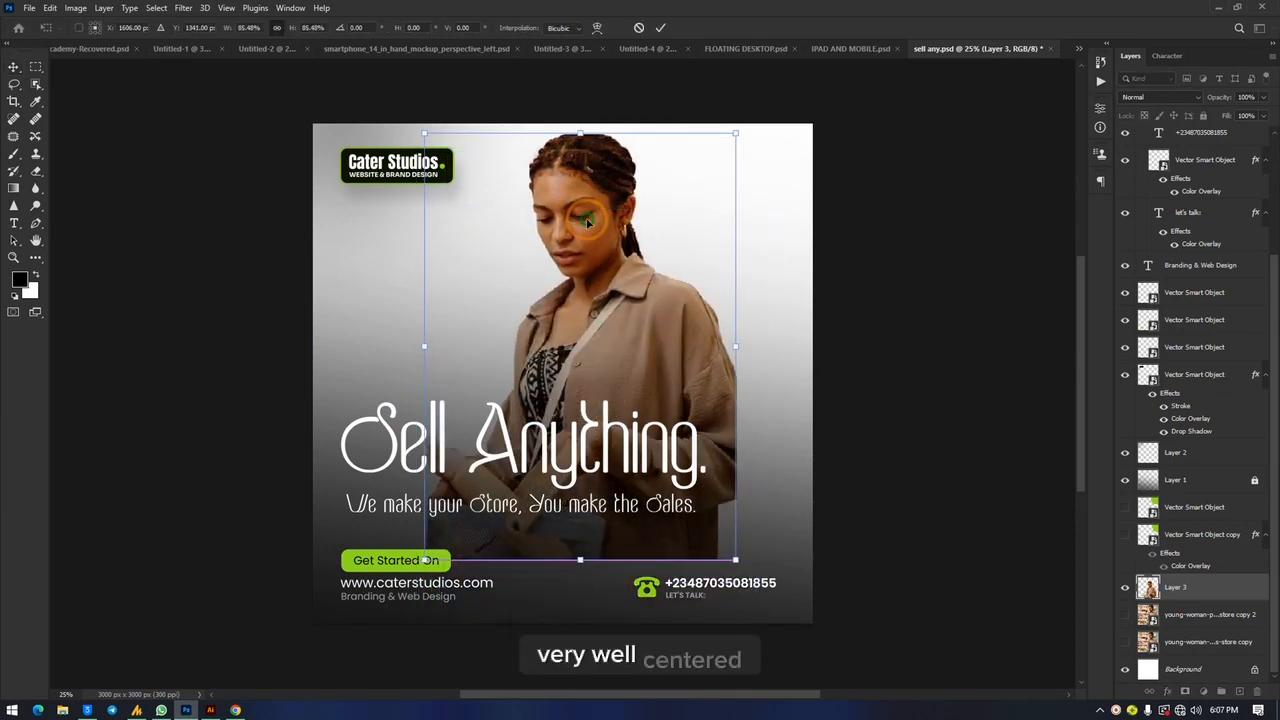
click(986, 238)
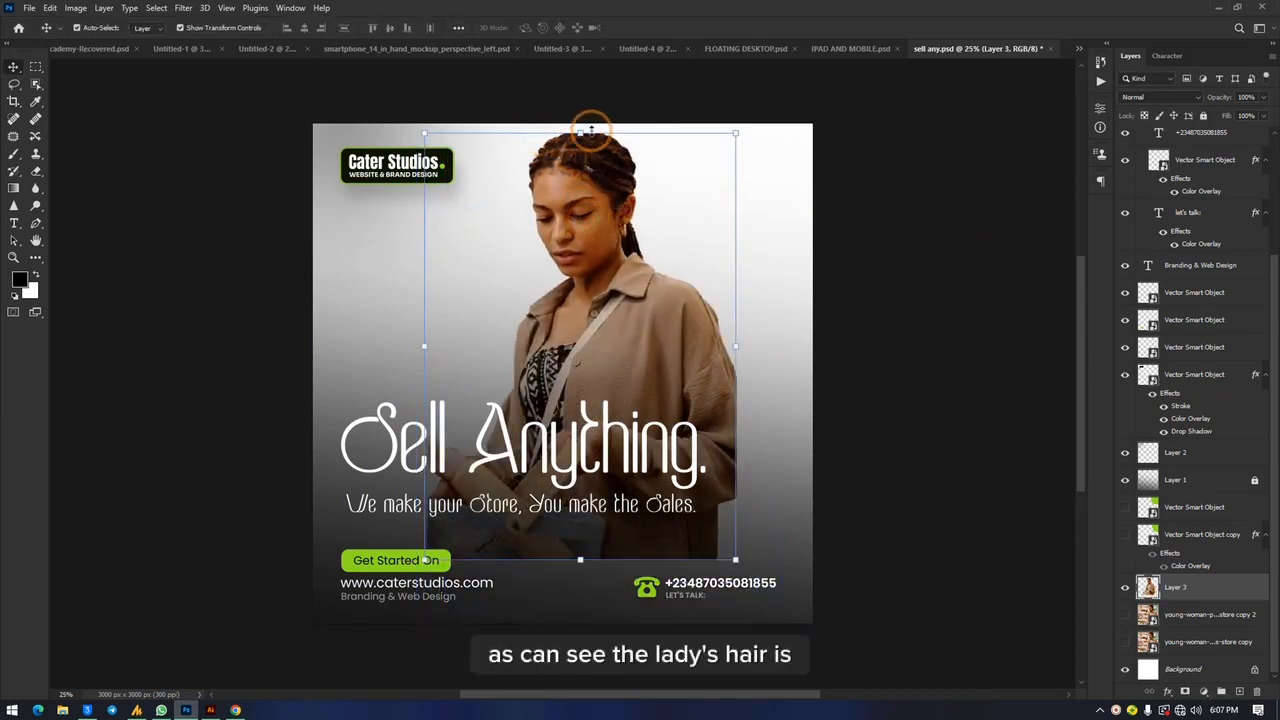
drag(591, 129, 619, 165)
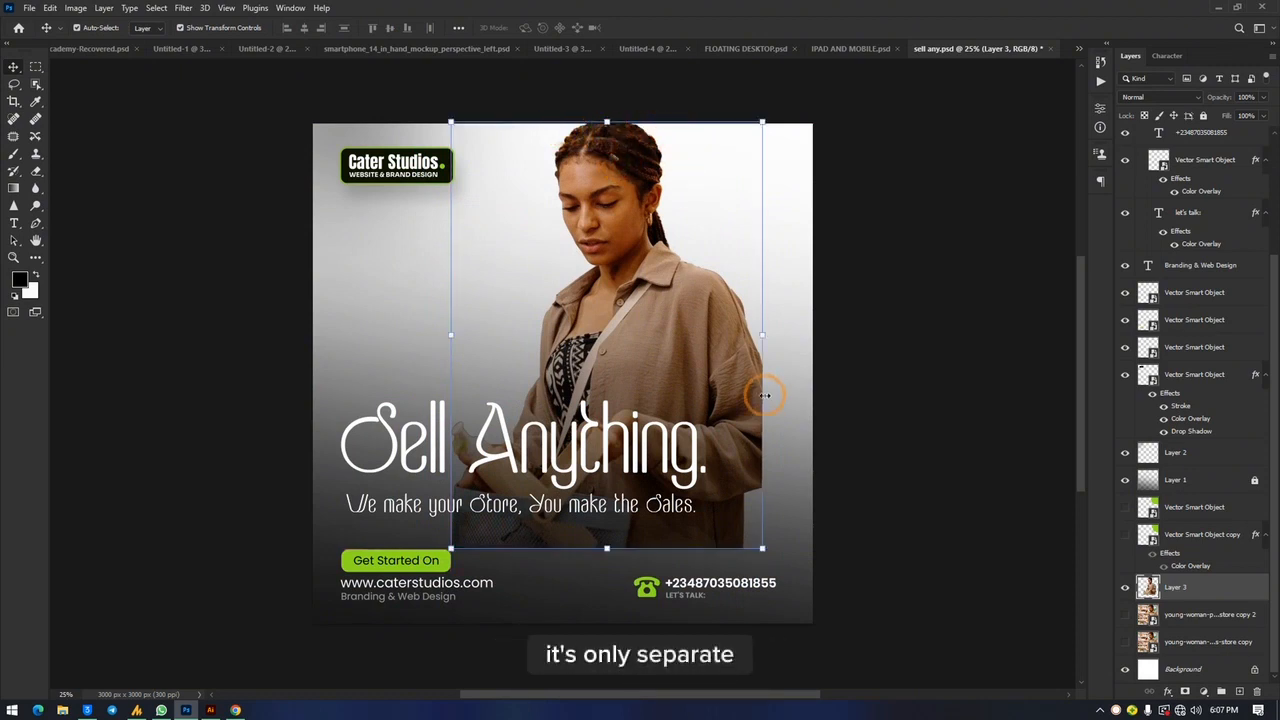
click(925, 408)
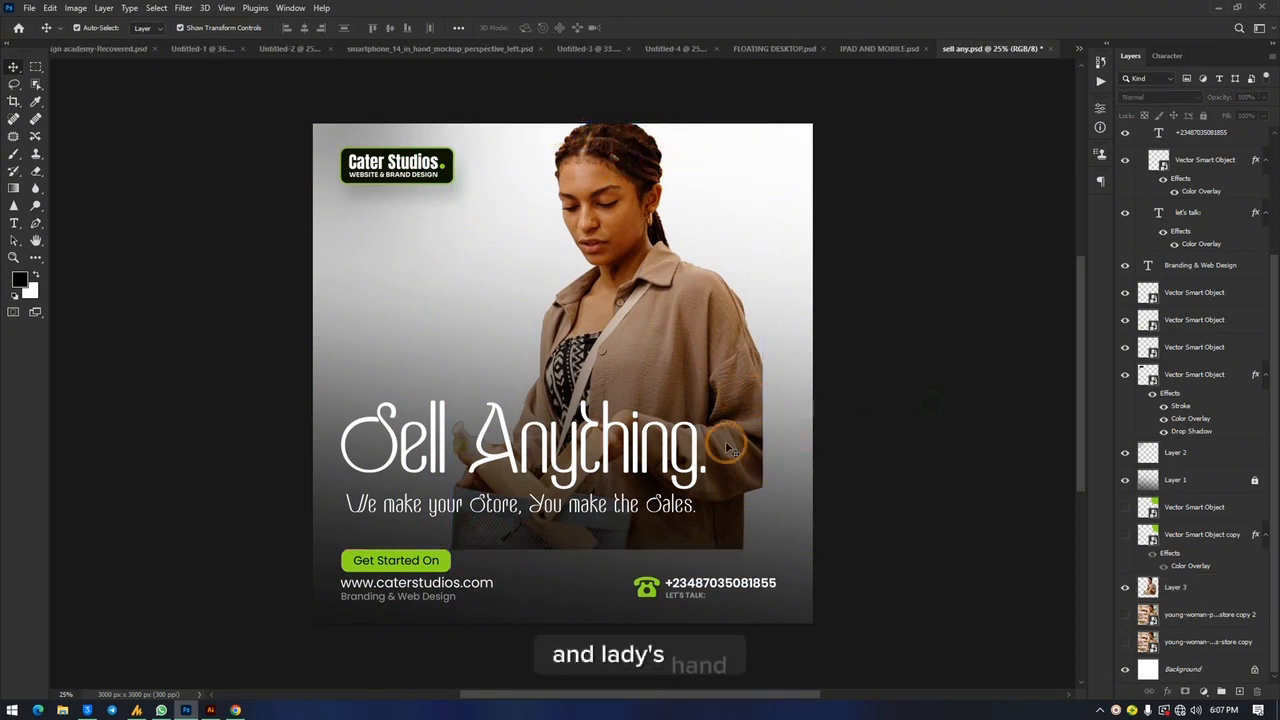
Step: Move the cutout to the lower right of the canvas and scale it up about 117% to fill the canvas height
drag(740, 422, 771, 486)
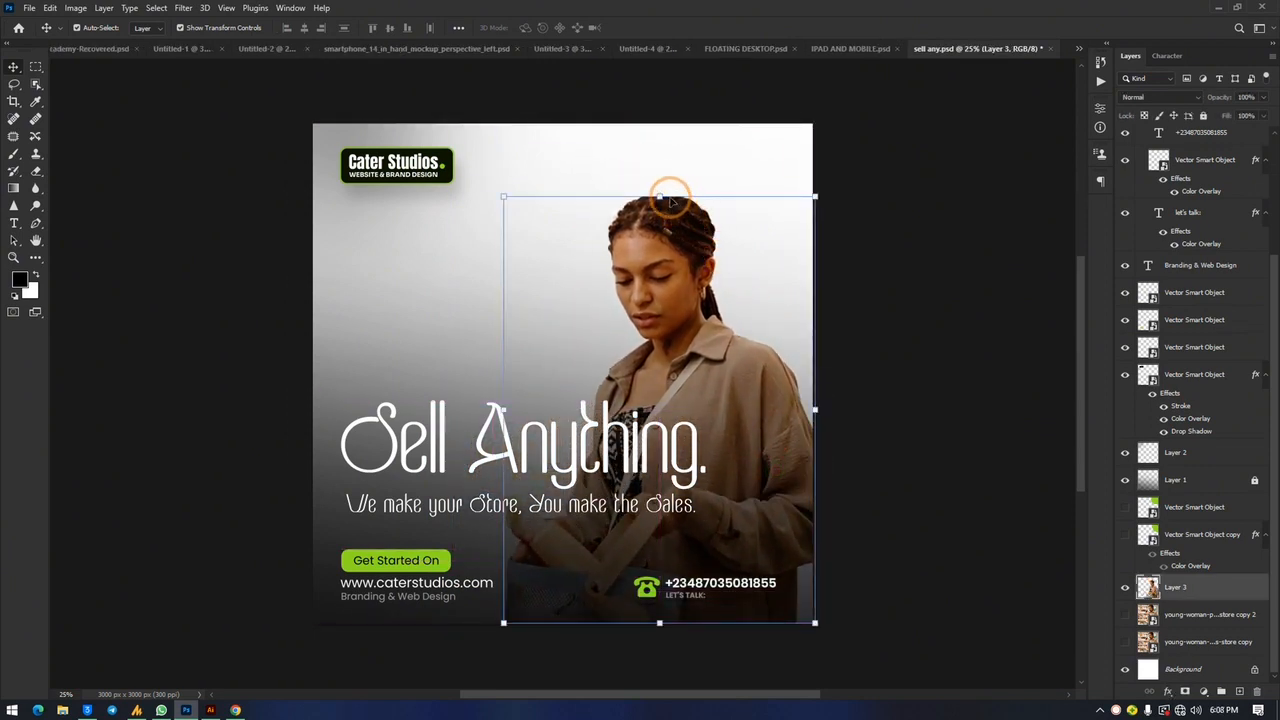
drag(672, 200, 688, 124)
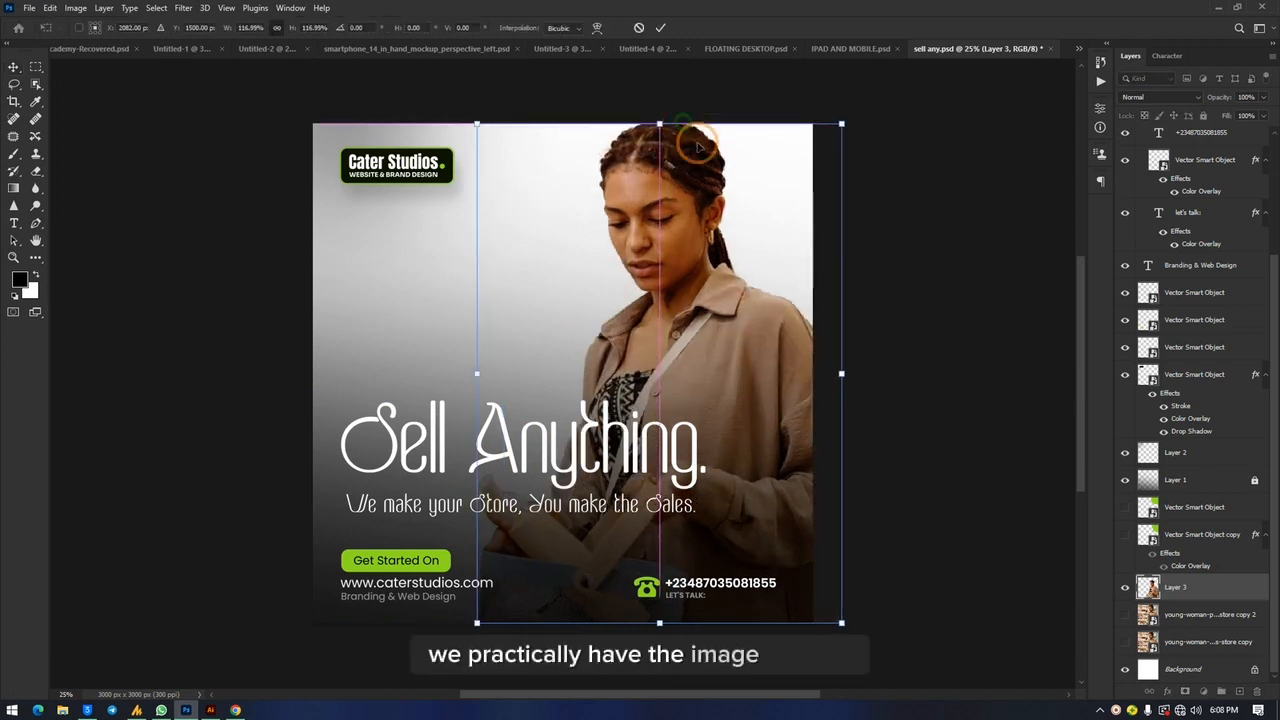
click(987, 126)
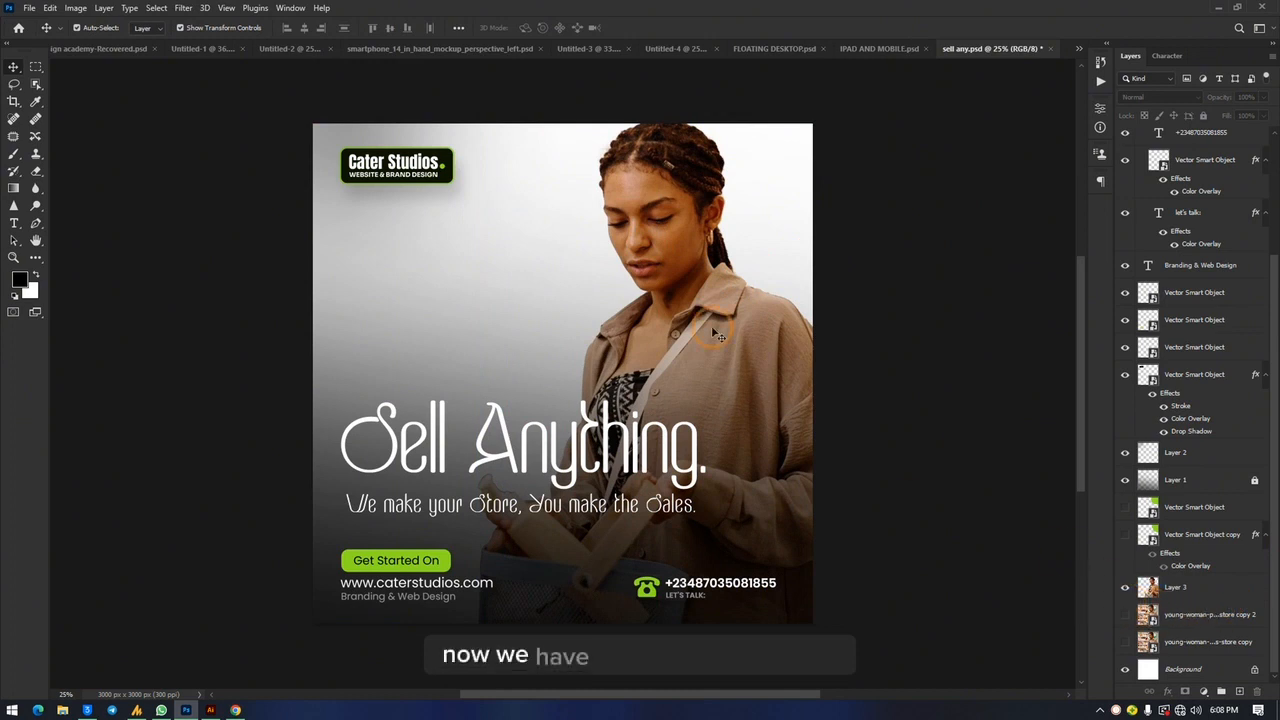
Step: Show the green circle and its dark copy, and move Layer 3 above them in the layer order
click(1122, 507)
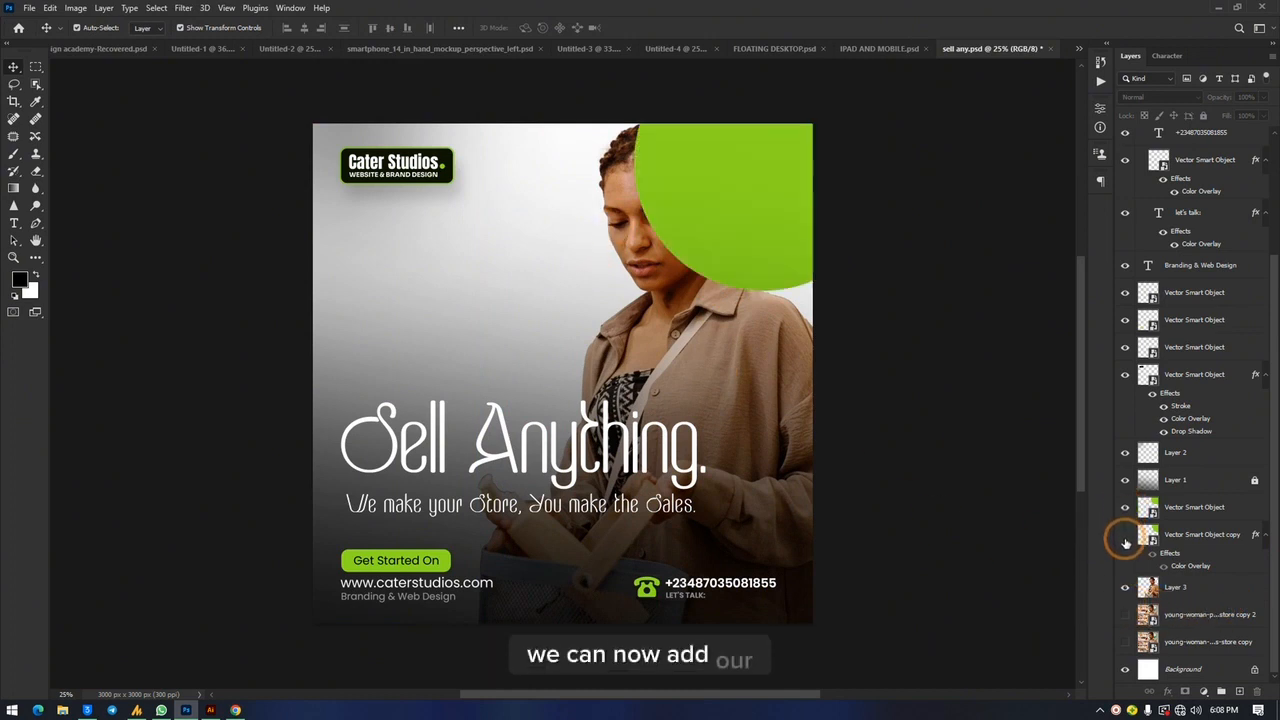
click(1120, 534)
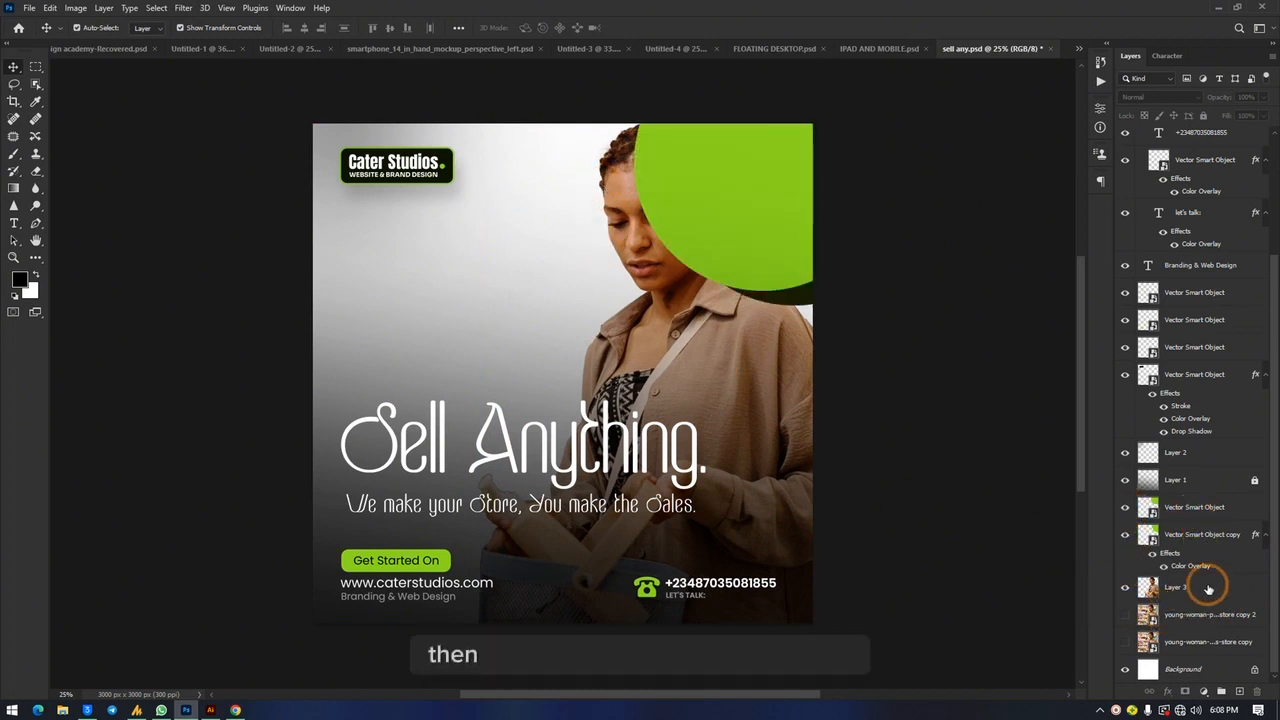
drag(1168, 622, 1188, 492)
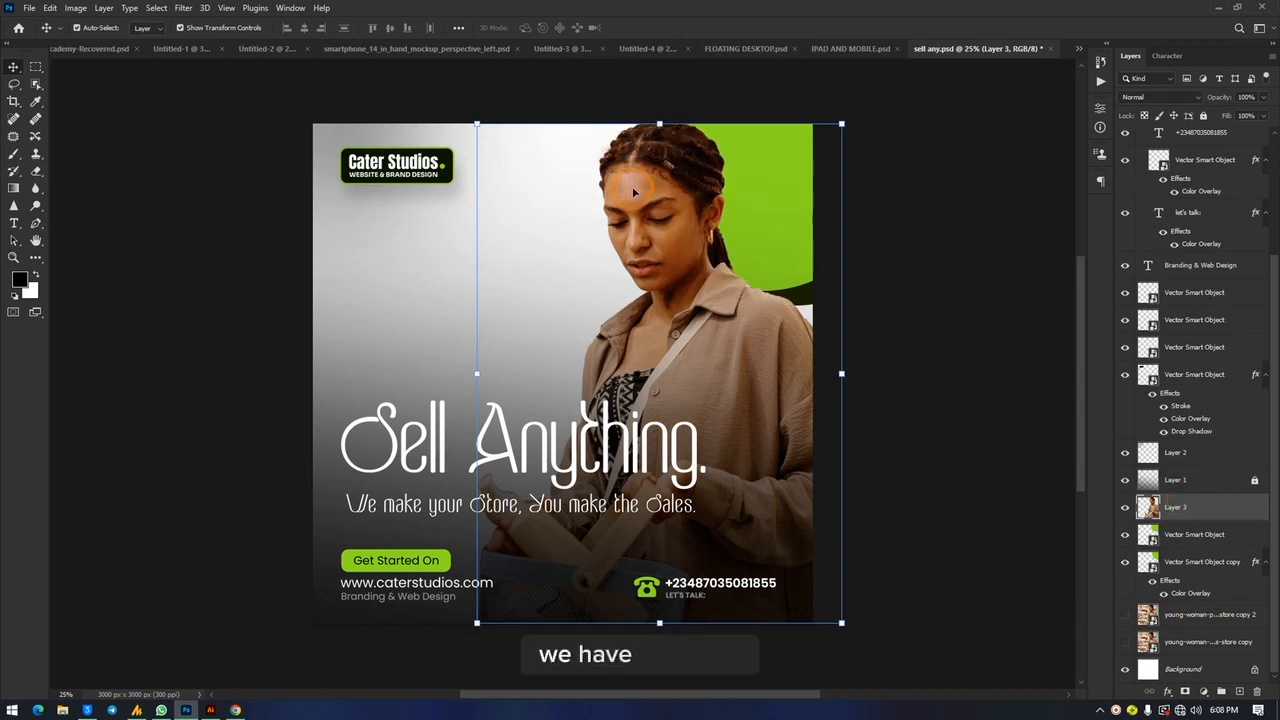
Step: Show the duplicated background photo and shift it slightly to the right behind the cutout
click(1125, 615)
drag(585, 277, 612, 274)
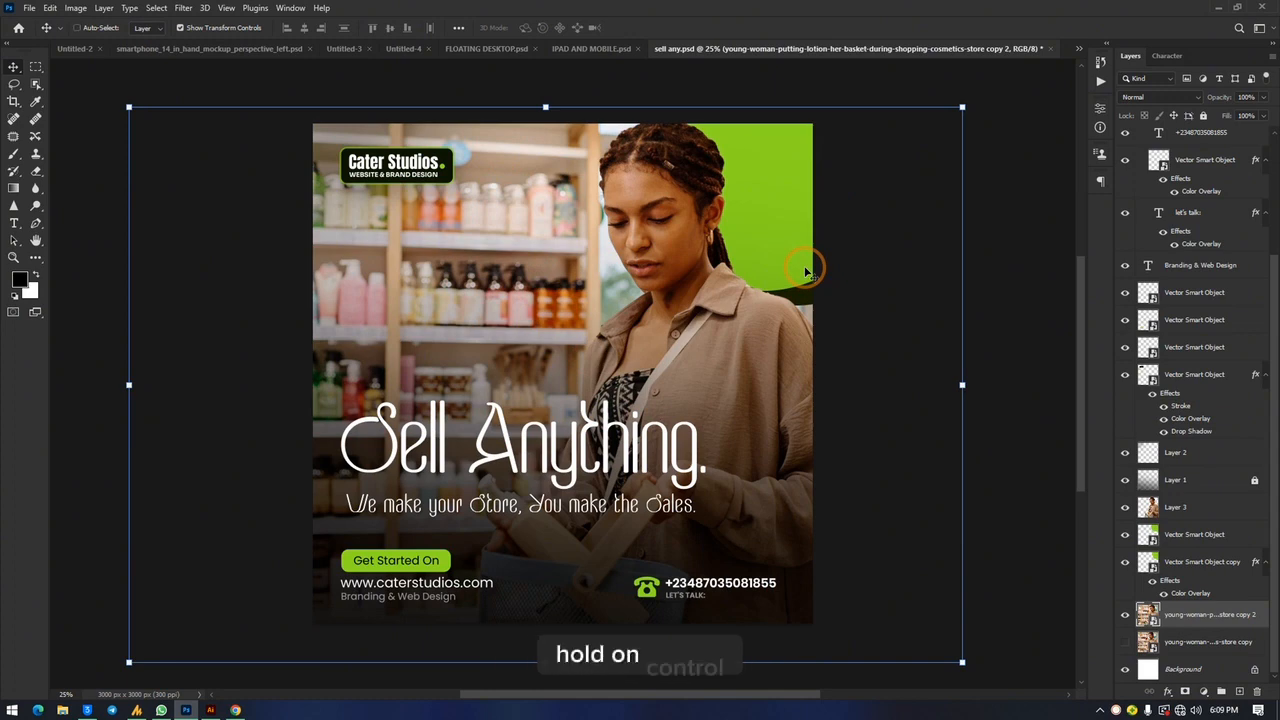
Step: Start saving a copy of the flyer to the Desktop with JPEG as the file type
key(ctrl+alt+s)
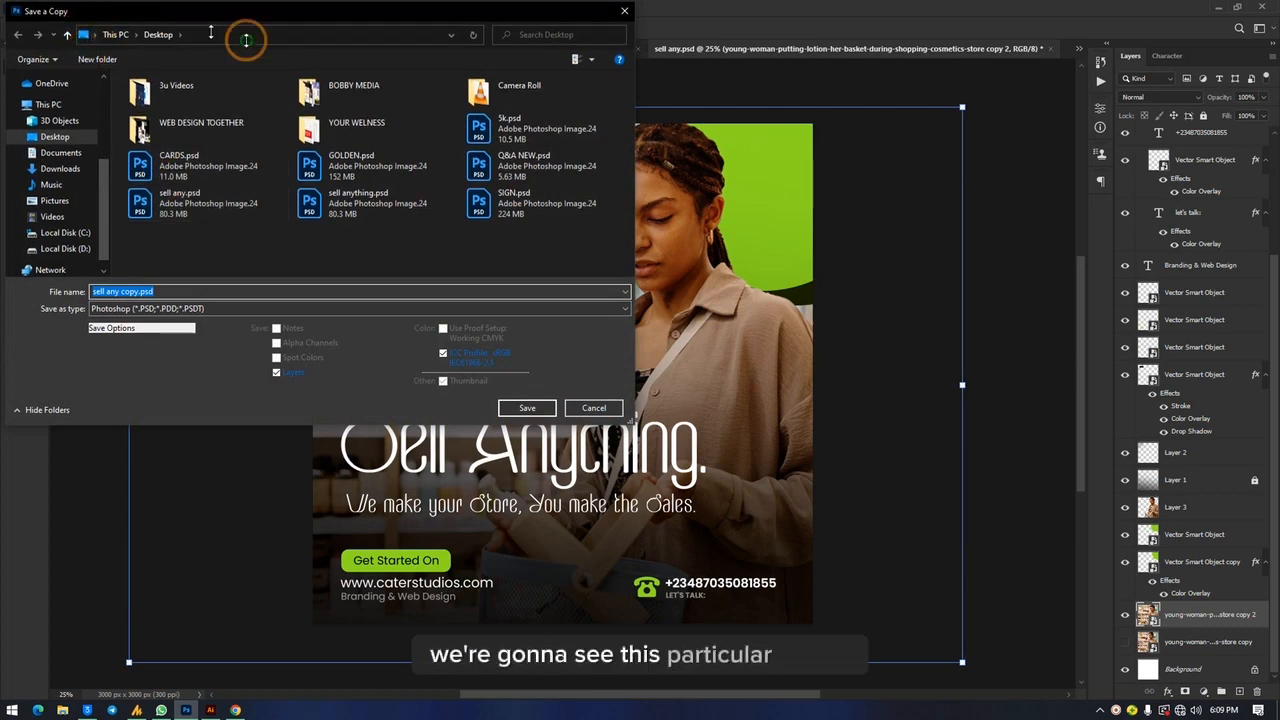
drag(246, 40, 706, 49)
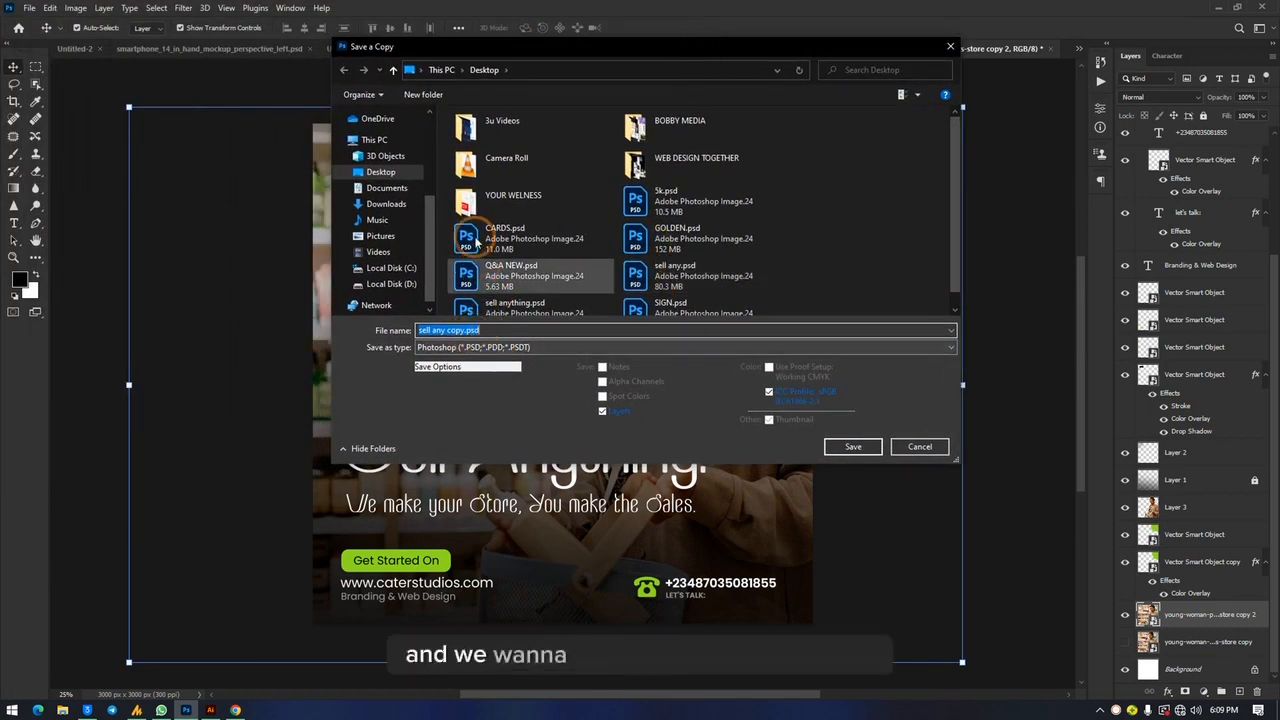
click(489, 350)
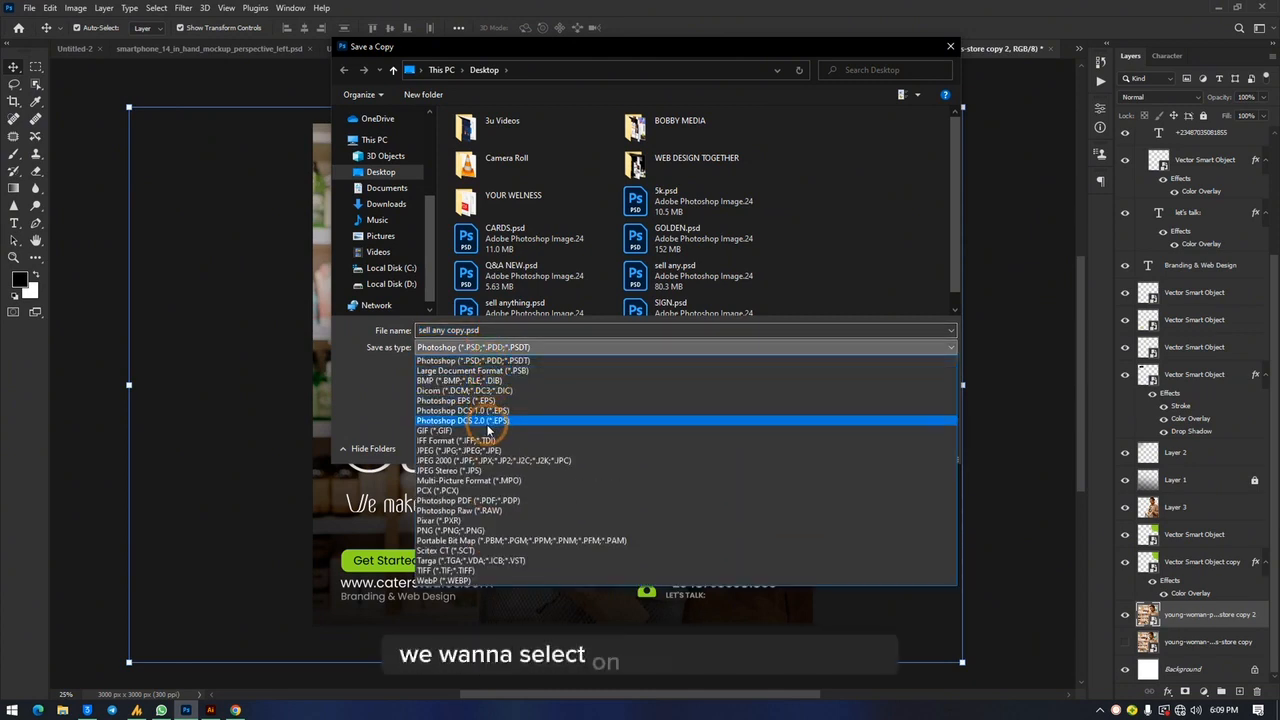
click(490, 451)
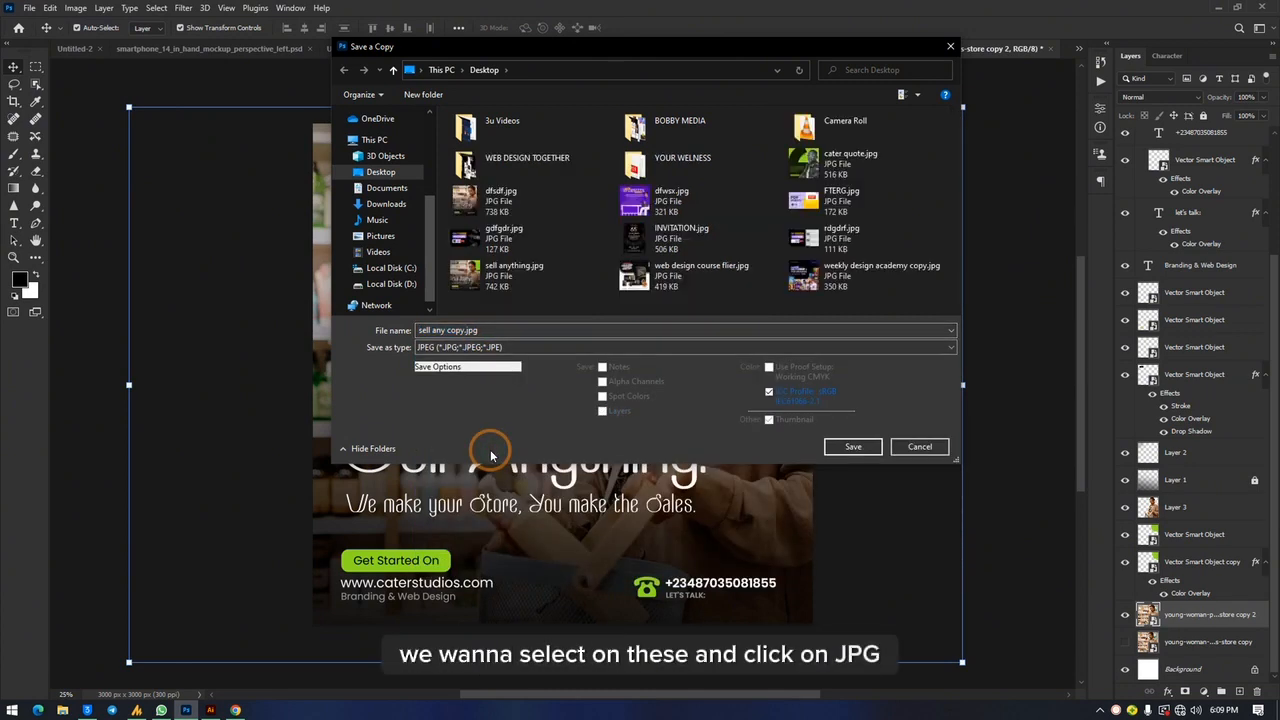
Step: Enter fggfgffg as a placeholder file name for the JPEG copy
triple_click(464, 332)
text(fggf)
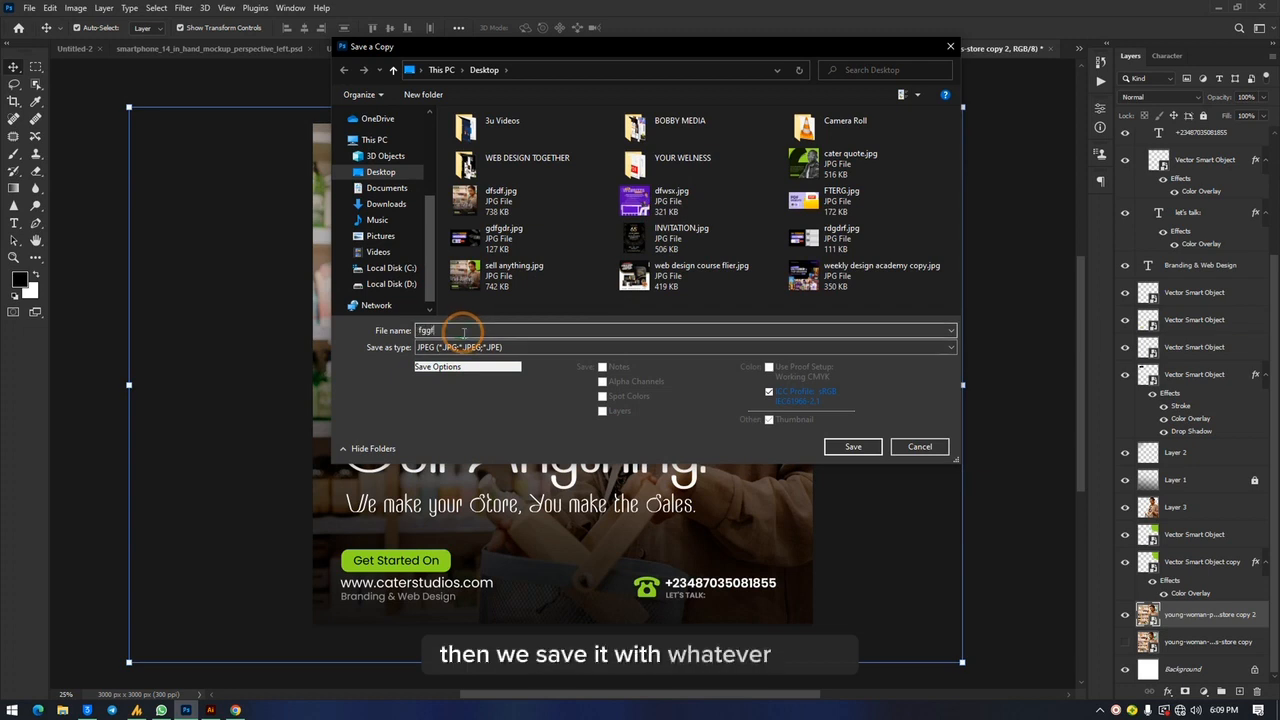
text(gffg)
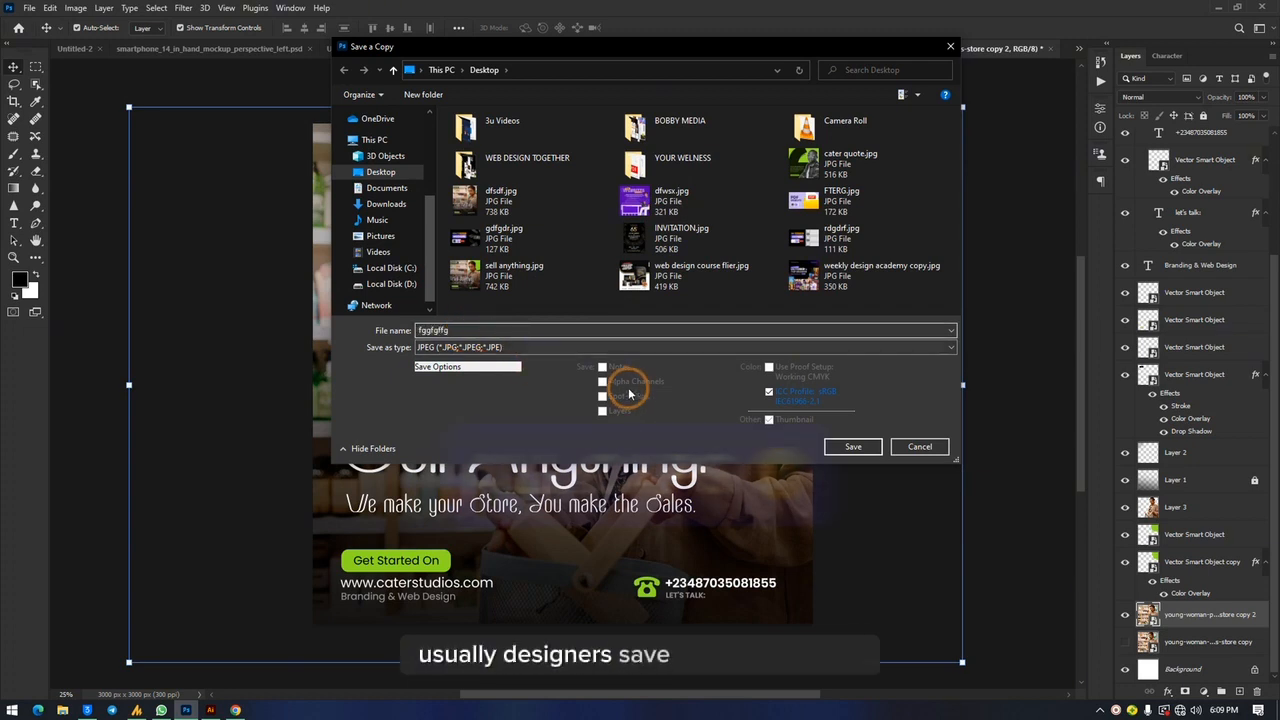
Step: Name the JPEG copy rest and save it to the Desktop
drag(462, 333, 380, 358)
text(rest)
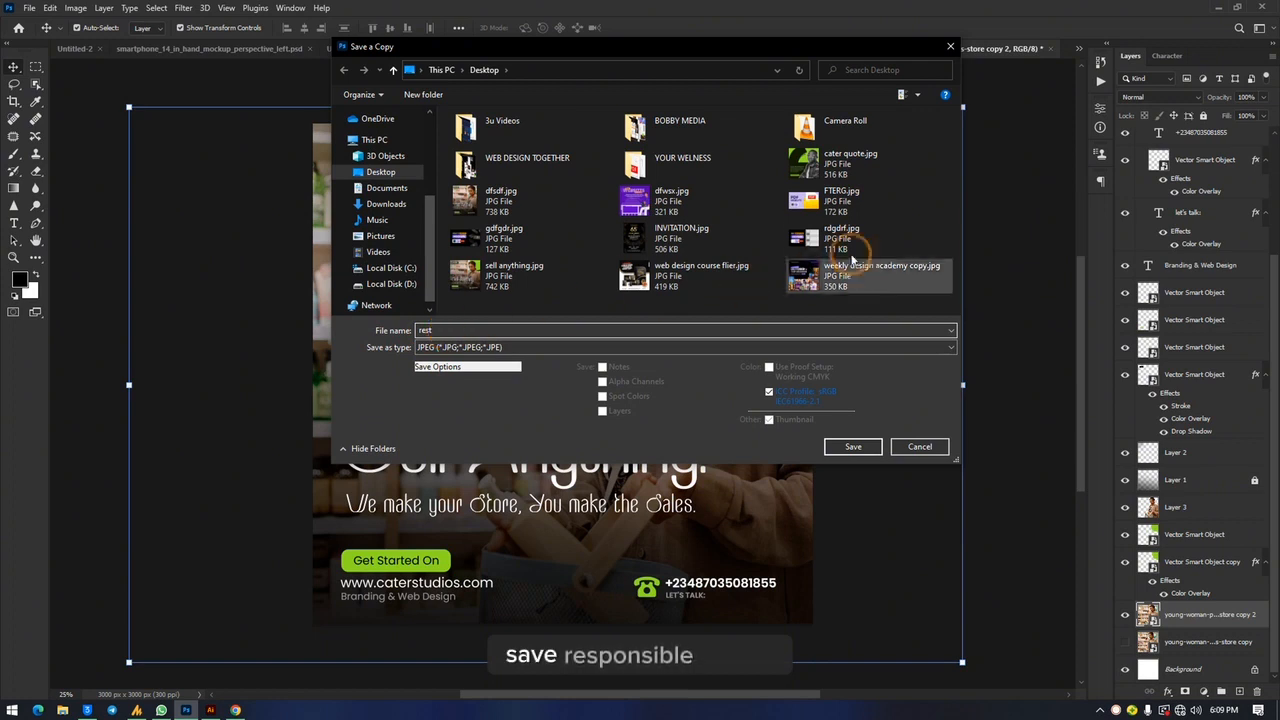
click(855, 447)
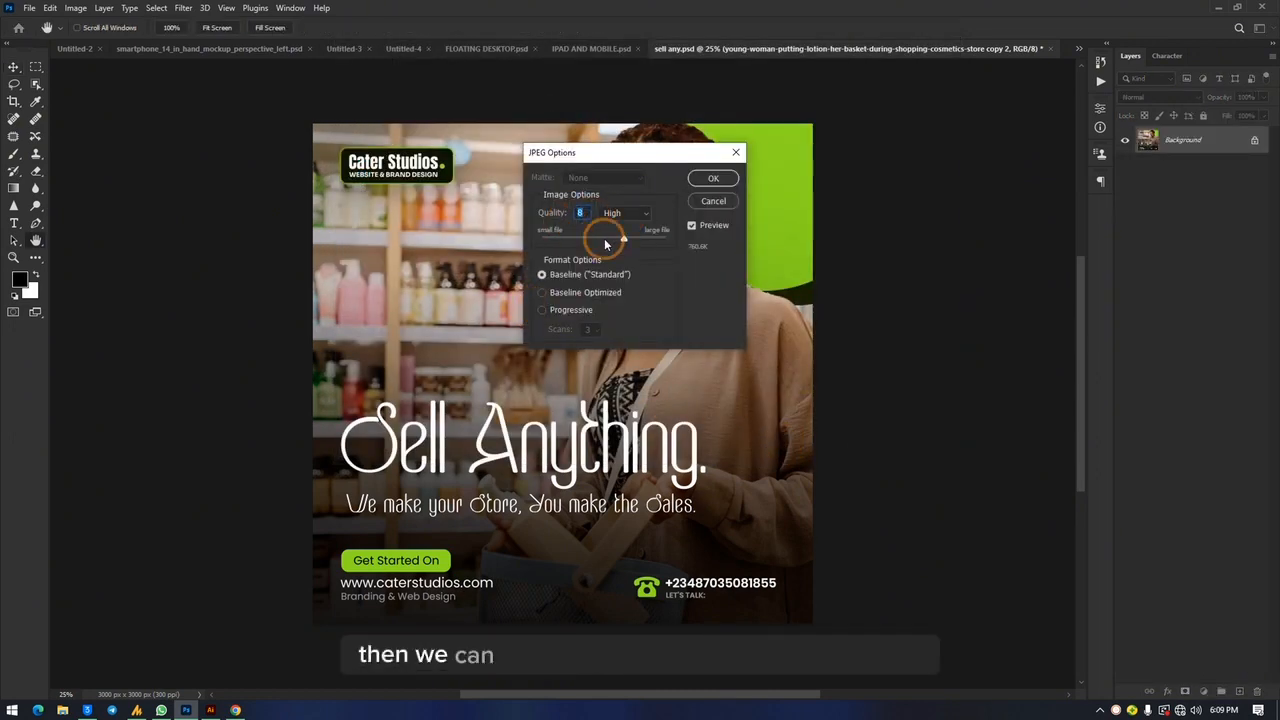
Step: Use JPEG quality 8 (High) with preview and the Baseline ("Standard") format, and complete the export
click(624, 240)
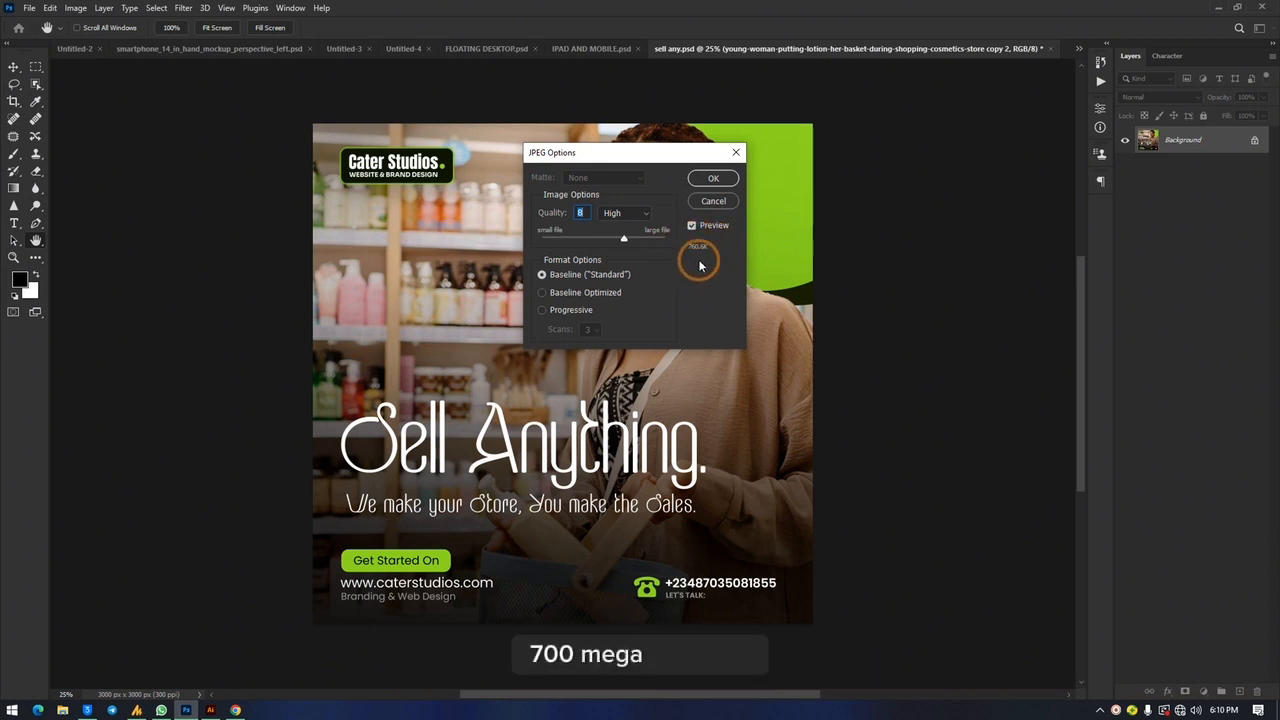
mouse_move(643, 248)
mouse_down()
mouse_move(609, 246)
mouse_move(625, 249)
mouse_up()
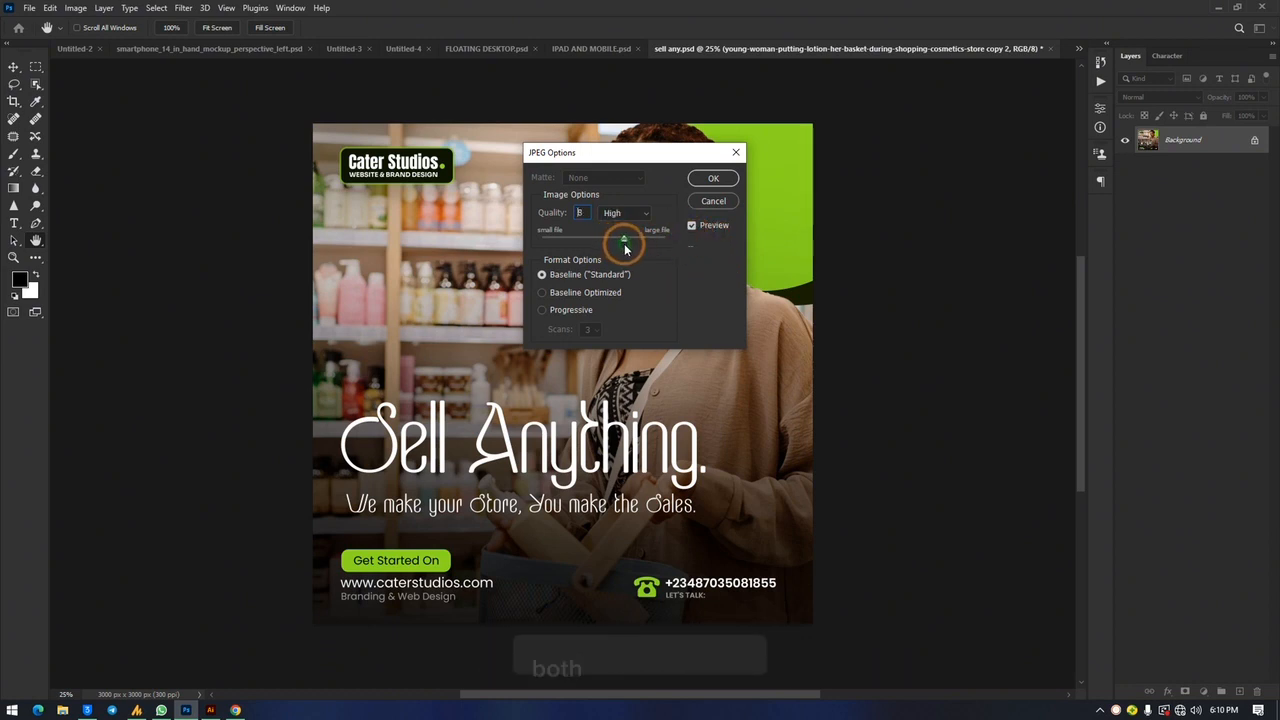
click(692, 226)
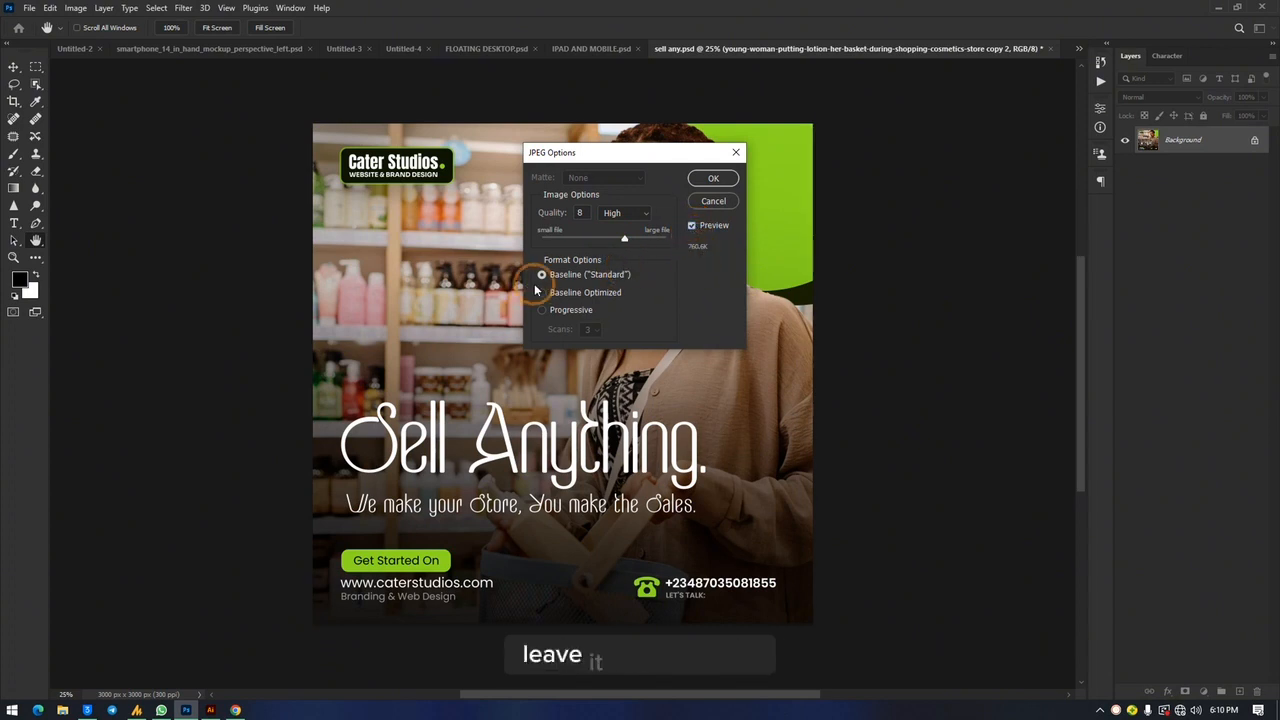
click(714, 180)
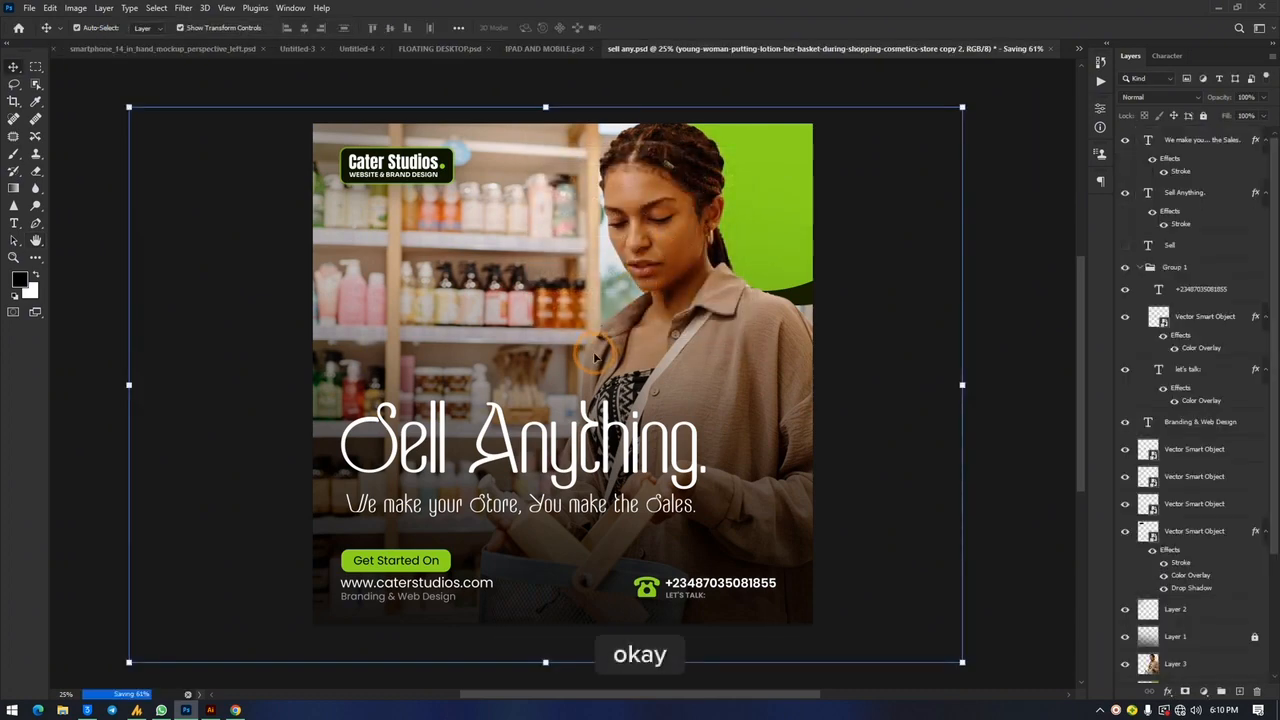
Step: Open the exported rest.jpg from the desktop to check the flyer, close it and return to Photoshop
click(1219, 7)
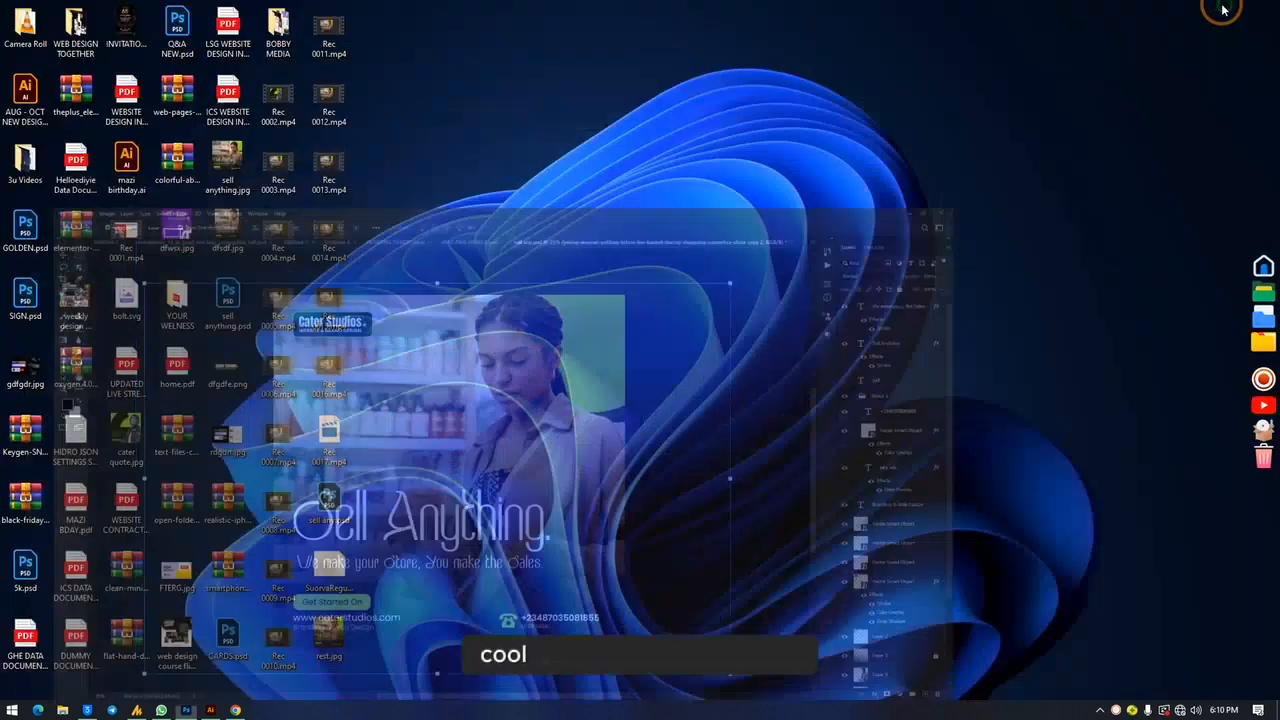
double_click(330, 640)
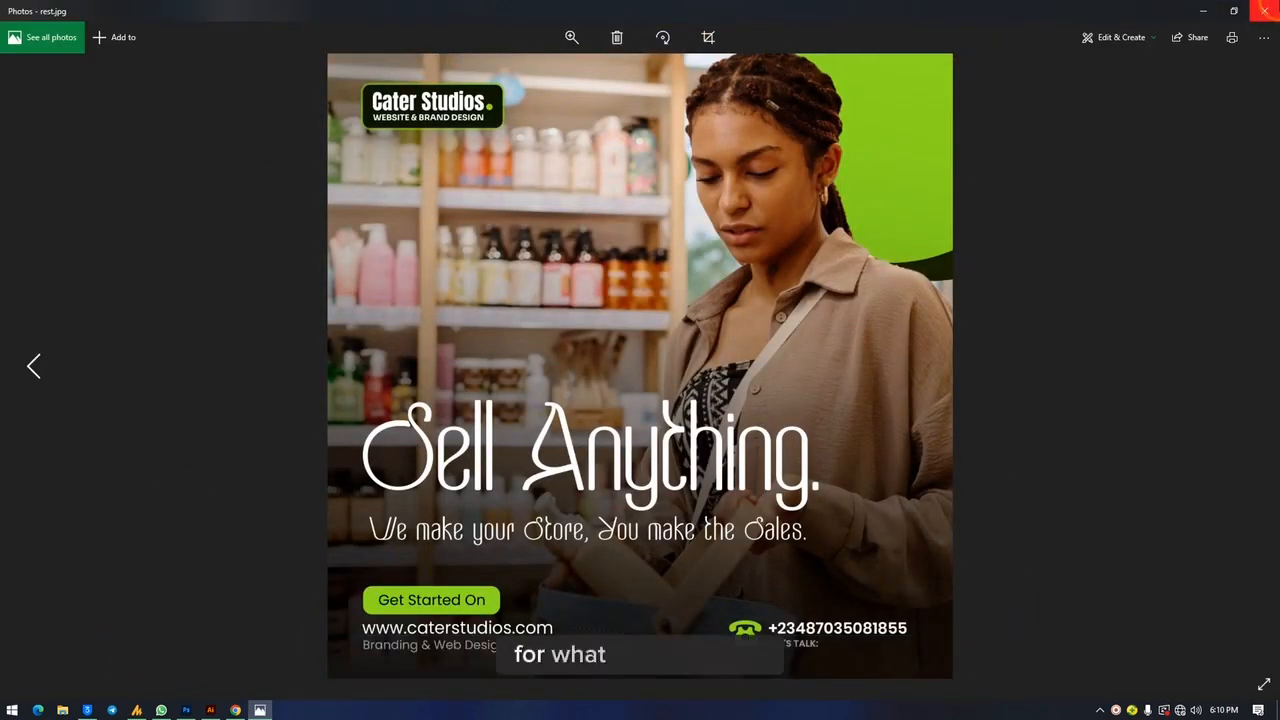
click(1264, 10)
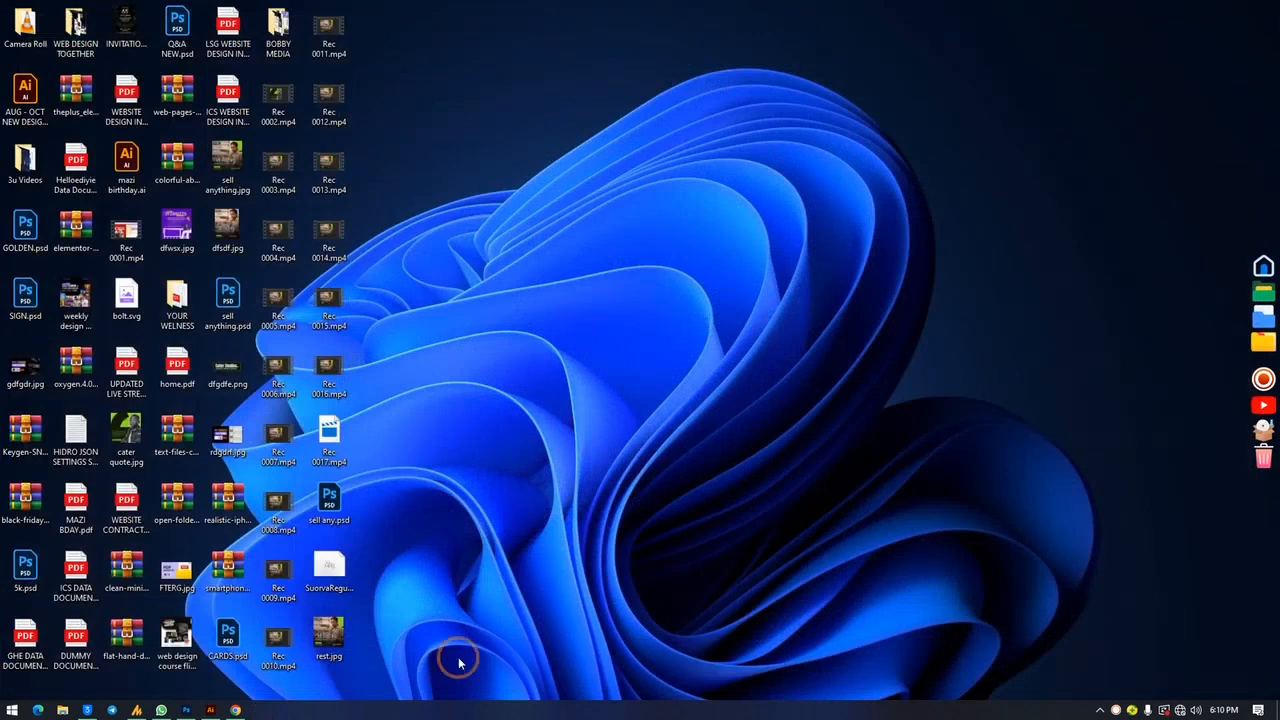
click(186, 710)
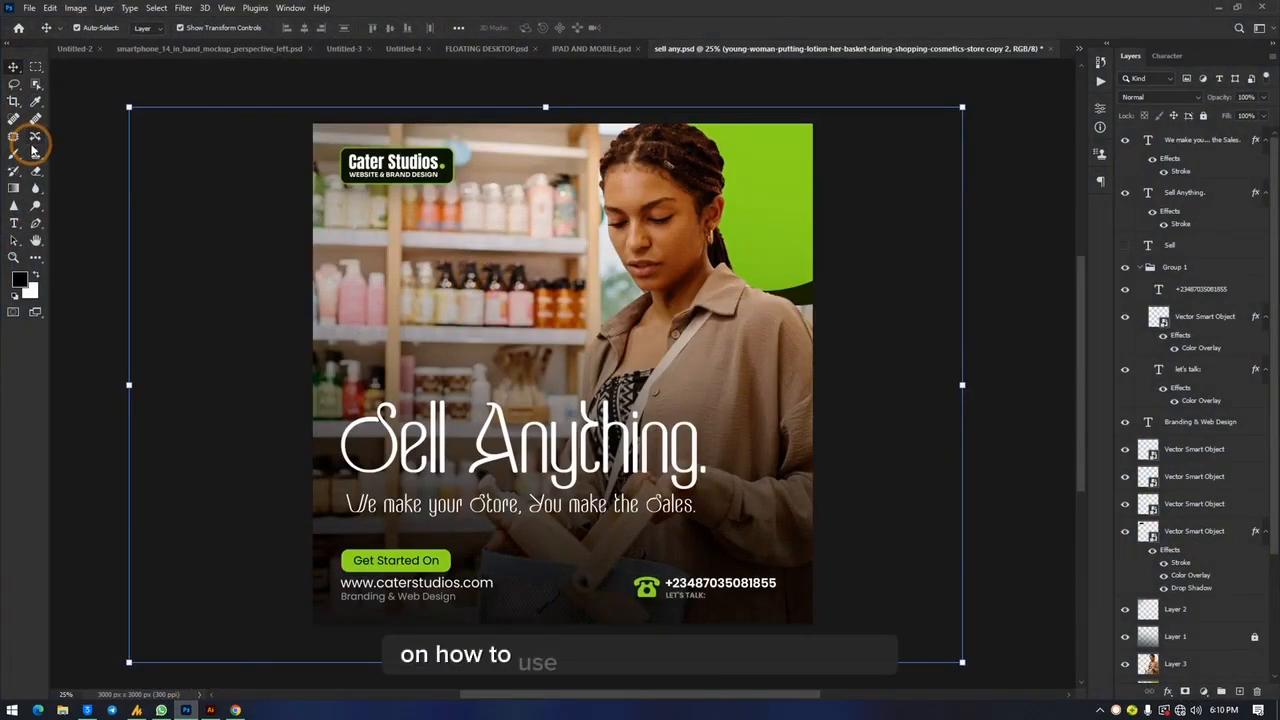